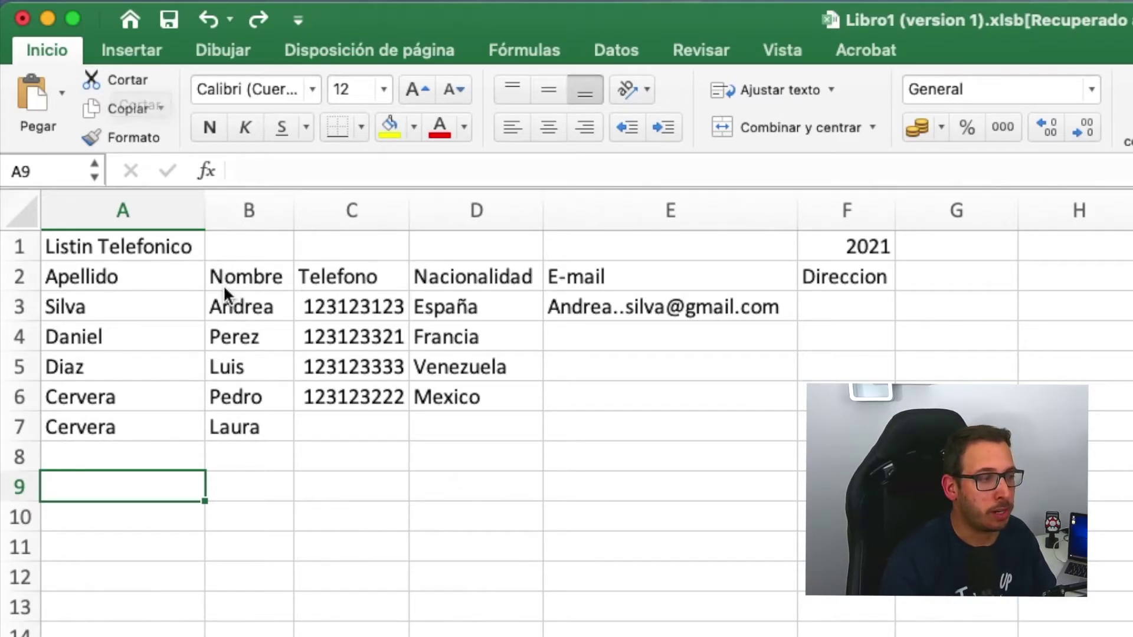
- Cut Cervera from A7 into A11, then move it back into A7
click(136, 433)
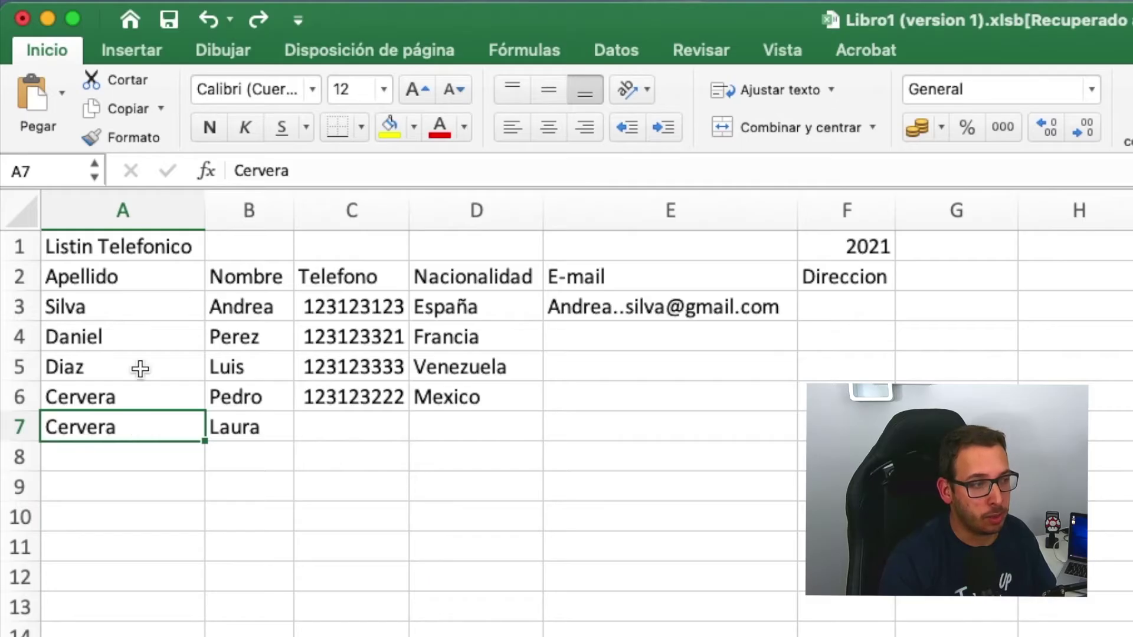
click(118, 79)
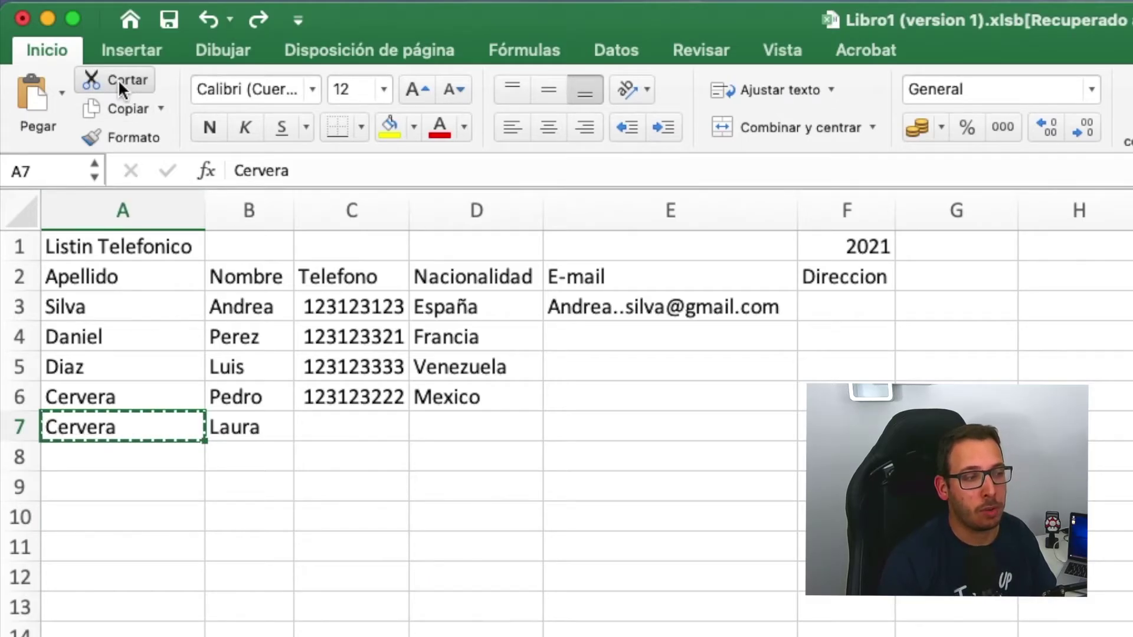
click(126, 548)
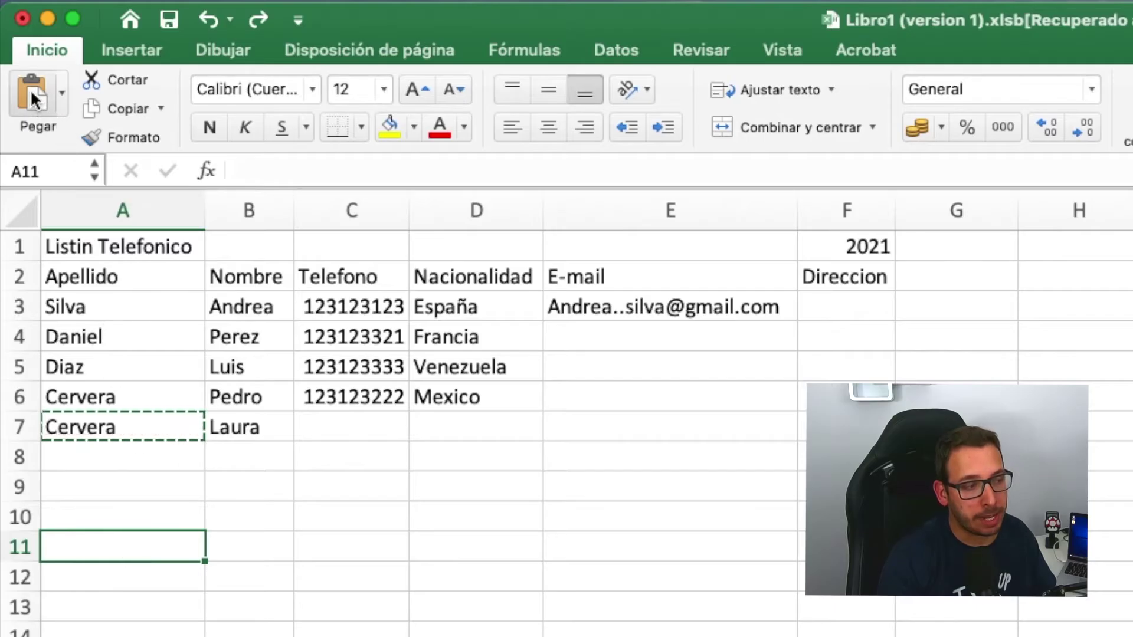
click(37, 97)
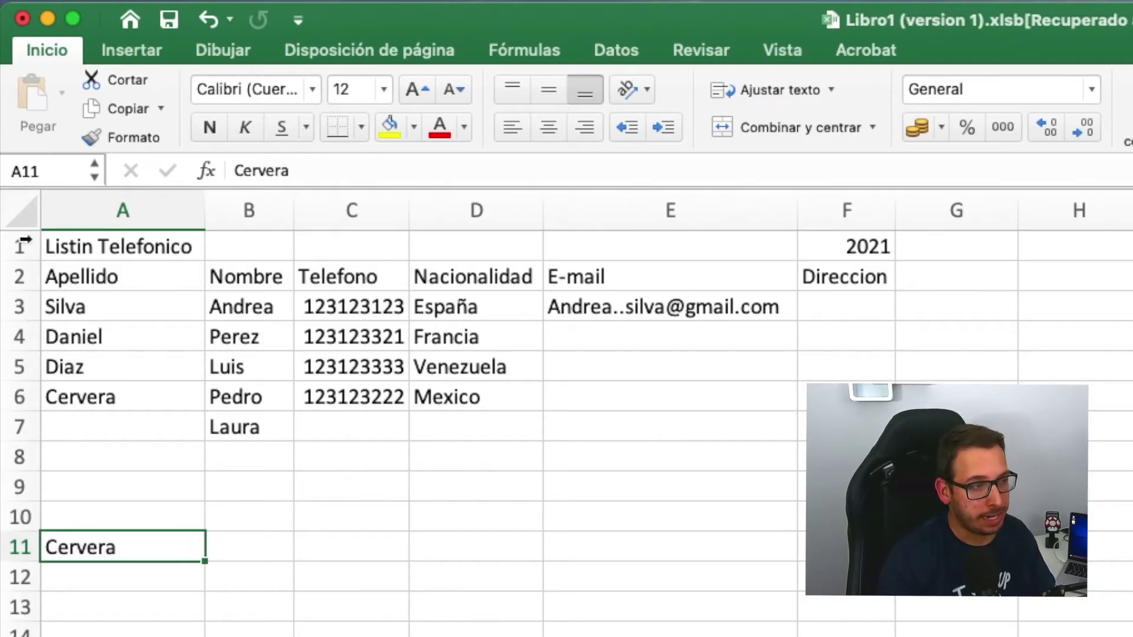
click(112, 79)
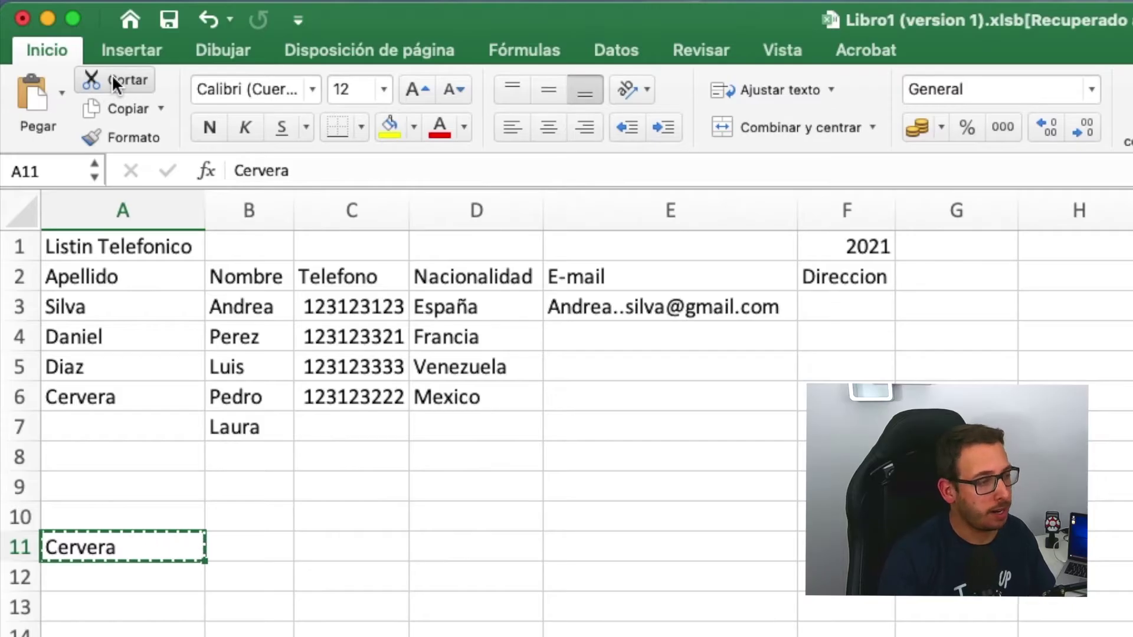
click(111, 427)
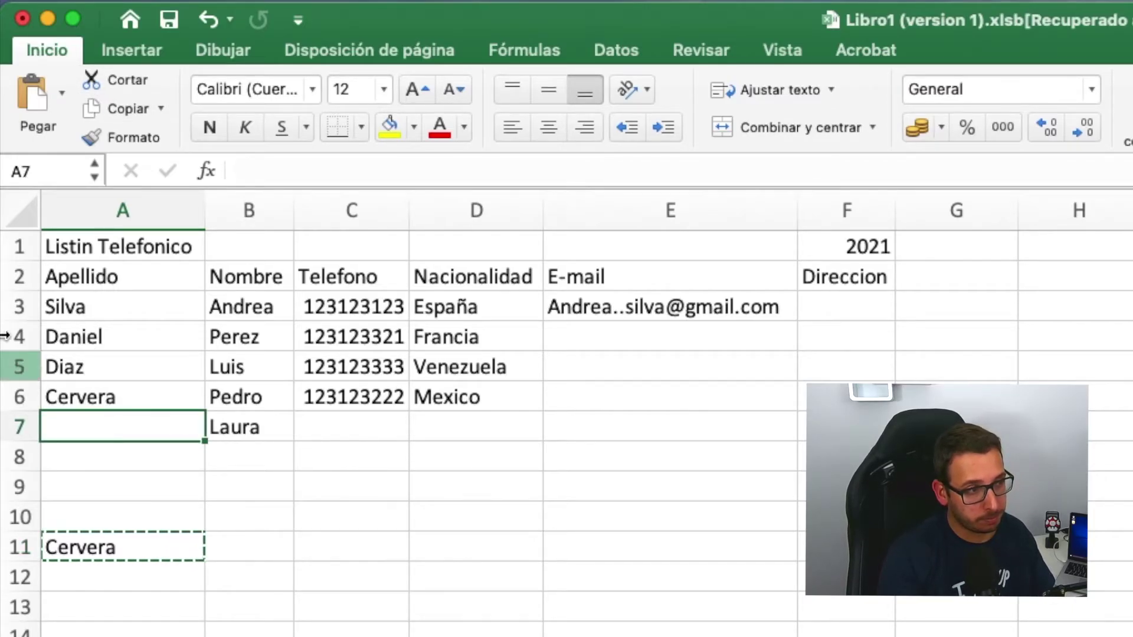
click(31, 86)
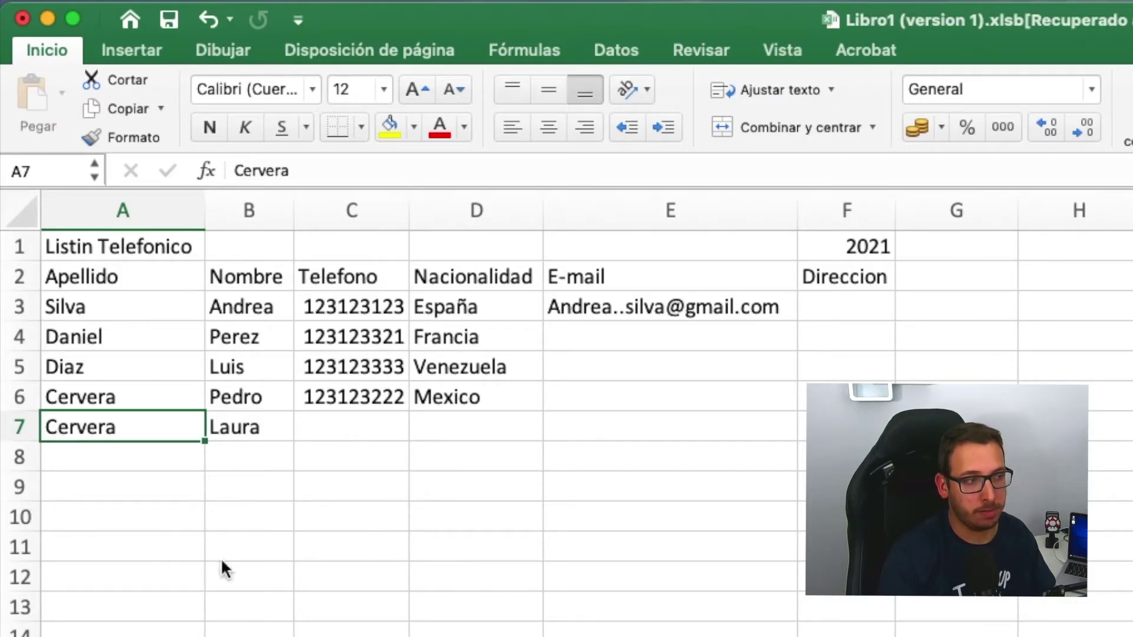
click(351, 634)
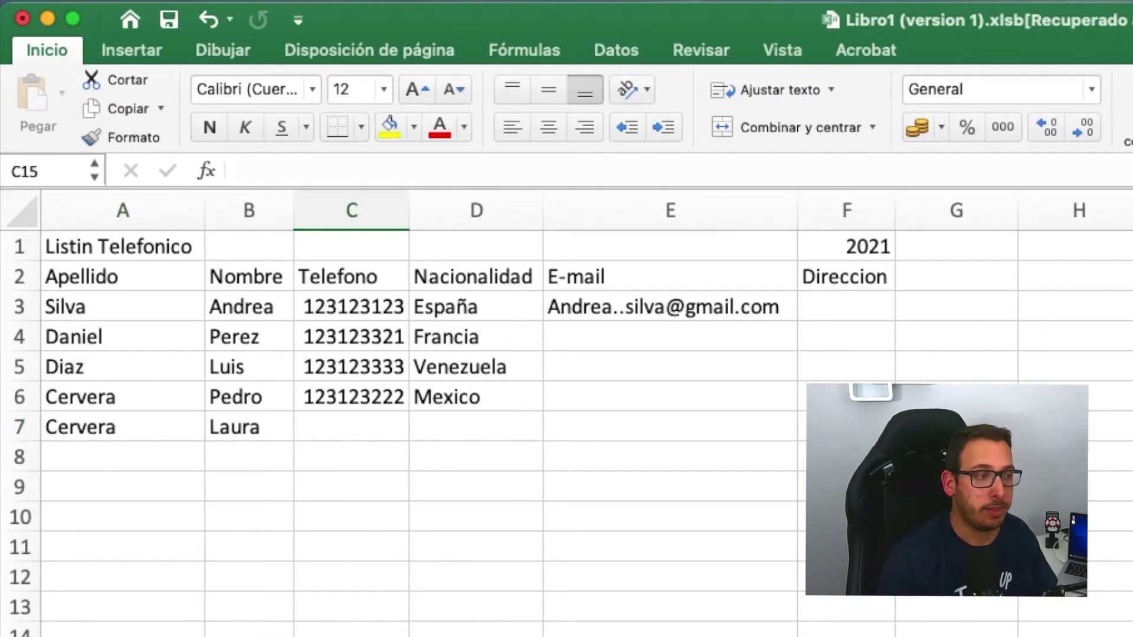
- Open and dismiss the context menus for A7 and F8 without changes
right_click(114, 431)
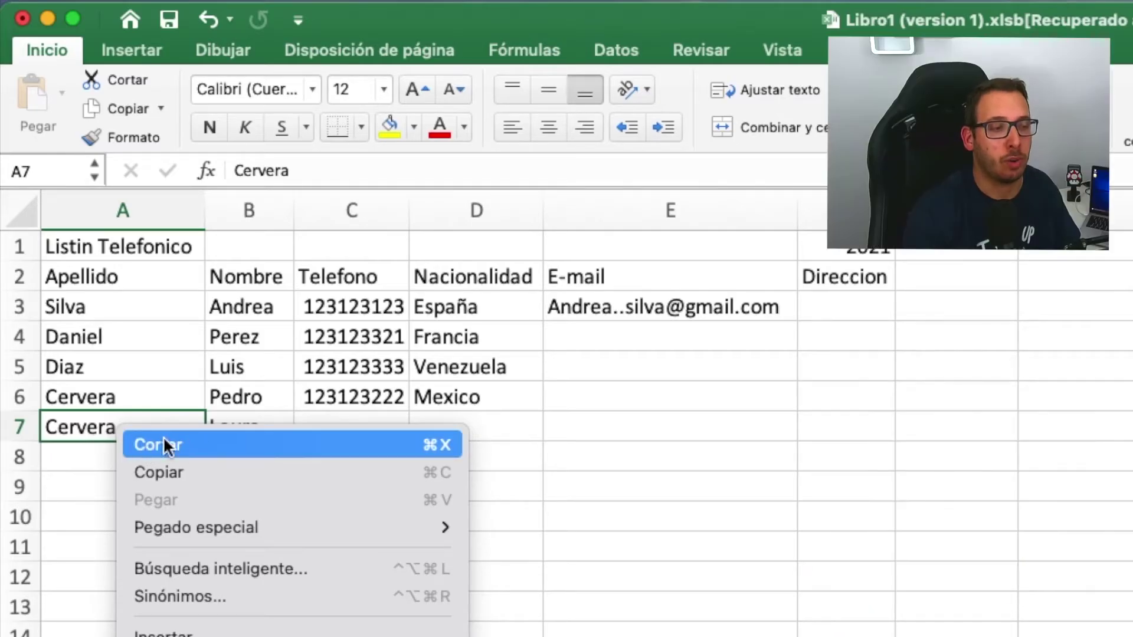
click(817, 457)
click(825, 453)
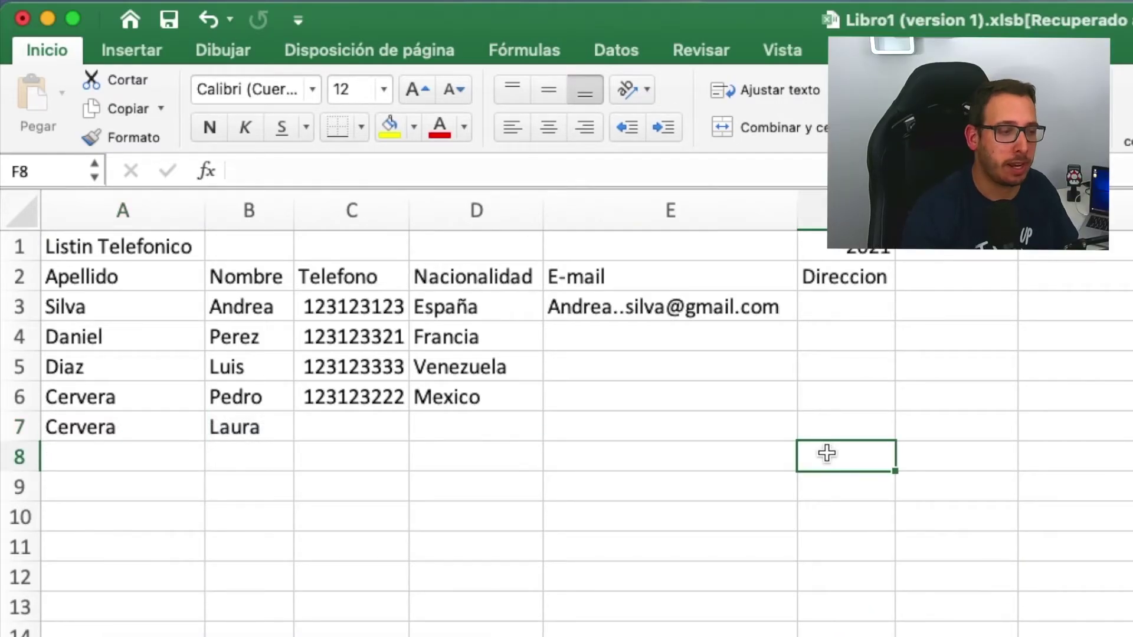
right_click(827, 452)
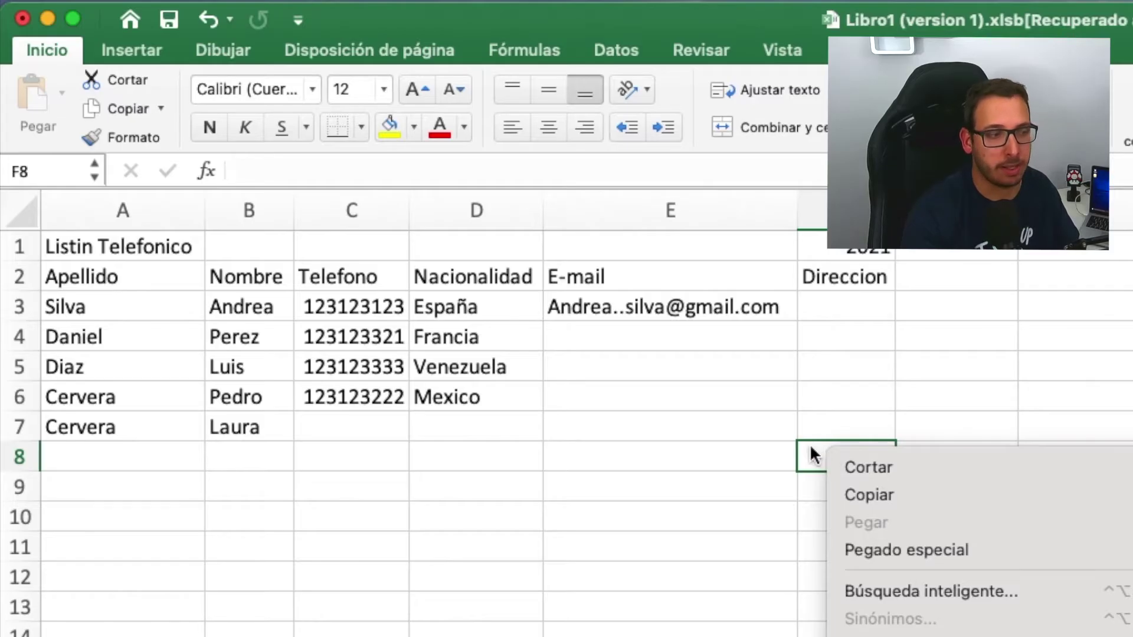
click(459, 484)
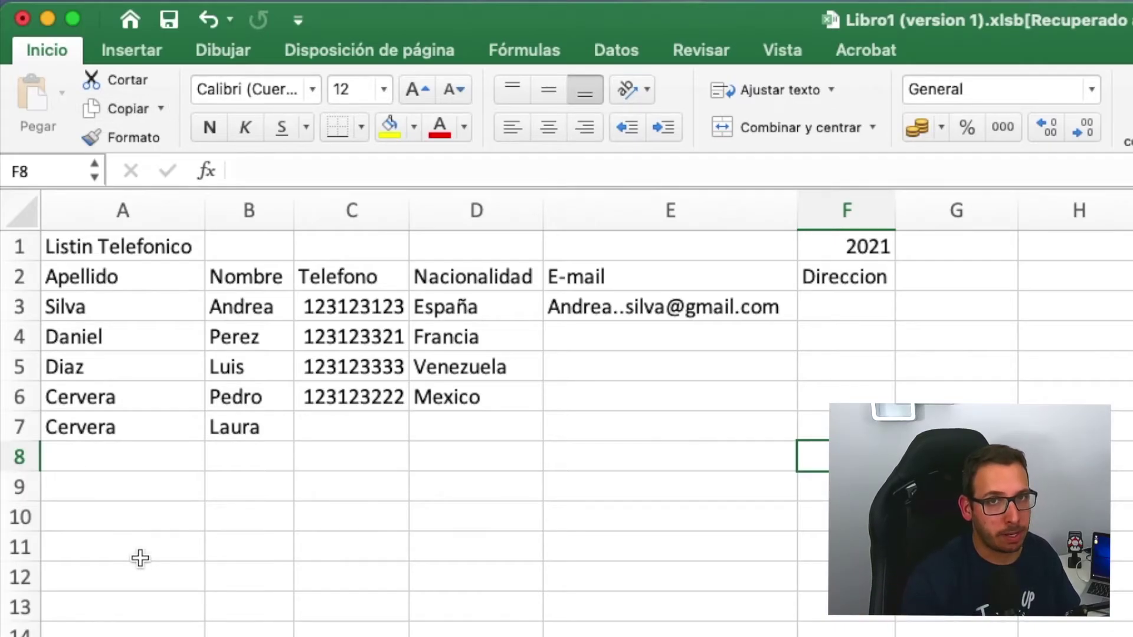
- Copy Cervera from A7 with Copiar and paste it into A11
click(115, 426)
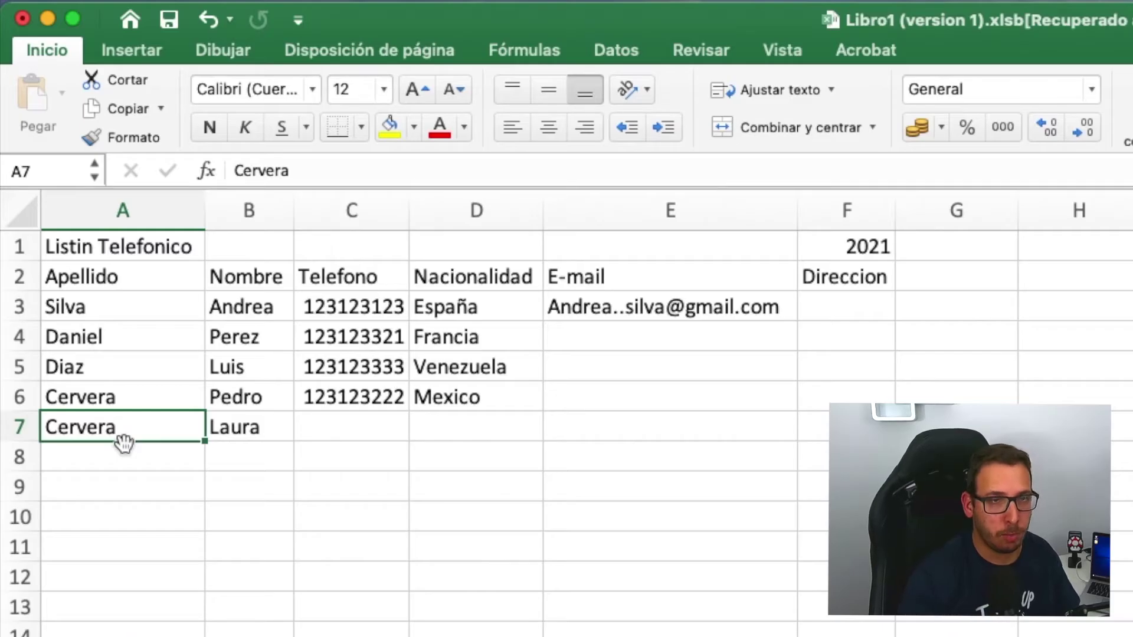
click(116, 104)
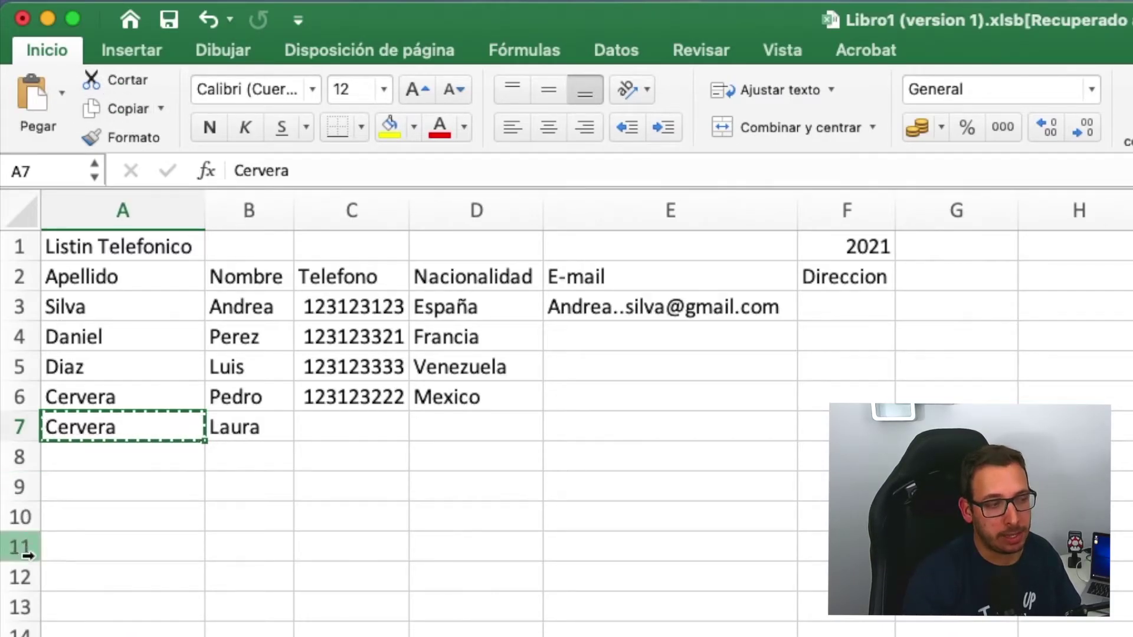
click(69, 546)
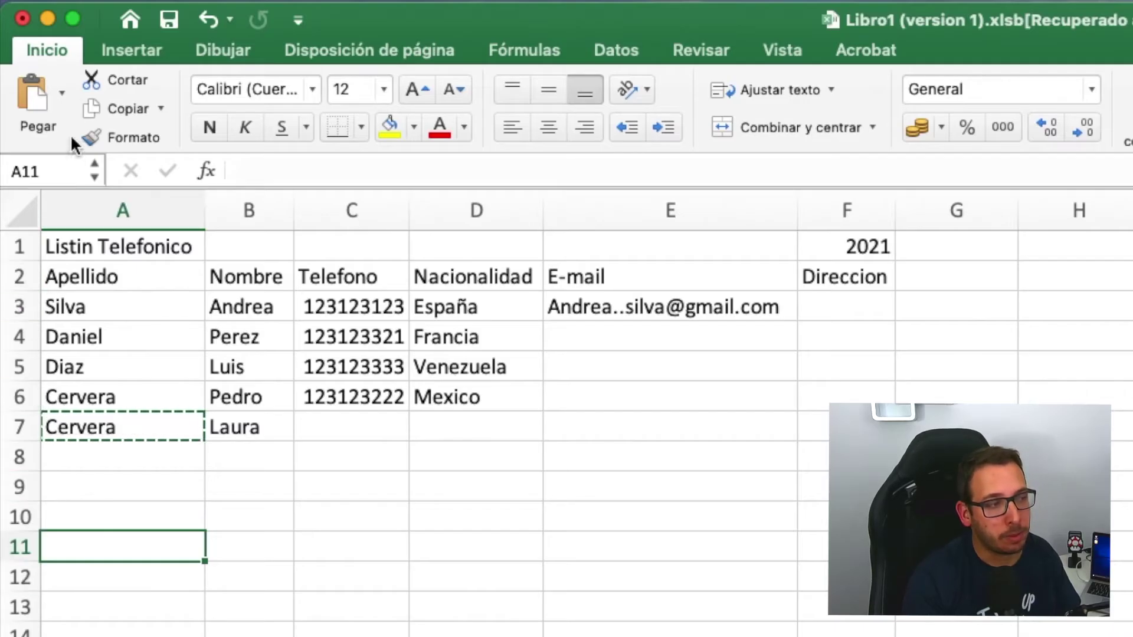
click(37, 95)
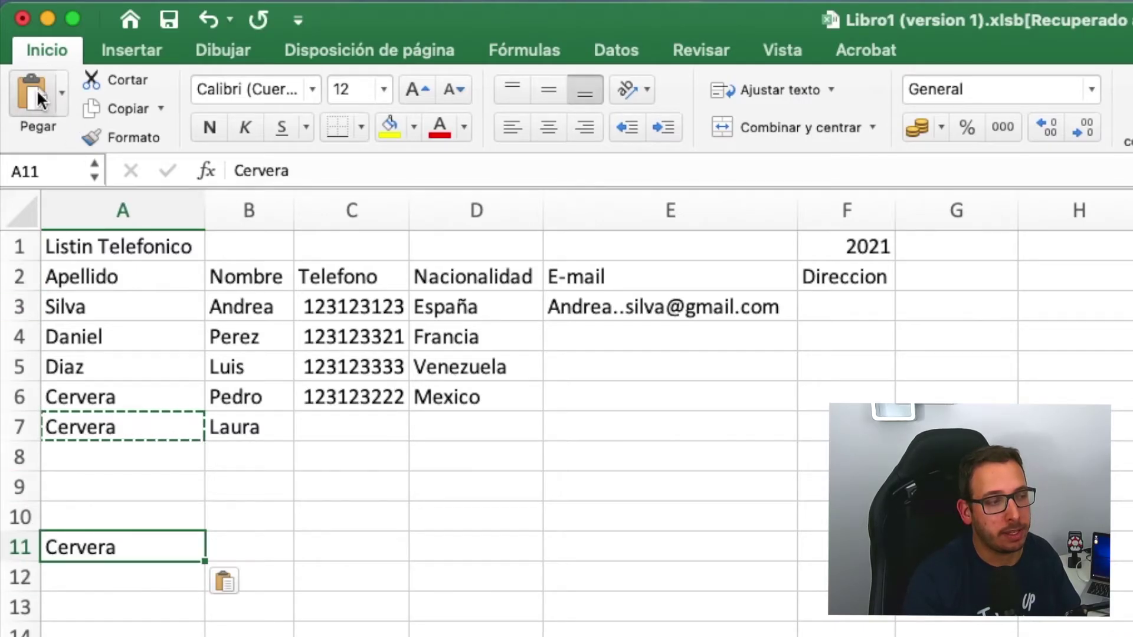
click(417, 543)
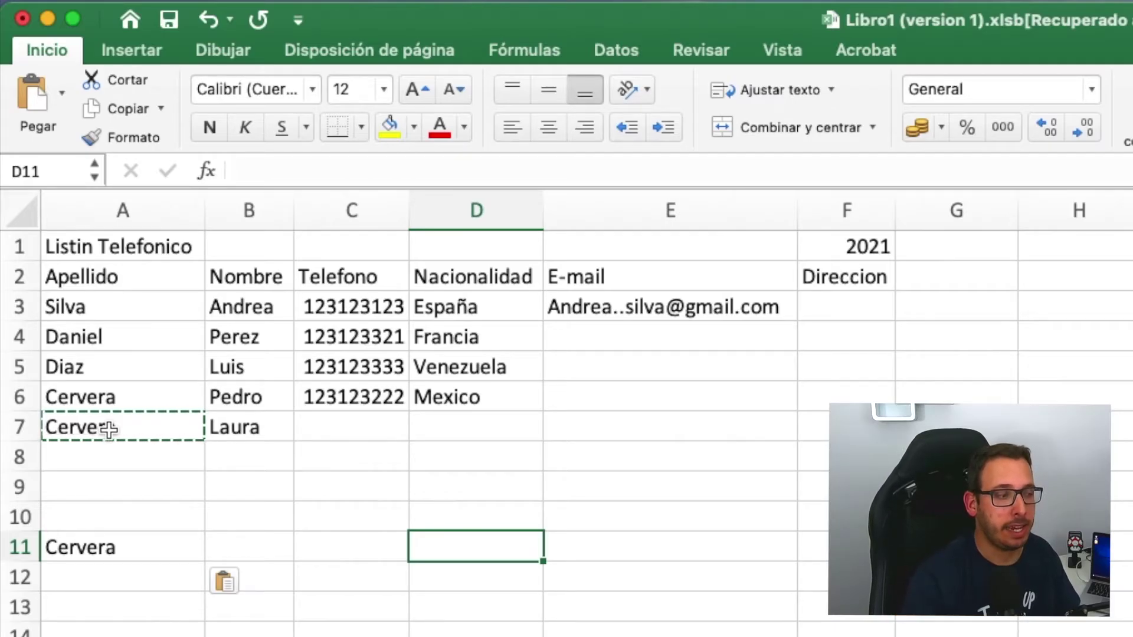
click(138, 549)
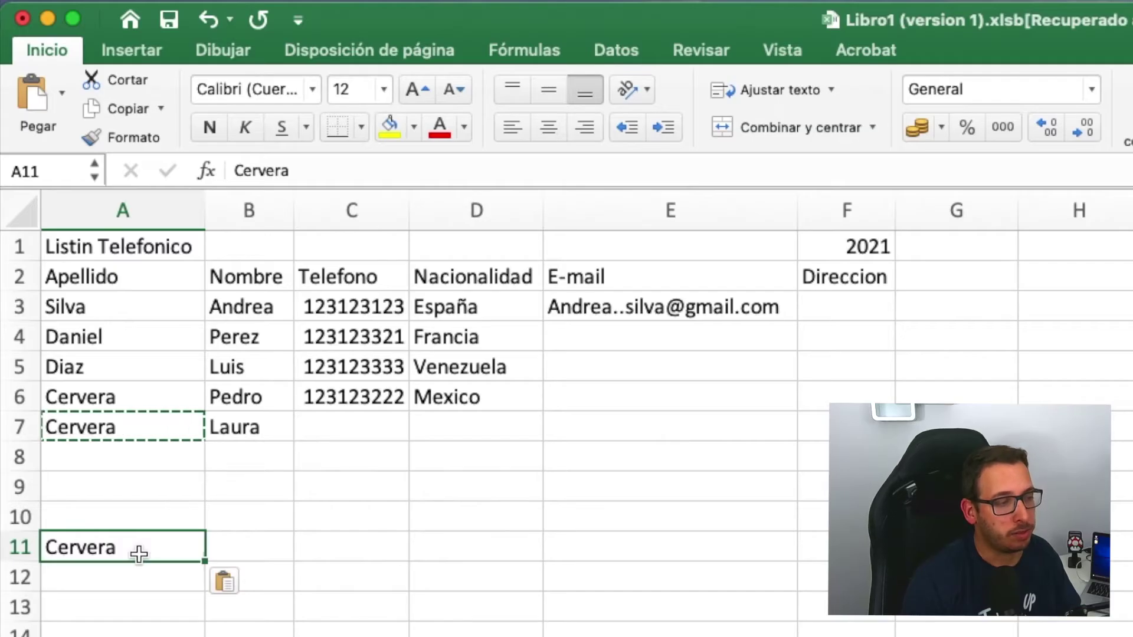
double_click(247, 493)
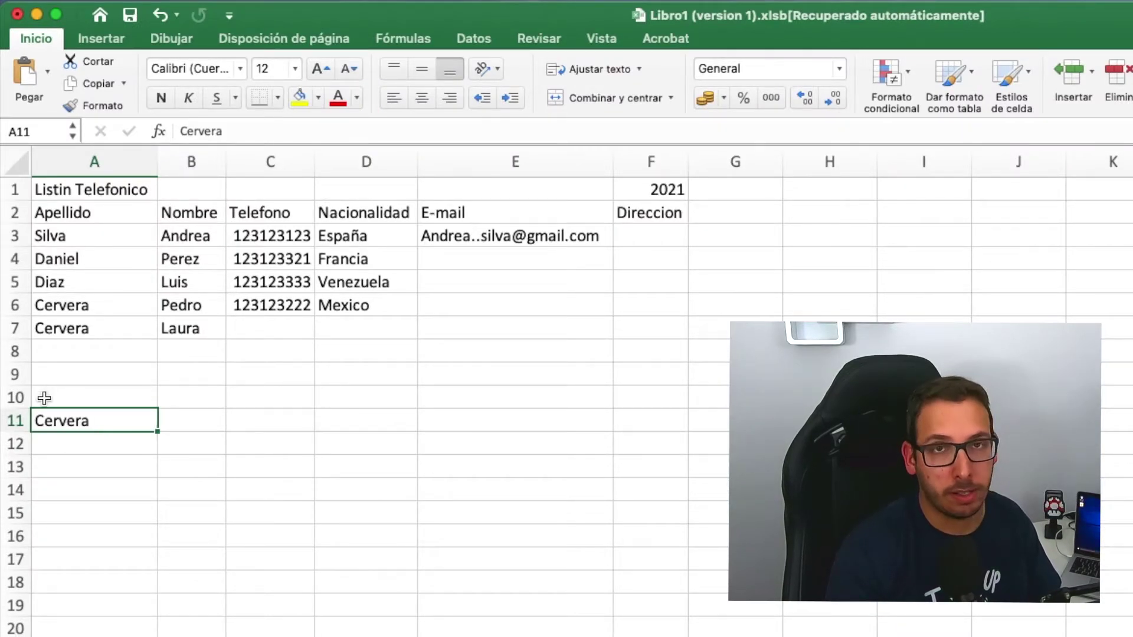
- Clear the copied Cervera from A11 using Borrar contenido
right_click(87, 423)
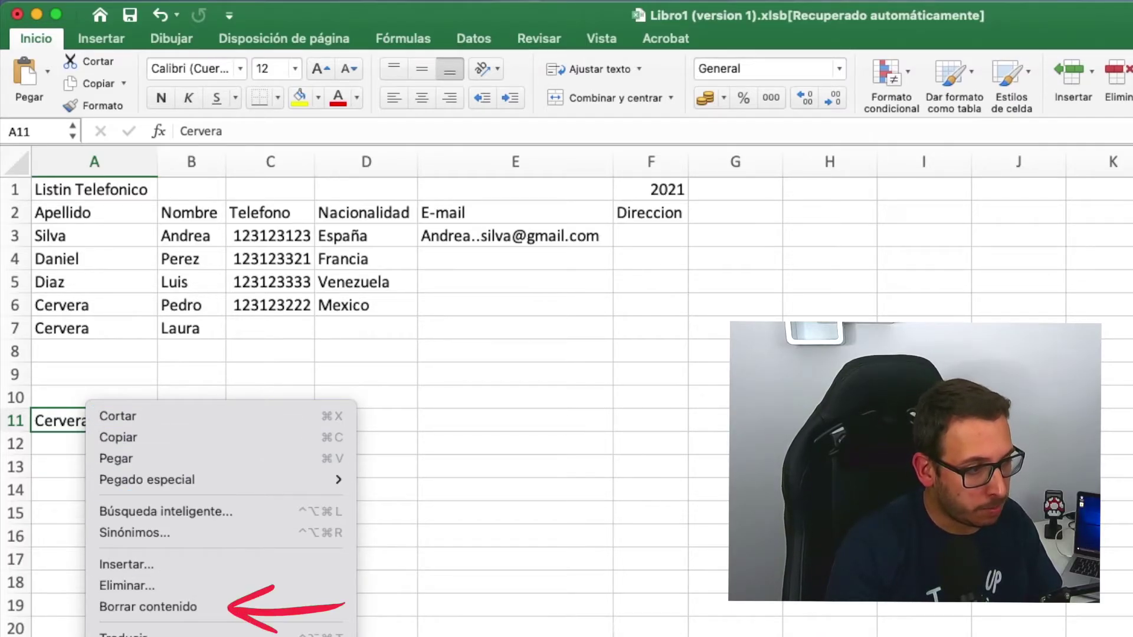
click(187, 608)
click(271, 444)
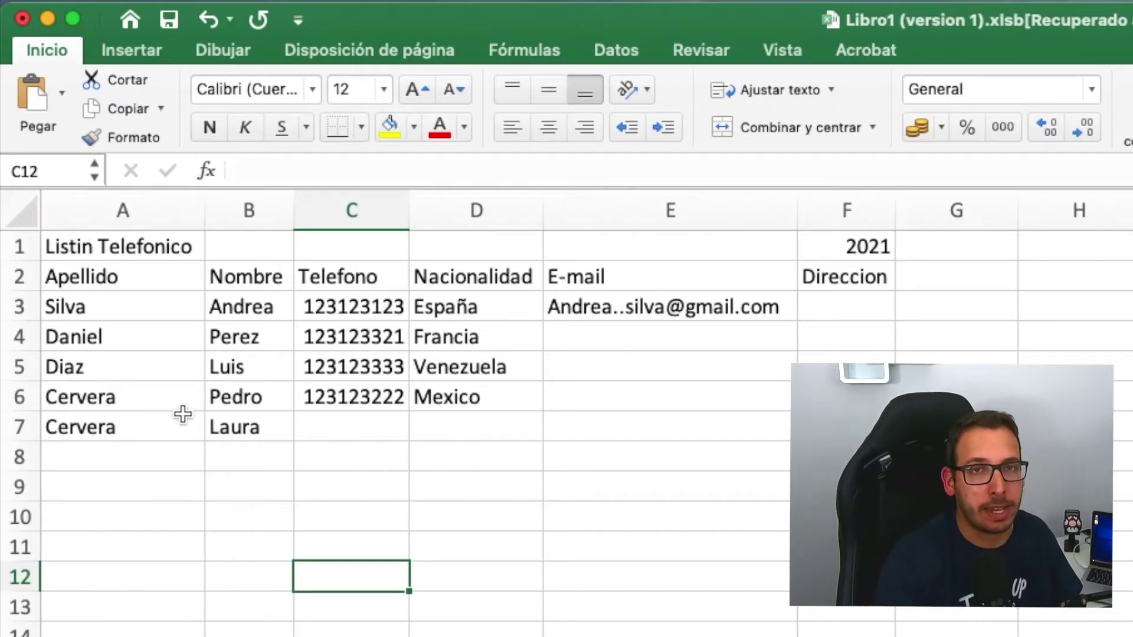
click(124, 428)
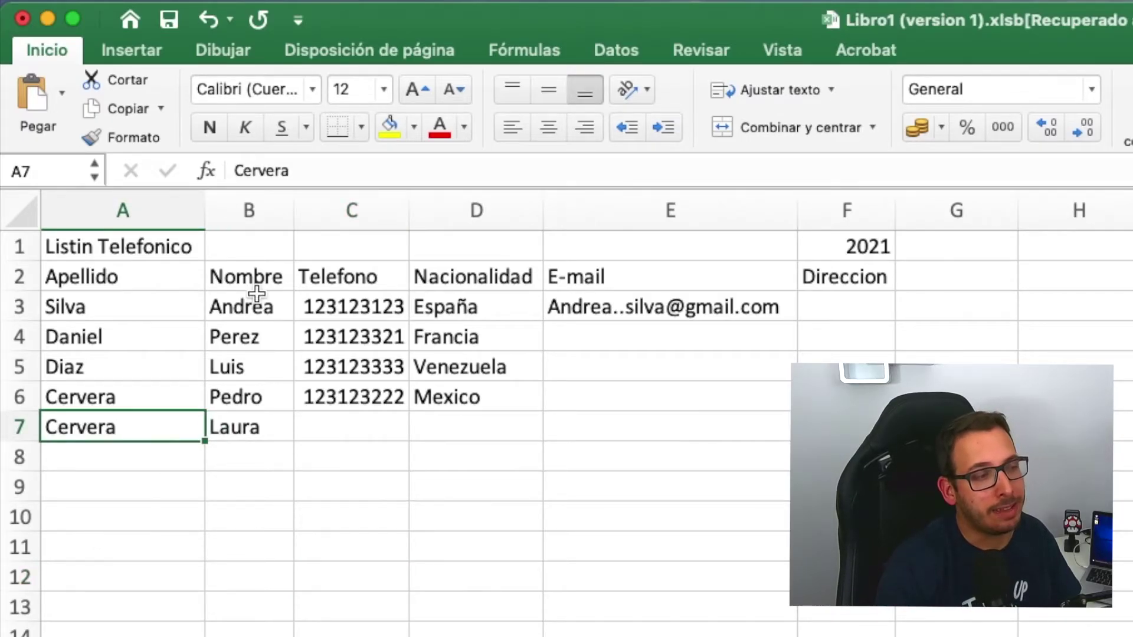
click(205, 125)
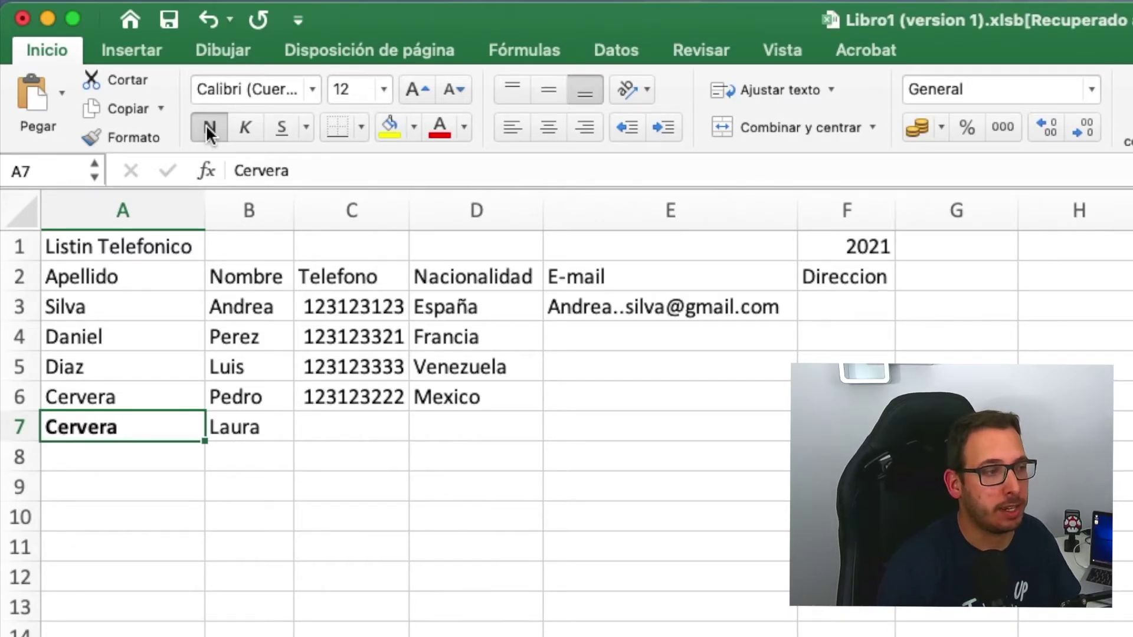
click(208, 129)
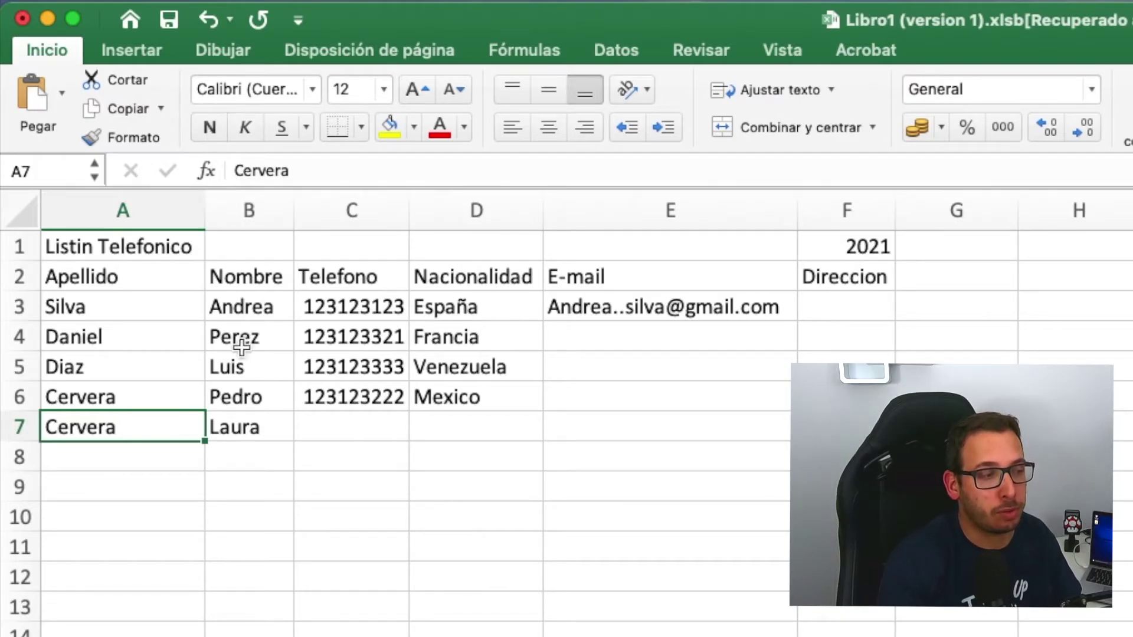
click(251, 492)
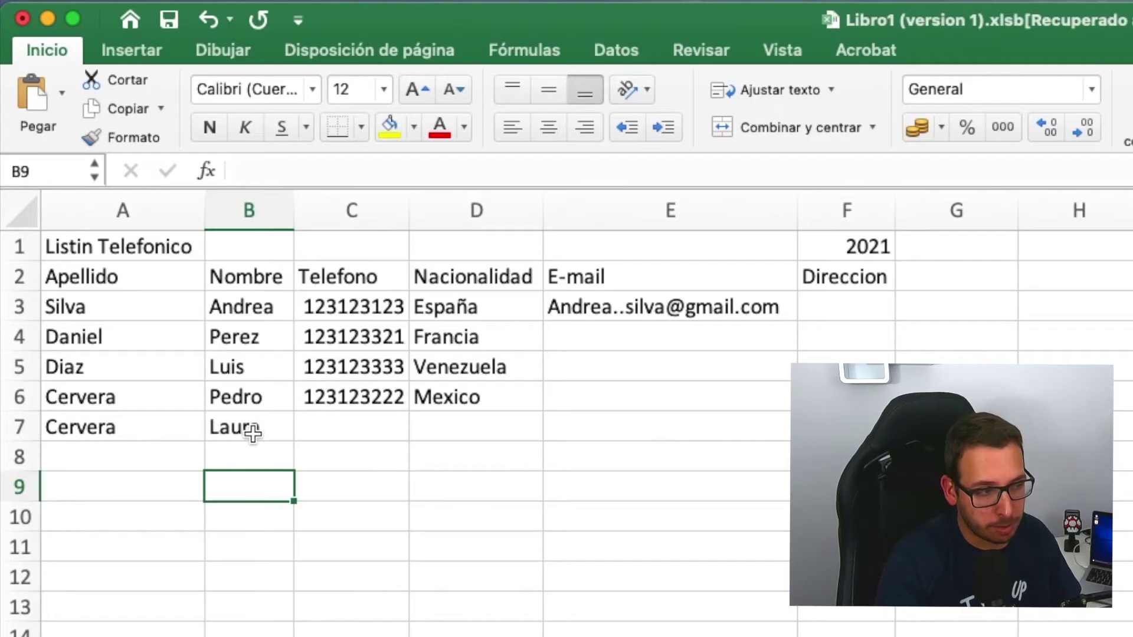
click(156, 425)
drag(205, 423, 227, 426)
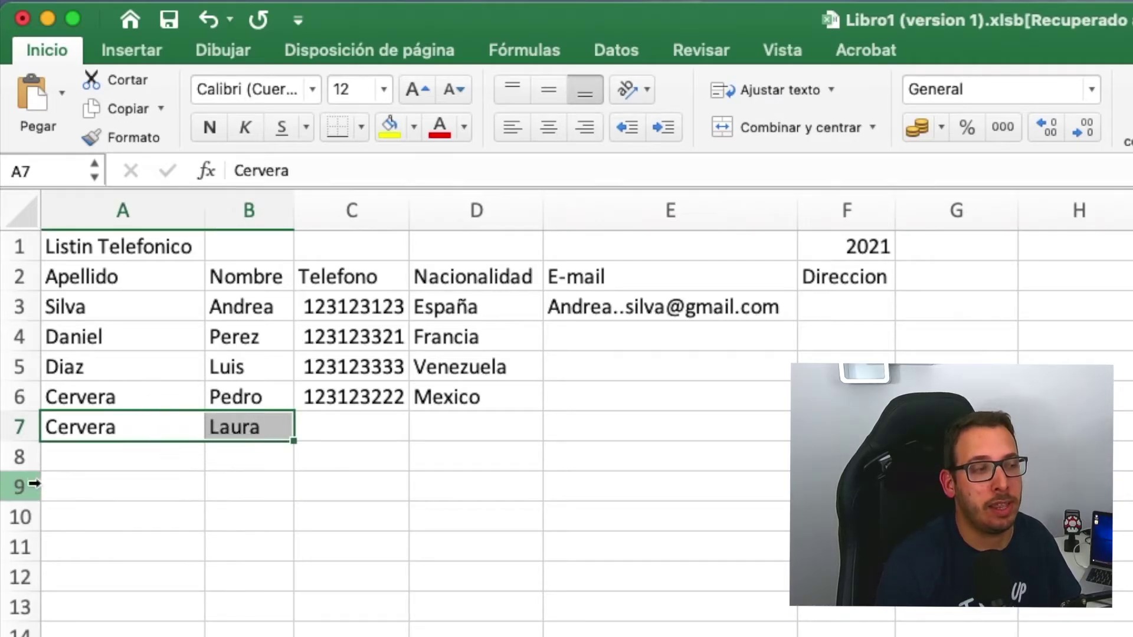
click(209, 127)
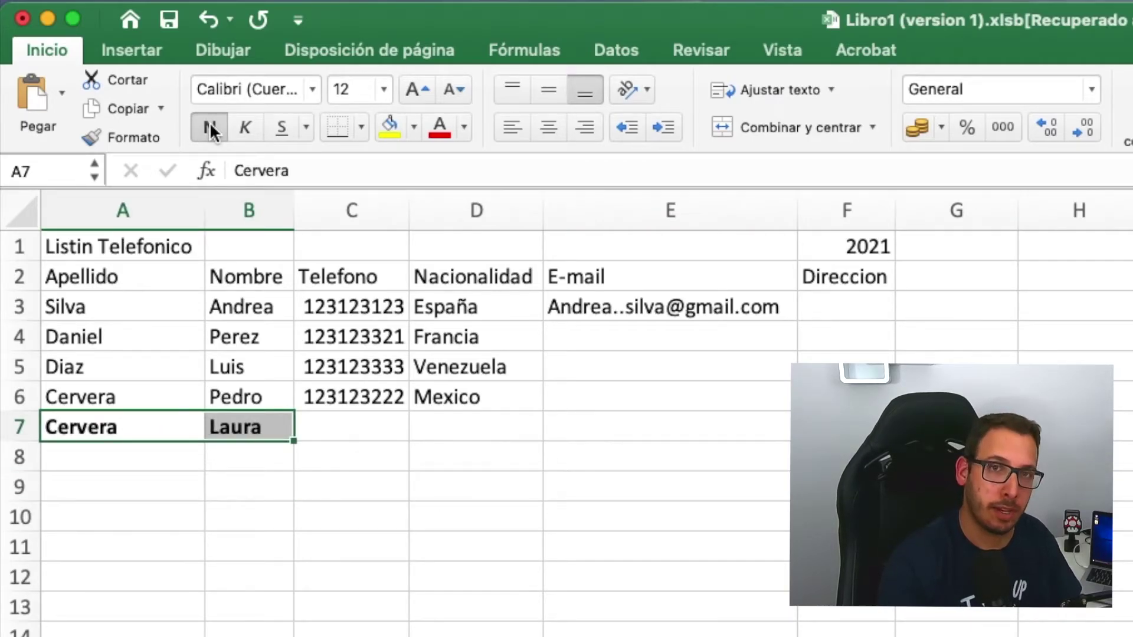
click(462, 492)
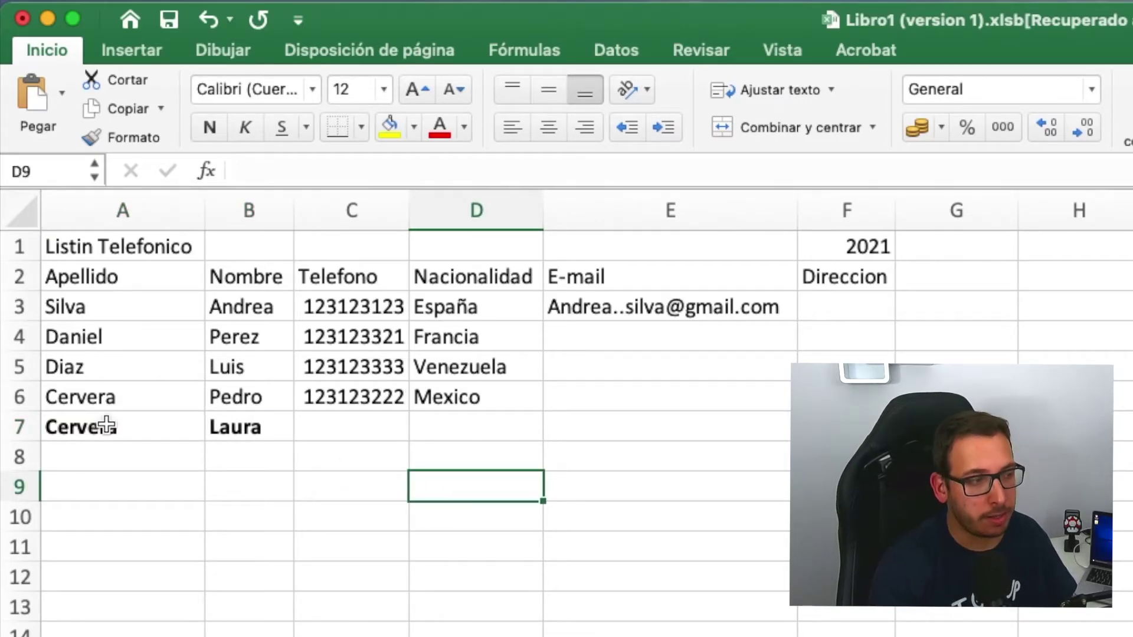
drag(106, 426, 227, 429)
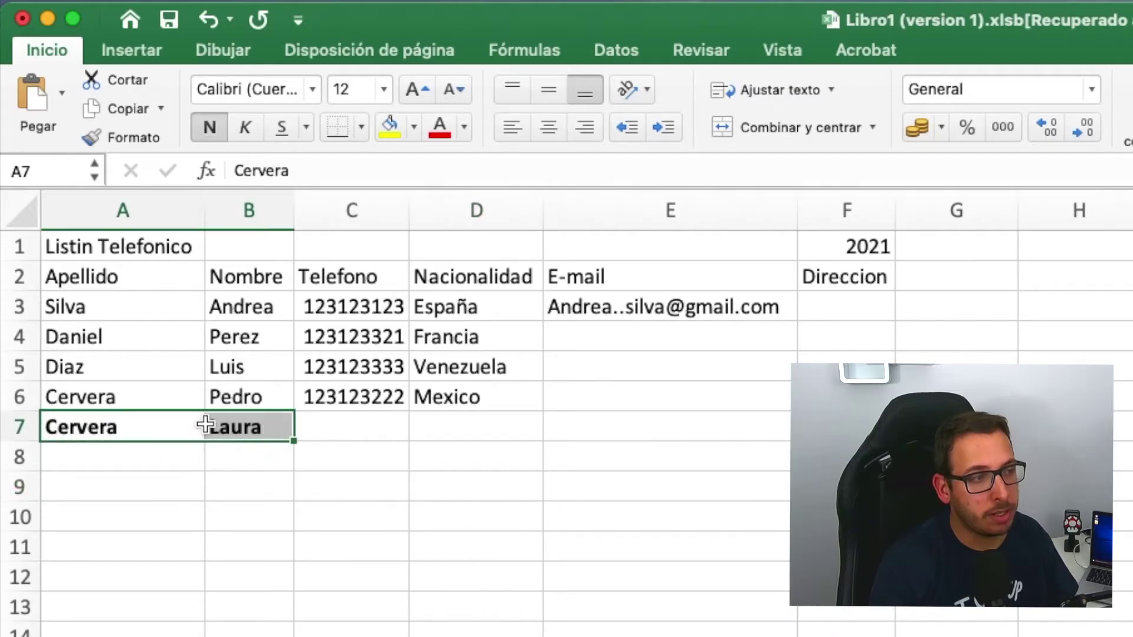
click(211, 126)
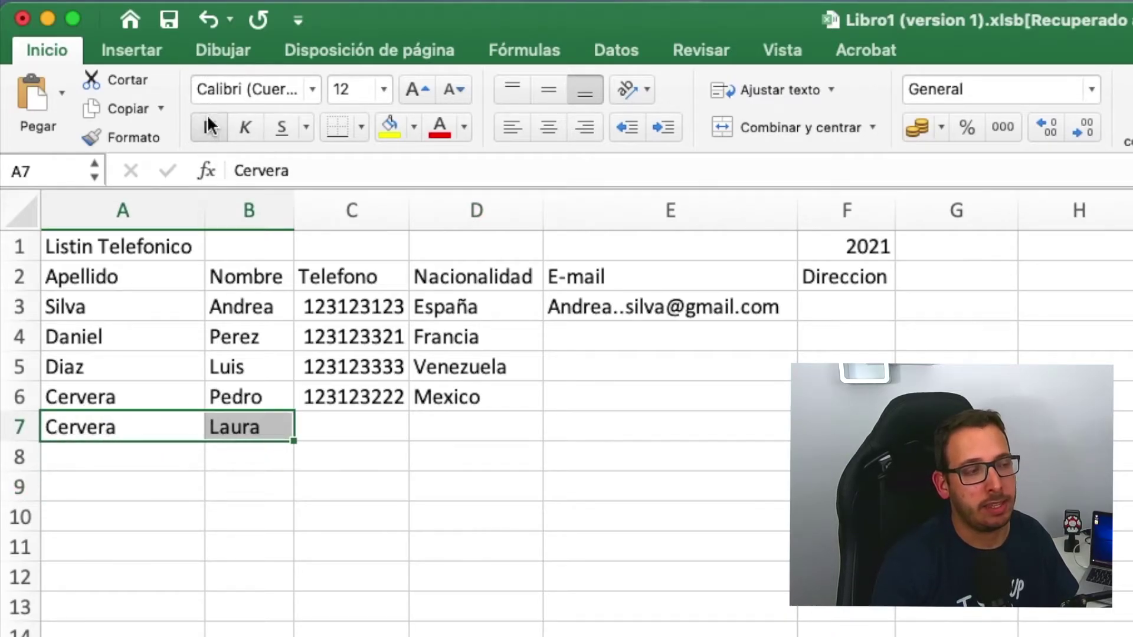
click(531, 597)
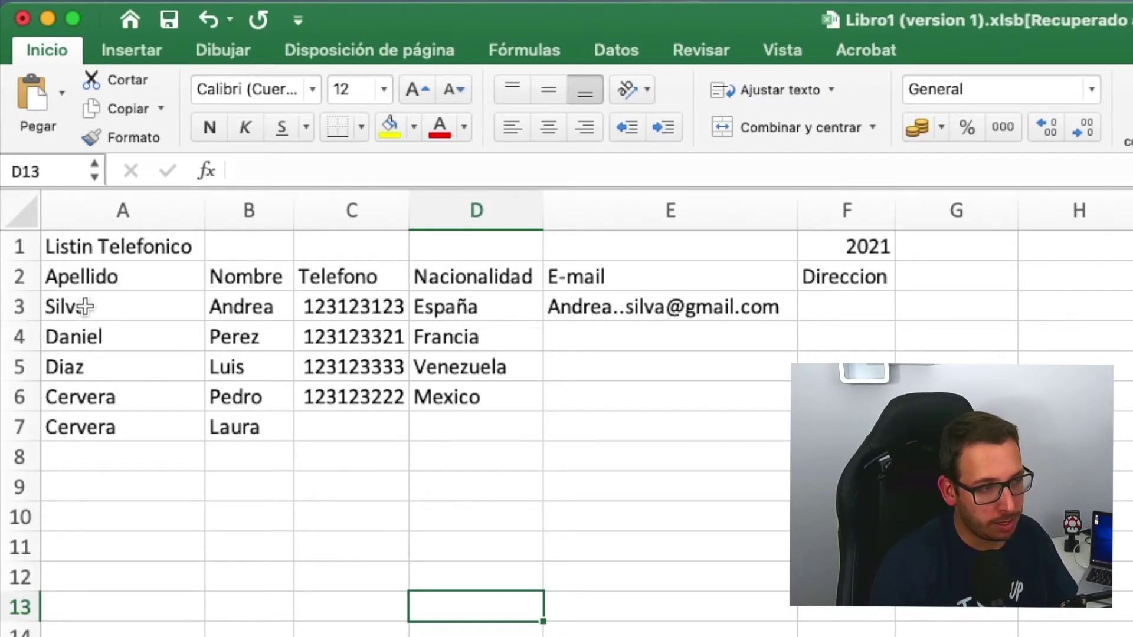
click(86, 274)
click(266, 273)
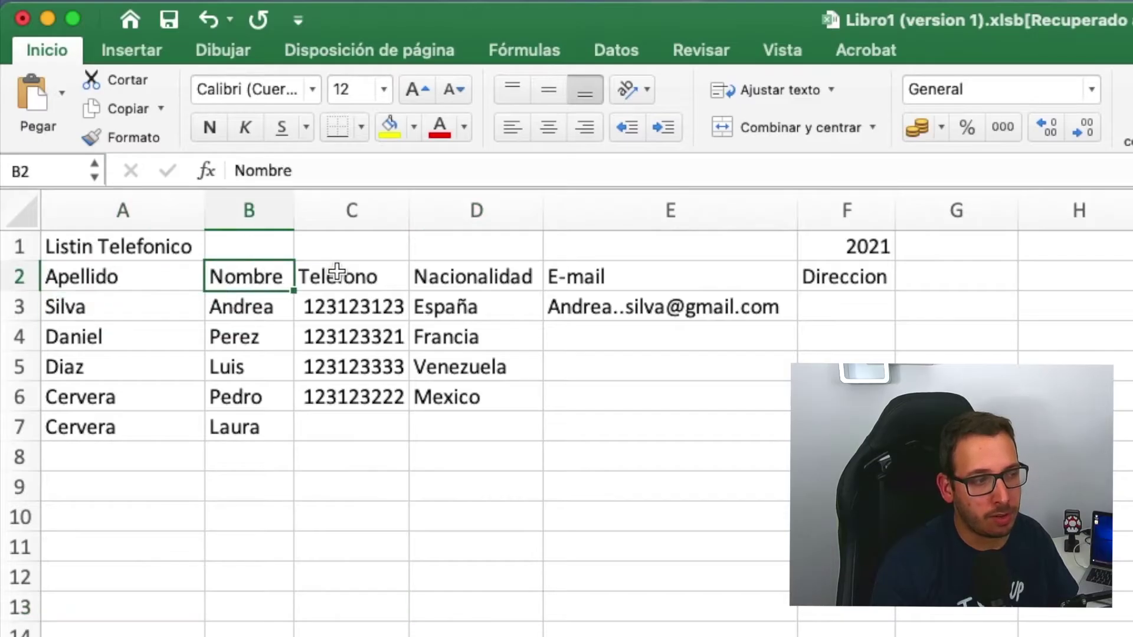
click(334, 272)
drag(147, 279, 861, 277)
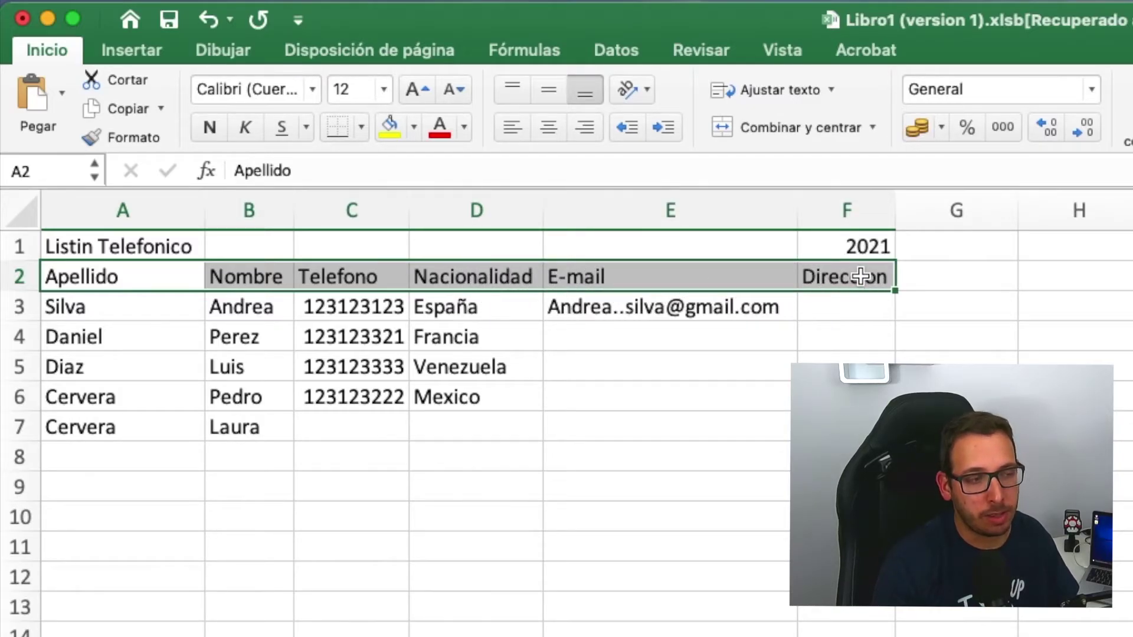
click(207, 129)
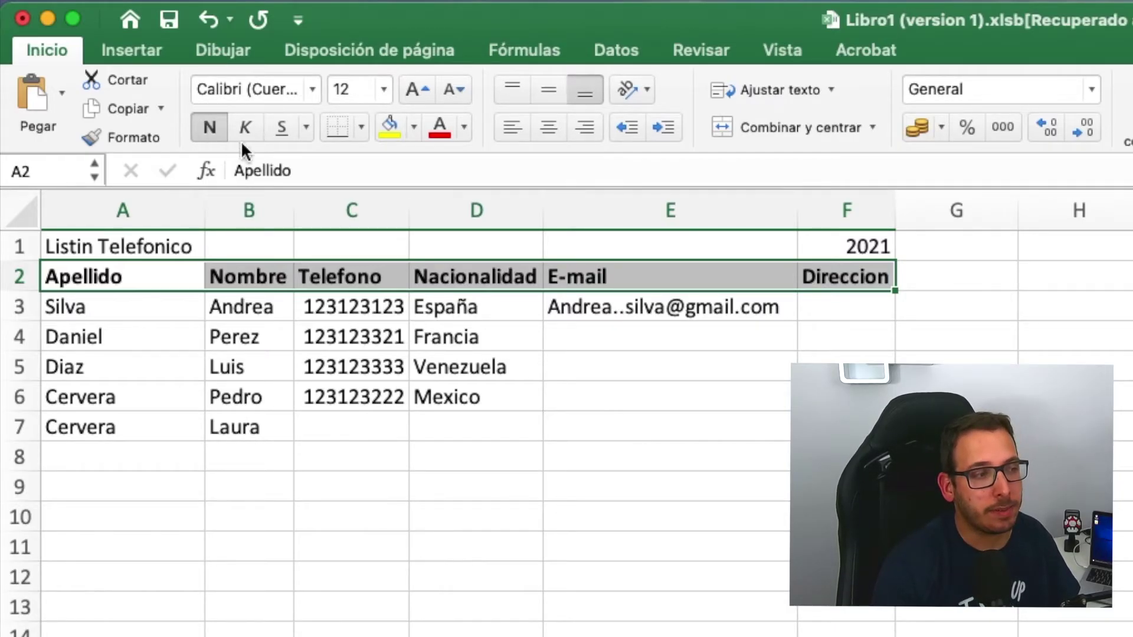
click(211, 133)
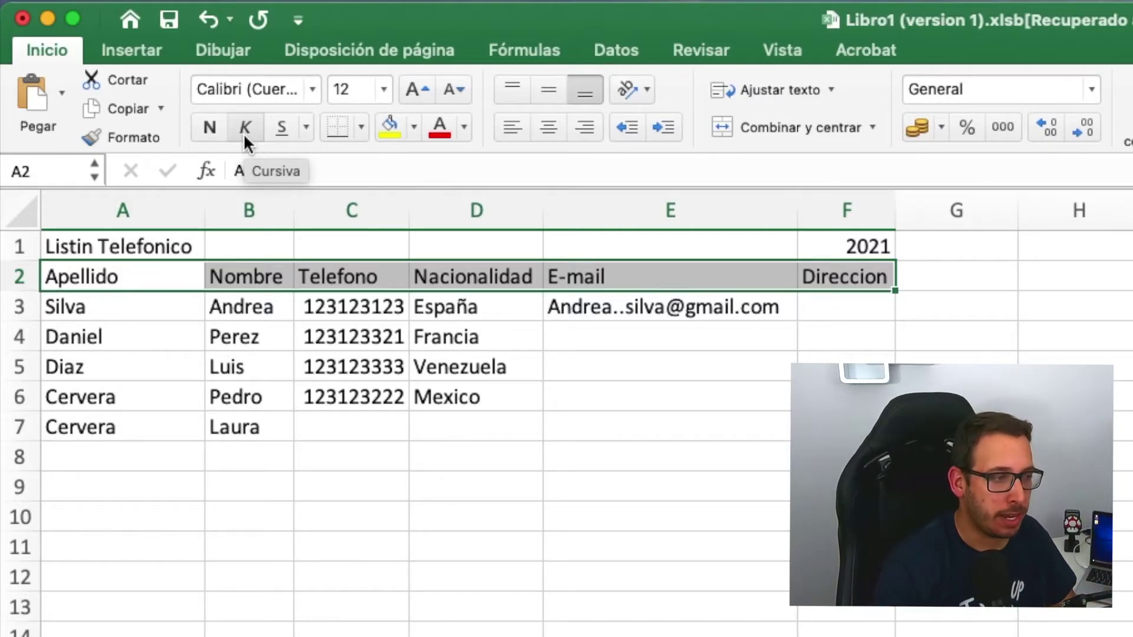
click(245, 126)
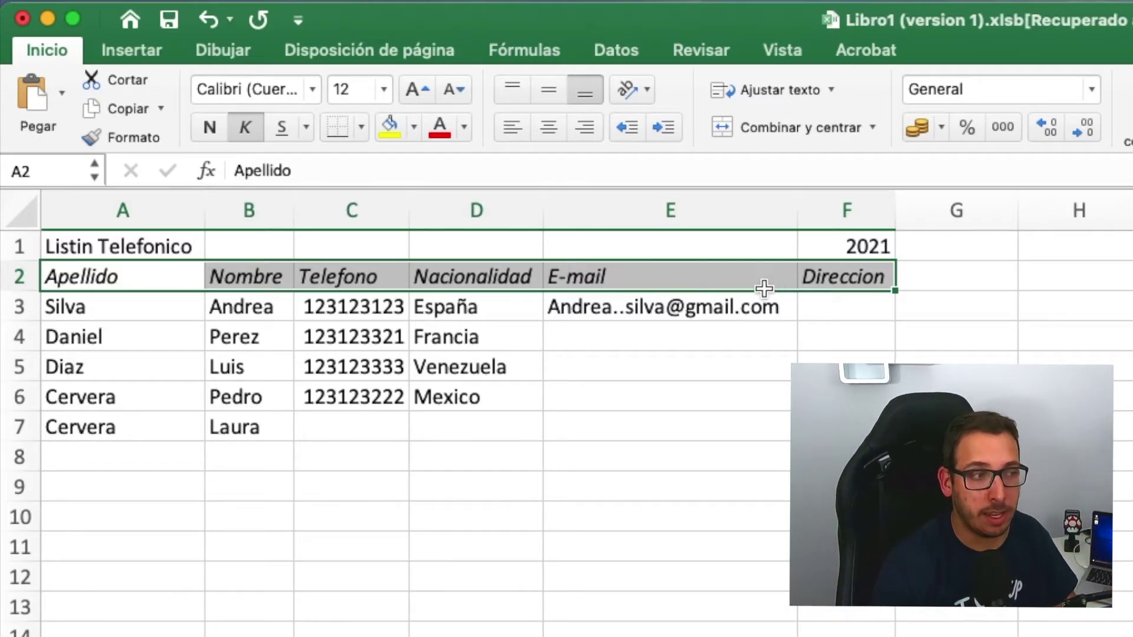
click(246, 135)
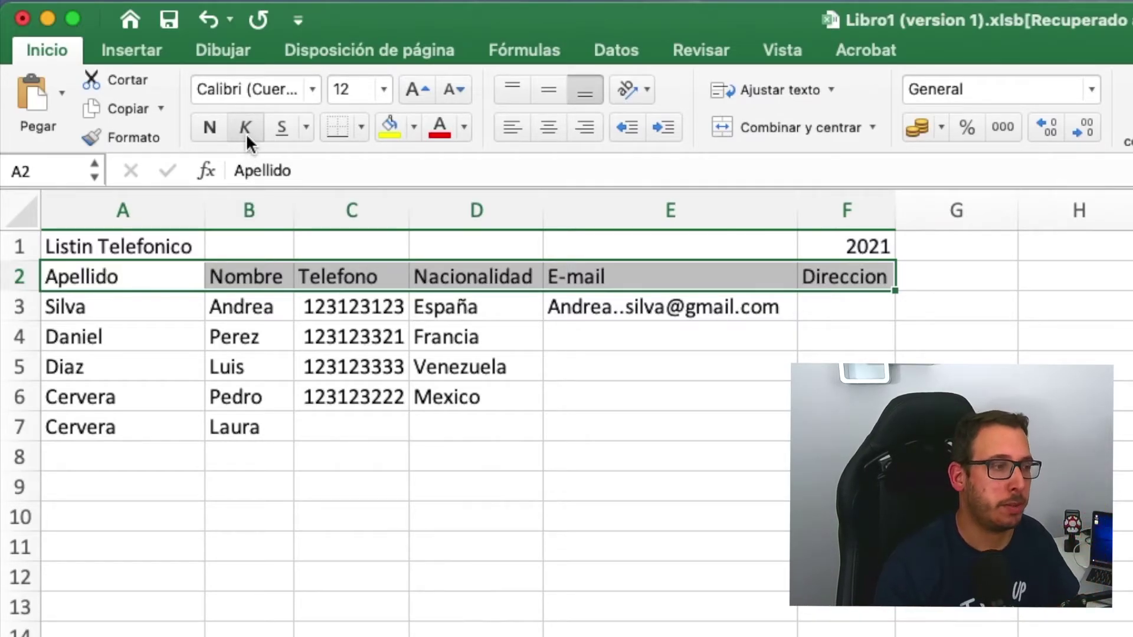
click(278, 127)
- Remove the underline from headers Apellido to Direccion and reselect A2:F2 for a font change
click(322, 627)
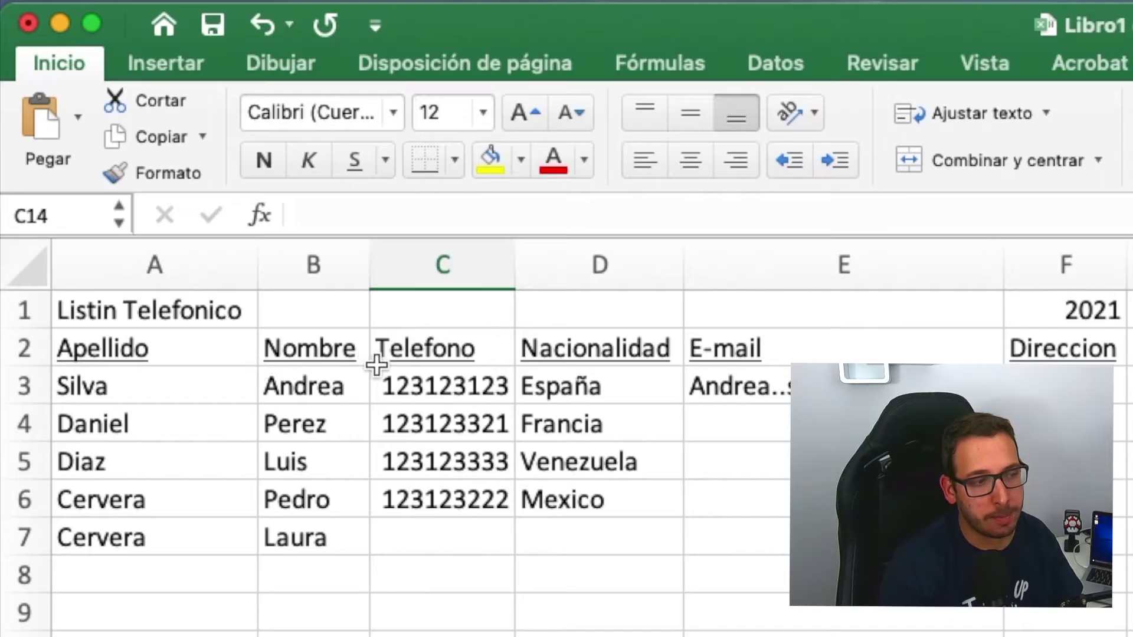
drag(1099, 347, 126, 344)
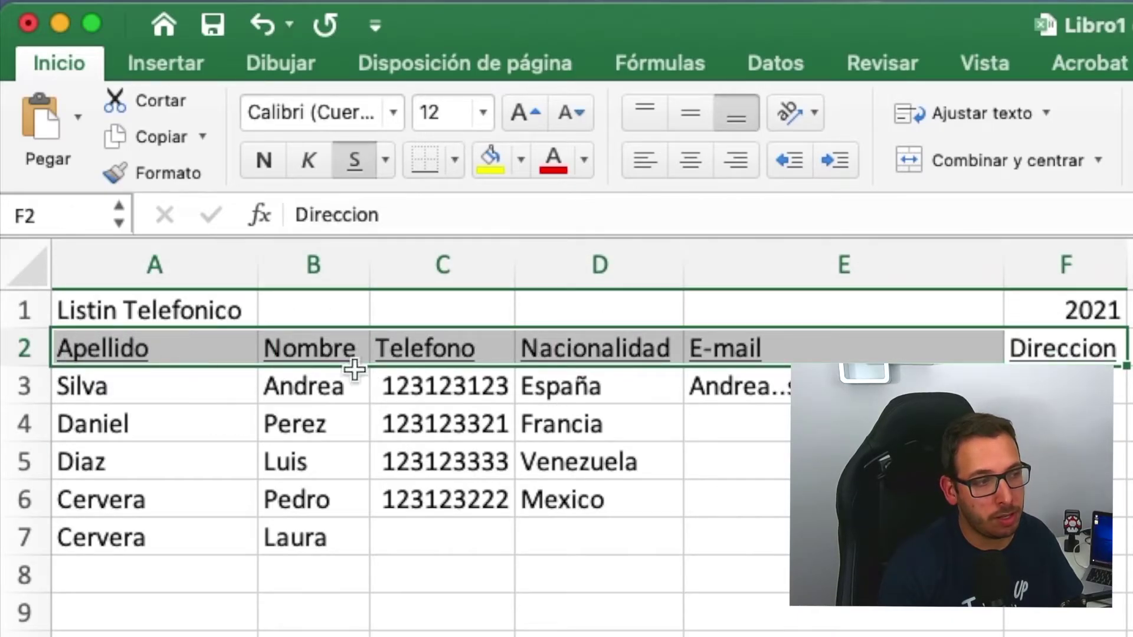
click(344, 172)
click(526, 618)
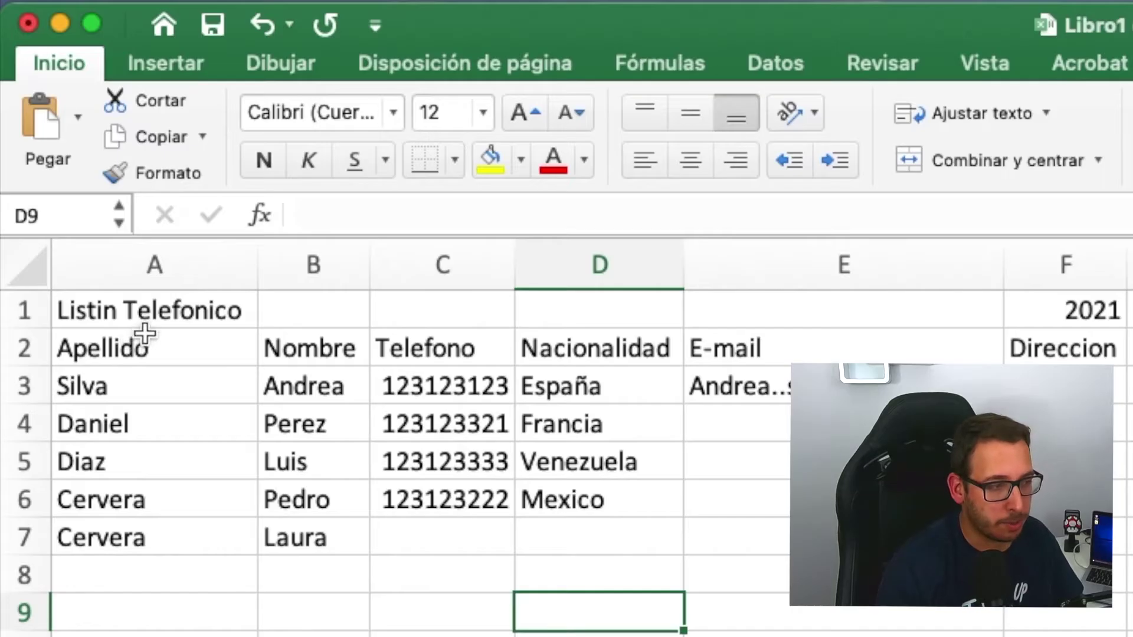
drag(95, 351, 1068, 349)
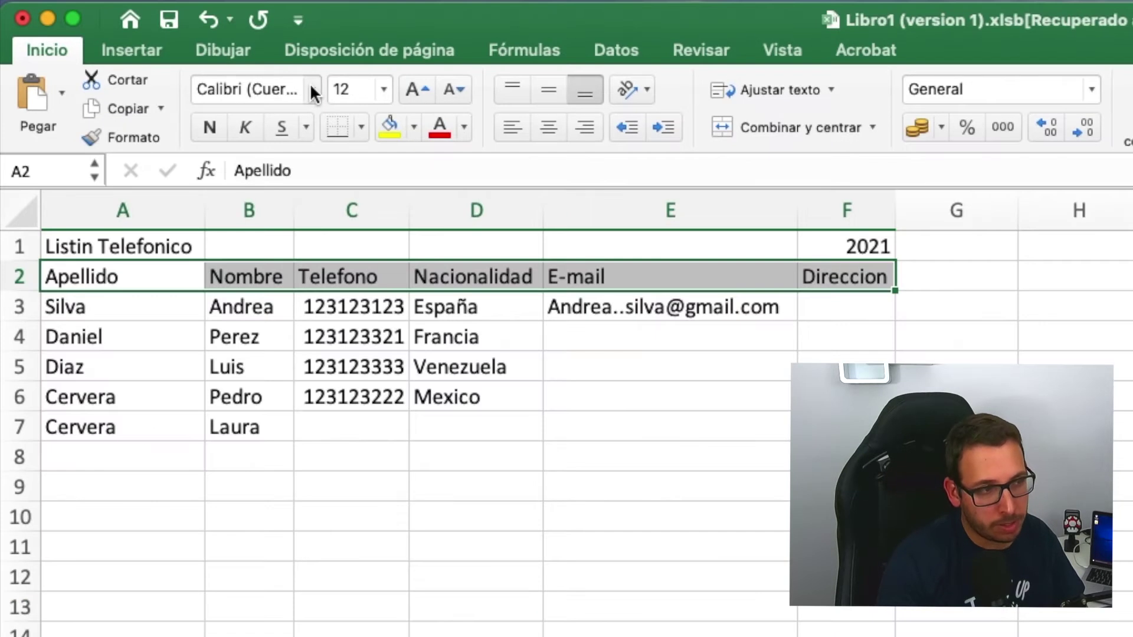
click(393, 112)
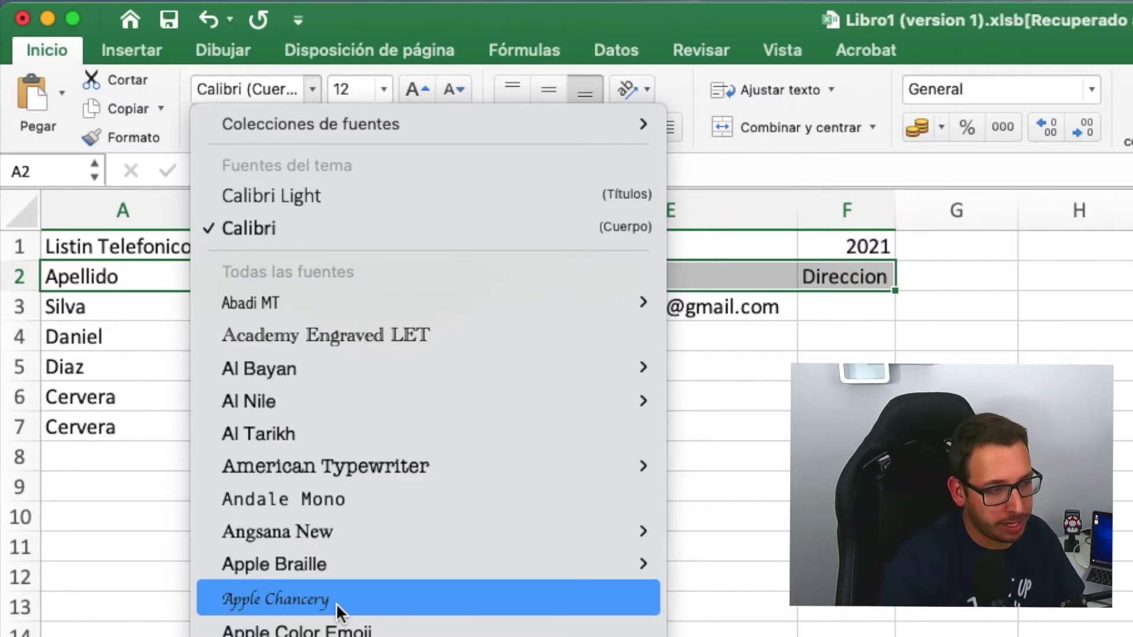
- Apply the Cooper font to headers A2:F2, then reselect them
scroll(339, 614, down, 4)
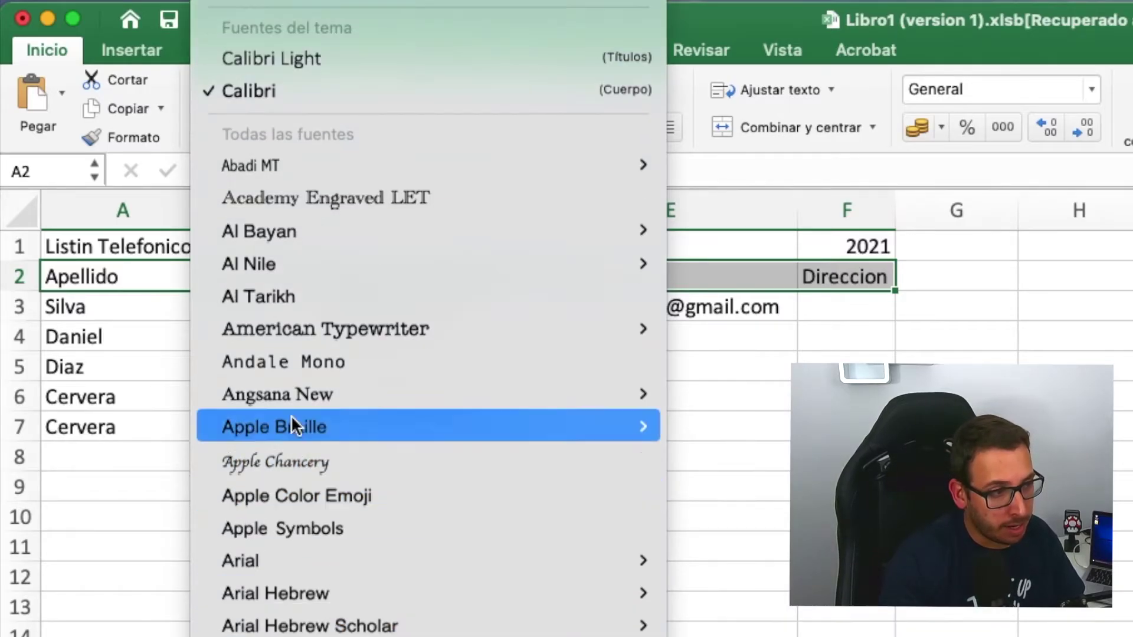
scroll(479, 612, down, 15)
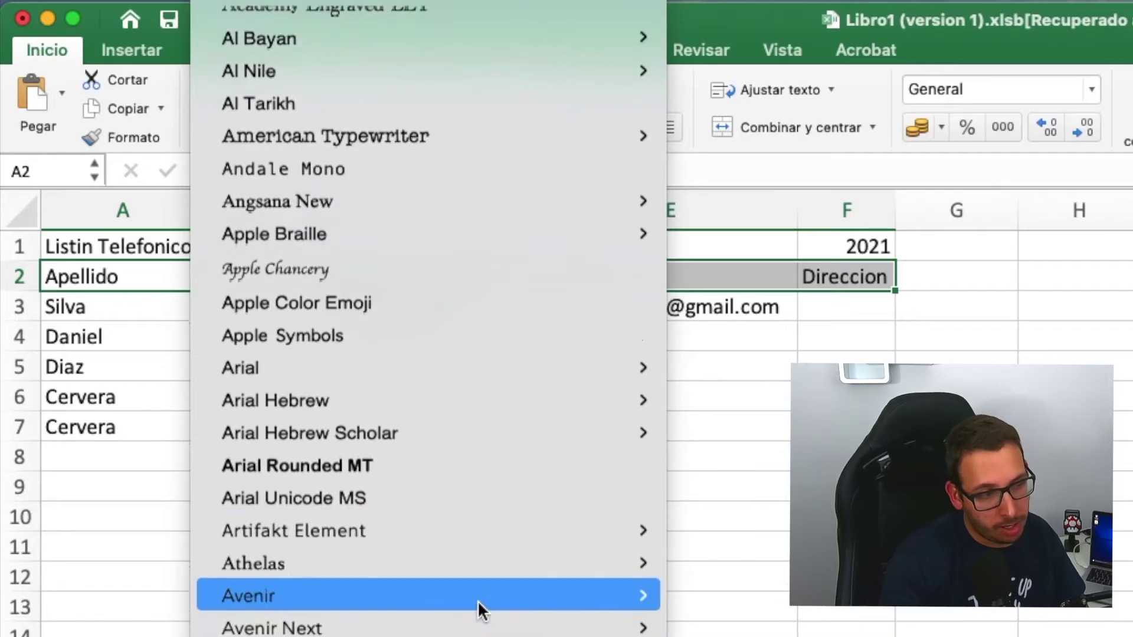
scroll(478, 612, down, 8)
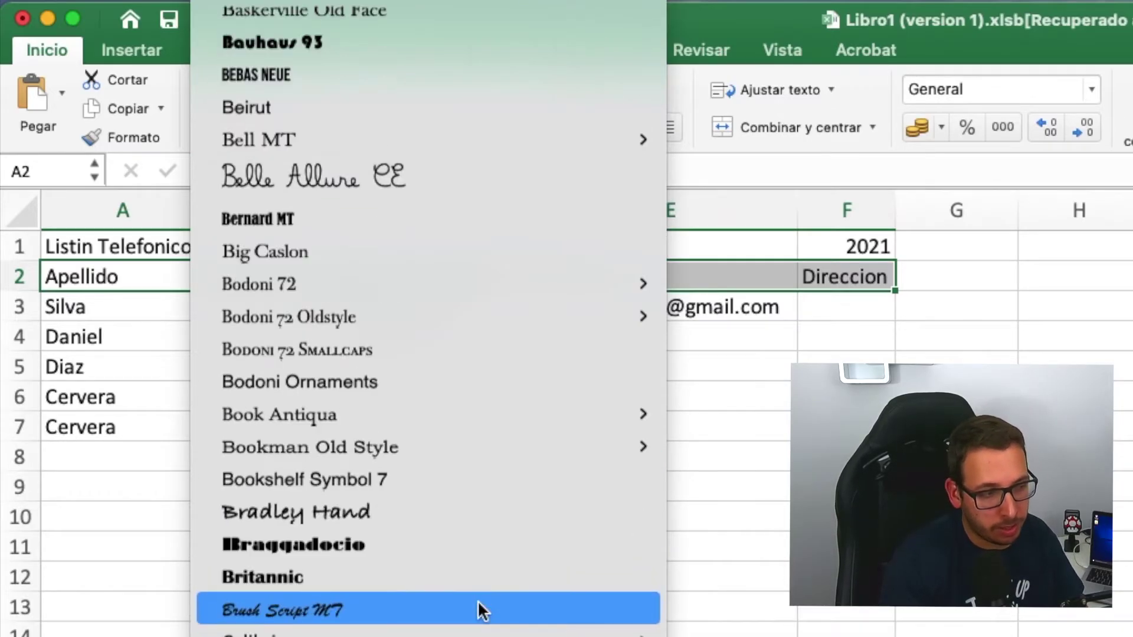
scroll(477, 600, down, 4)
mouse_move(477, 600)
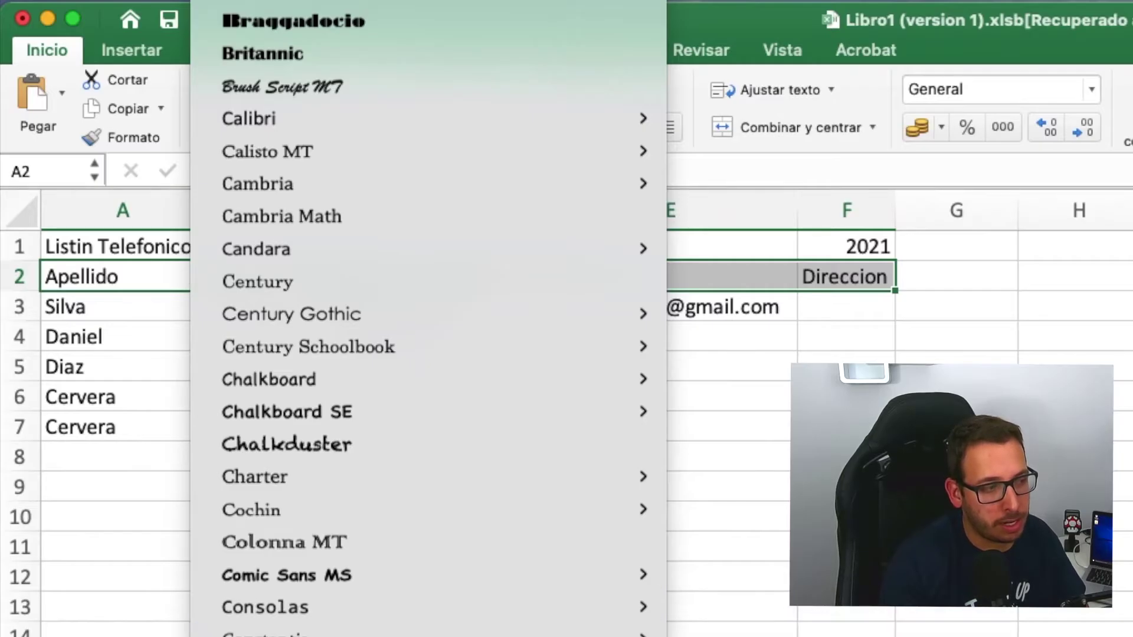
click(265, 636)
click(338, 537)
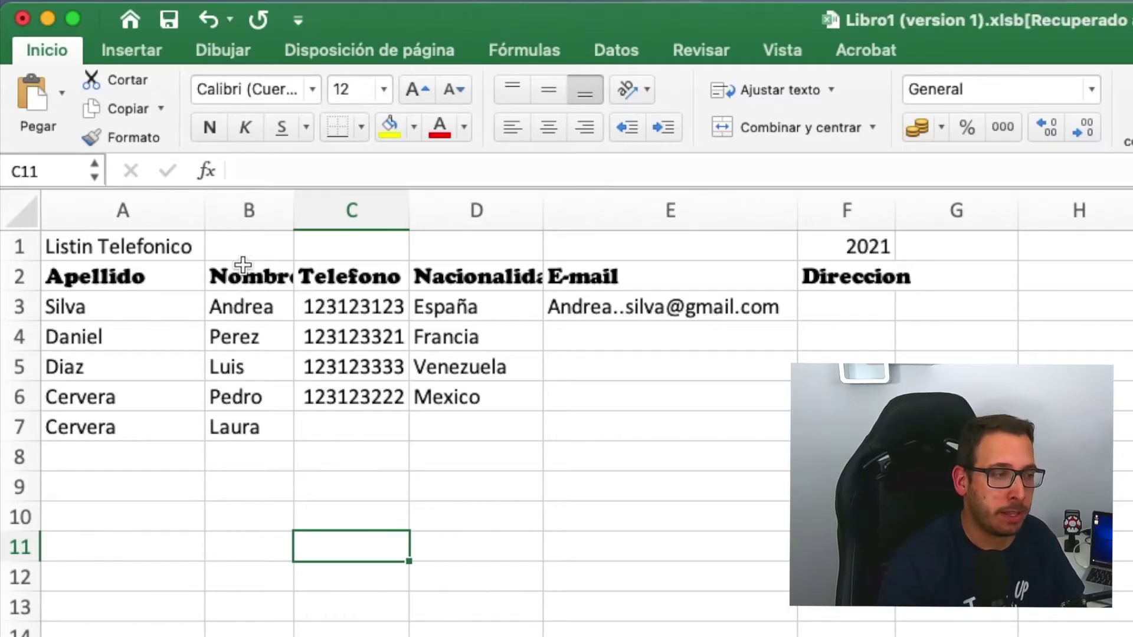
drag(90, 273, 876, 269)
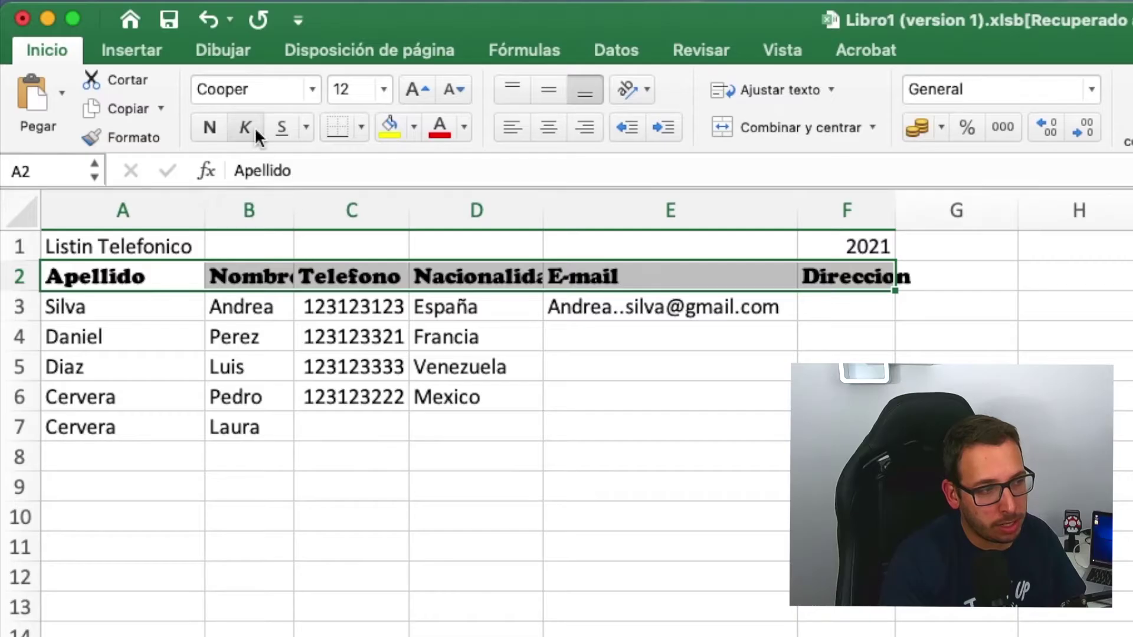
- Apply the Al Bayan font to the header row
click(313, 90)
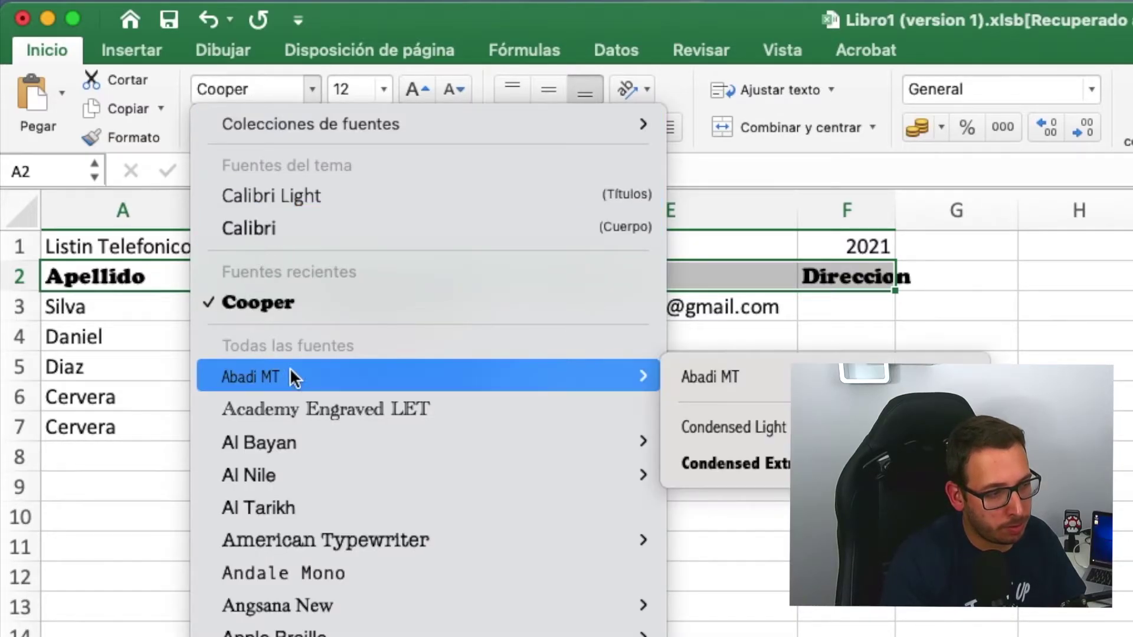
mouse_move(305, 445)
key(Escape)
key(super+z)
click(304, 460)
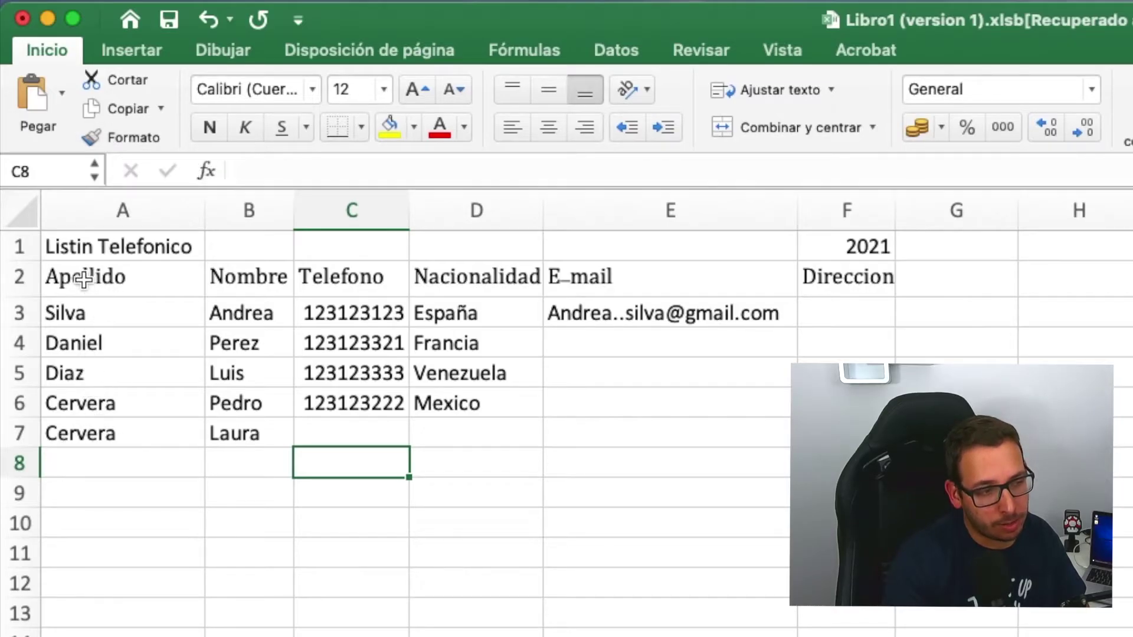
- Copy Cervera's plain formatting onto the Apellido header in A2 with Formato
drag(89, 278, 873, 267)
click(873, 269)
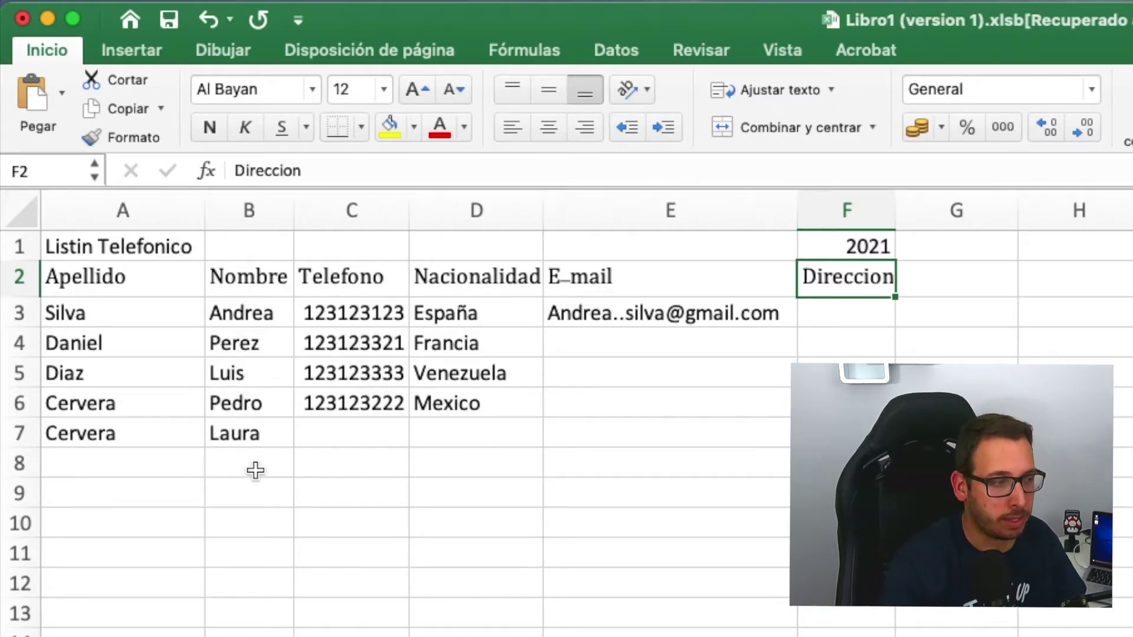
click(115, 406)
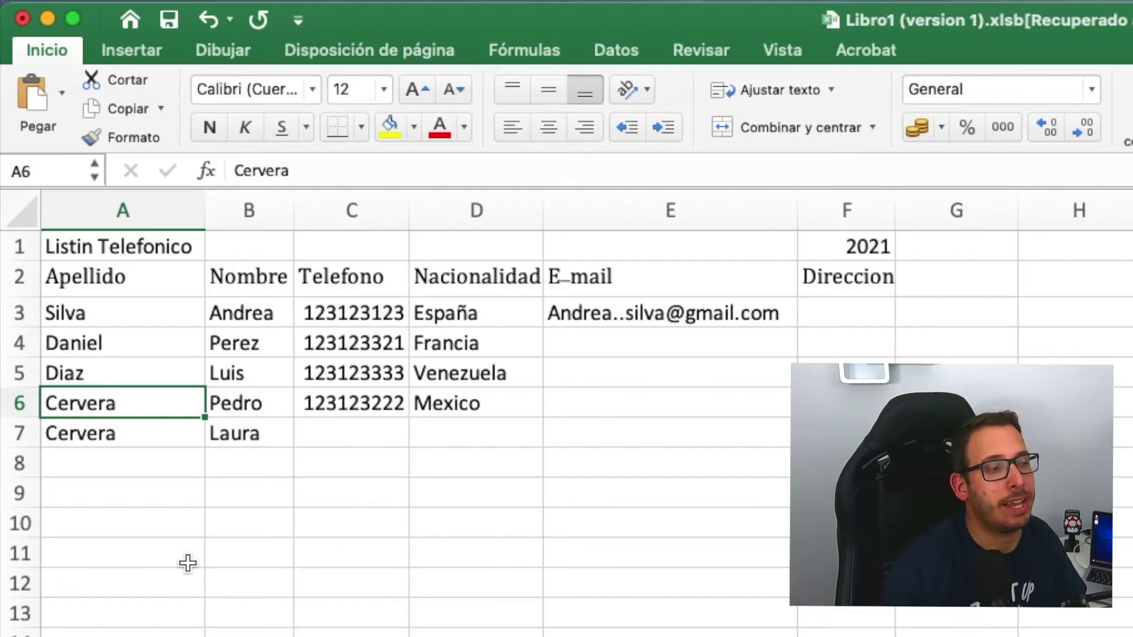
click(126, 130)
click(172, 287)
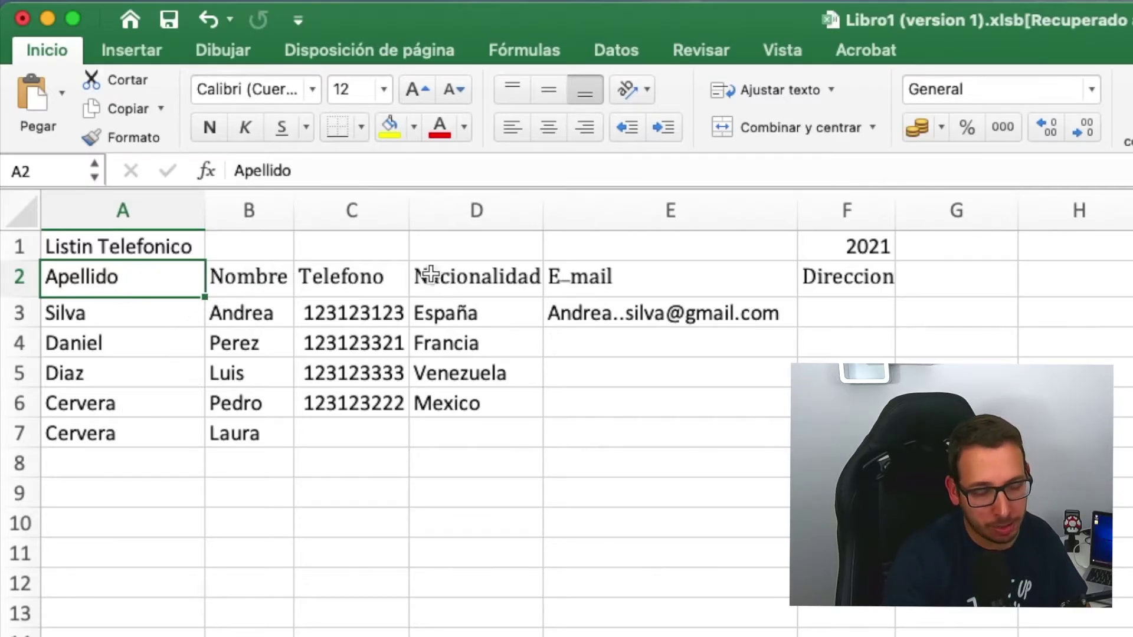
- Paint Cervera's plain Calibri formatting from A7 across all headers A2:F2
click(53, 410)
click(88, 433)
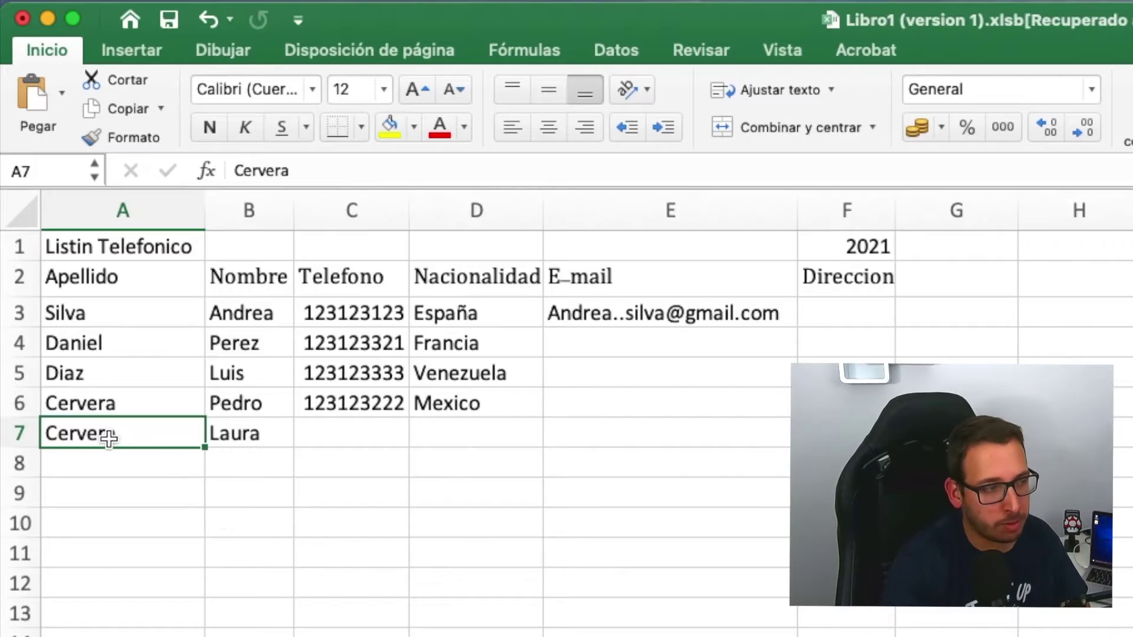
click(114, 136)
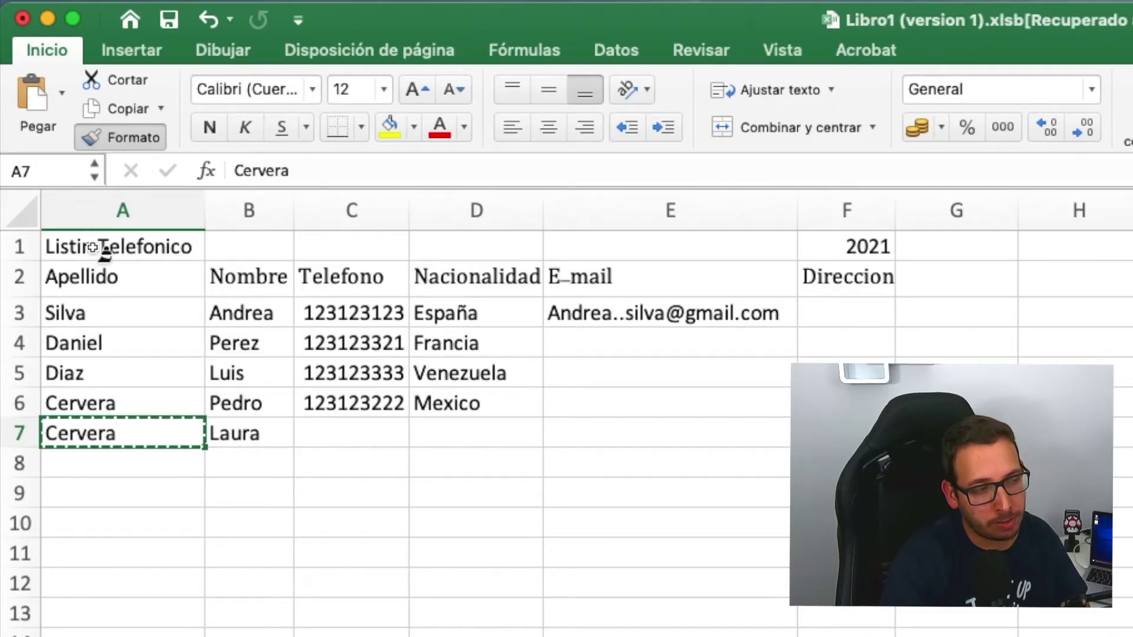
drag(103, 273, 819, 270)
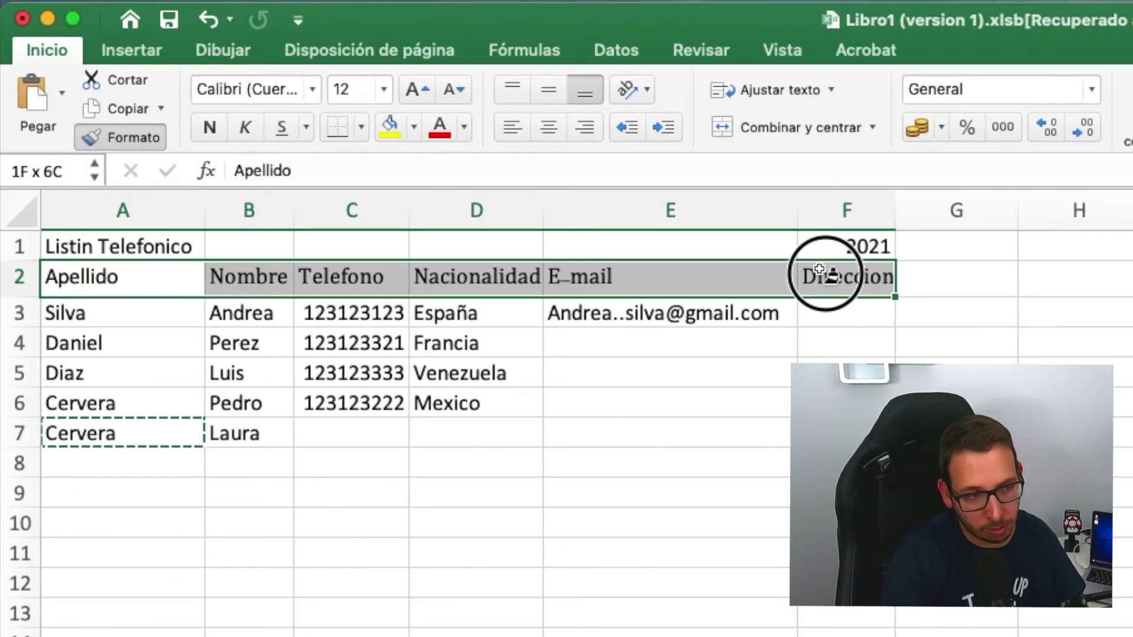
drag(819, 269, 822, 273)
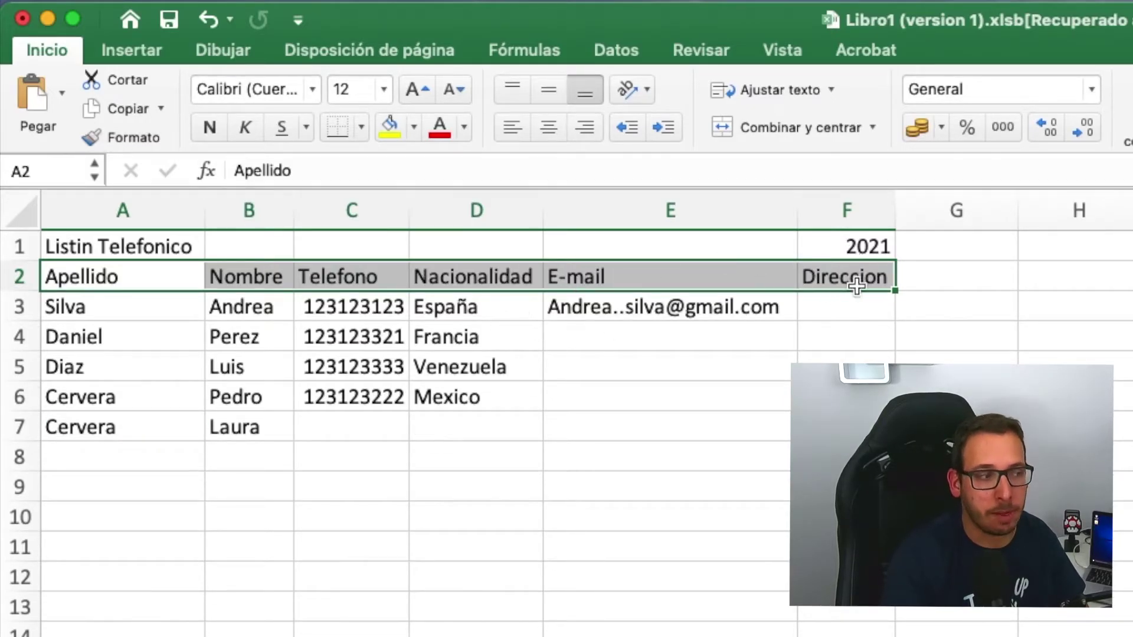
click(163, 397)
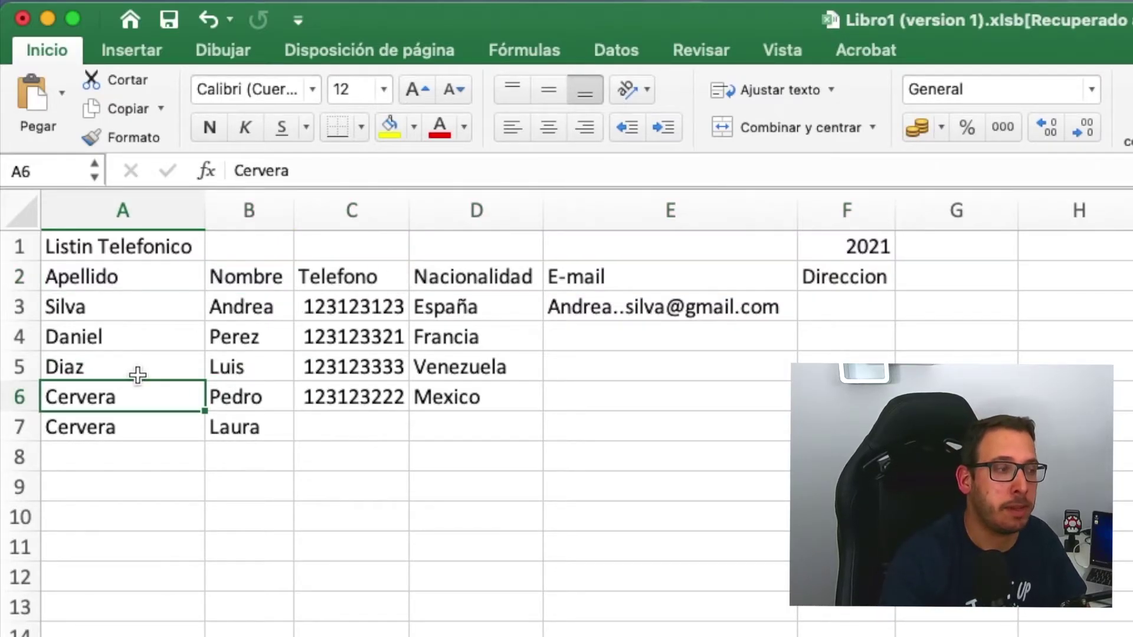
- Set the Listin Telefonico title in A1 to font size 16
click(77, 243)
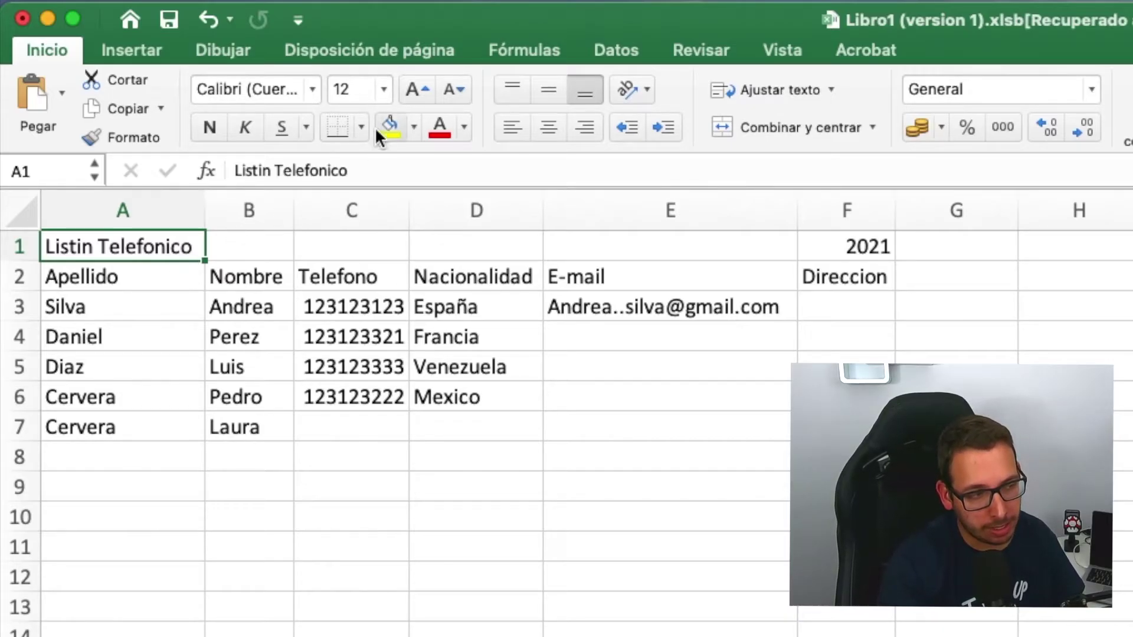
click(351, 88)
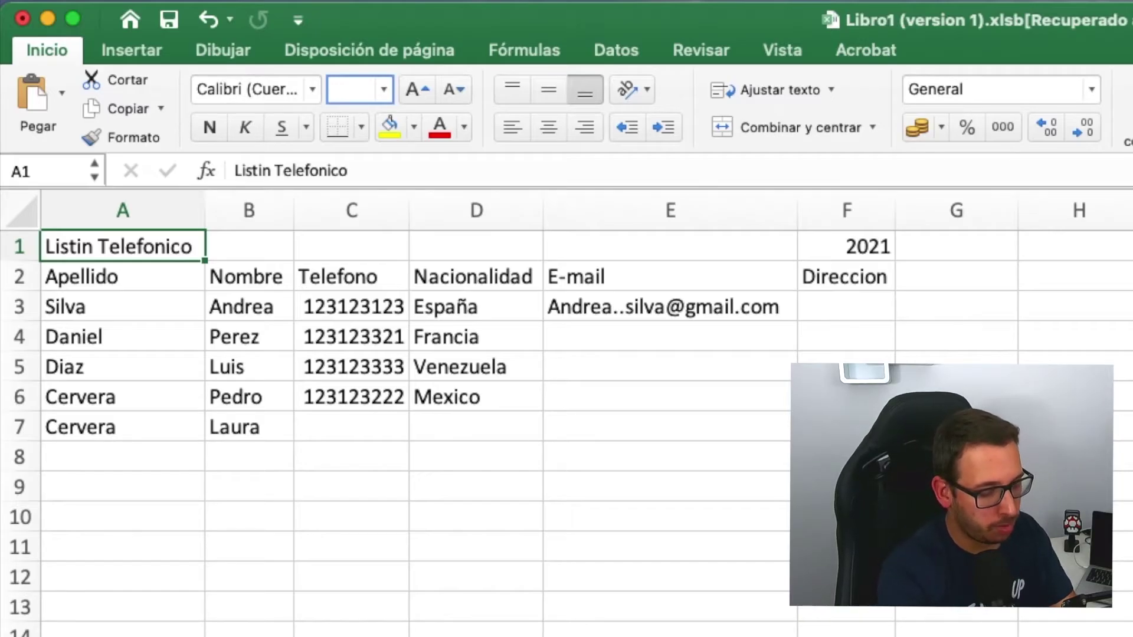
key(Return)
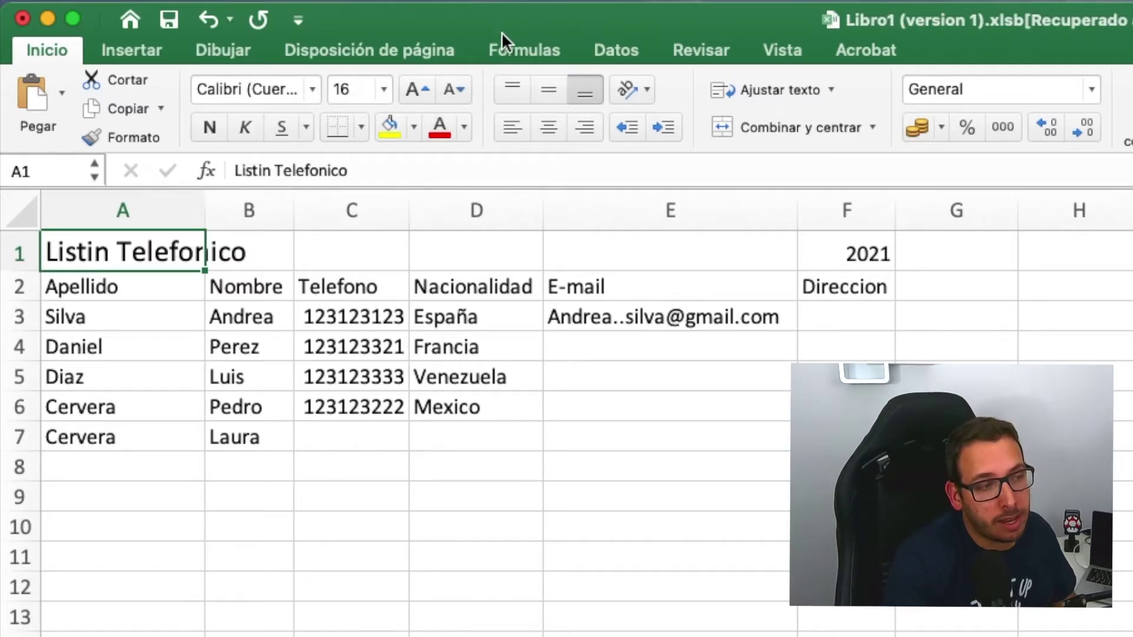
- Enlarge the title step by step to 24, then shrink it back to 18
click(421, 88)
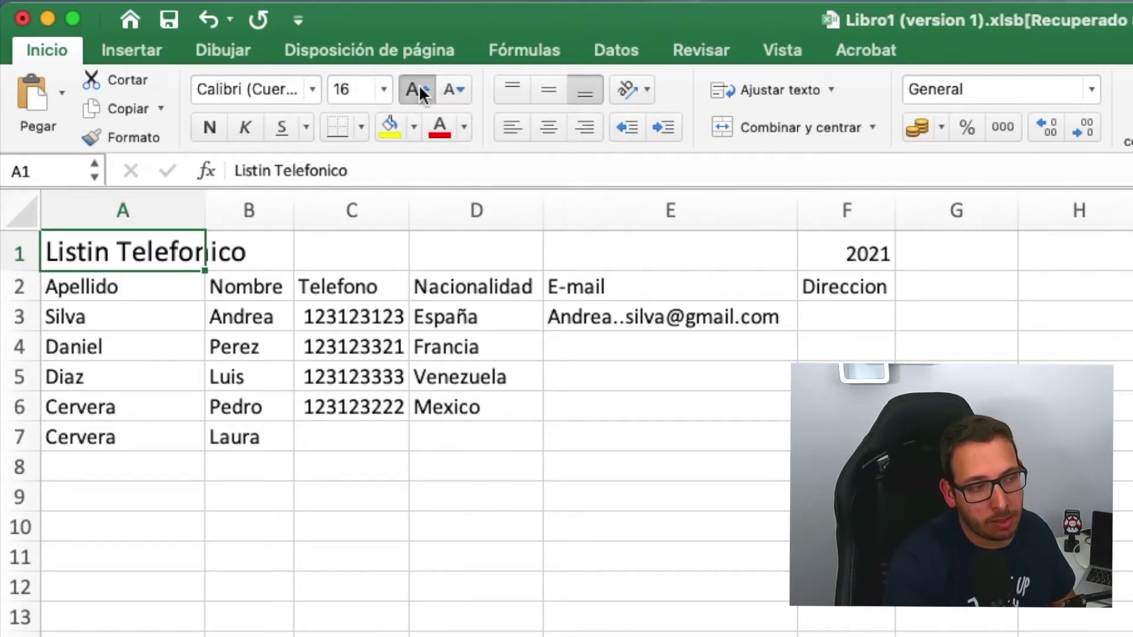
click(419, 84)
click(420, 84)
click(419, 84)
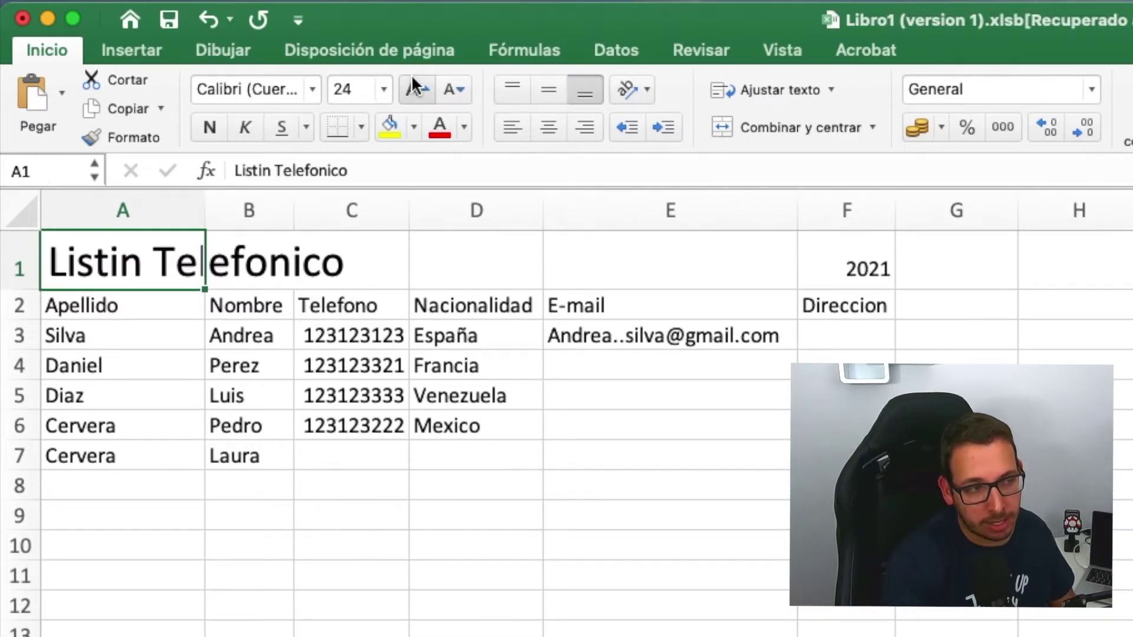
click(452, 89)
click(452, 89)
click(452, 90)
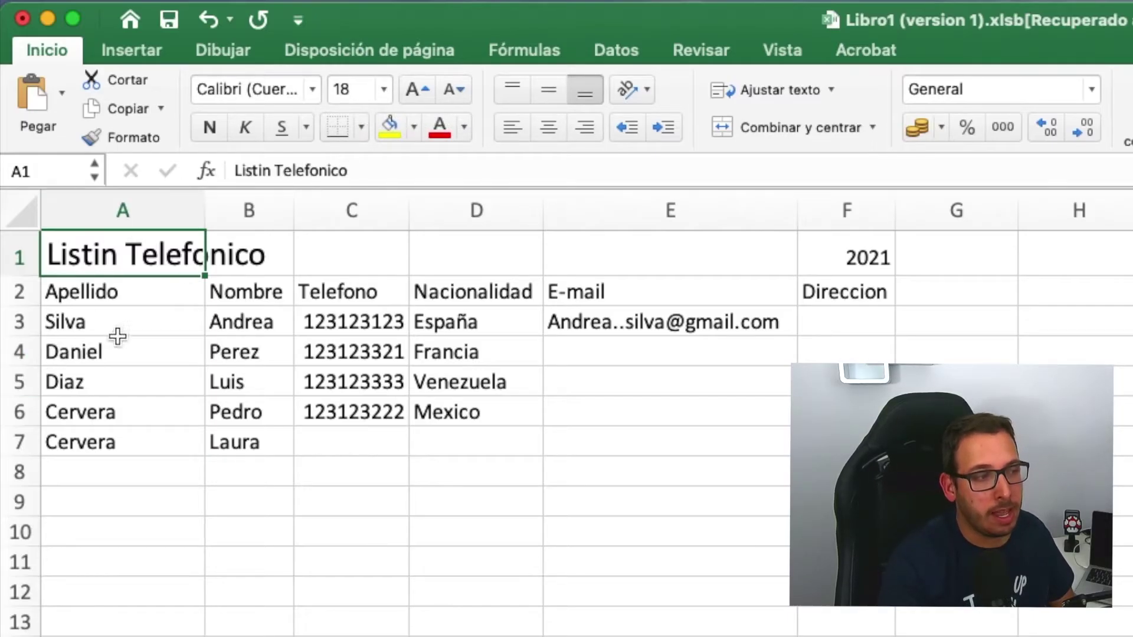
click(303, 253)
click(830, 257)
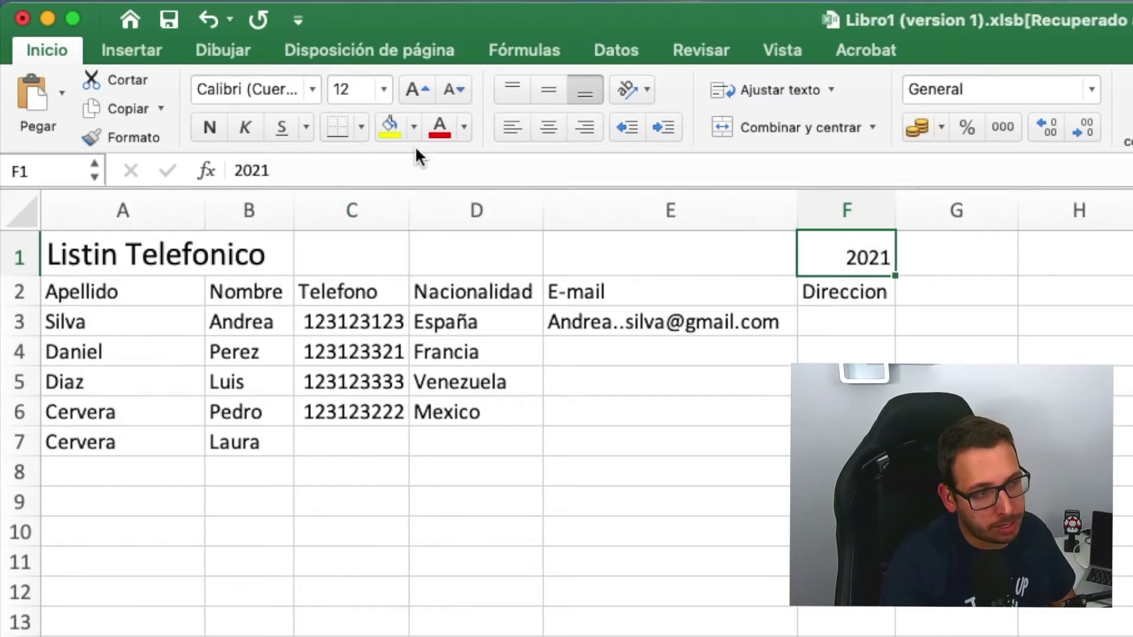
- Increase the year 2021 in F1 to font size 18
click(358, 87)
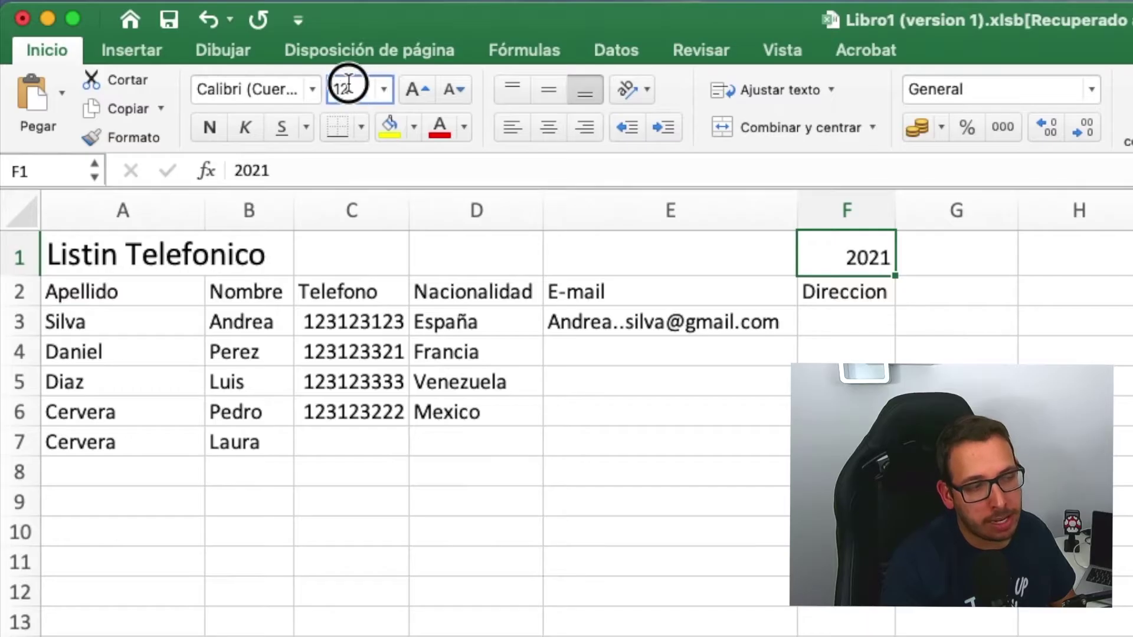
click(360, 89)
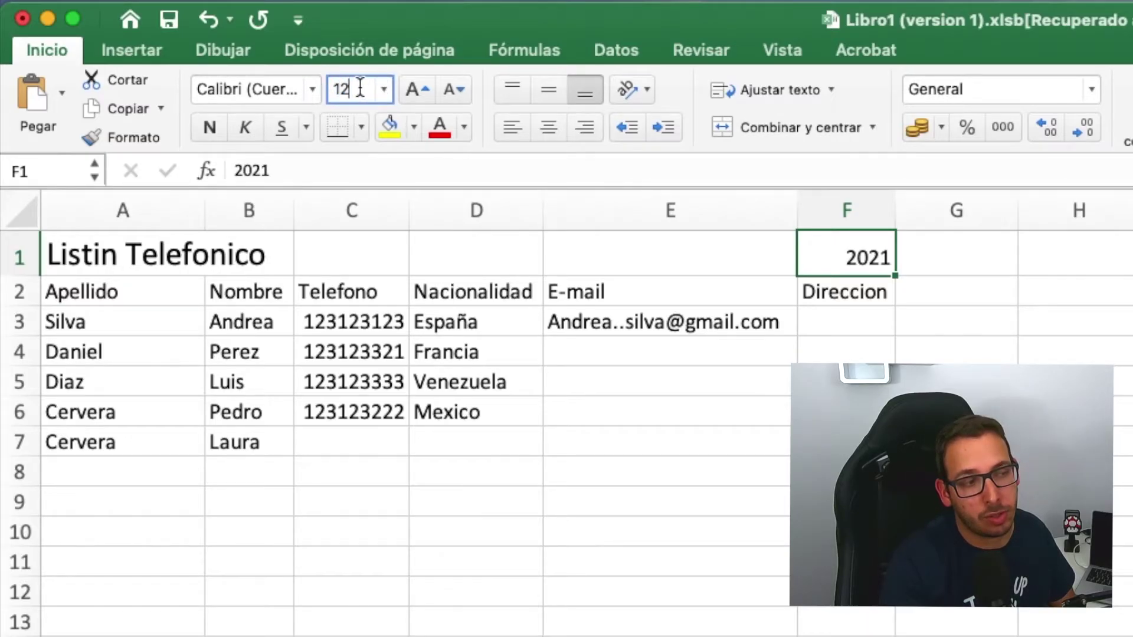
click(412, 87)
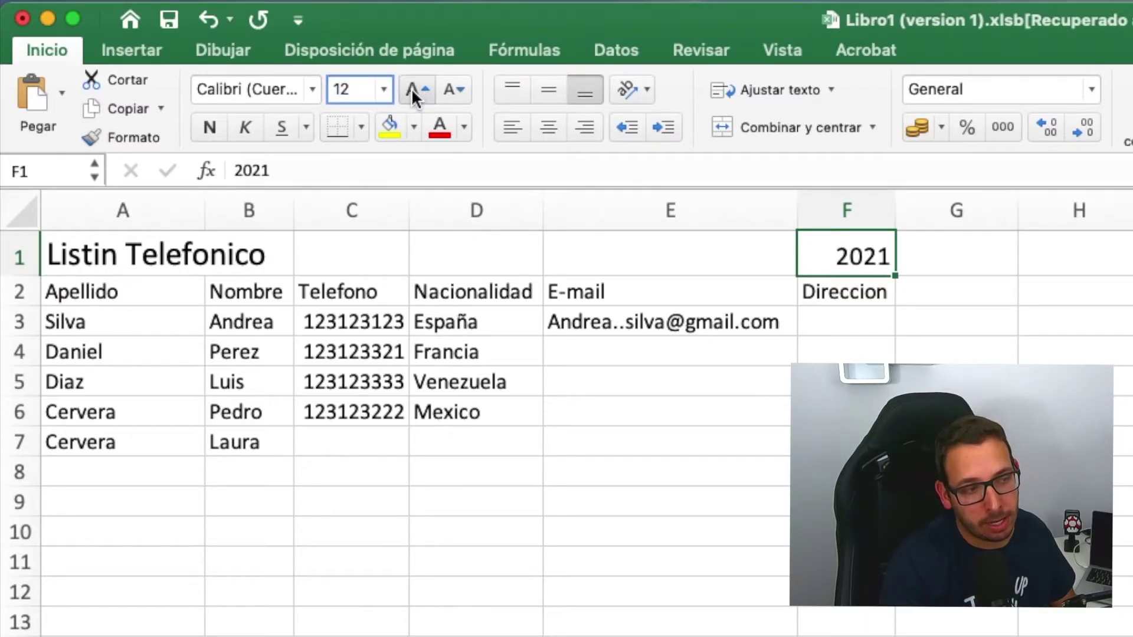
click(412, 87)
click(412, 87)
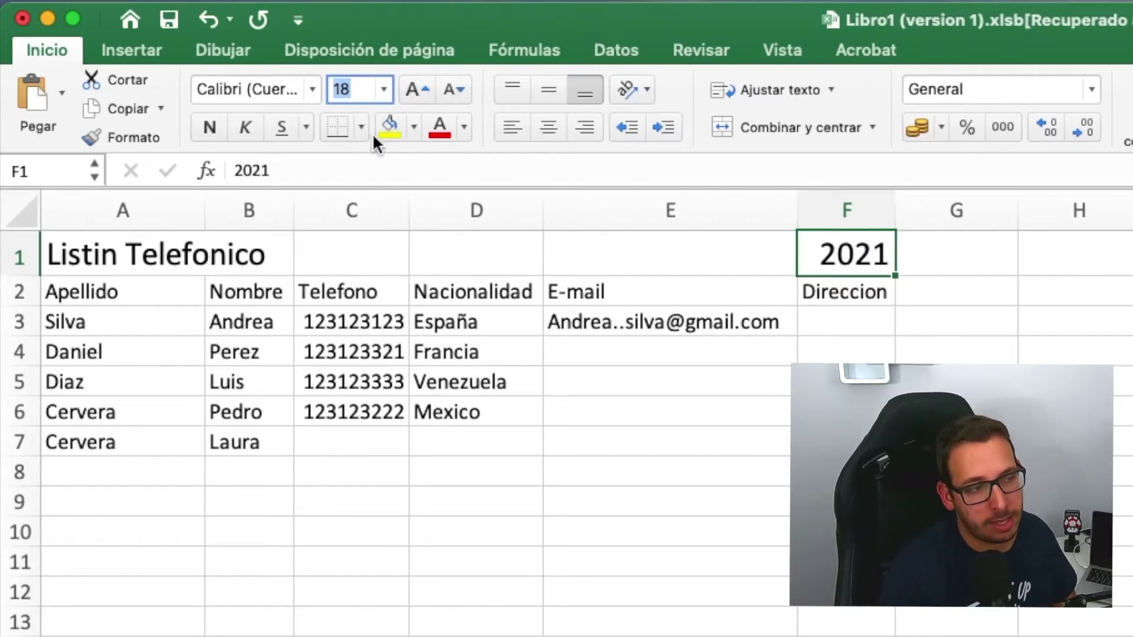
- Try size 26 for 2021 from the size list, then set it back to 18
click(359, 93)
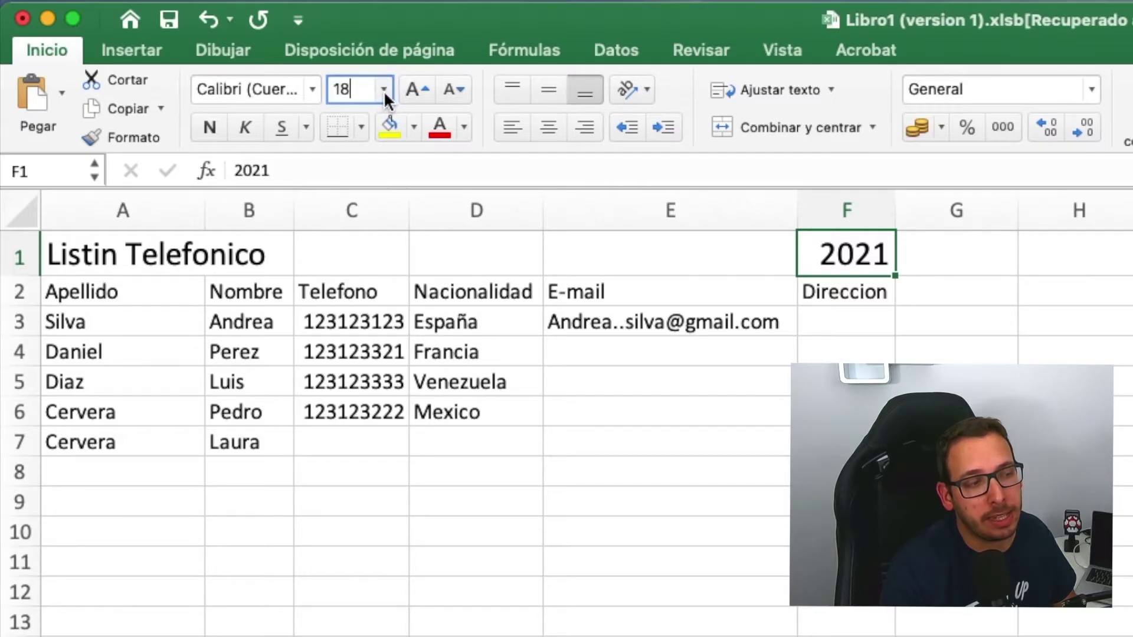
click(383, 91)
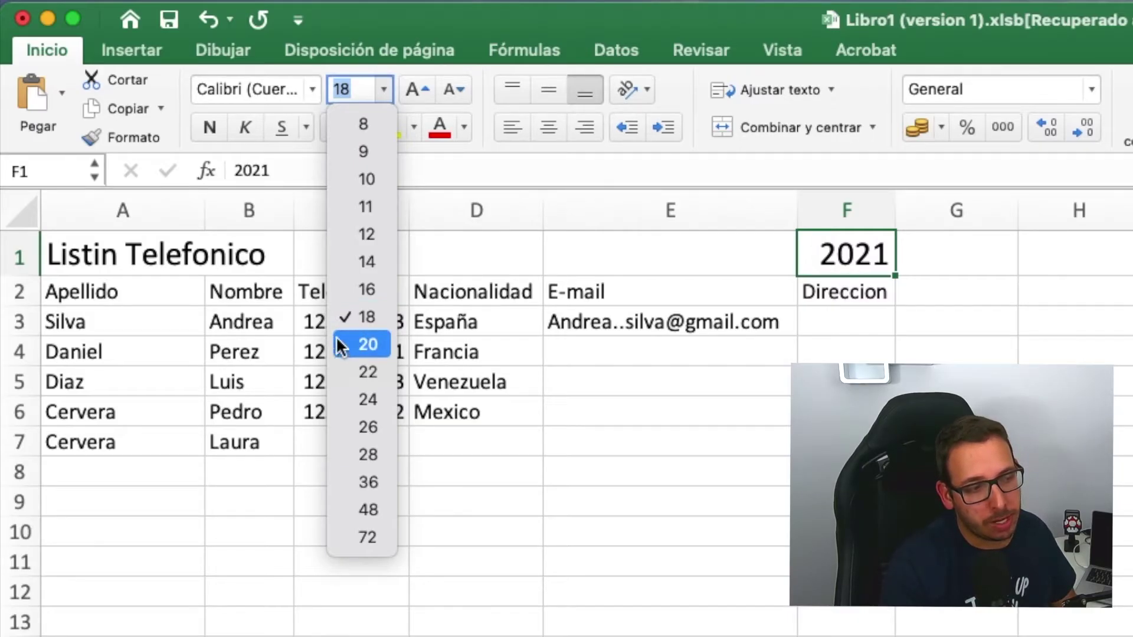
click(354, 429)
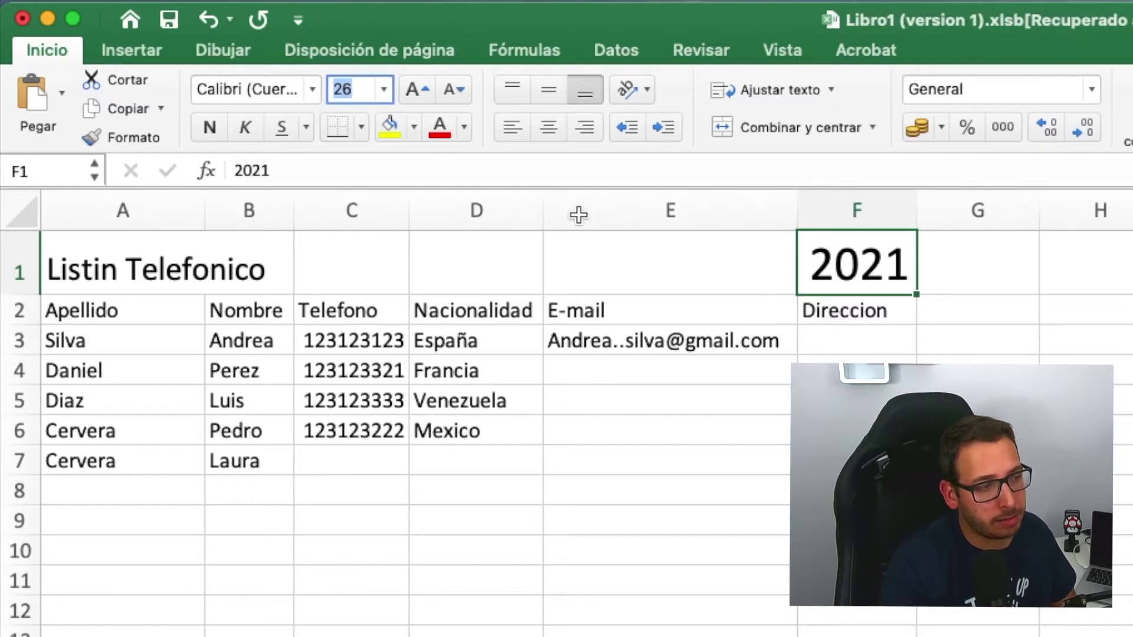
click(382, 90)
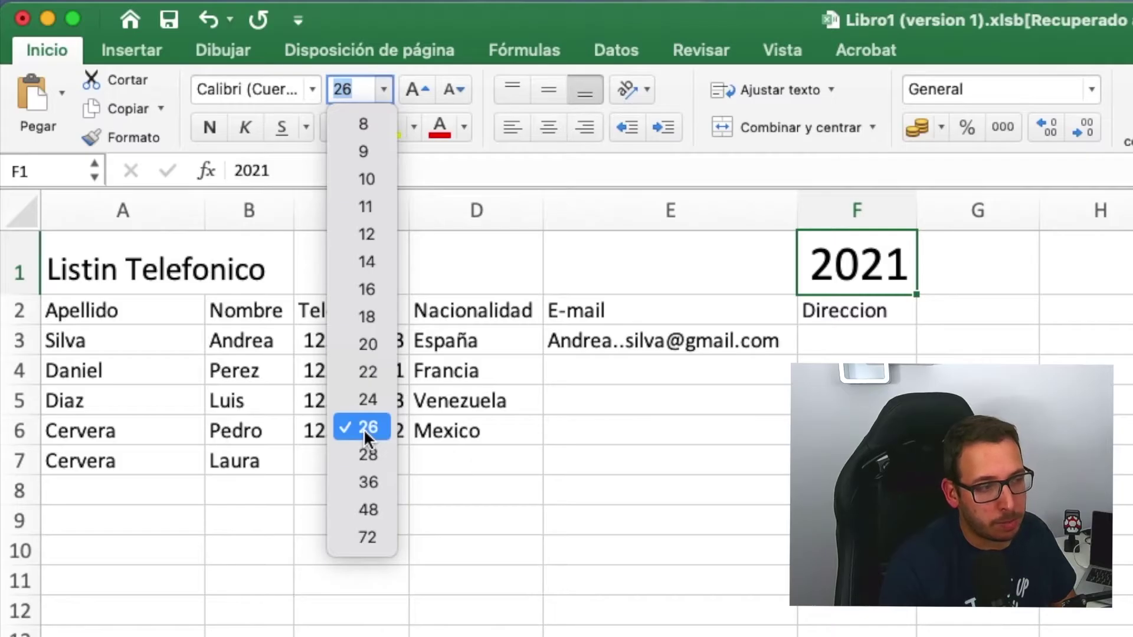
click(364, 318)
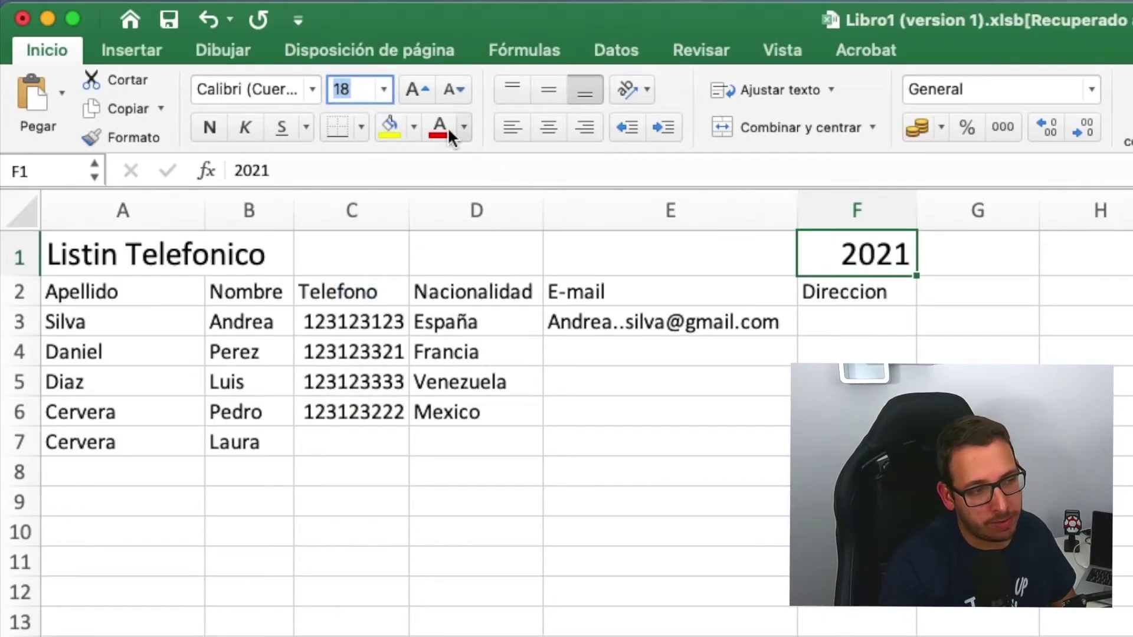
click(384, 89)
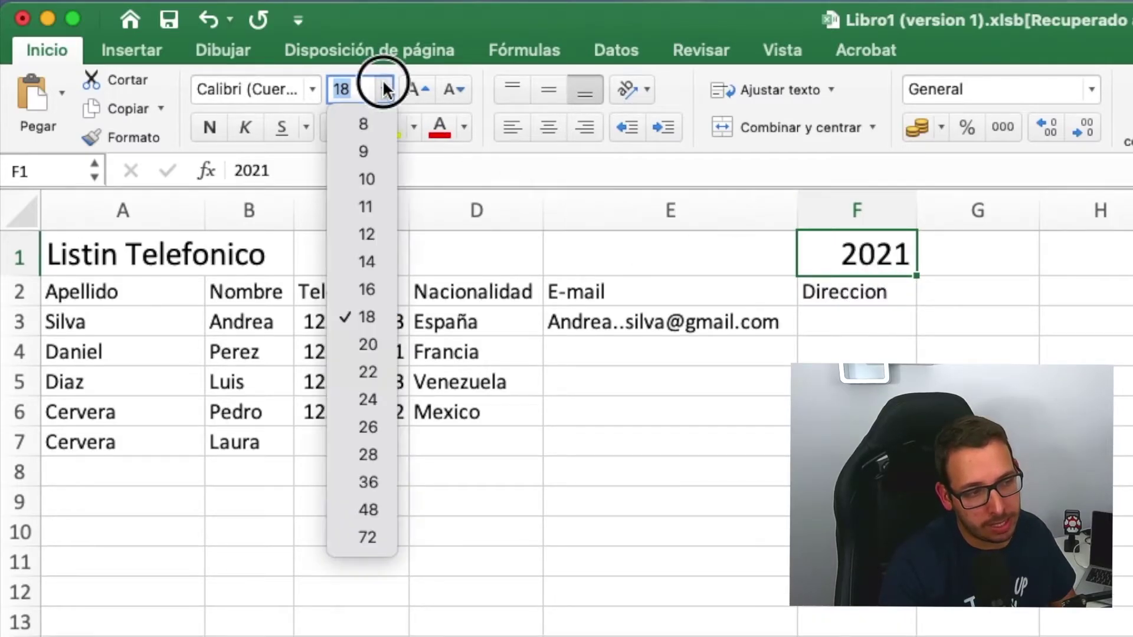
click(959, 258)
drag(88, 291, 826, 292)
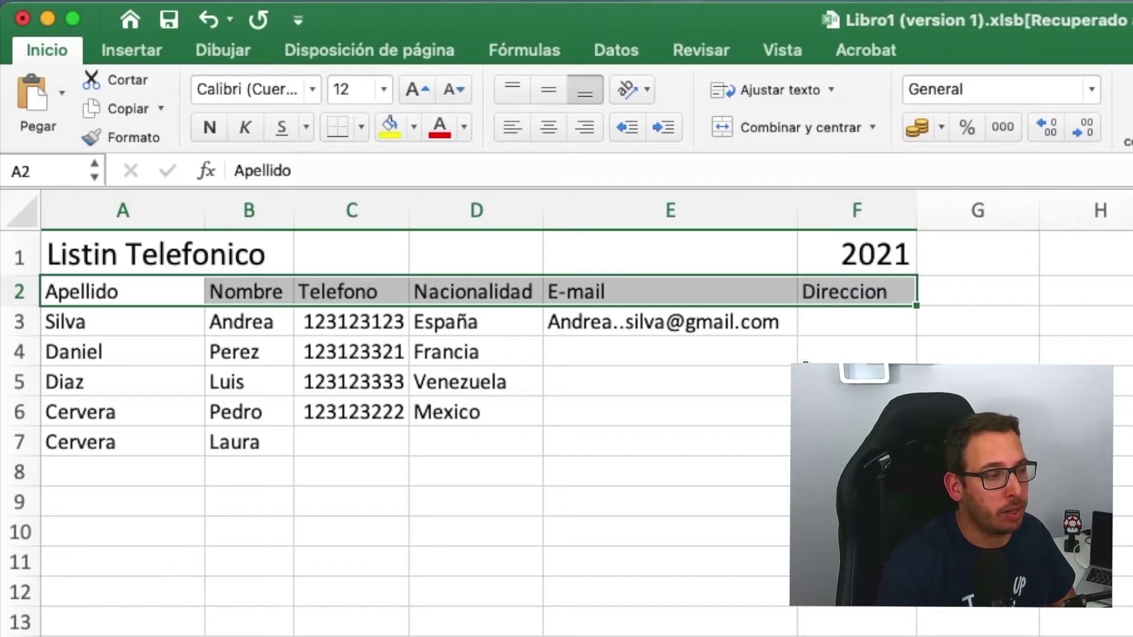
- Fill header cells A2:F2 with light blue from the Fill Color menu
click(805, 381)
click(81, 293)
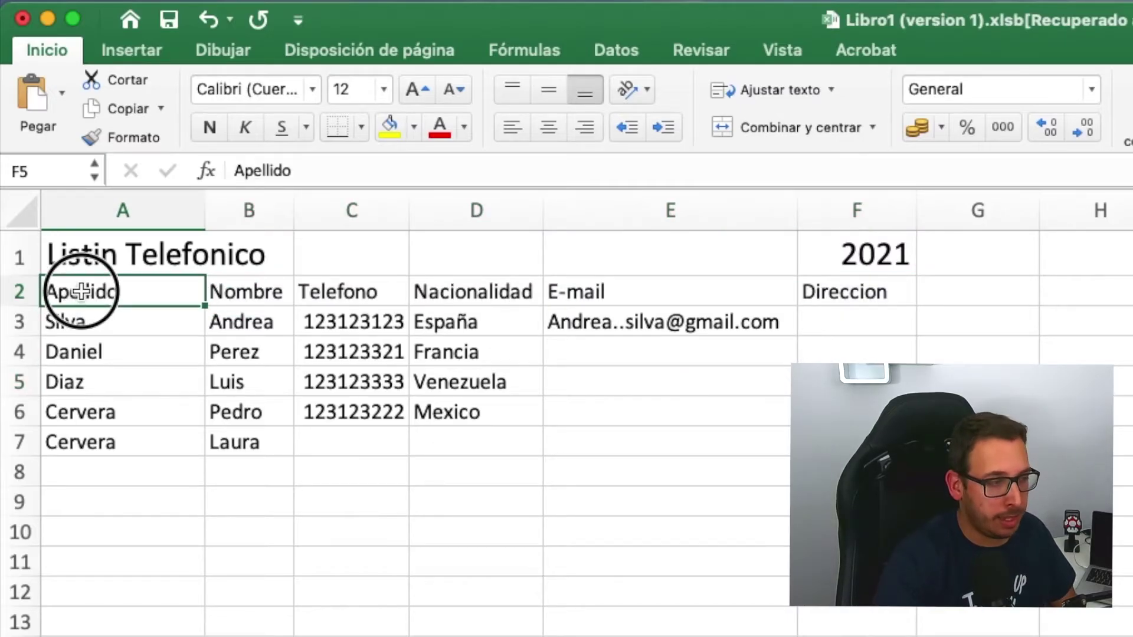
drag(74, 288, 851, 292)
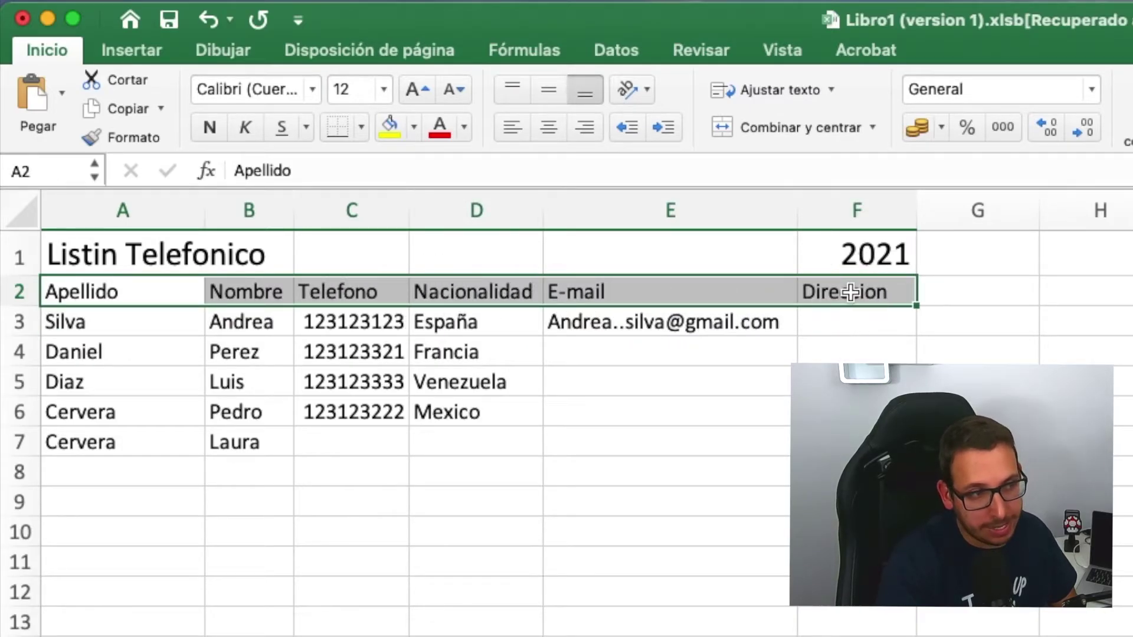
click(413, 125)
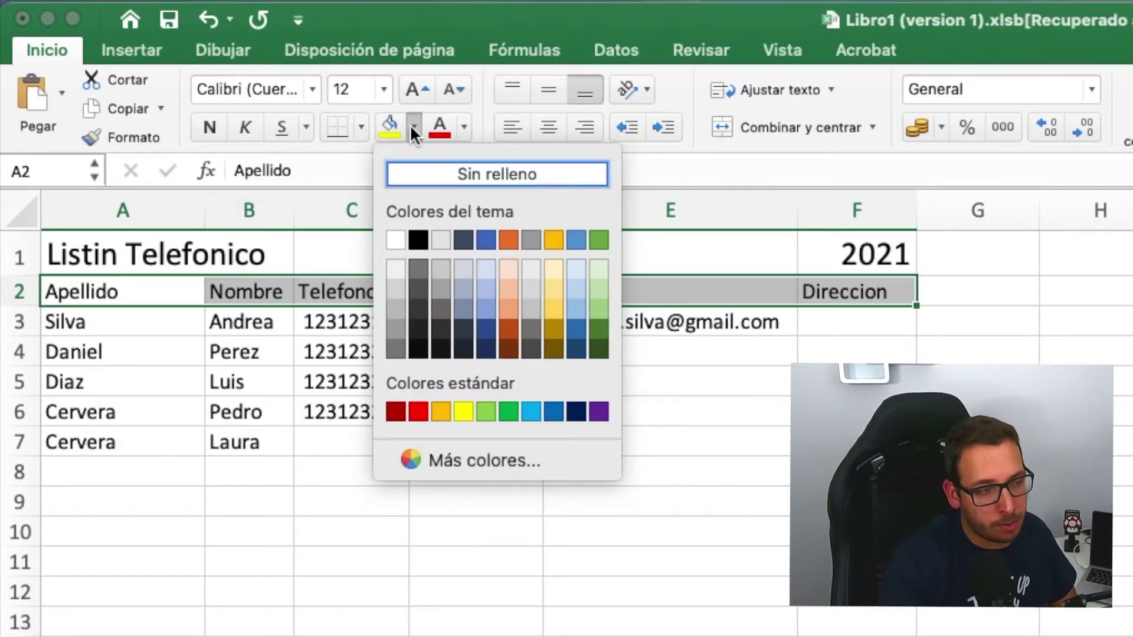
click(573, 264)
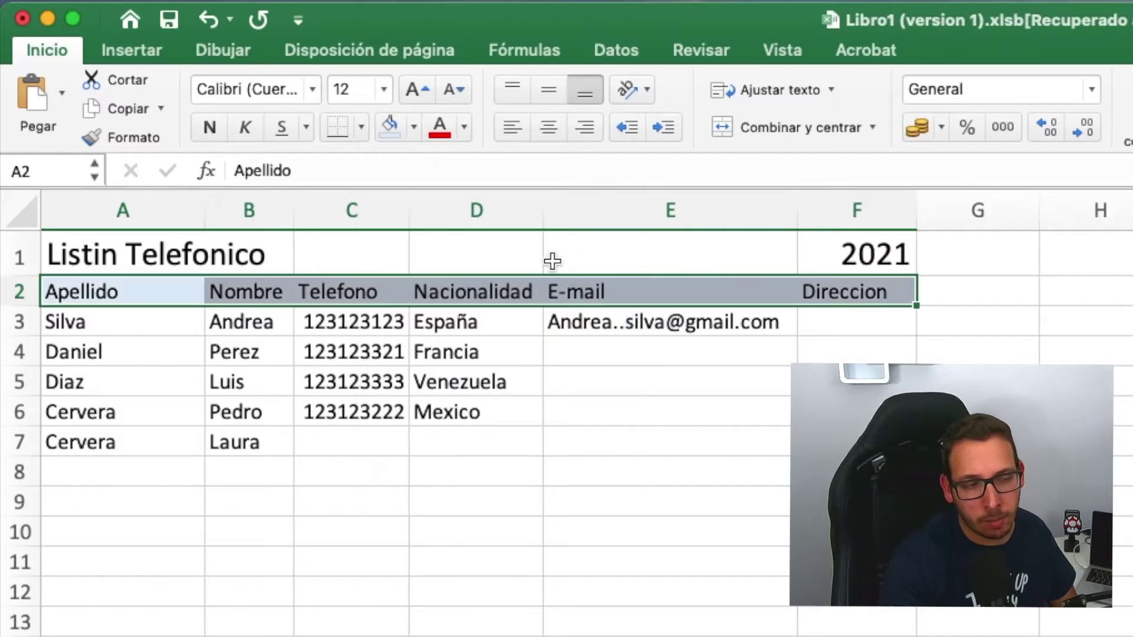
click(560, 410)
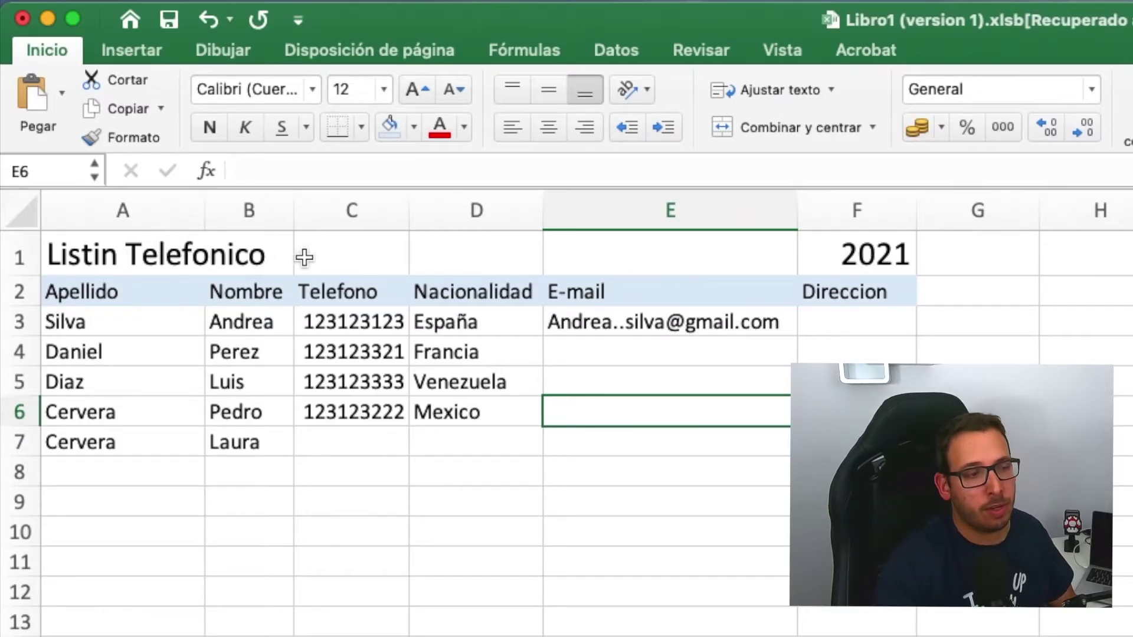
drag(802, 254, 118, 237)
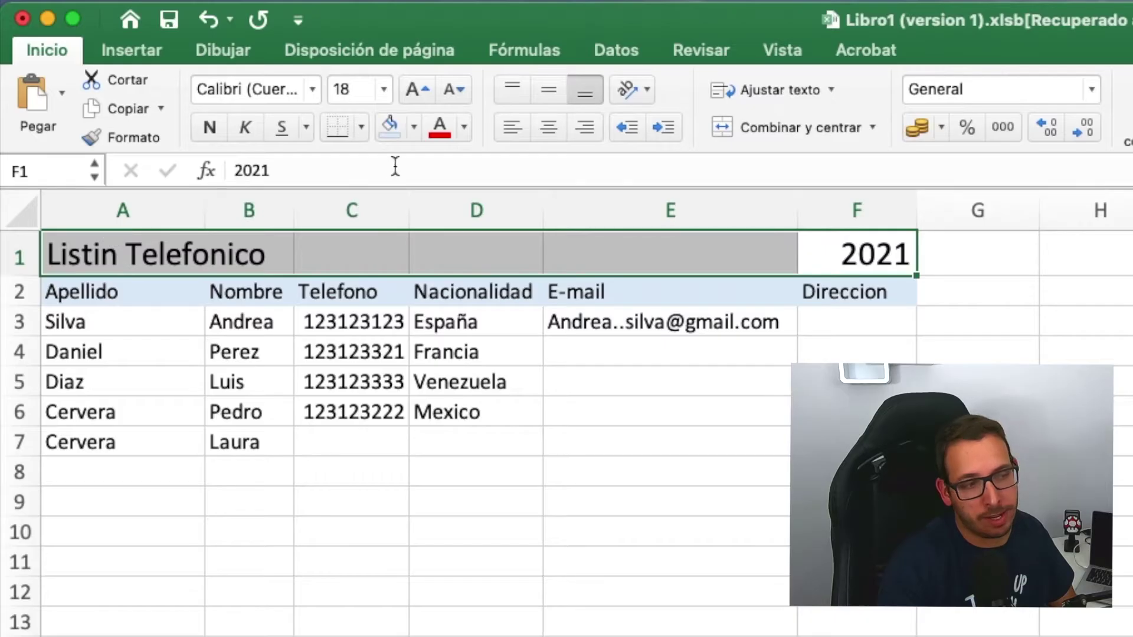
- Shade the title row A1:F1 with a light grey theme fill
click(413, 126)
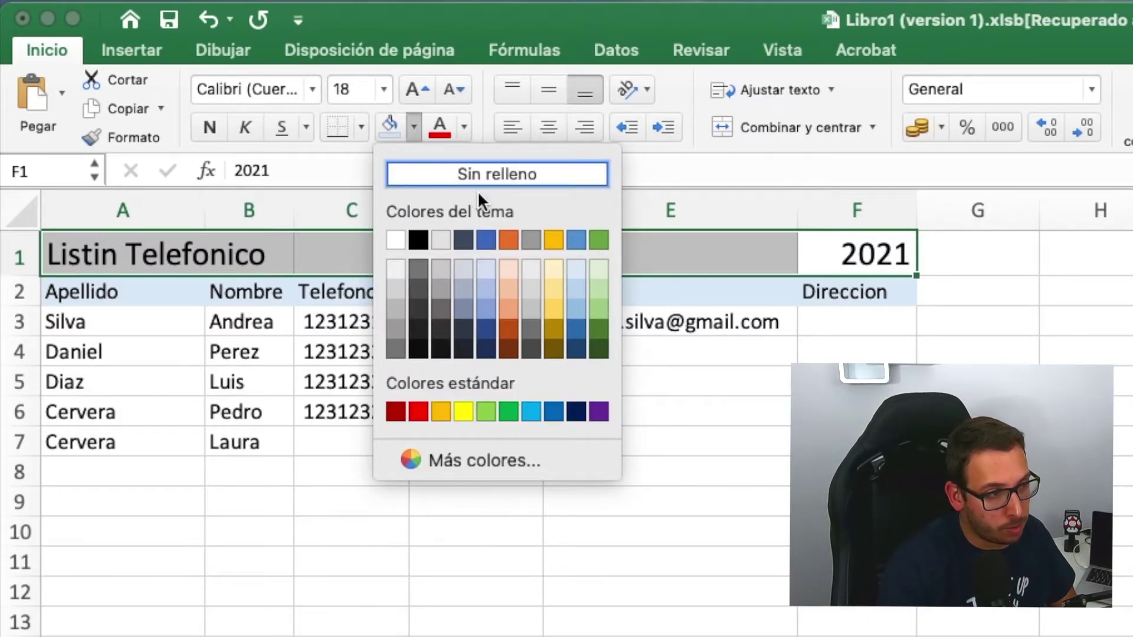
click(394, 281)
click(857, 382)
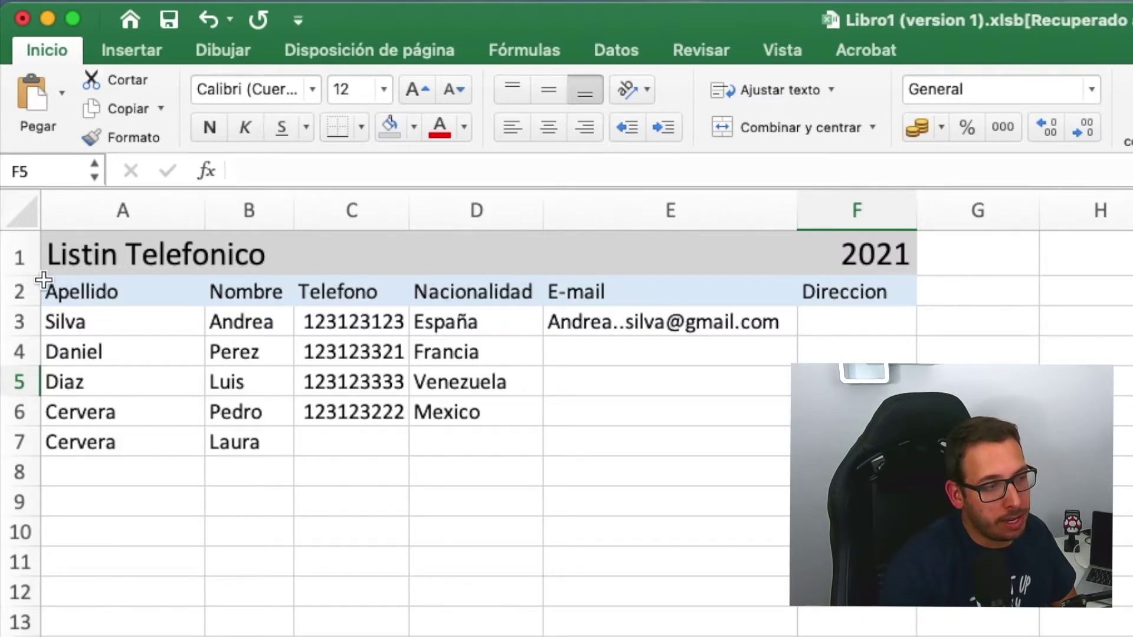
- Colour the Listin Telefonico title in A1 dark blue, leaving 2021 black
click(86, 256)
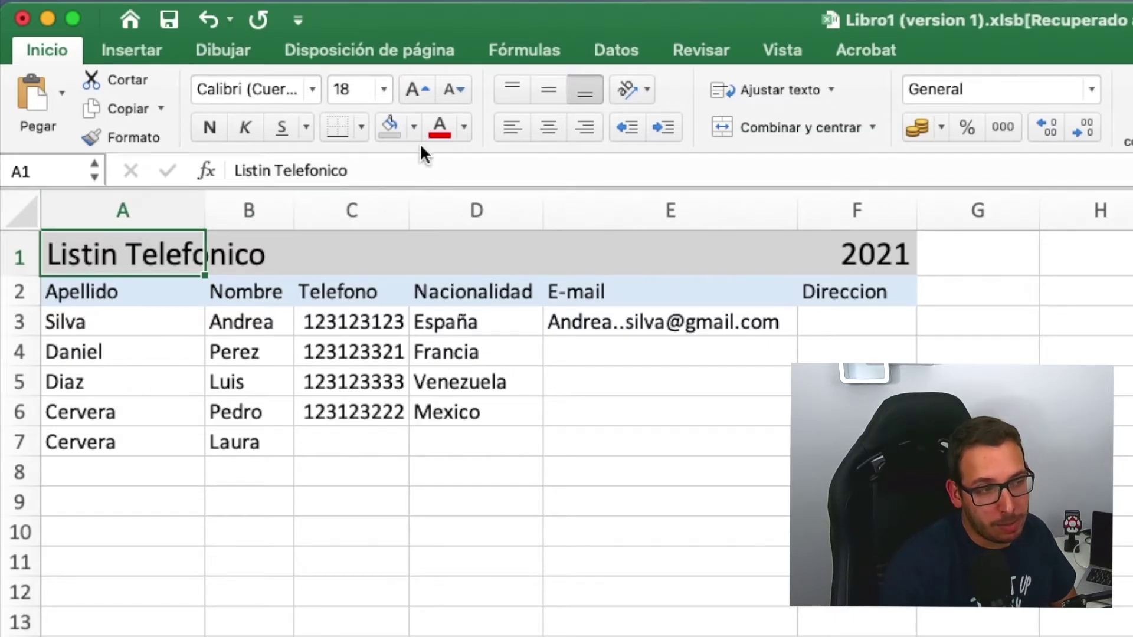
click(466, 126)
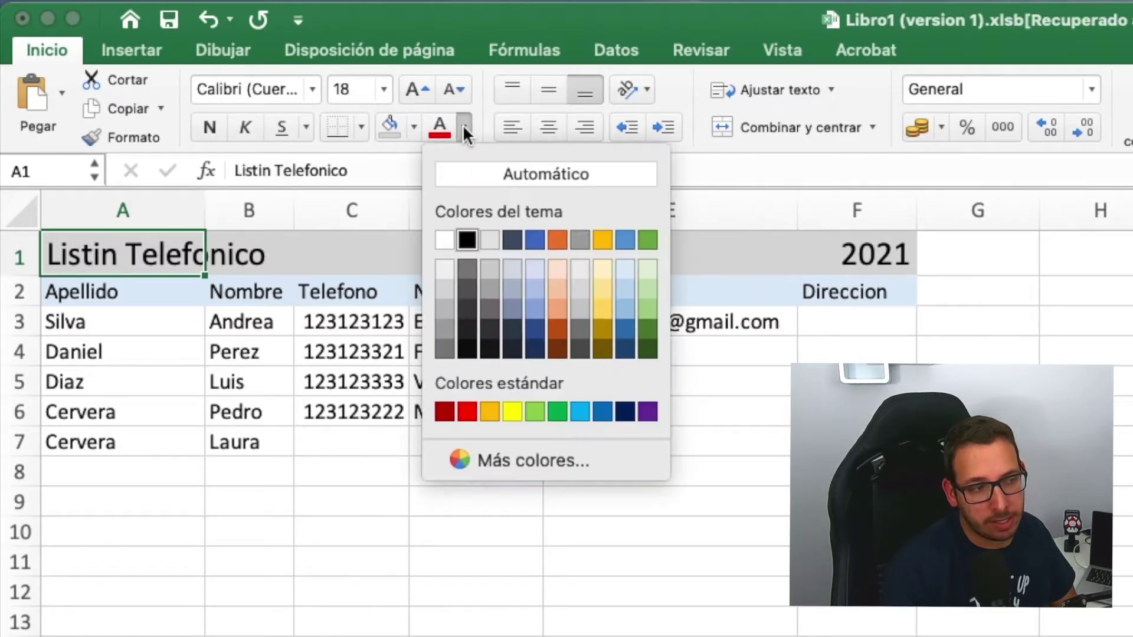
click(533, 348)
click(763, 437)
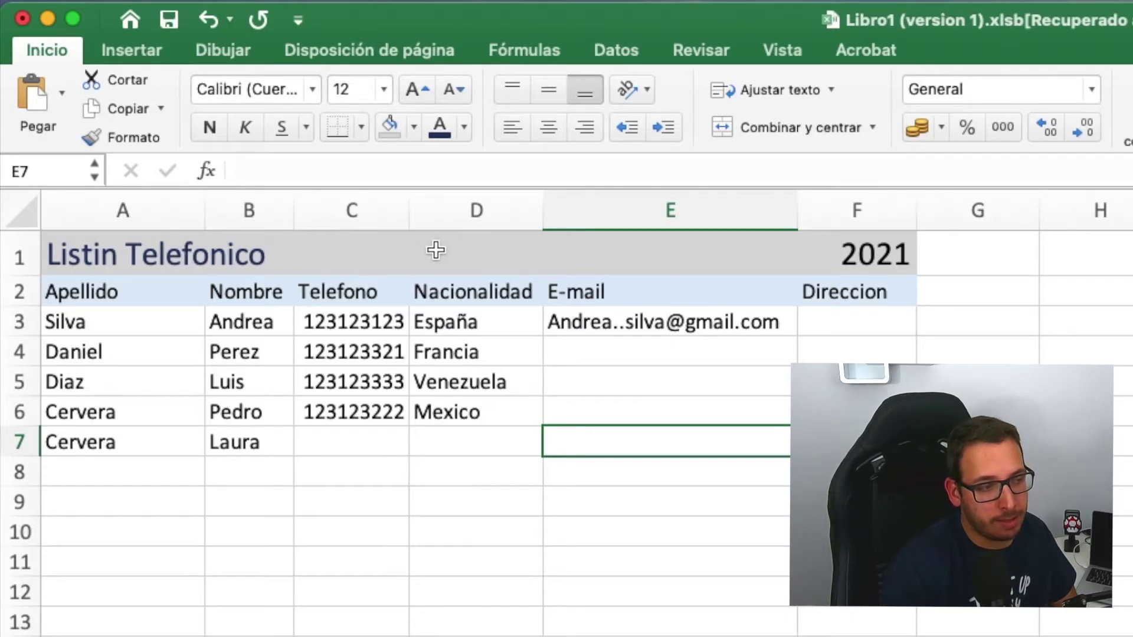
click(864, 262)
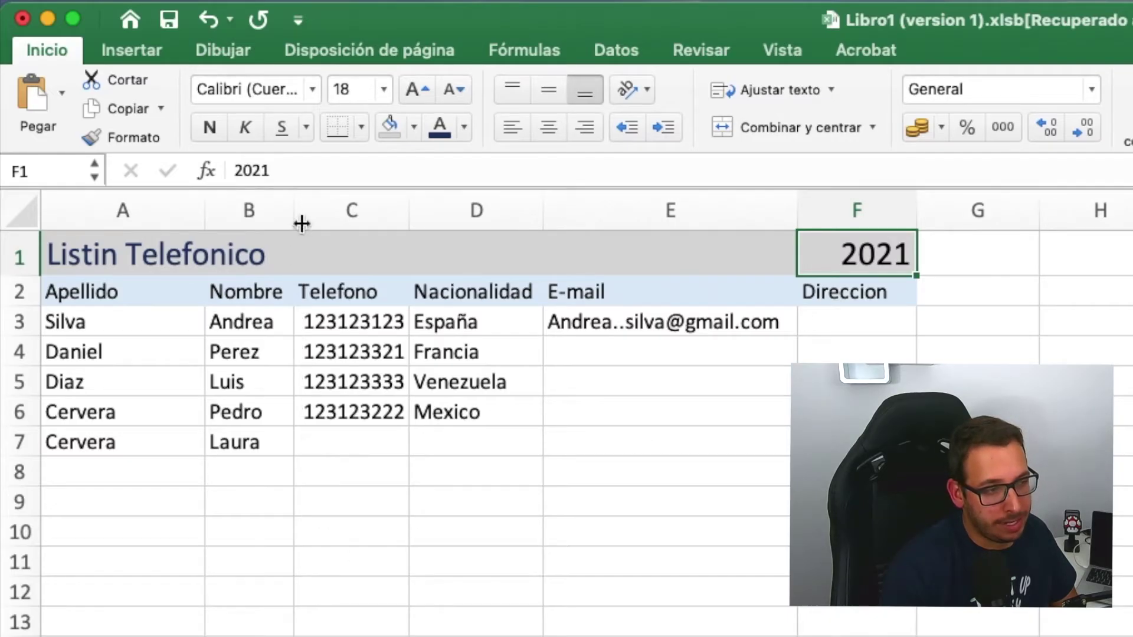
- Give cell F1, holding 2021, a dark blue fill
click(414, 128)
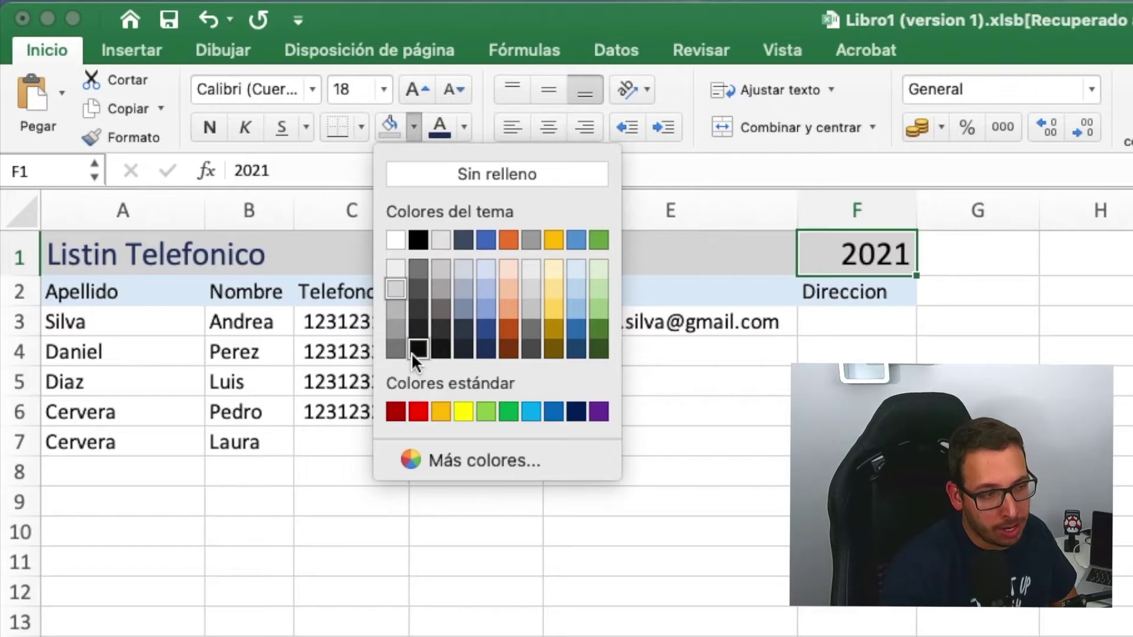
click(485, 349)
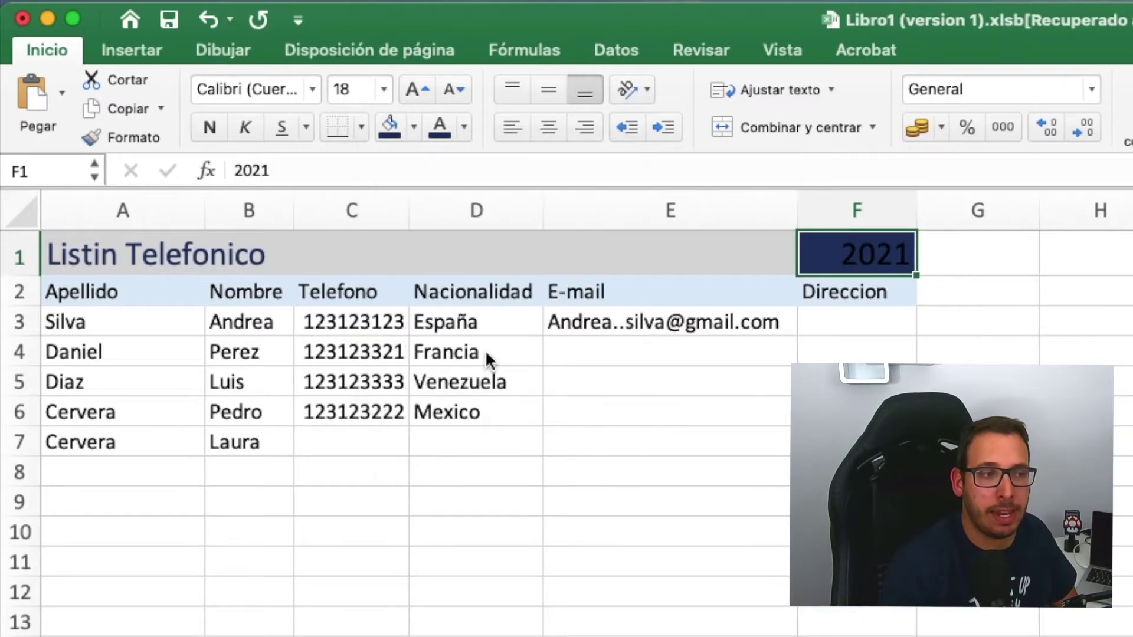
click(1009, 324)
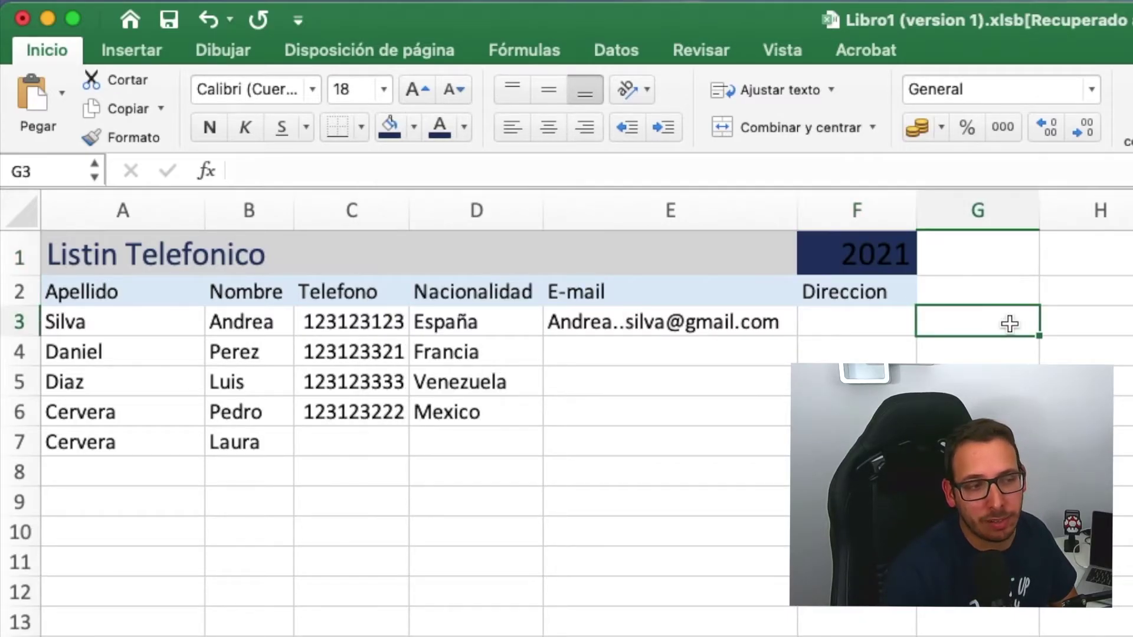
click(821, 252)
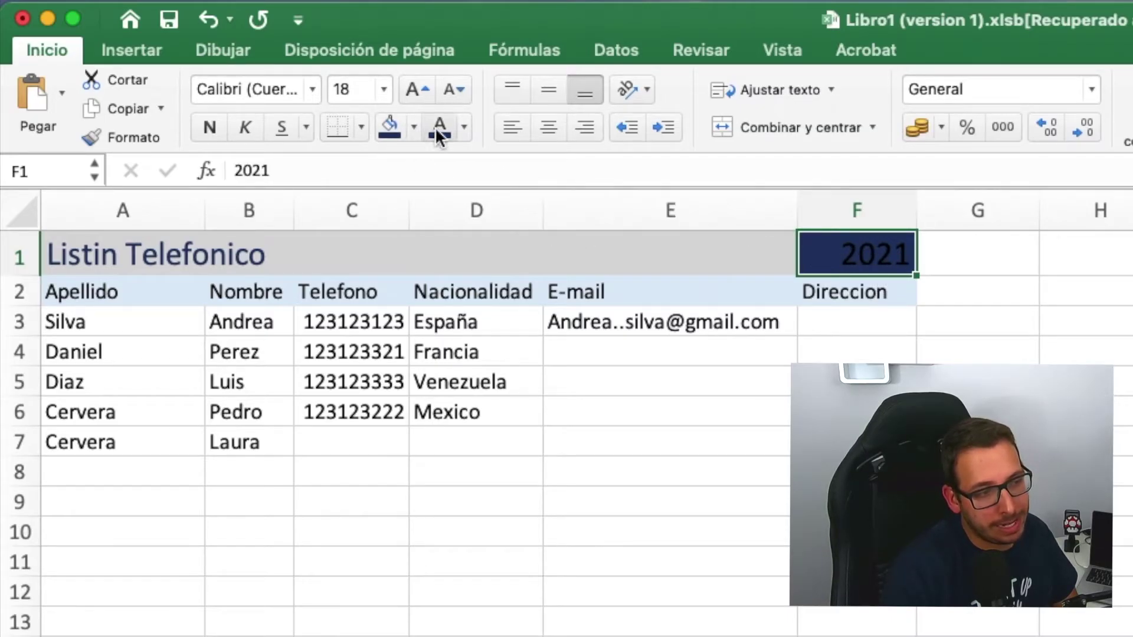
- Make the 2021 text in F1 white
click(466, 129)
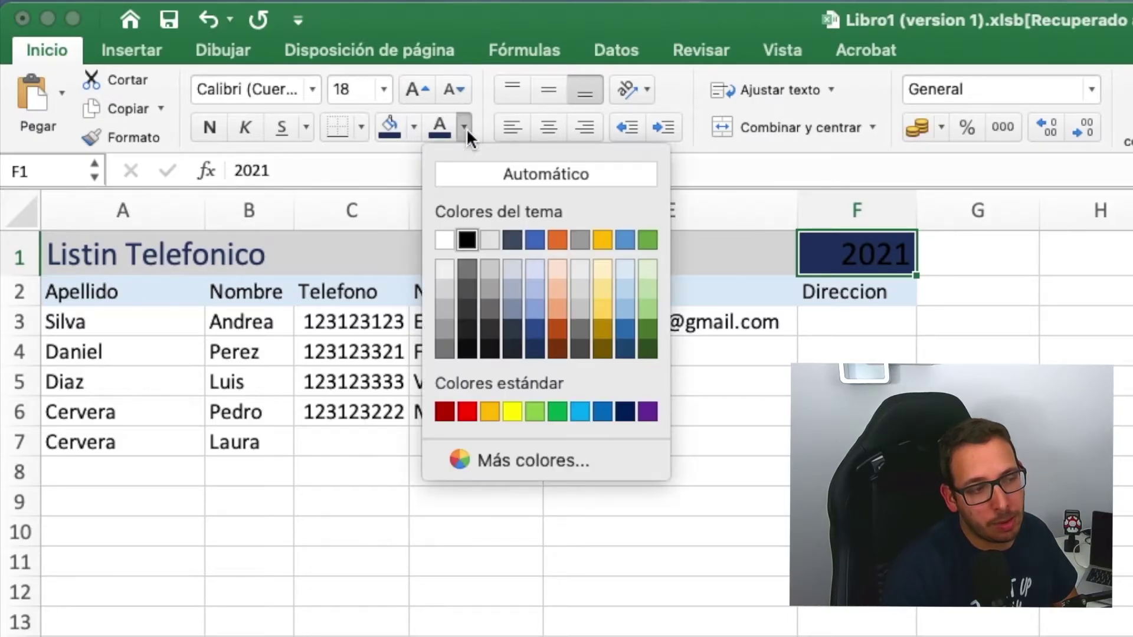
click(446, 233)
click(856, 442)
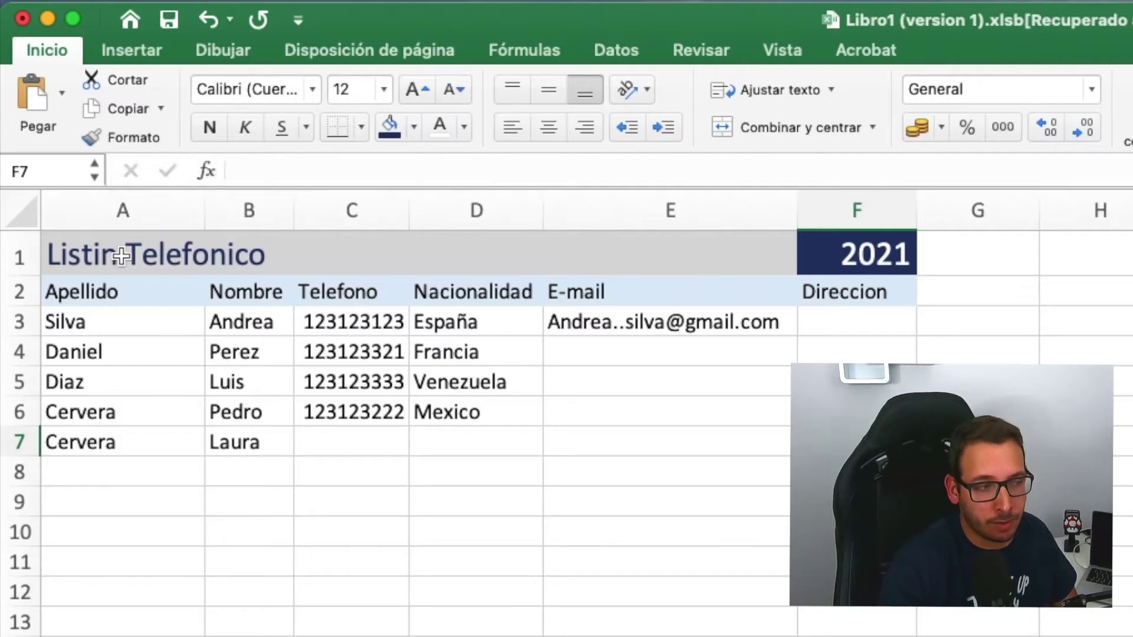
click(875, 250)
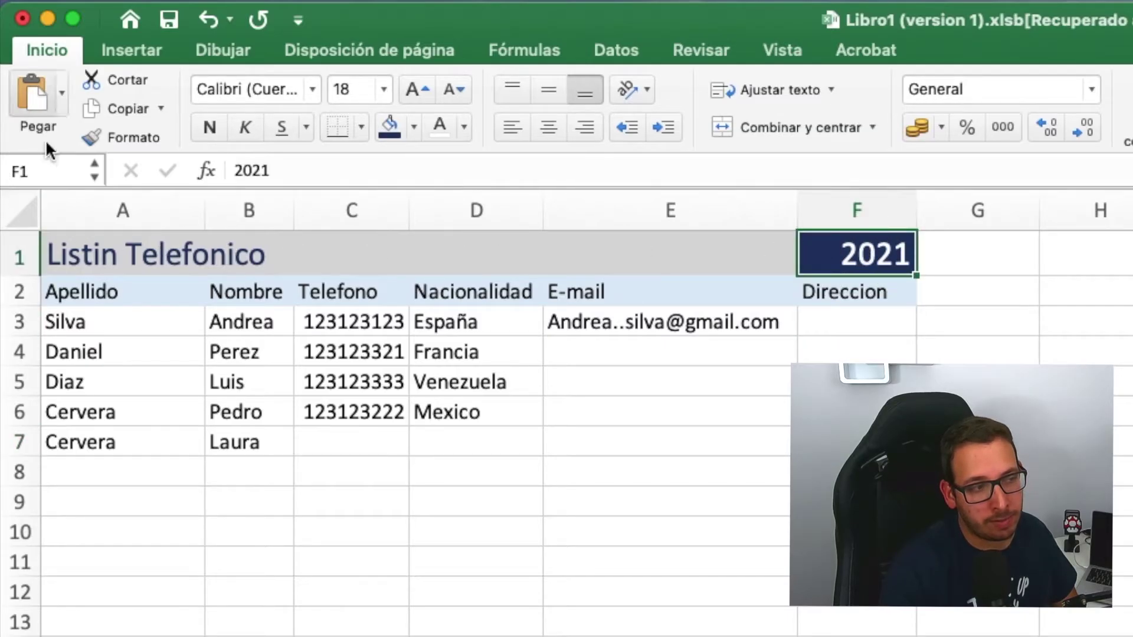
- Copy F1's dark blue fill and white text across A1:D1 with Format Painter
click(94, 137)
click(82, 253)
click(254, 530)
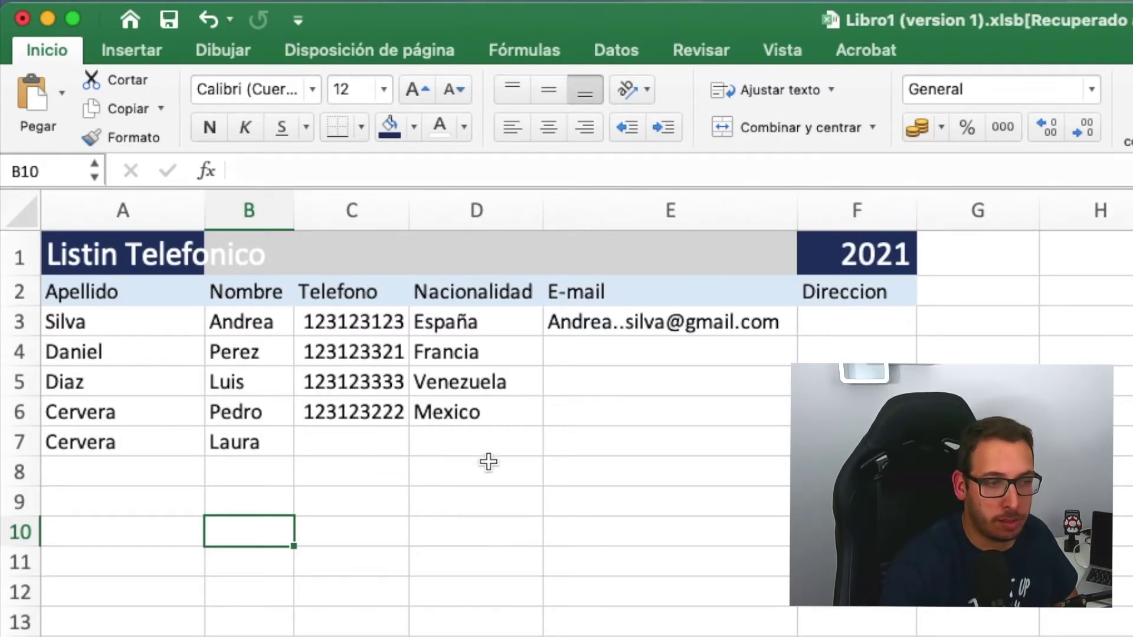
click(852, 247)
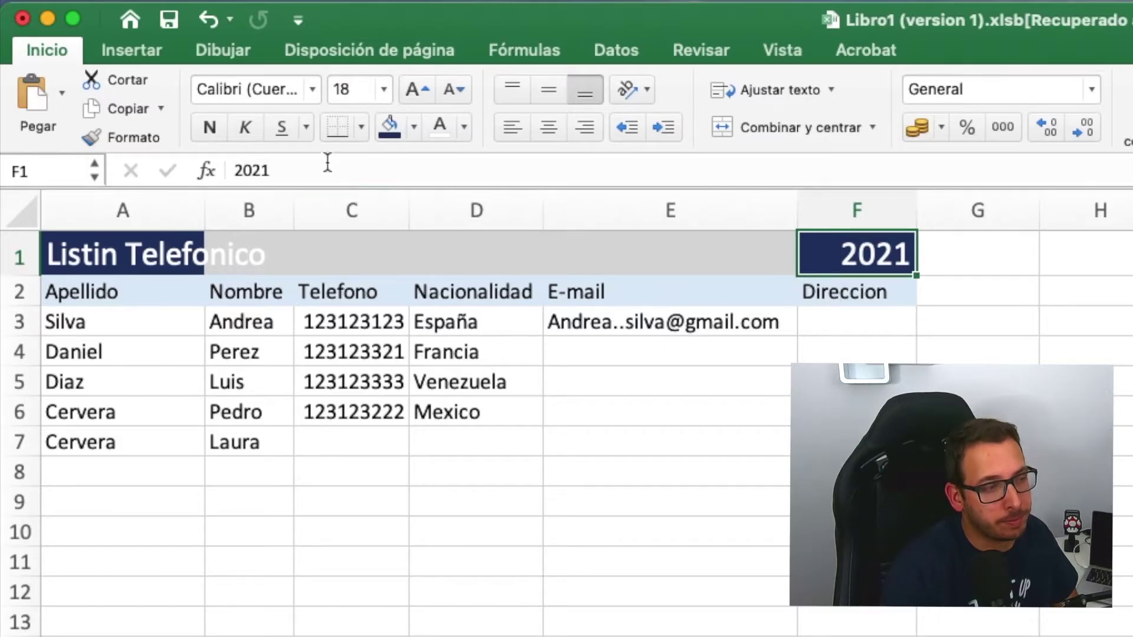
click(145, 134)
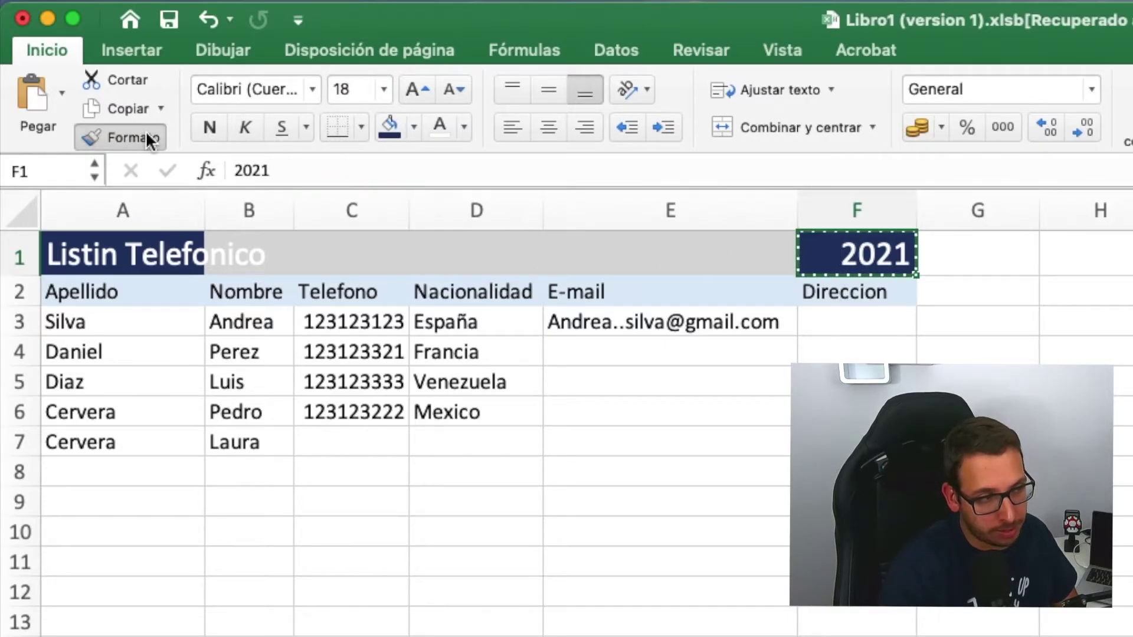
mouse_move(94, 251)
mouse_down()
mouse_move(812, 214)
mouse_move(841, 246)
mouse_up()
click(448, 633)
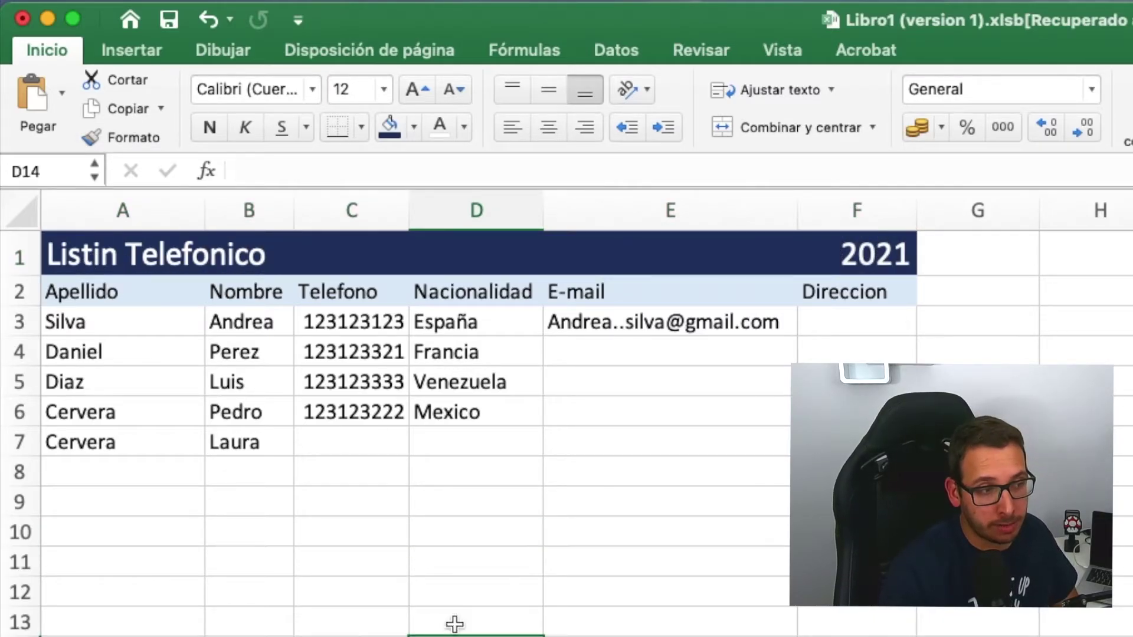
click(513, 246)
text(hola)
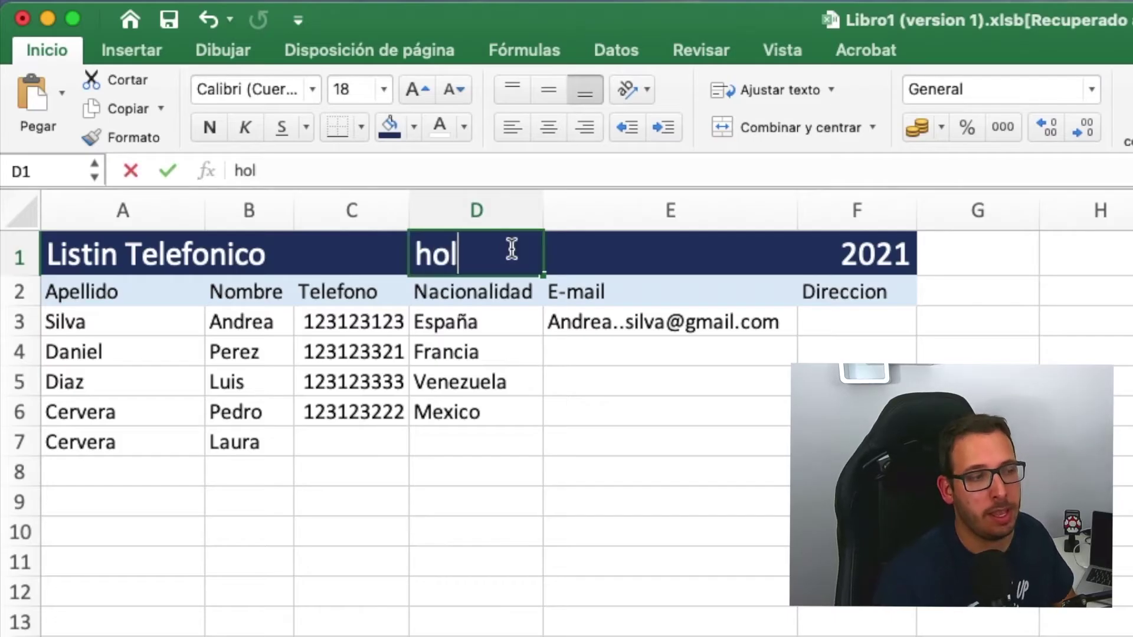
key(Return)
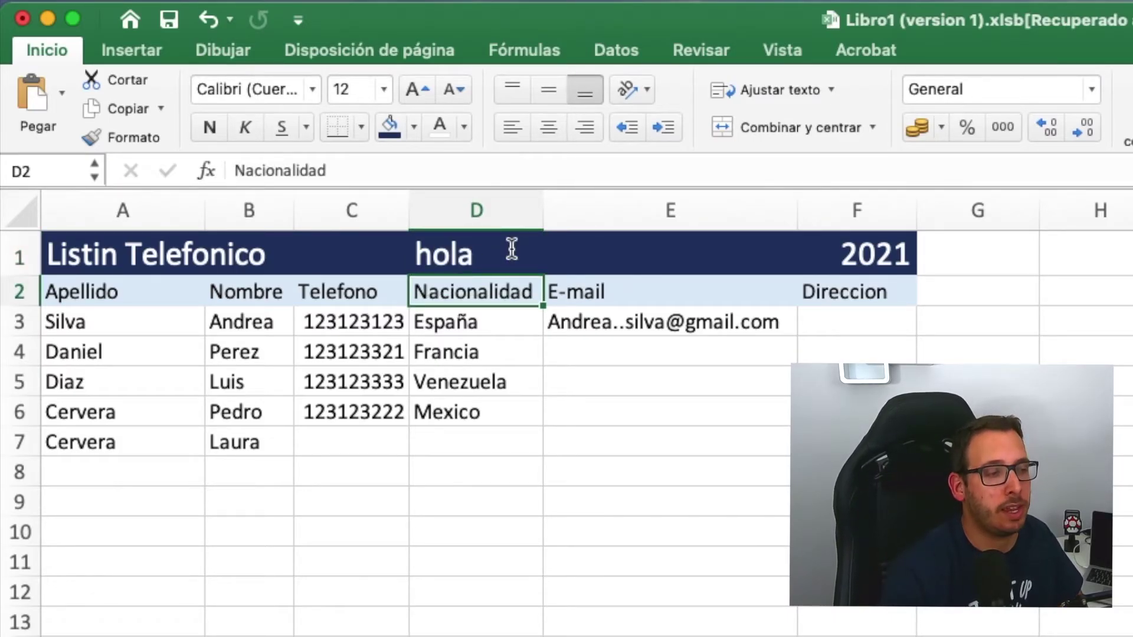
click(491, 252)
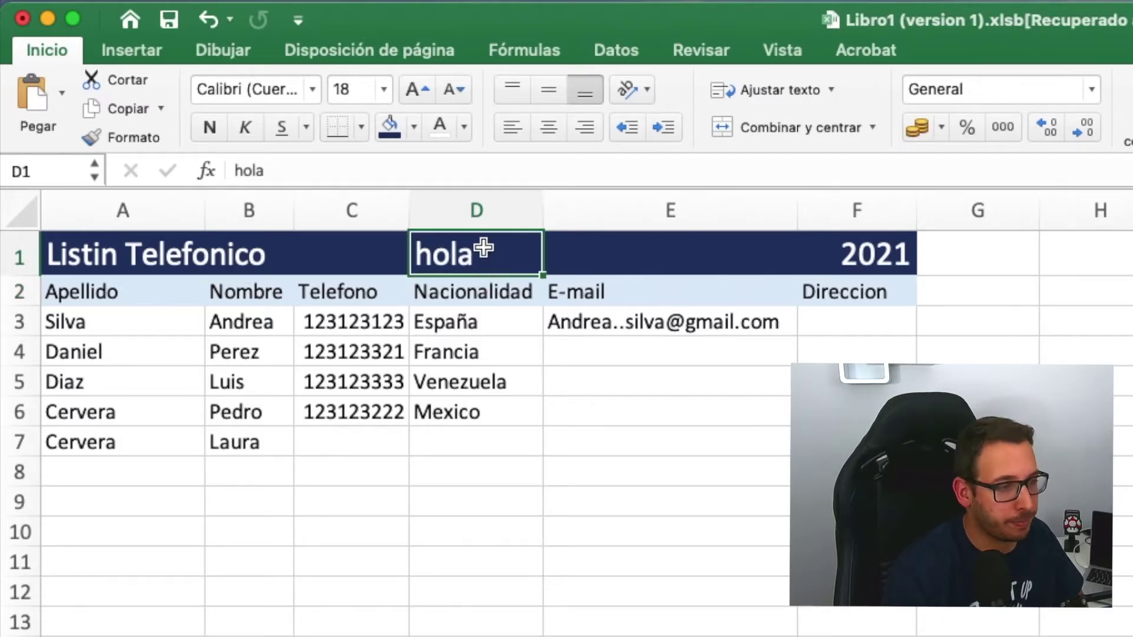
right_click(509, 244)
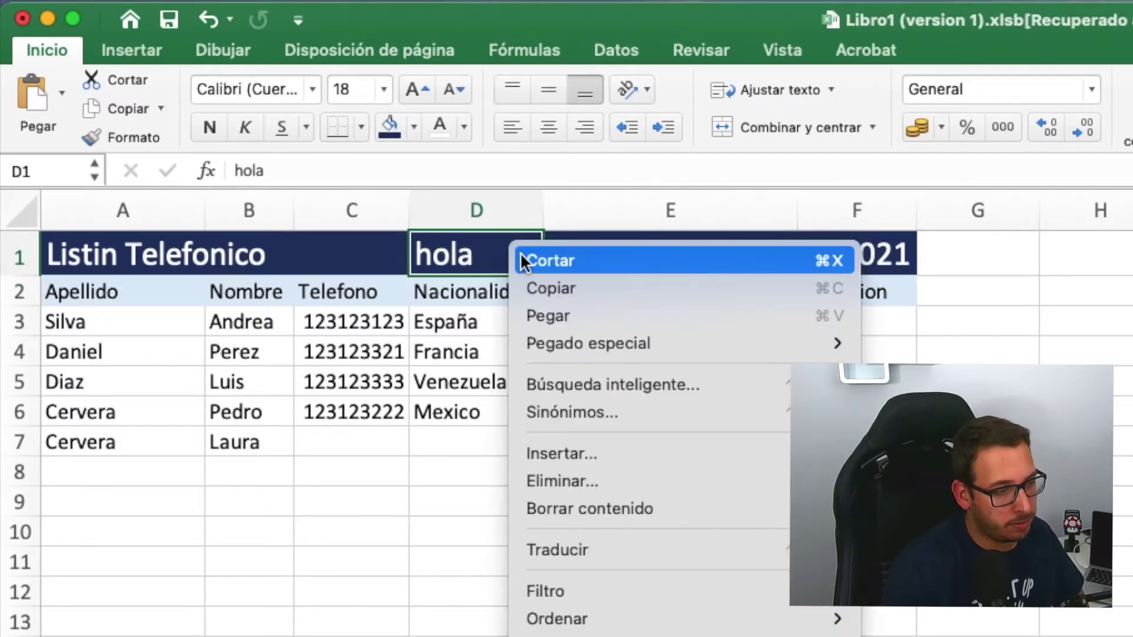
click(586, 507)
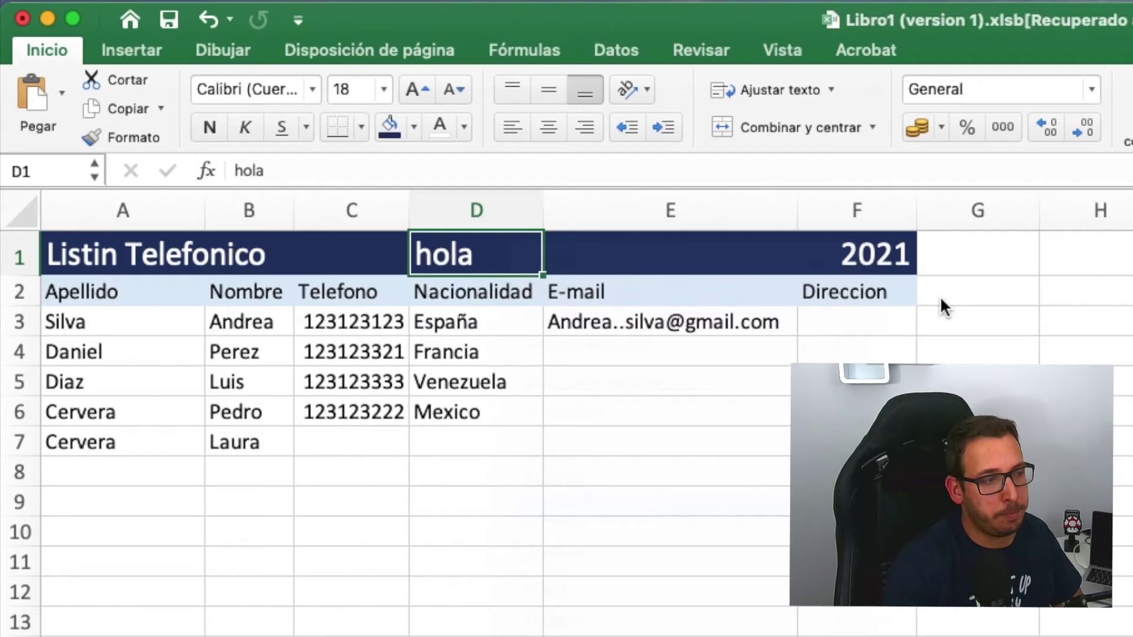
click(1056, 302)
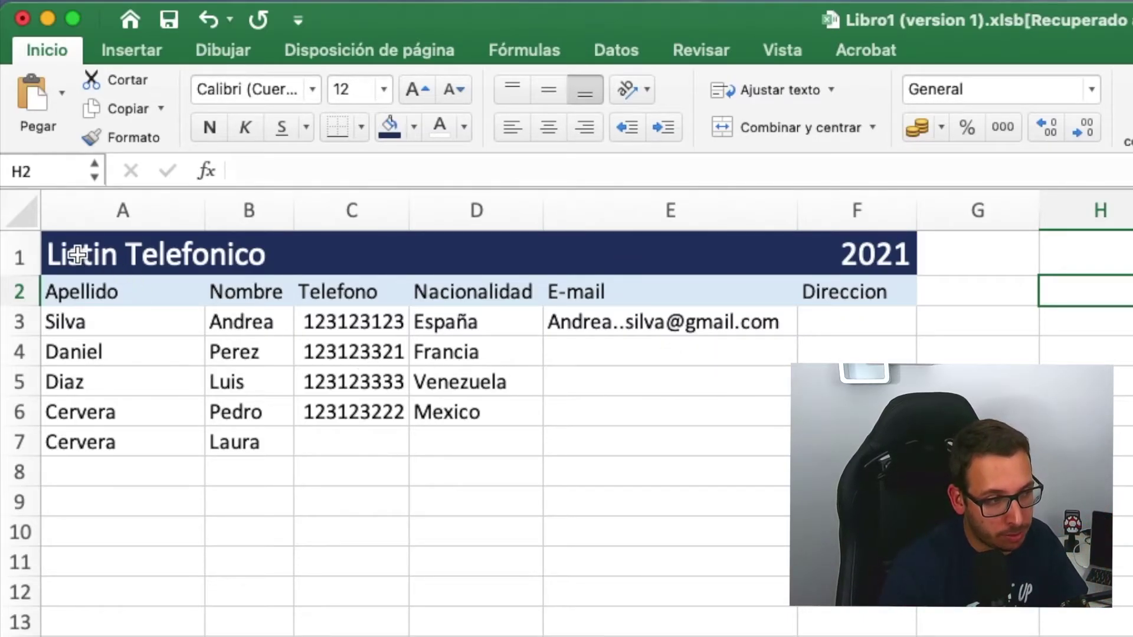
- Add Todos los bordes lines around every cell of the phone table A2:F7
click(59, 298)
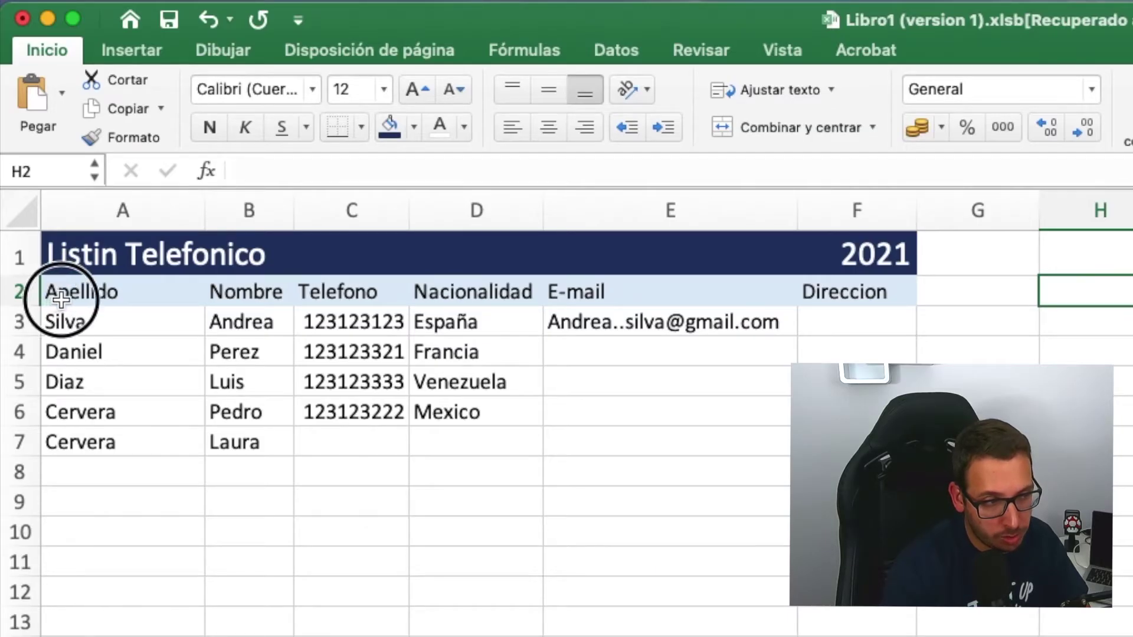
drag(285, 317, 856, 442)
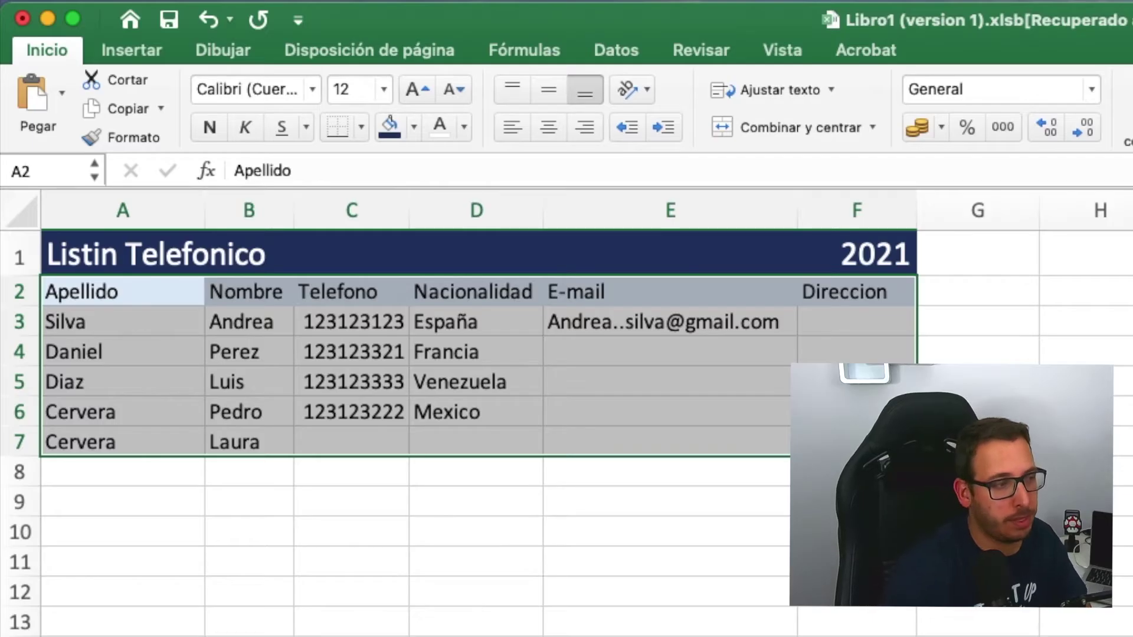
click(362, 126)
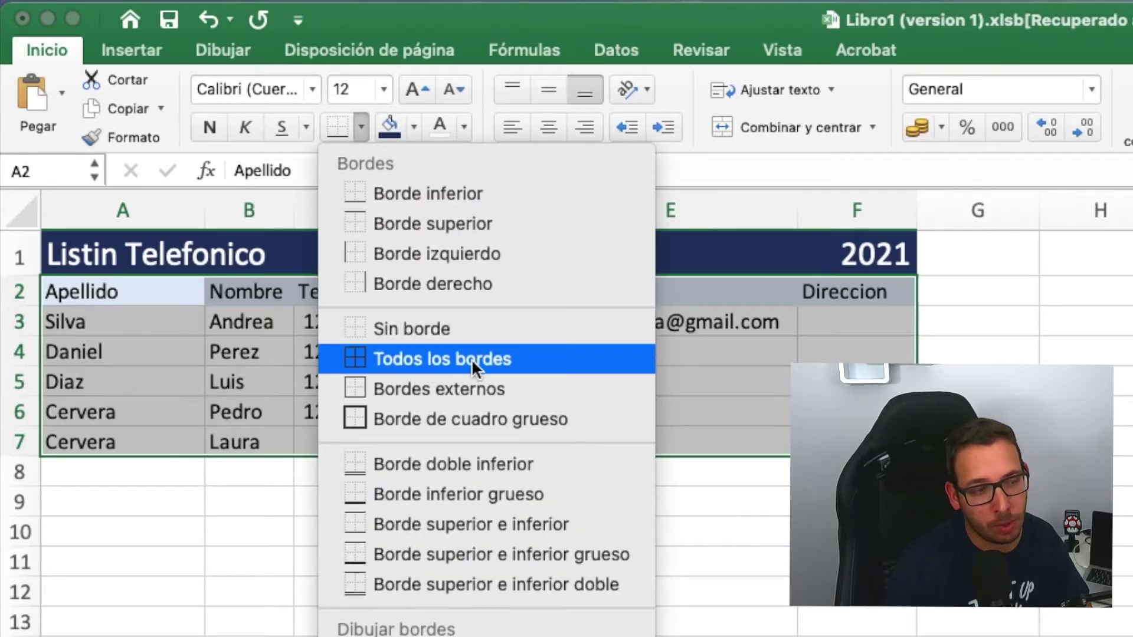
click(519, 358)
click(748, 568)
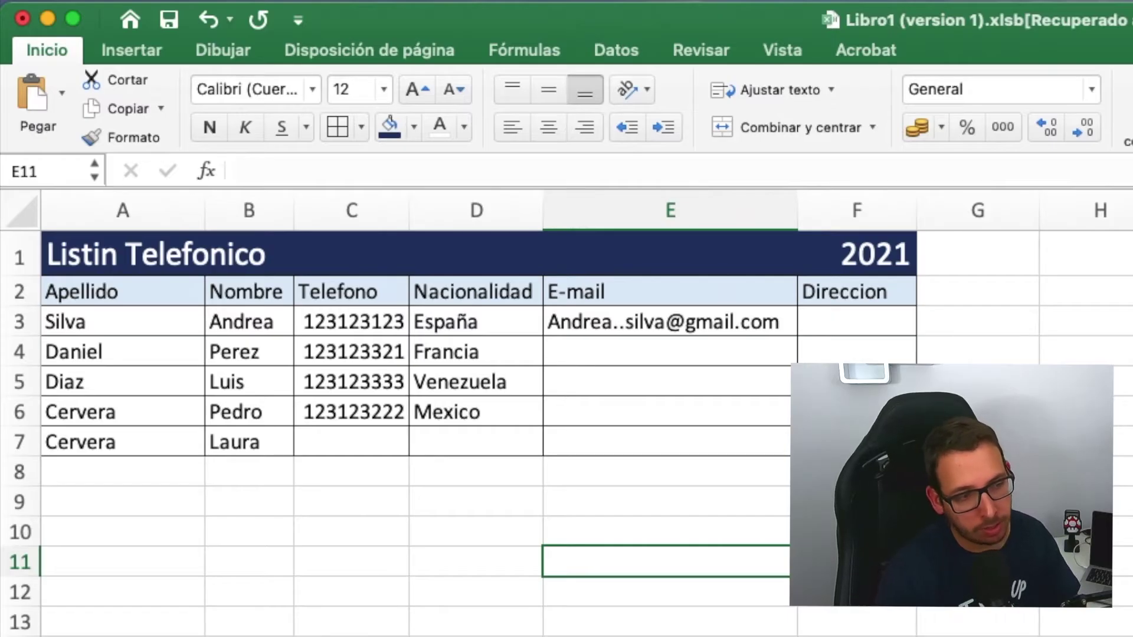
- Put a Borde de cuadro grueso thick outline around the whole table A2:F7
drag(855, 442, 127, 292)
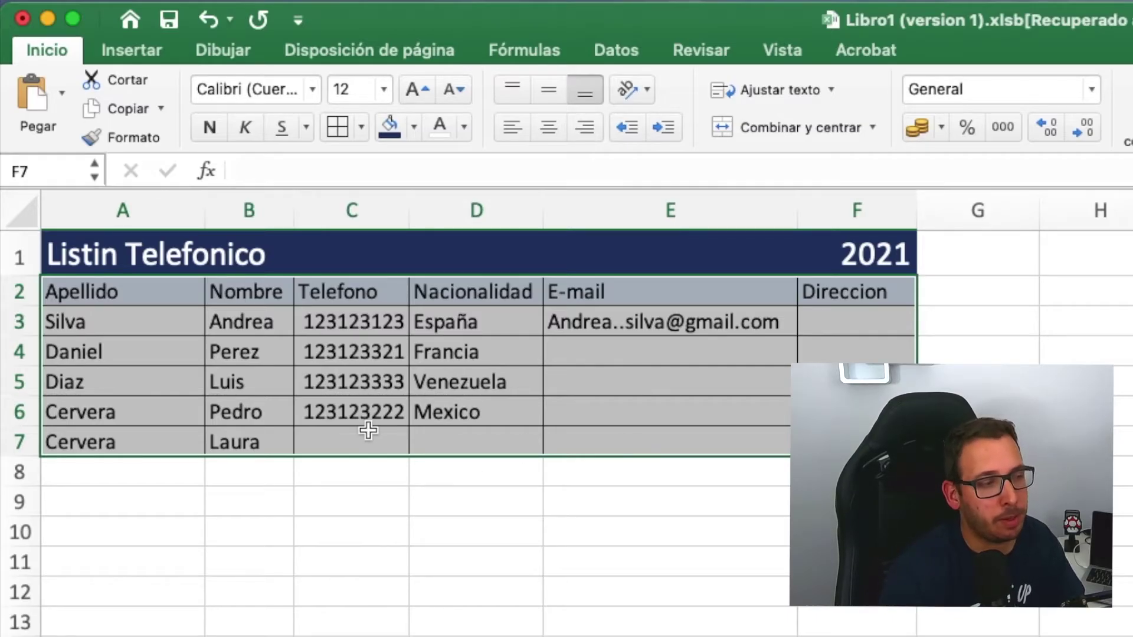
click(361, 126)
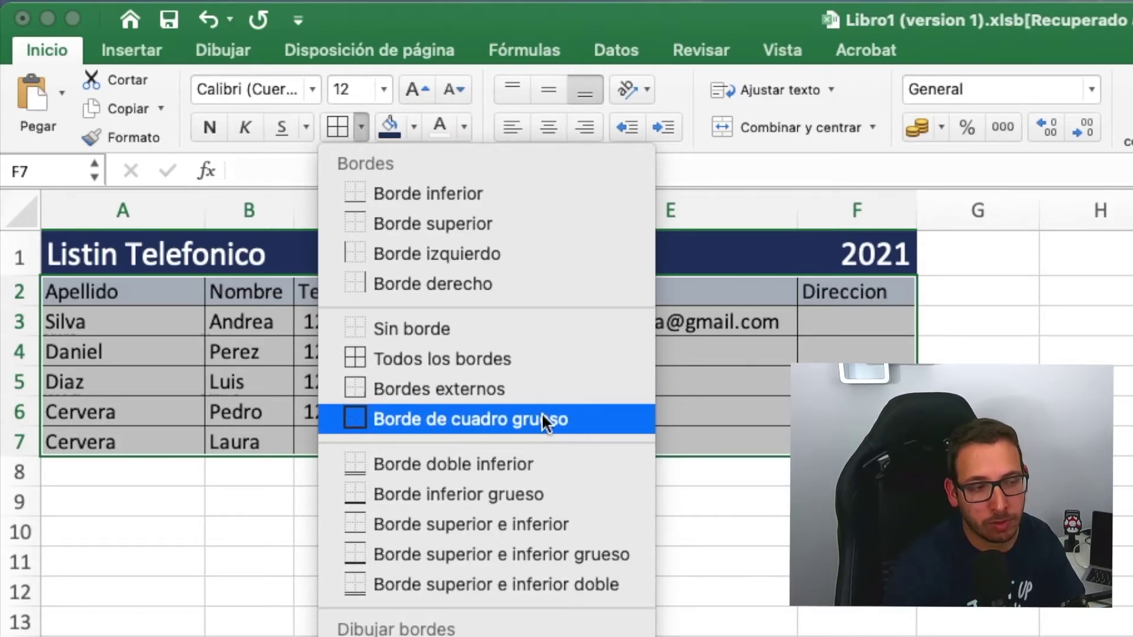
click(558, 413)
click(1098, 567)
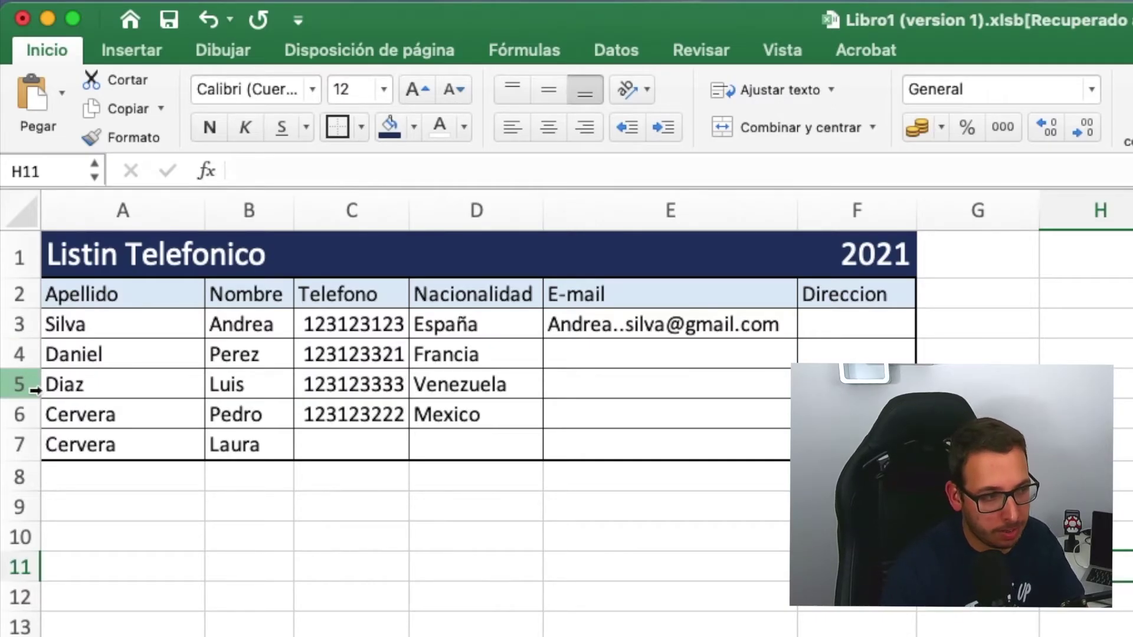
click(361, 126)
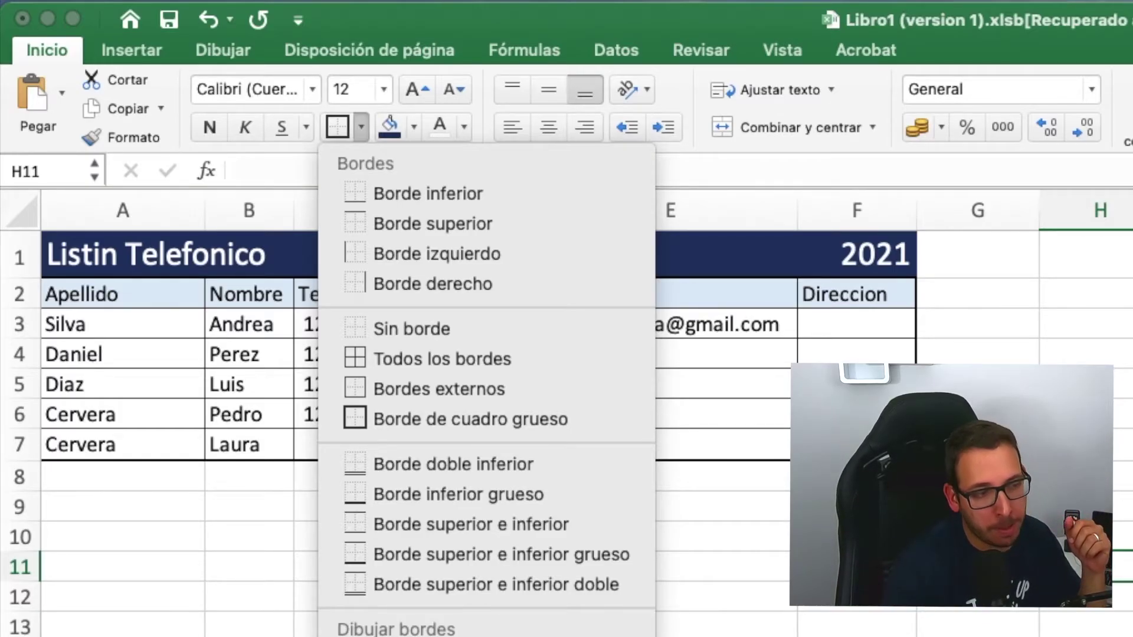
key(super+1)
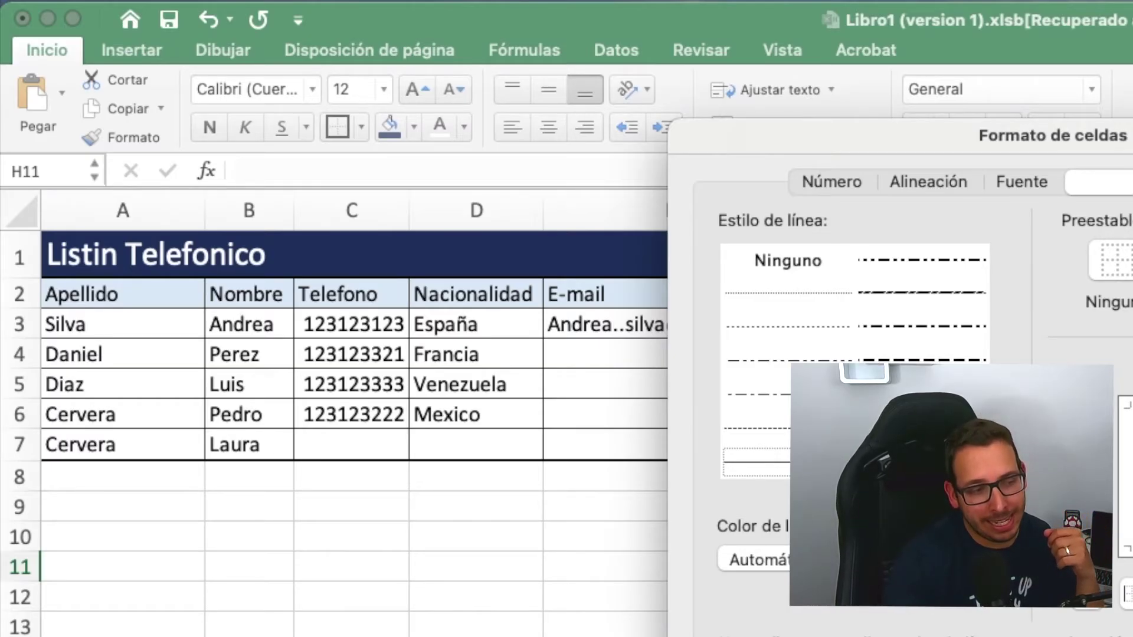
click(867, 560)
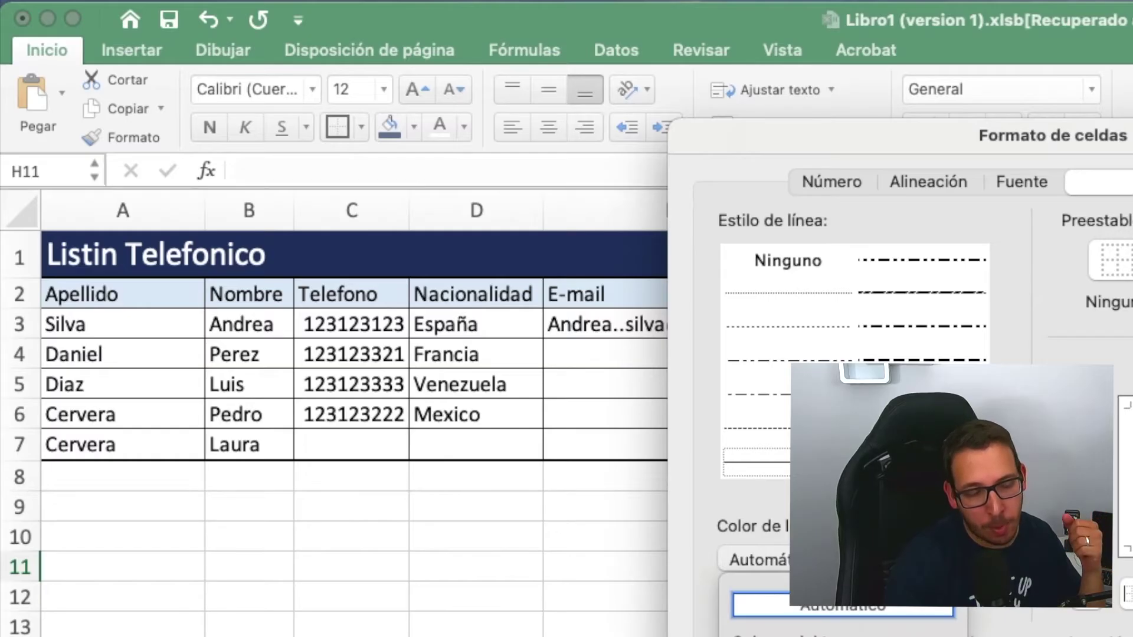
click(843, 605)
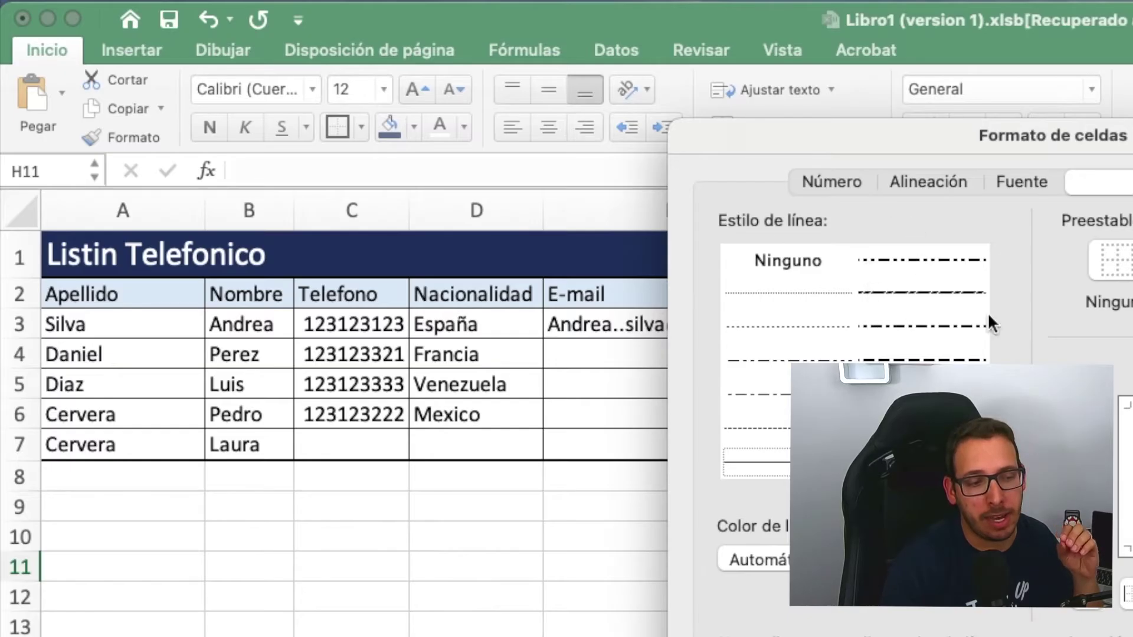
key(Escape)
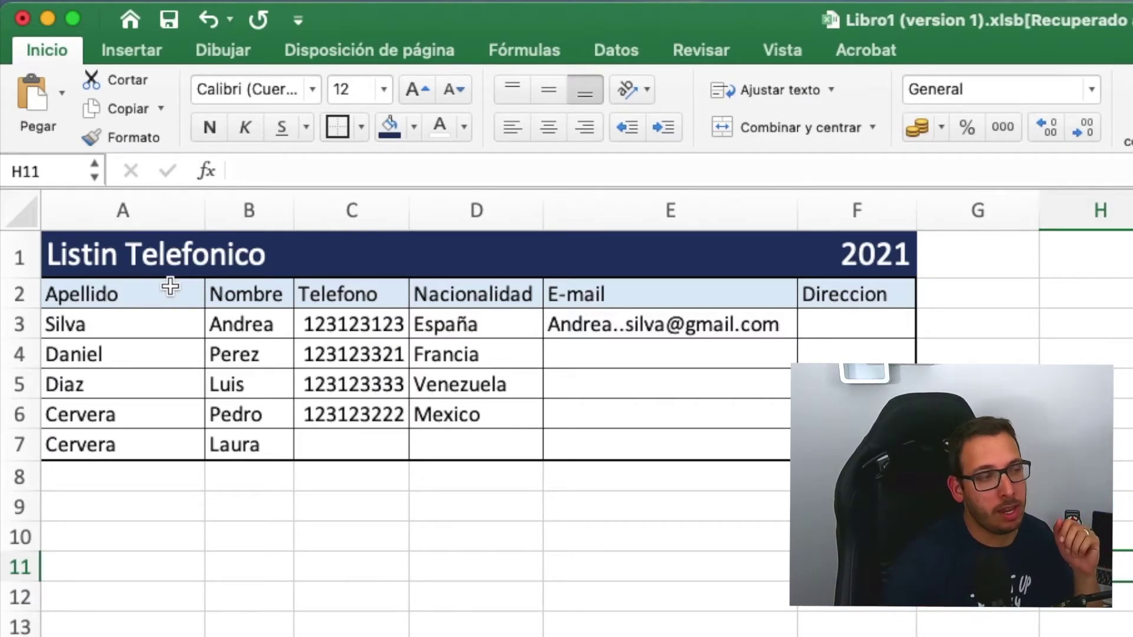
click(121, 296)
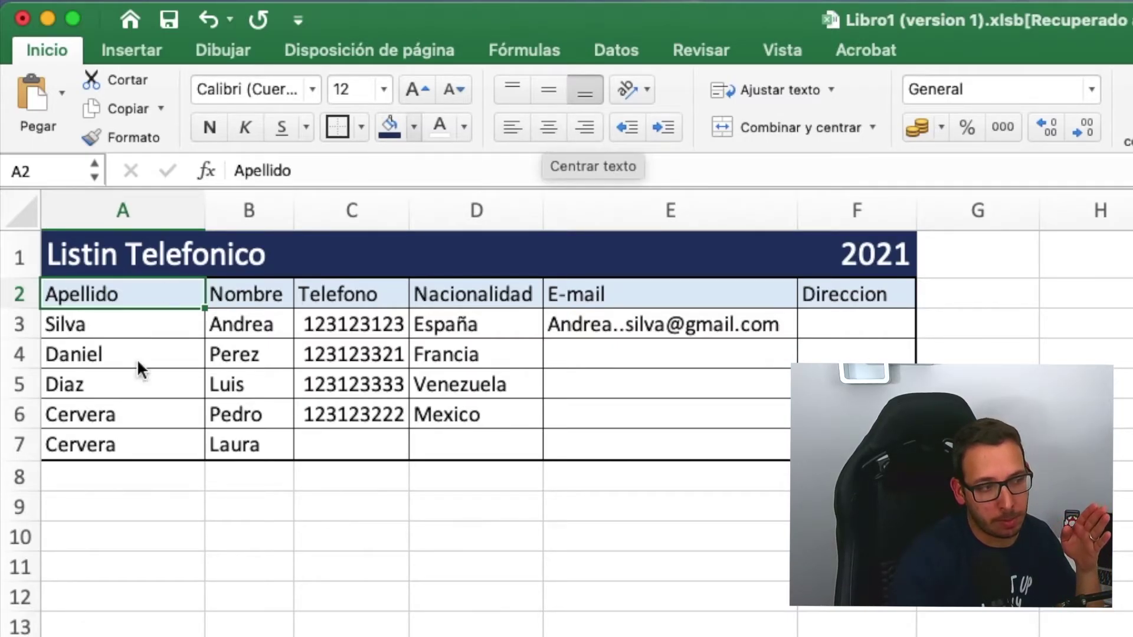
- Centre the Apellido header in A2 horizontally rather than right-aligning it
click(550, 126)
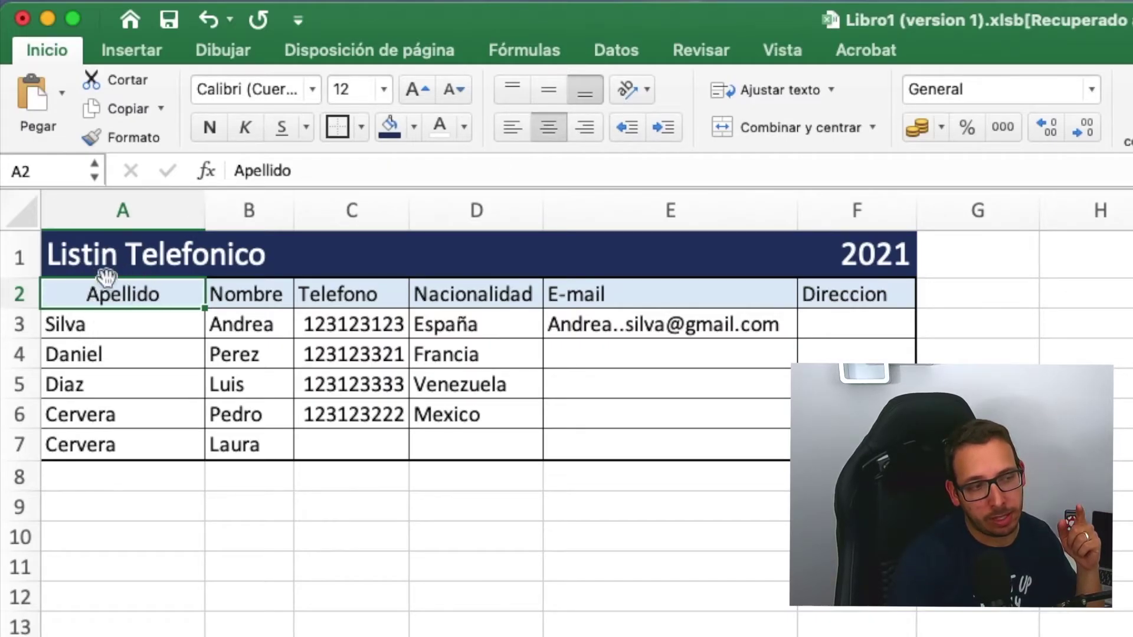
click(584, 128)
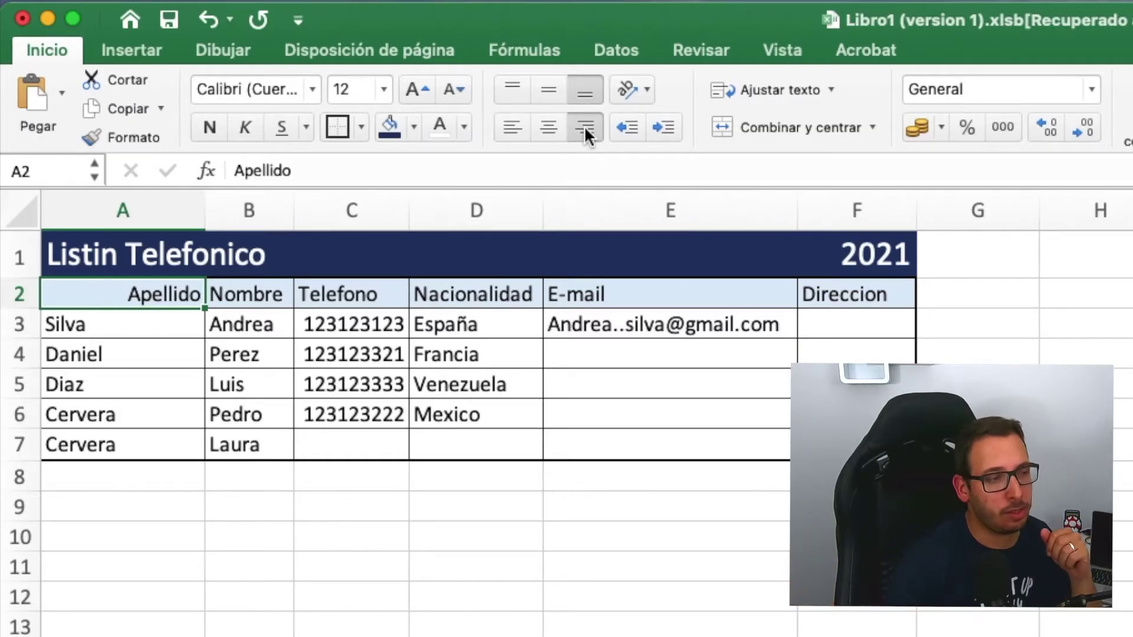
click(553, 121)
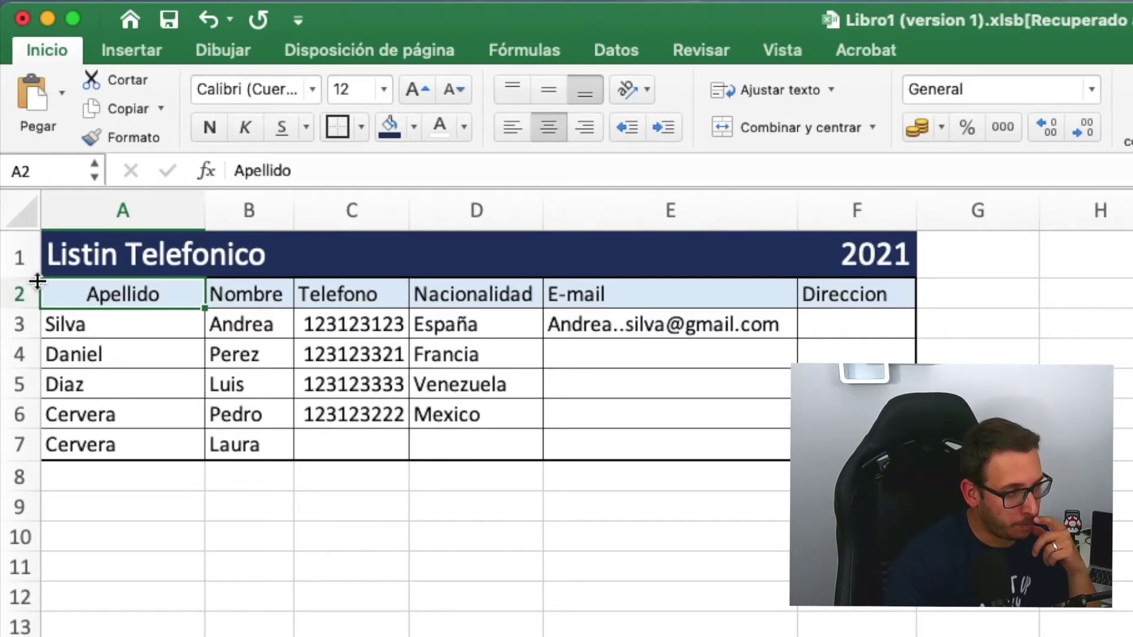
- Make row 2 taller and centre all headers A2:F2 horizontally and vertically
drag(23, 309, 24, 345)
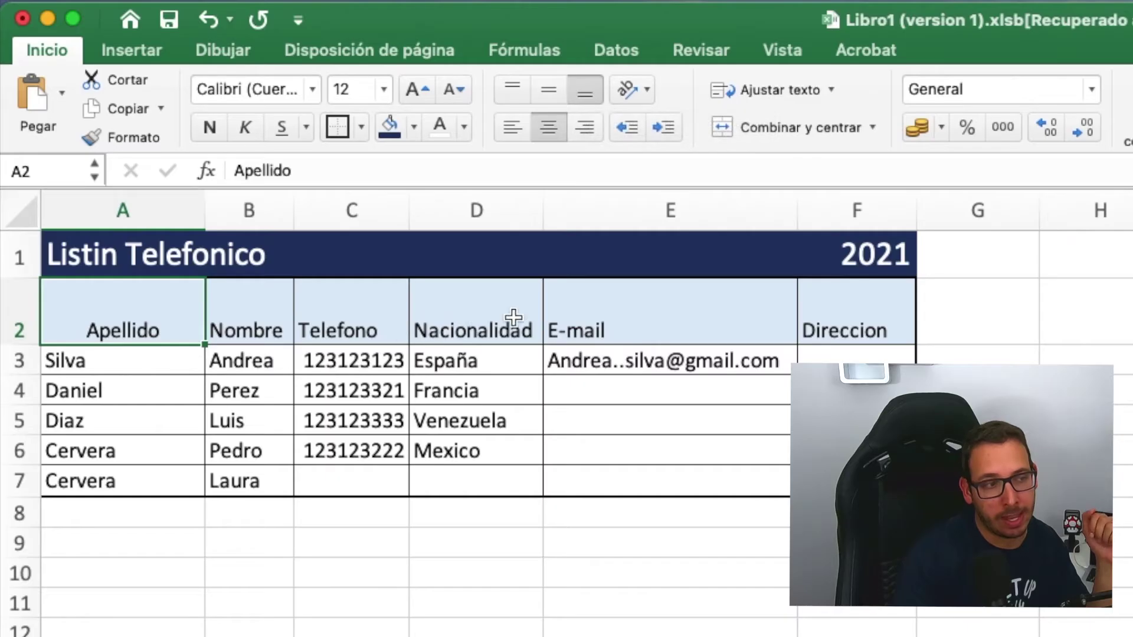
click(547, 91)
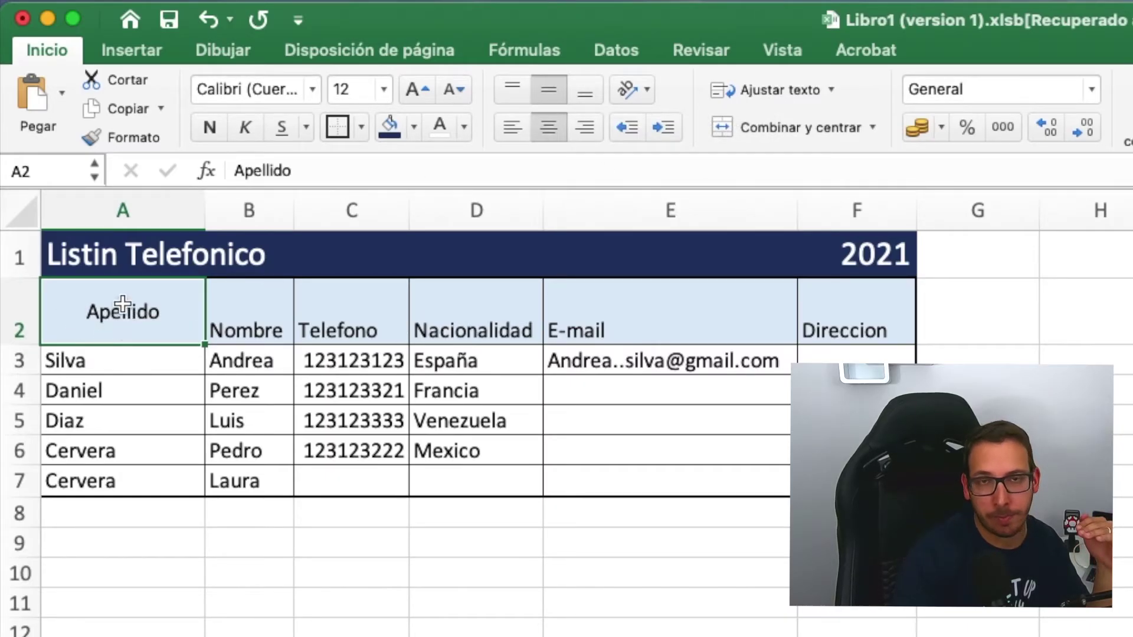
click(515, 83)
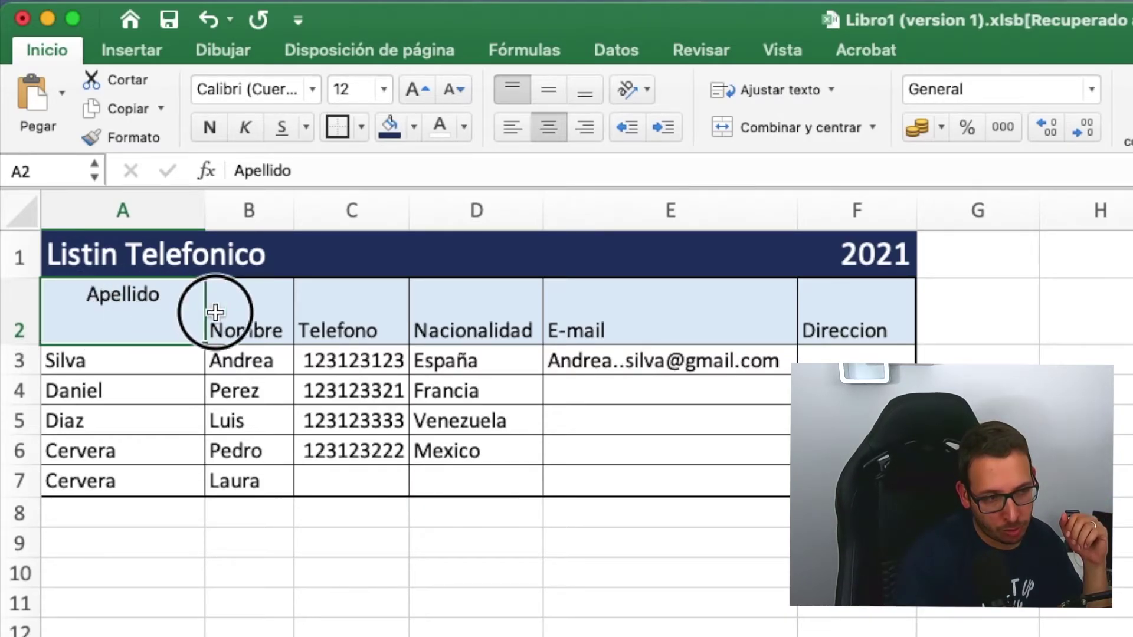
drag(215, 312, 819, 303)
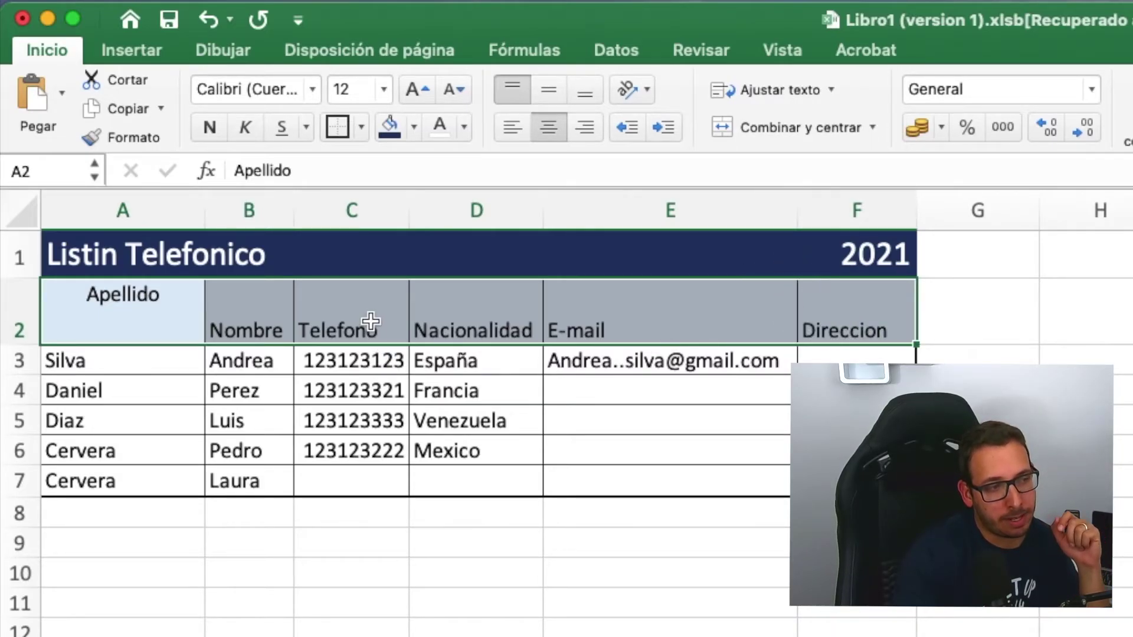
click(548, 126)
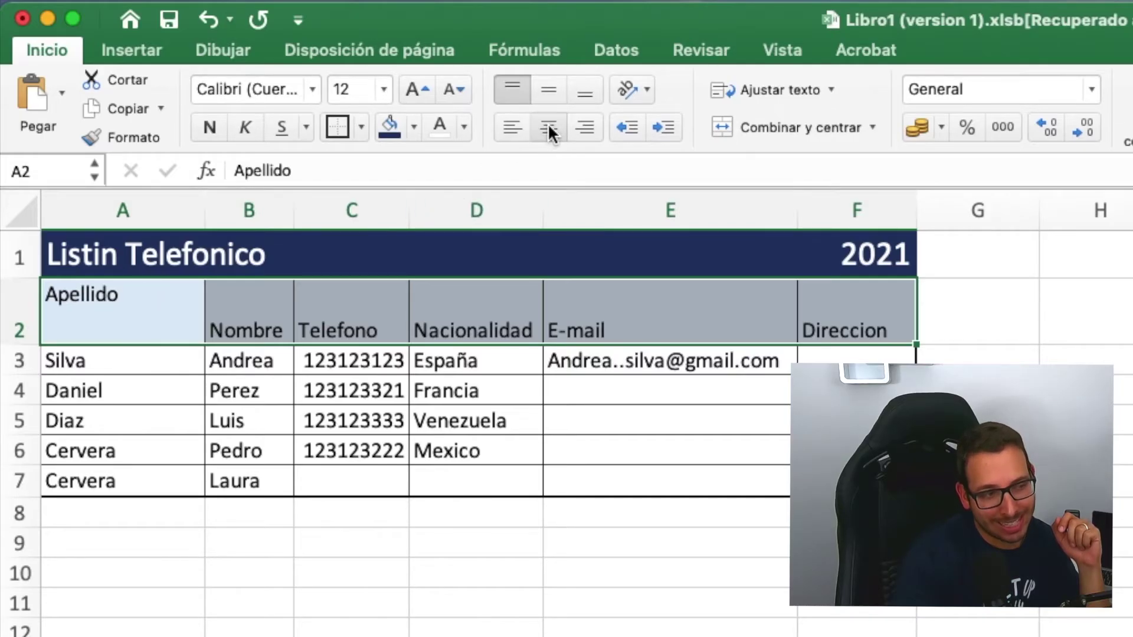
click(549, 127)
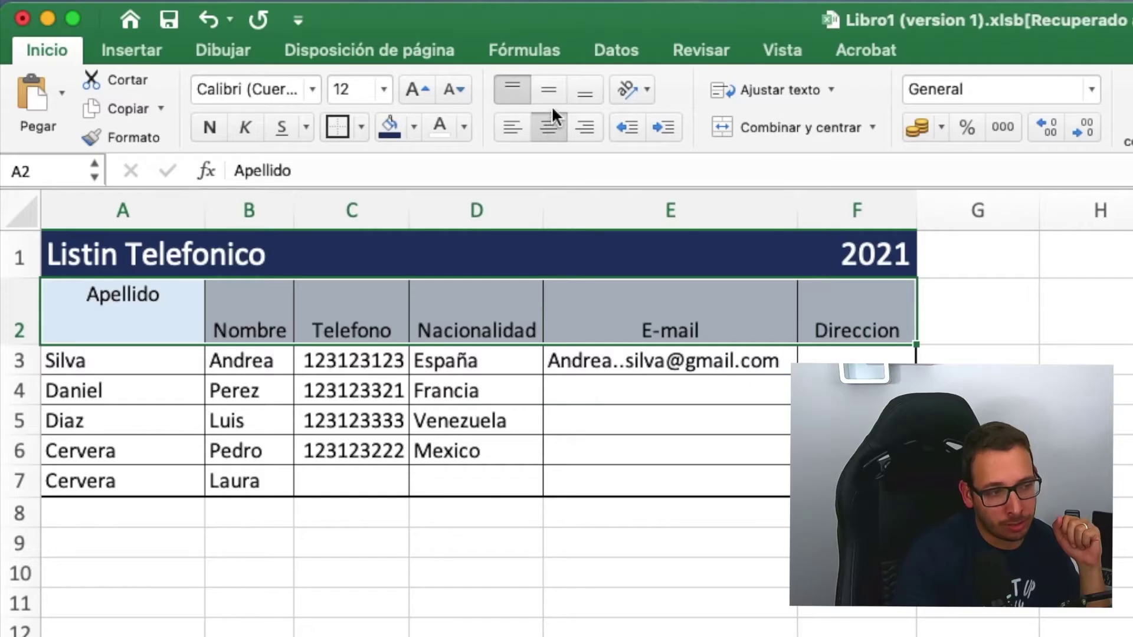
click(548, 88)
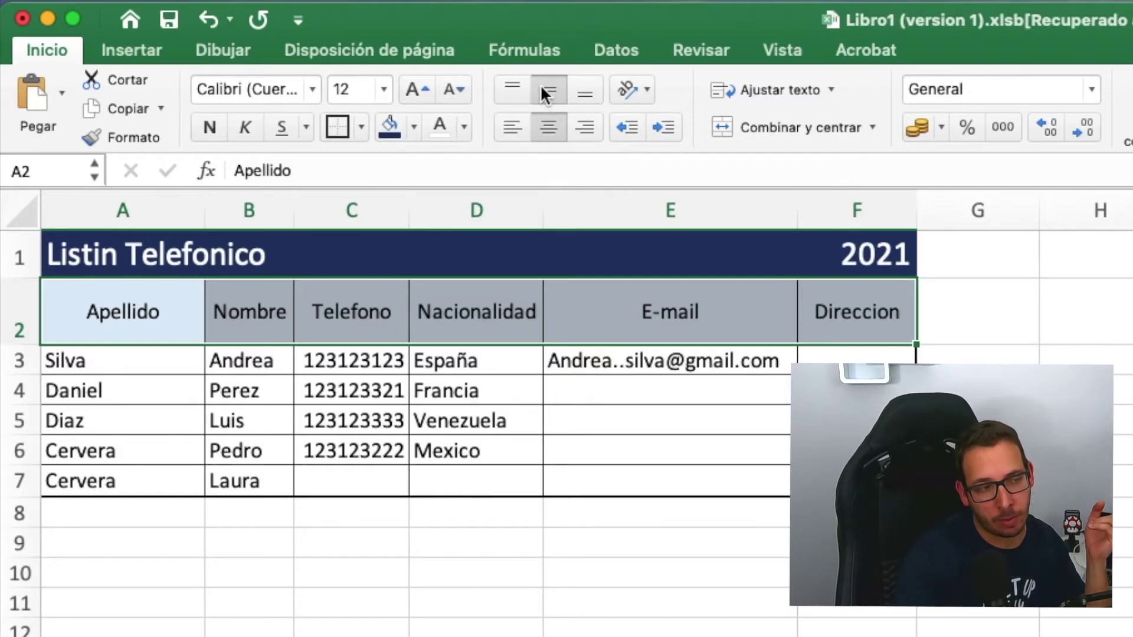
click(974, 421)
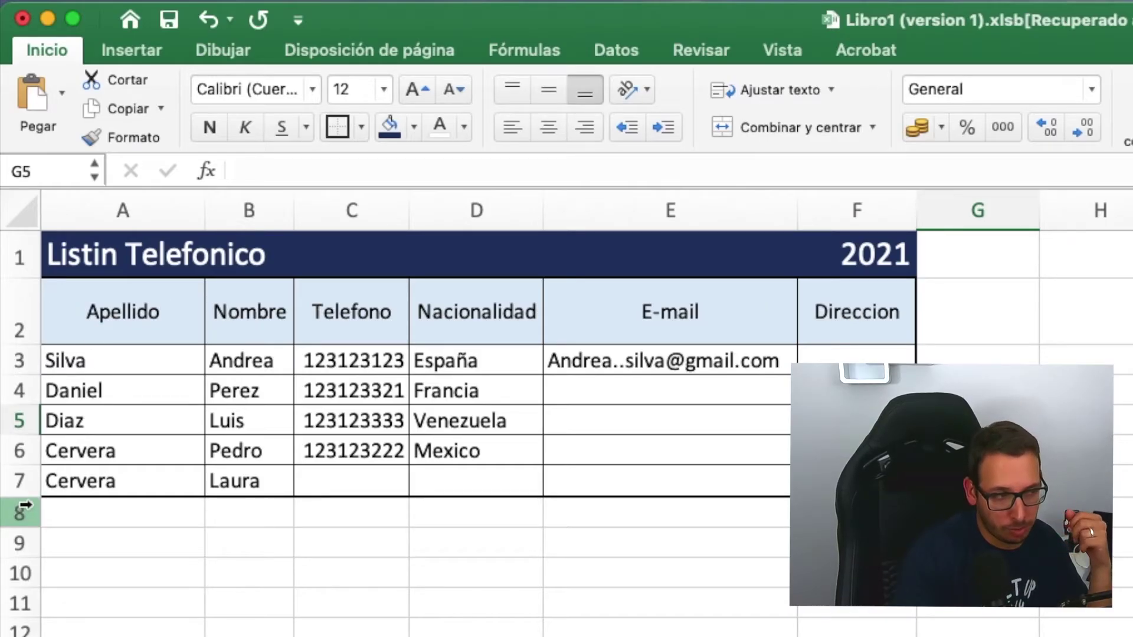
- Make the header texts in A2:F2 bold
drag(107, 311, 814, 303)
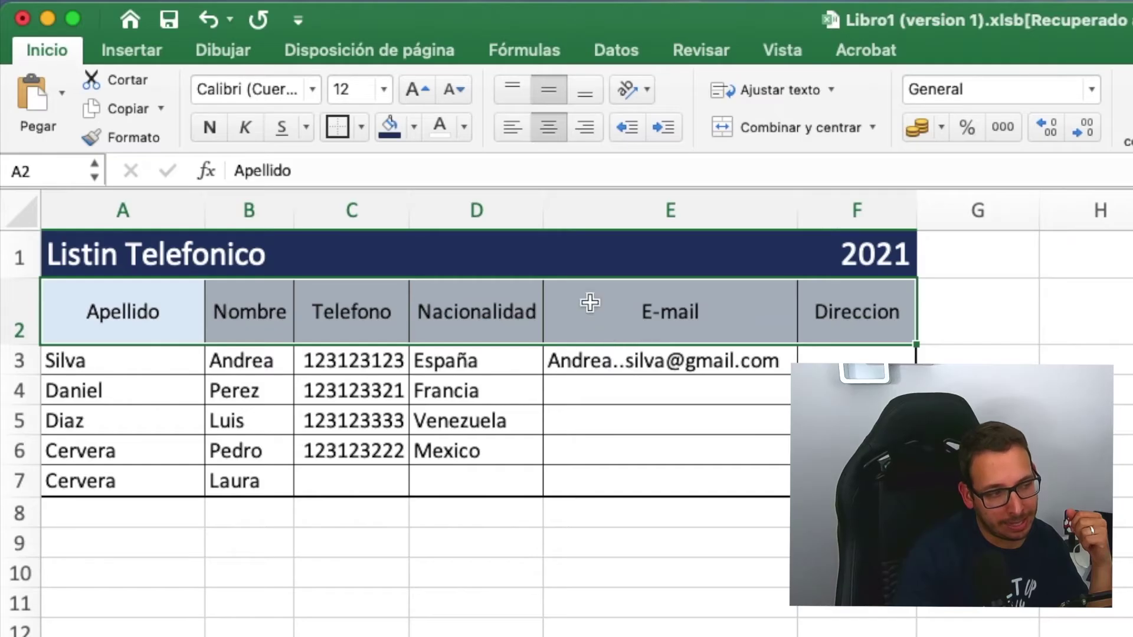
click(210, 128)
click(1101, 450)
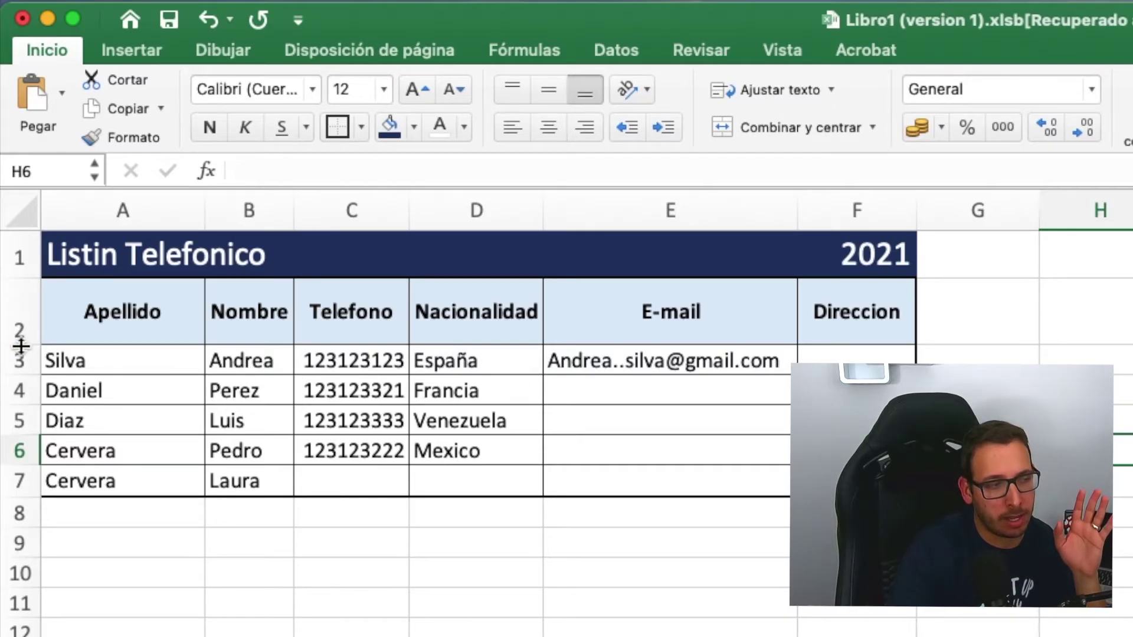
- Shrink the header row 2 back to about 20 pixels tall
drag(21, 346, 22, 319)
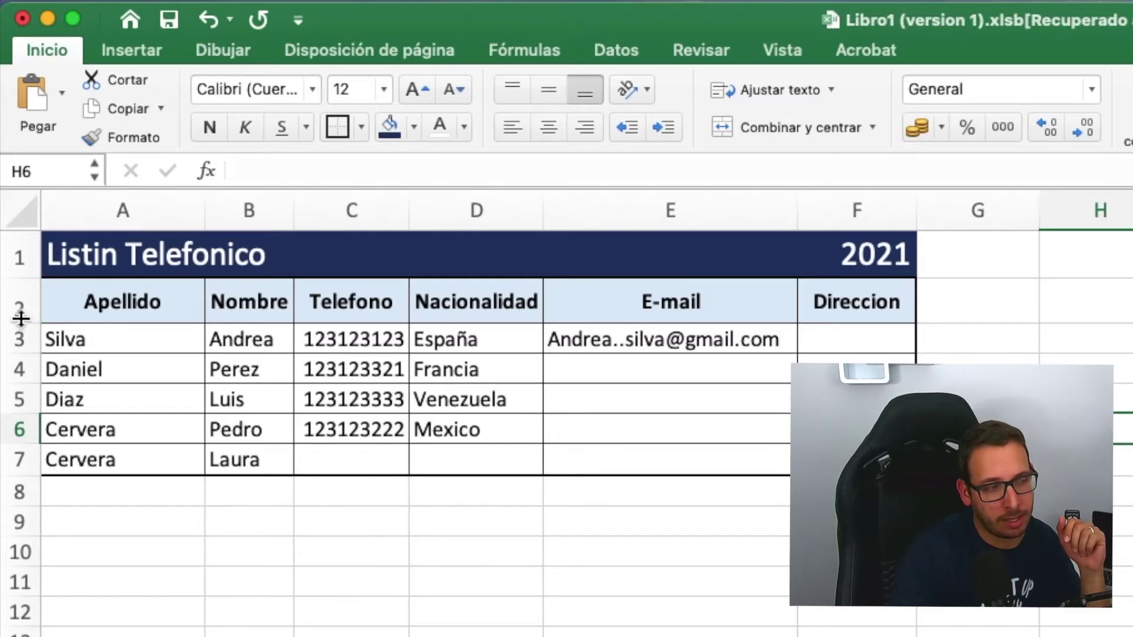
drag(21, 319, 22, 316)
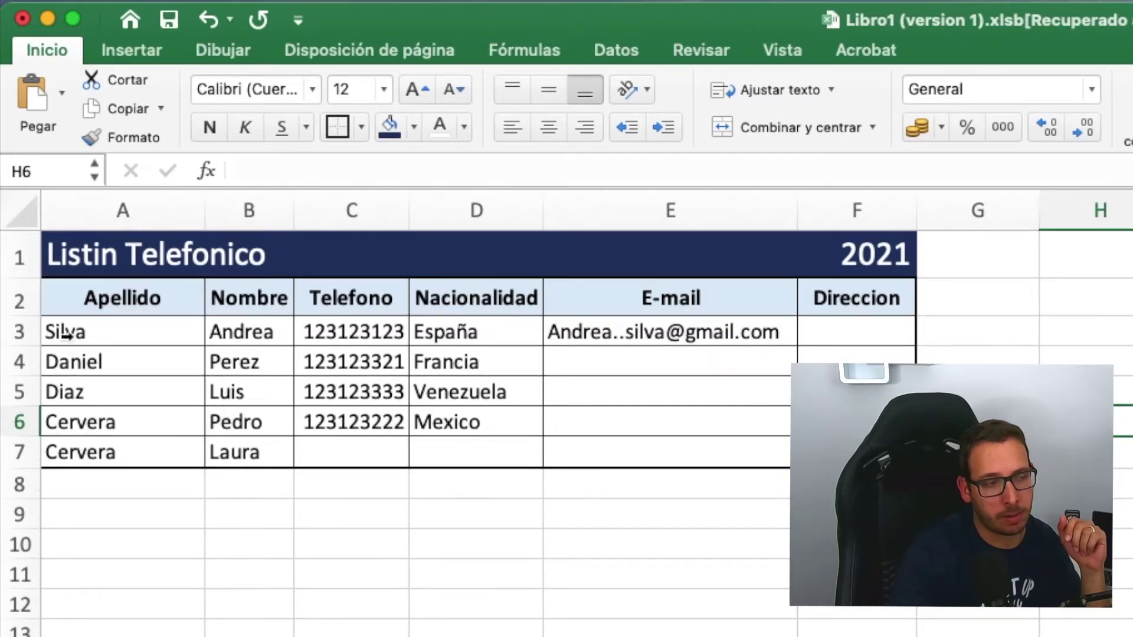
click(437, 595)
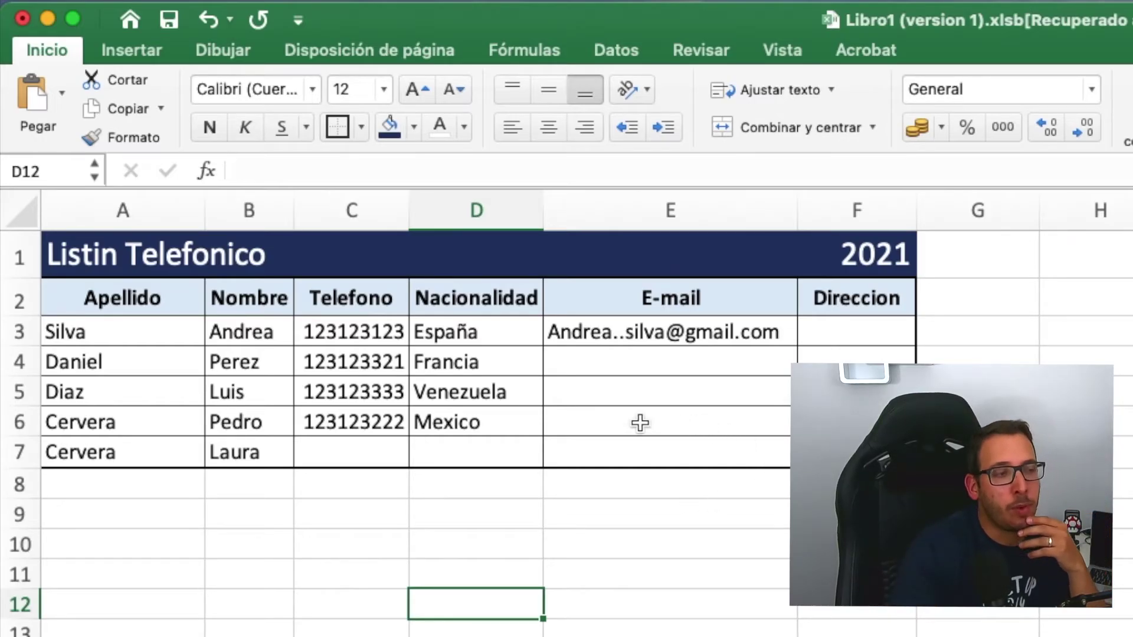
click(484, 423)
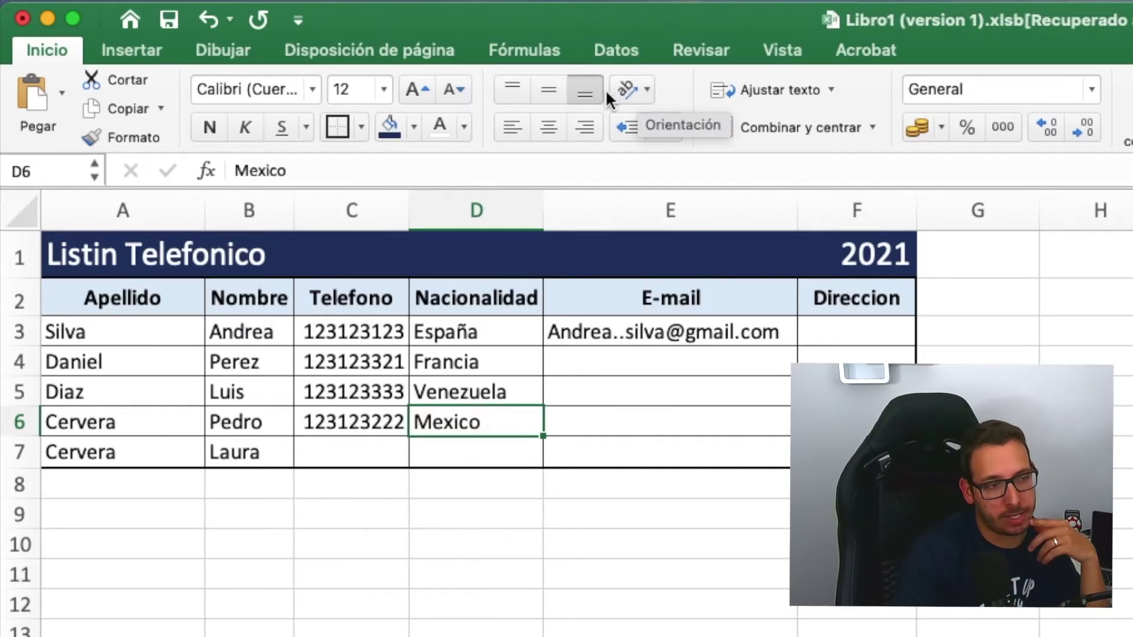
click(637, 94)
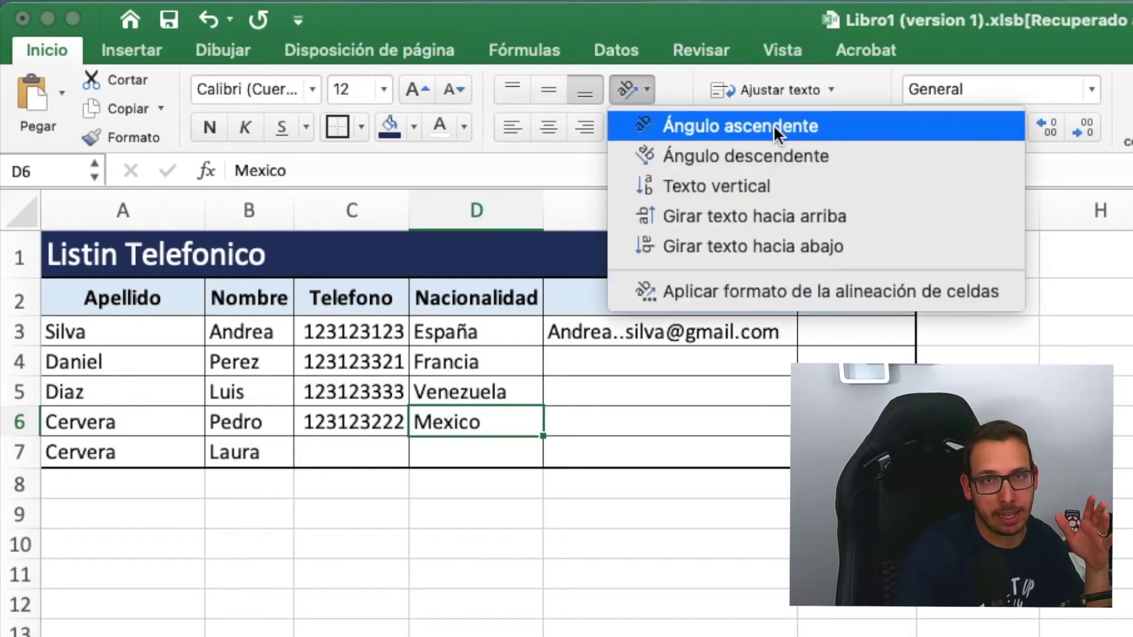
click(839, 126)
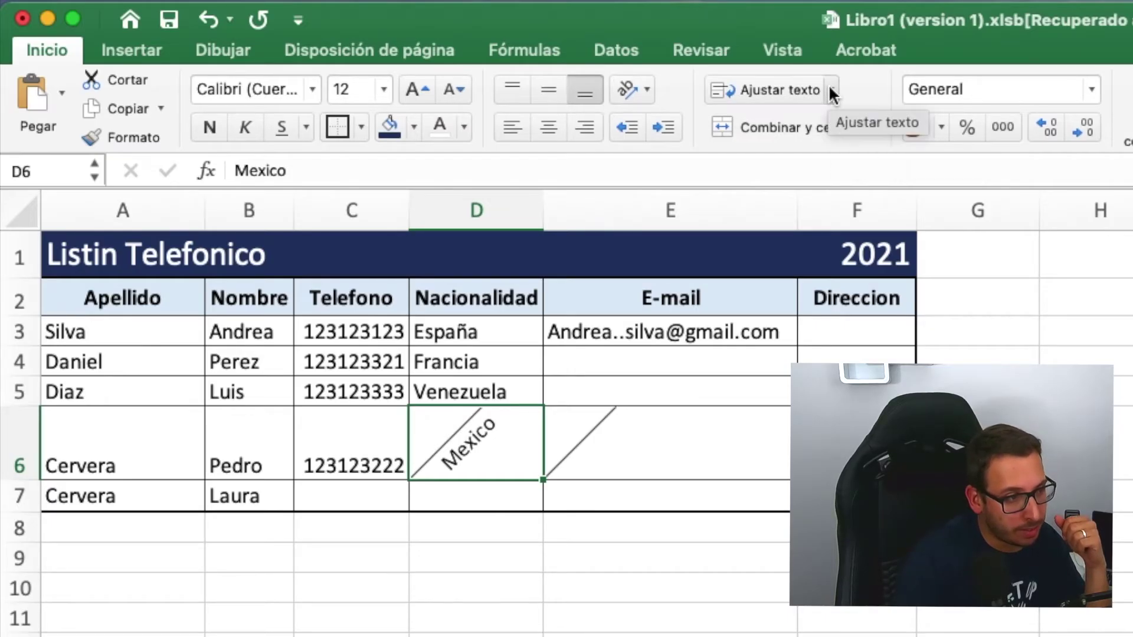
click(635, 86)
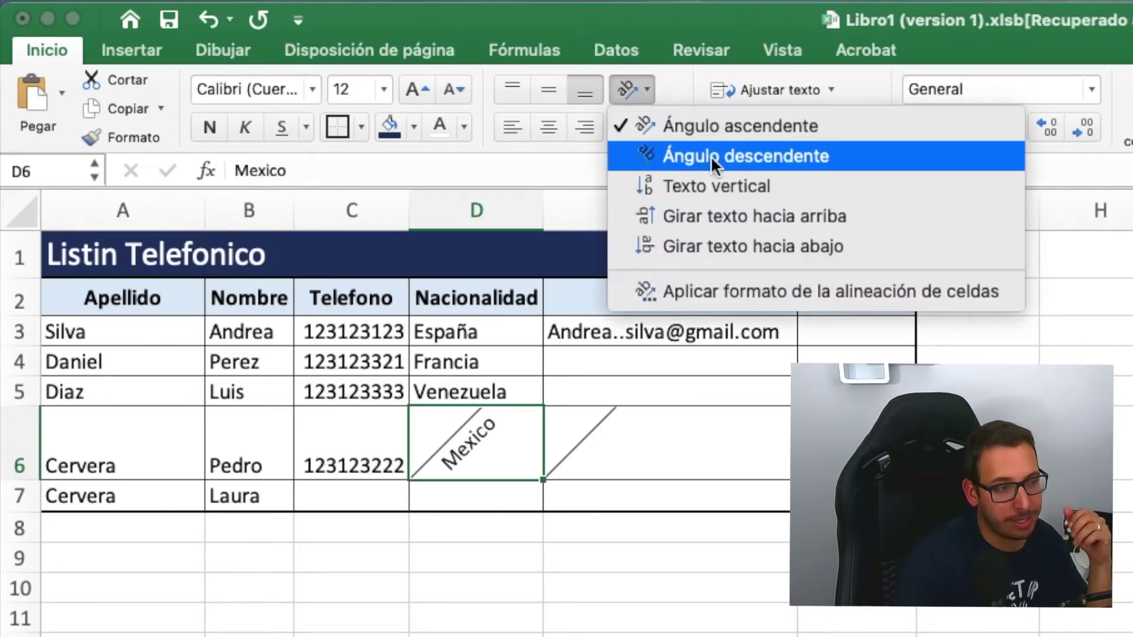
click(711, 155)
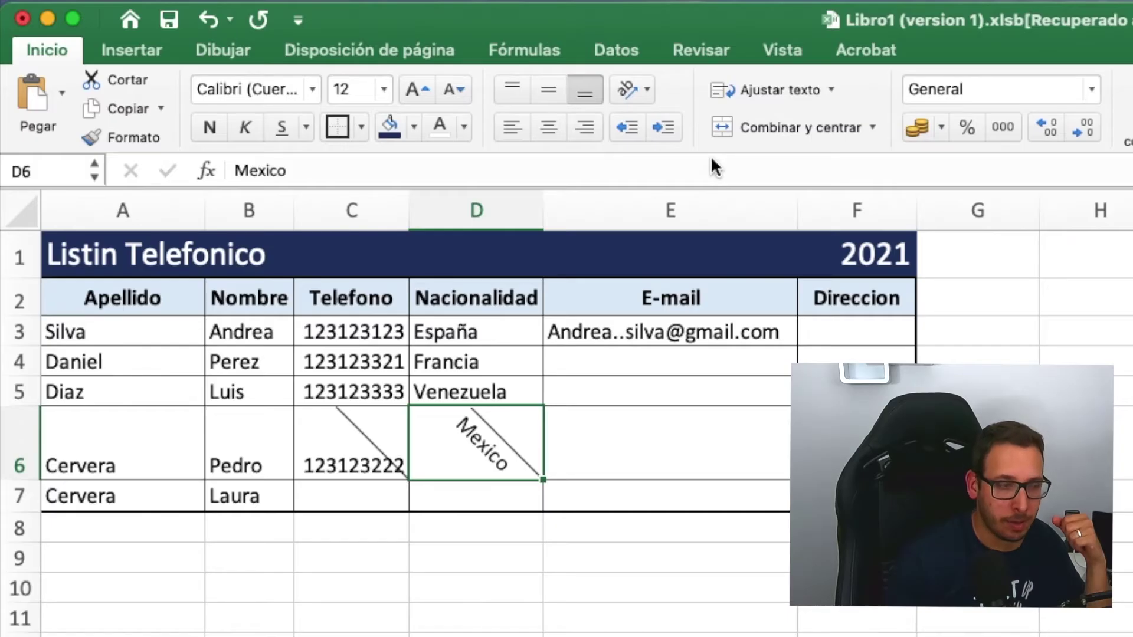
click(666, 527)
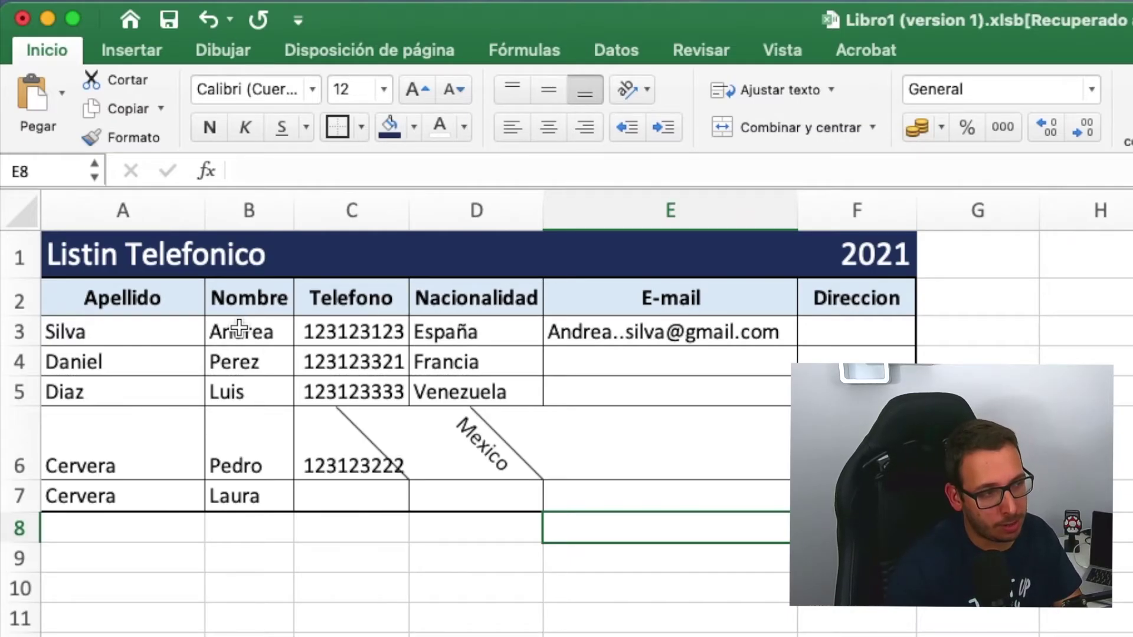
click(210, 18)
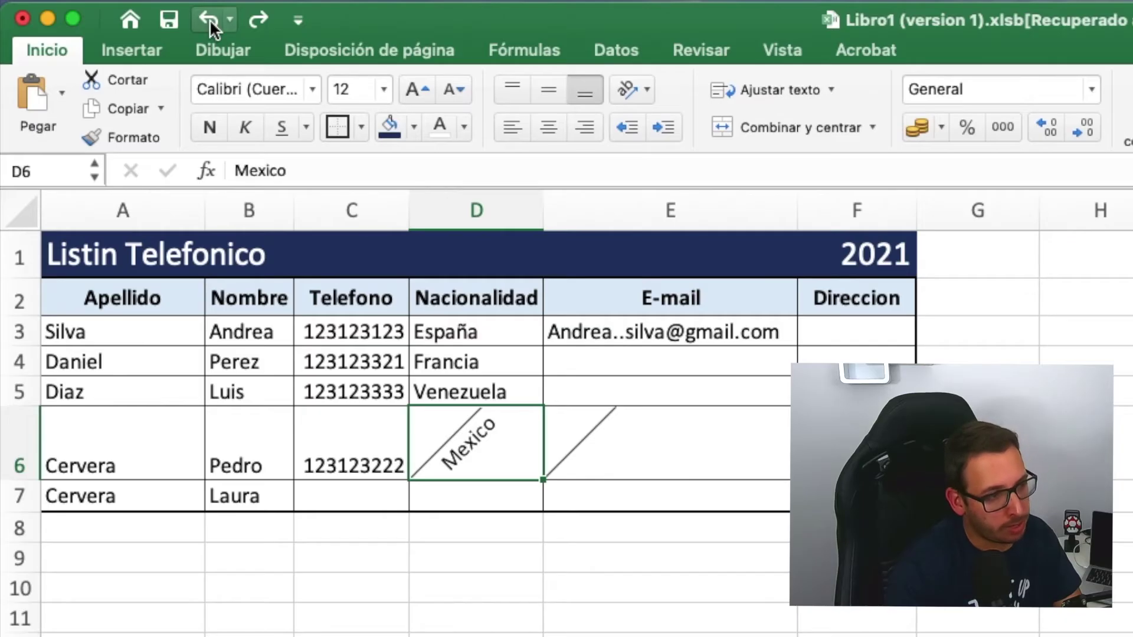
click(210, 19)
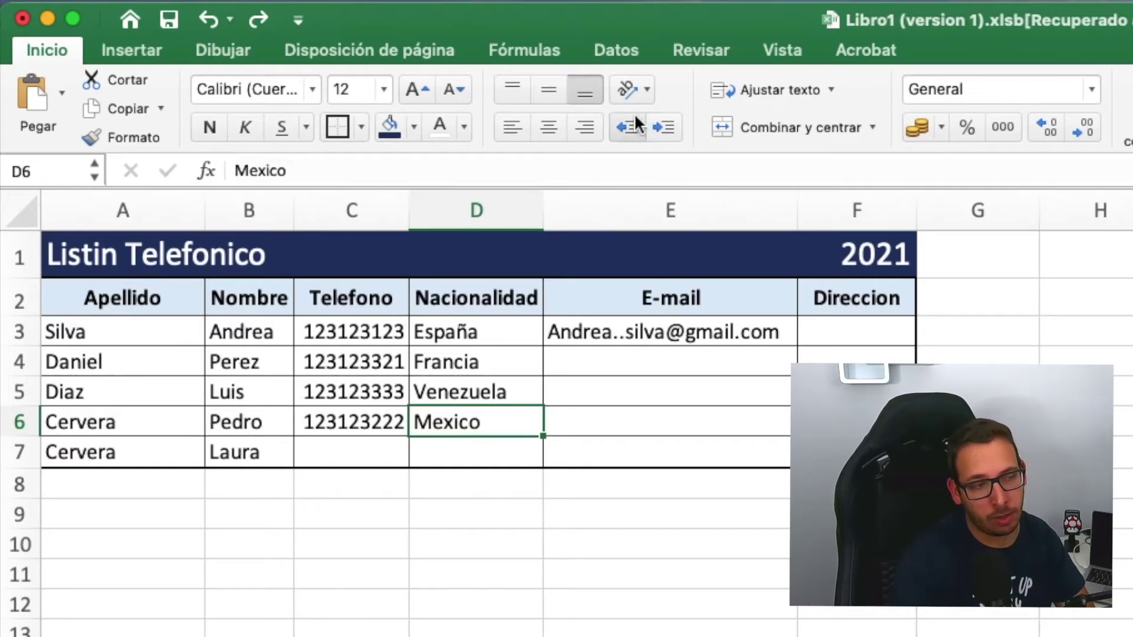
click(126, 346)
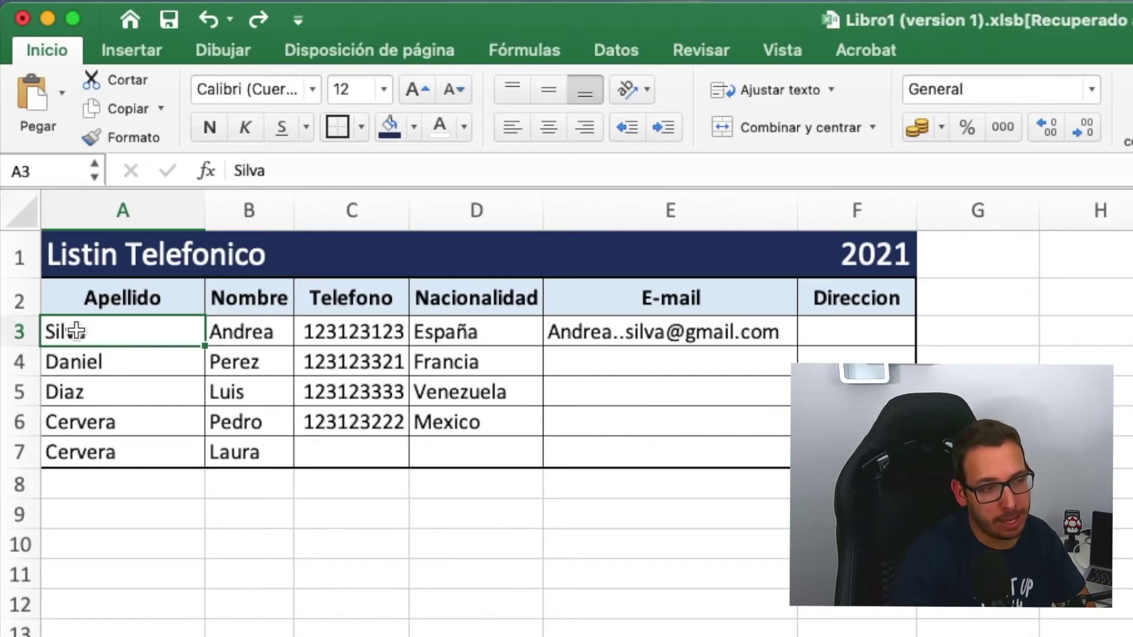
click(667, 126)
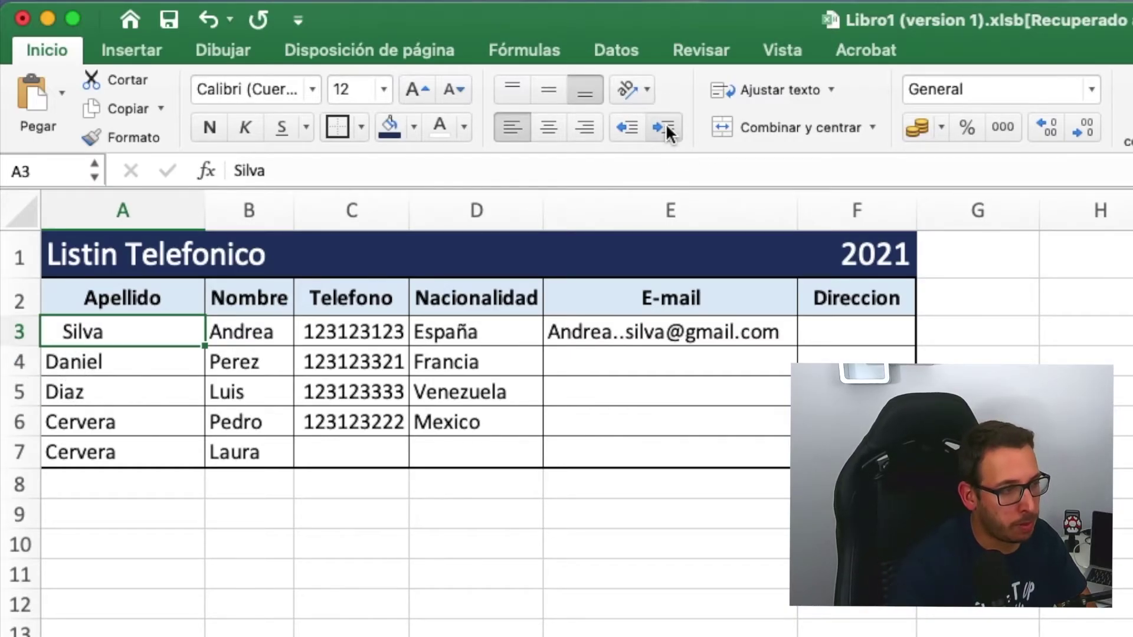
click(666, 126)
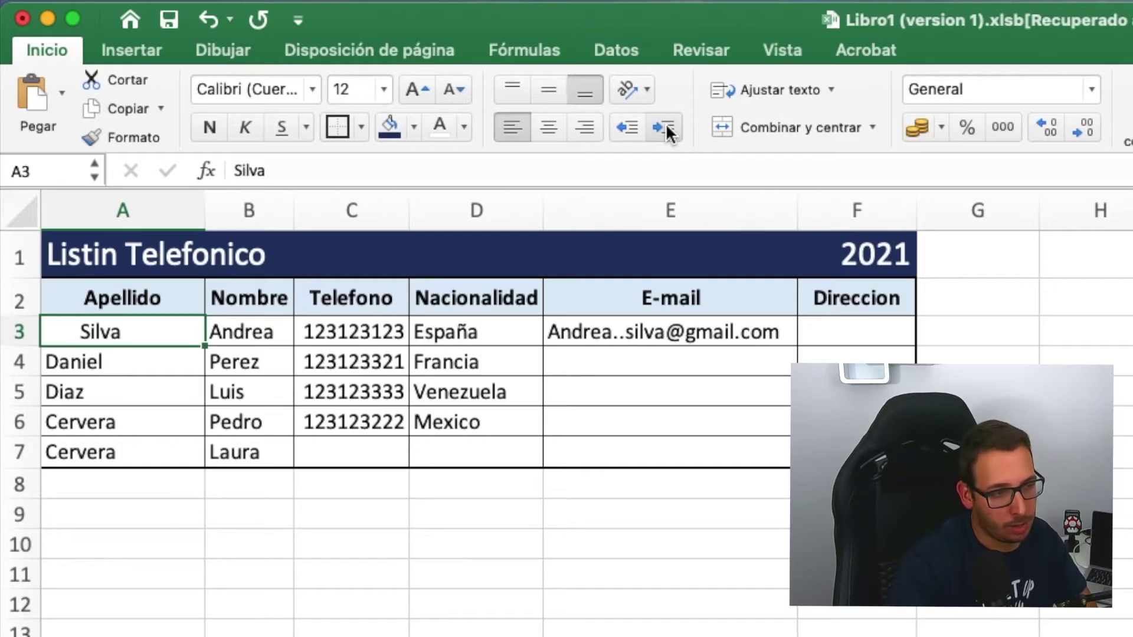
click(632, 129)
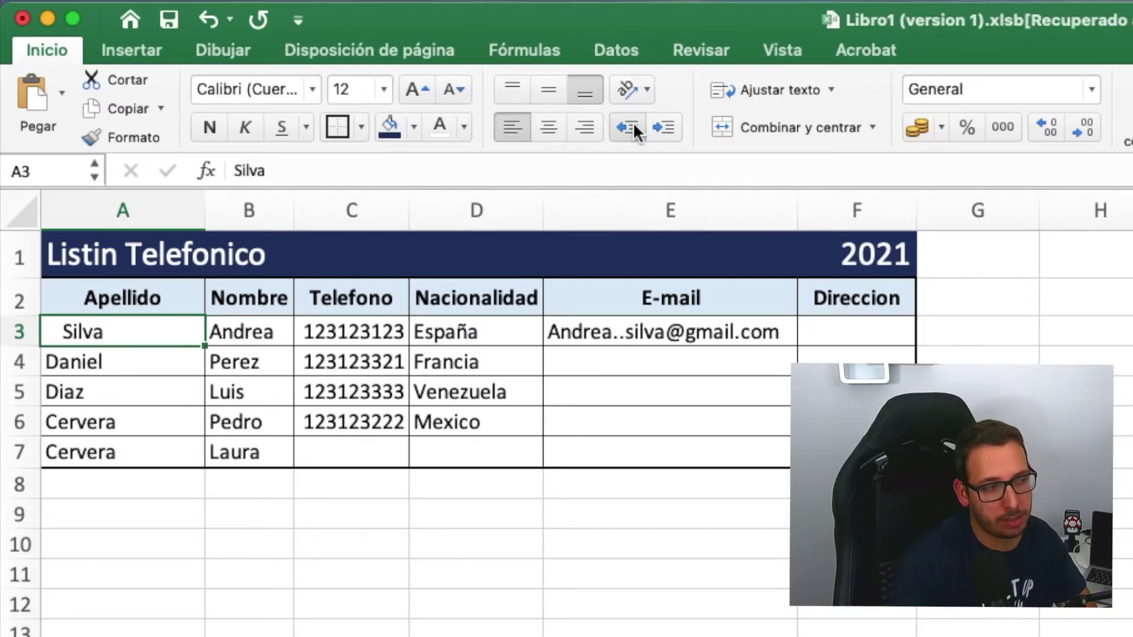
click(633, 128)
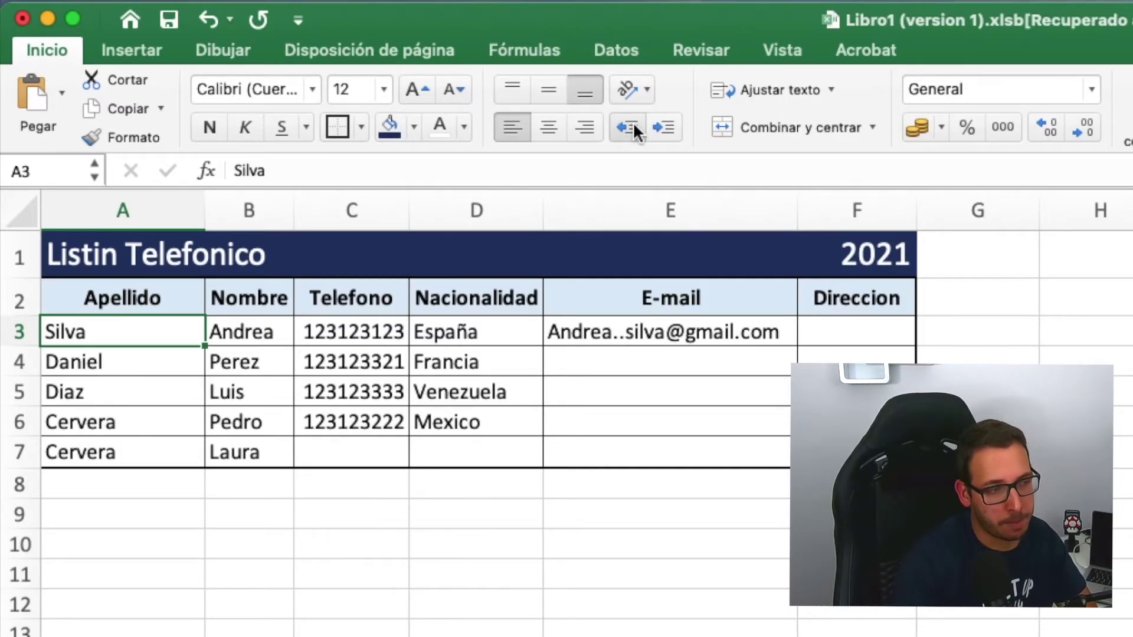
click(663, 125)
click(663, 125)
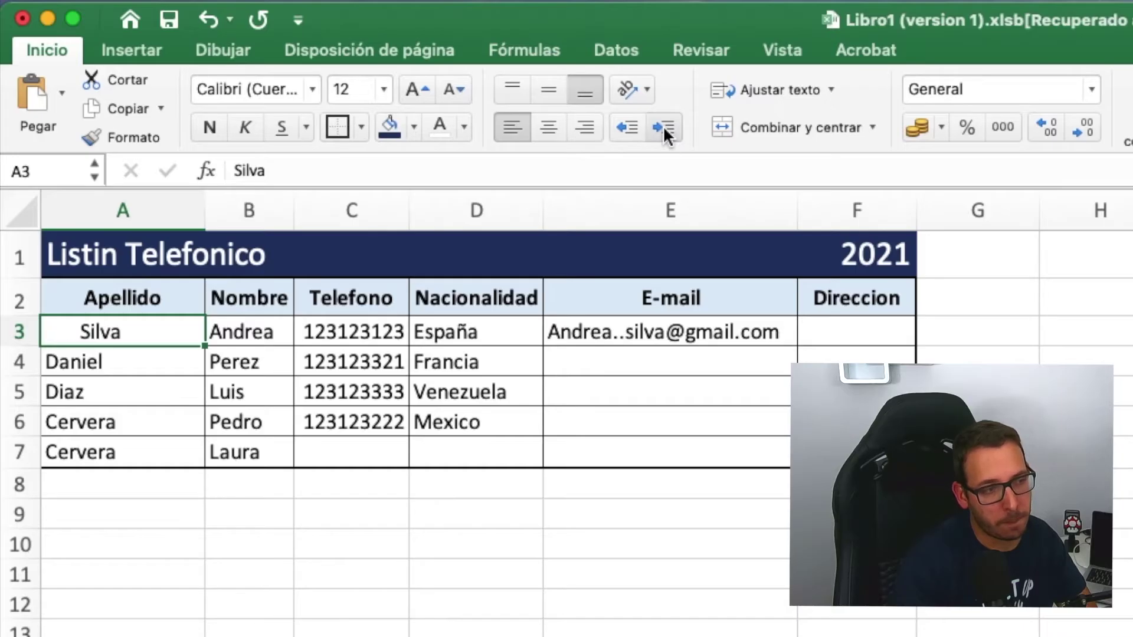
click(628, 130)
click(628, 130)
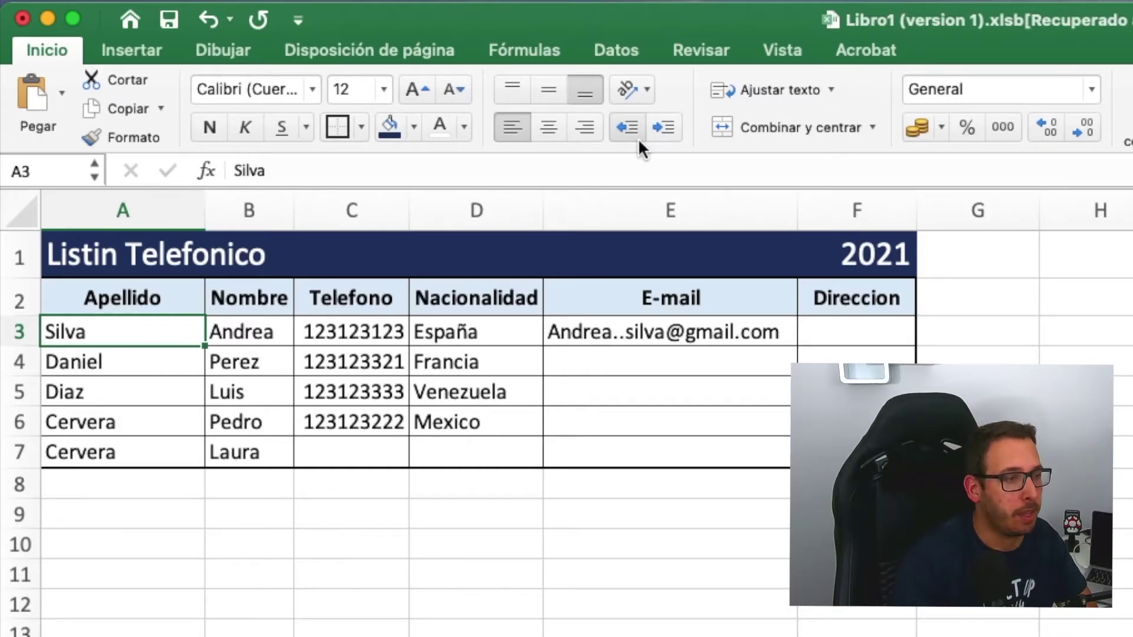
click(579, 533)
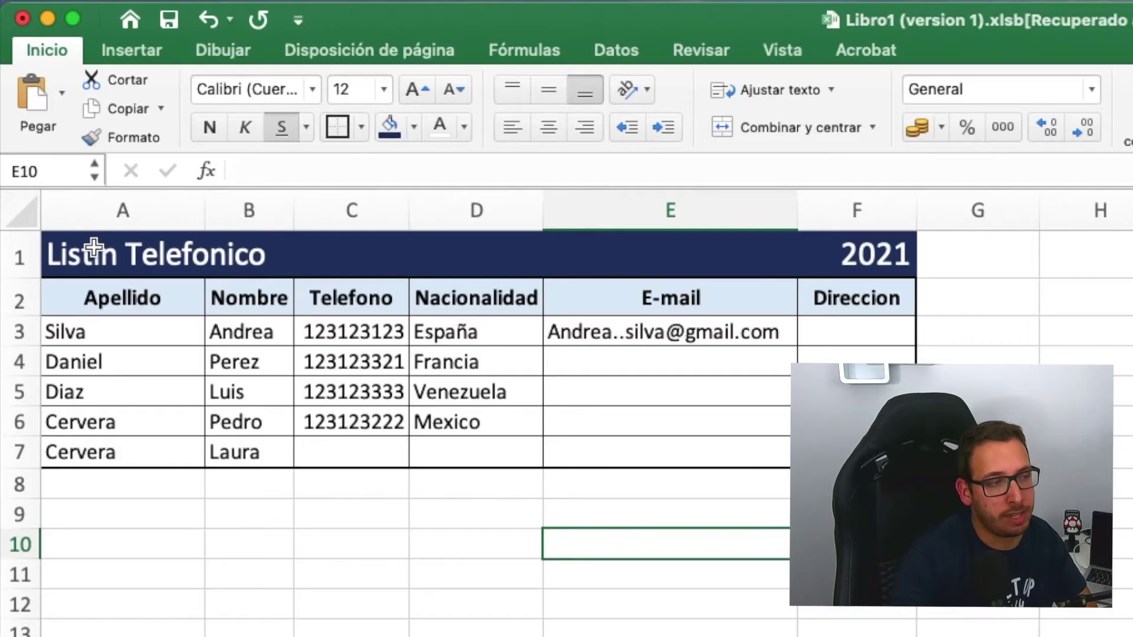
- Merge and centre the Listin Telefonico title across A1:E1 with Combinar y centrar
click(105, 248)
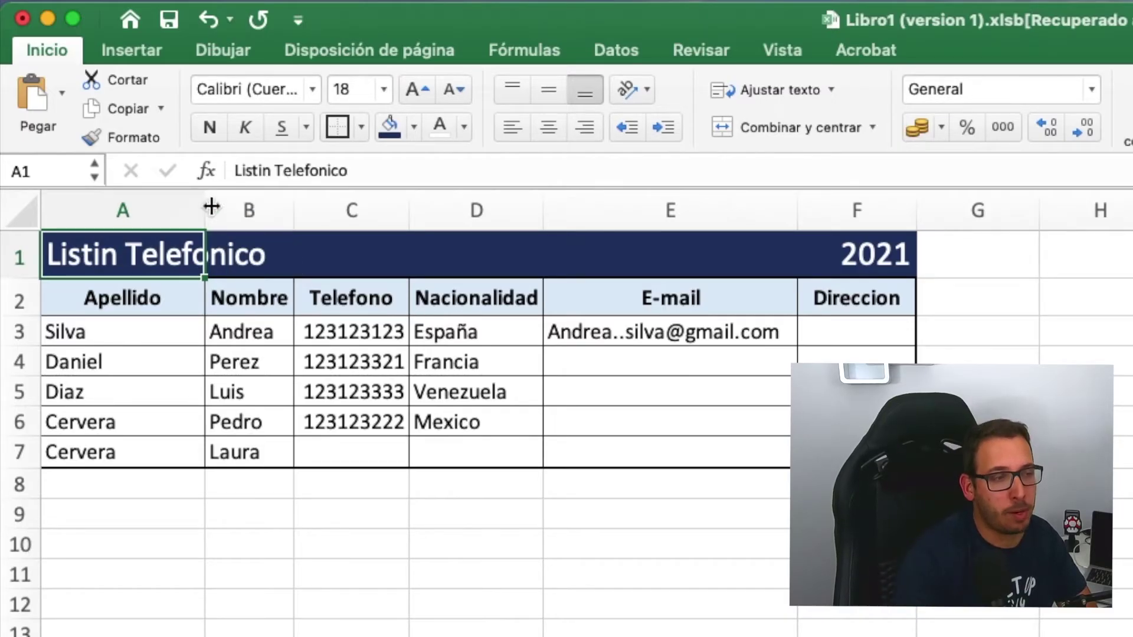
click(723, 249)
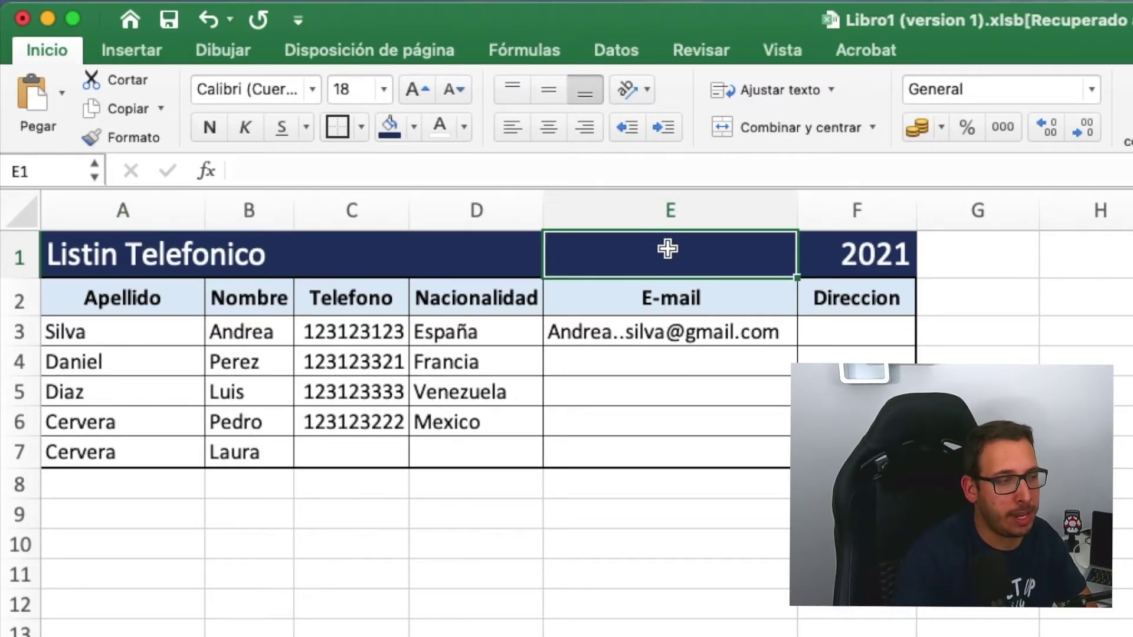
click(467, 255)
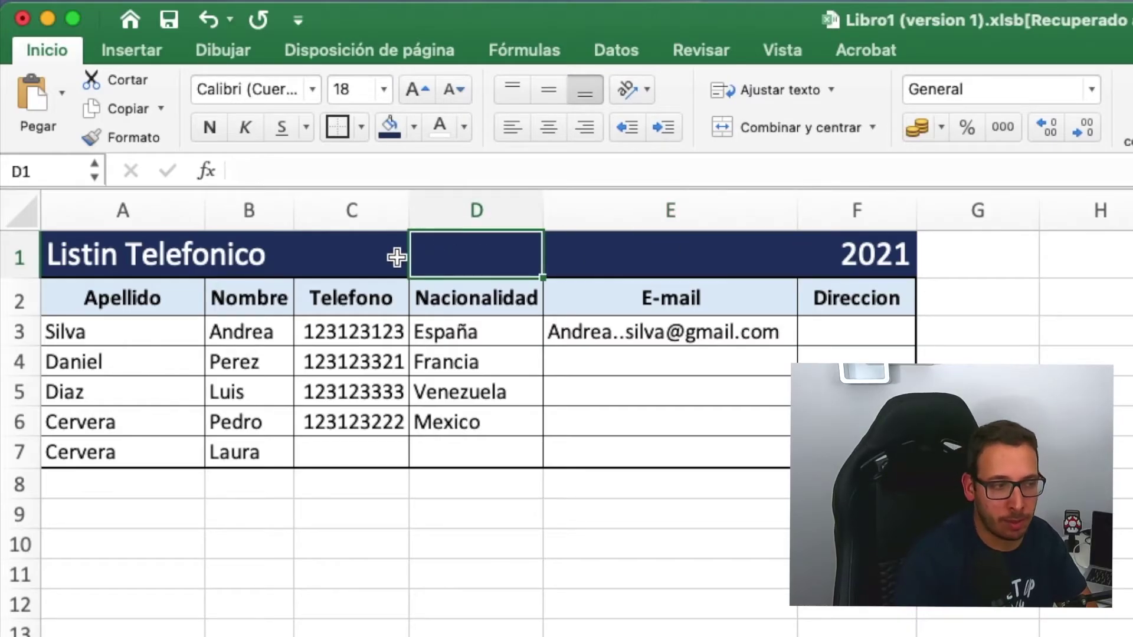
click(362, 259)
click(260, 254)
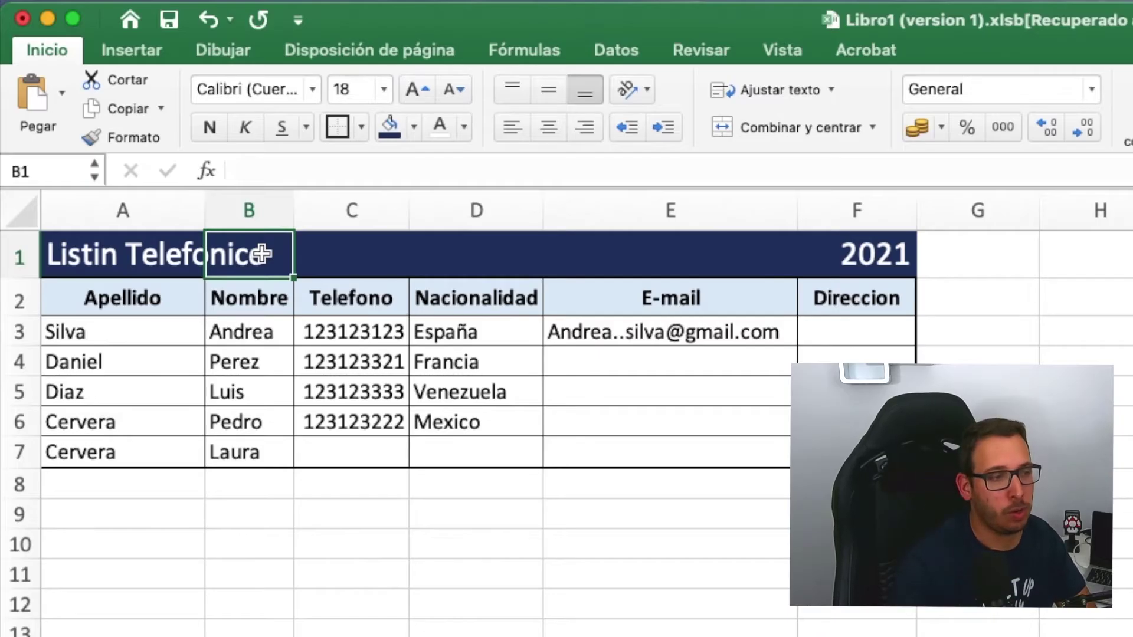
drag(689, 255, 127, 254)
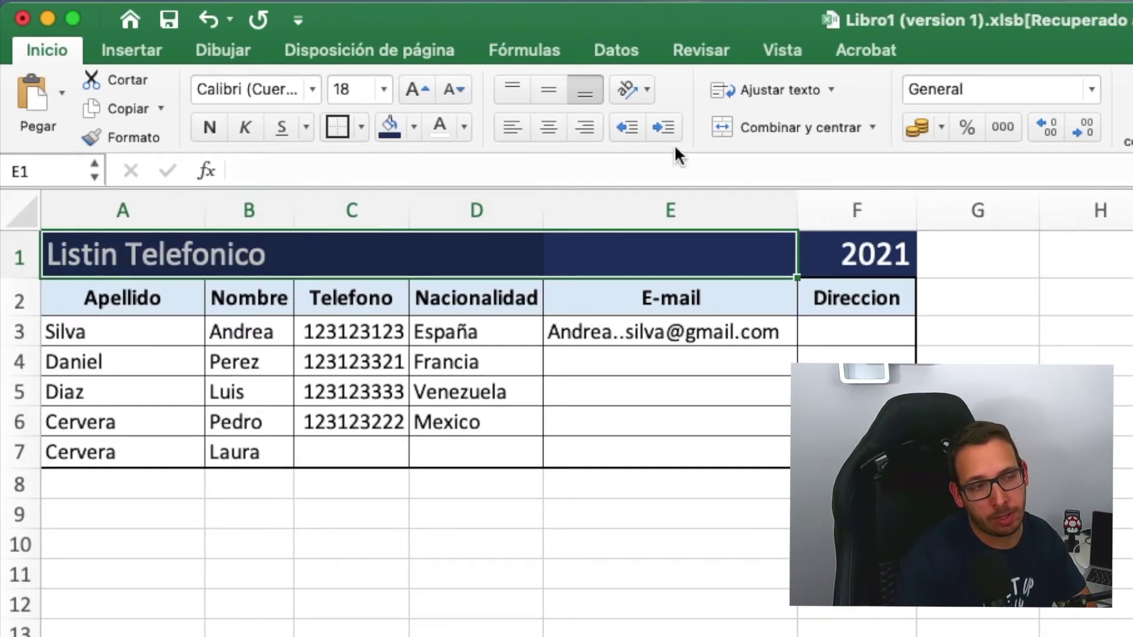
click(766, 122)
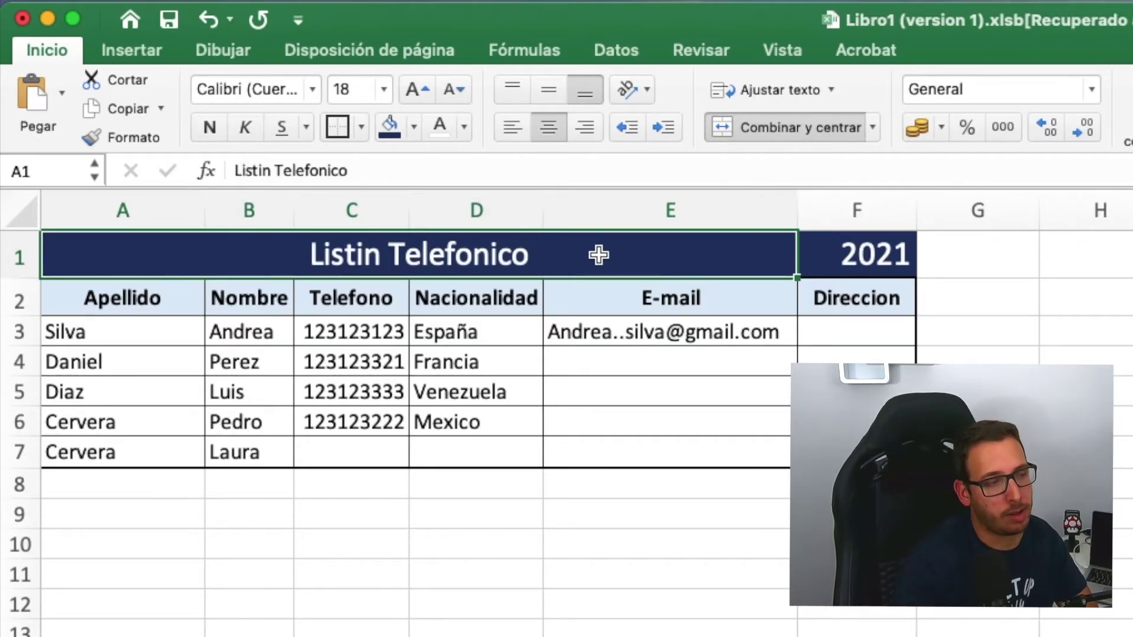
click(546, 298)
click(443, 252)
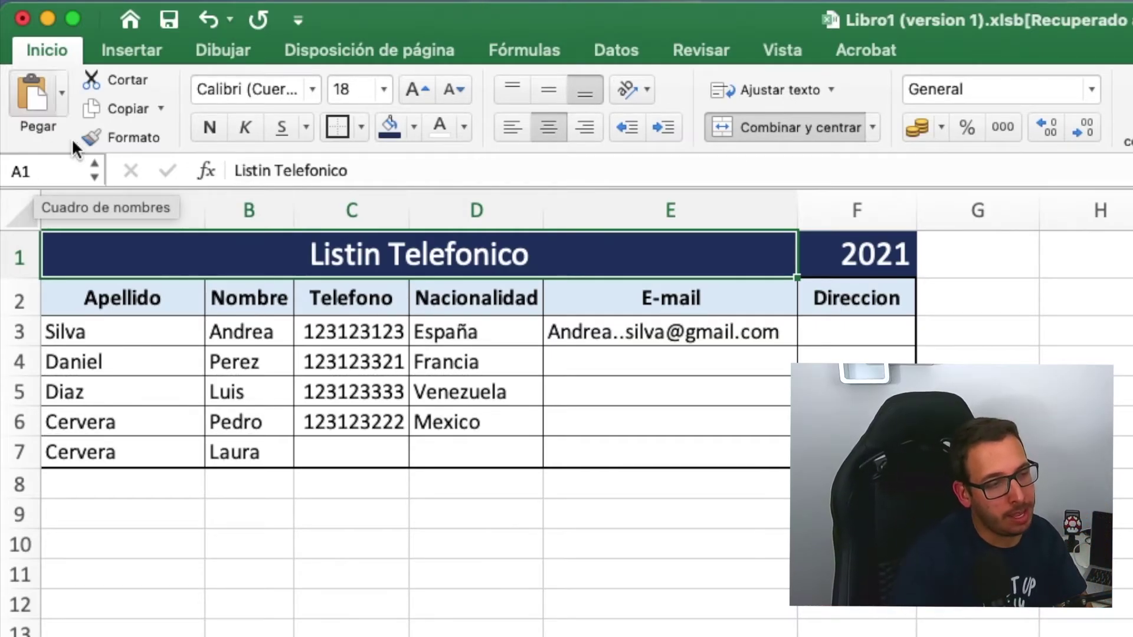
- Jump to cell I9 using the Name Box
click(50, 172)
text(I9)
key(Return)
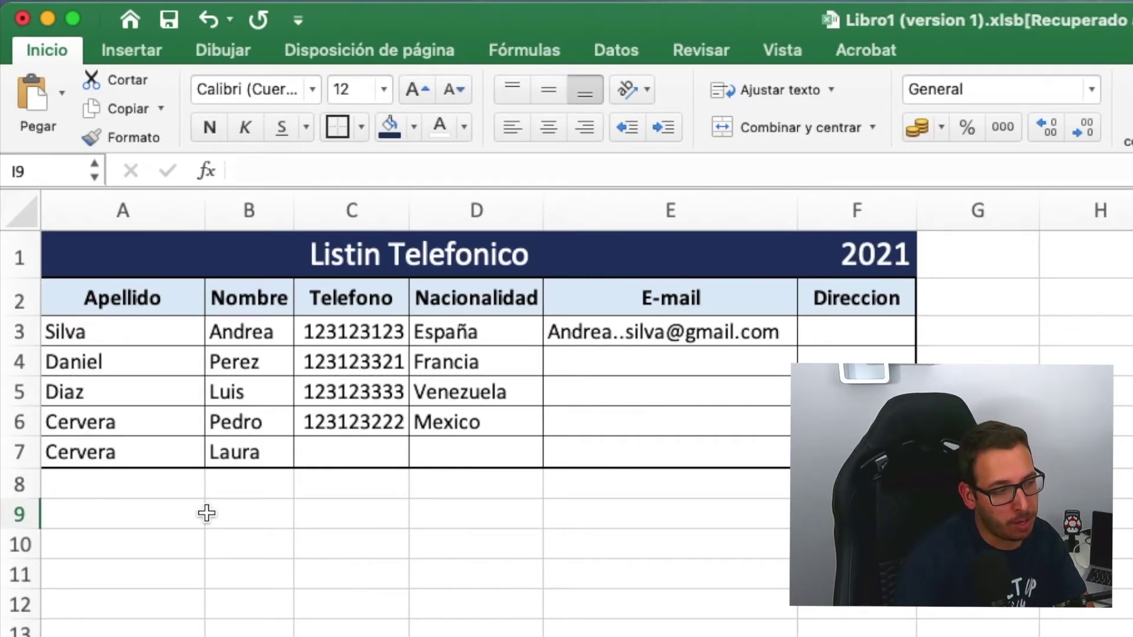
- Clear the surname and name contents from A7:B7
click(115, 479)
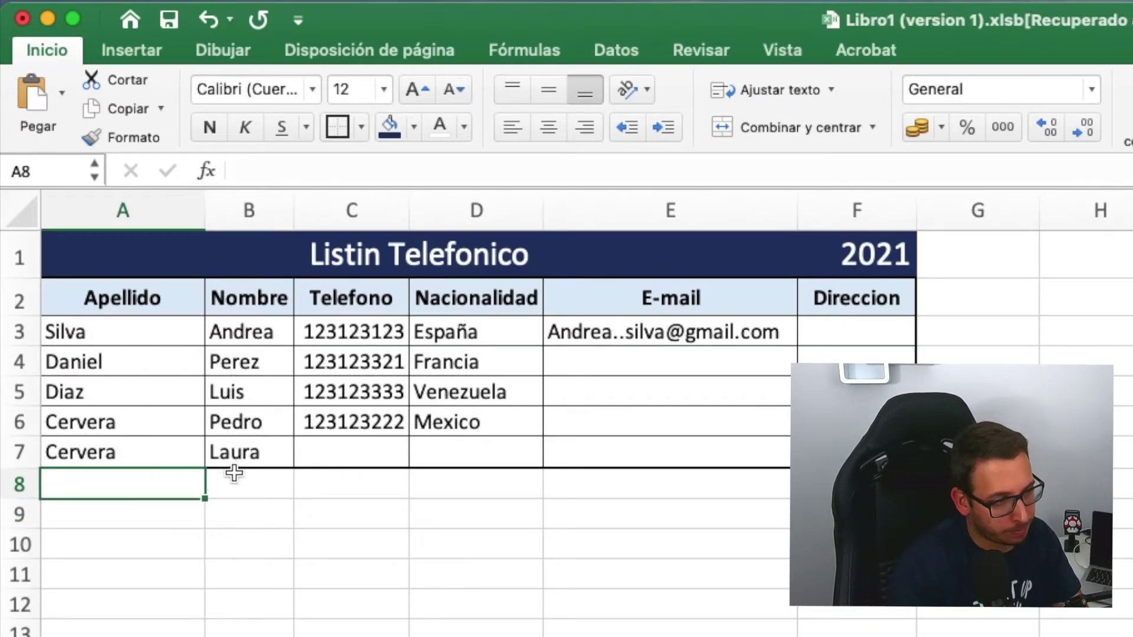
click(260, 457)
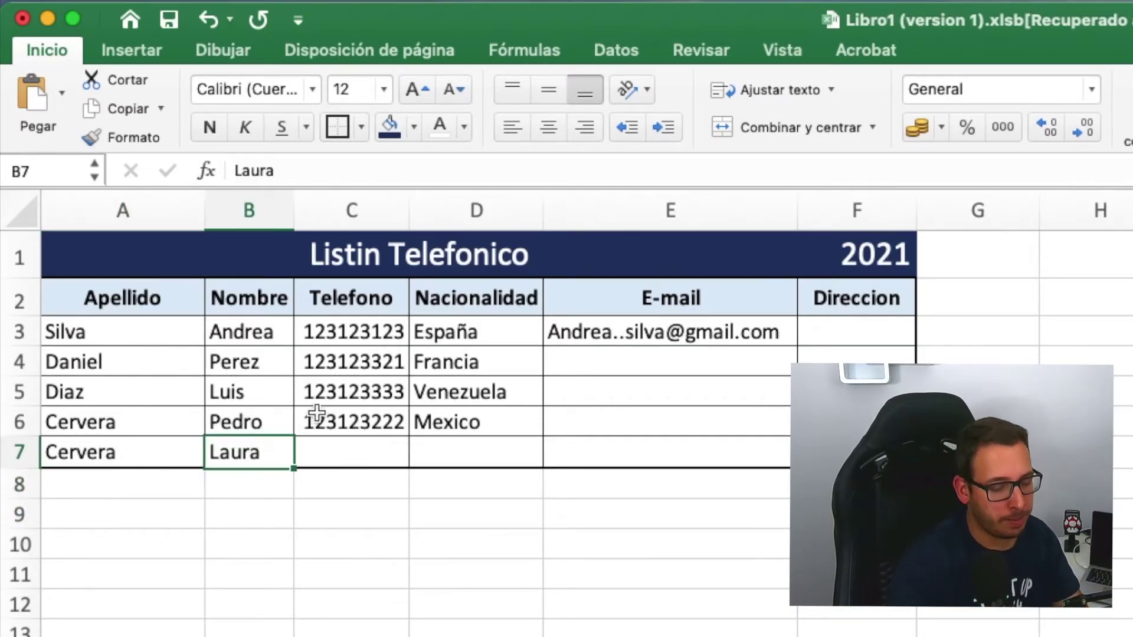
text(Pedro)
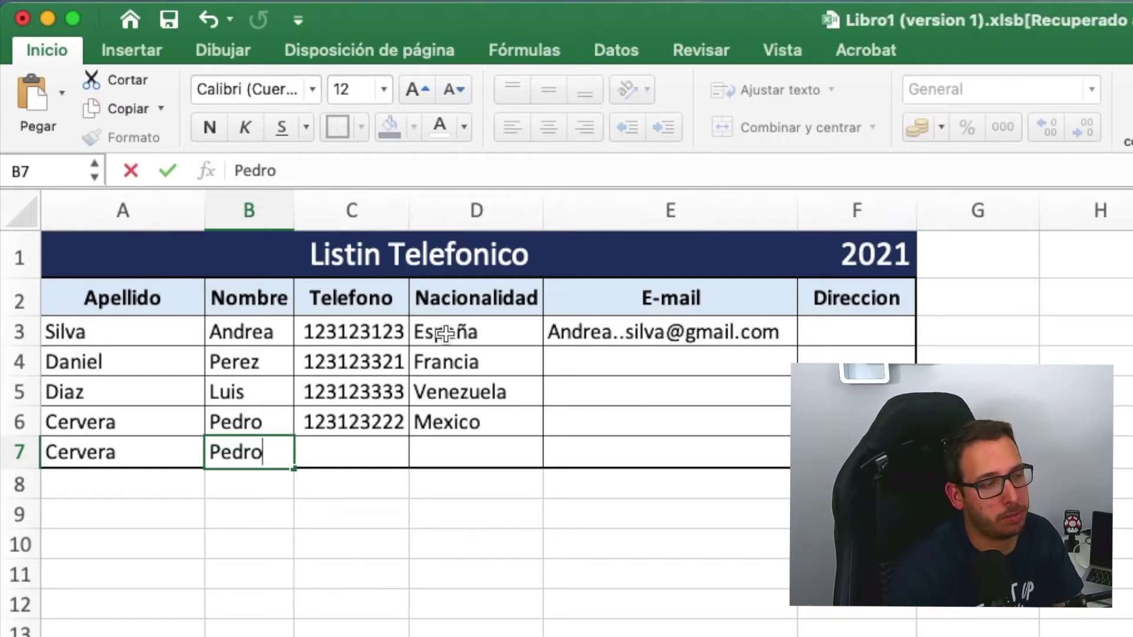
click(187, 469)
click(227, 456)
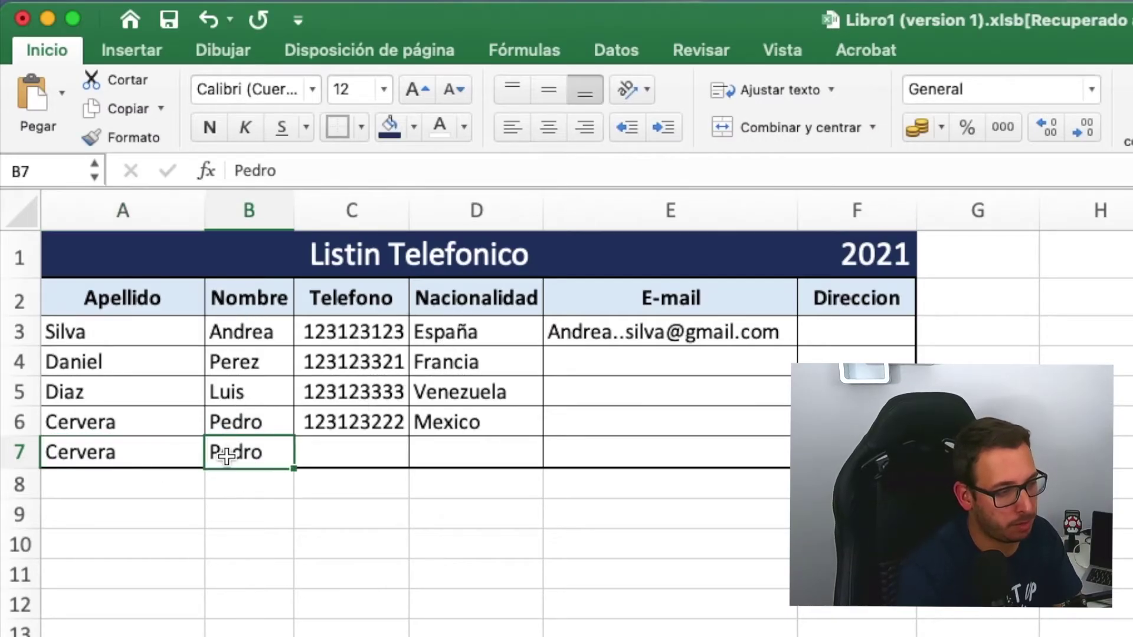
shift+click(118, 459)
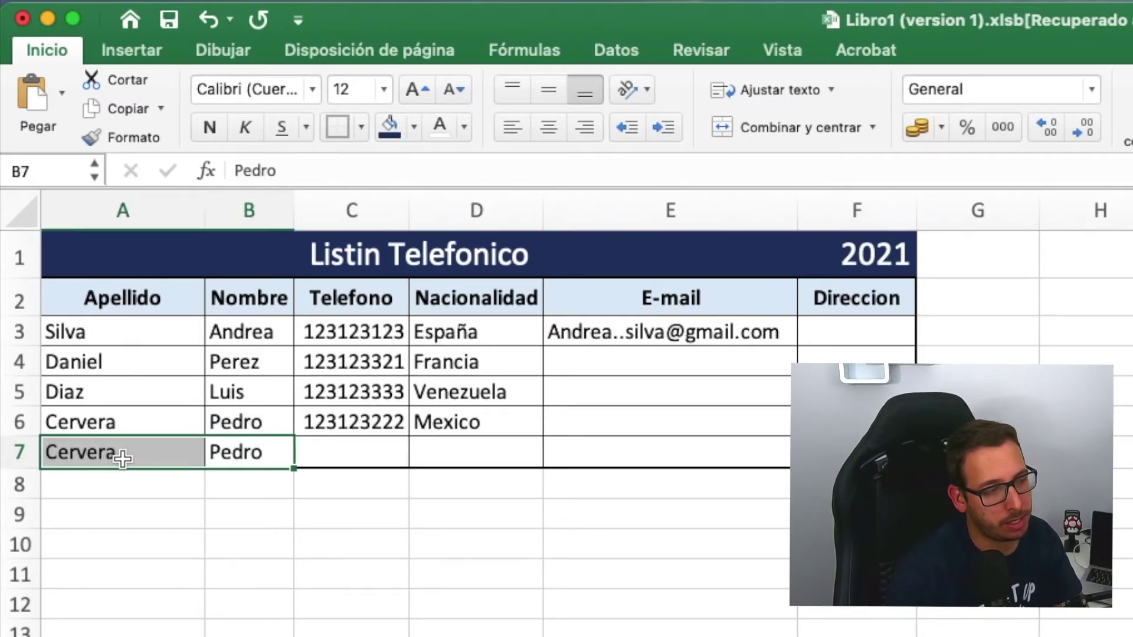
right_click(122, 455)
click(316, 472)
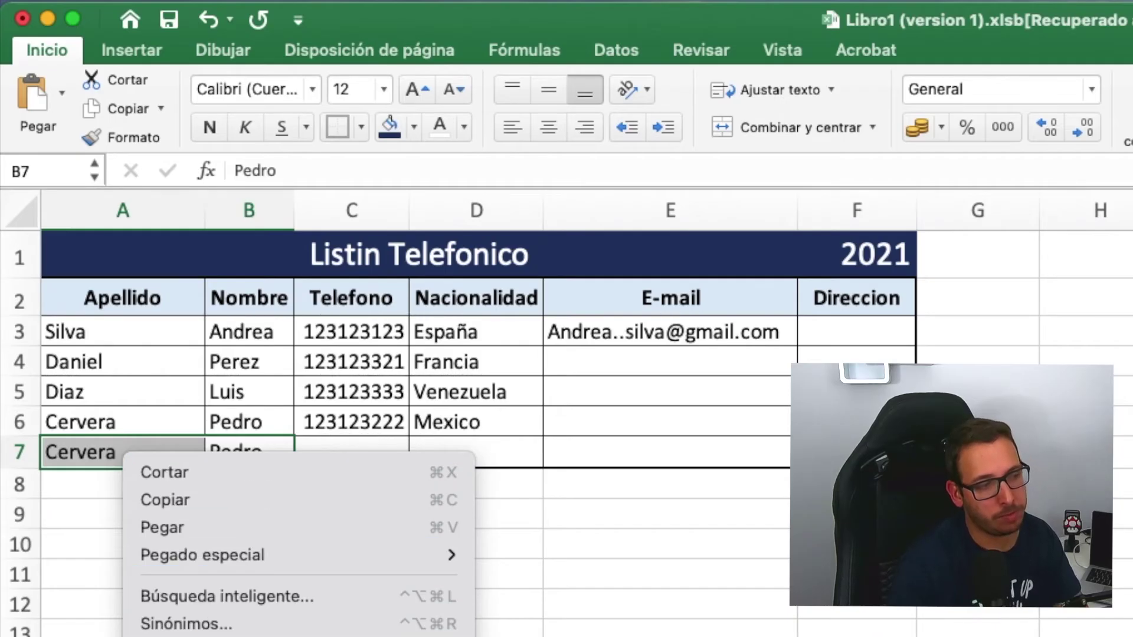
click(354, 581)
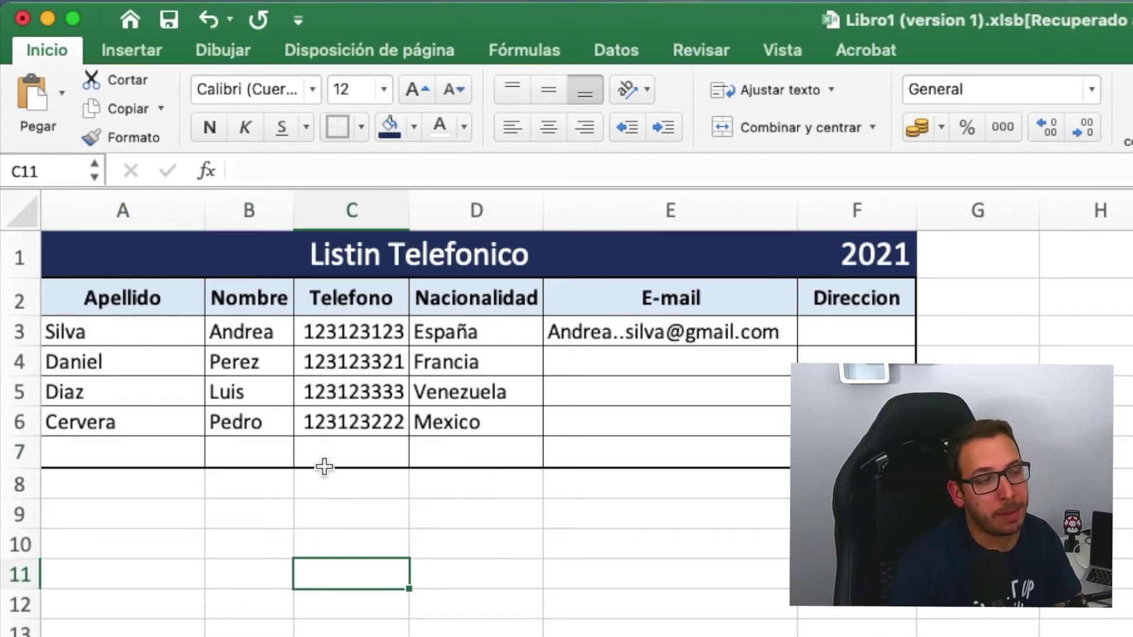
- Enter a telephone number in C7, leaving row 7's other cells blank
click(333, 447)
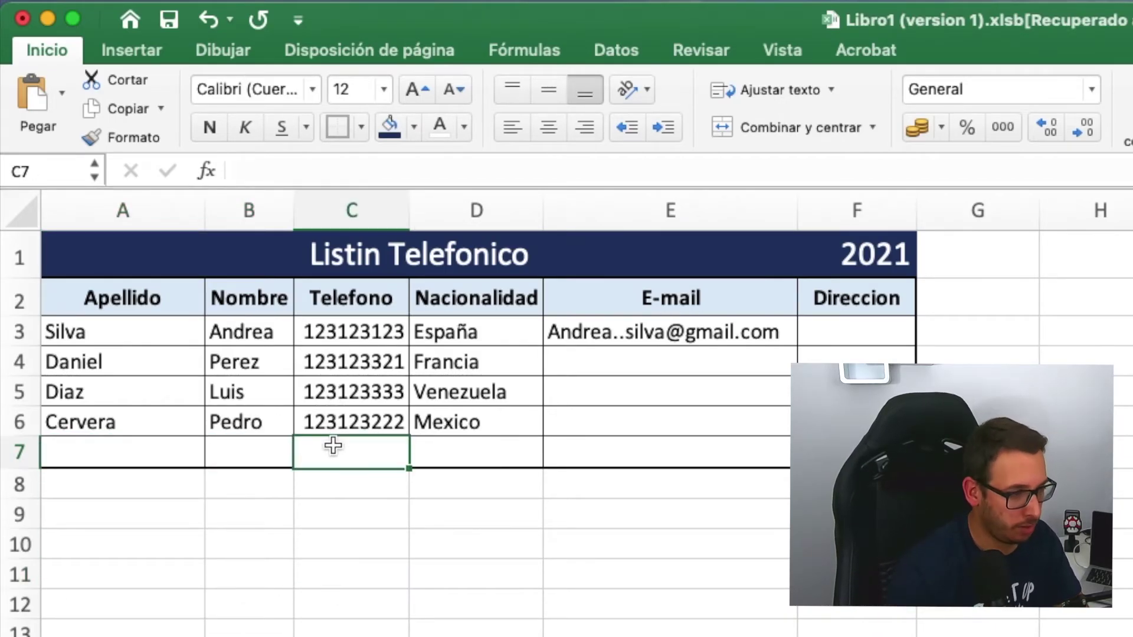
text(123321123)
key(Return)
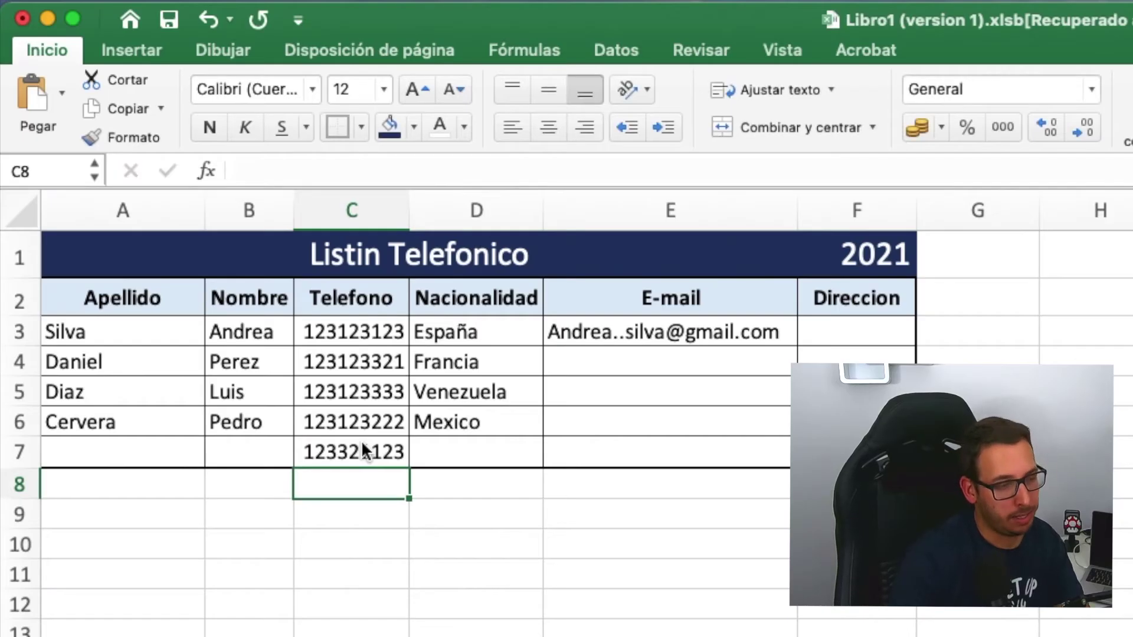
click(452, 452)
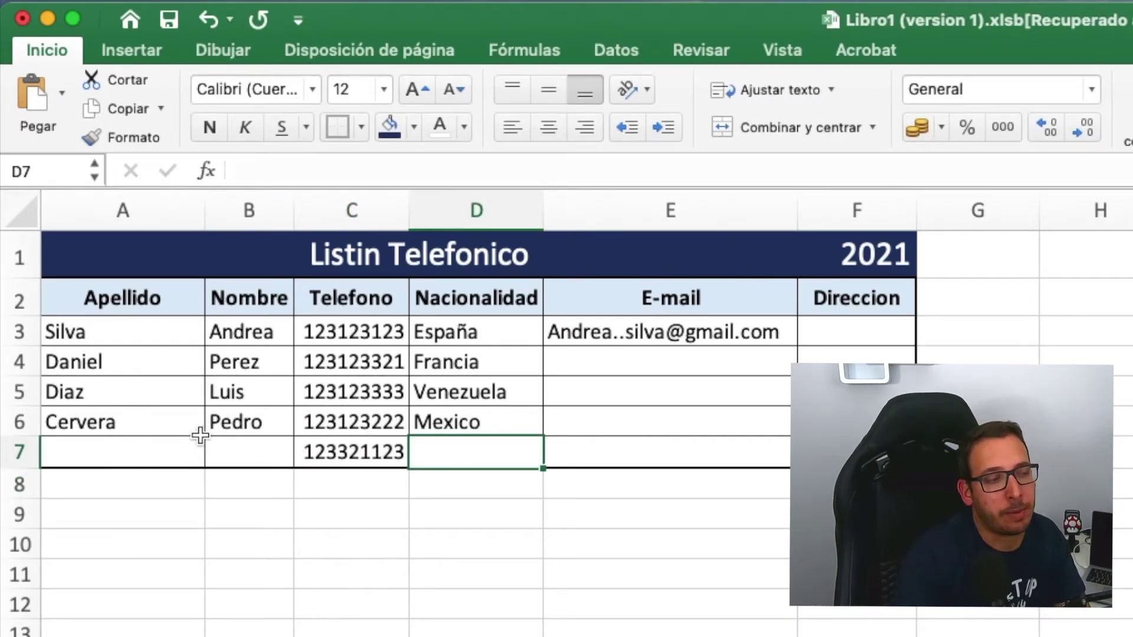
click(238, 455)
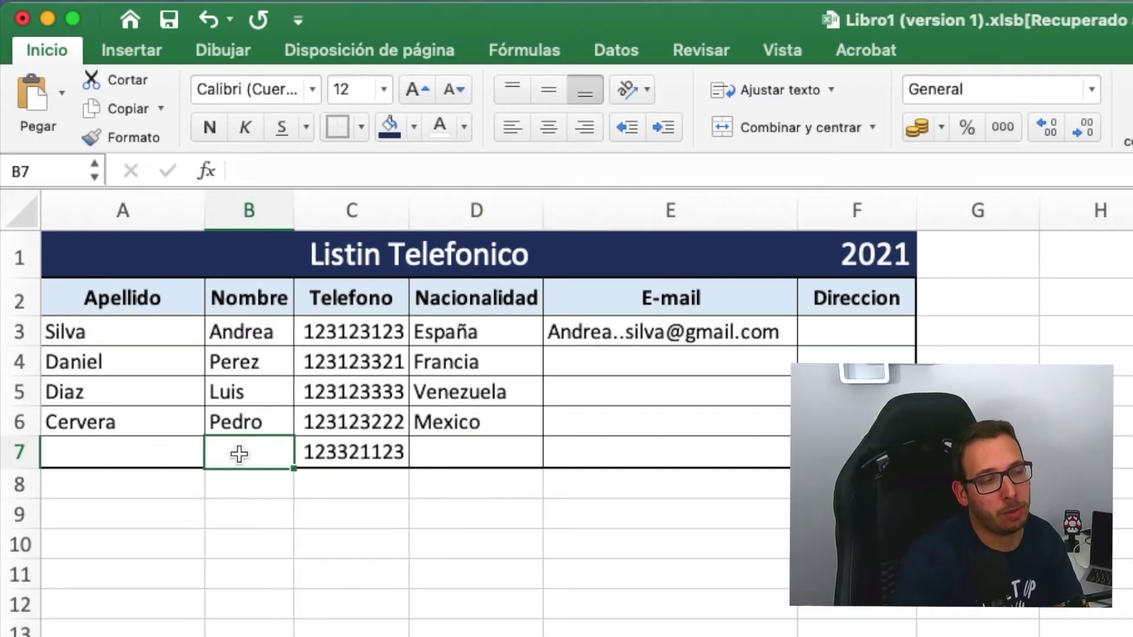
click(140, 456)
click(466, 452)
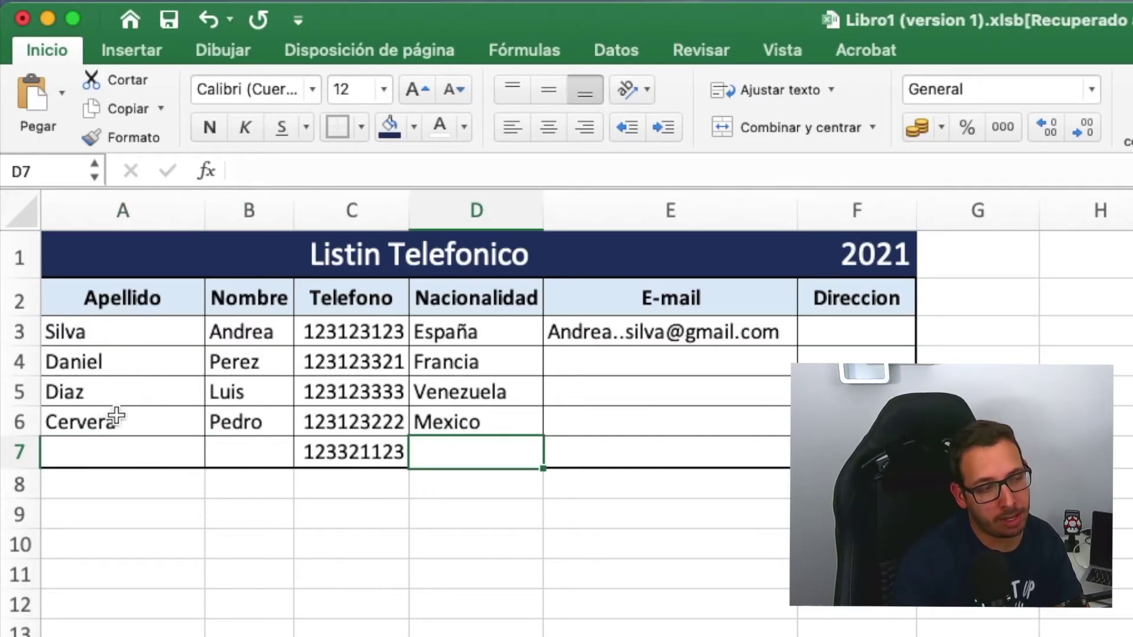
drag(117, 420, 120, 451)
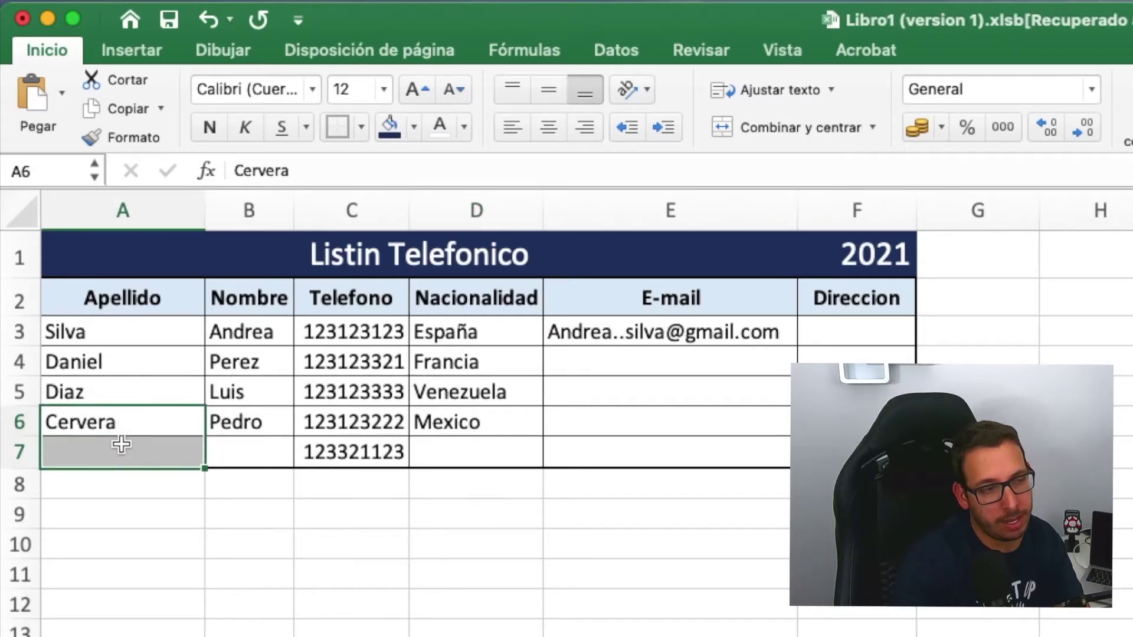
- Merge the last contact's surname, first name and Mexico cells each across rows 6–7
click(760, 124)
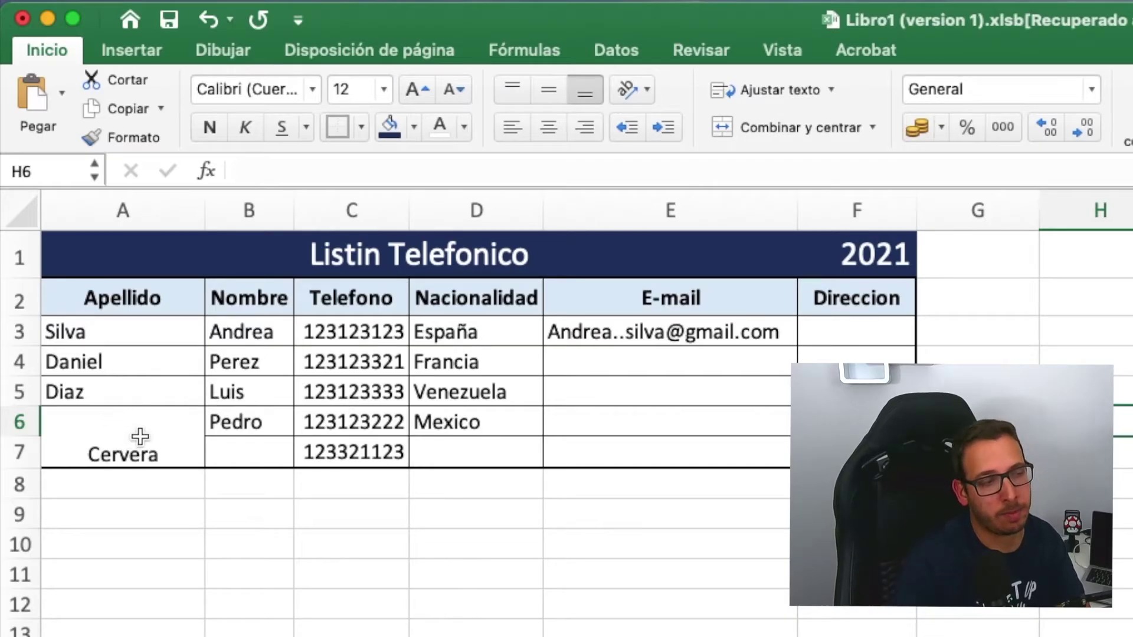
drag(246, 425, 248, 454)
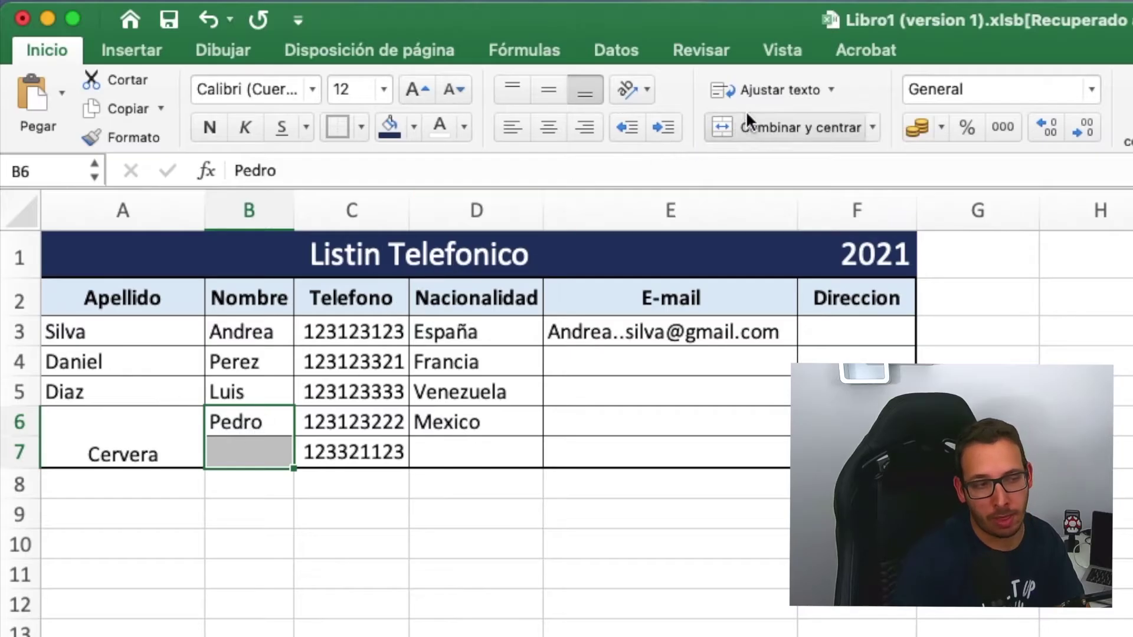
click(772, 123)
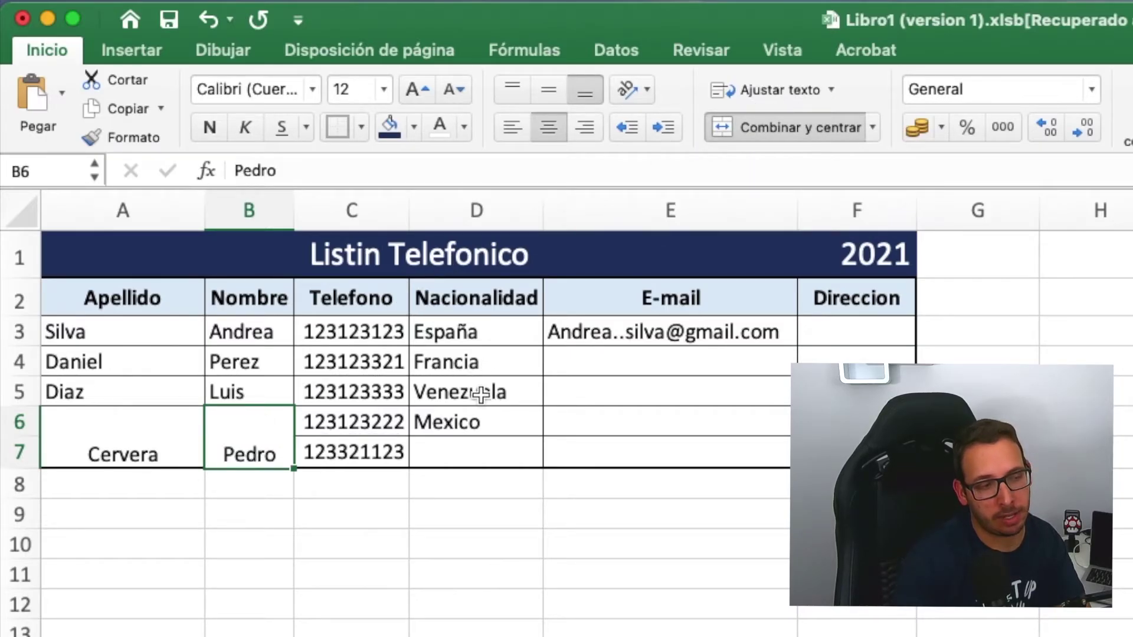
drag(478, 423, 477, 442)
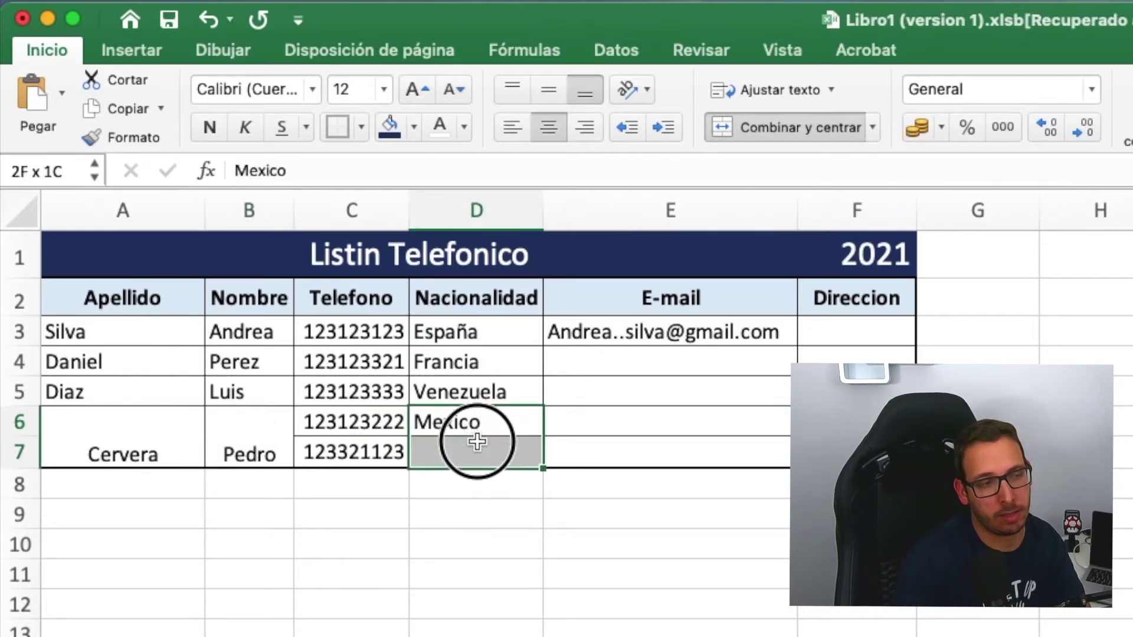
click(797, 121)
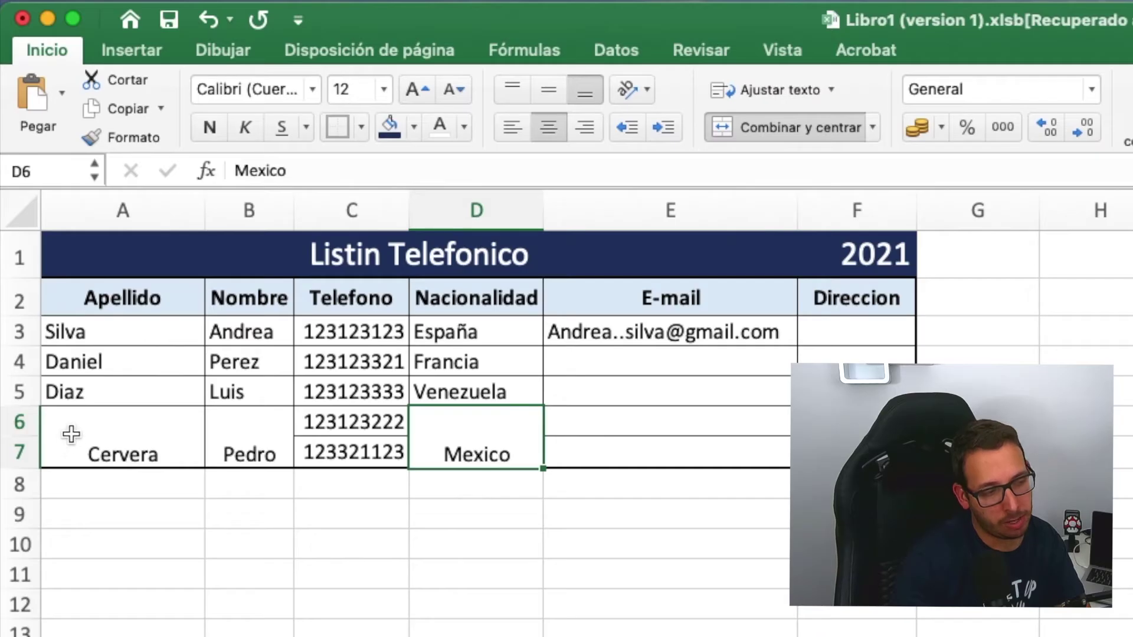
- Centre the last entry A6:D7 horizontally and vertically
drag(106, 435, 501, 440)
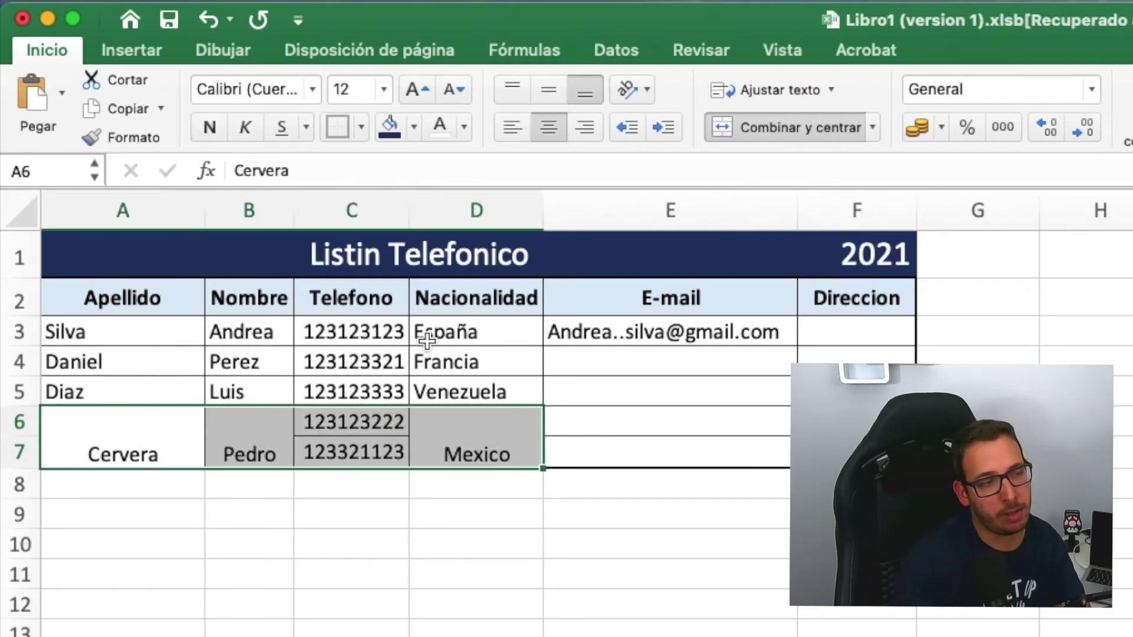
click(546, 124)
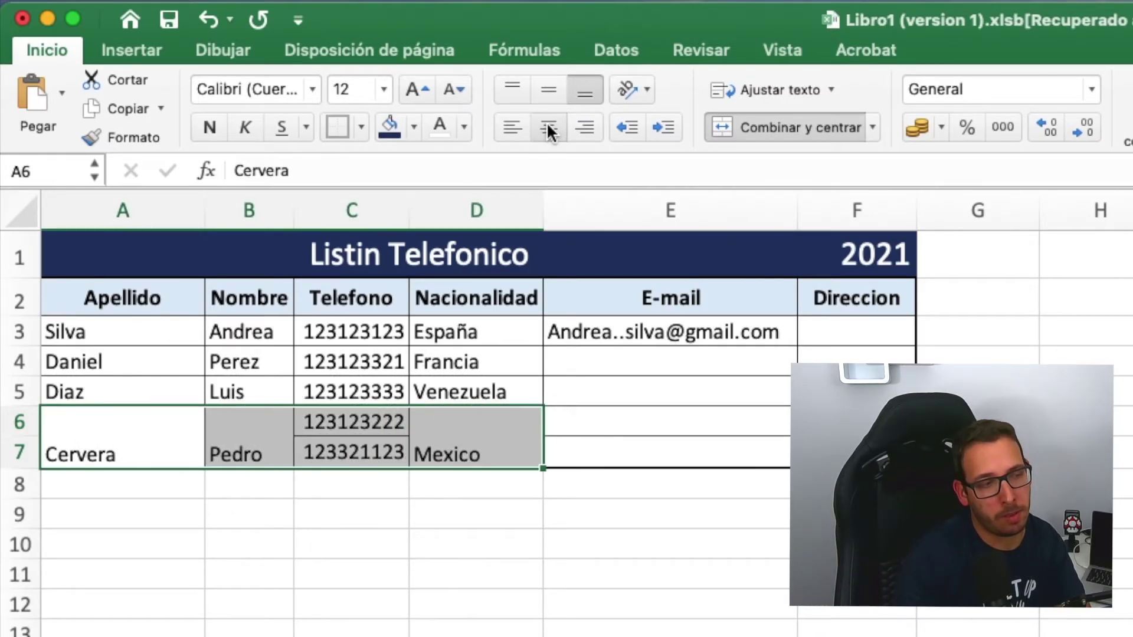
click(547, 125)
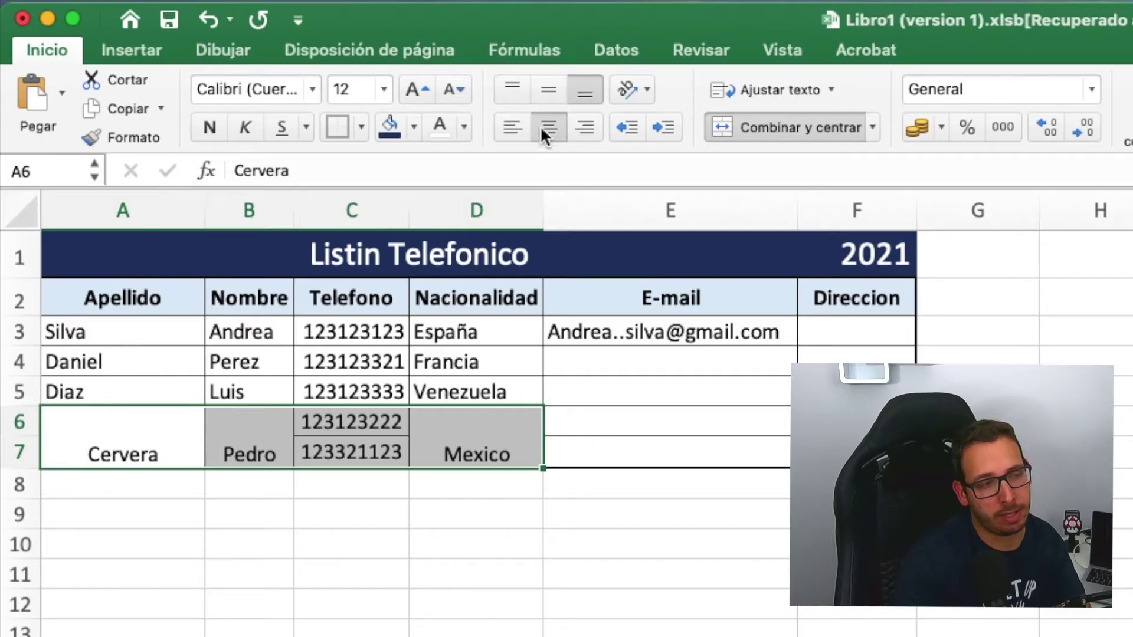
click(548, 92)
click(454, 599)
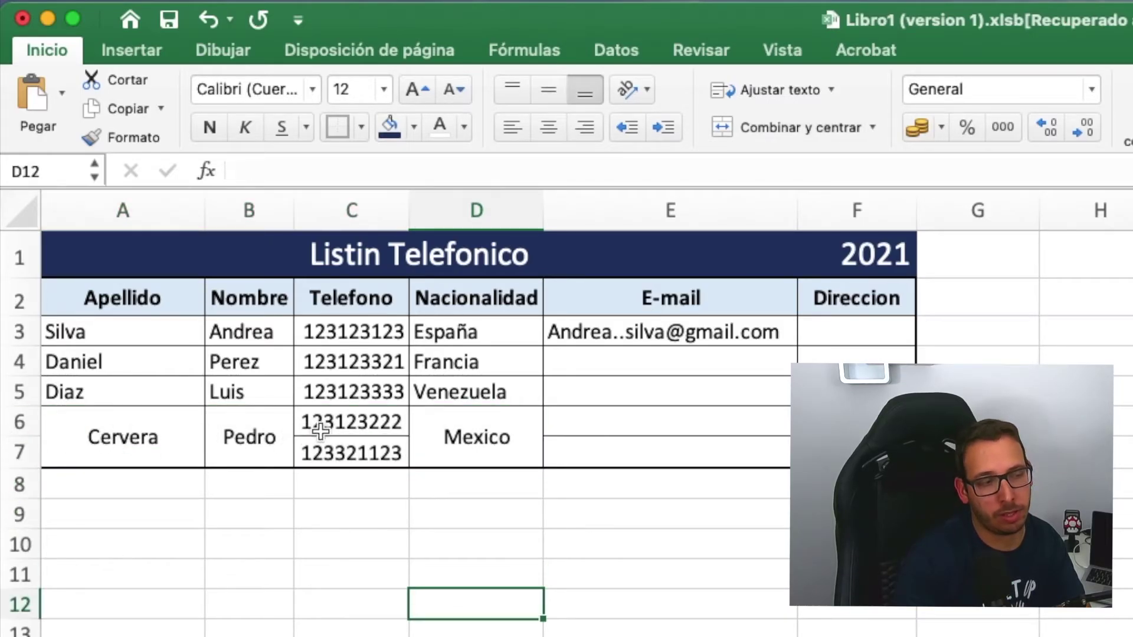
- Unmerge the Mexico cell D6:D7 and the surname and first-name cells A6:B7
click(459, 441)
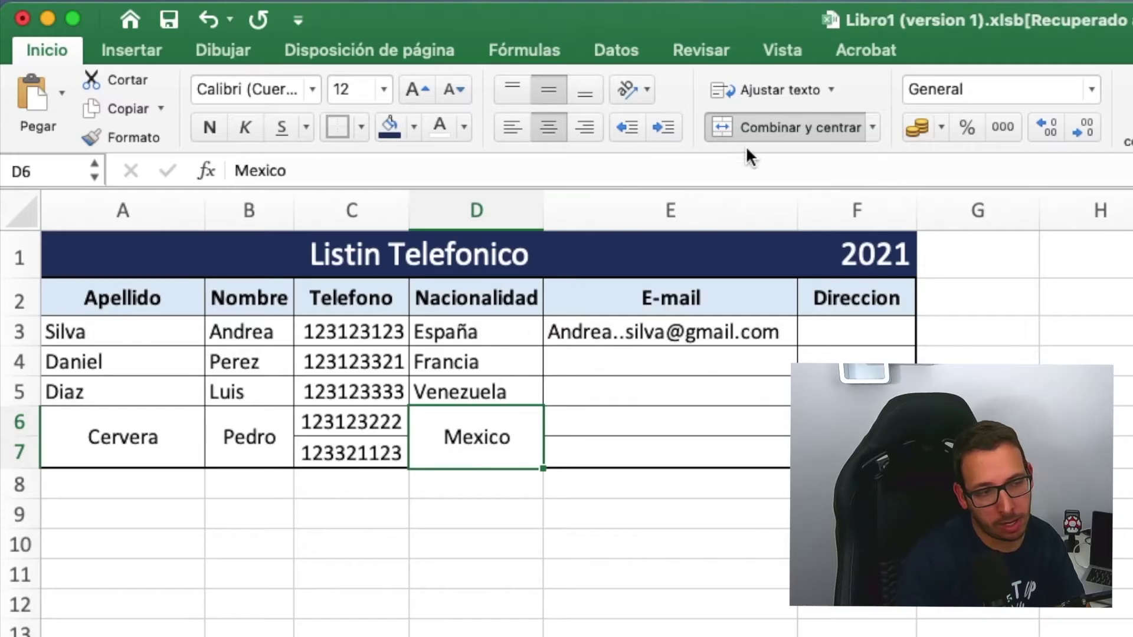
click(782, 125)
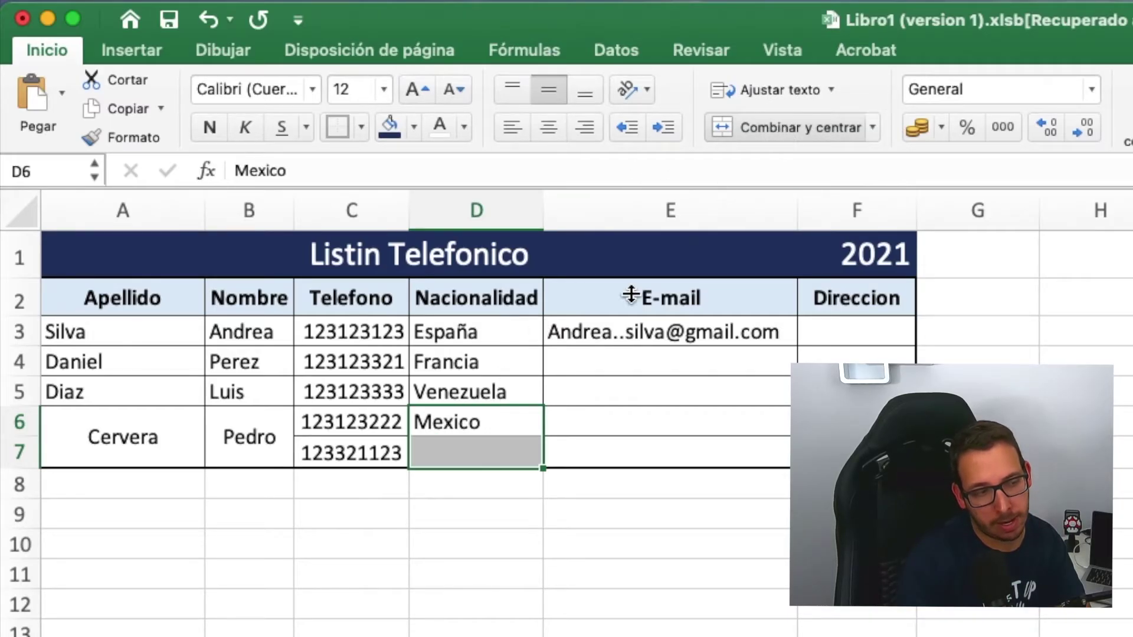
click(439, 552)
drag(239, 436, 151, 431)
click(784, 124)
click(233, 607)
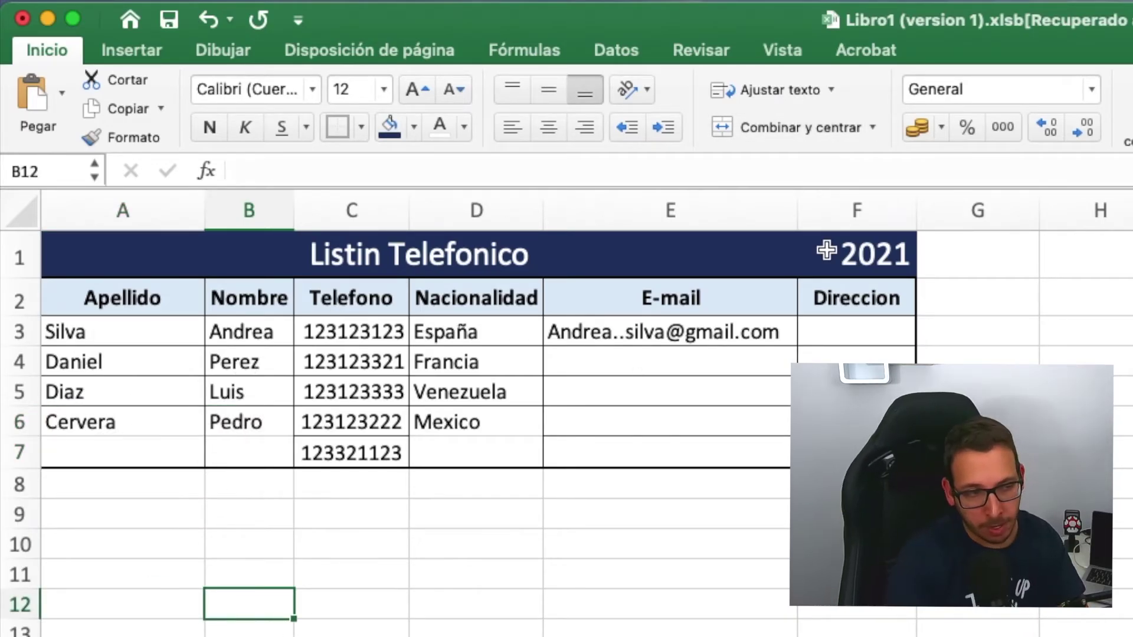
- Enter the first contact's street address in Direccion cell F3
click(879, 333)
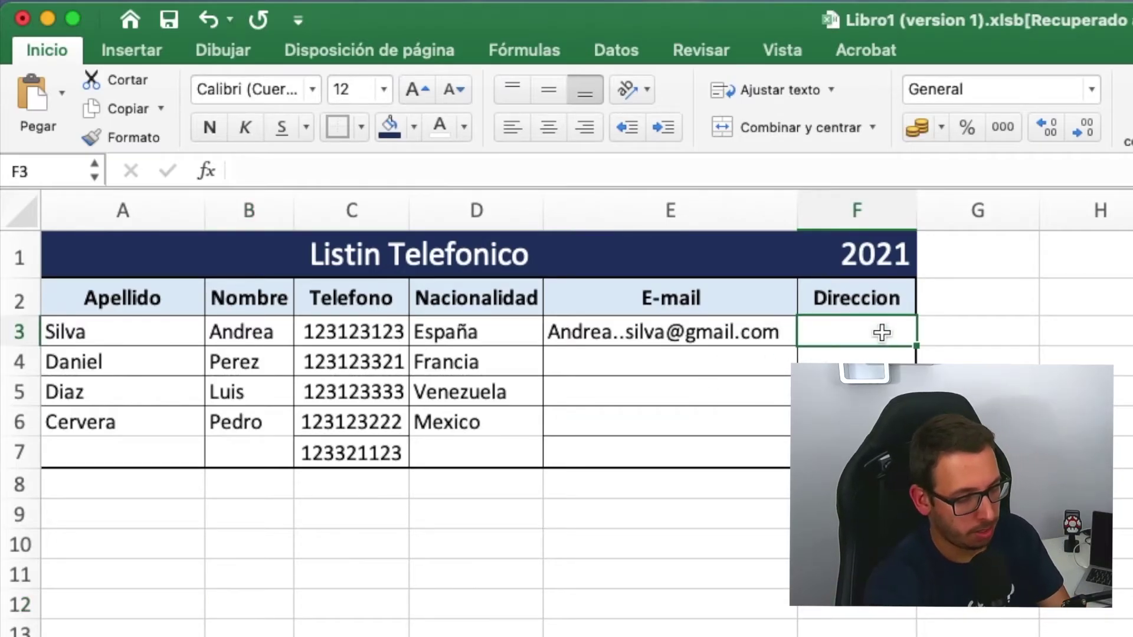
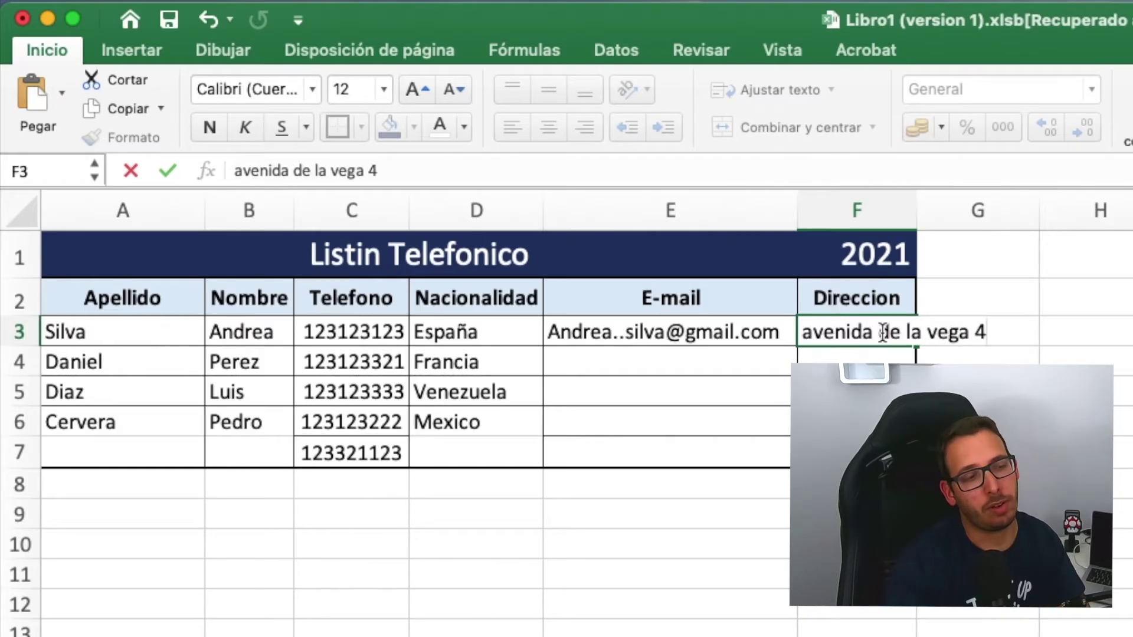
key(Return)
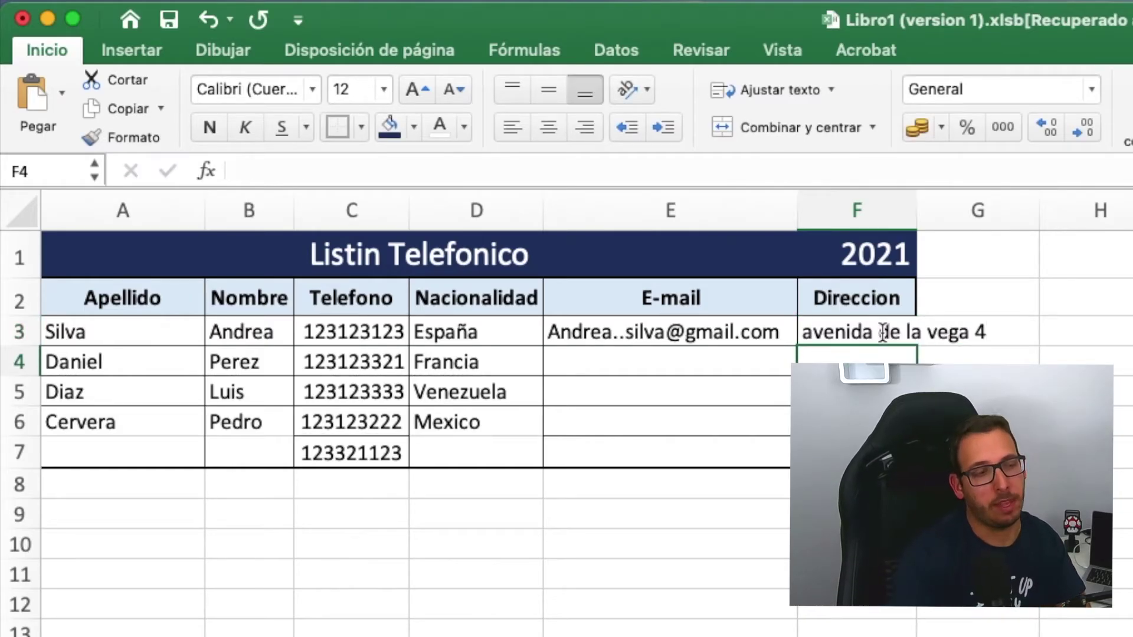
key(ctrl+End)
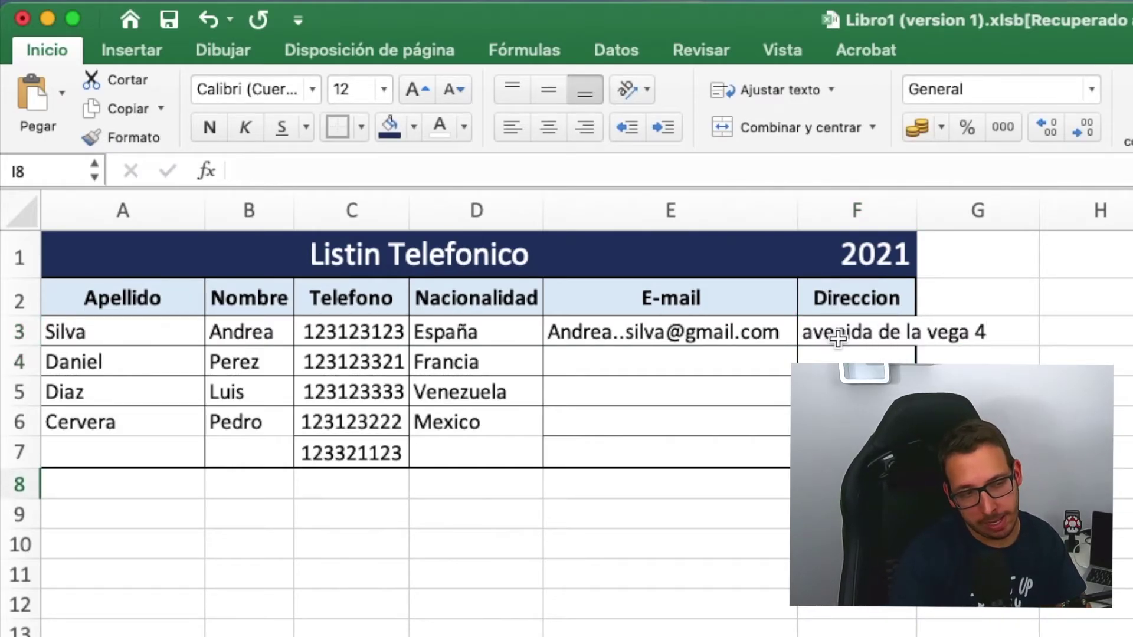
click(837, 334)
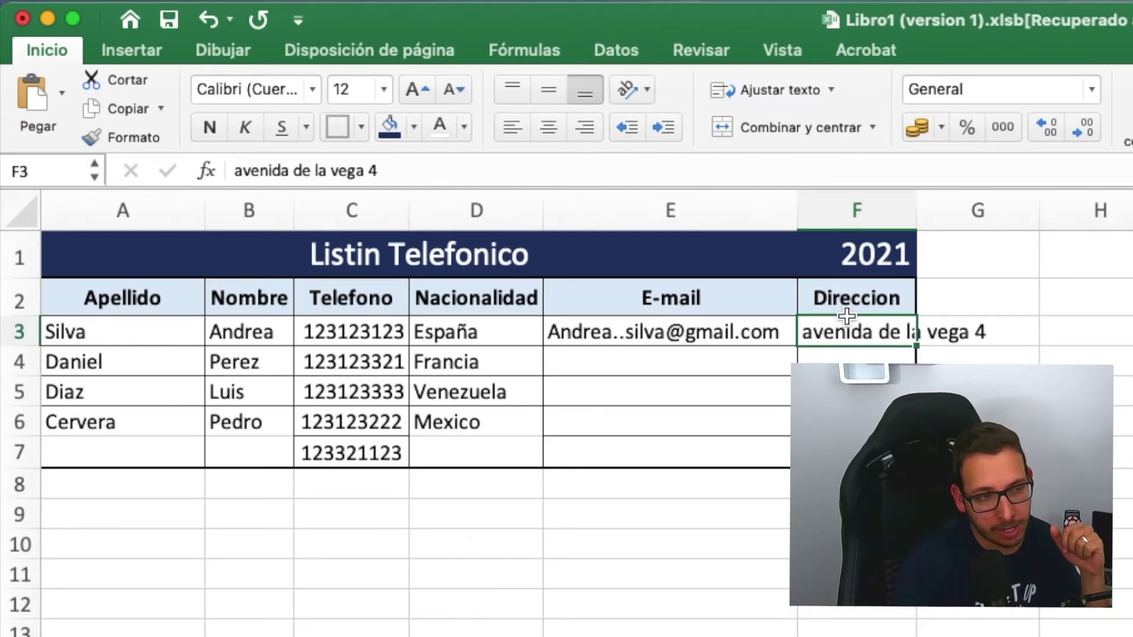
- Apply Ajustar texto to F3, undo it, then reapply it so the address wraps onto two lines
click(829, 89)
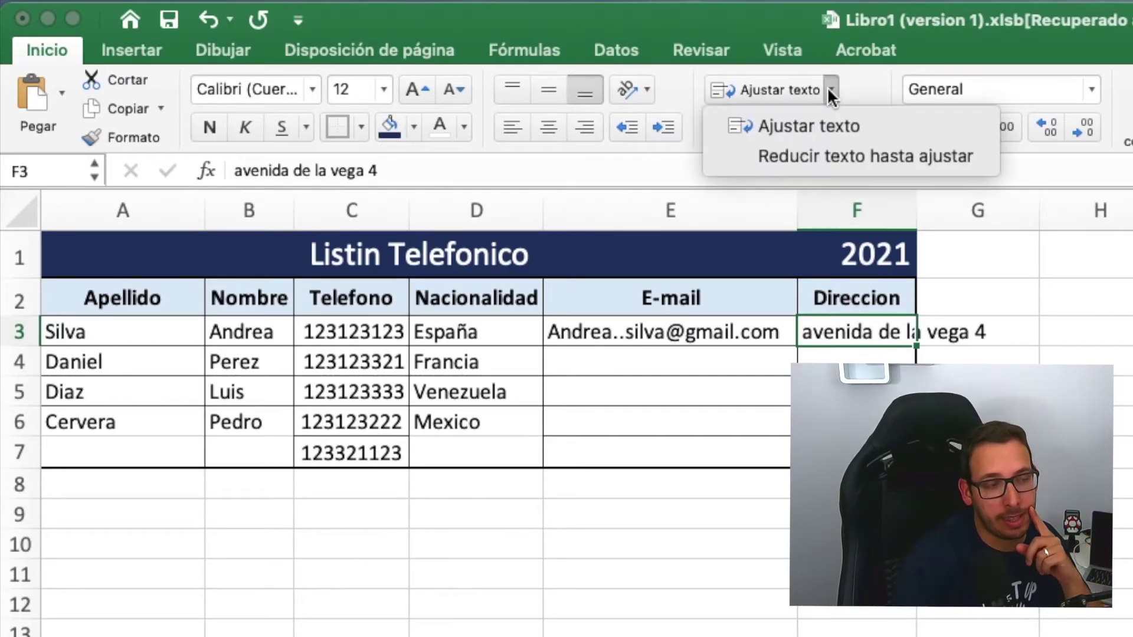
click(854, 125)
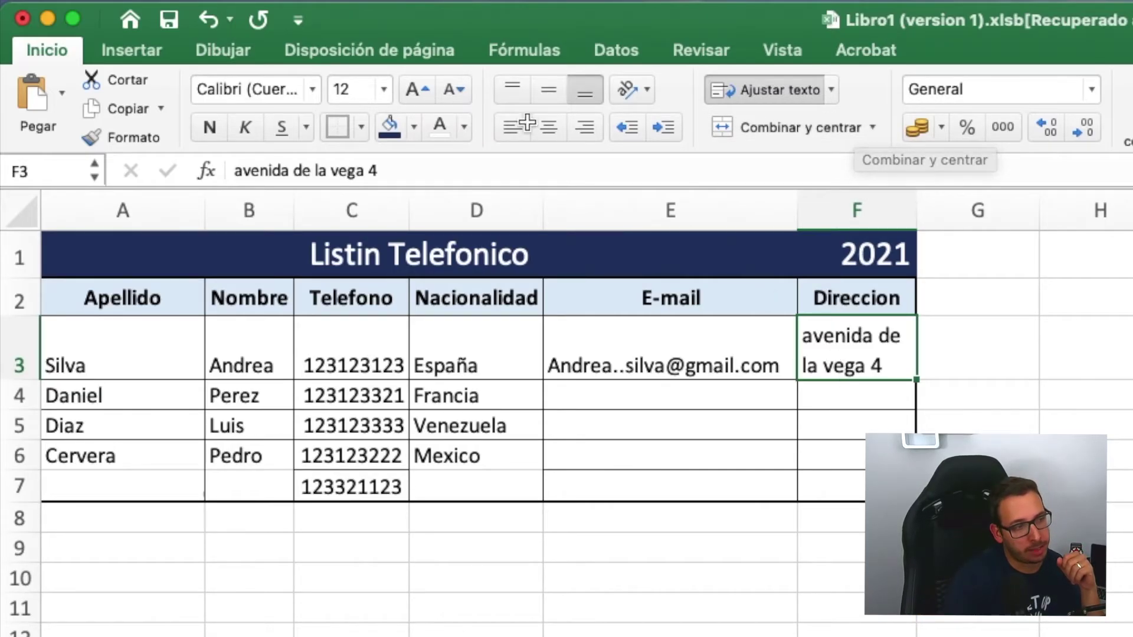
click(203, 20)
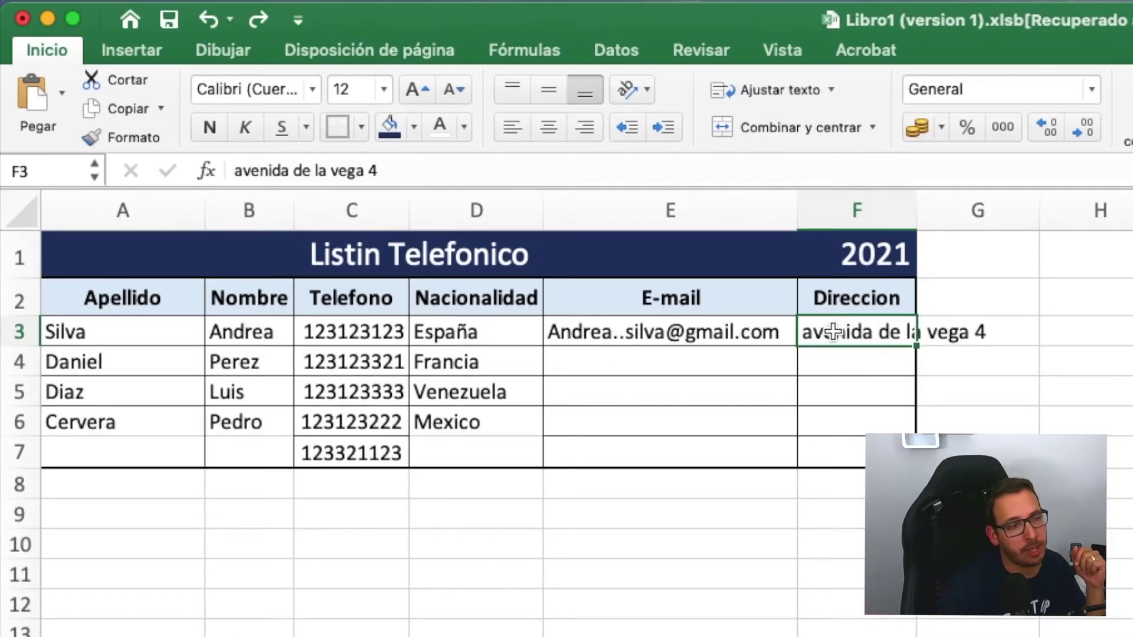
click(832, 88)
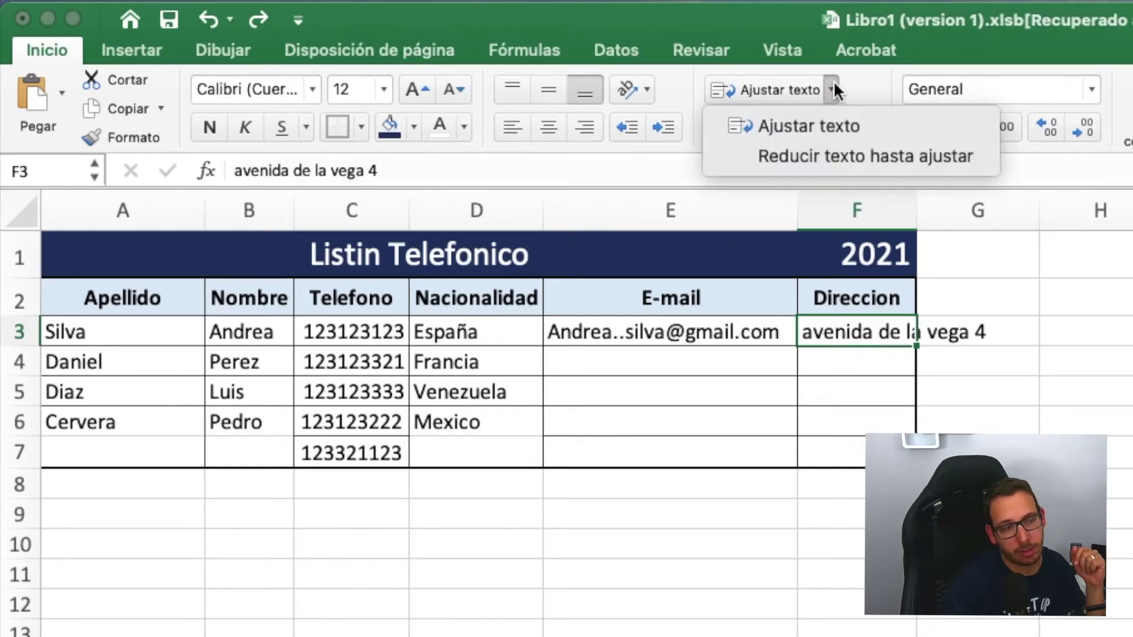
click(808, 126)
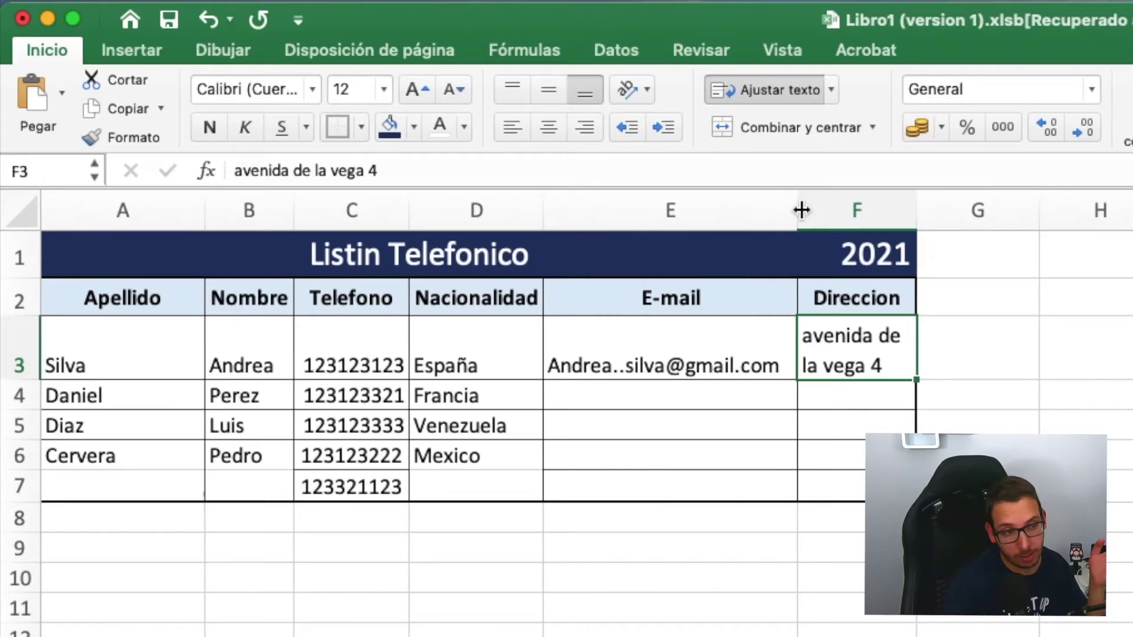
double_click(897, 365)
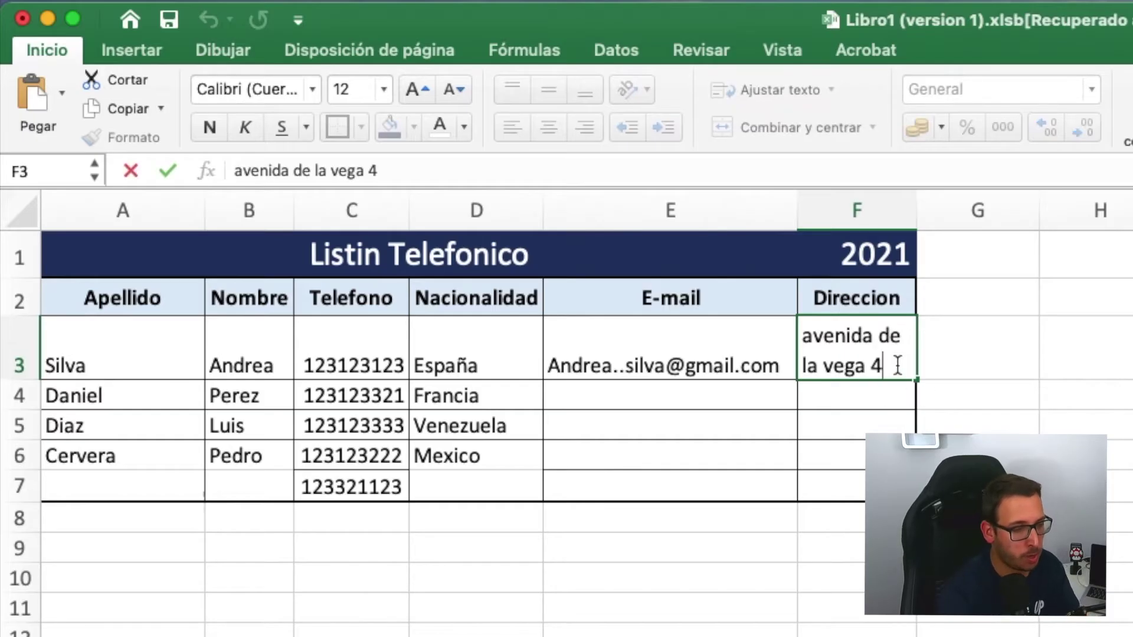
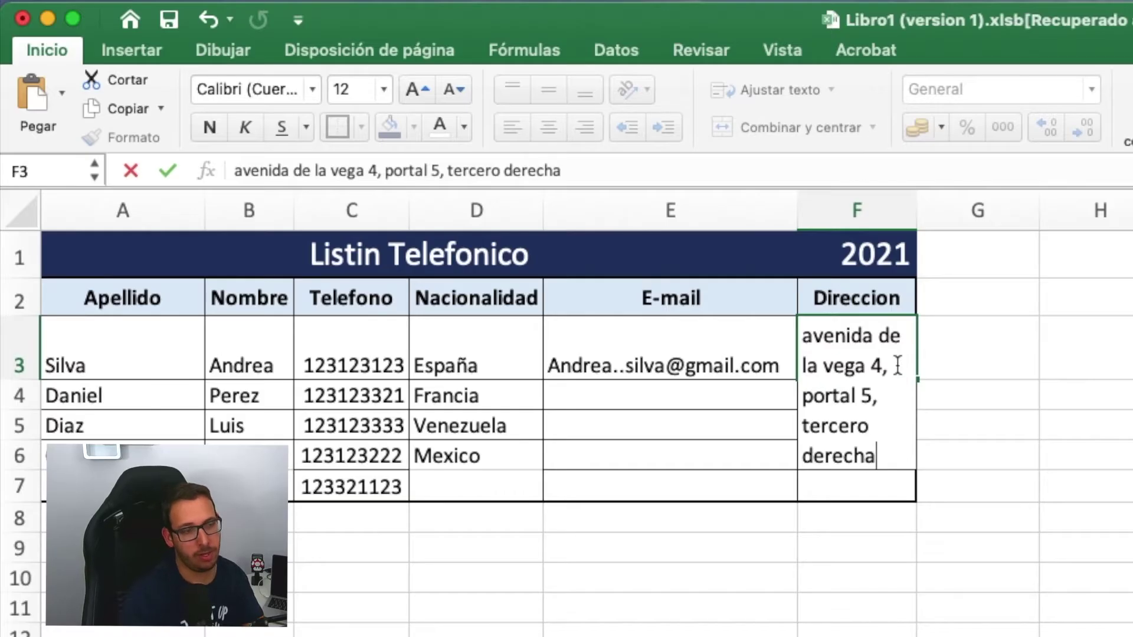
- Append the portal number and floor details to the F3 address
key(Return)
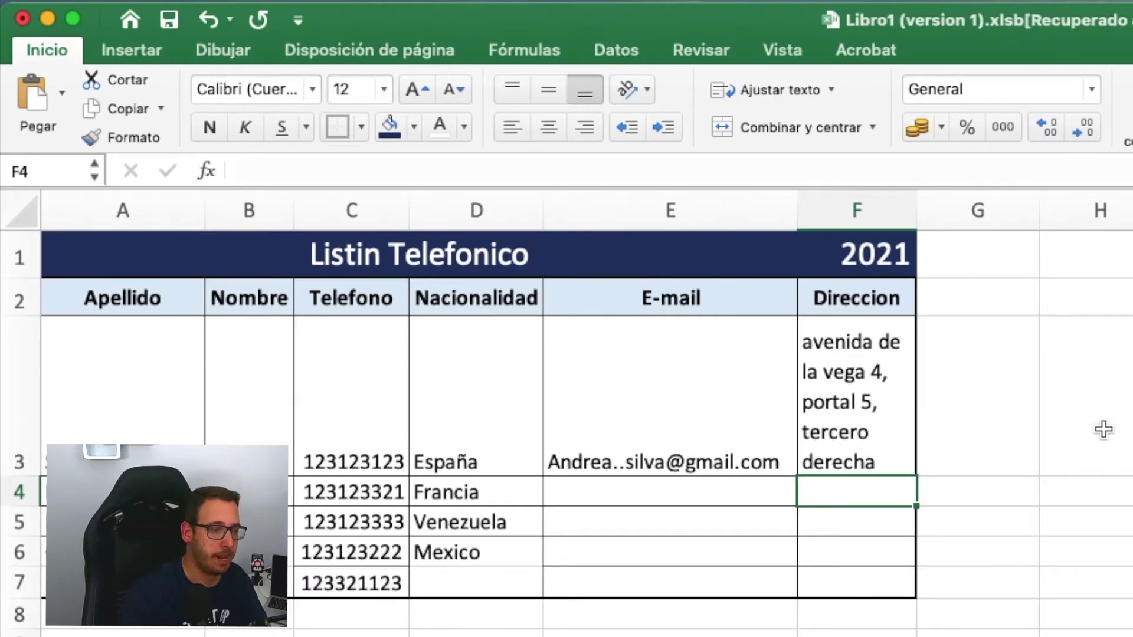
click(858, 435)
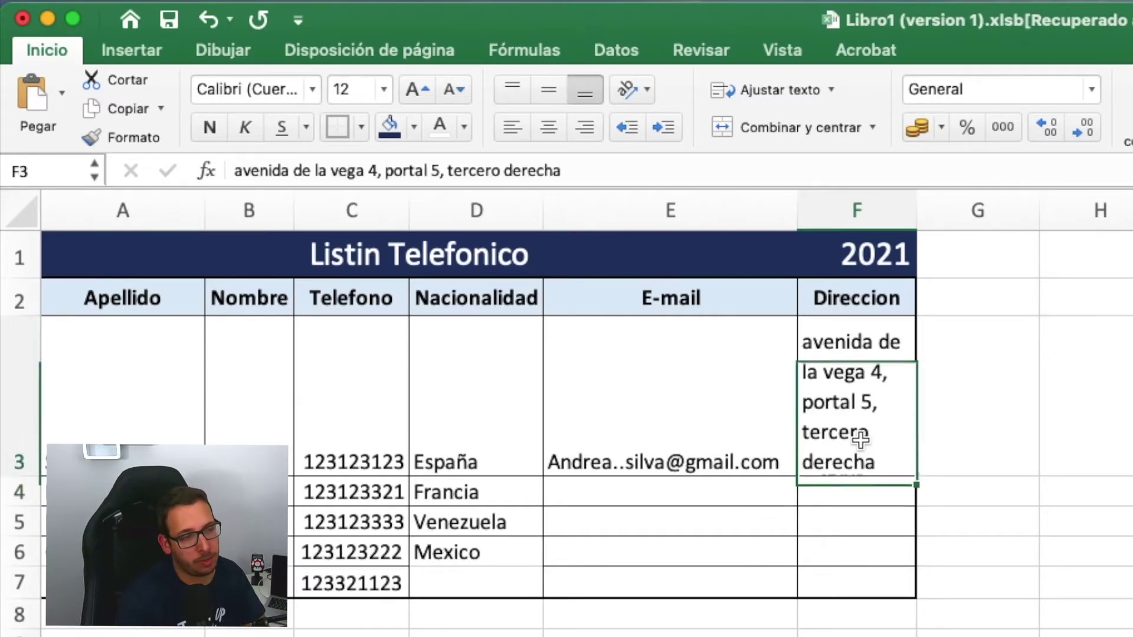
- Try Reducir texto hasta ajustar on F3, then remove it and Ajustar texto, leaving one unwrapped line
click(832, 89)
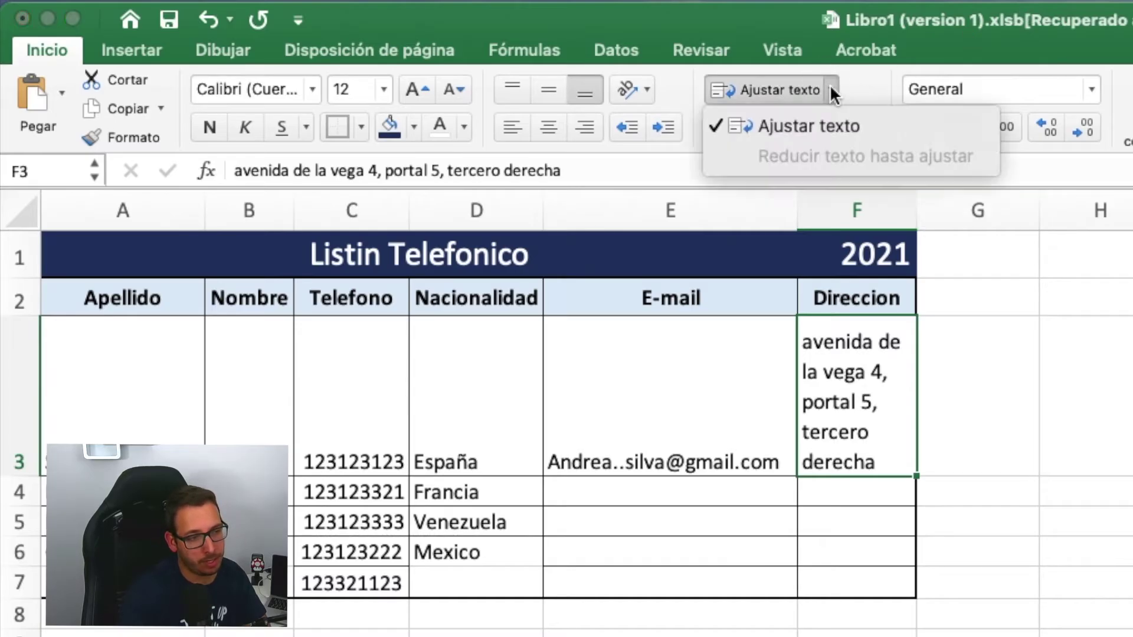
click(804, 126)
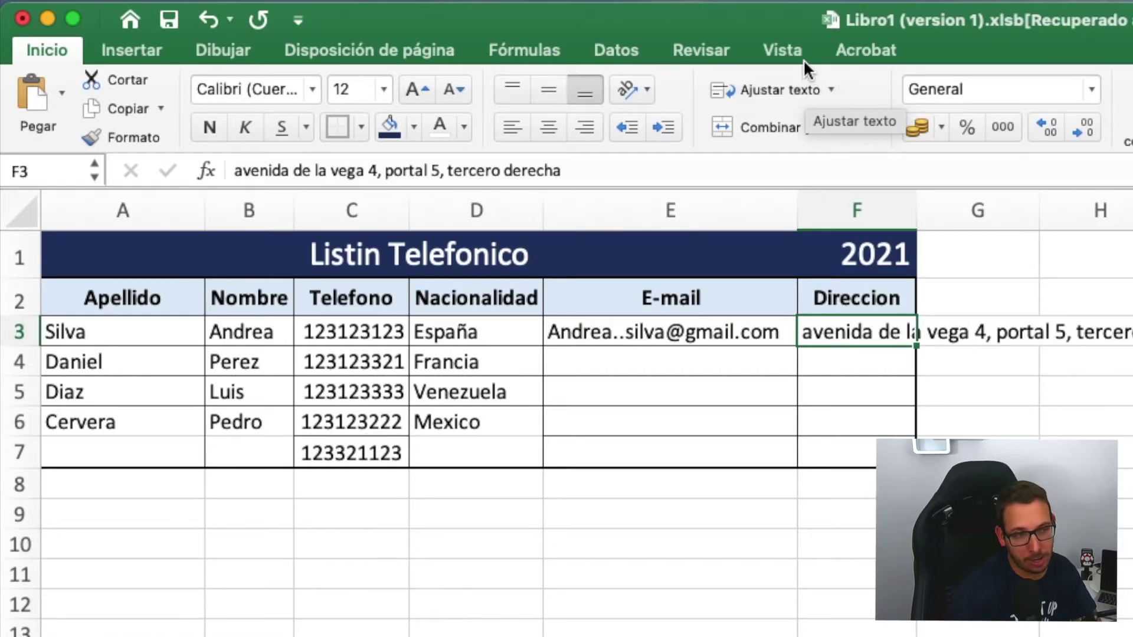
click(830, 89)
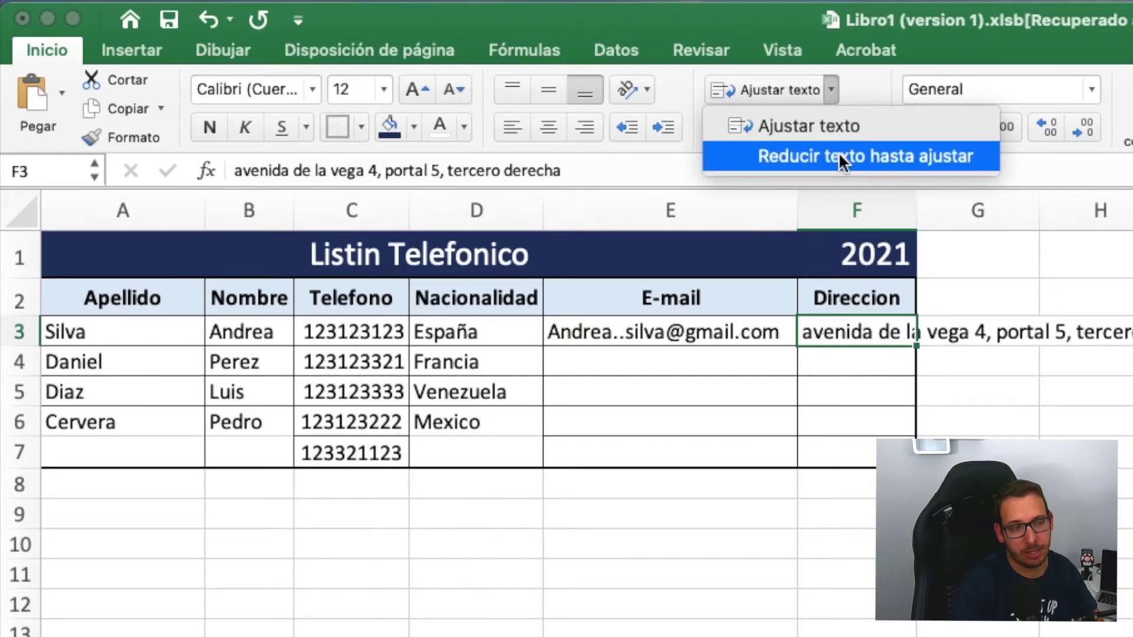
click(841, 161)
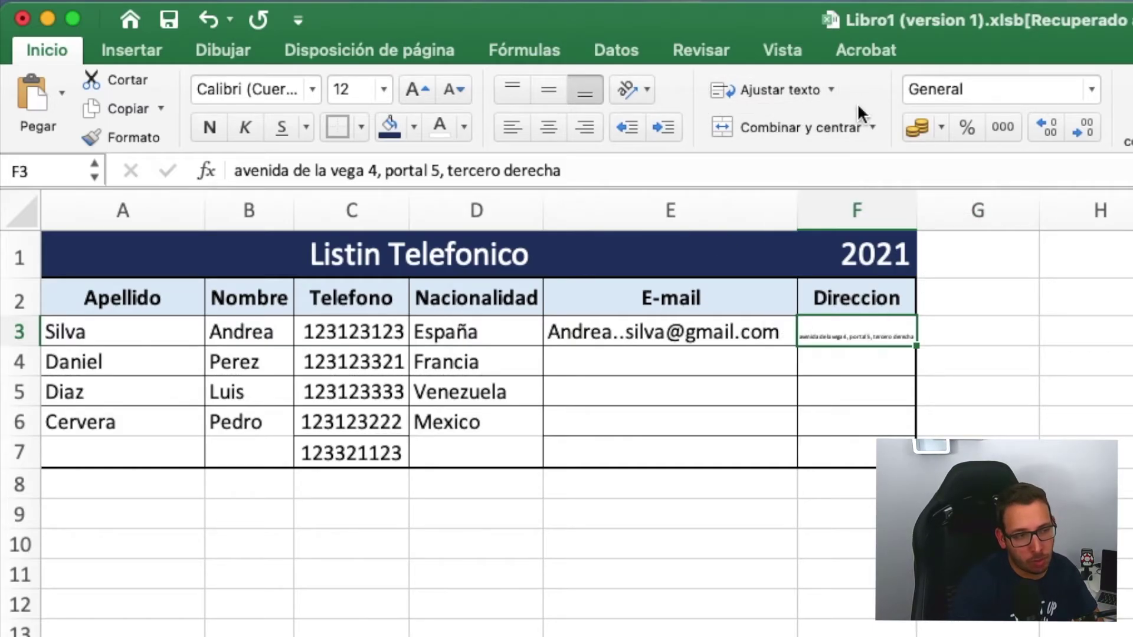
click(832, 90)
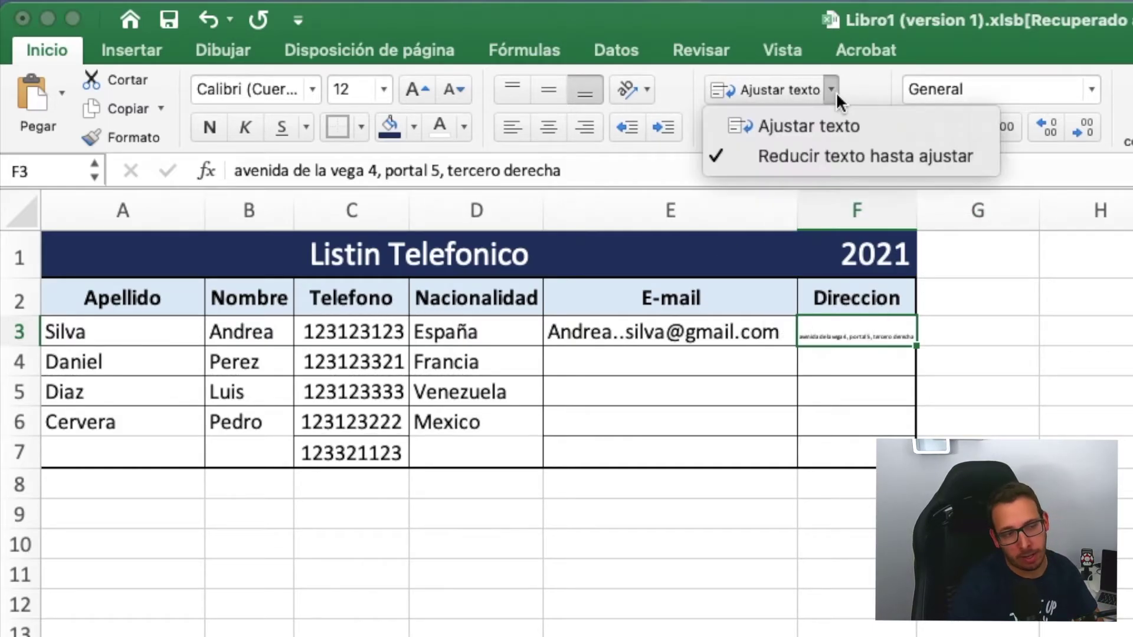
click(833, 157)
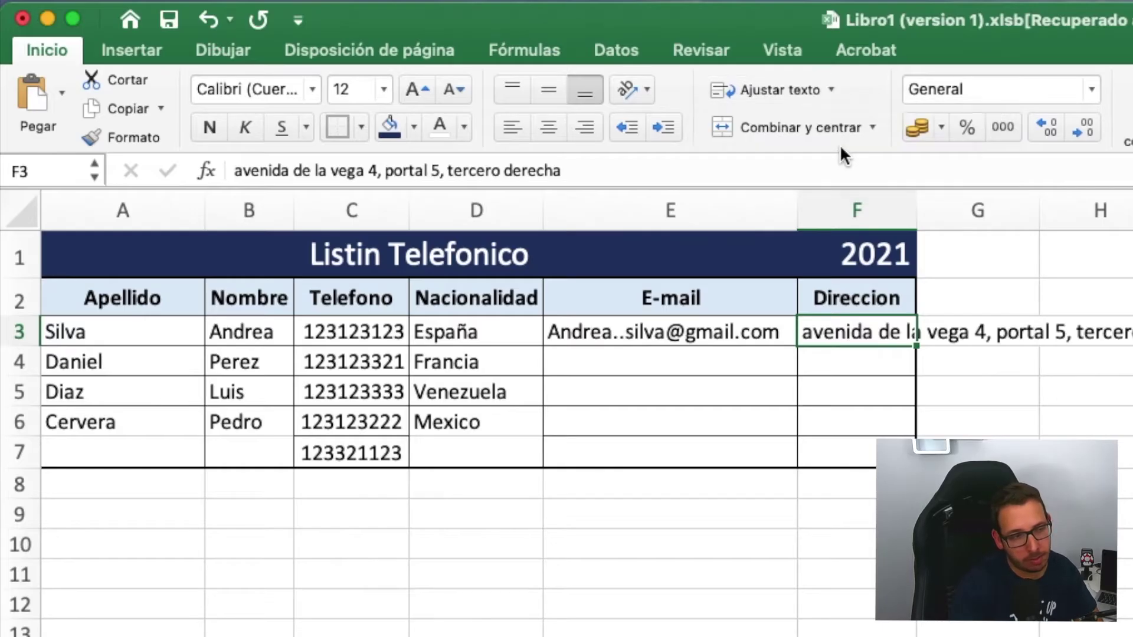
click(832, 86)
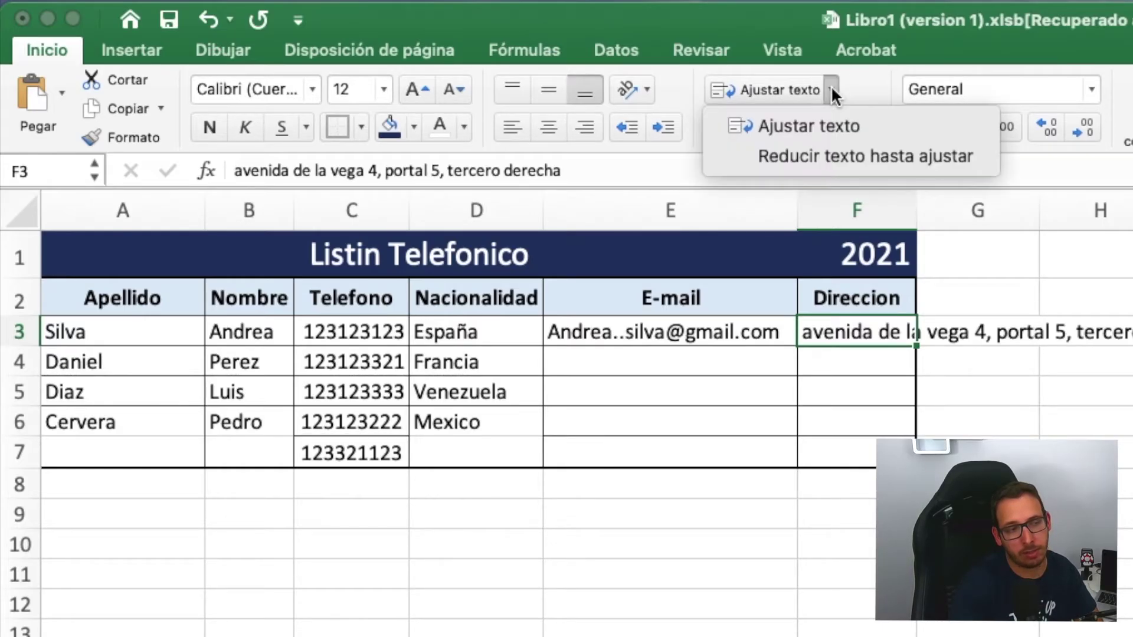
click(832, 123)
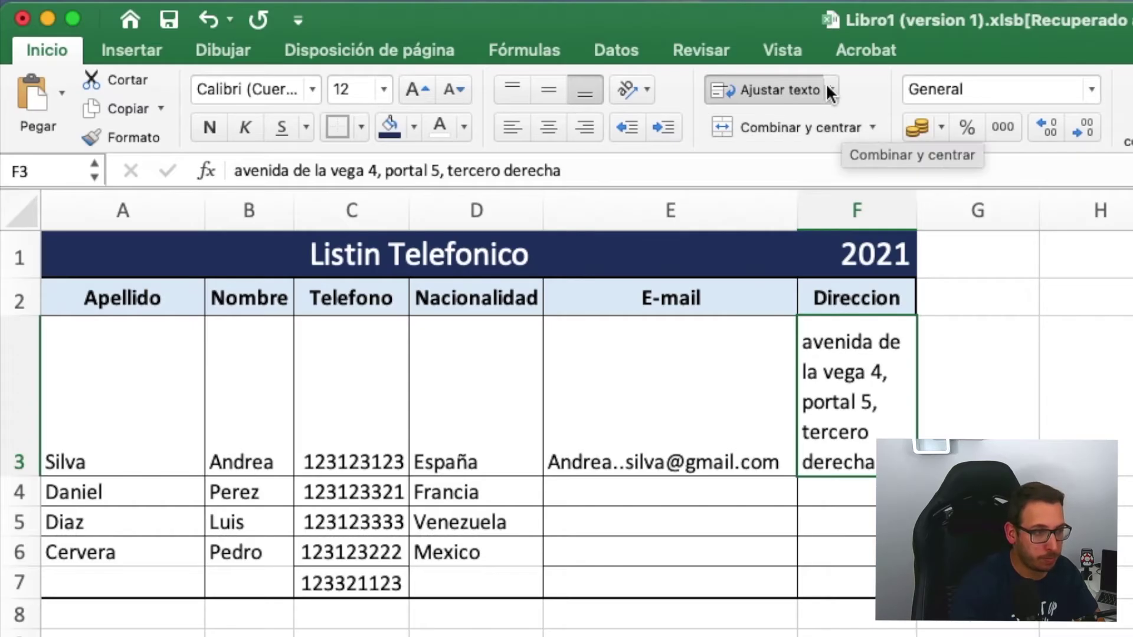
click(831, 90)
click(836, 124)
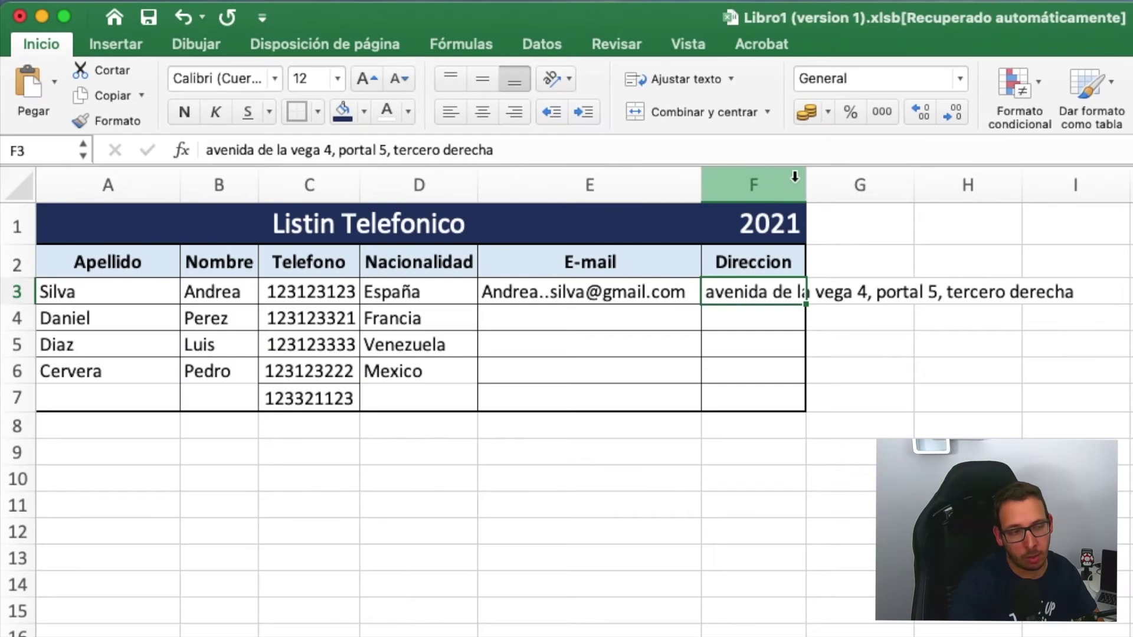
- Auto-fit column F's width to the full address, then select cell A10
double_click(915, 208)
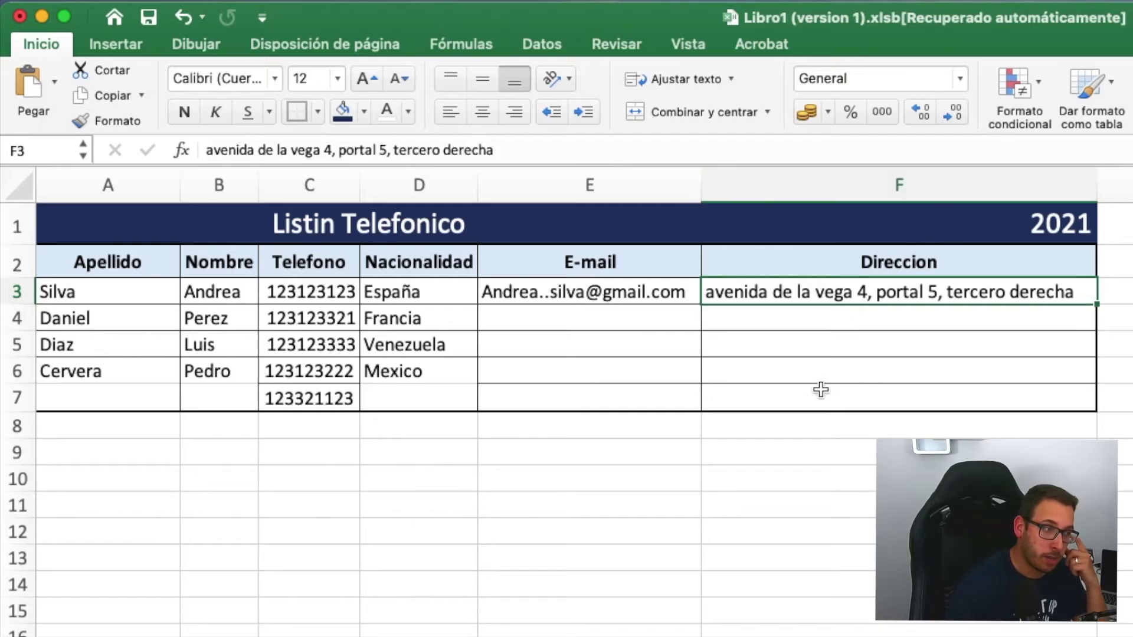
click(804, 401)
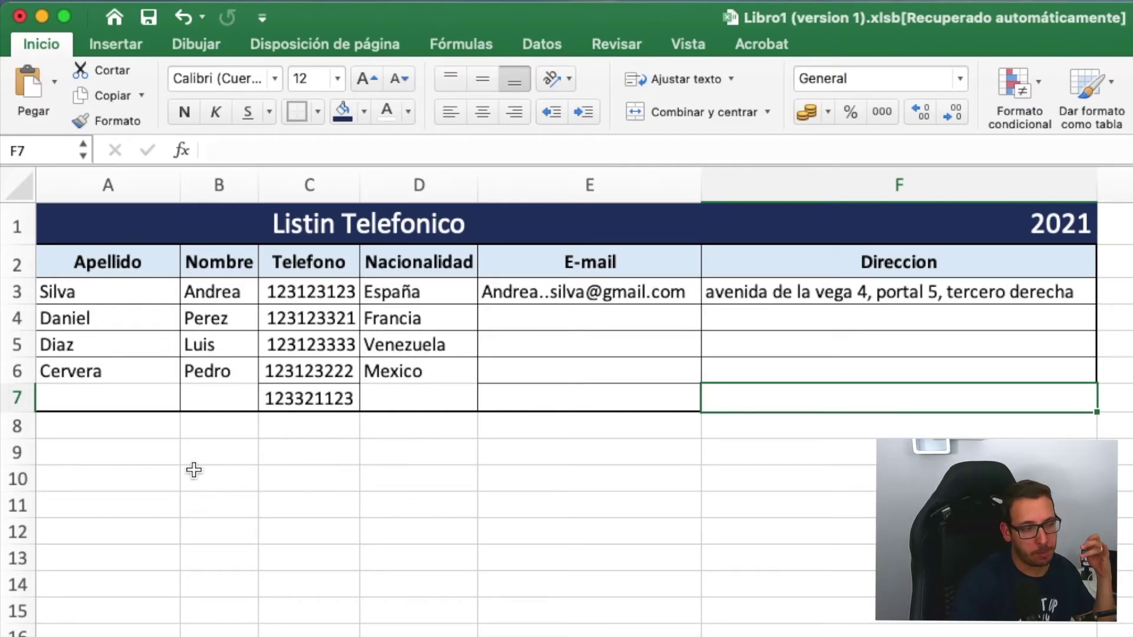
click(71, 478)
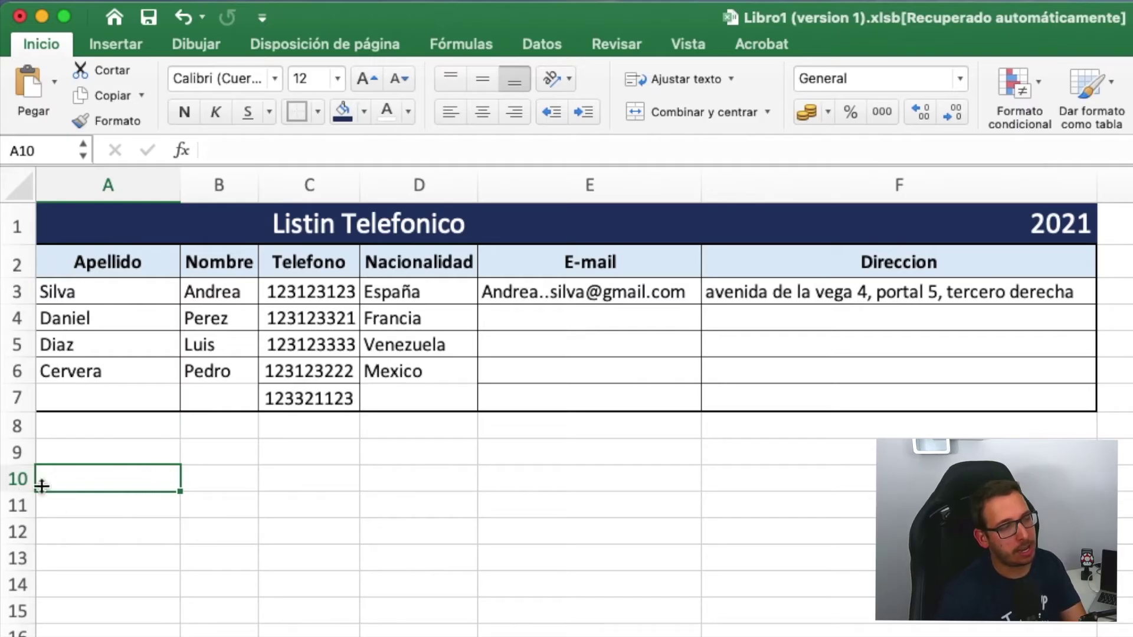
- Enter the title 'Lista del super' in A10 and headers Producto and Cantidad in A11:B11
click(112, 481)
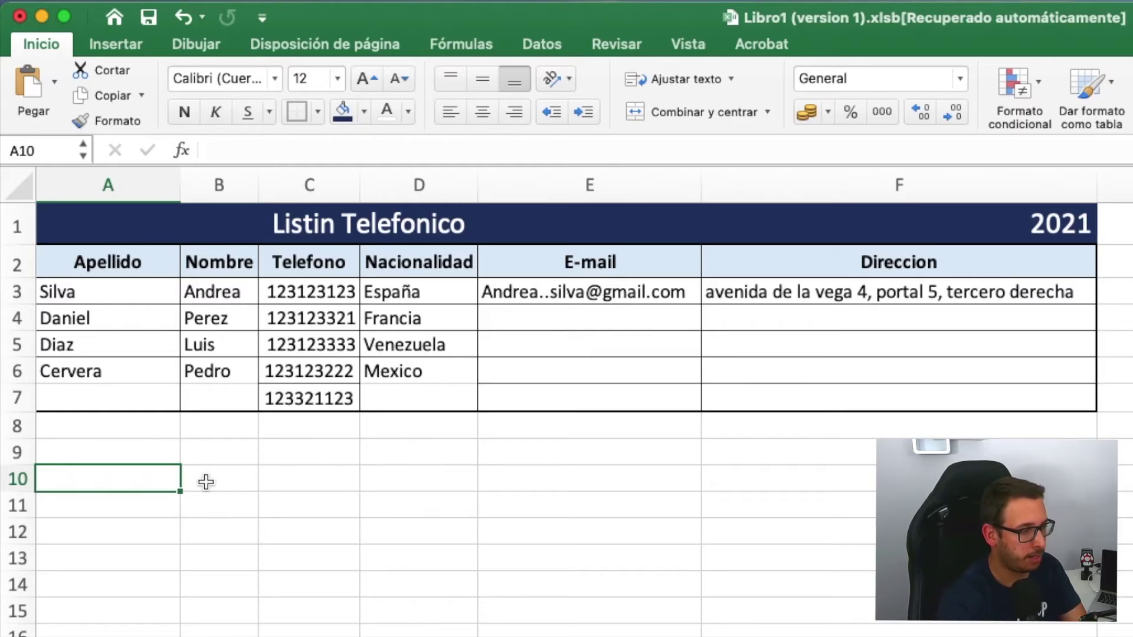
text(Lista del su)
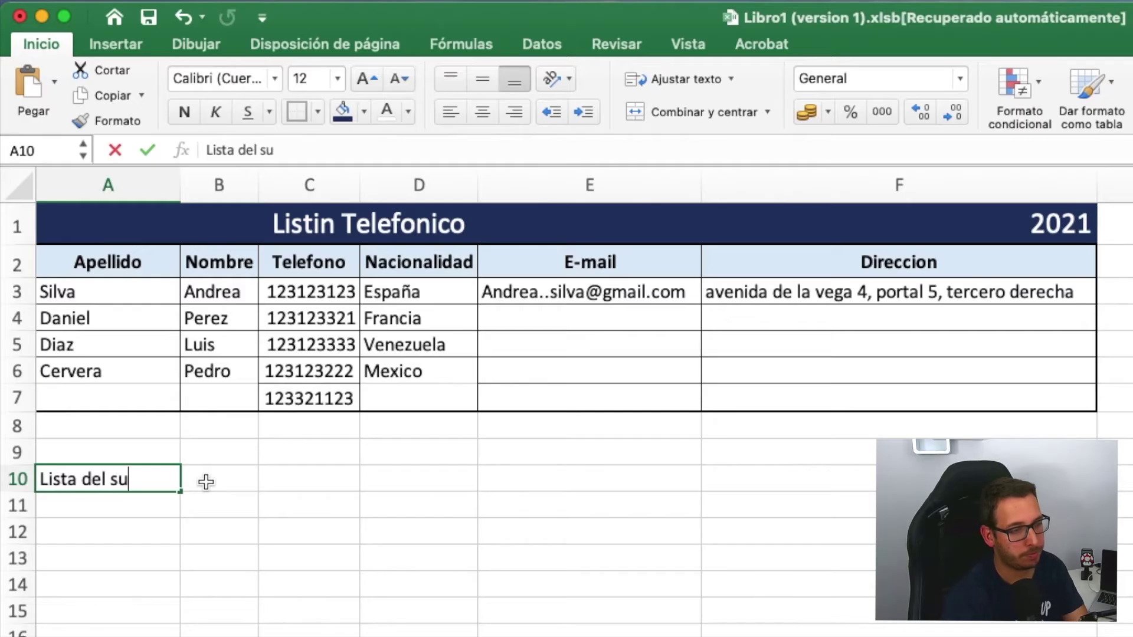
text(per)
key(Return)
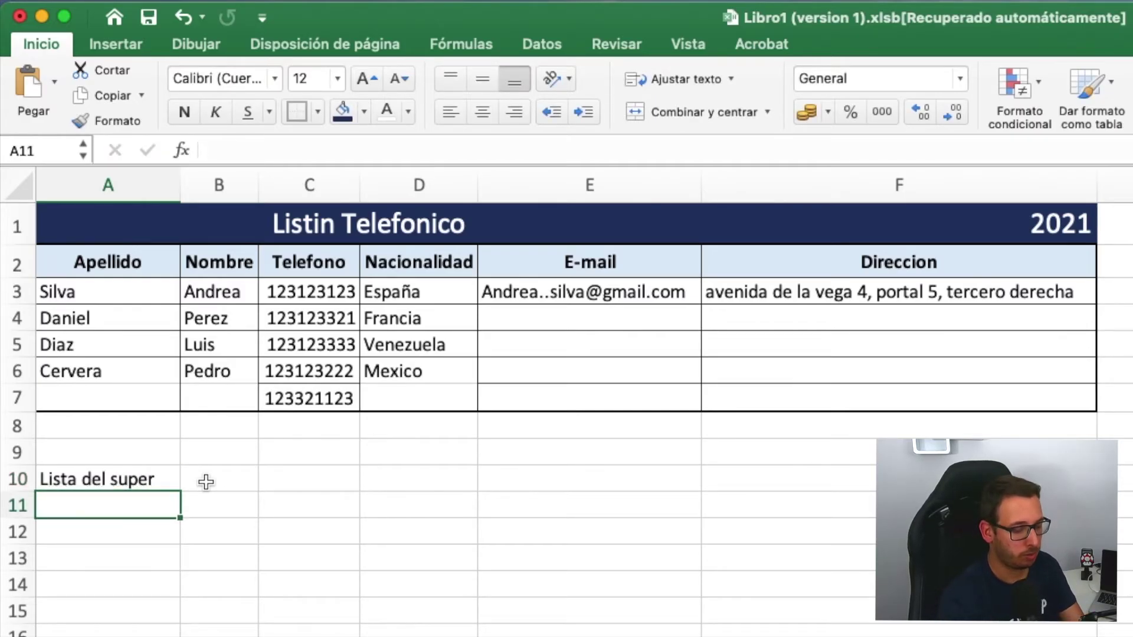
text(Producto)
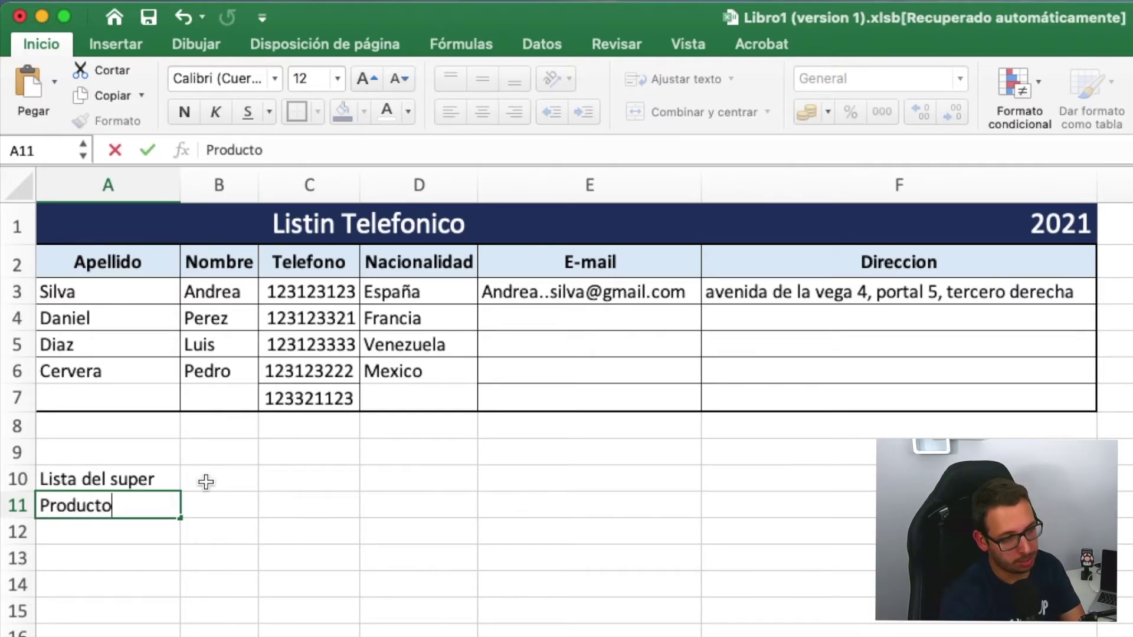
key(Tab)
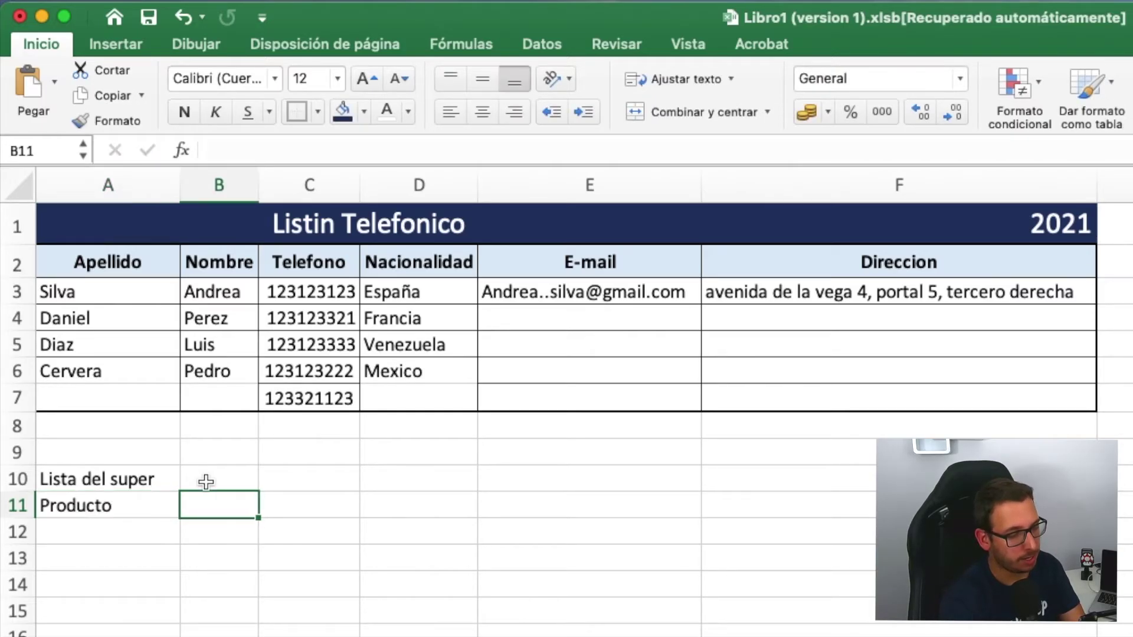
text(Cantidad)
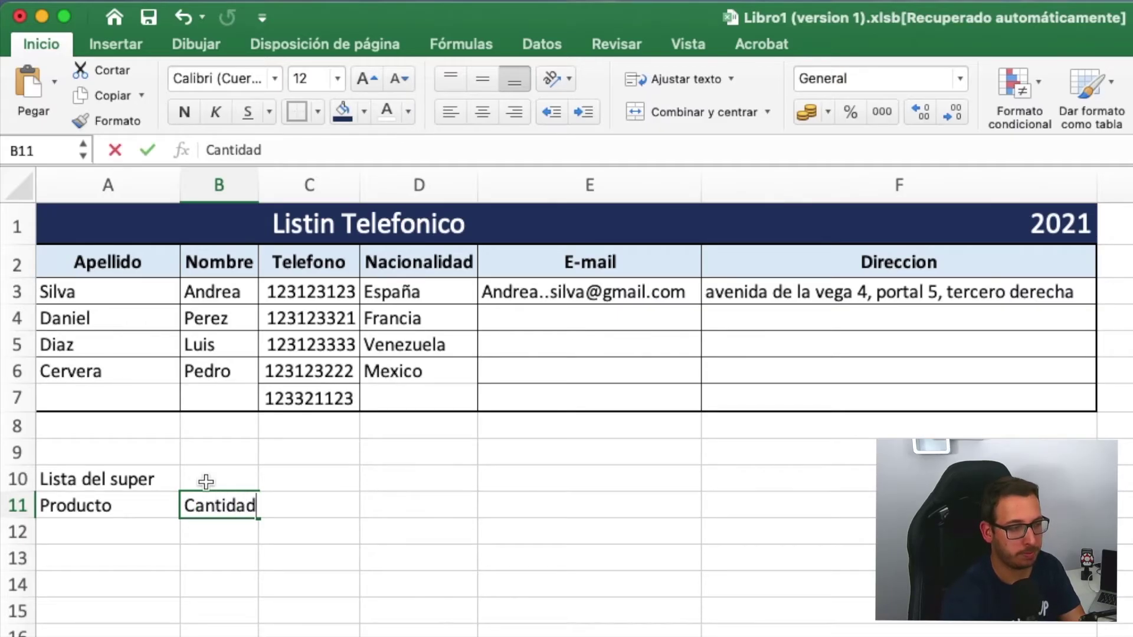
key(Return)
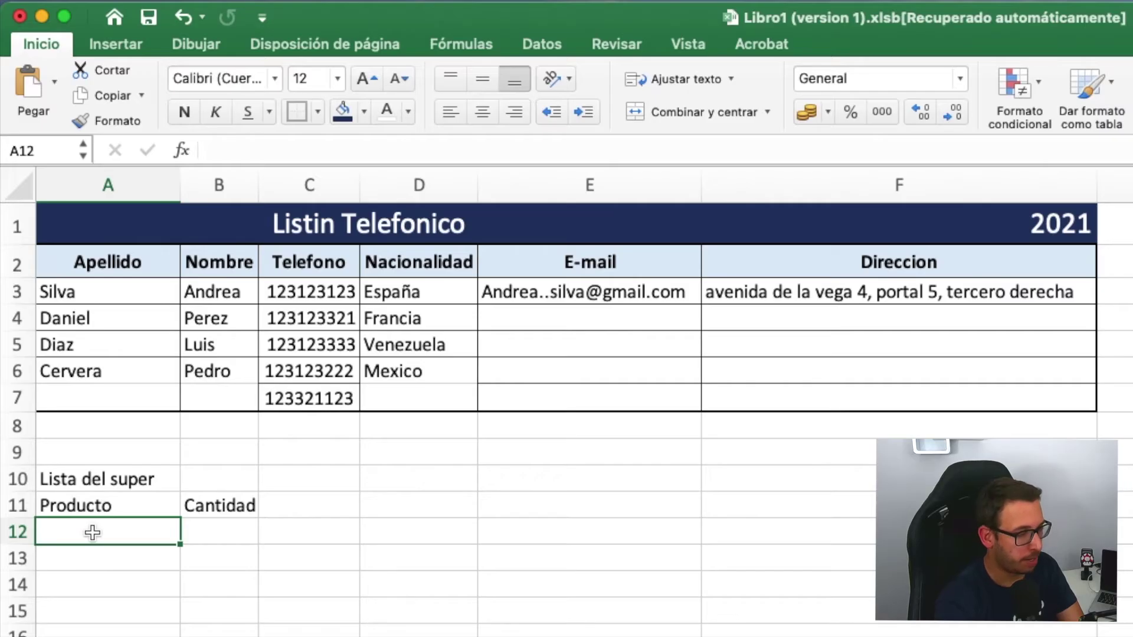
- List Barra de pan, Brick de Leche, Manzana and Aguacate in A12:A15
text(Barr)
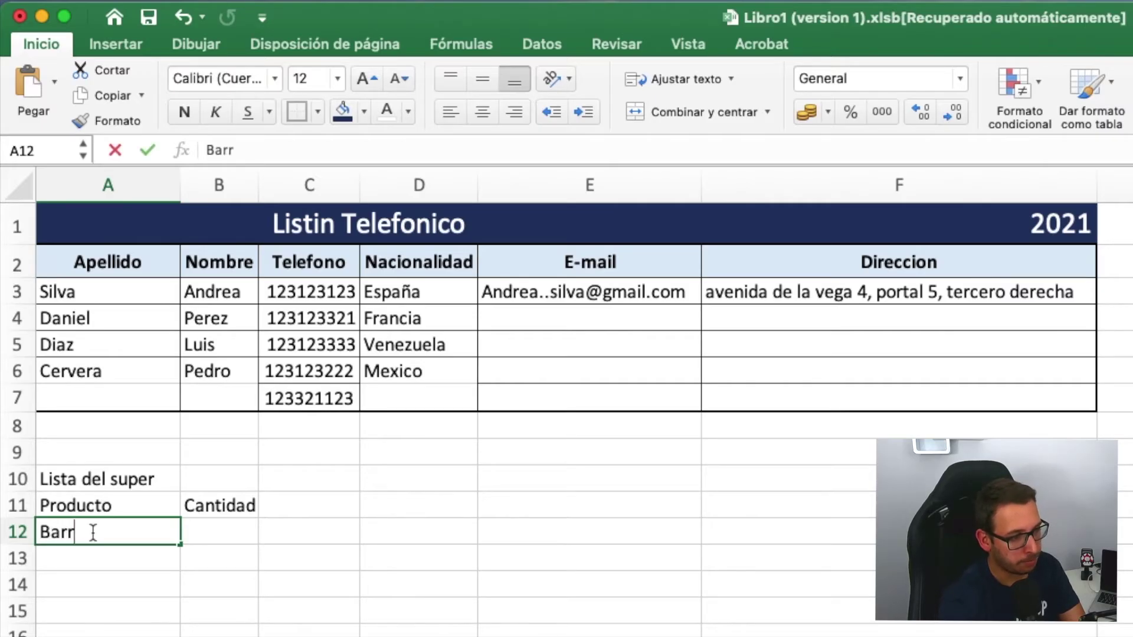
text(a de pan)
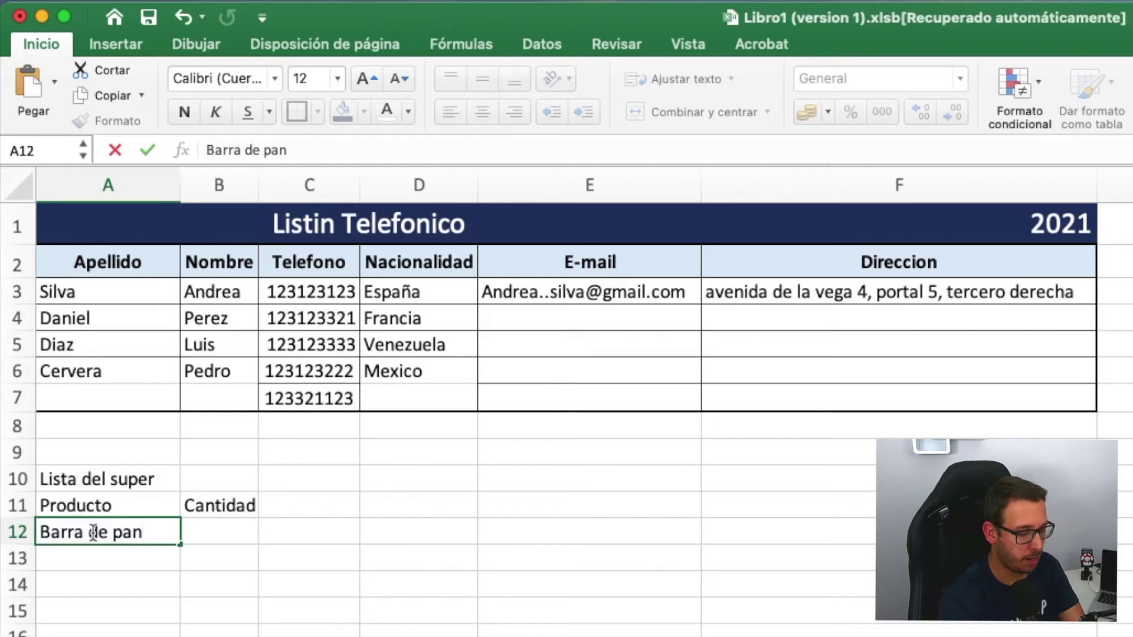
key(Return)
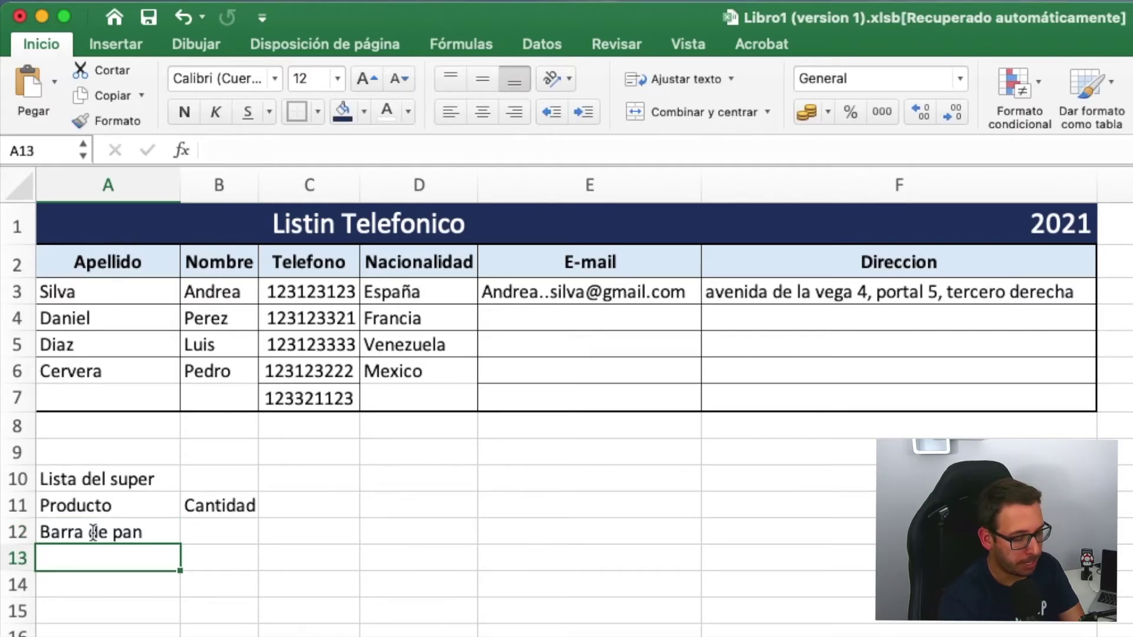
text(Brick de )
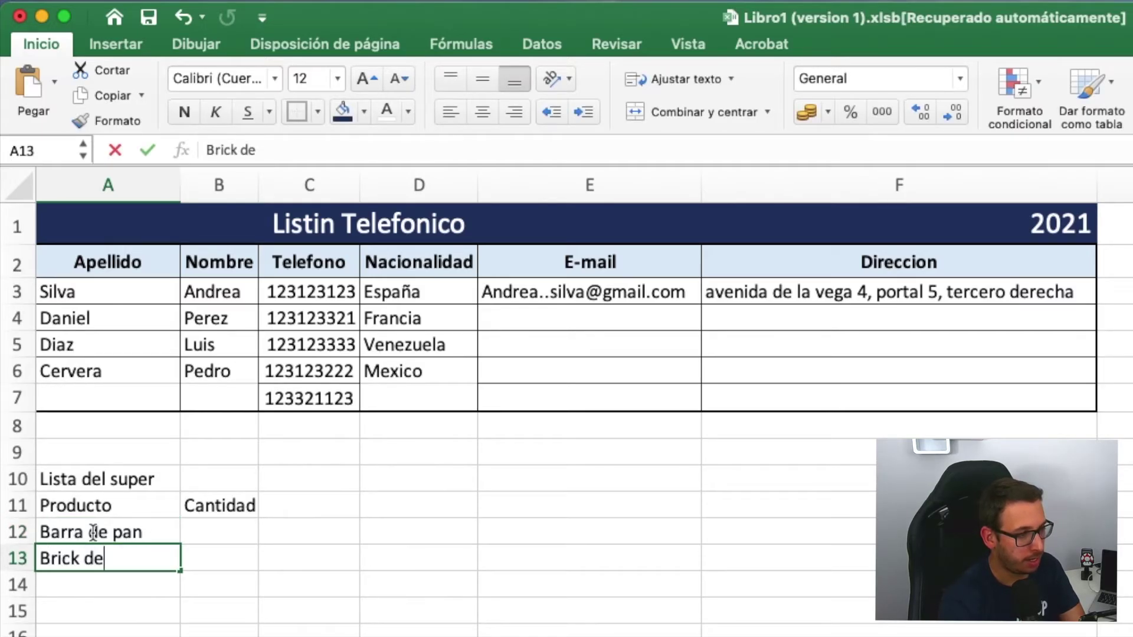
text(Leche)
key(Return)
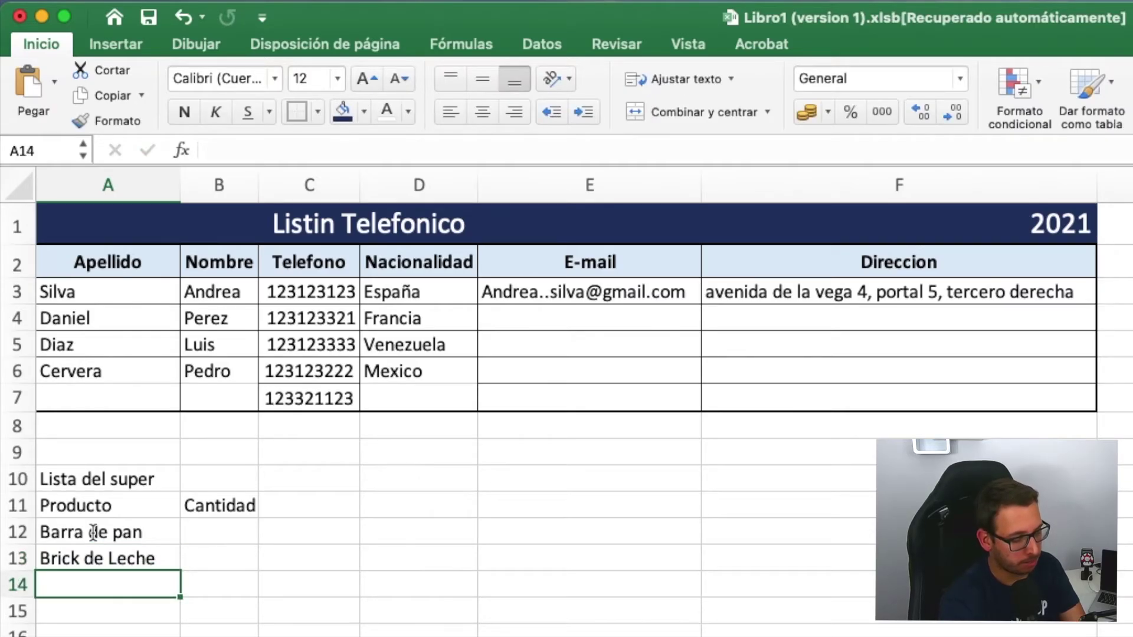
text(Manzan)
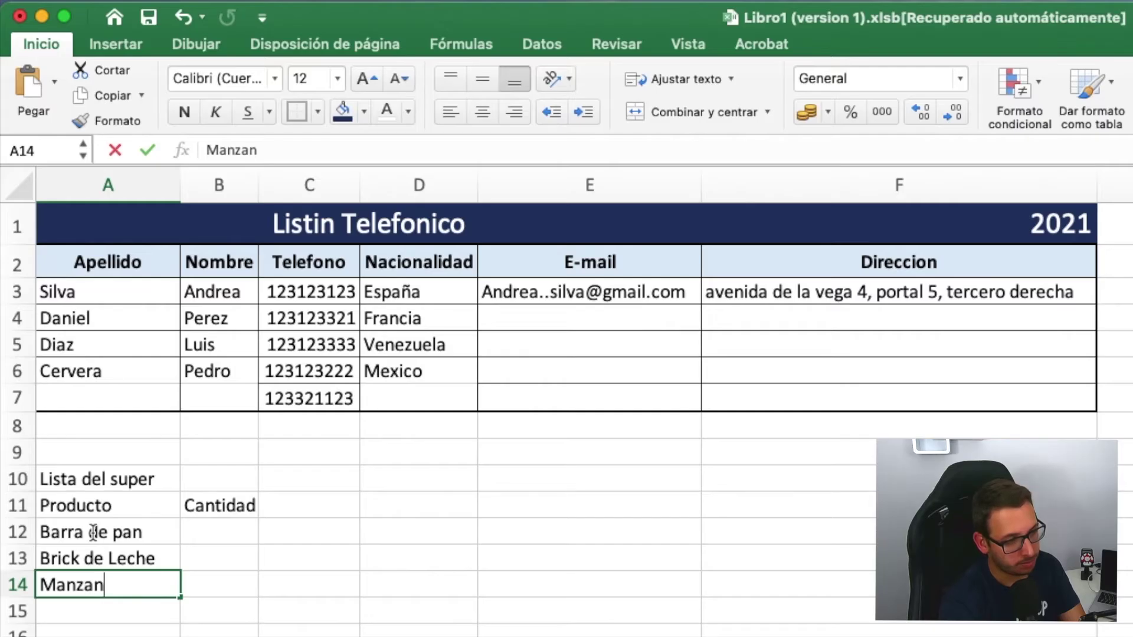
text(a)
key(Return)
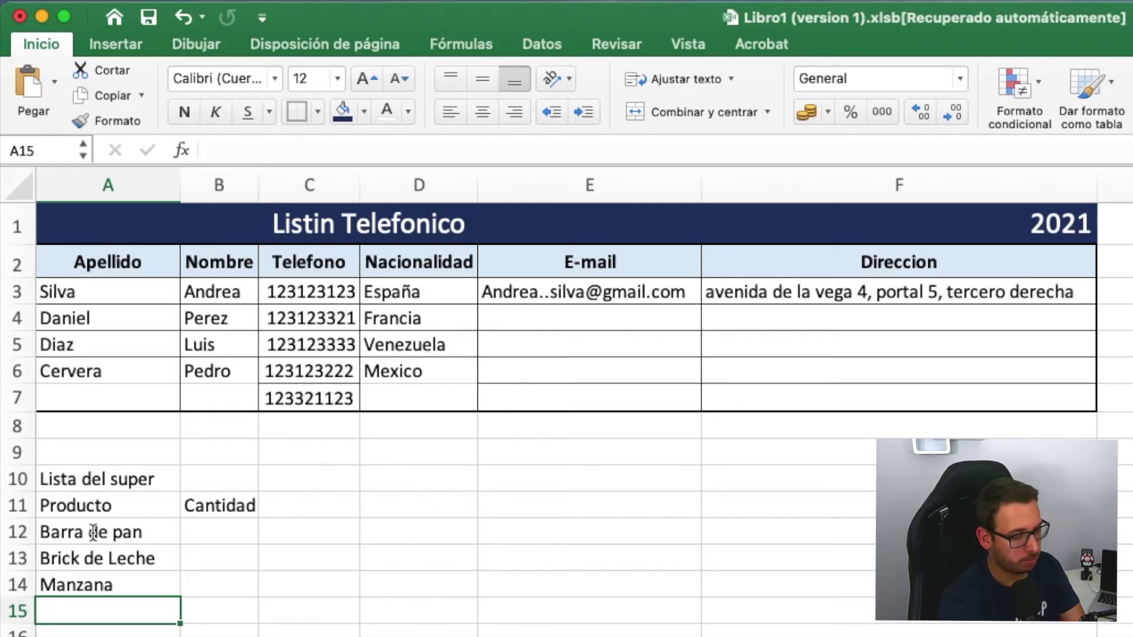
text(Aguacate)
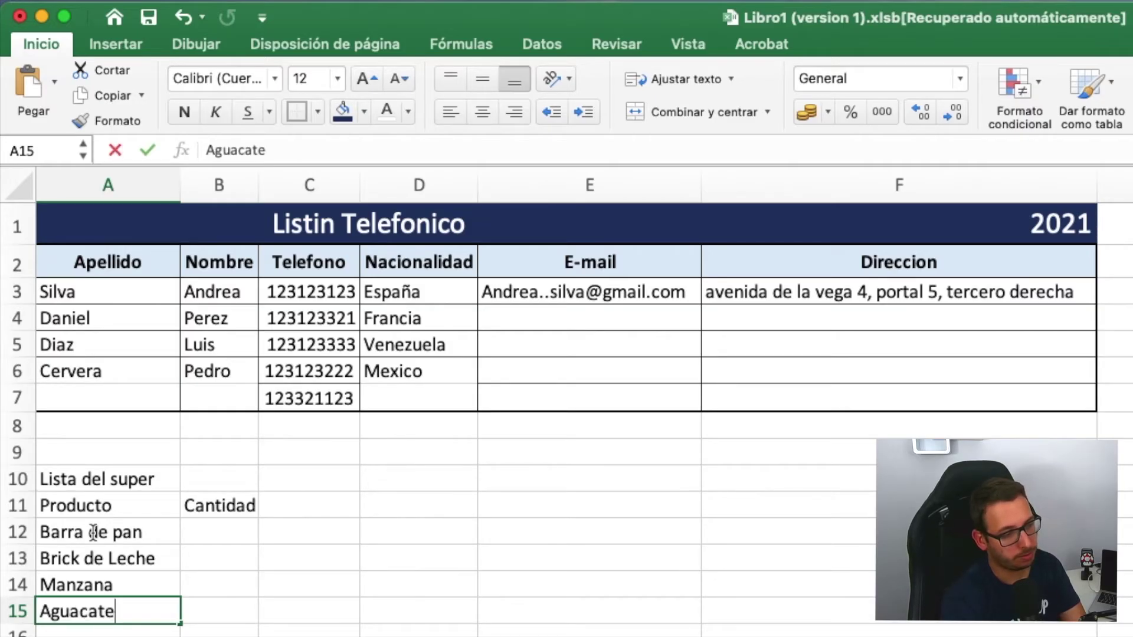
key(Return)
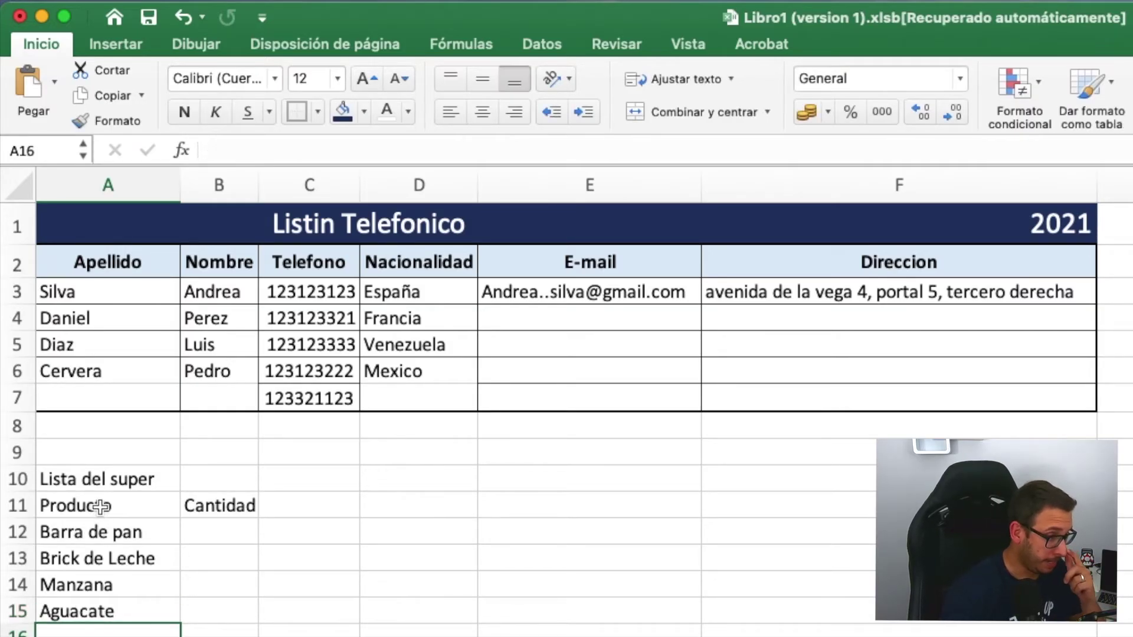
click(210, 539)
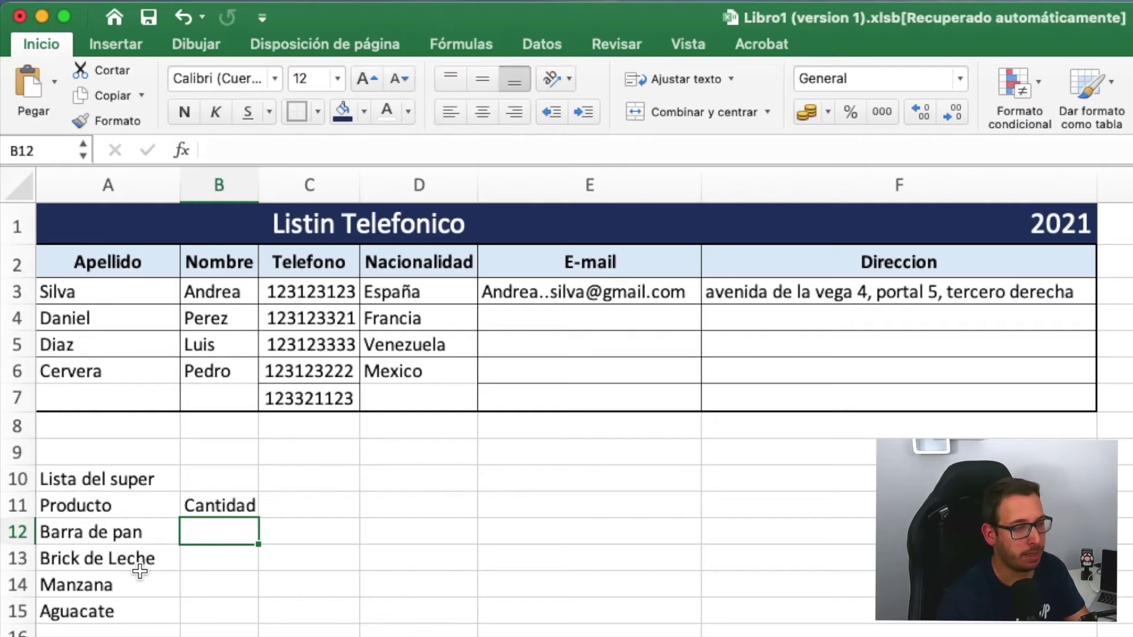
- Enter quantities 2, 3, 4 and 2 in B12:B15 beside the four products
text(2)
click(189, 560)
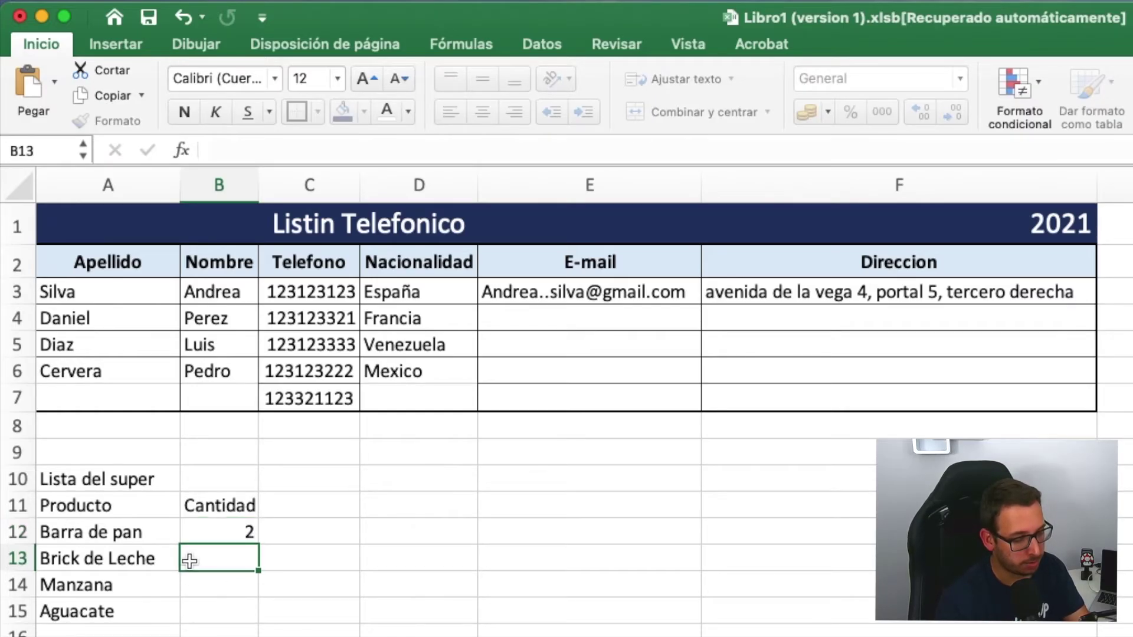
text(3)
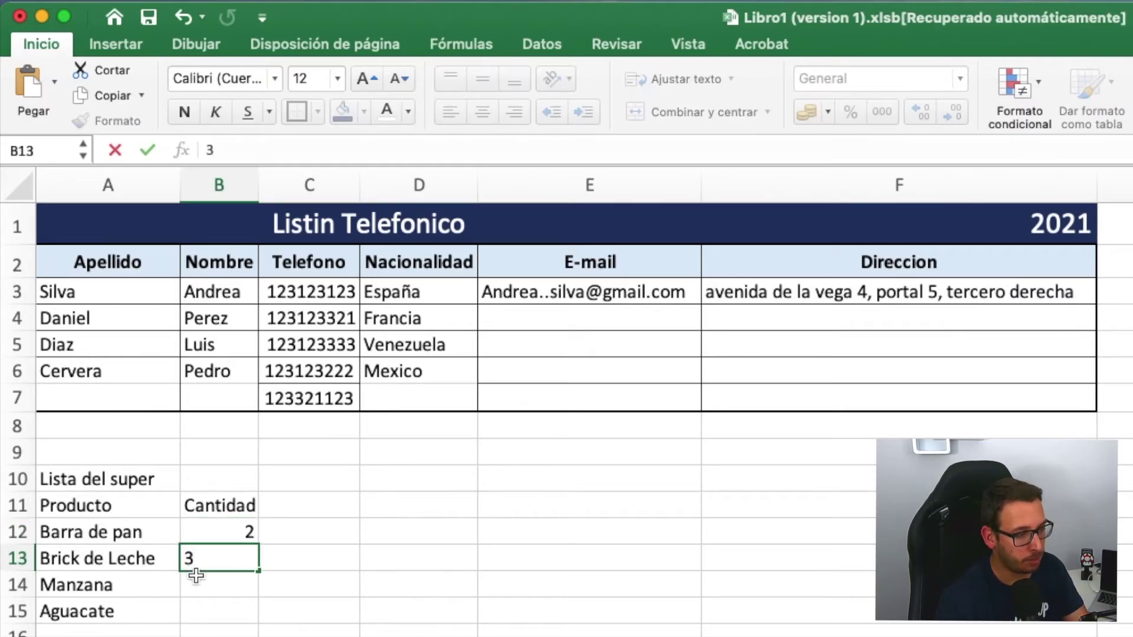
click(199, 584)
text(4)
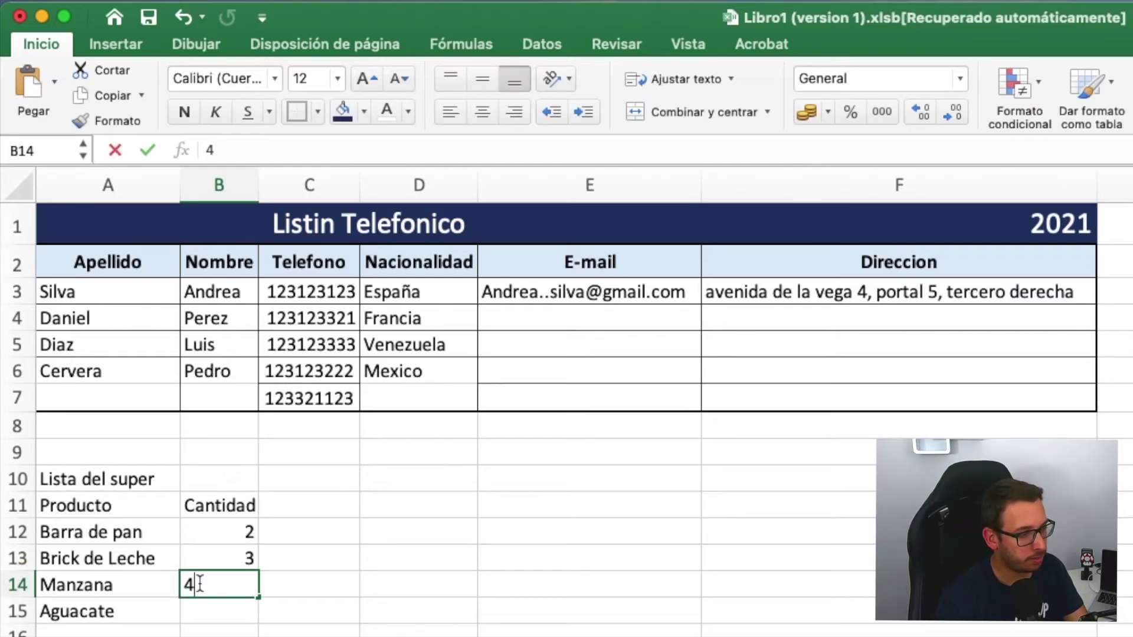
click(220, 610)
text(2)
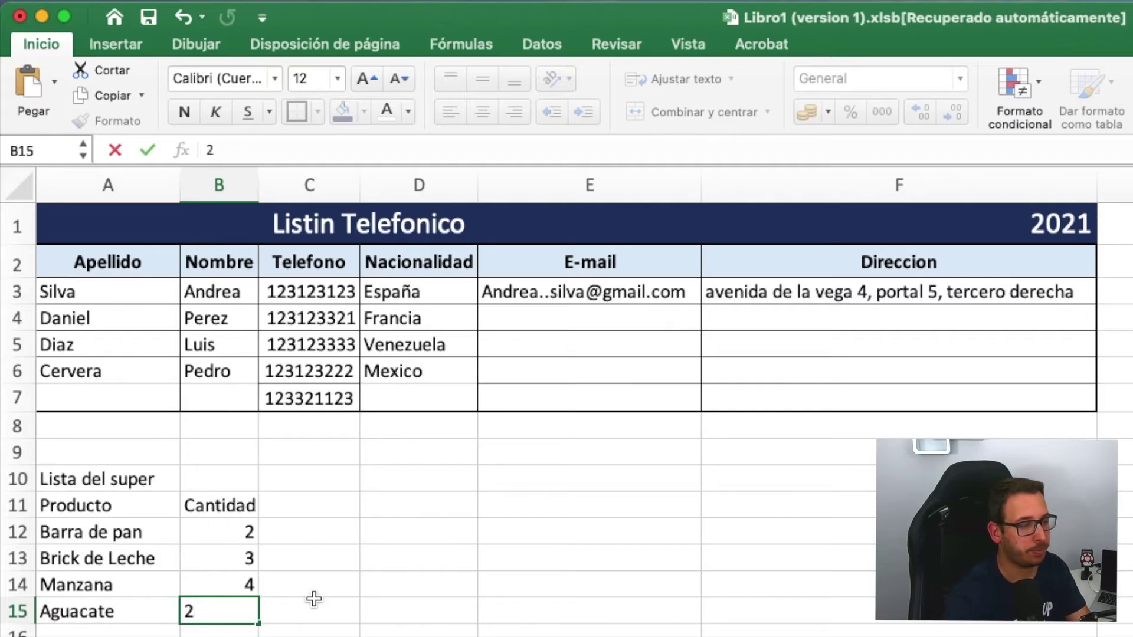
key(Return)
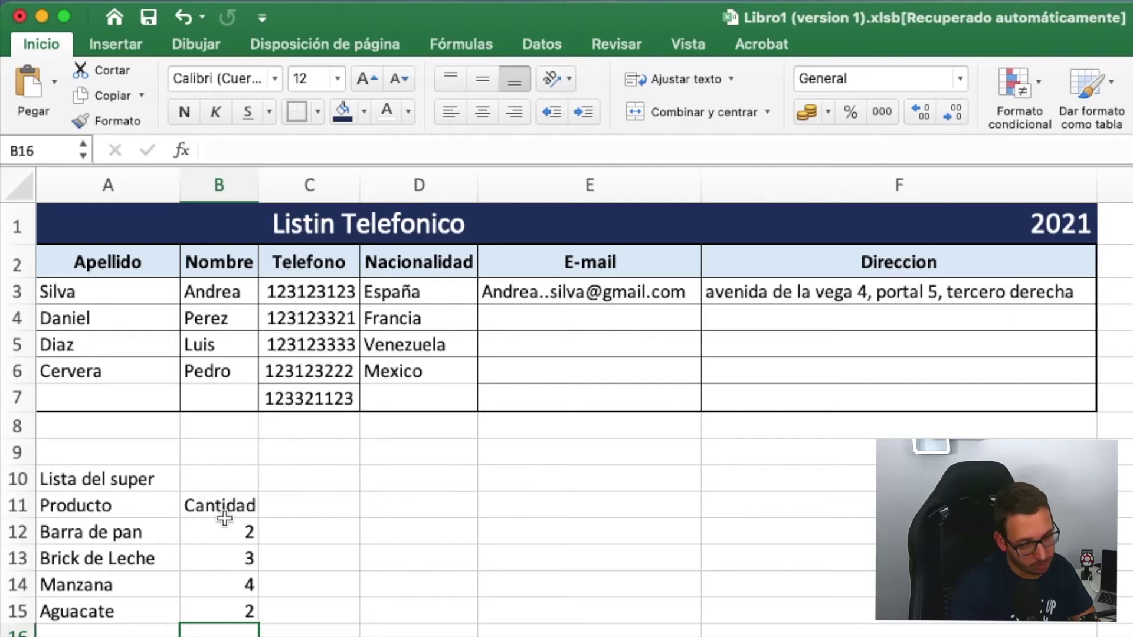
- Centre the shopping list A11:B15, then left-align the product names in A12:A15
drag(97, 508, 202, 618)
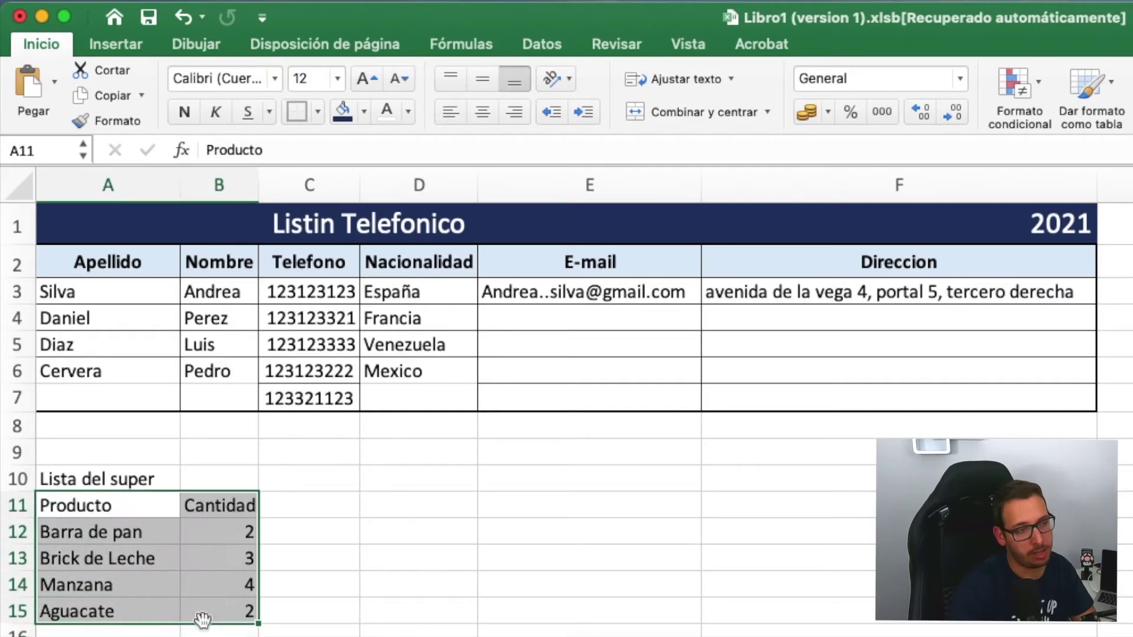
click(483, 112)
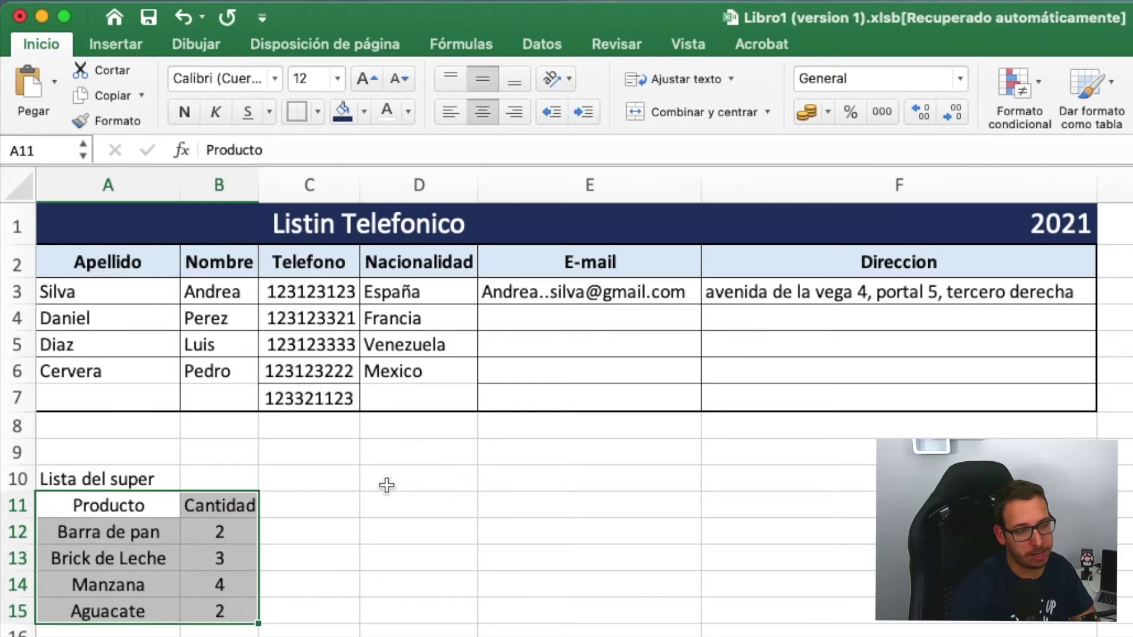
click(397, 505)
drag(87, 533, 92, 611)
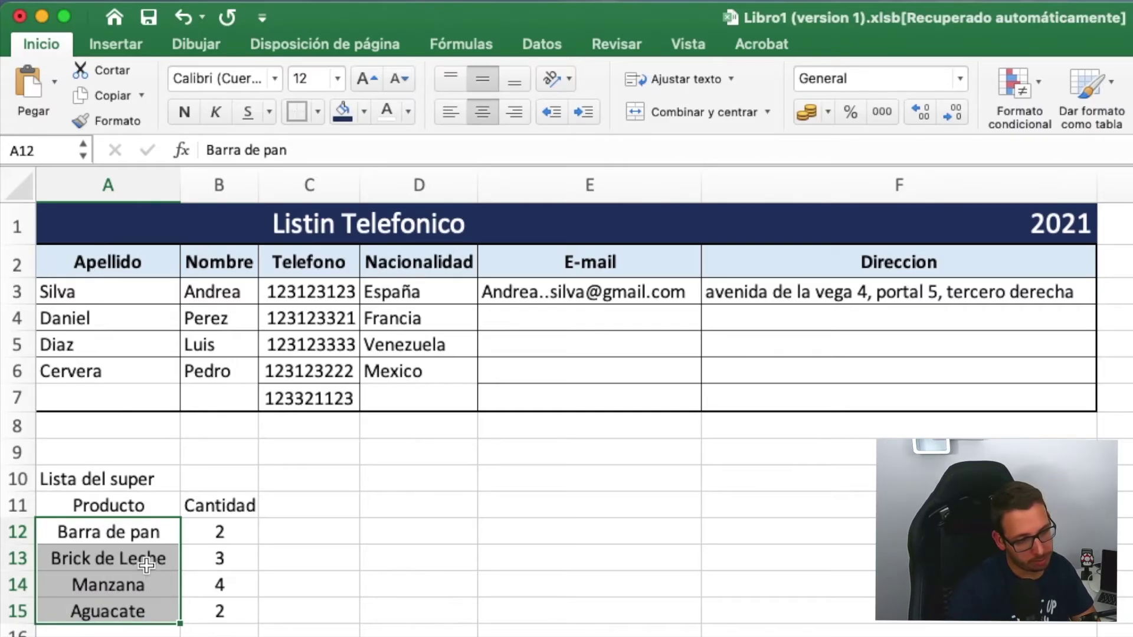
click(262, 564)
drag(144, 535, 152, 611)
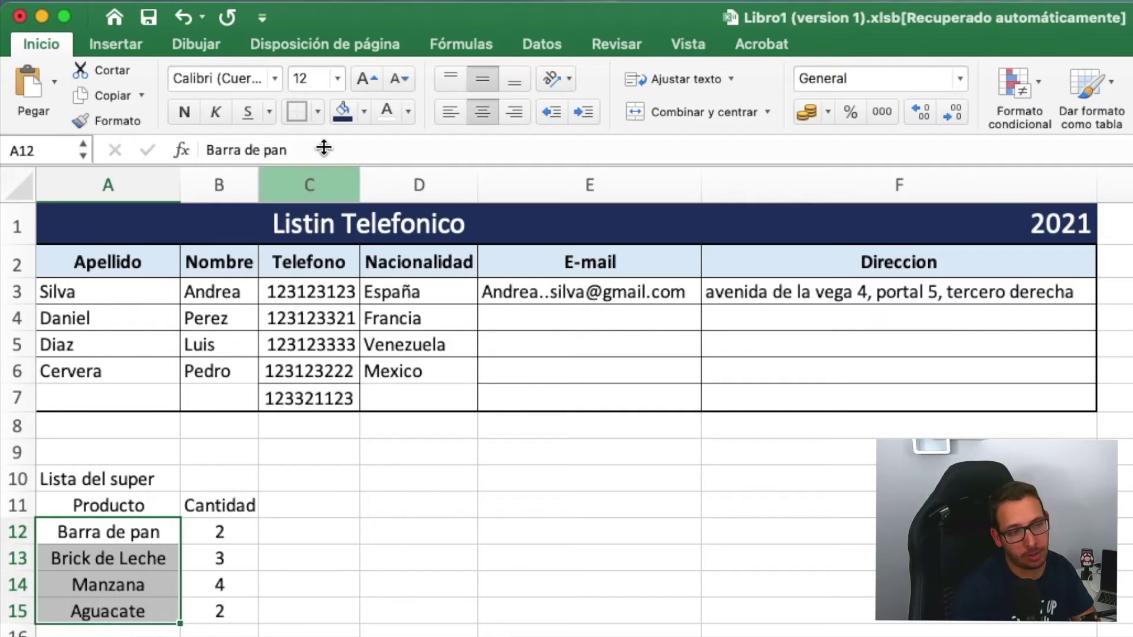
click(447, 112)
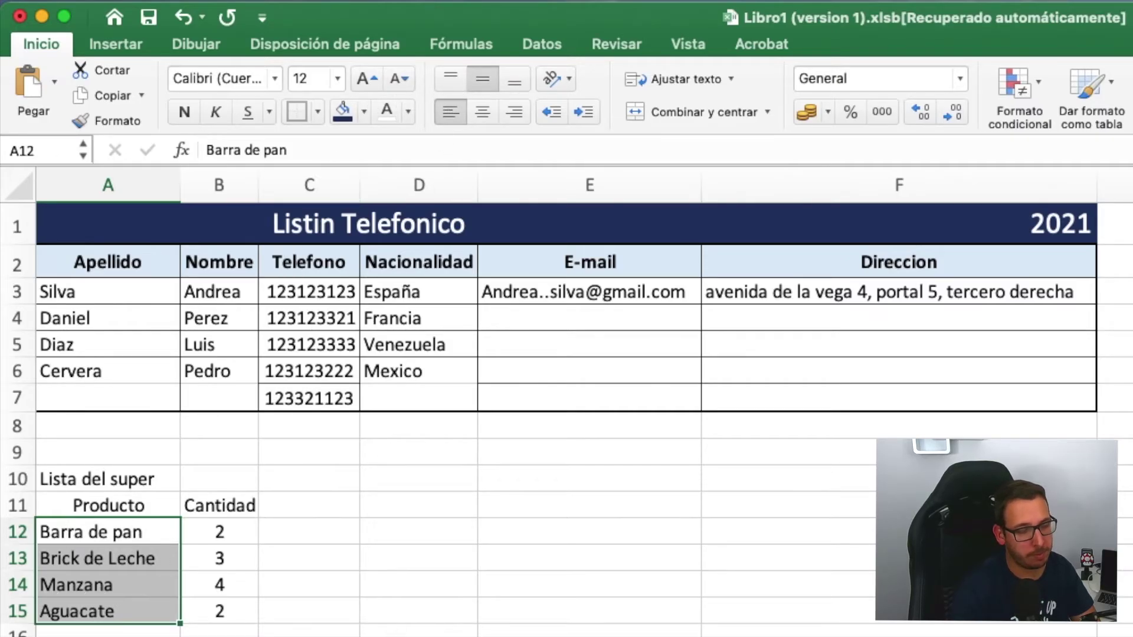
click(419, 635)
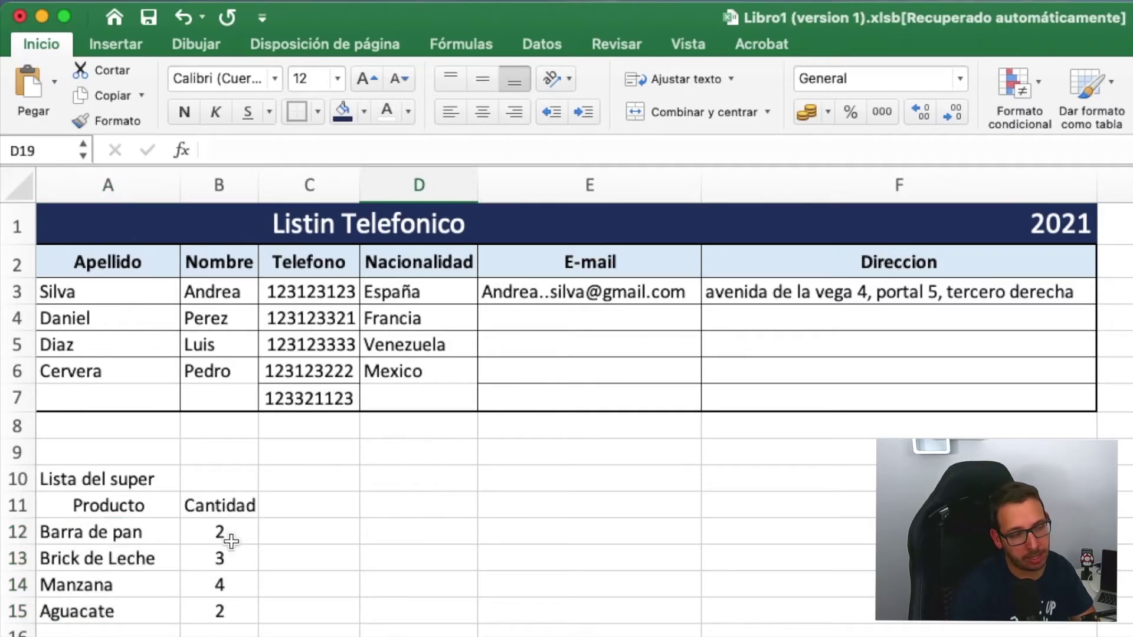
- Widen column B slightly so Cantidad fits comfortably
click(268, 608)
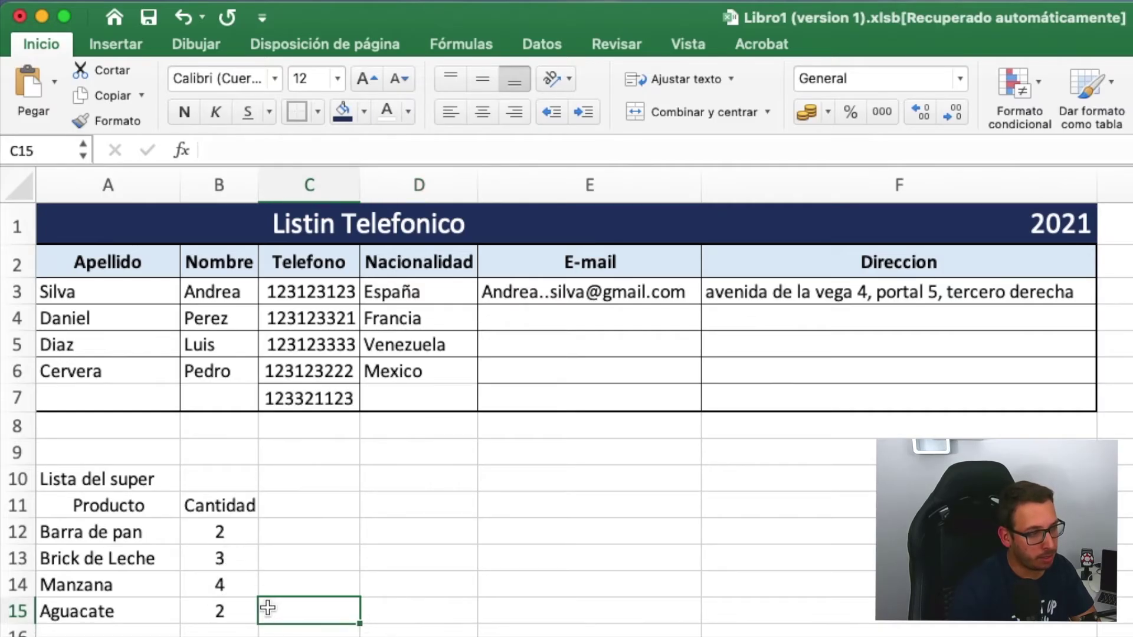
drag(260, 174, 267, 179)
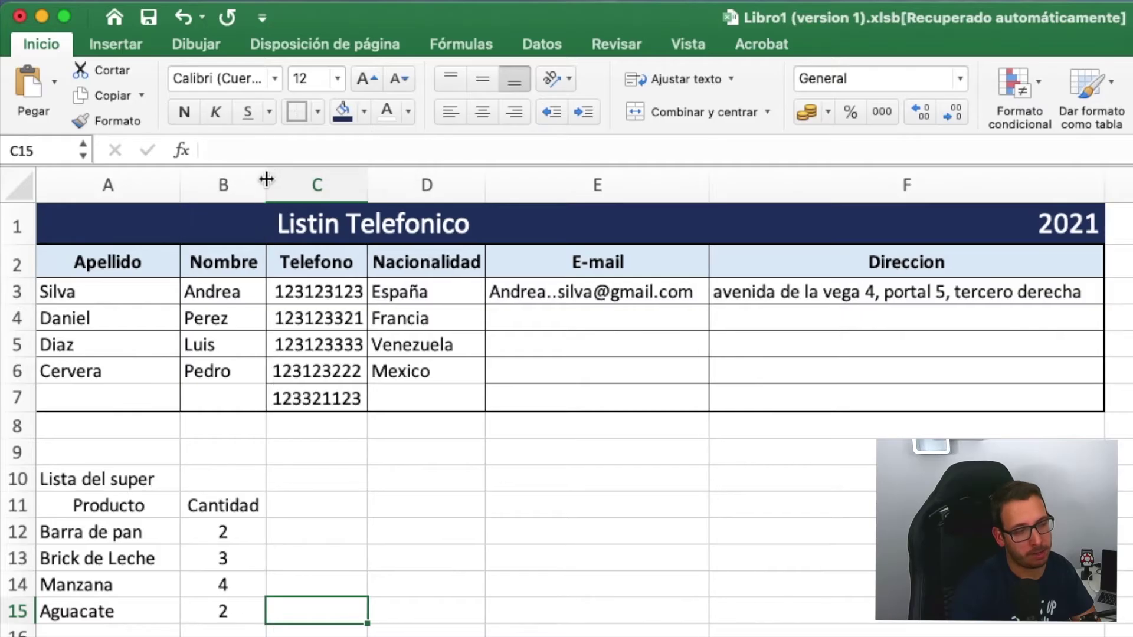
click(218, 479)
click(65, 487)
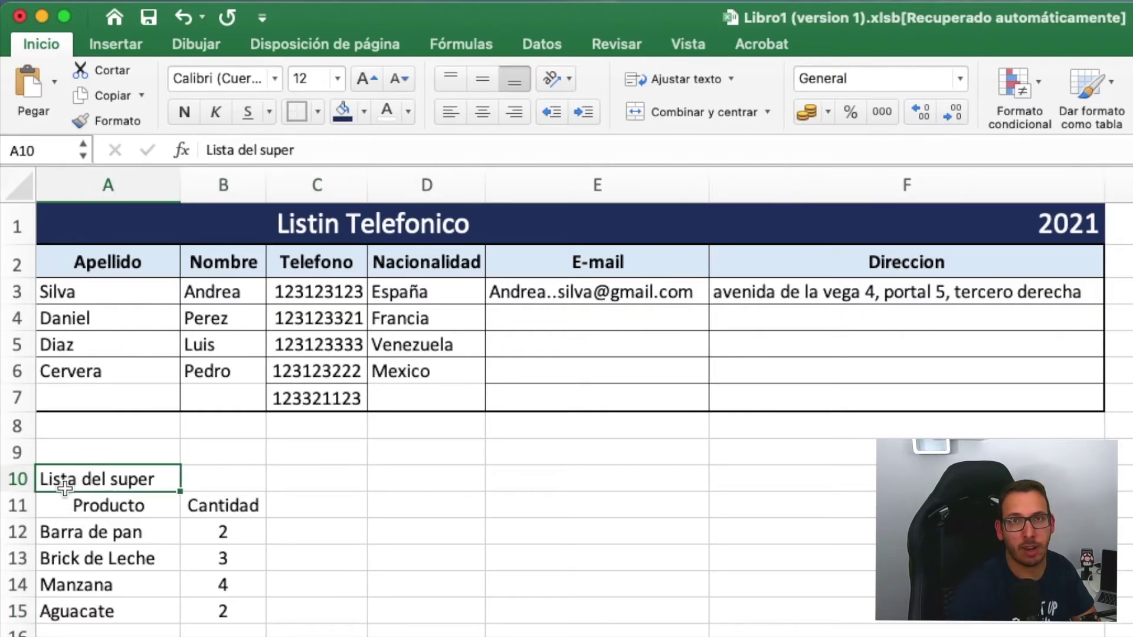
- Merge A10:B10 and copy the Listin Telefonico title's formatting onto Lista del super
drag(64, 488, 217, 477)
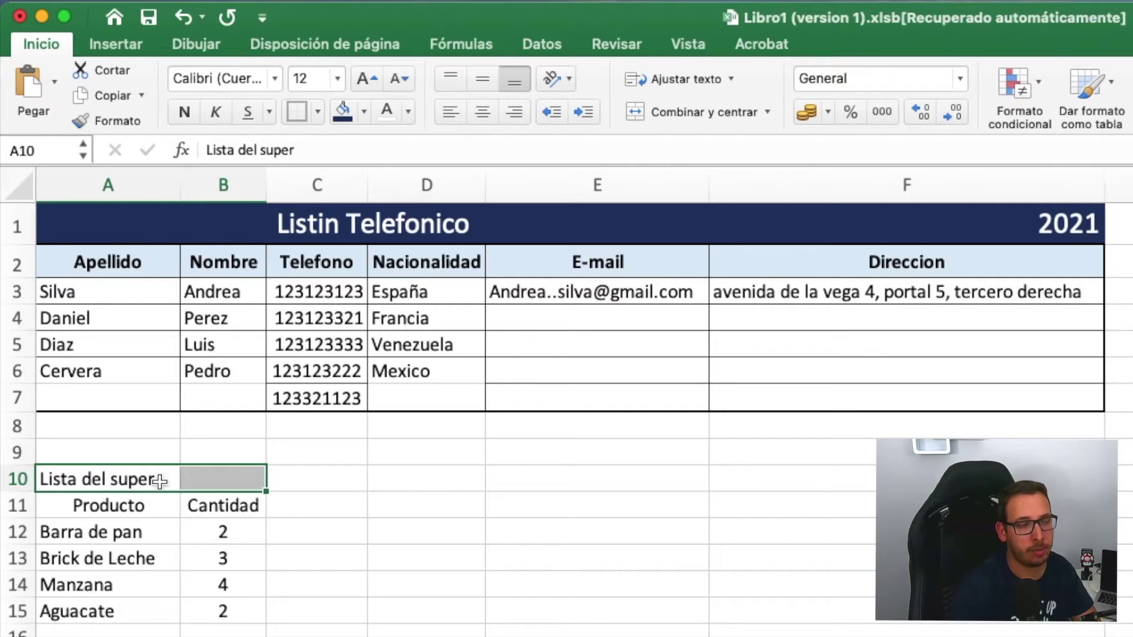
click(684, 113)
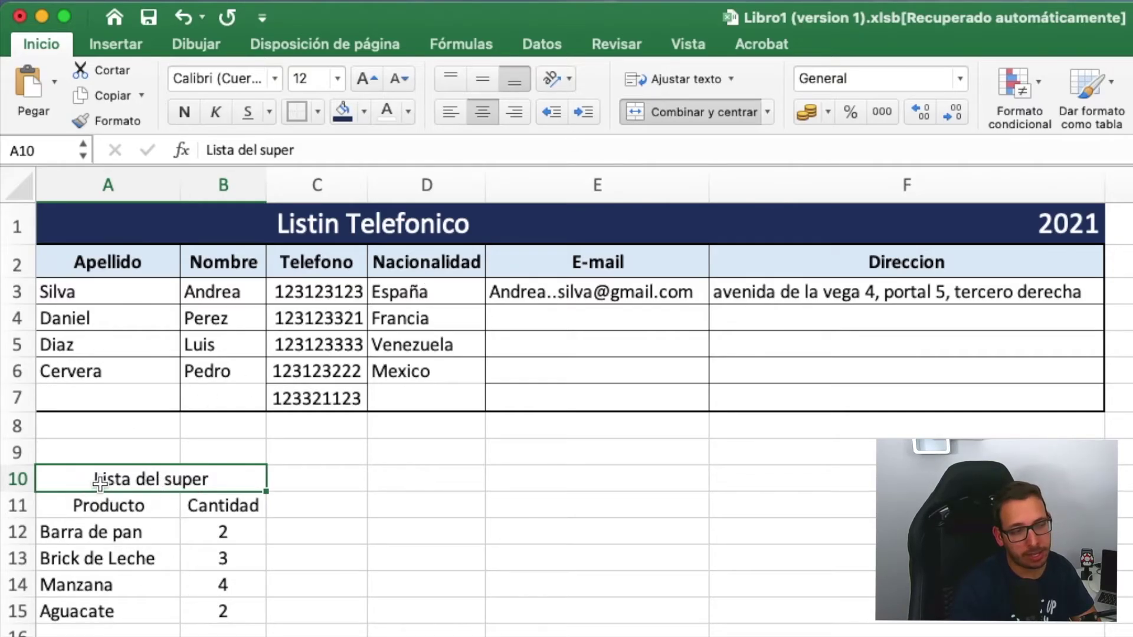
click(320, 227)
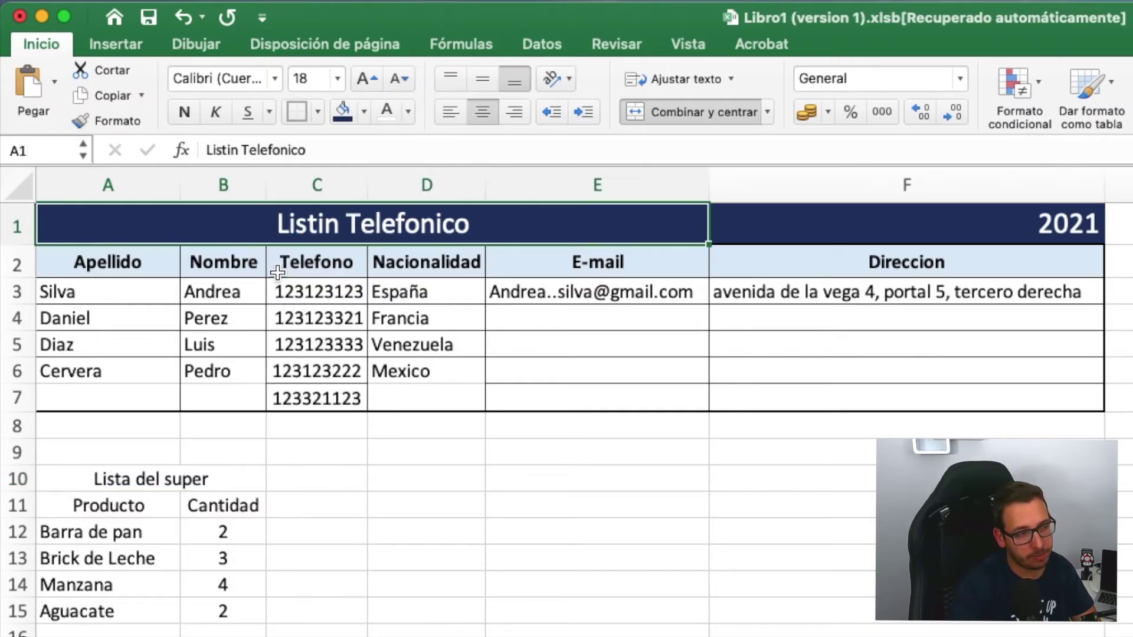
click(116, 120)
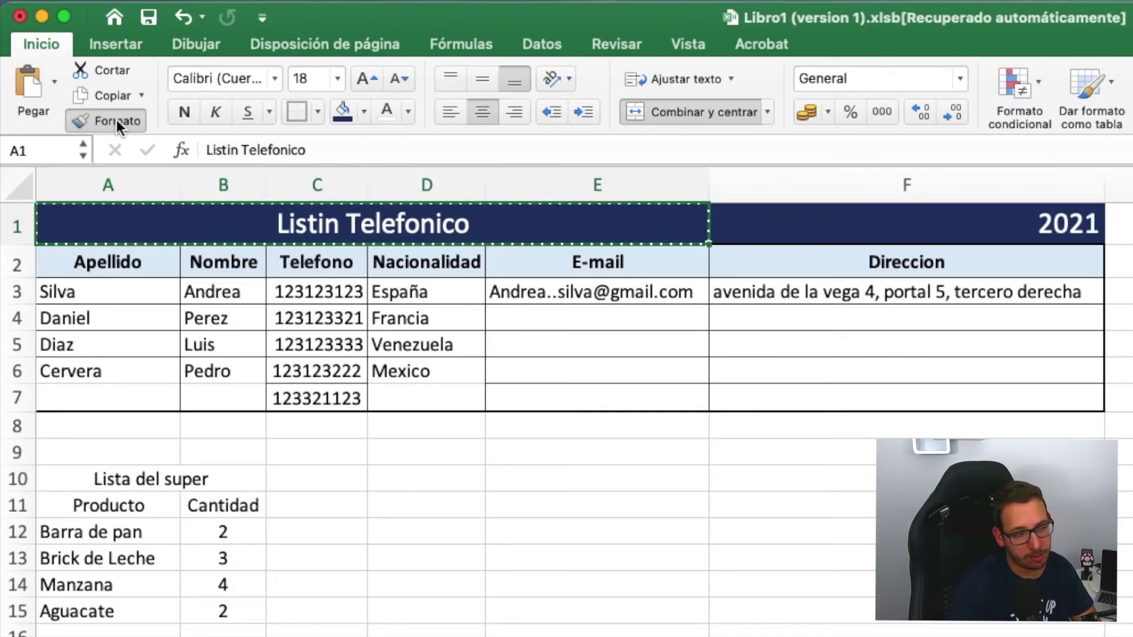
click(125, 480)
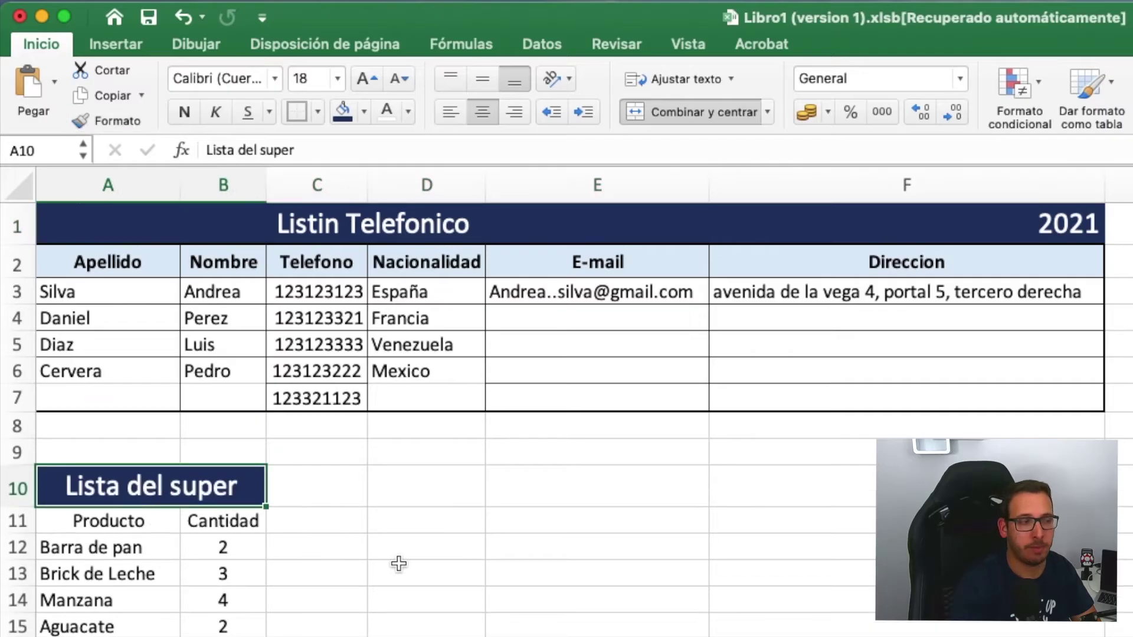
- Choose the Apellido header as the format source for the Producto and Cantidad headers
click(380, 514)
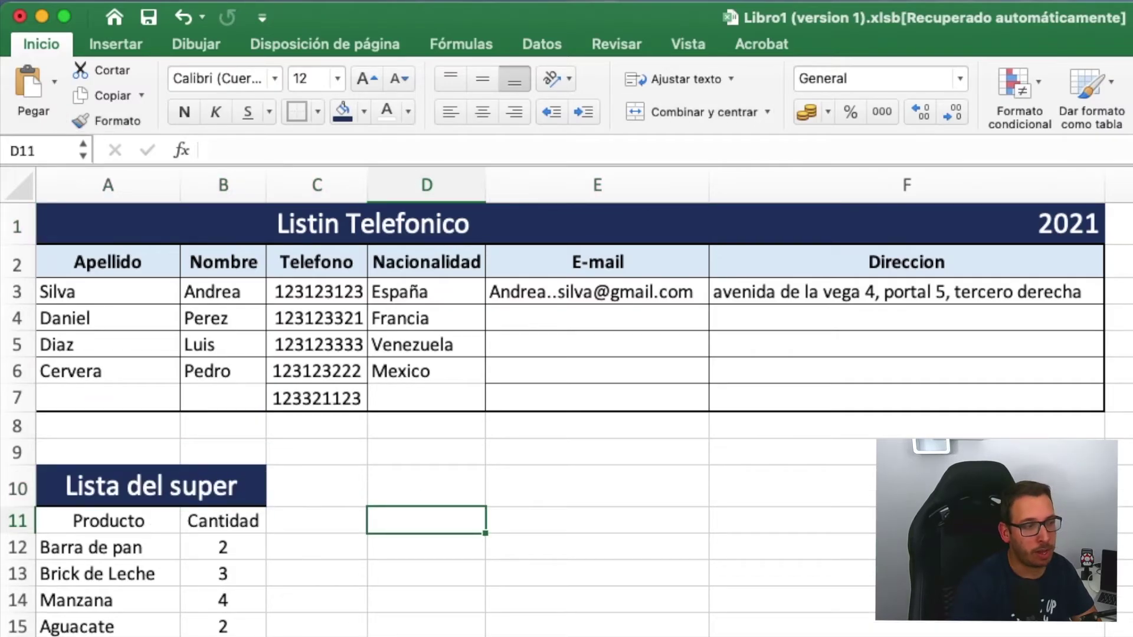
click(121, 517)
click(222, 519)
click(159, 517)
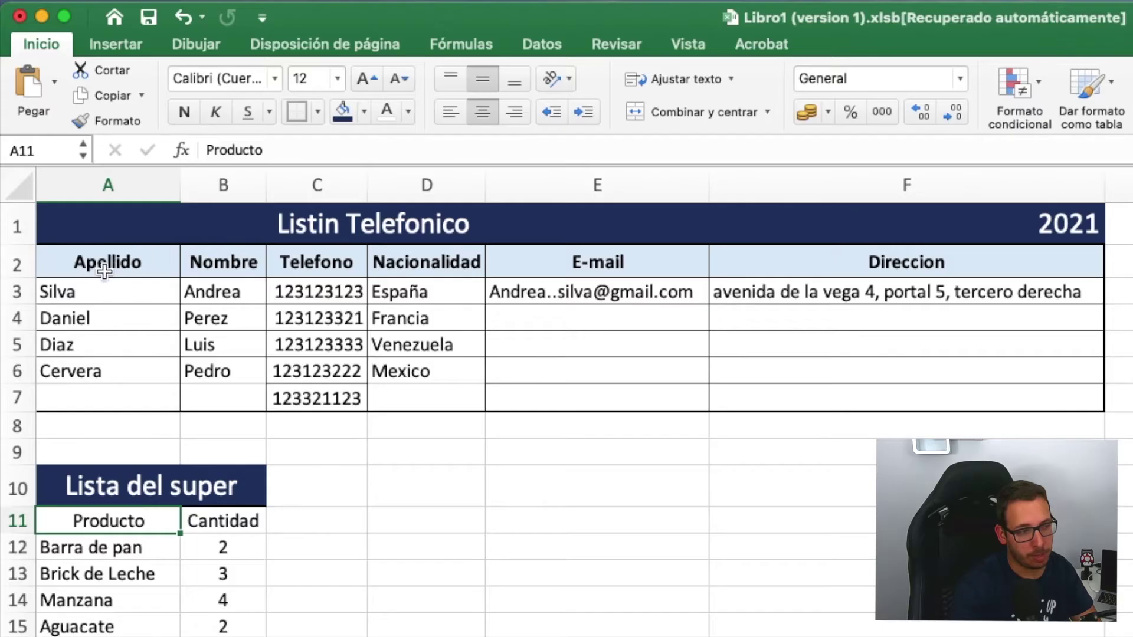
click(140, 268)
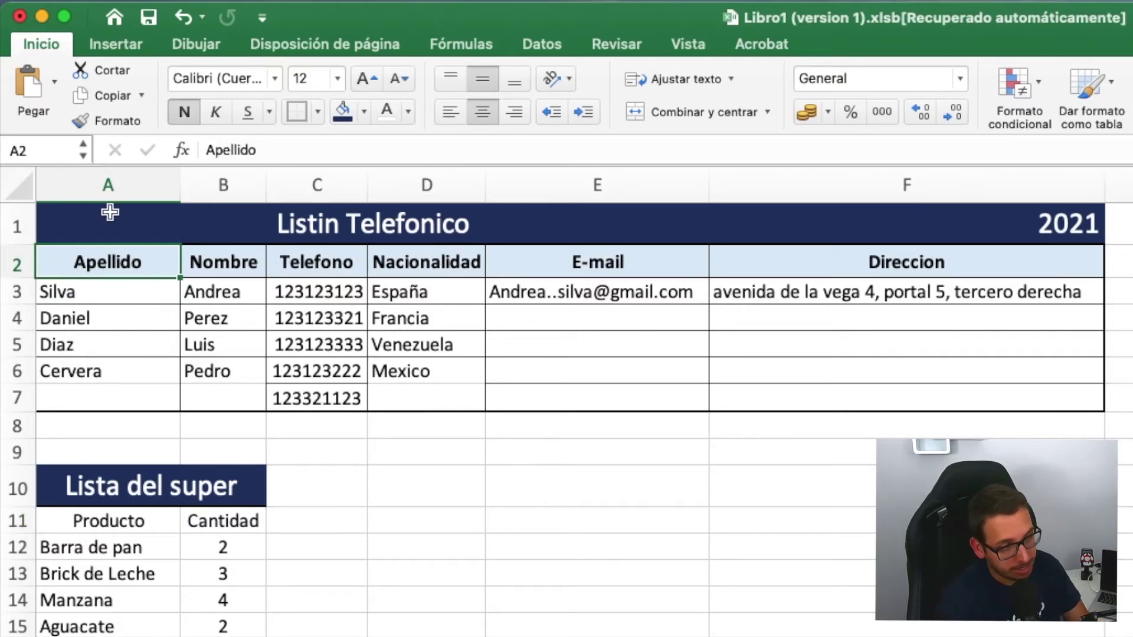
- Copy the Apellido header formatting onto the Producto and Cantidad headers in A11:B11
click(98, 123)
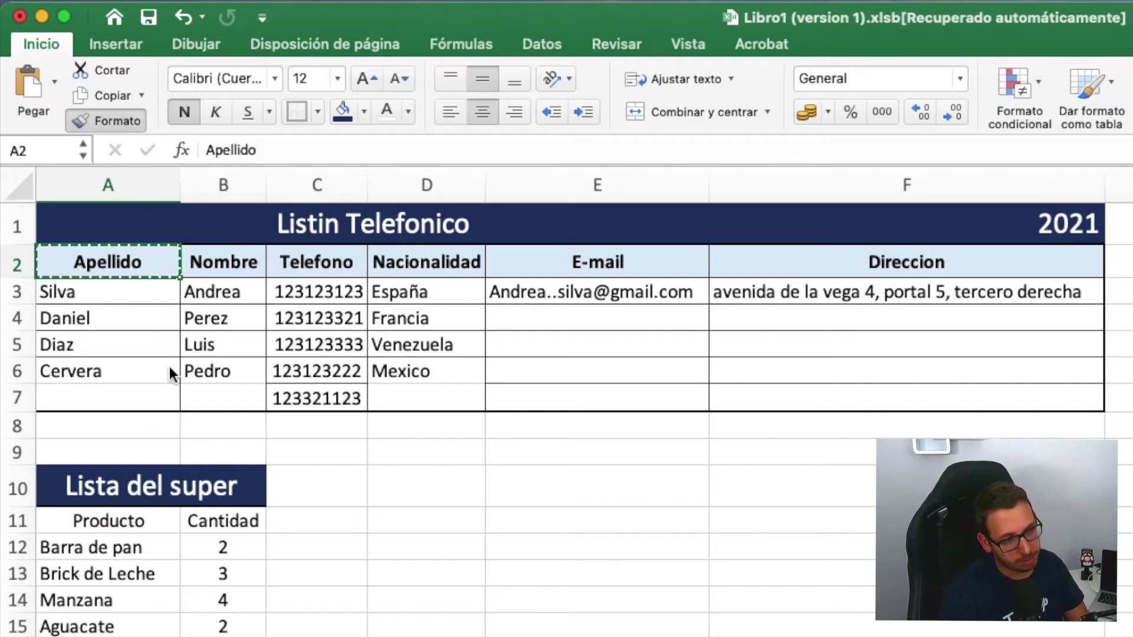
drag(121, 526, 212, 521)
click(349, 523)
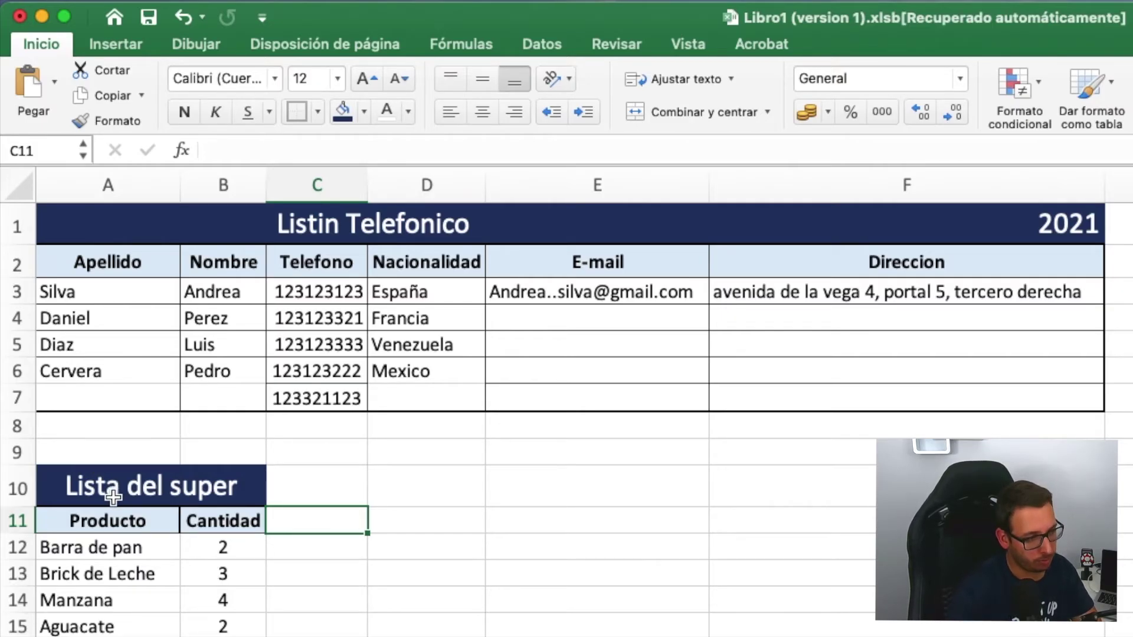
- Give A11:B15 borders on every cell plus a thick outer frame
drag(115, 518, 224, 628)
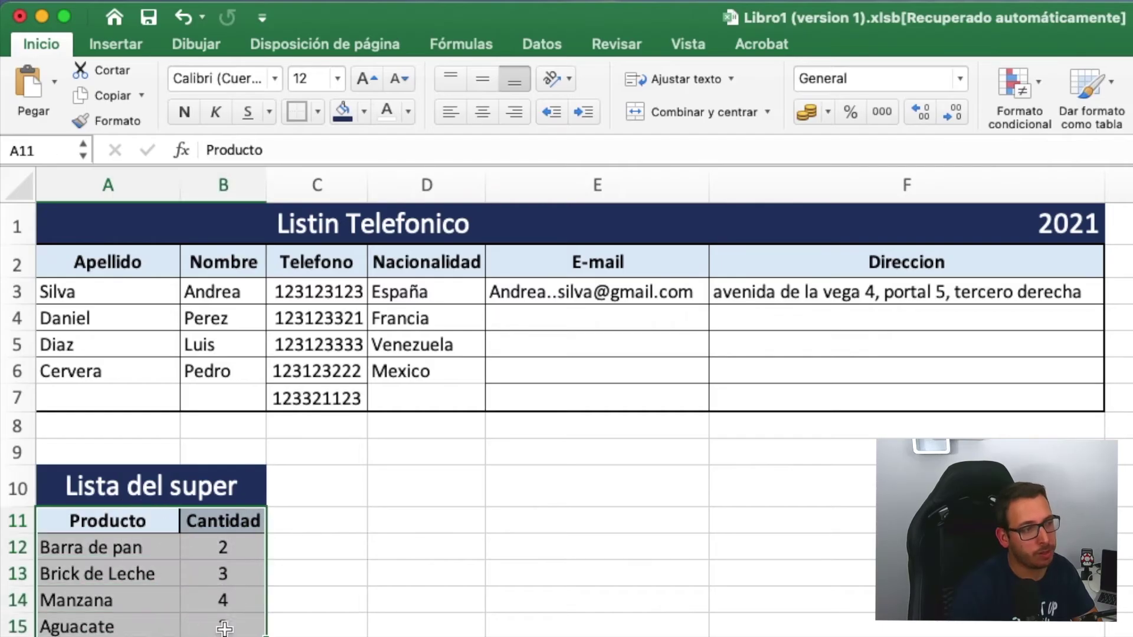
click(317, 110)
click(357, 314)
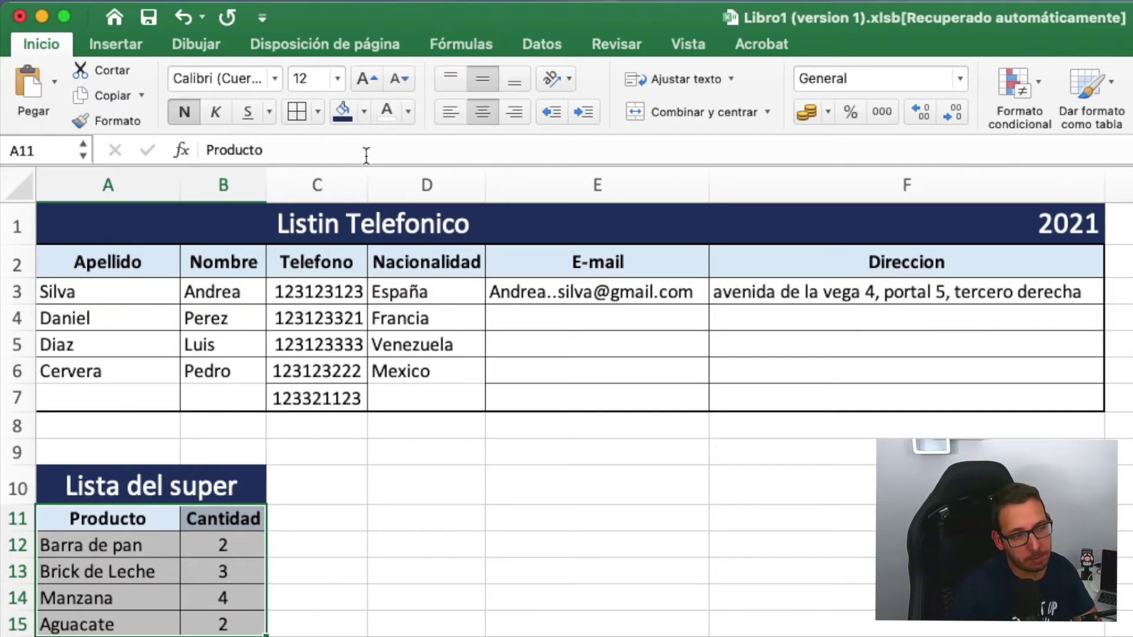
click(318, 113)
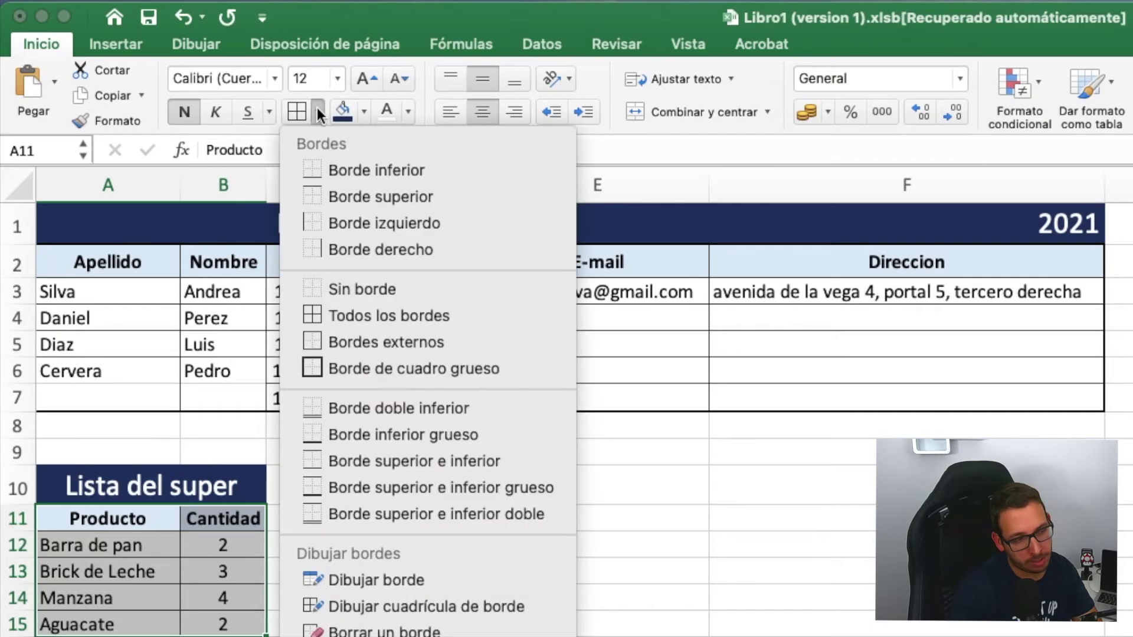
click(345, 373)
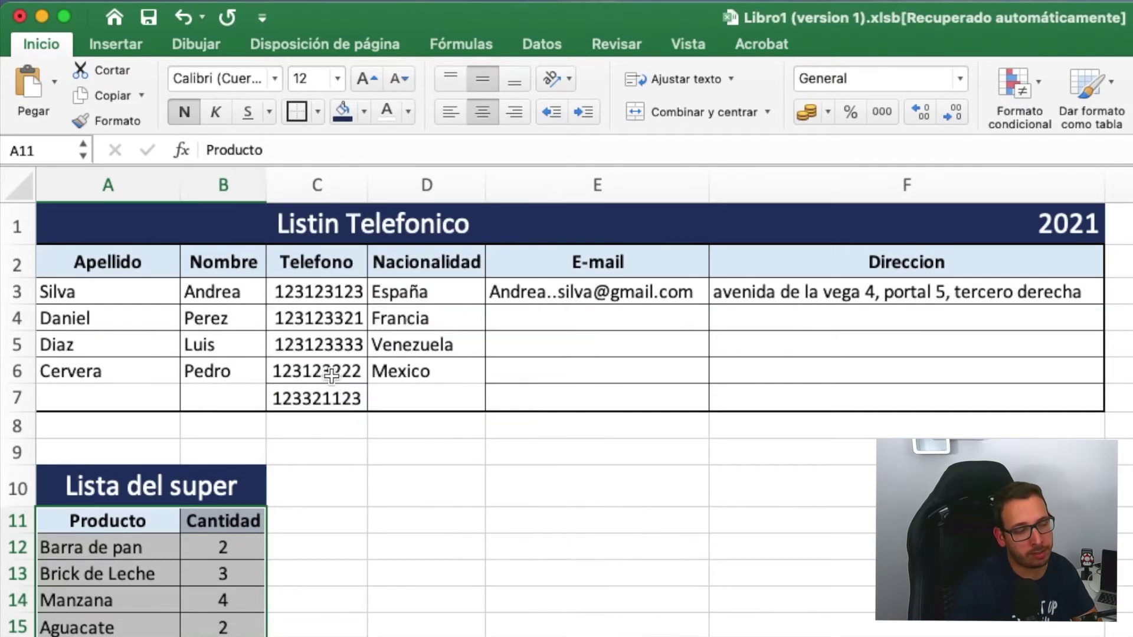
click(362, 597)
click(223, 632)
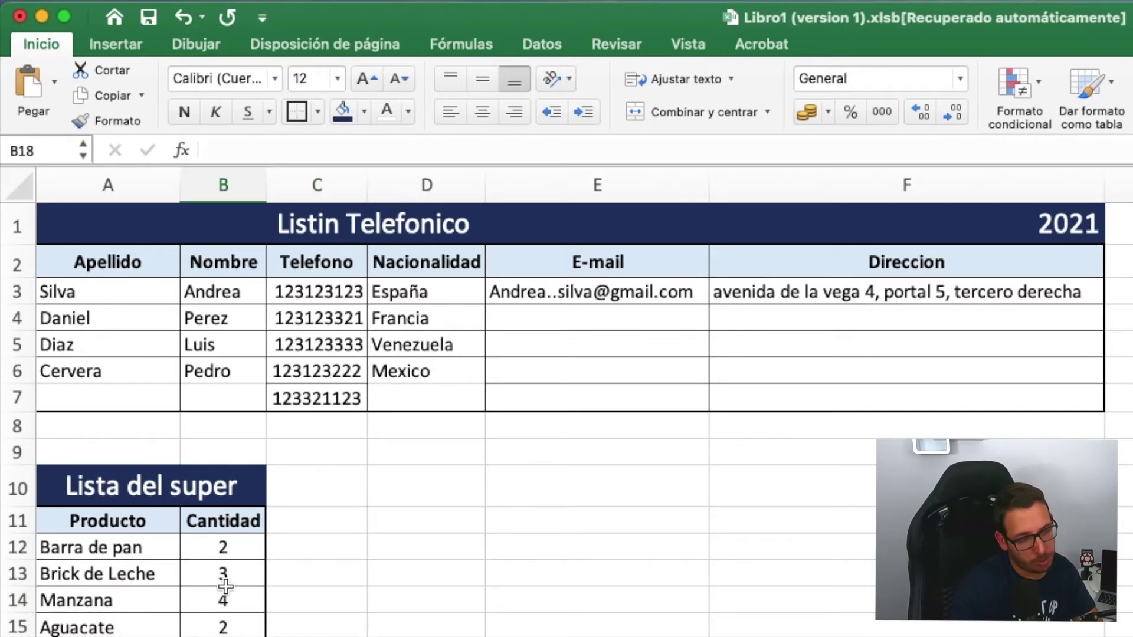
click(236, 546)
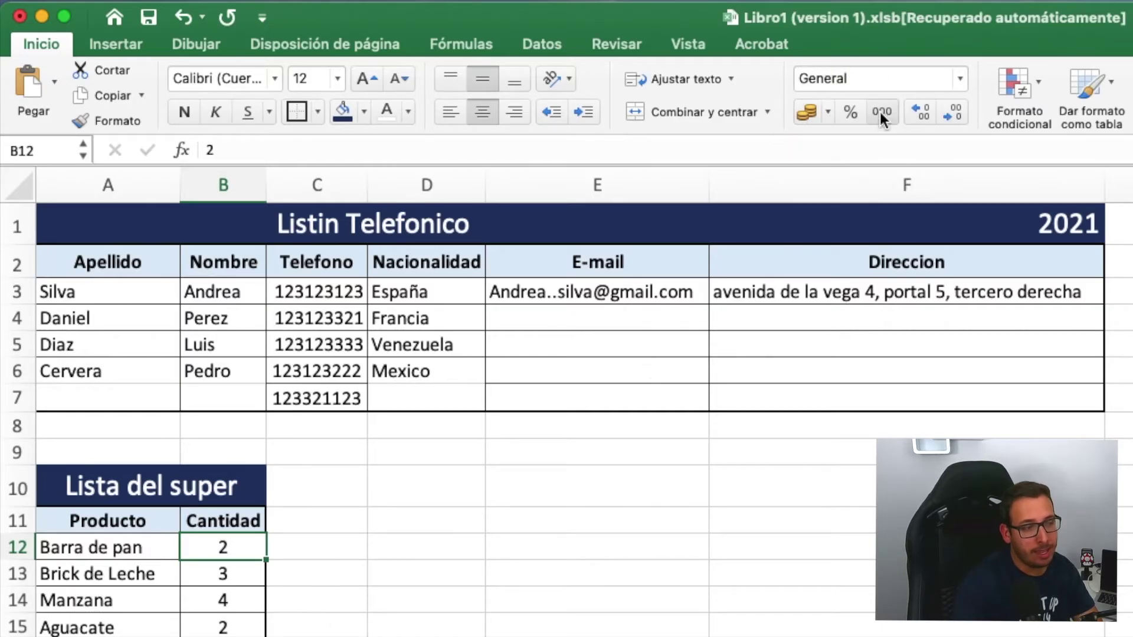
click(74, 549)
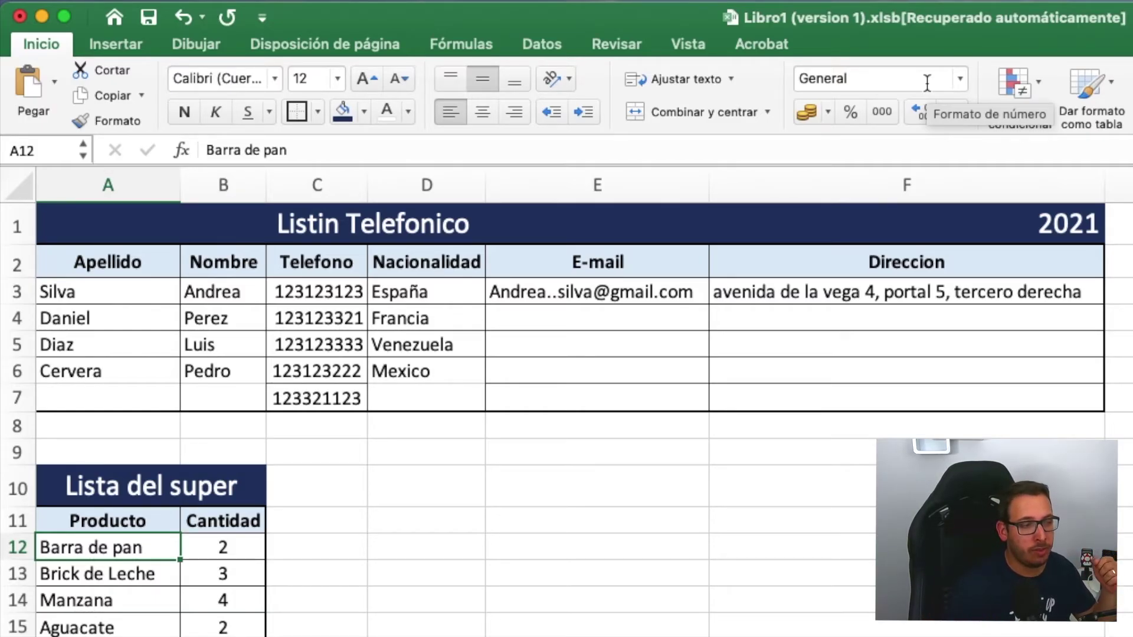
click(961, 78)
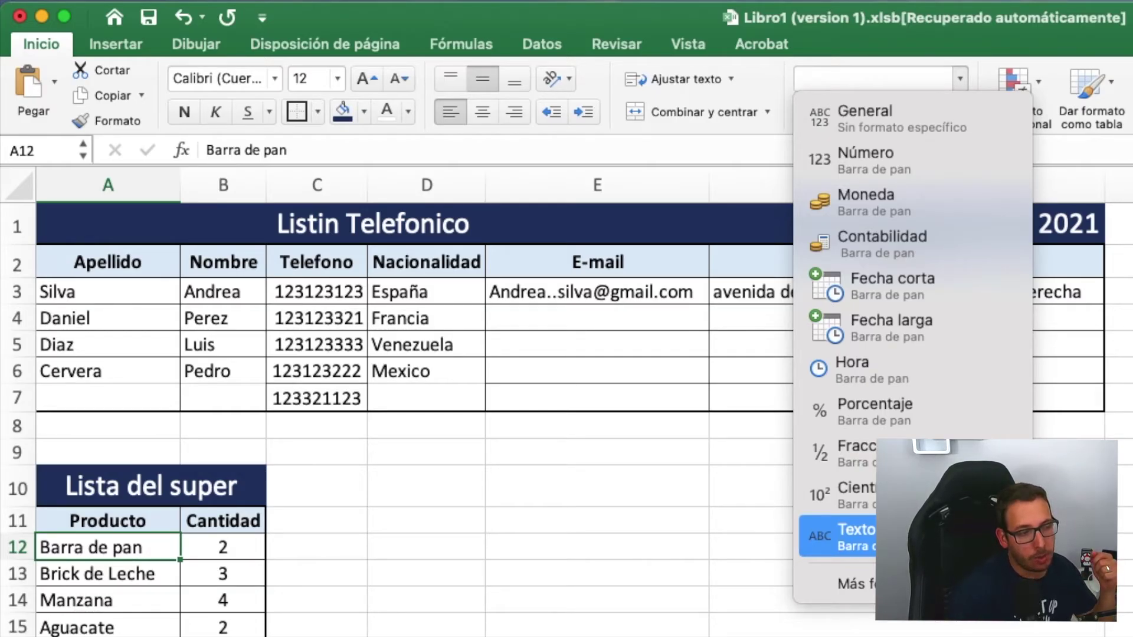
click(249, 531)
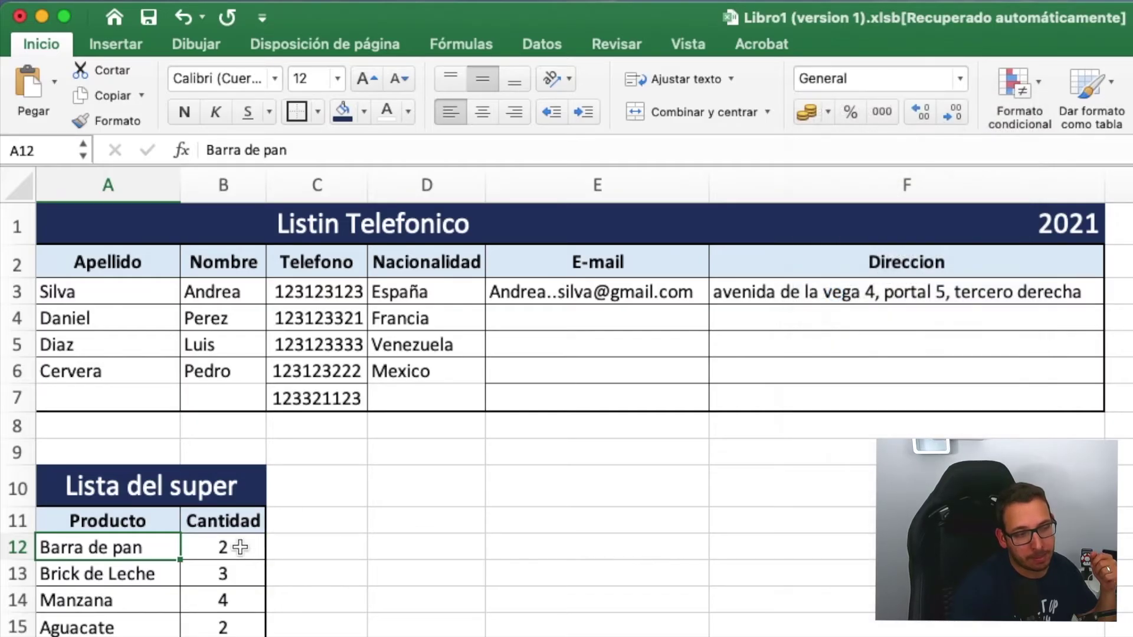
click(227, 546)
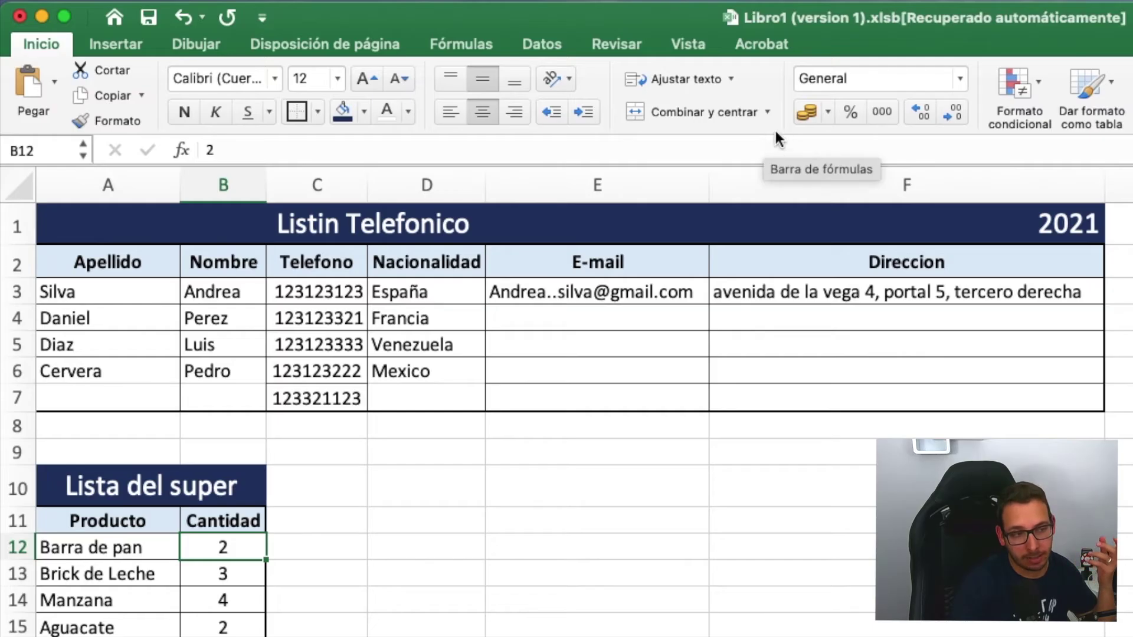
click(959, 78)
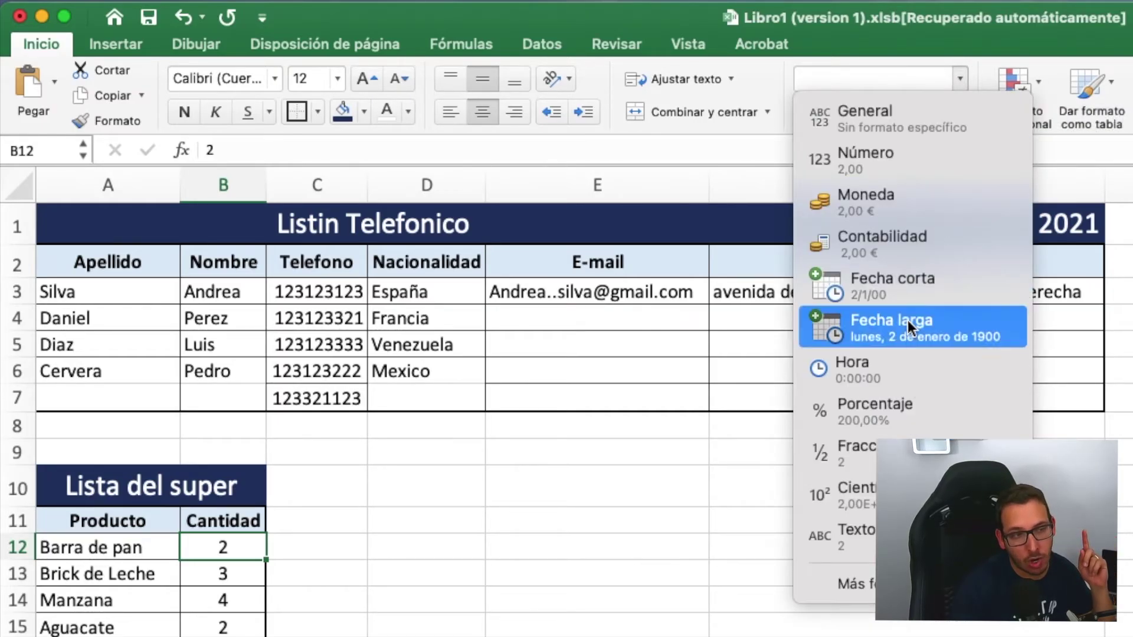
click(883, 156)
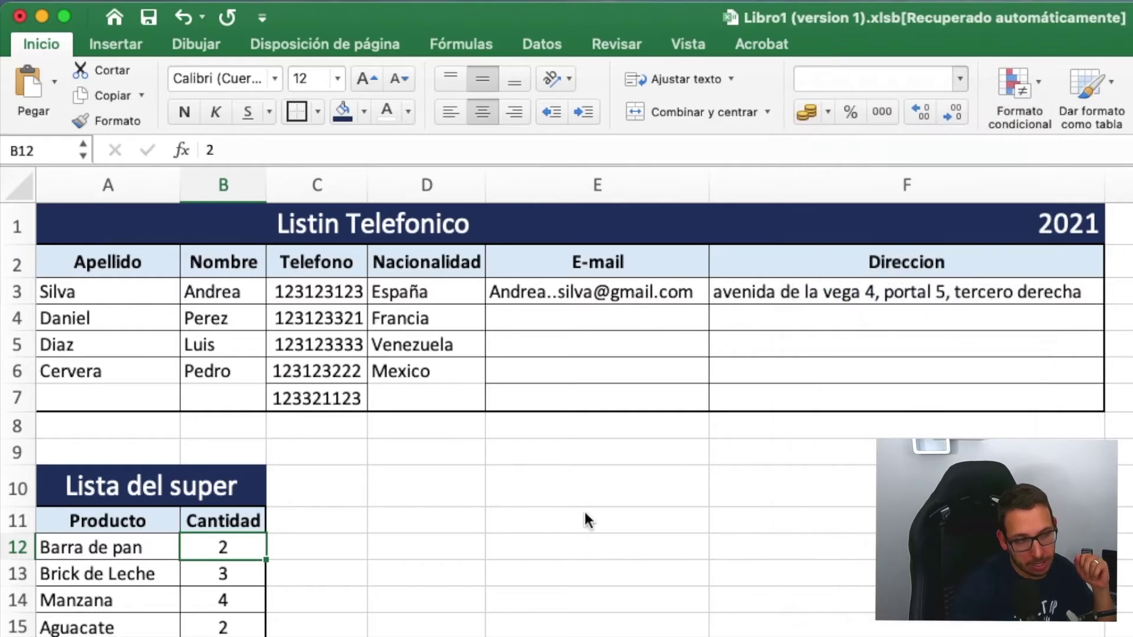
click(454, 539)
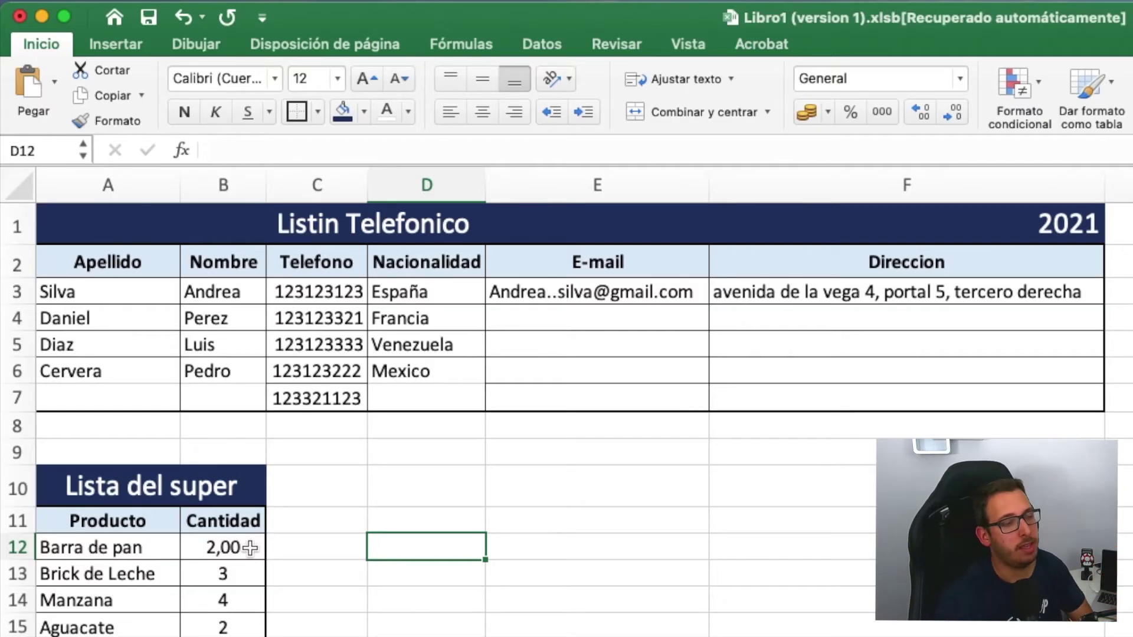
click(221, 547)
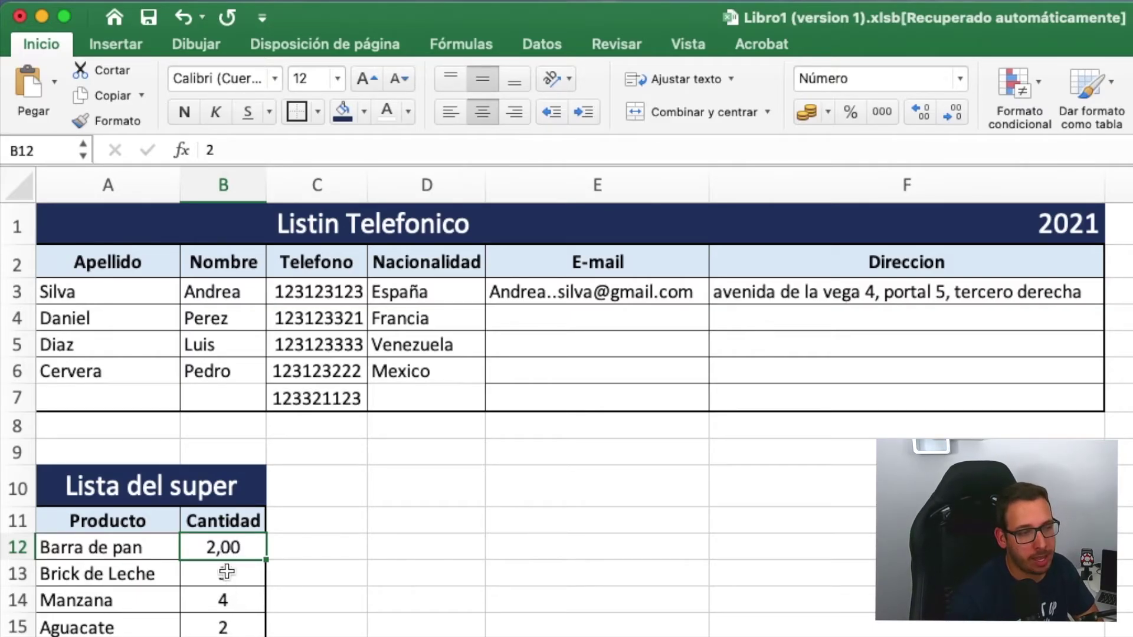
click(957, 80)
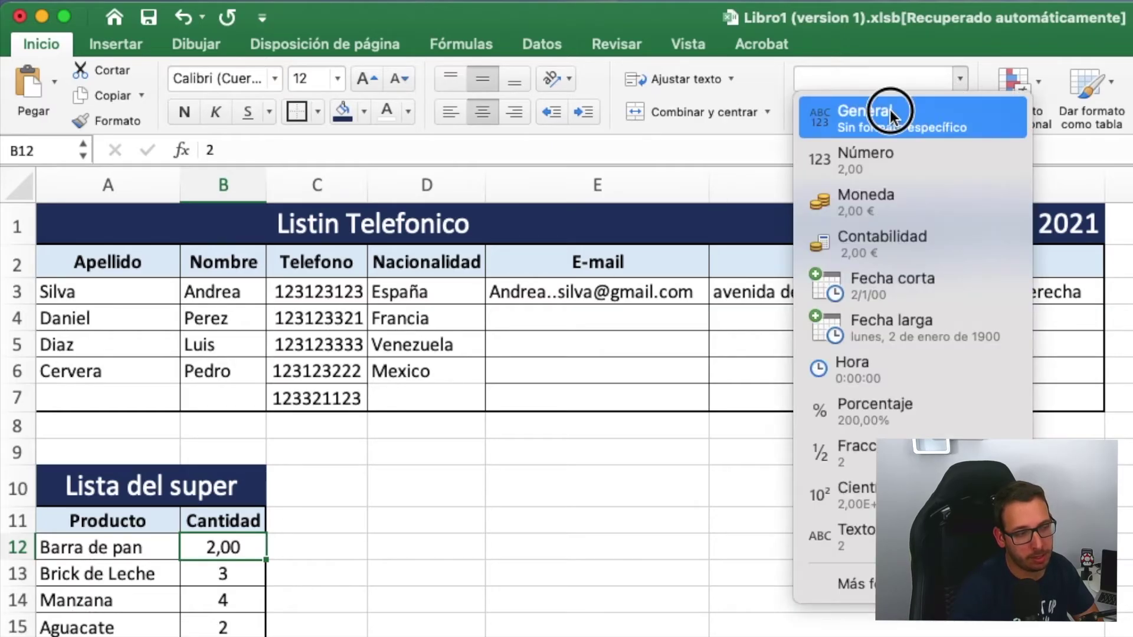
click(890, 110)
click(415, 574)
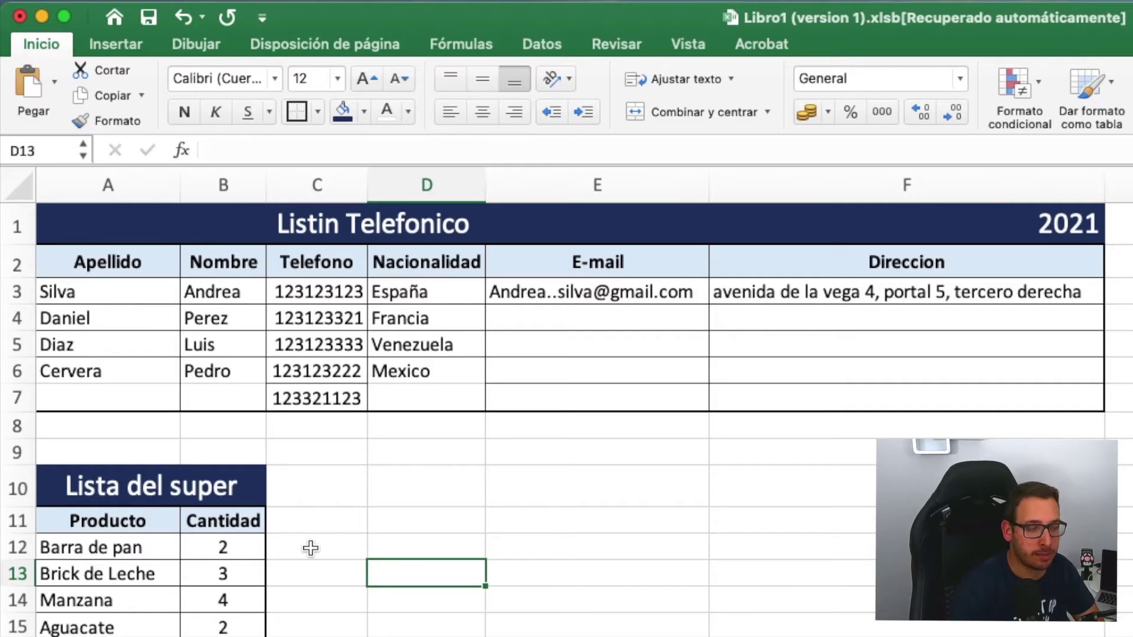
- Enter the header 'Precio' in C11 beside Cantidad
click(320, 521)
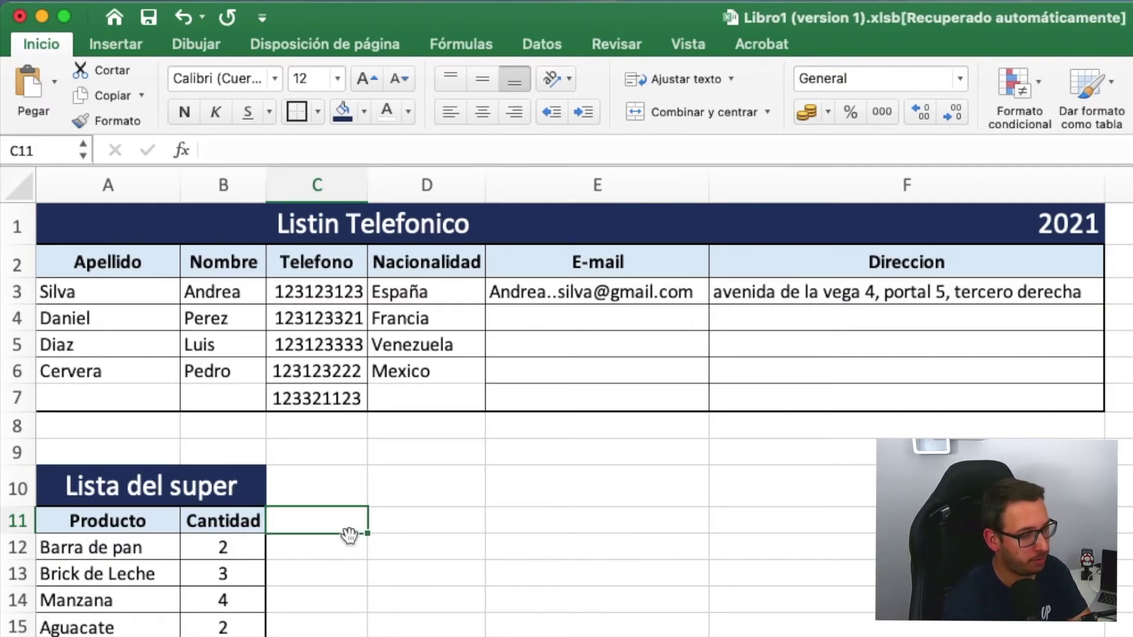
text(Precio)
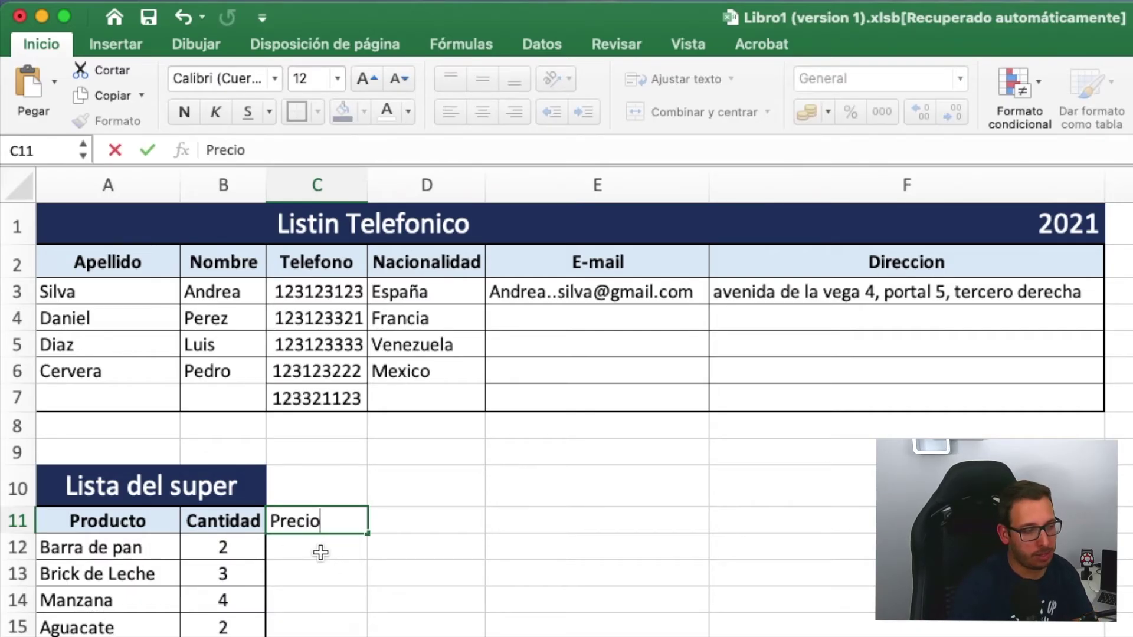
click(321, 553)
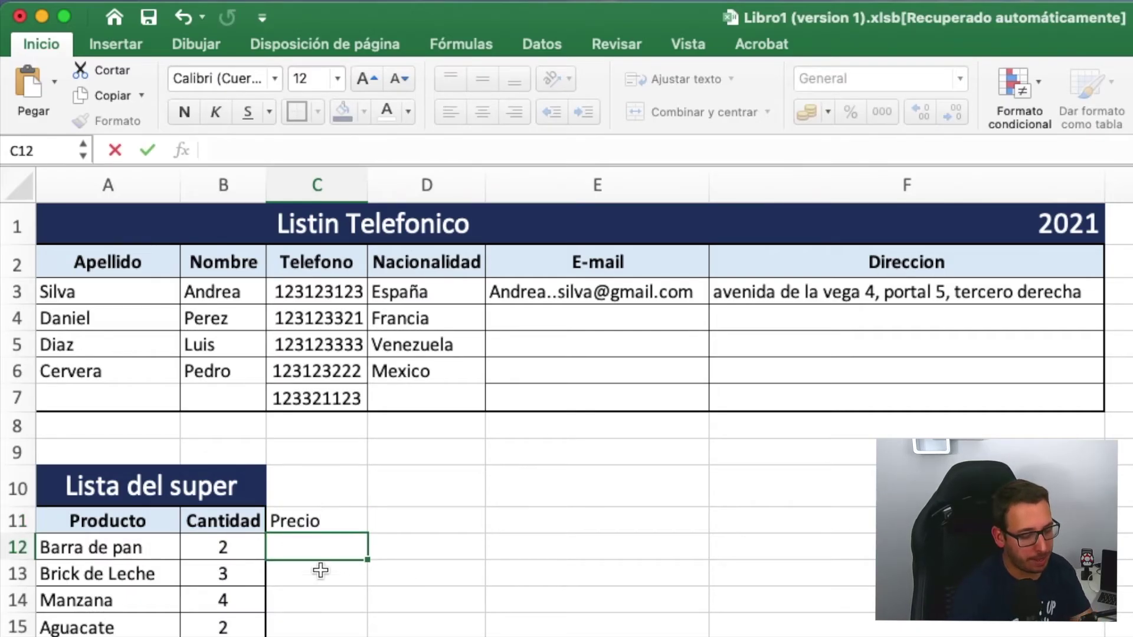
- Enter the prices 0,50, 0,70, 1,25 and 1 in C12:C15
text(0,50)
click(350, 563)
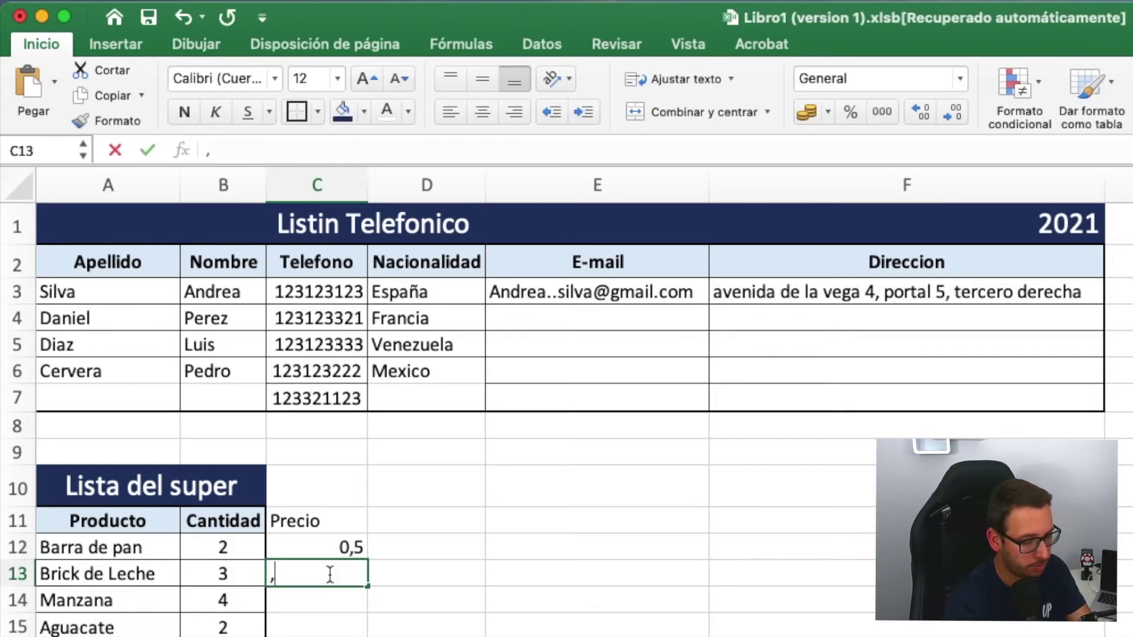
text(,70)
key(Return)
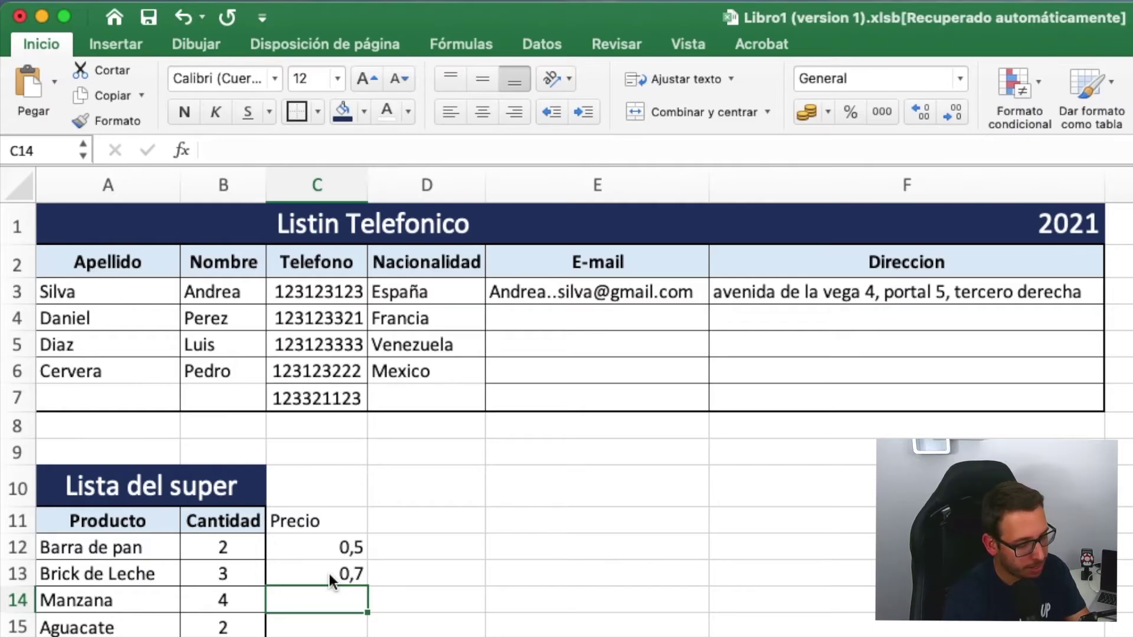
text(,)
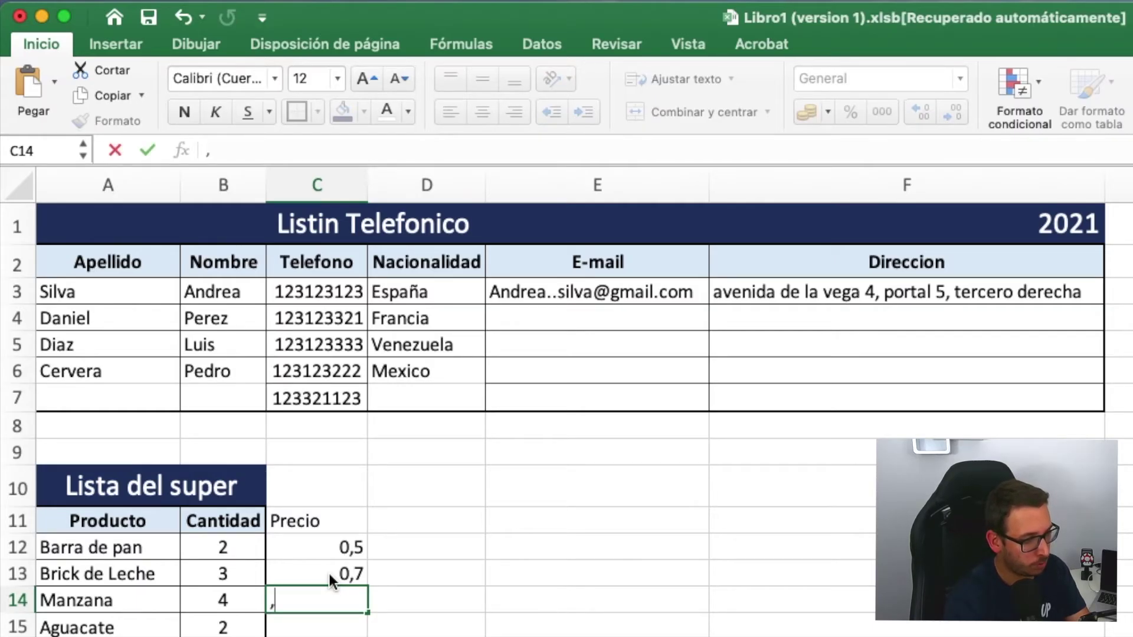
key(BackSpace)
text(1,25)
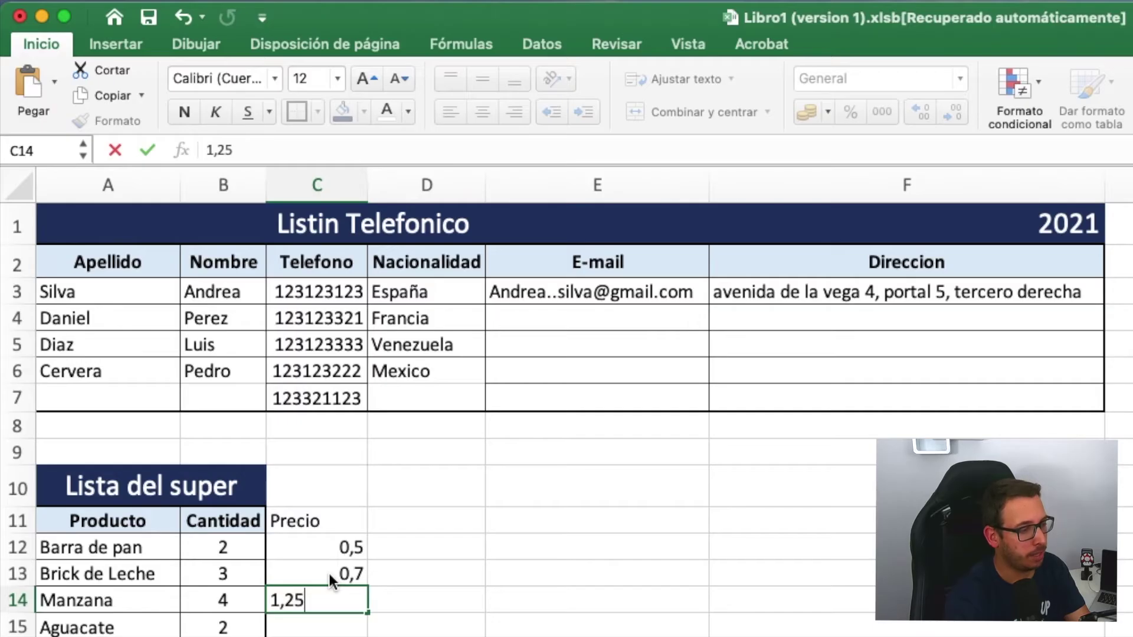
key(Return)
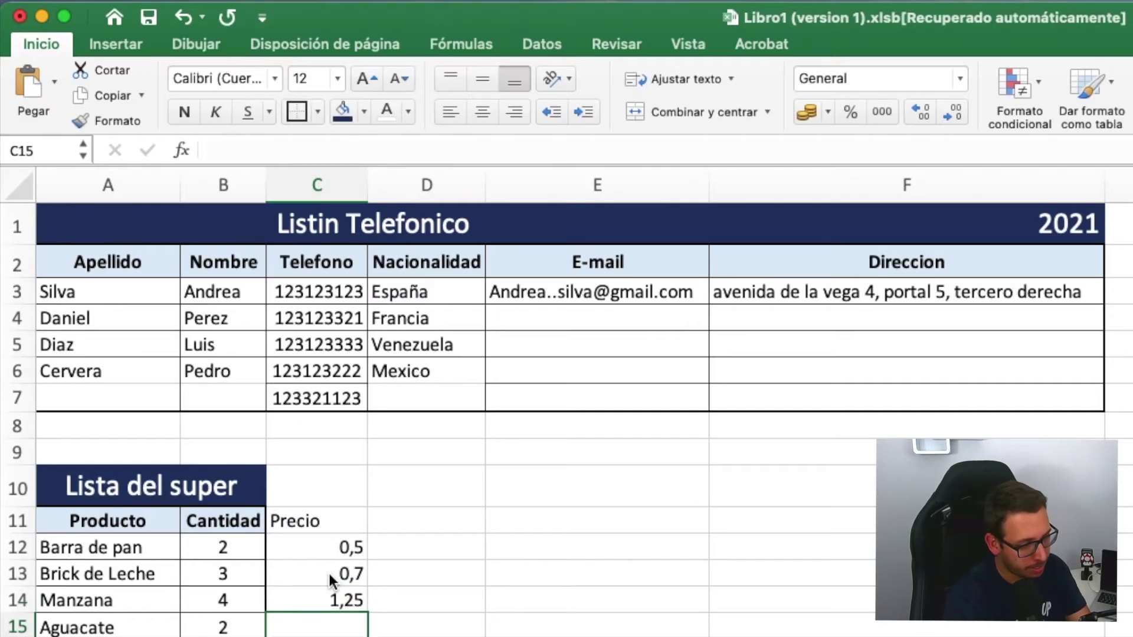
text(1)
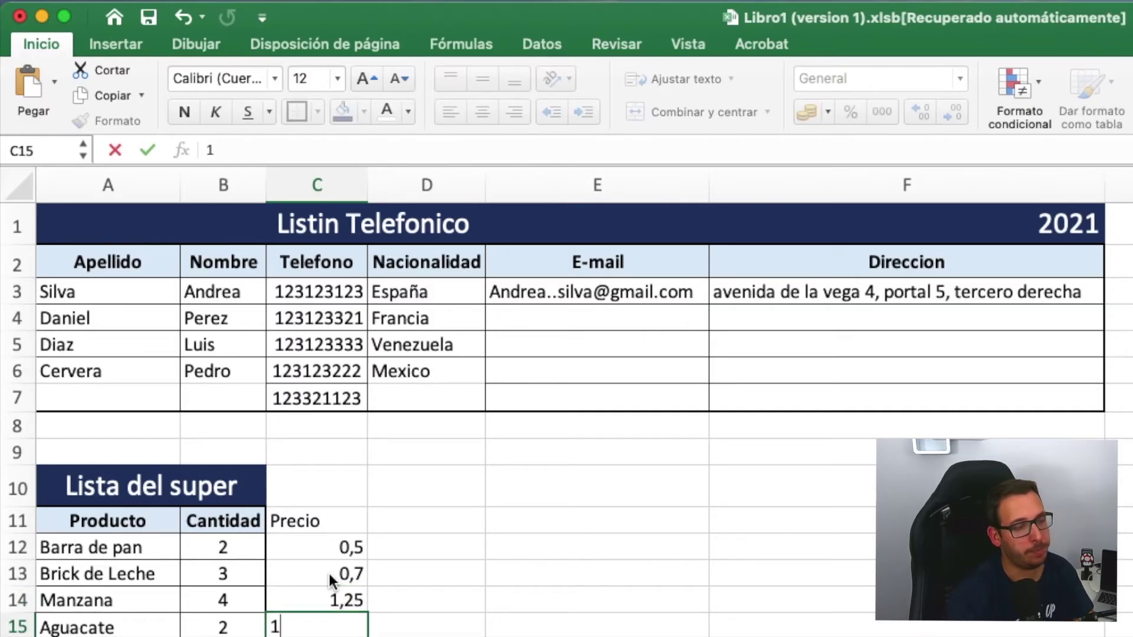
key(Return)
key(Right)
key(Down)
key(Down)
key(Down)
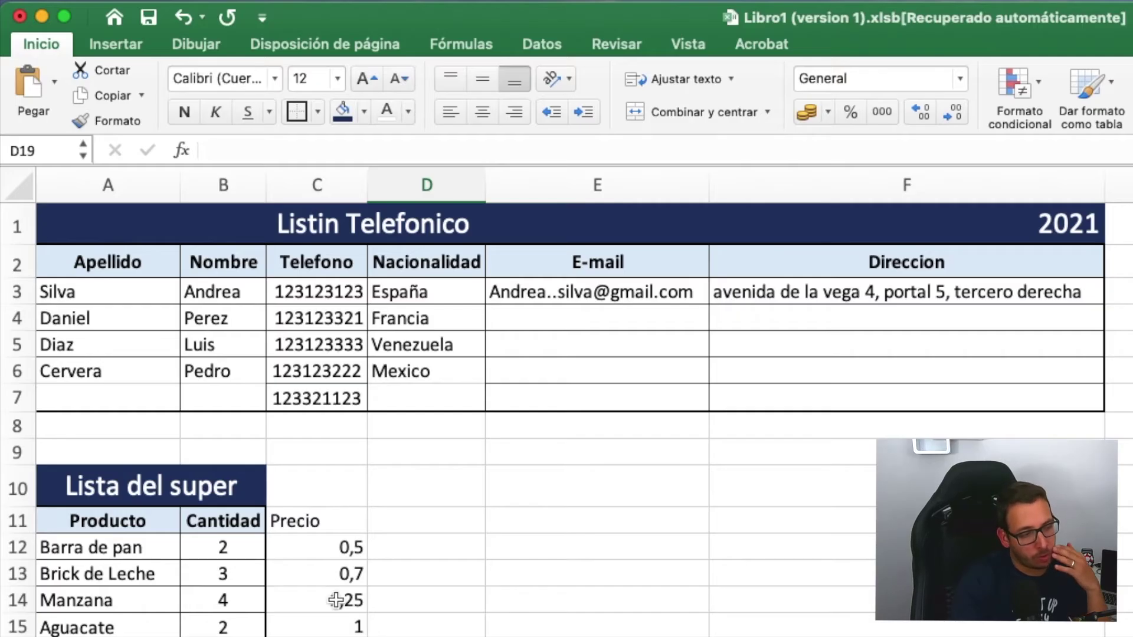
- Apply the euro Accounting format to C12:C15, showing 0,50 €, 0,70 €, 1,25 € and 1,00 €
drag(338, 554, 319, 634)
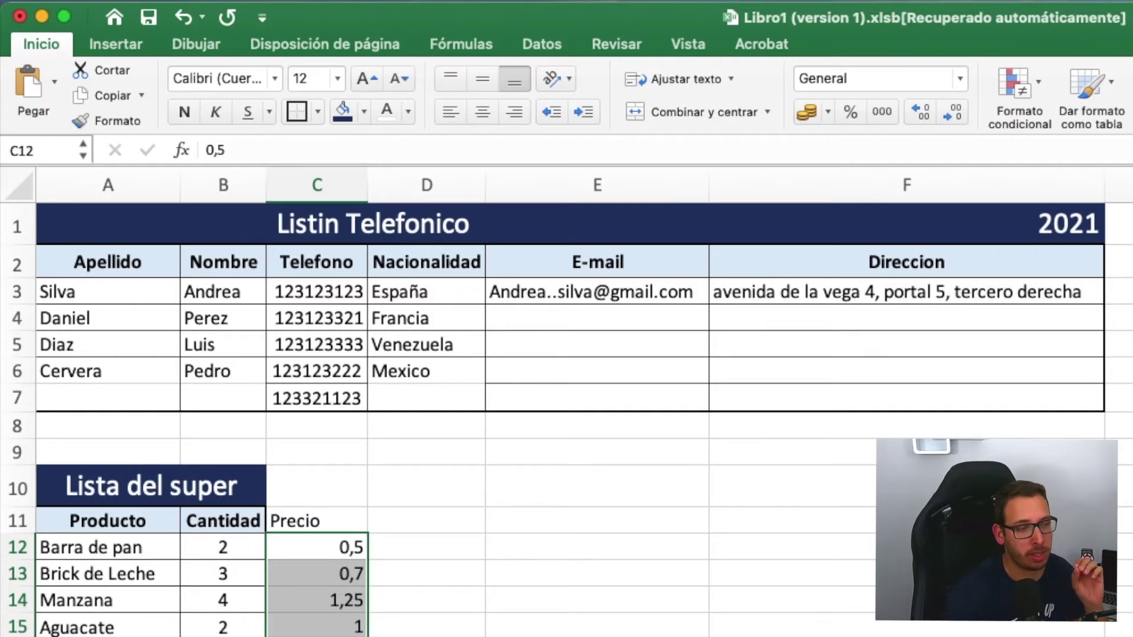
click(806, 111)
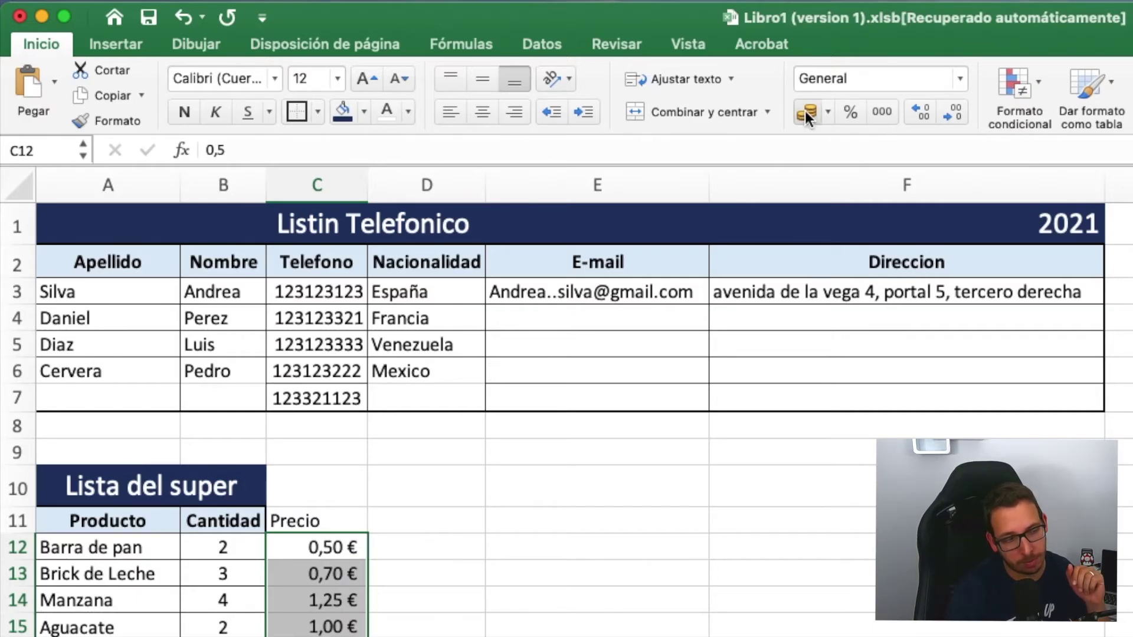
click(409, 570)
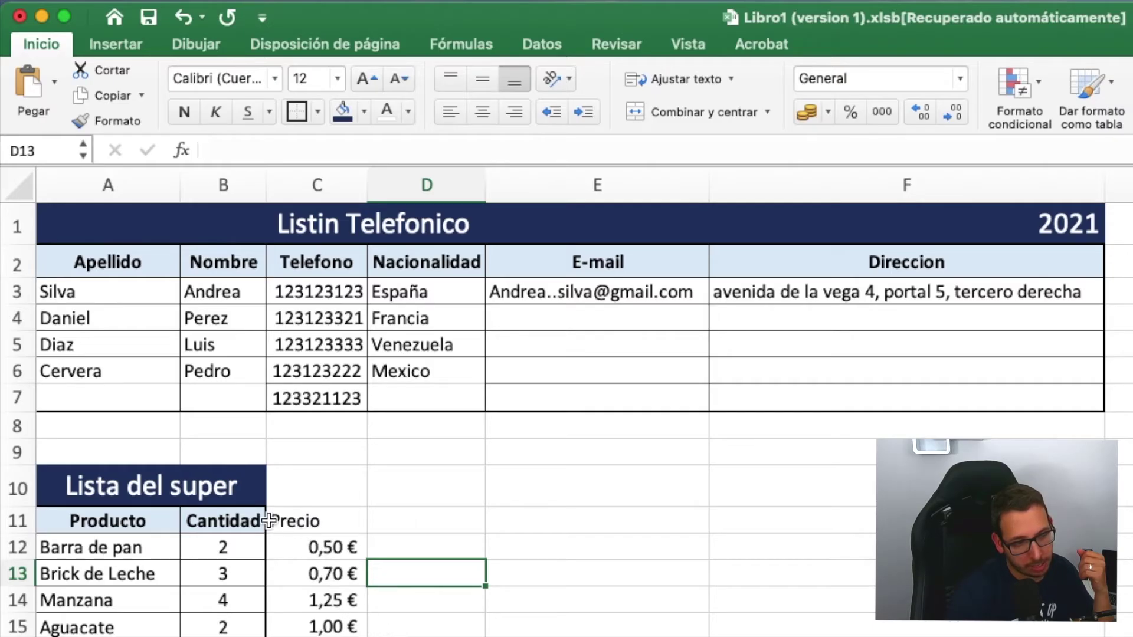
- Copy the Cantidad header's bold light-blue formatting onto the Precio header in C11
click(210, 522)
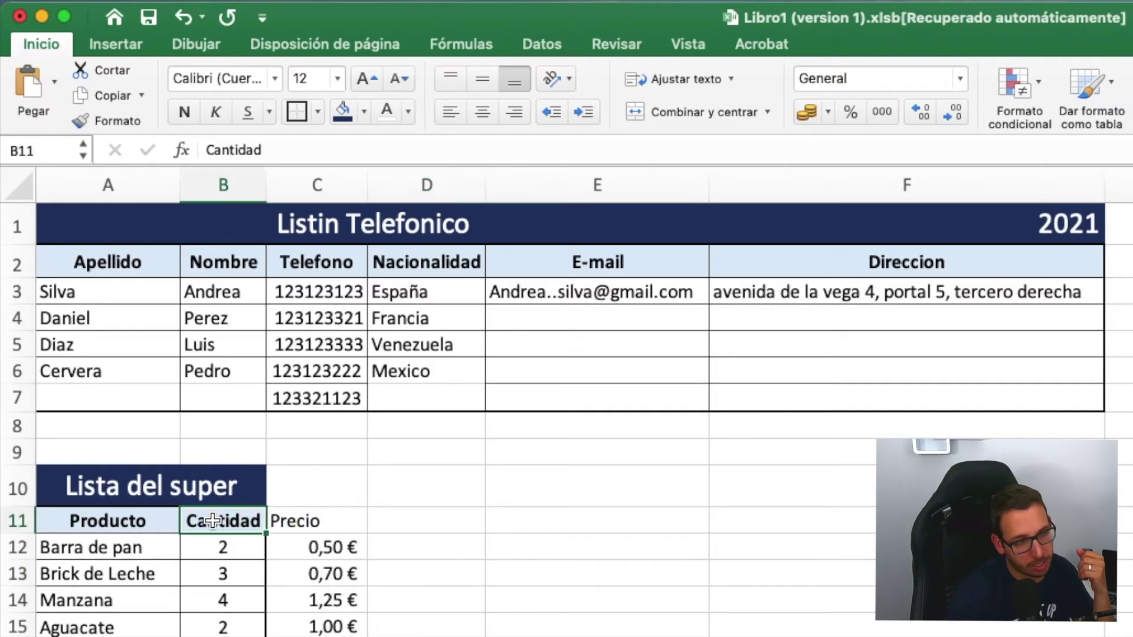
click(88, 119)
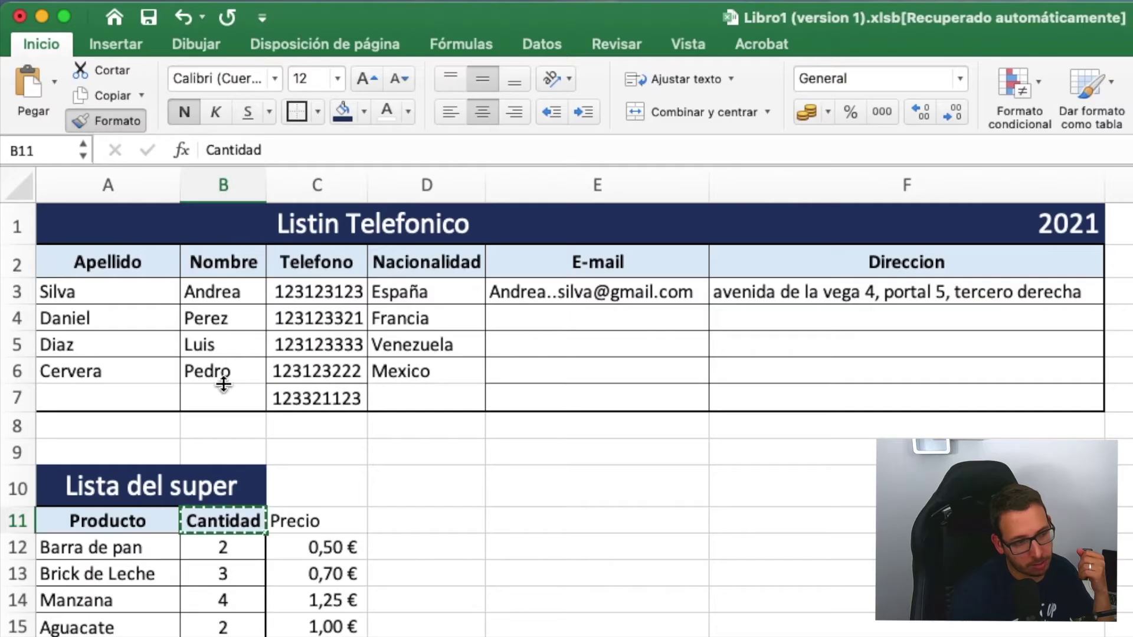
click(324, 521)
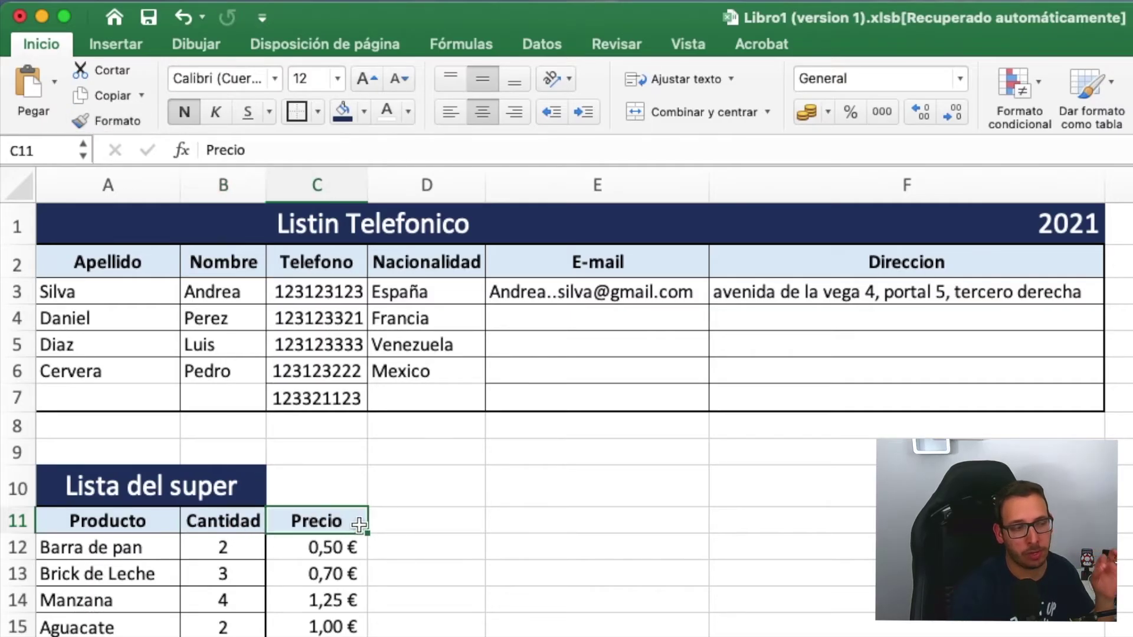
- Give C11:C15 borders on every cell plus a thick outer frame
click(337, 550)
drag(337, 551, 330, 627)
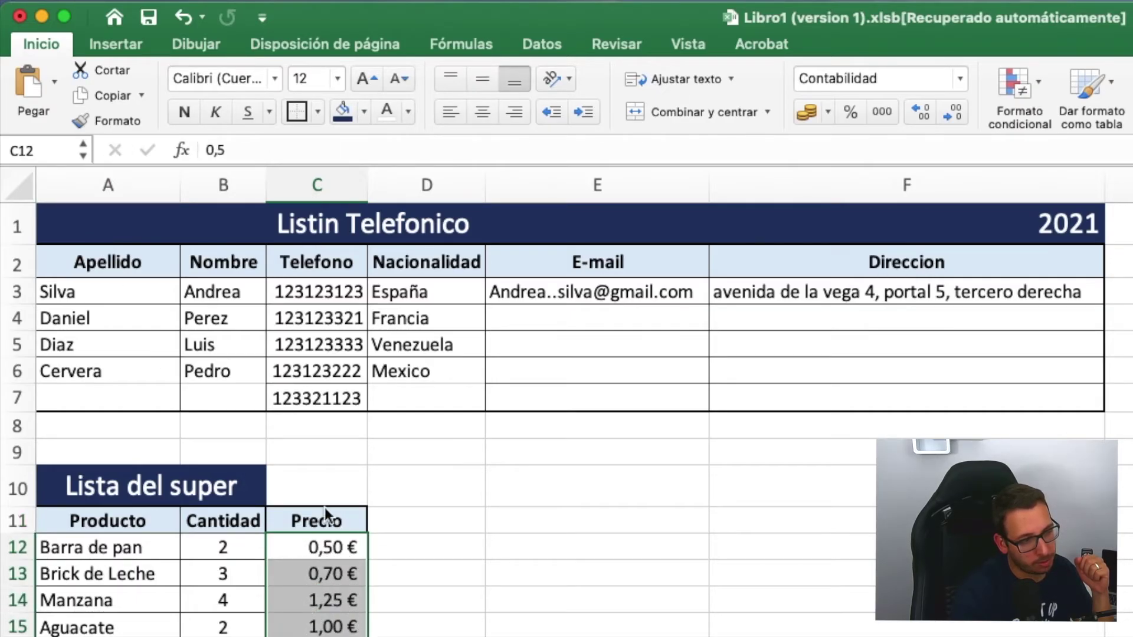
drag(333, 520, 336, 622)
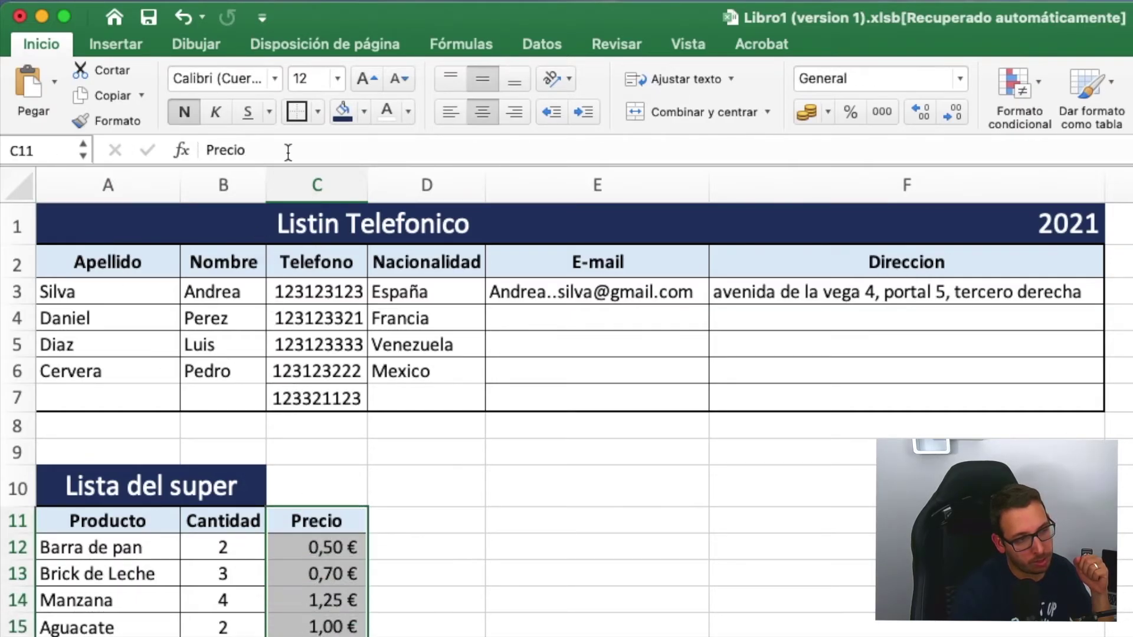
click(319, 115)
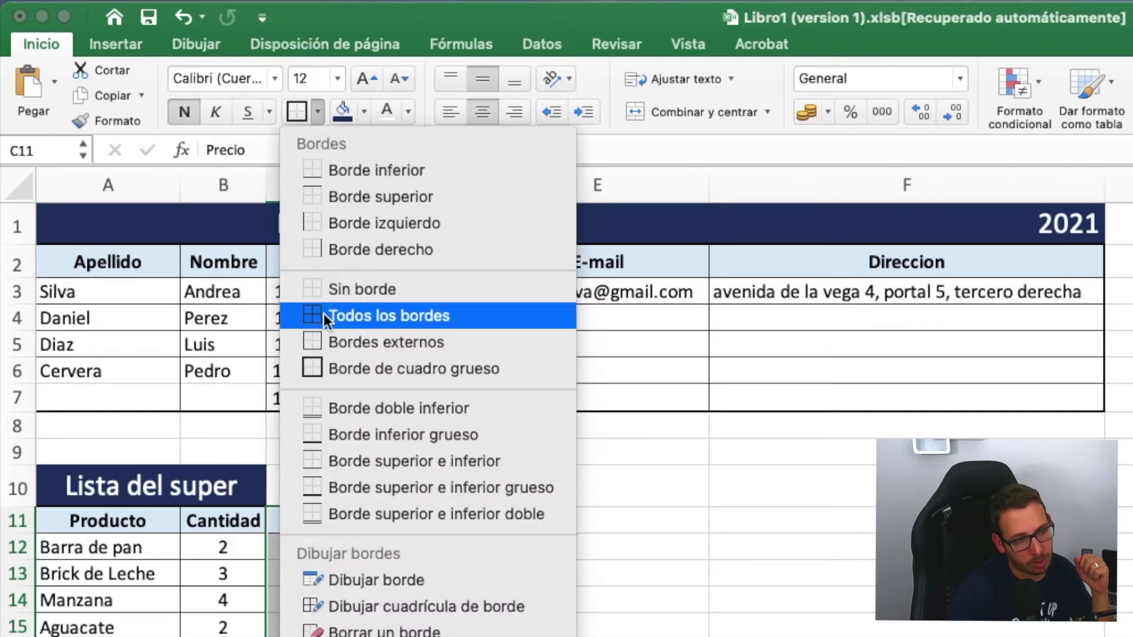
click(322, 314)
click(317, 111)
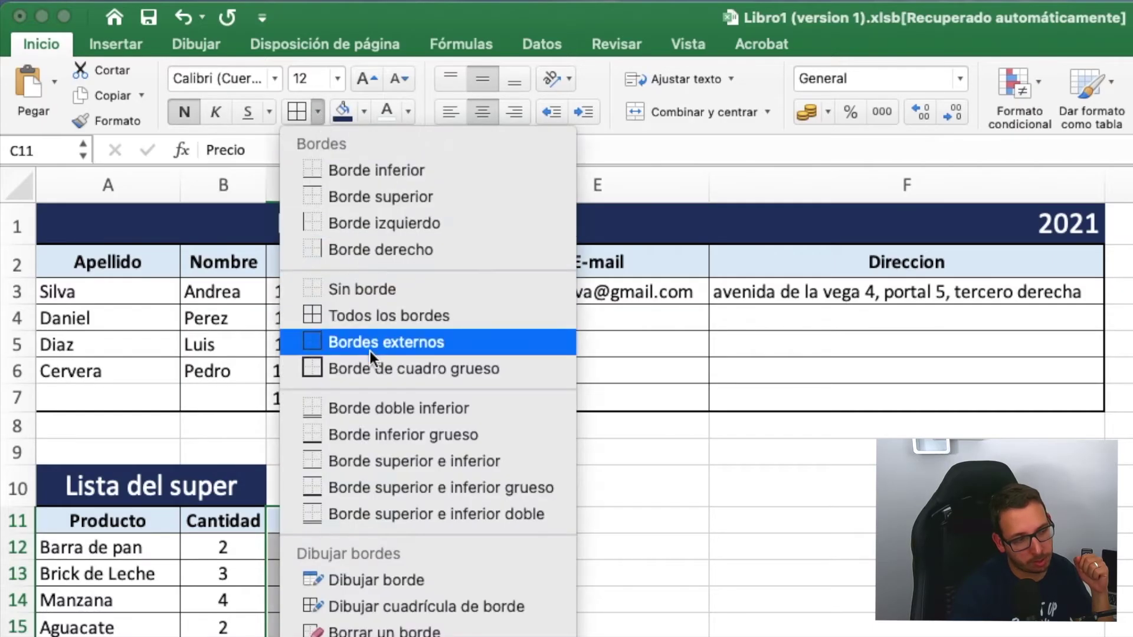
click(378, 370)
click(497, 545)
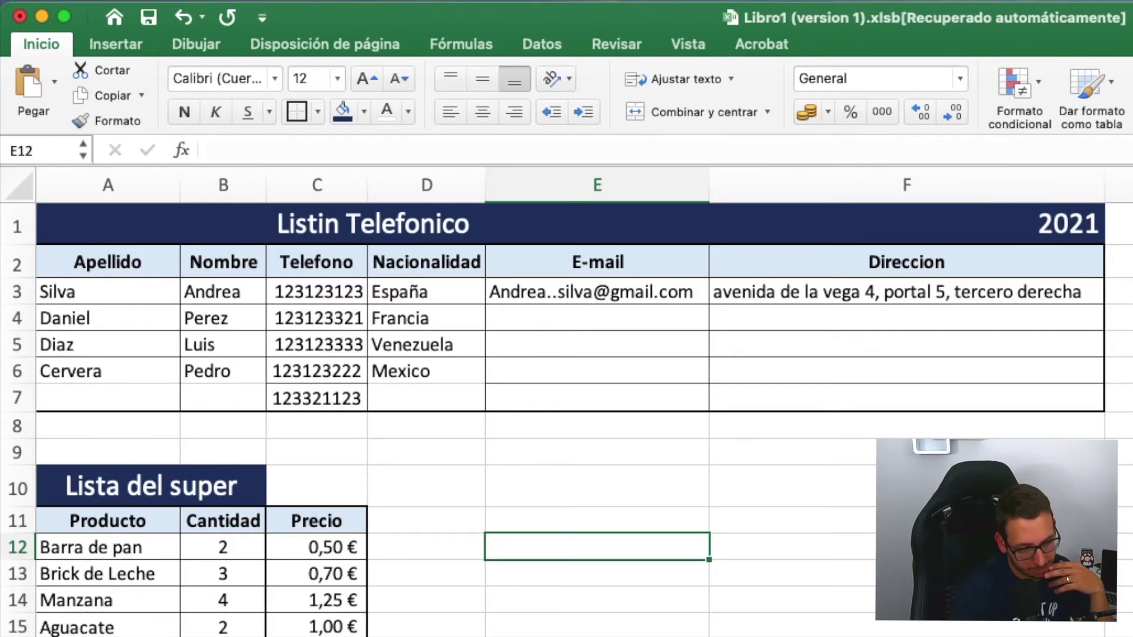
click(84, 460)
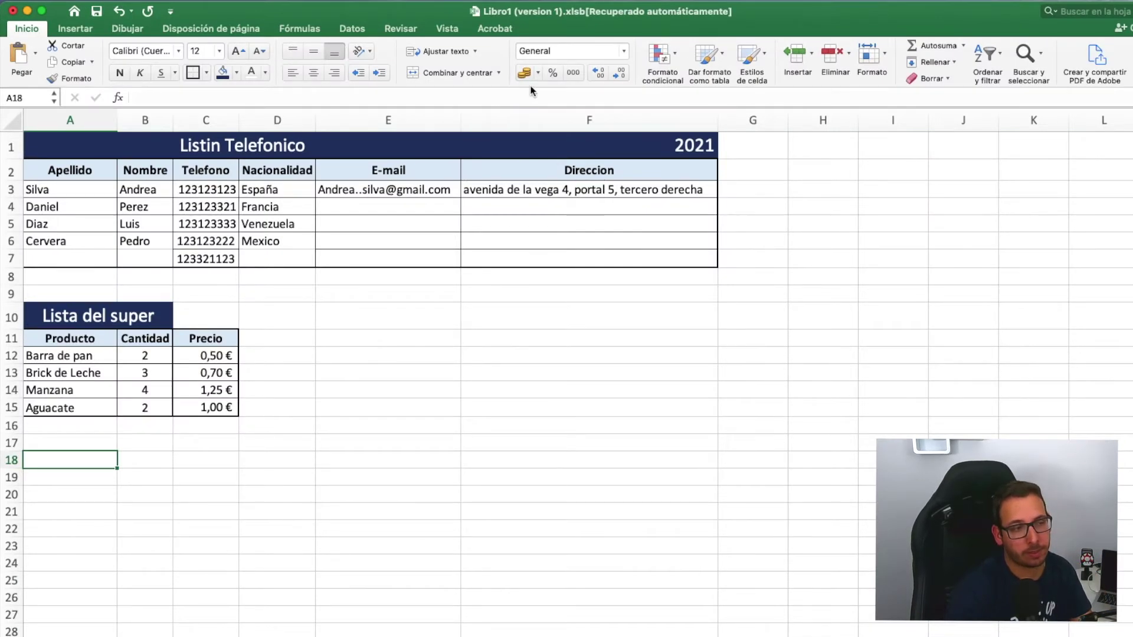
click(624, 57)
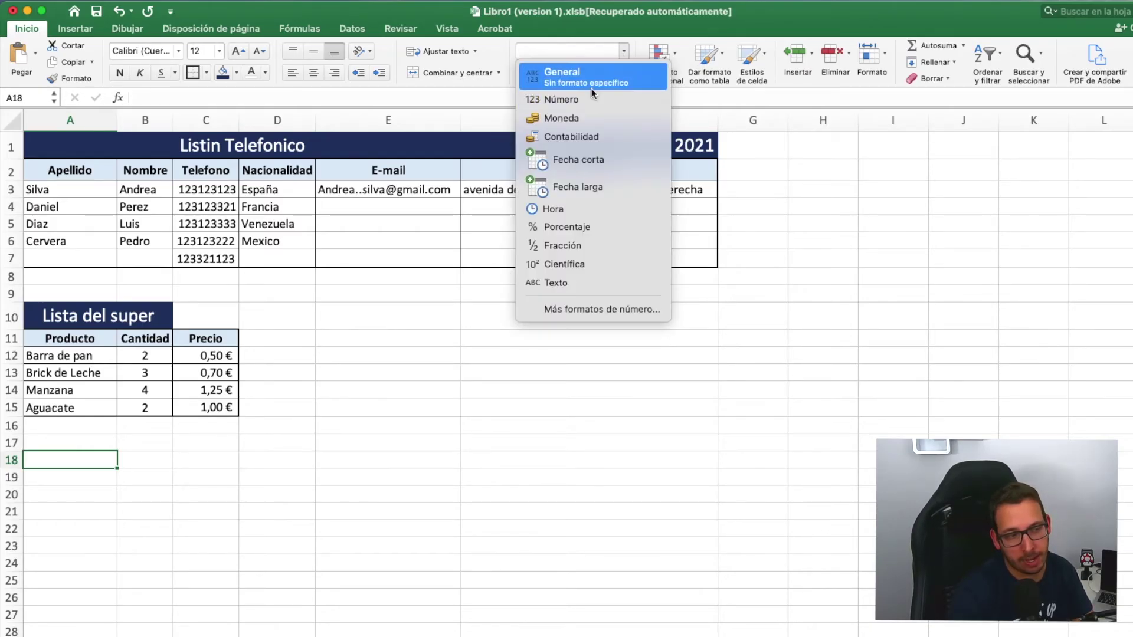
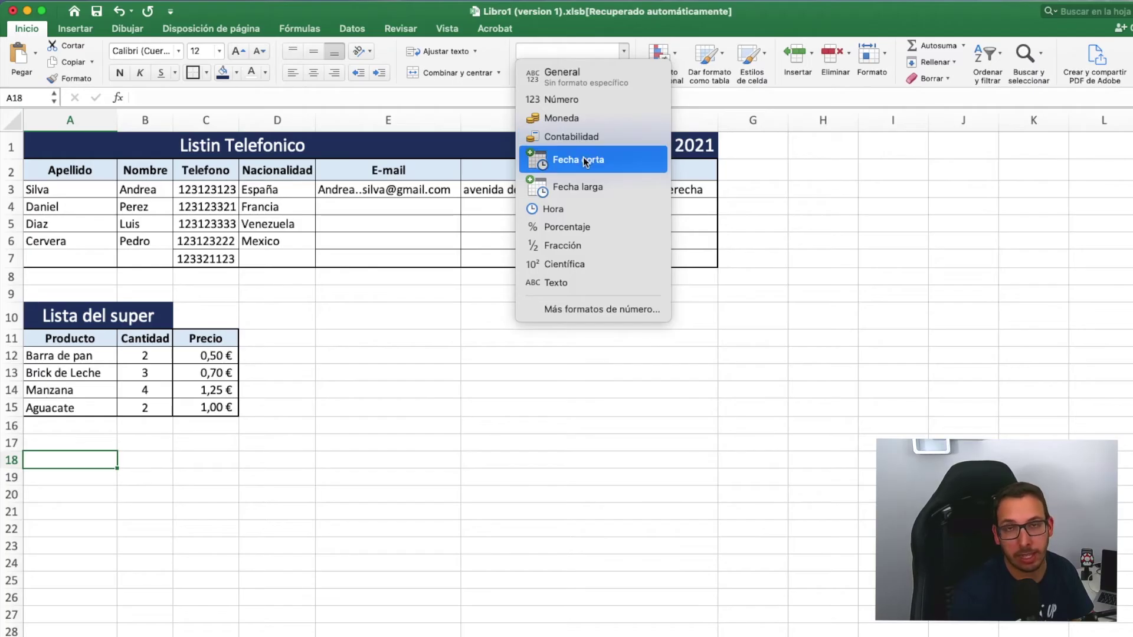
- Enter the date 31/12/2021 in cell A18
click(586, 438)
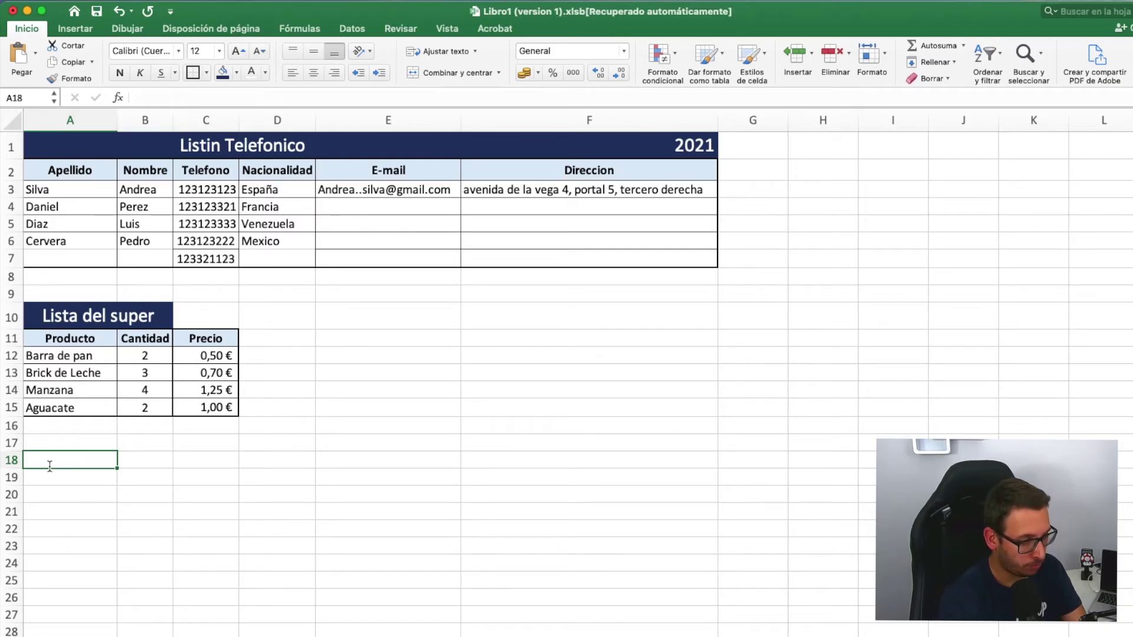
text(31/)
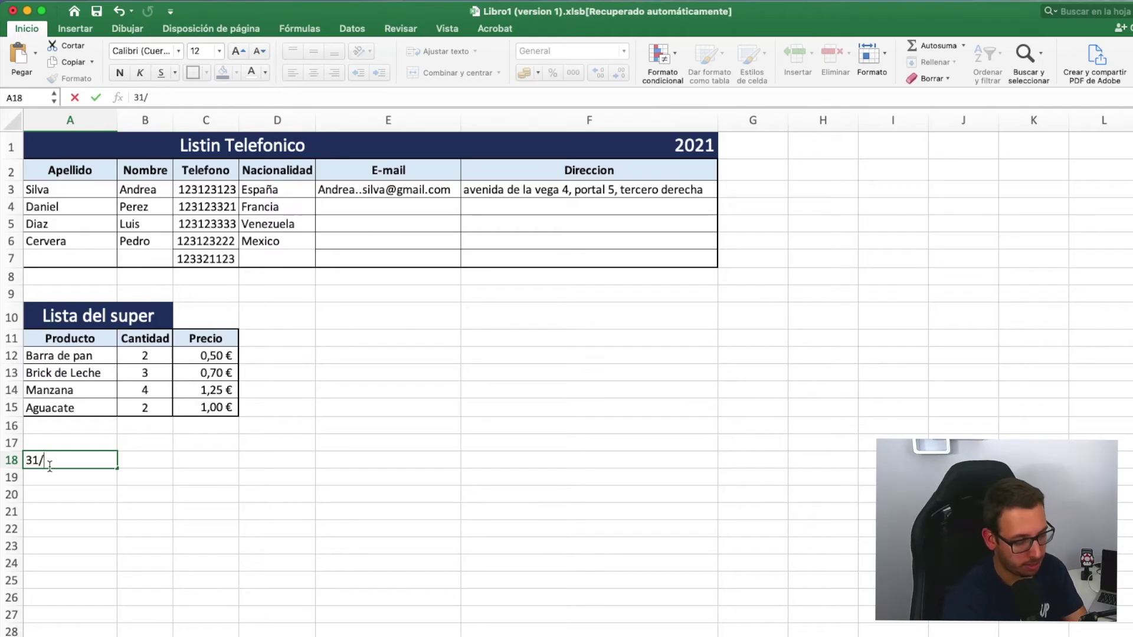
text(12)
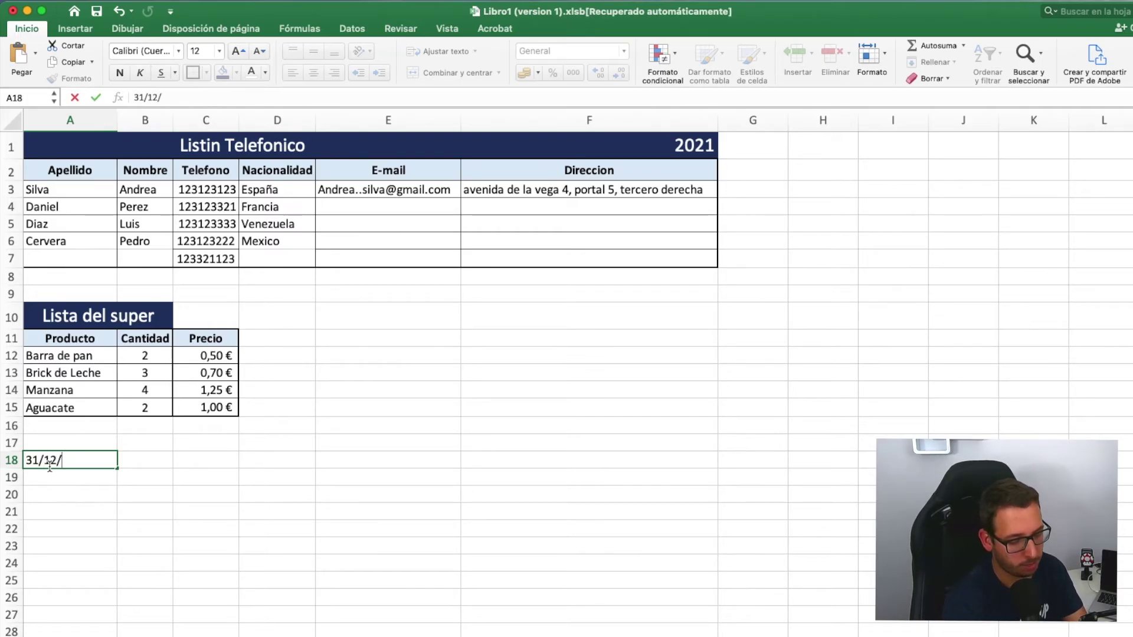
text(/2021)
key(Return)
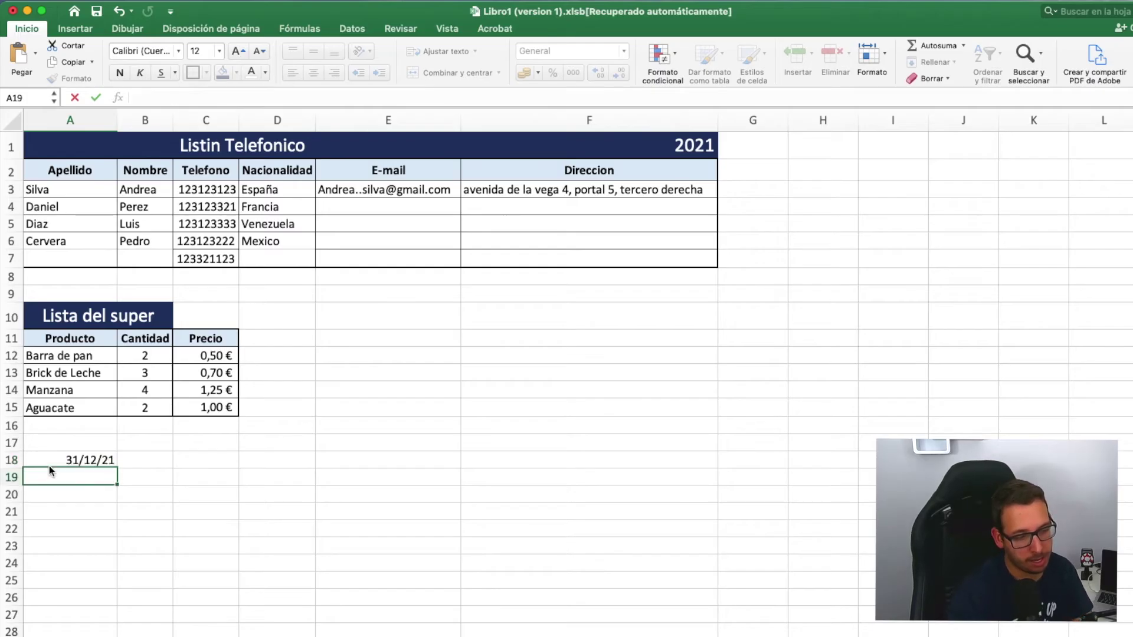
- Format A18 as Fecha larga so it reads viernes, 31 de diciembre de 2021
click(65, 459)
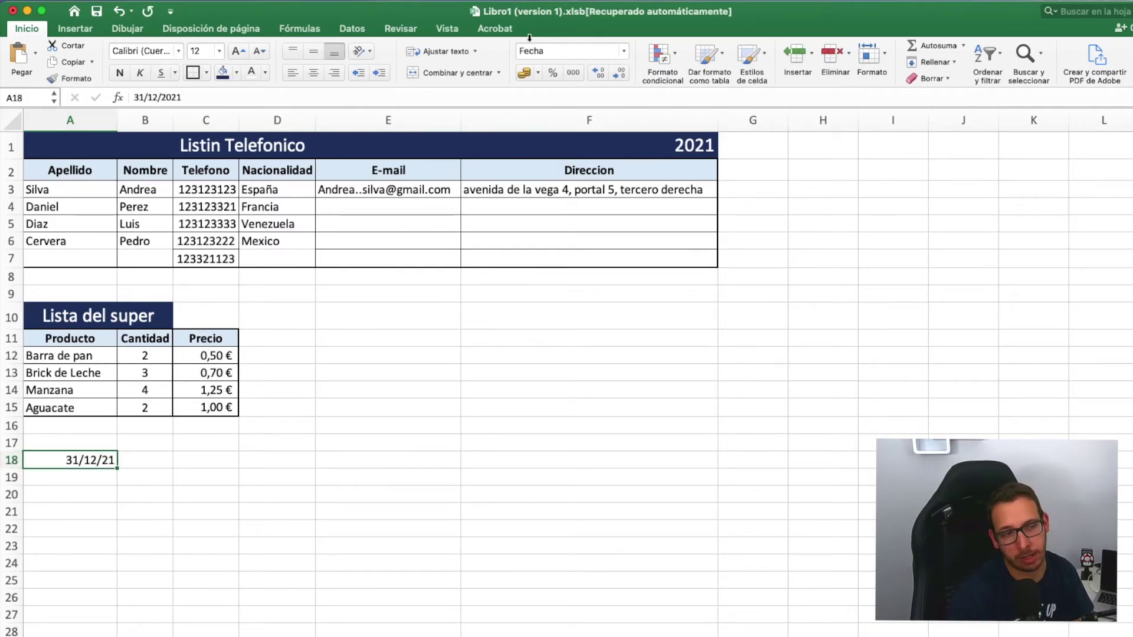
click(625, 52)
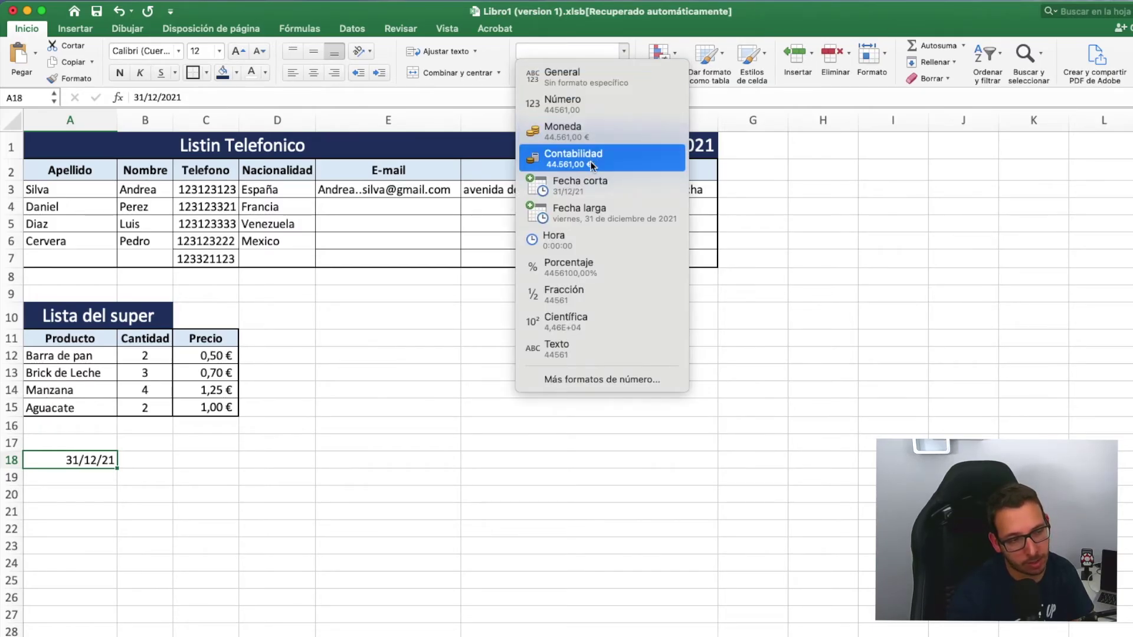
click(593, 185)
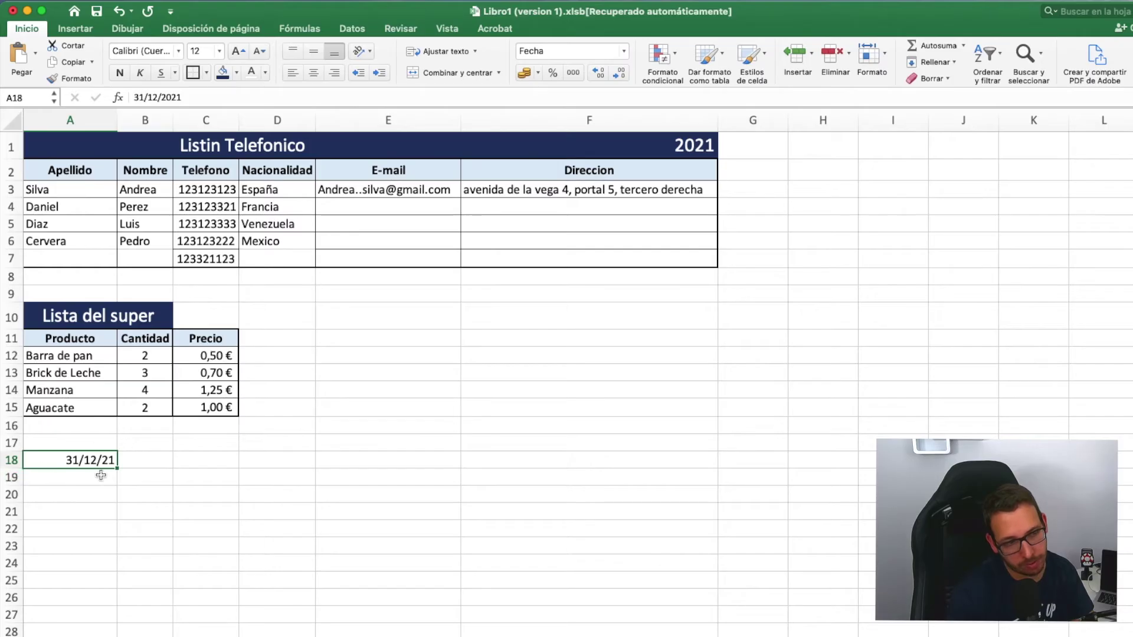
click(624, 52)
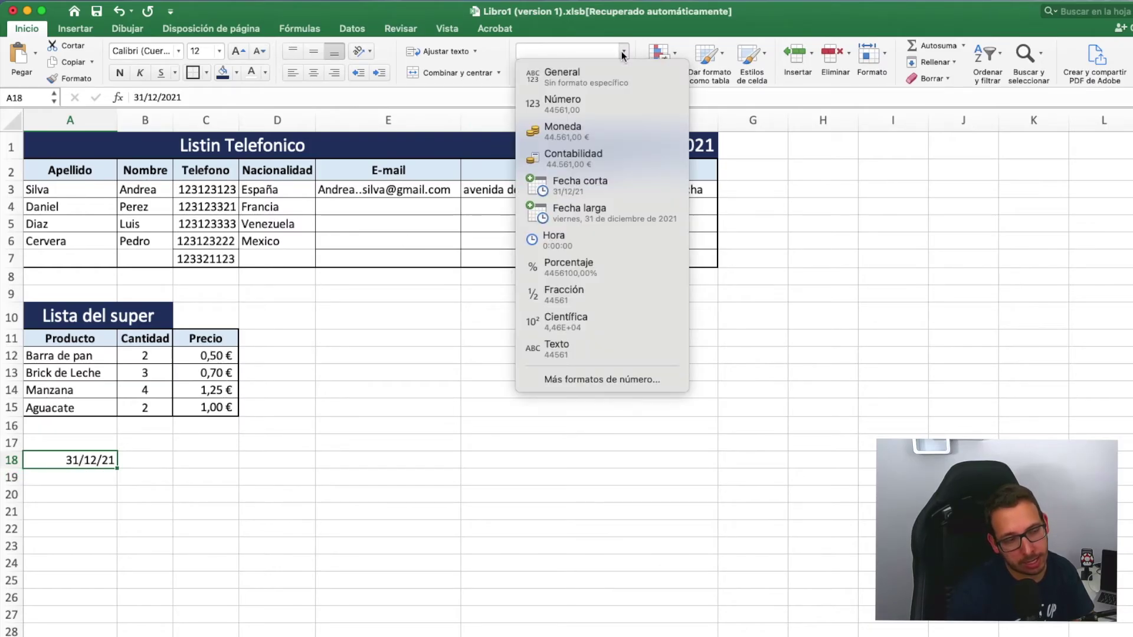
click(584, 214)
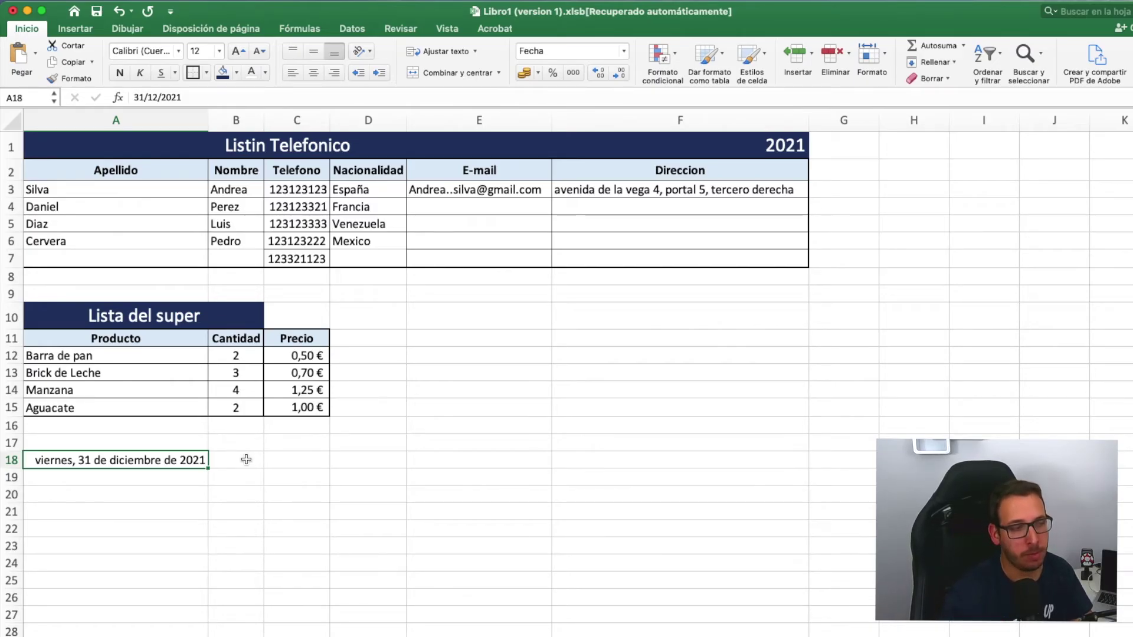
- Change the date in A18 to 30/04/1985 in the formula bar
click(138, 96)
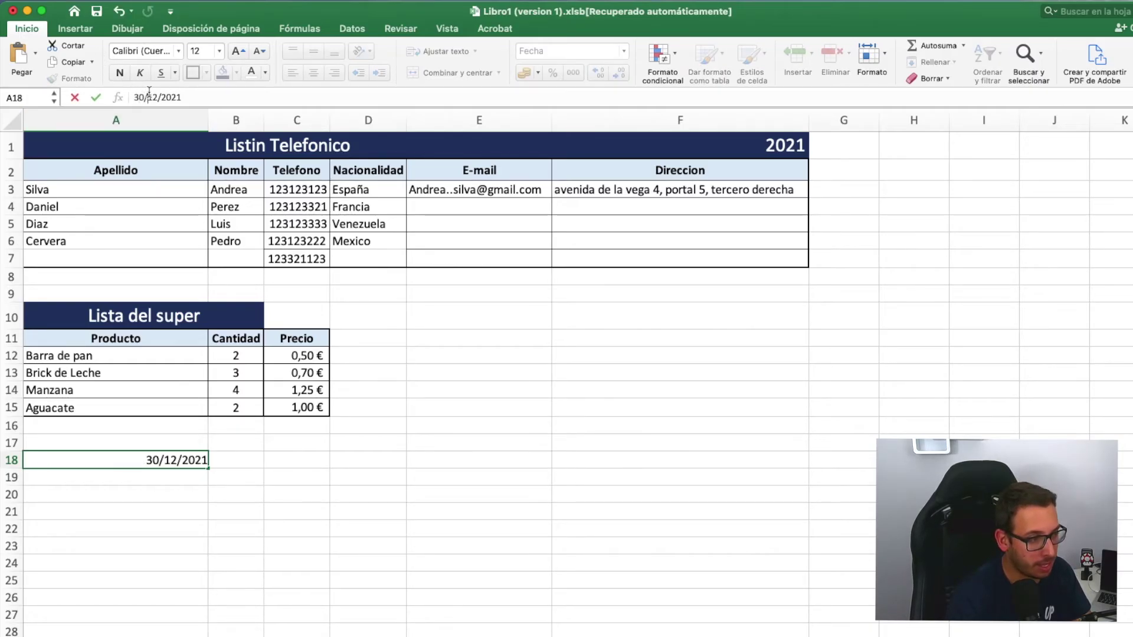
double_click(150, 96)
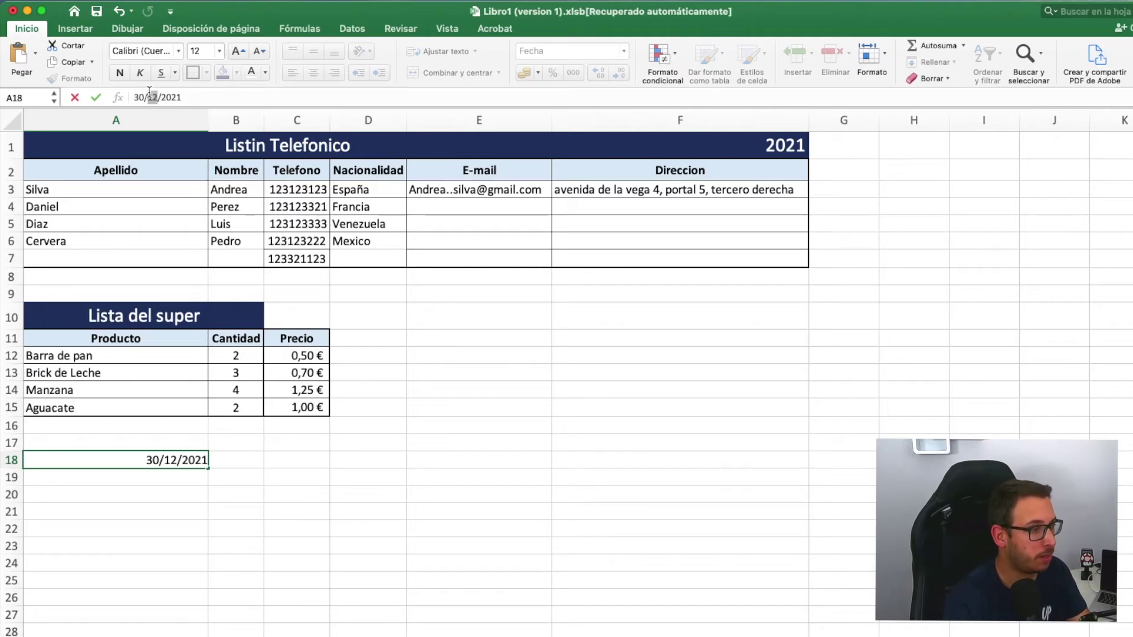
text(04/)
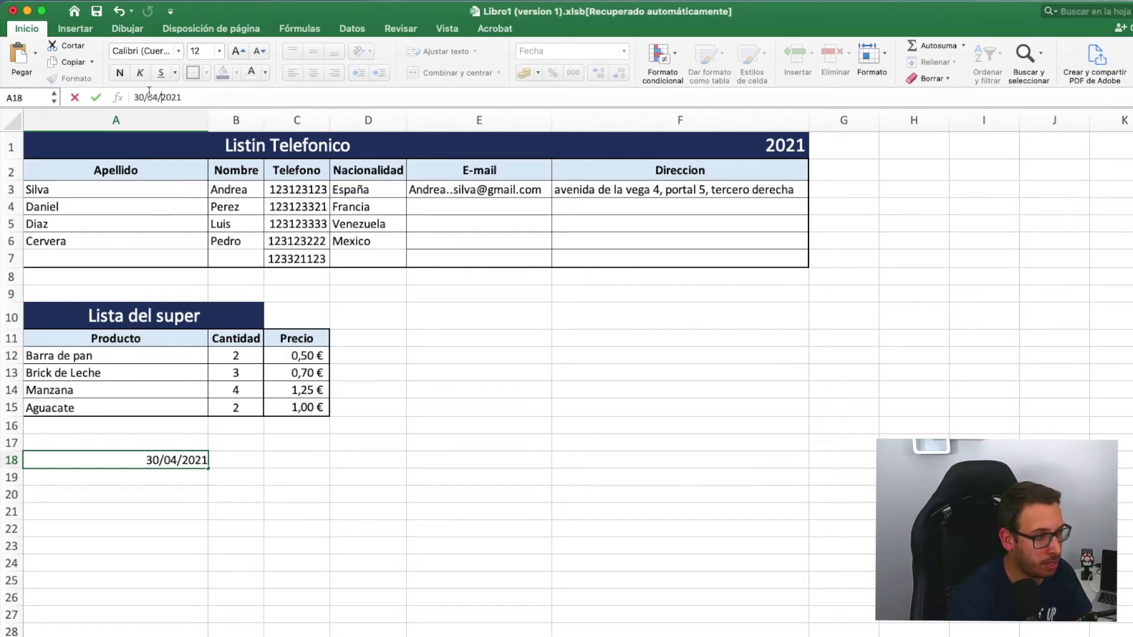
text(1985)
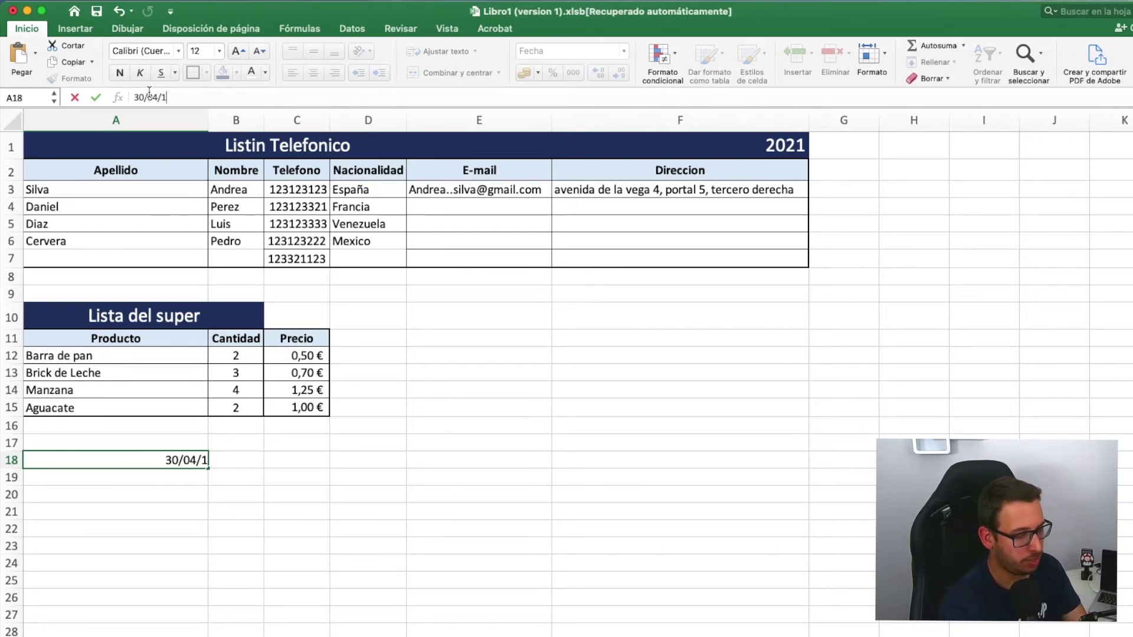
key(Return)
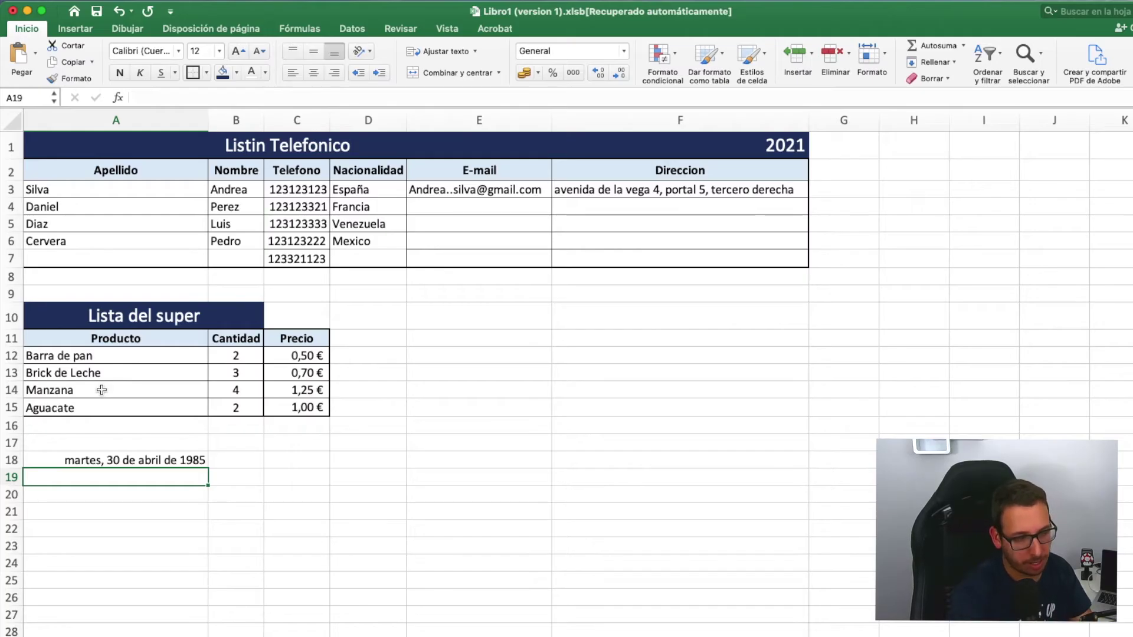
- Show A18 as the short date 30/4/85, then begin entering 10:20 in A20
click(80, 460)
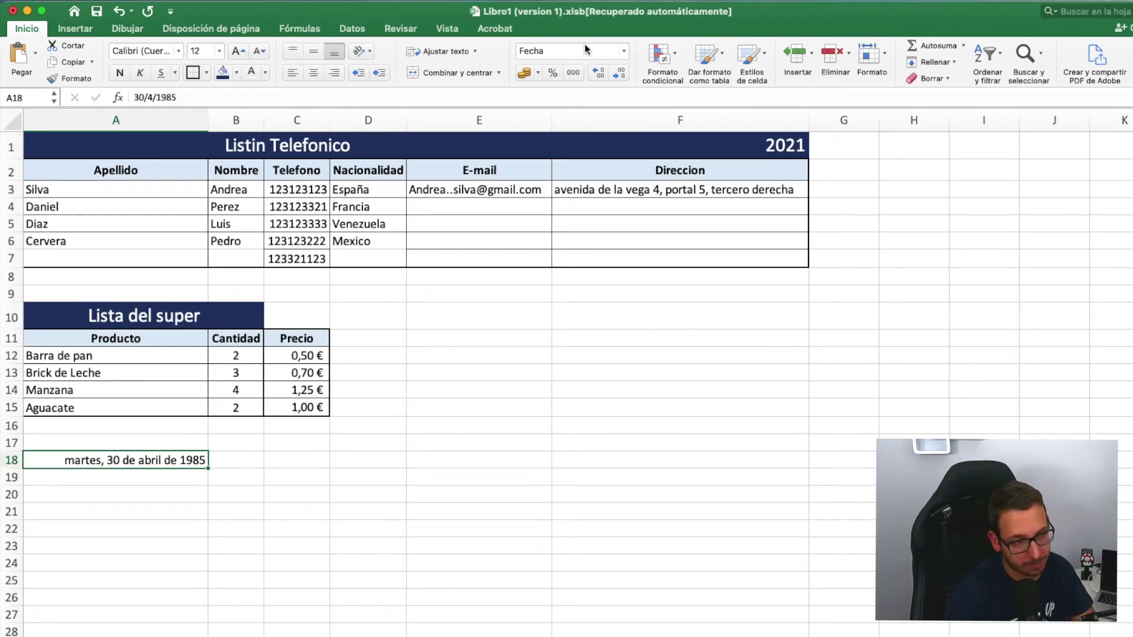
click(624, 51)
click(564, 188)
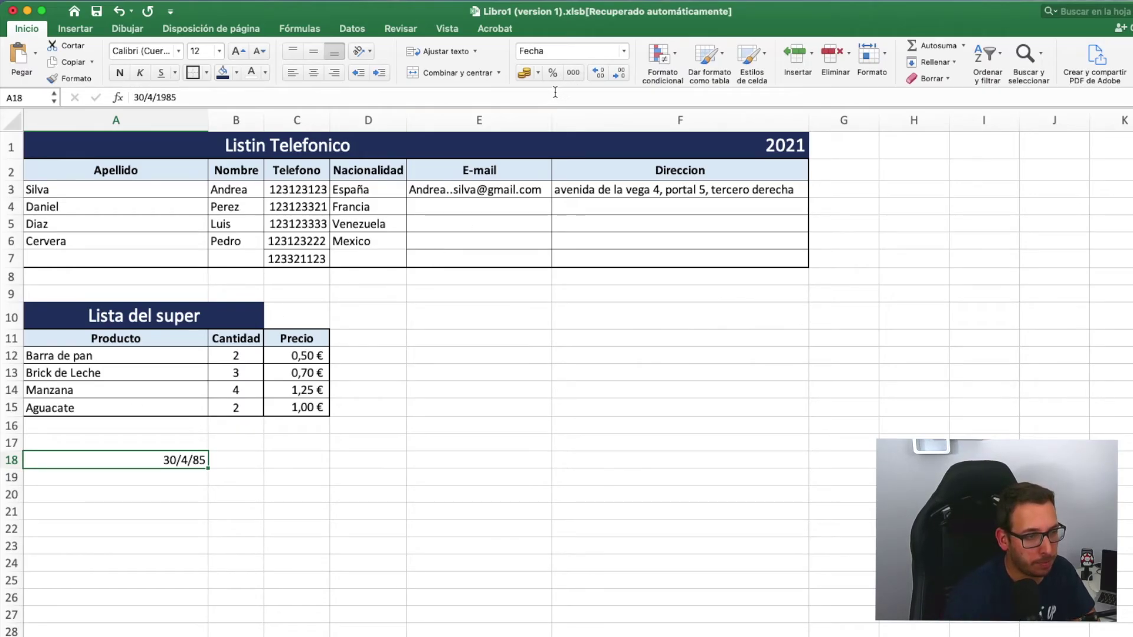
click(621, 51)
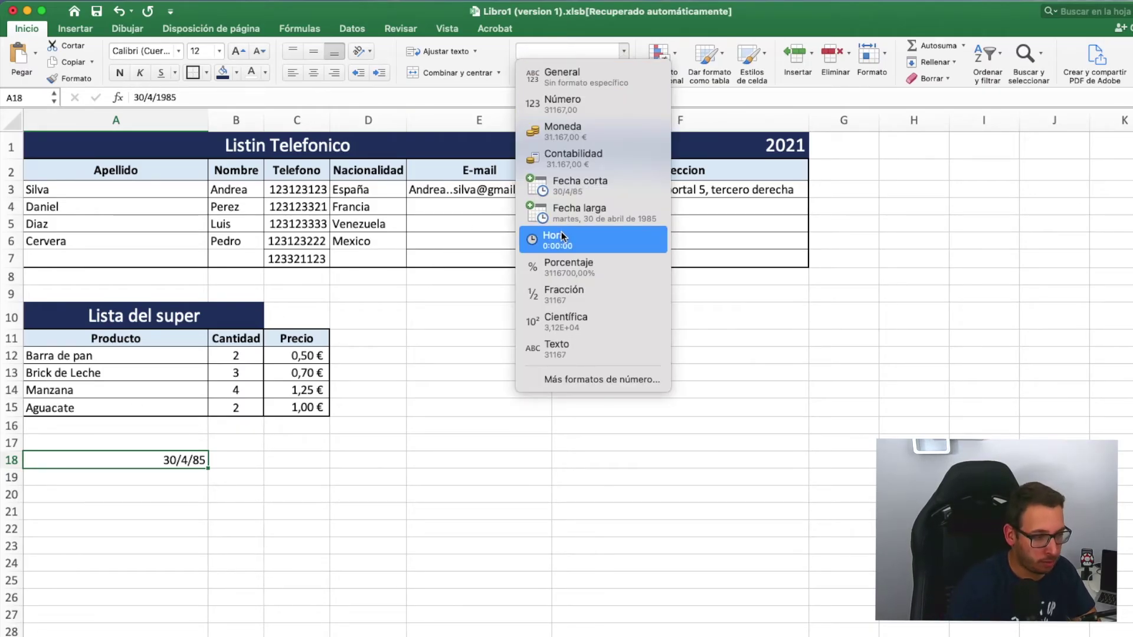
click(111, 480)
click(110, 493)
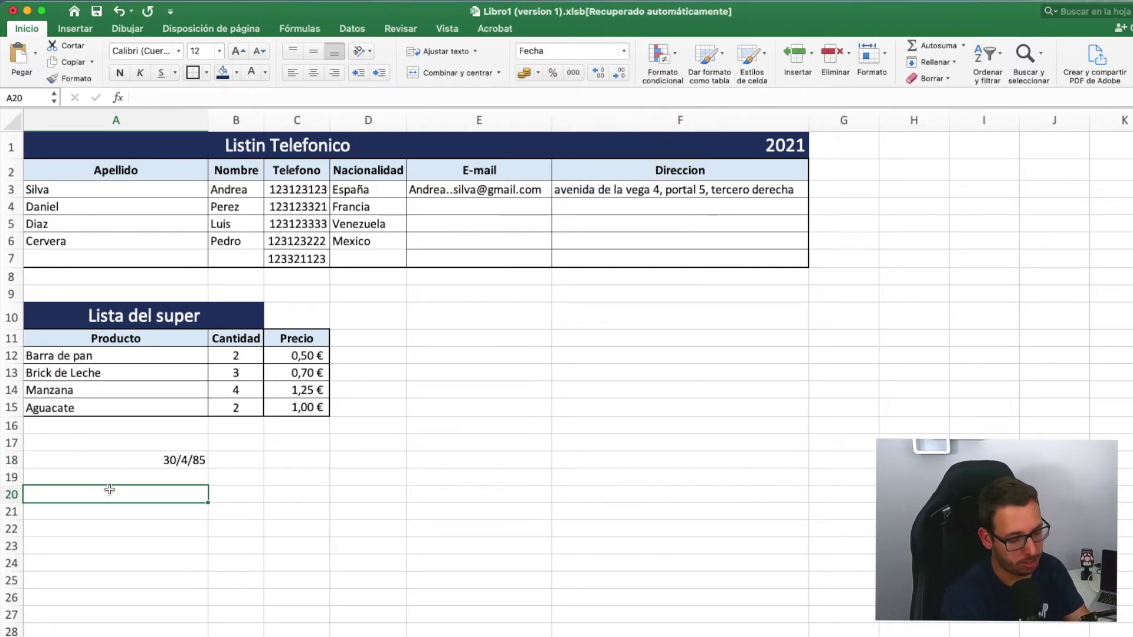
text(10)
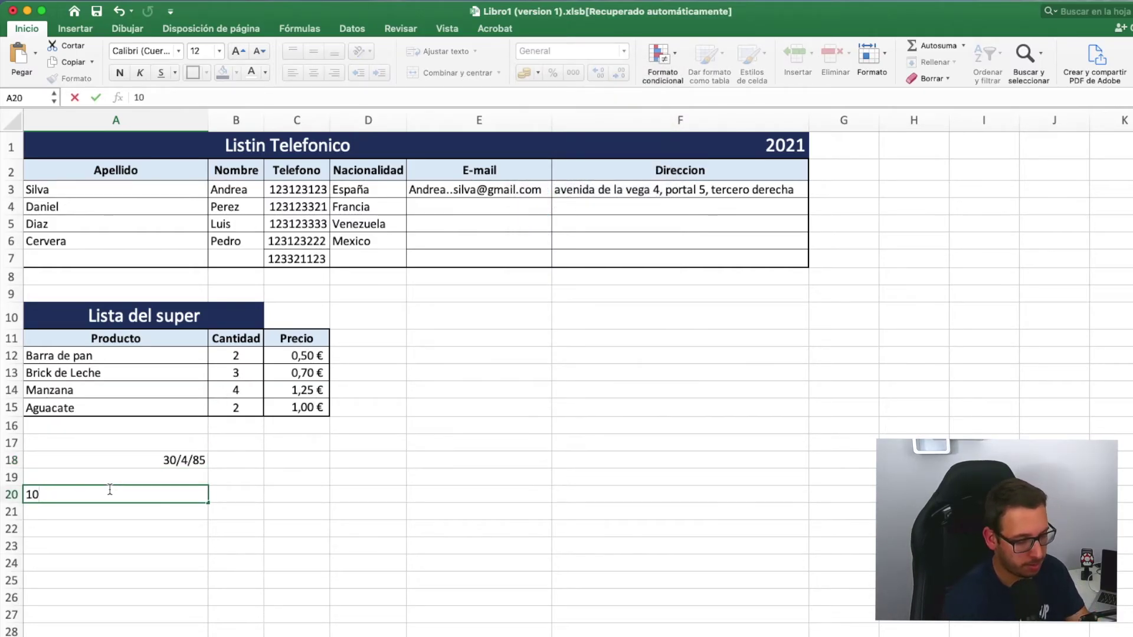
text(:20)
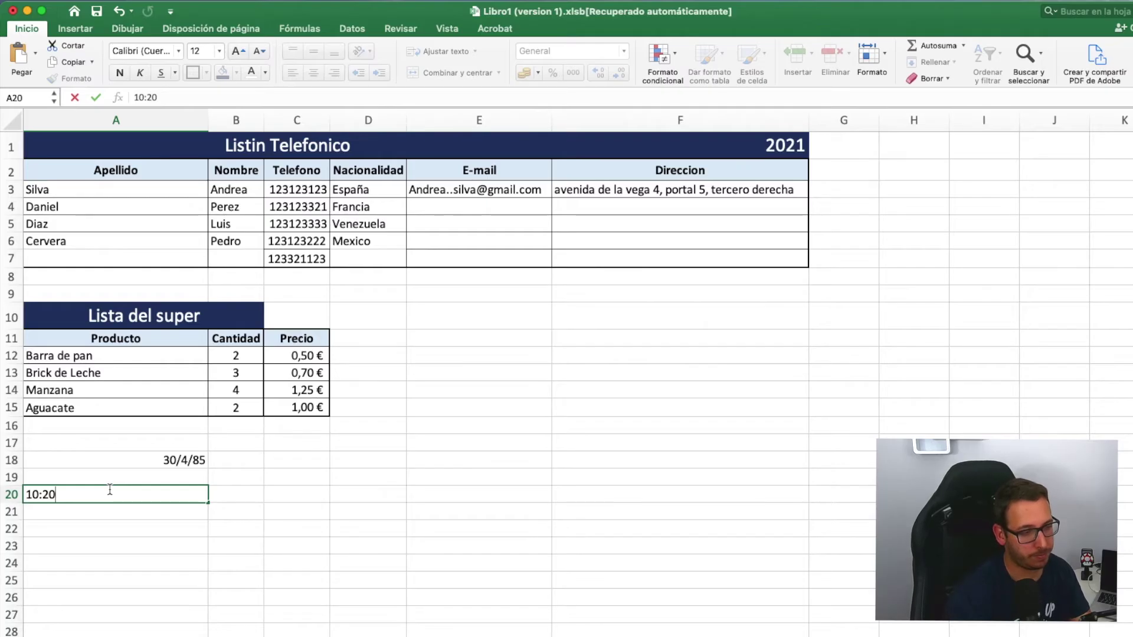
- Commit 10:20 in A20 and apply the Hora time format
key(Return)
click(157, 493)
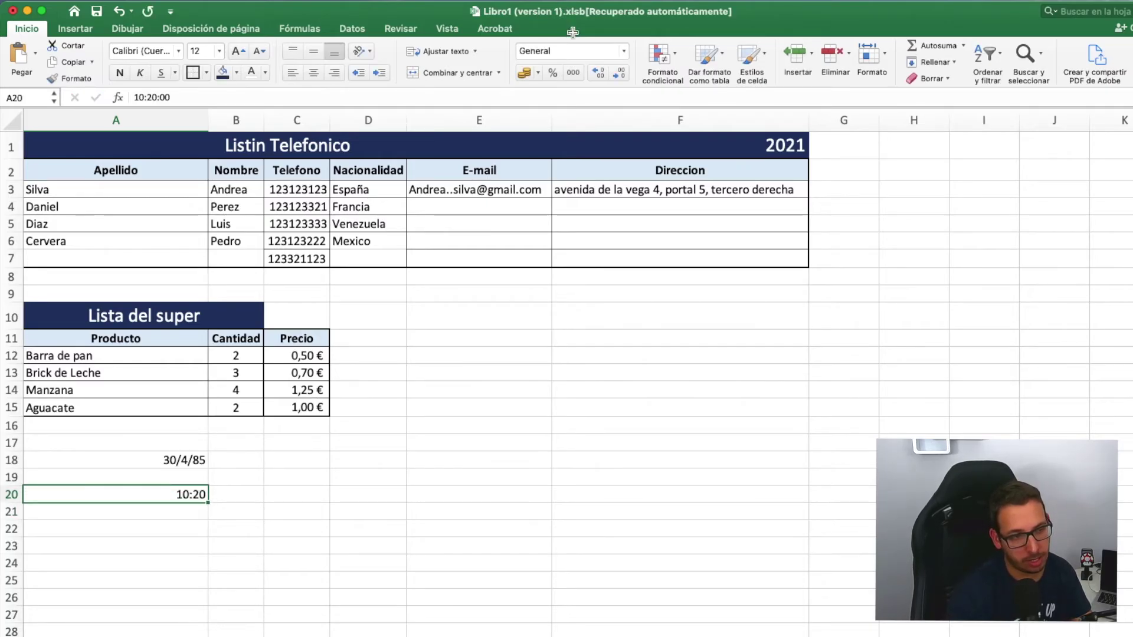
click(624, 51)
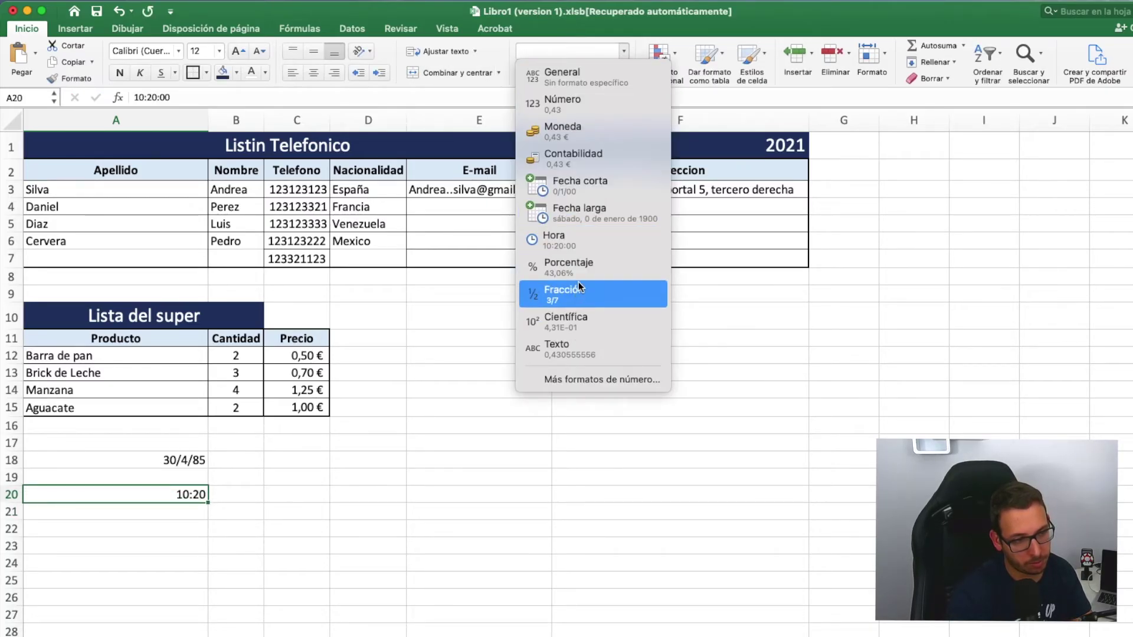
click(583, 243)
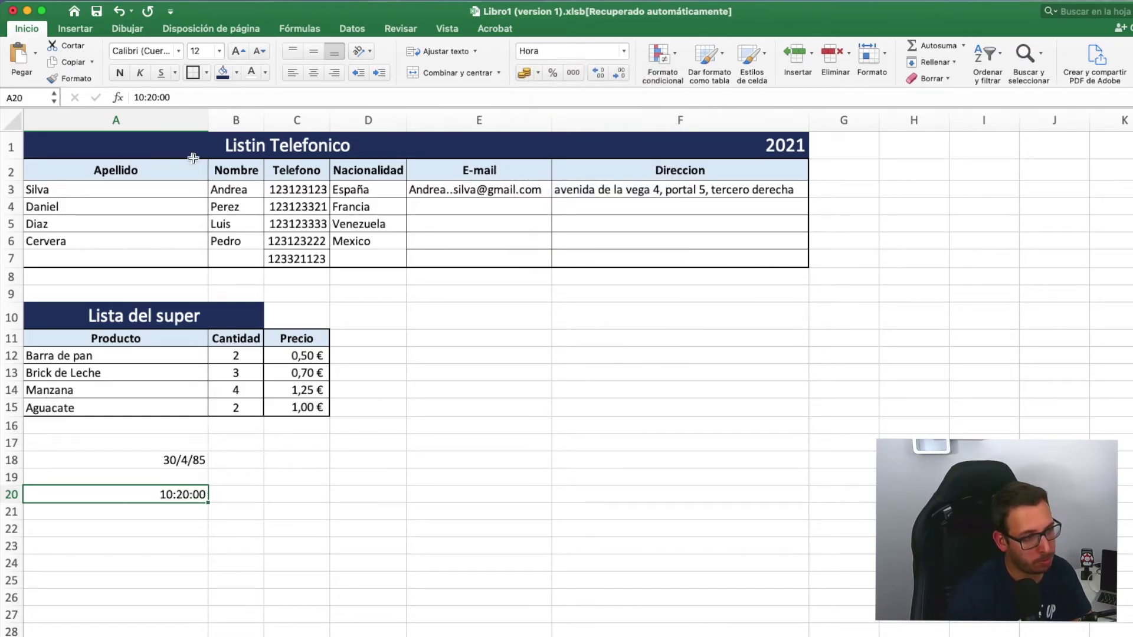
- Change the time in A20 to 10:20:15
click(179, 97)
key(BackSpace)
key(BackSpace)
text(15)
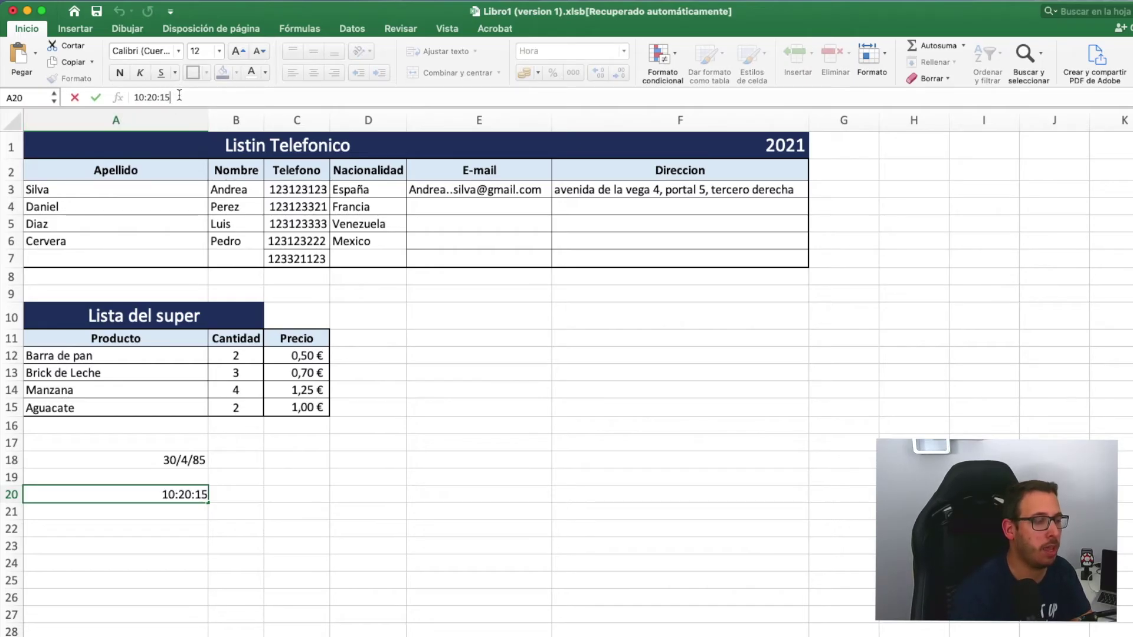
key(Return)
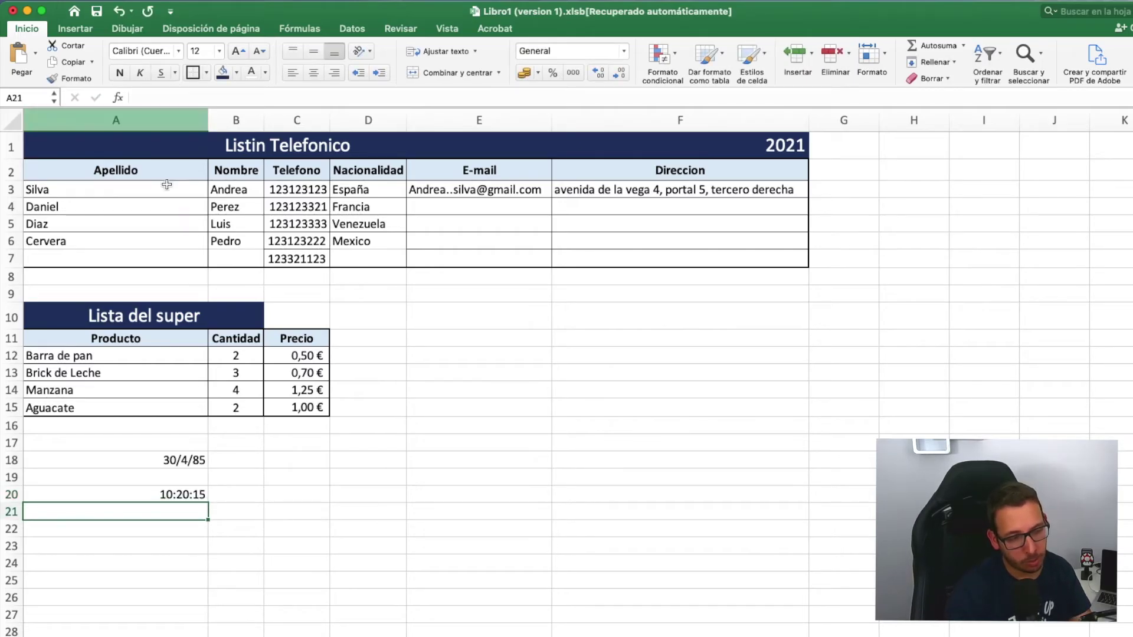
click(152, 512)
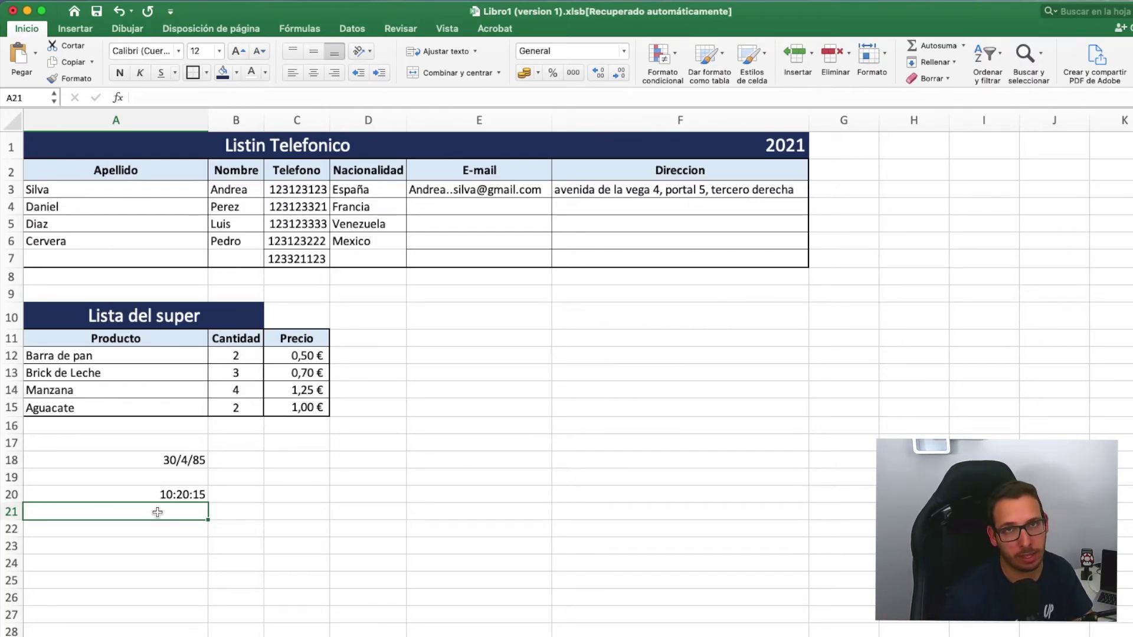
click(151, 543)
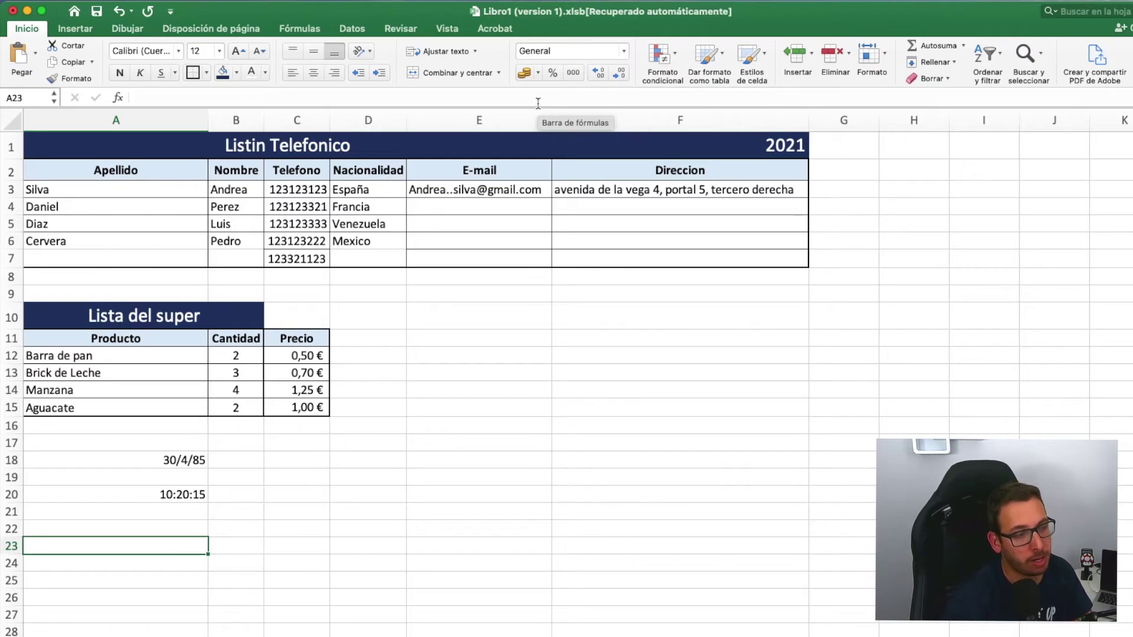
- Enter 1000 in A22 and apply the Millares thousands separator
click(118, 523)
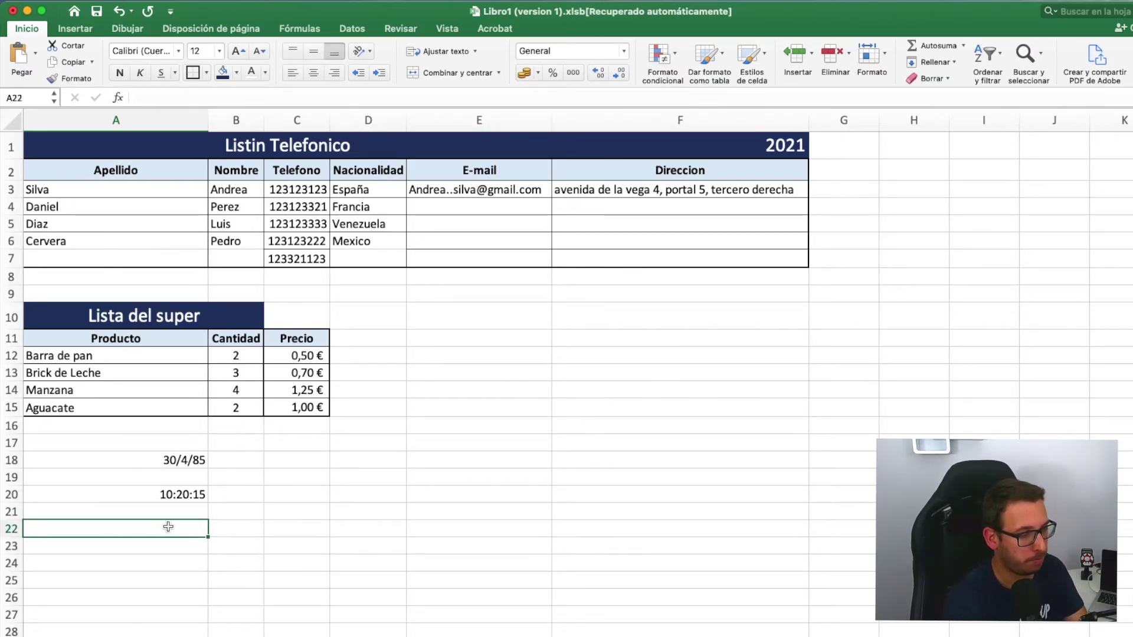
text(1000)
key(Return)
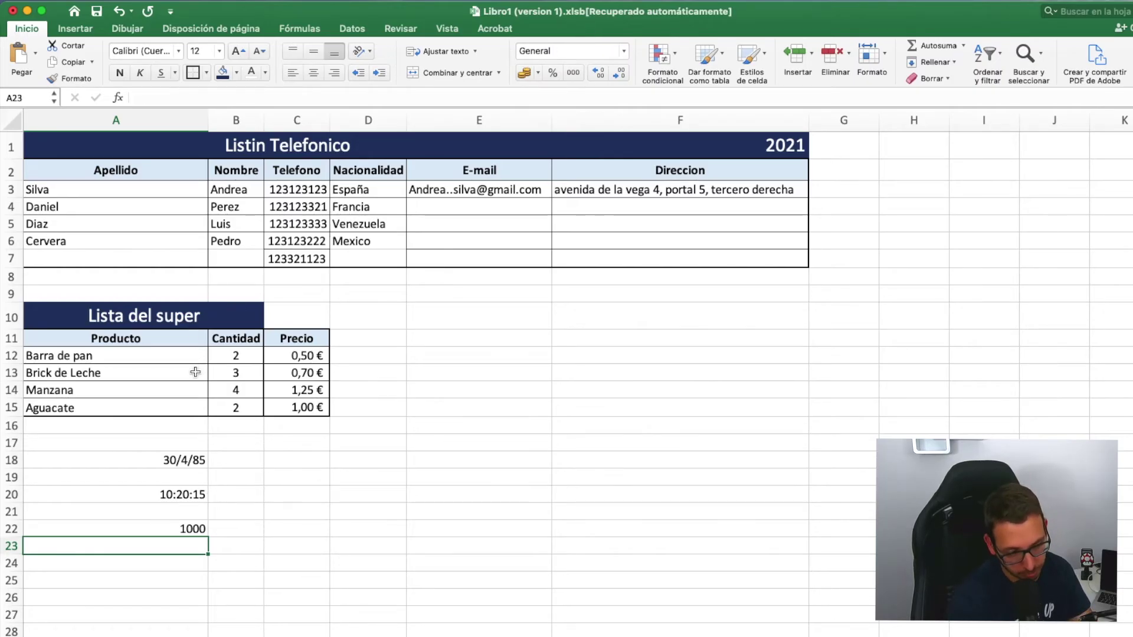
click(154, 528)
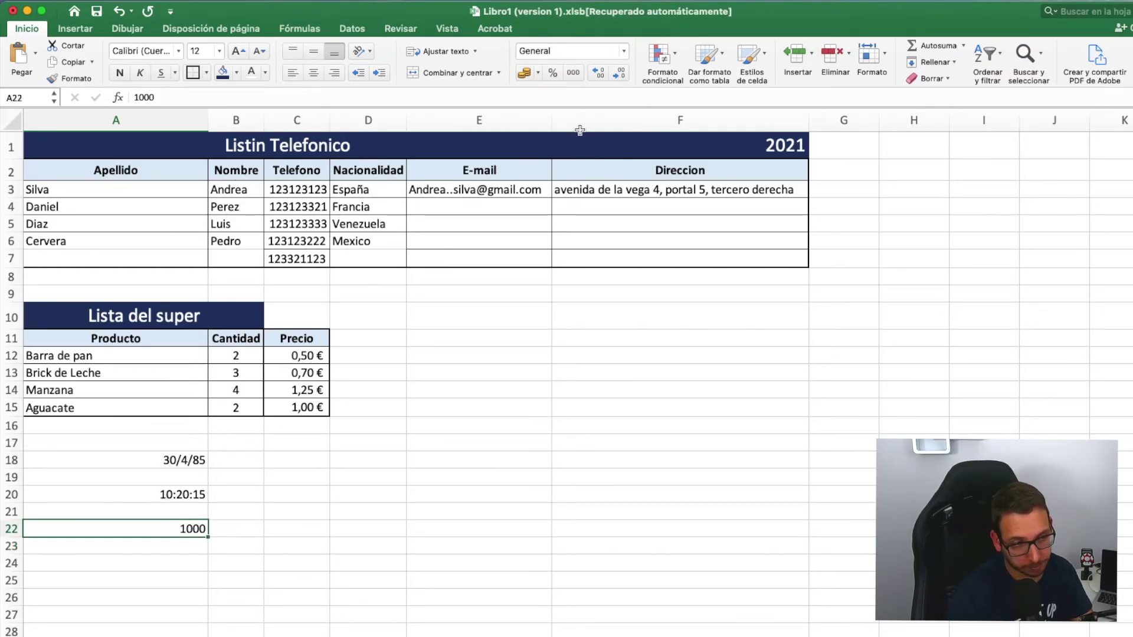
click(573, 72)
click(512, 451)
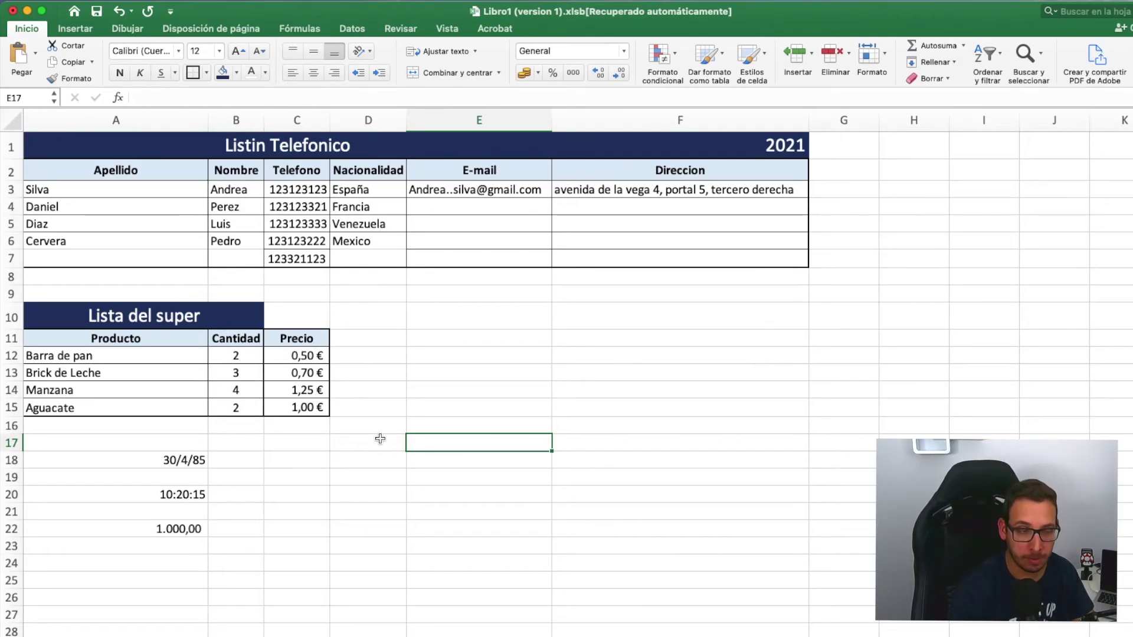
- Add three decimal places to the A22 value, then remove all decimals so it shows 1.000
click(118, 529)
click(602, 76)
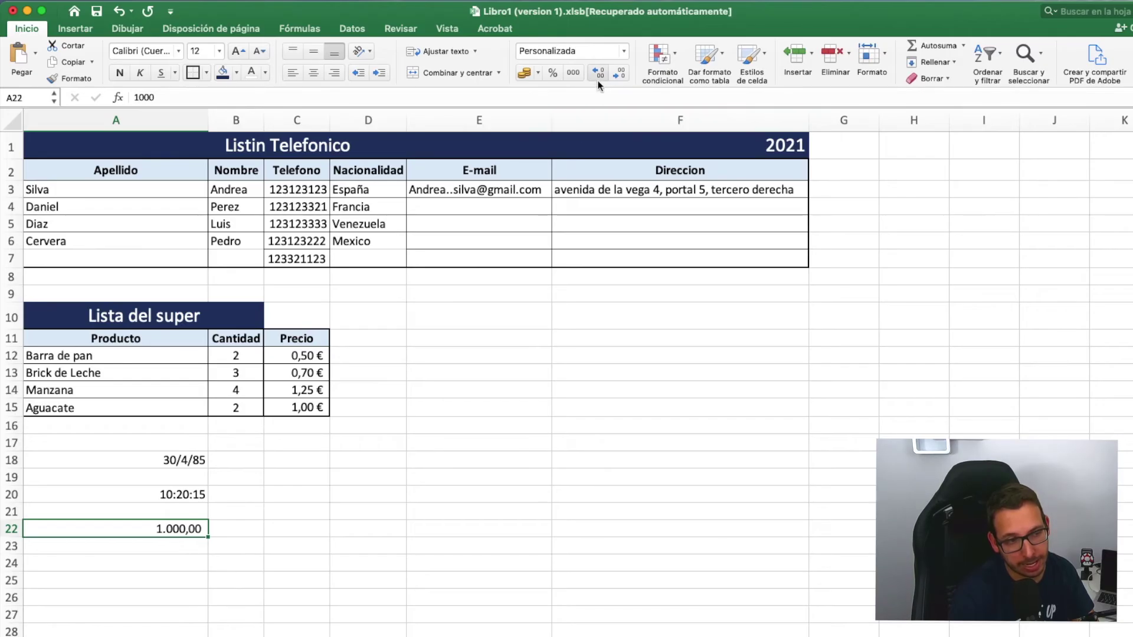
click(596, 72)
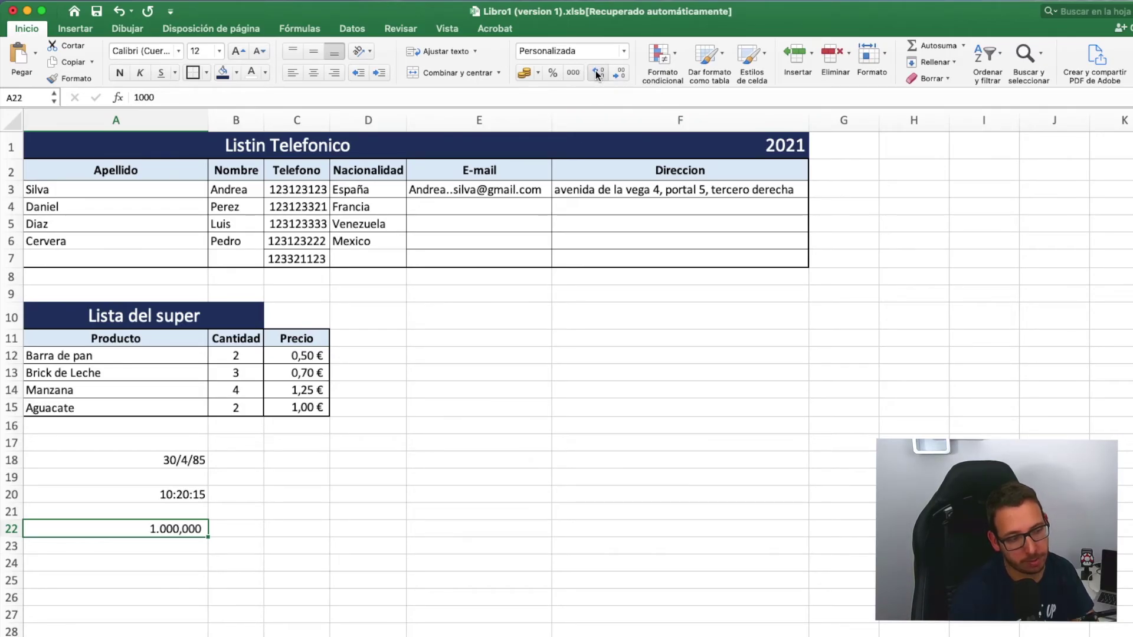
click(597, 72)
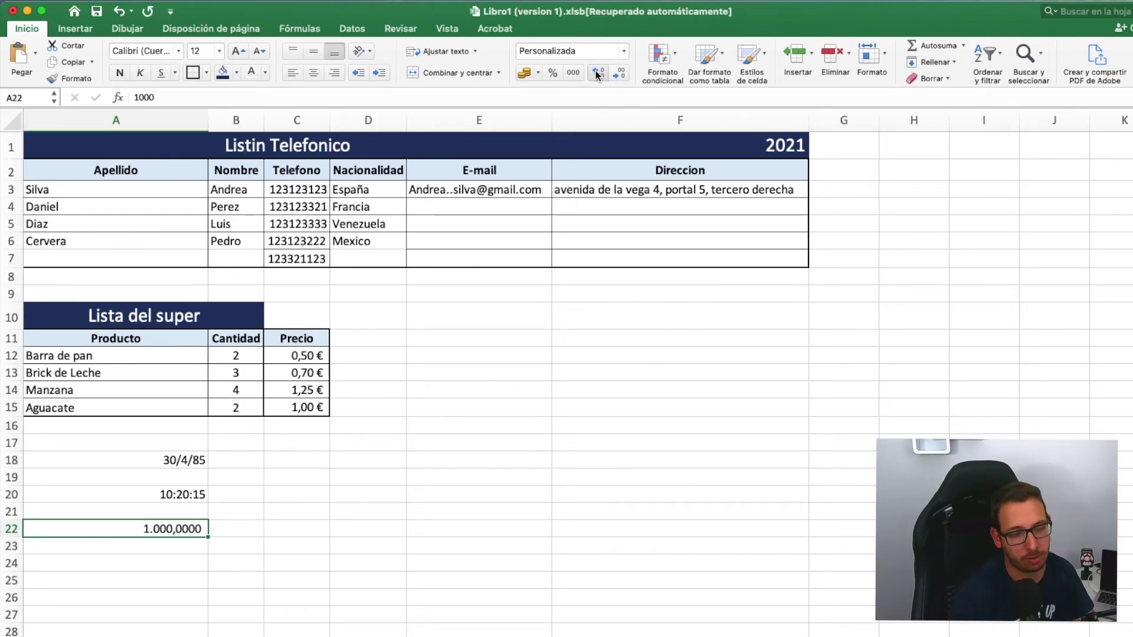
click(596, 72)
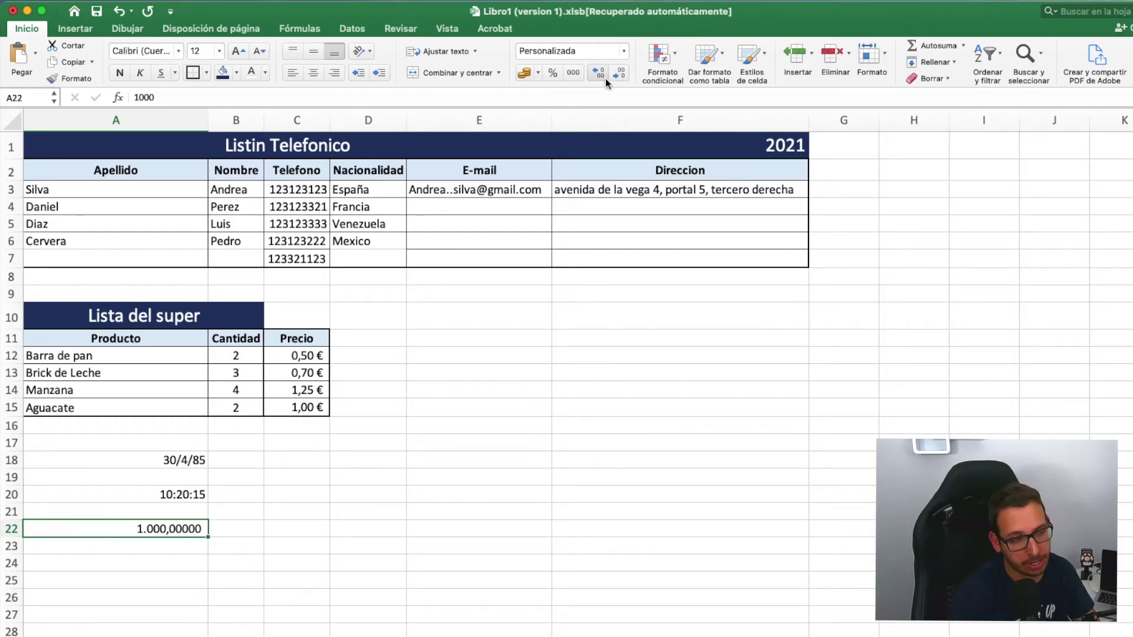
click(620, 73)
click(620, 74)
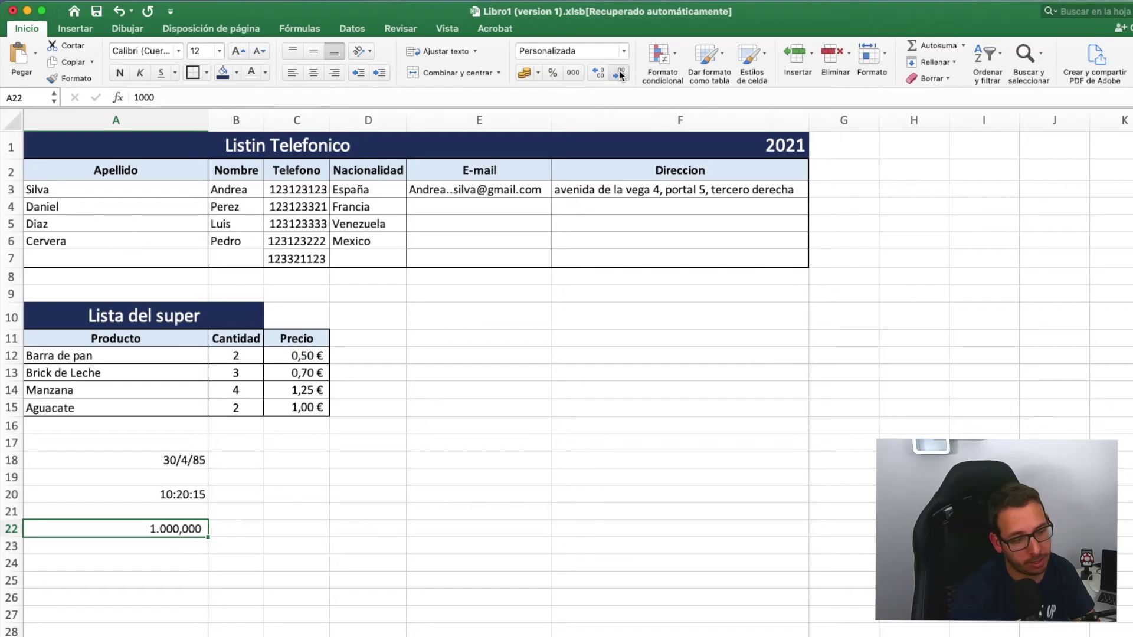
click(620, 73)
click(620, 74)
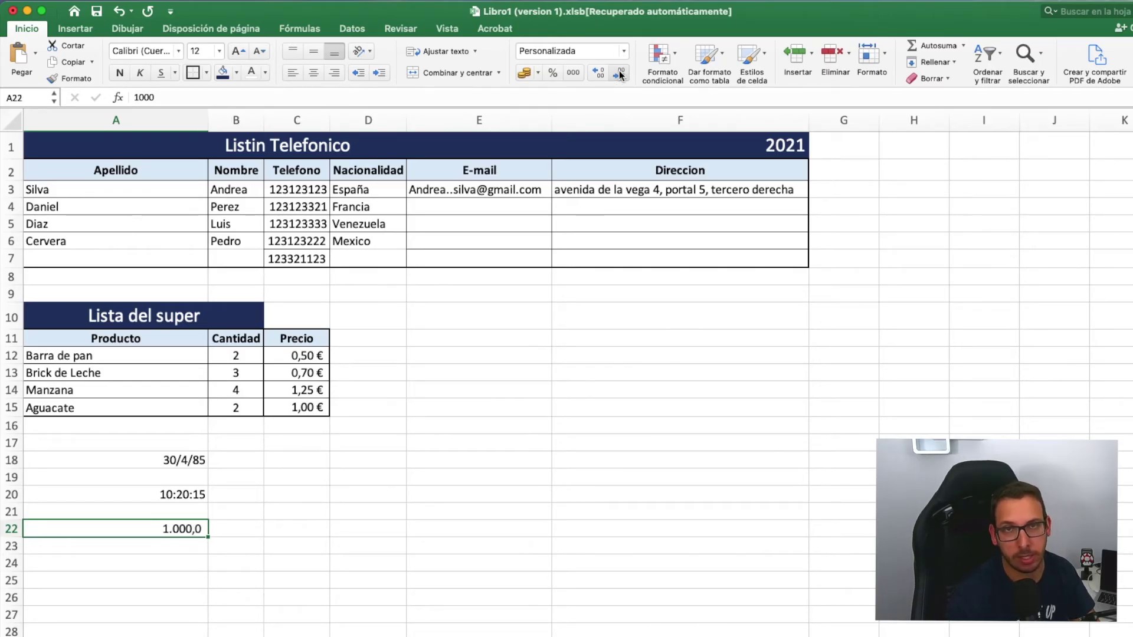
click(619, 73)
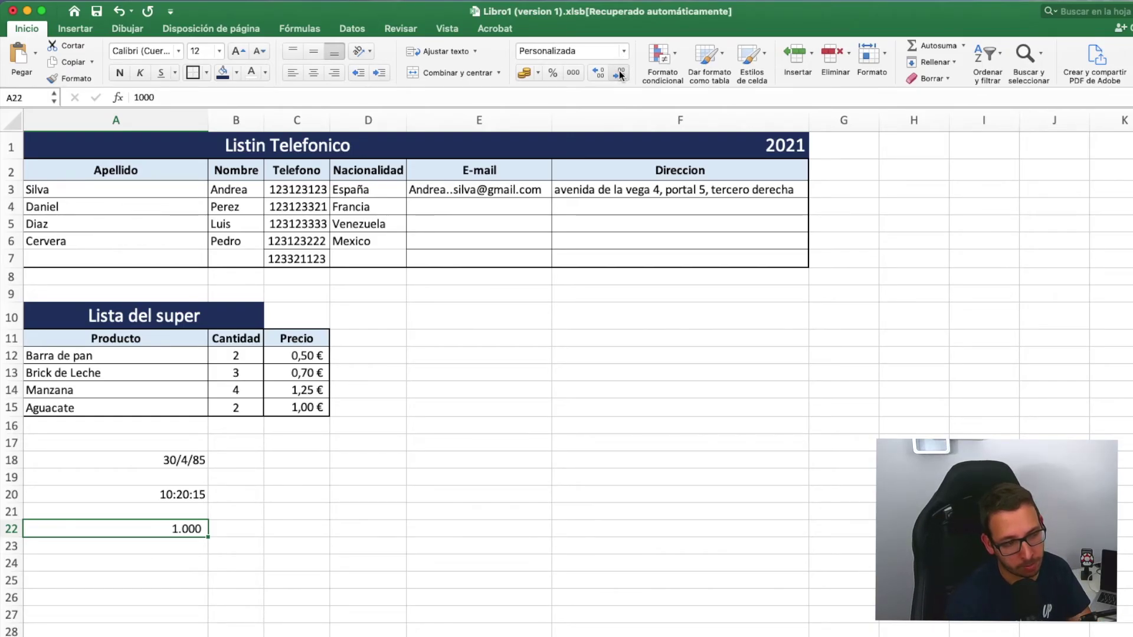
key(Down)
key(Down)
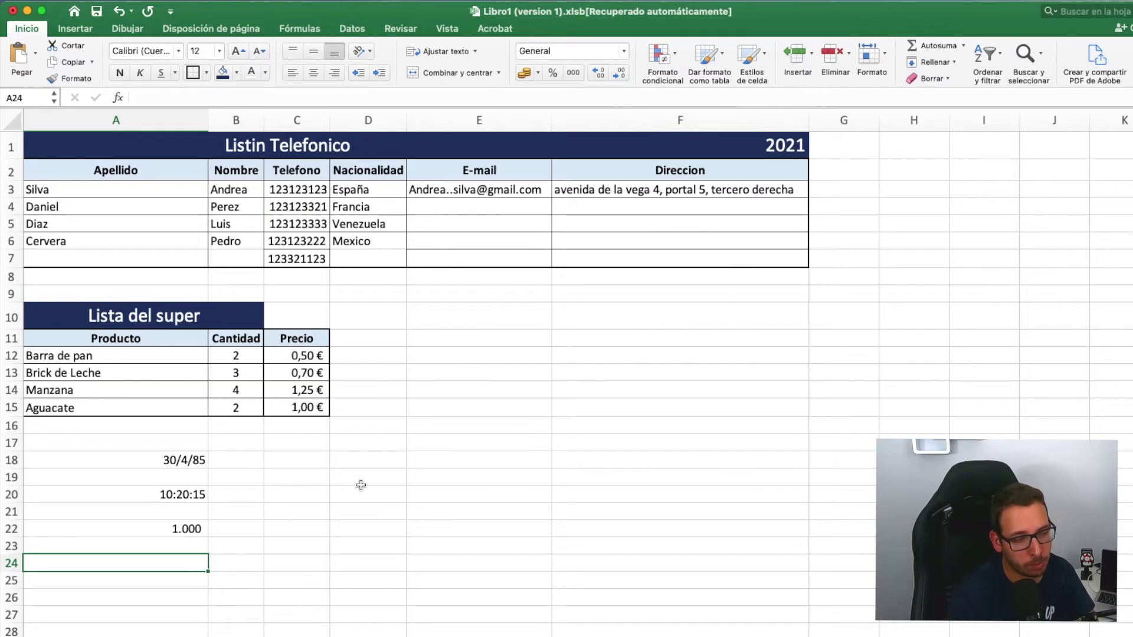
click(313, 478)
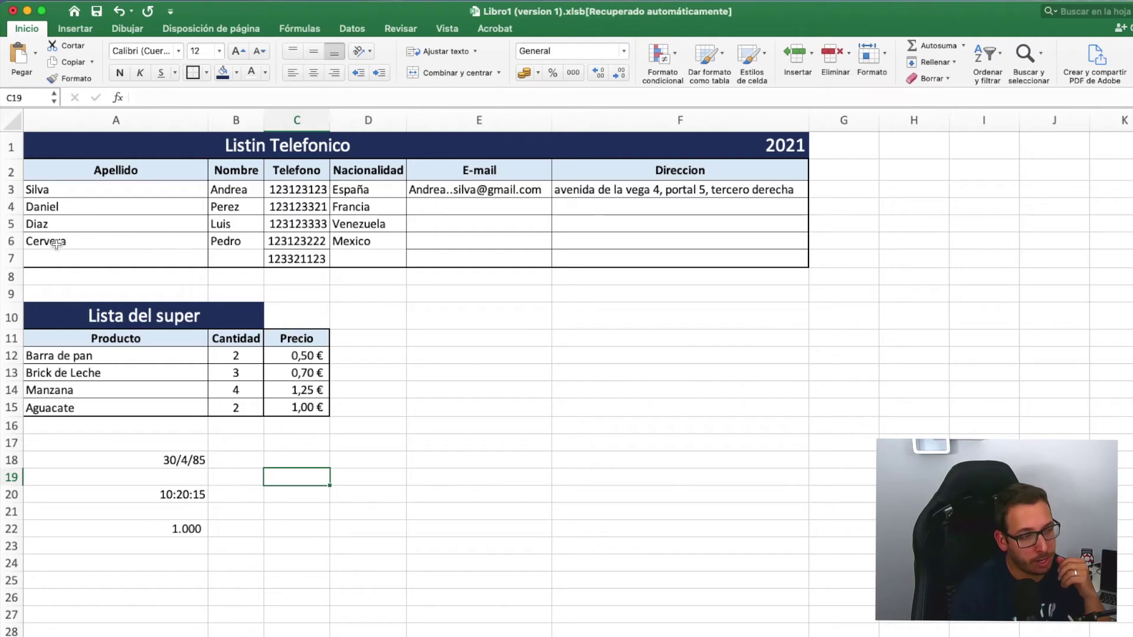
- Insert a blank row above Diaz and another above Daniel in the phone list
right_click(11, 224)
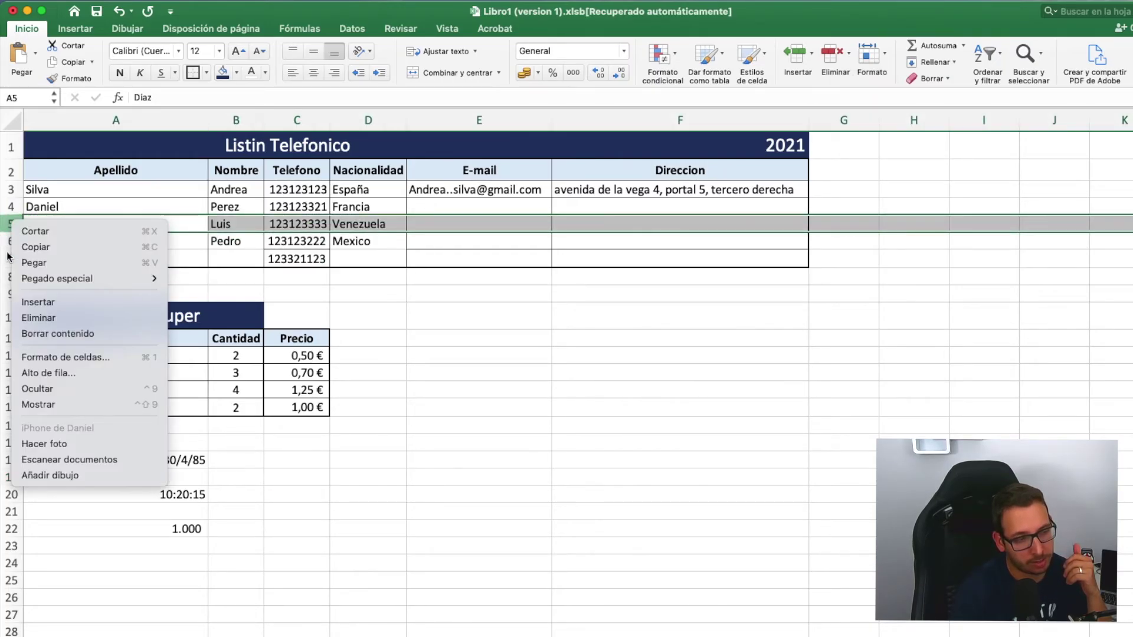
click(35, 303)
click(426, 298)
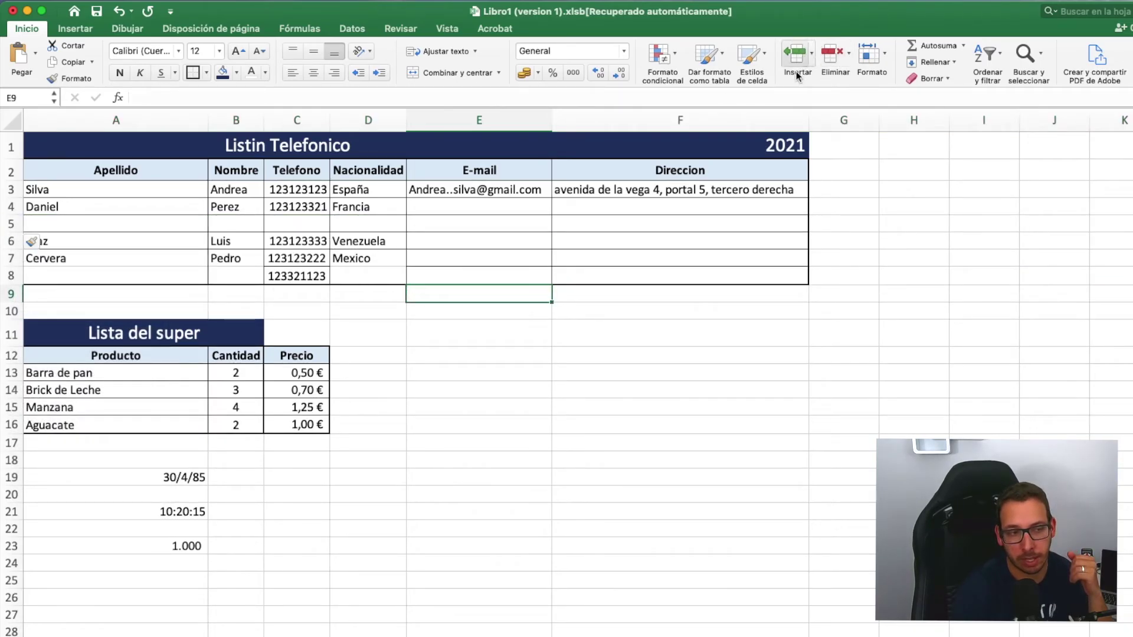
click(10, 207)
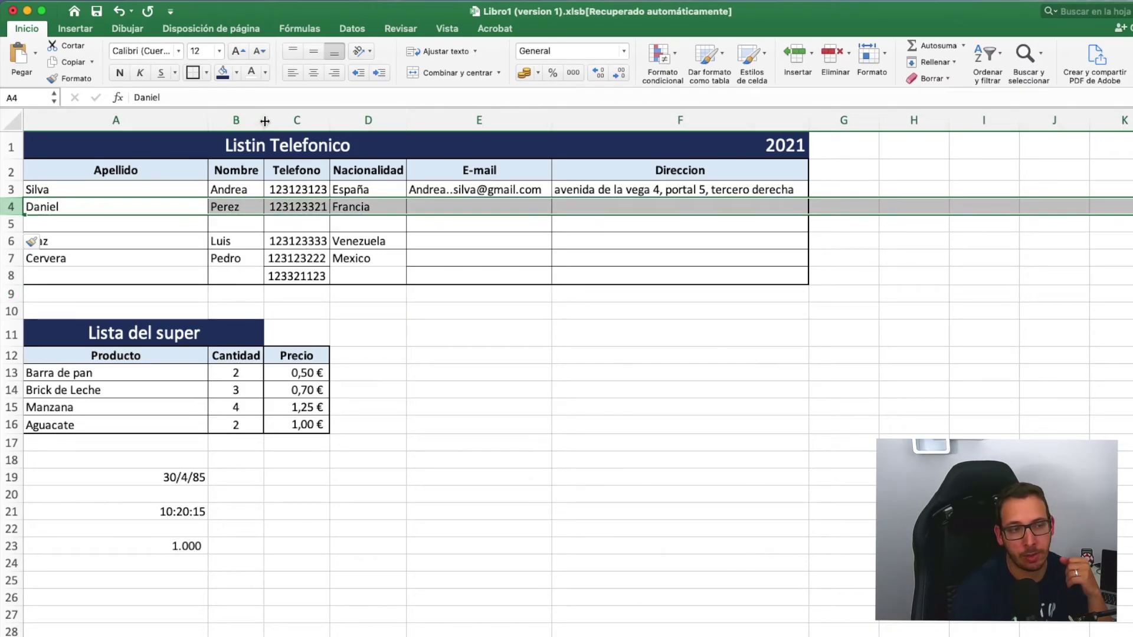
click(797, 57)
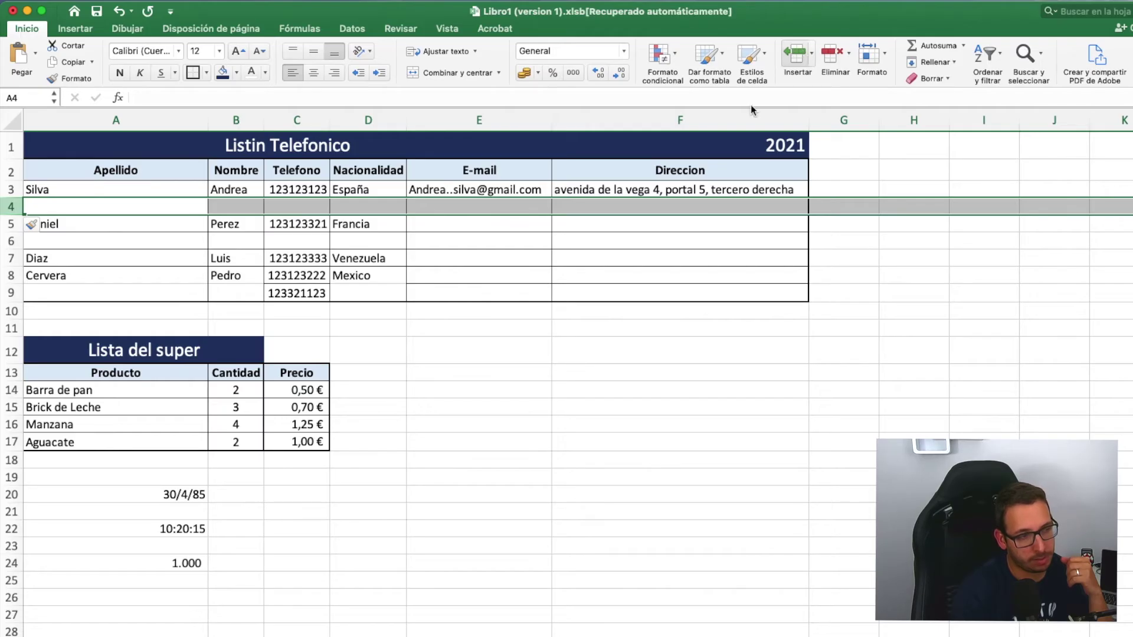
click(597, 326)
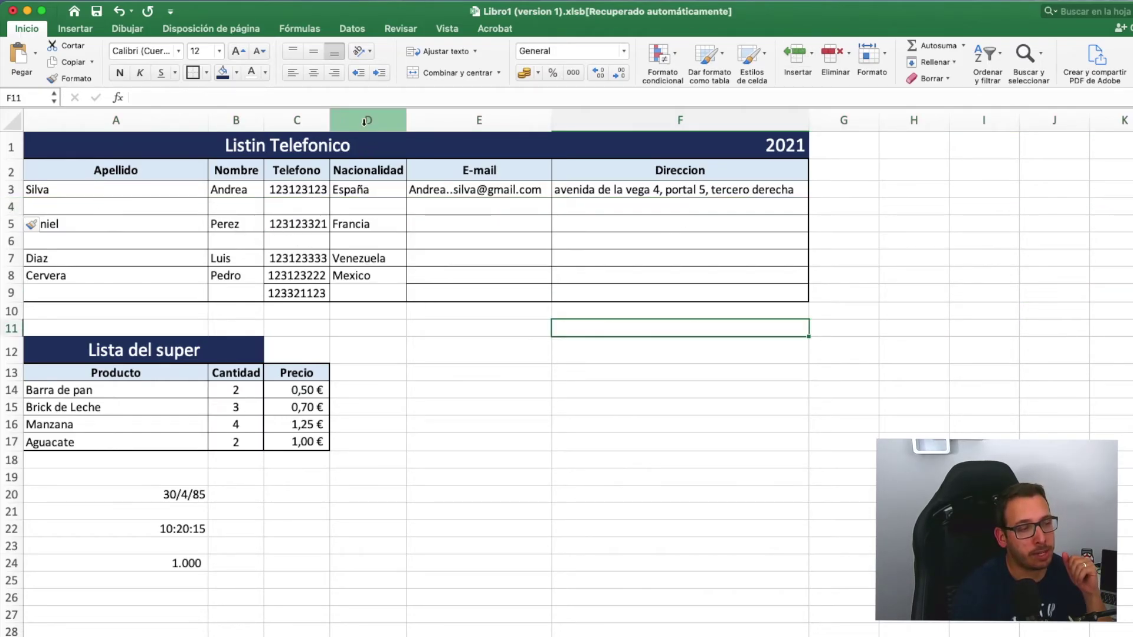
click(295, 119)
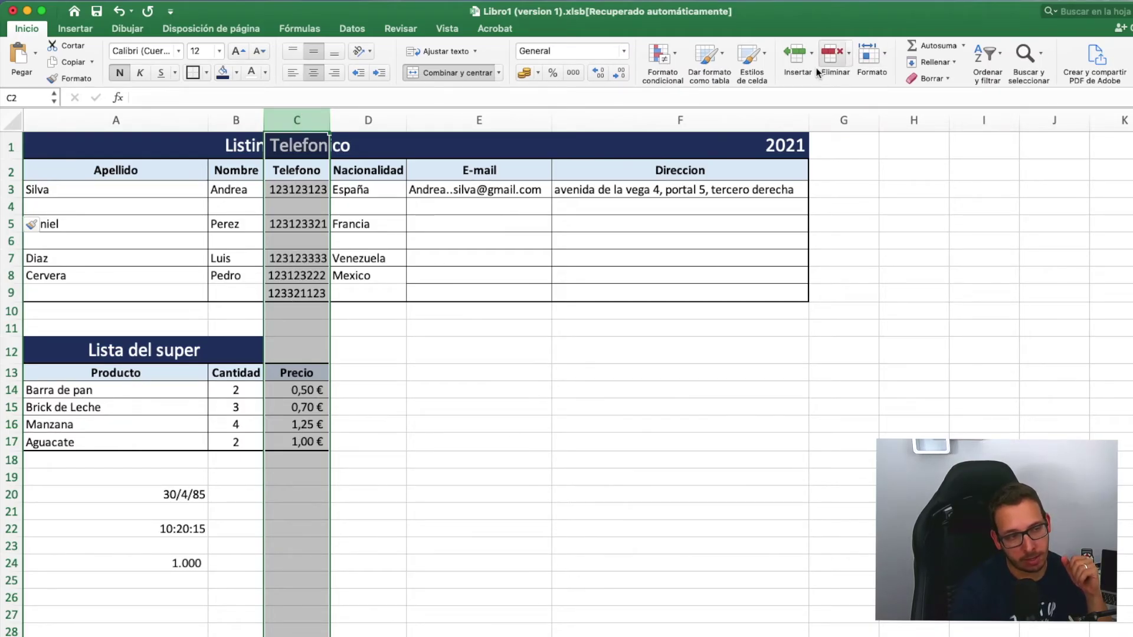
click(796, 56)
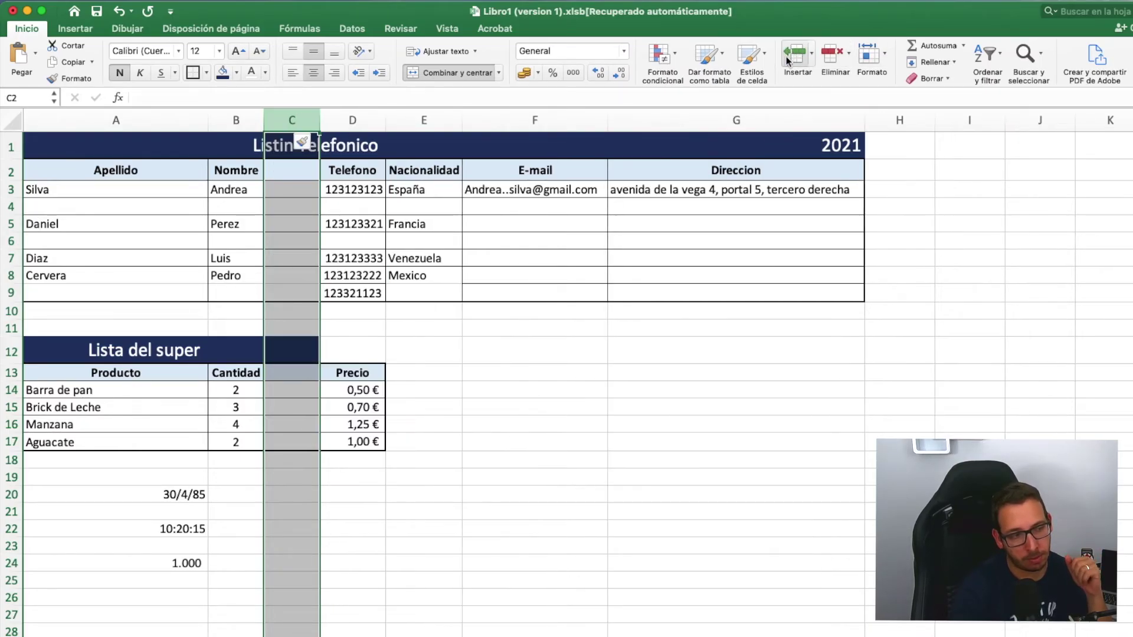
click(599, 258)
click(288, 173)
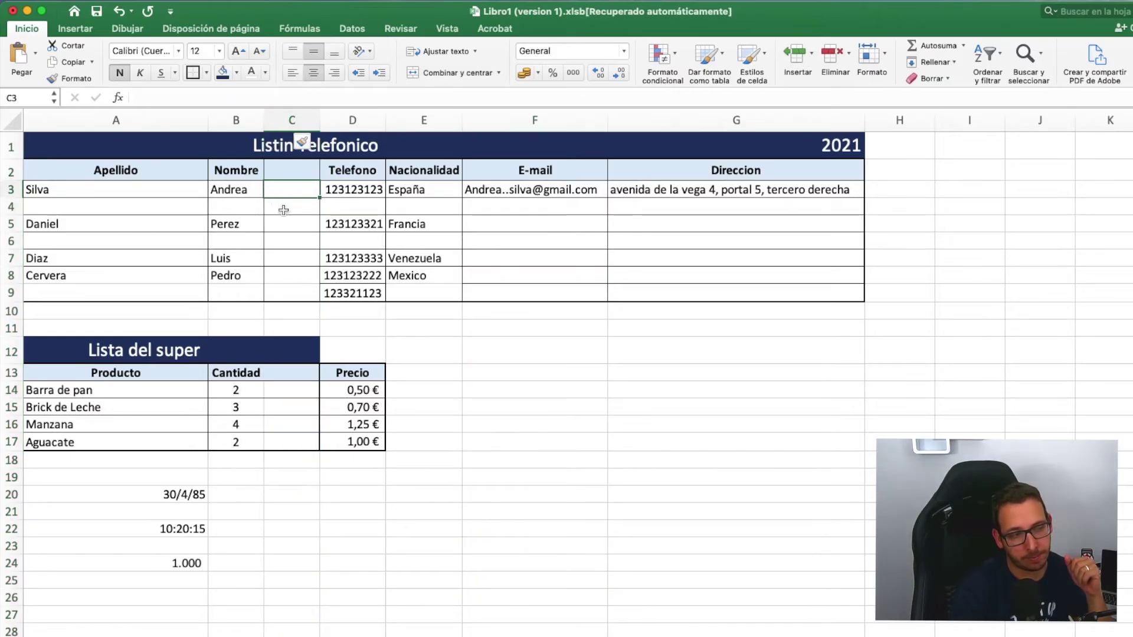
click(278, 243)
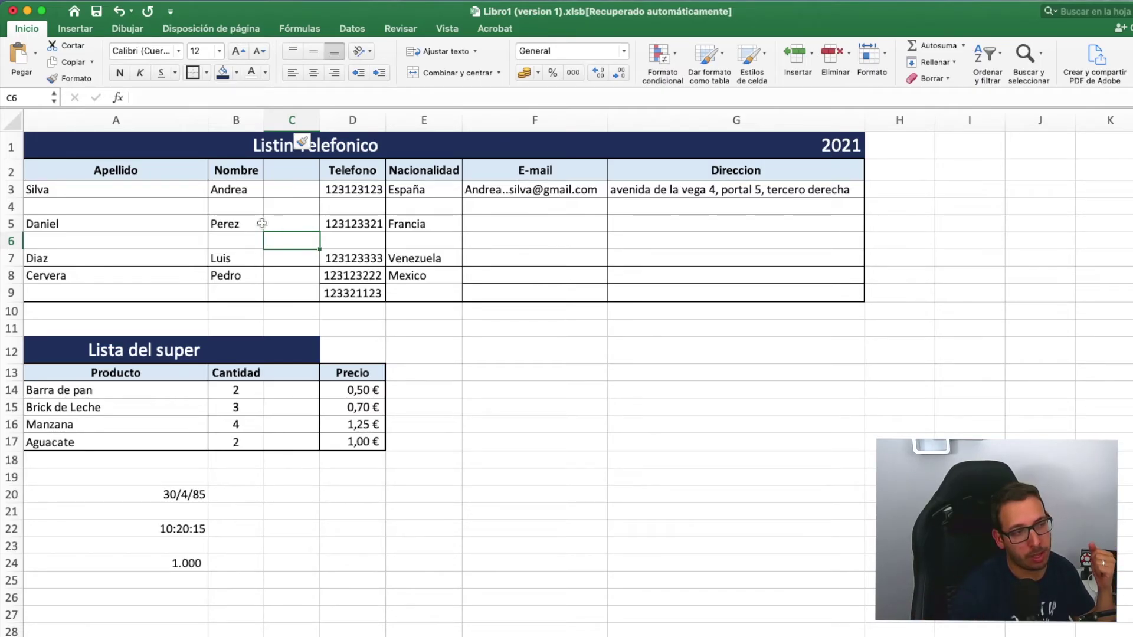
click(120, 11)
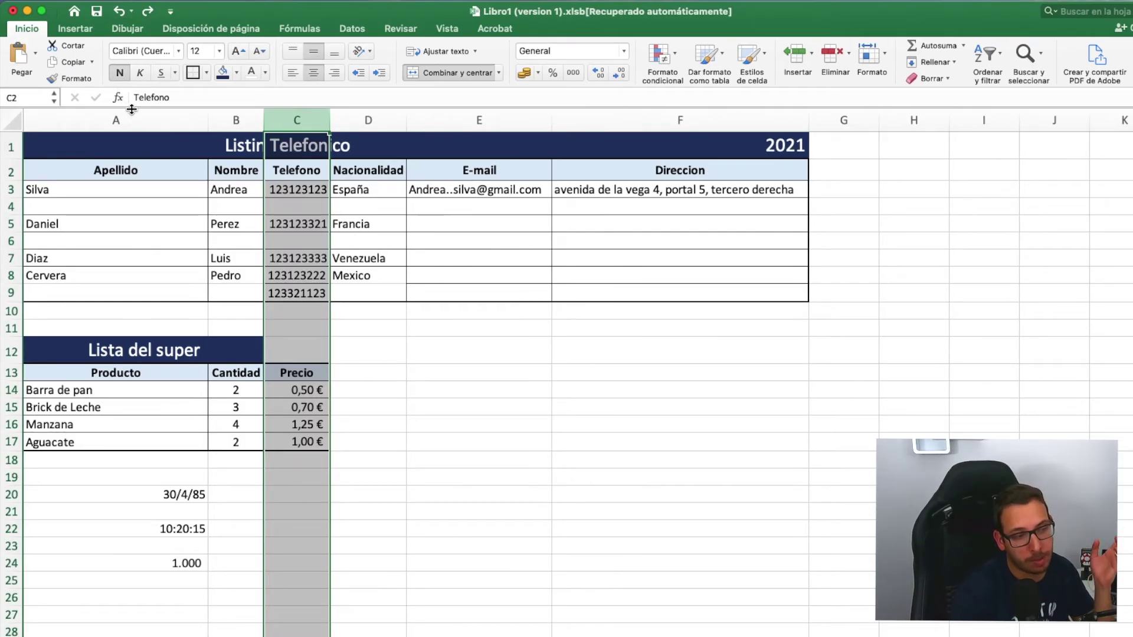
click(457, 345)
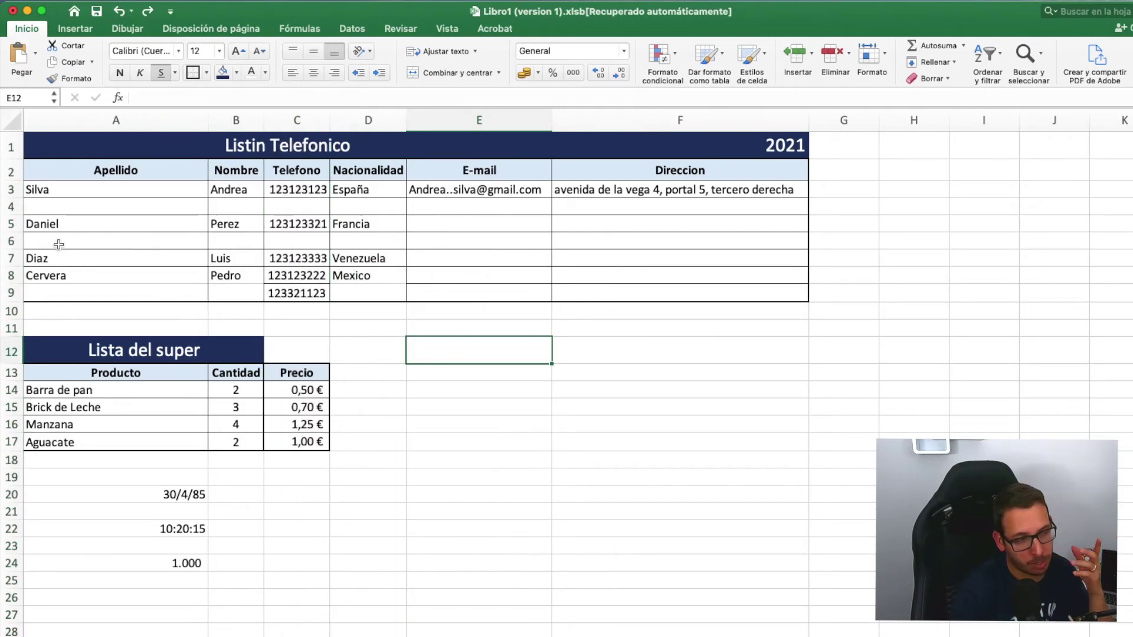
click(10, 206)
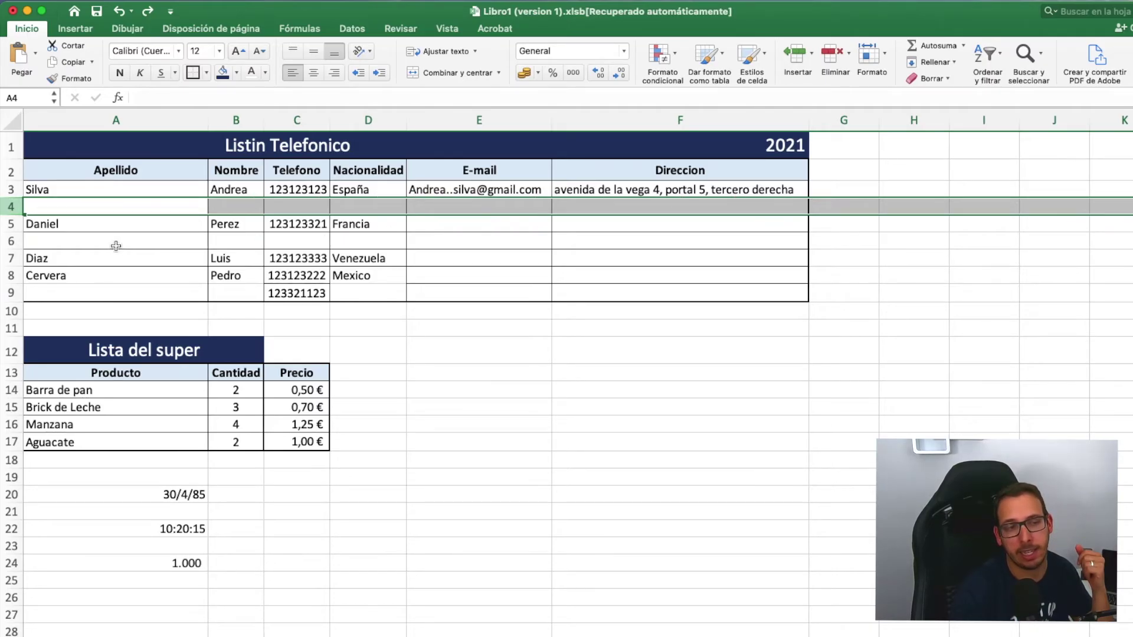
- Delete the blank rows above Daniel and Diaz, and narrow the Direccion column
click(834, 55)
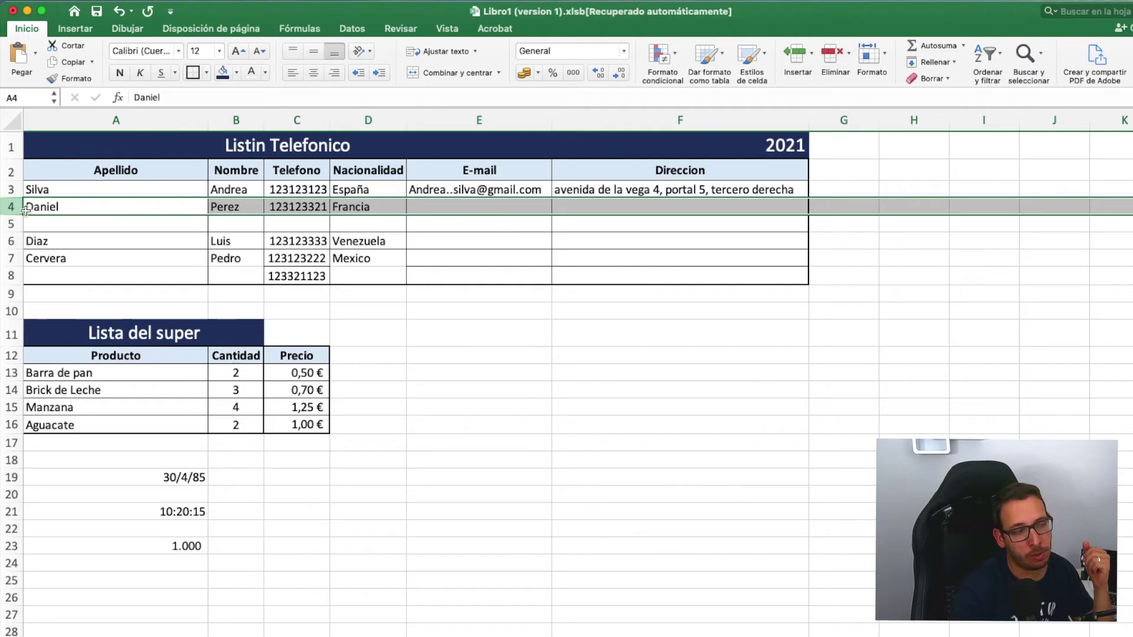
click(11, 224)
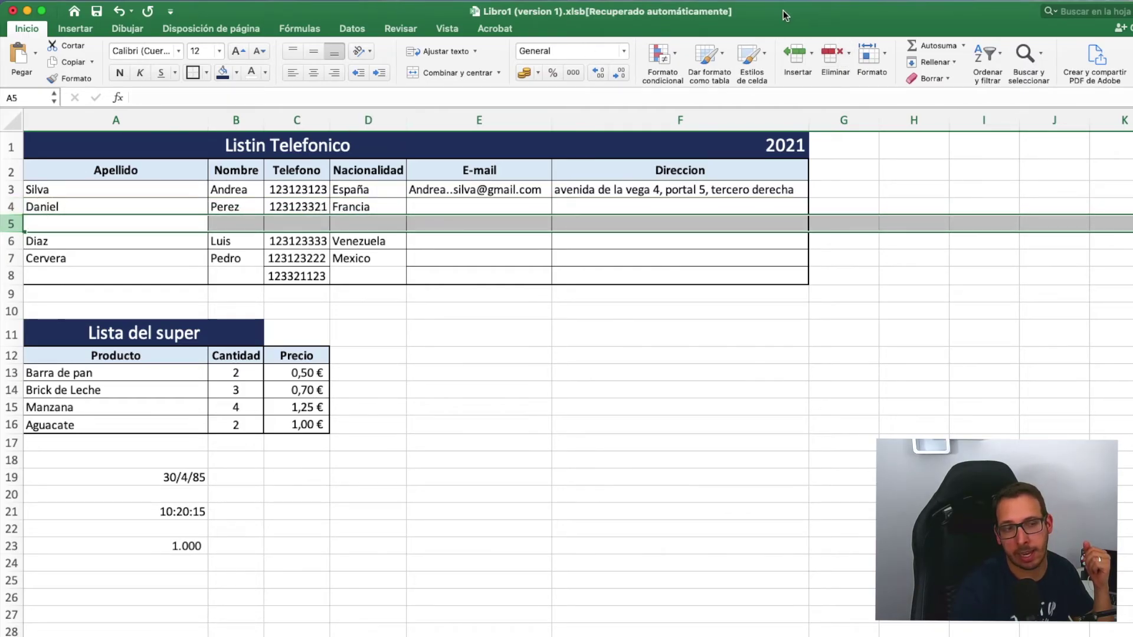
click(834, 56)
click(744, 355)
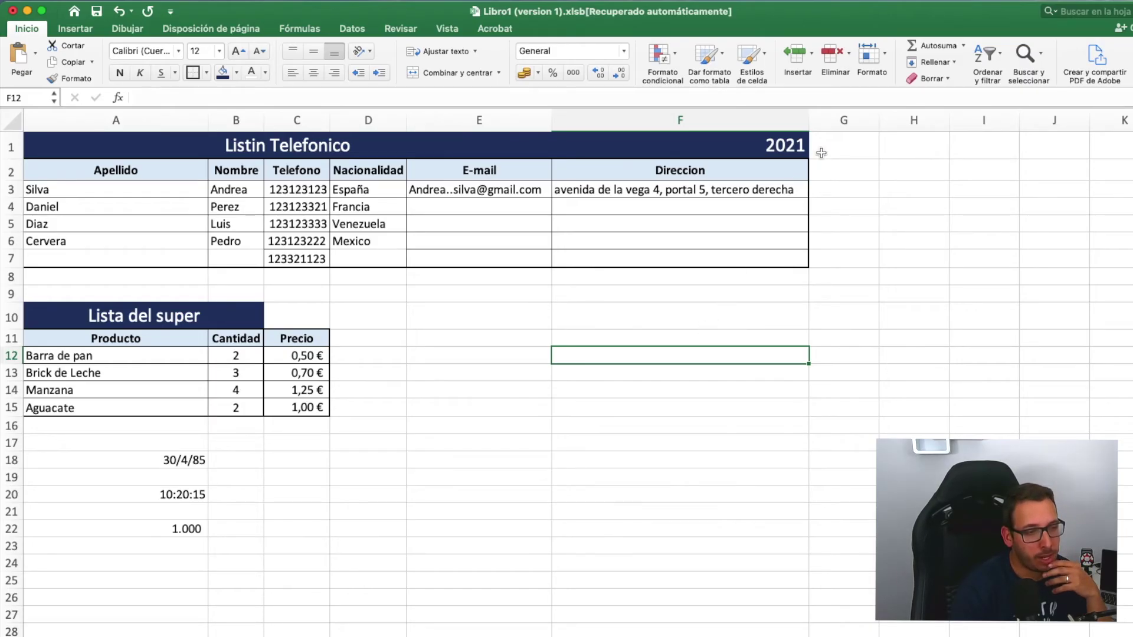
drag(806, 118, 708, 117)
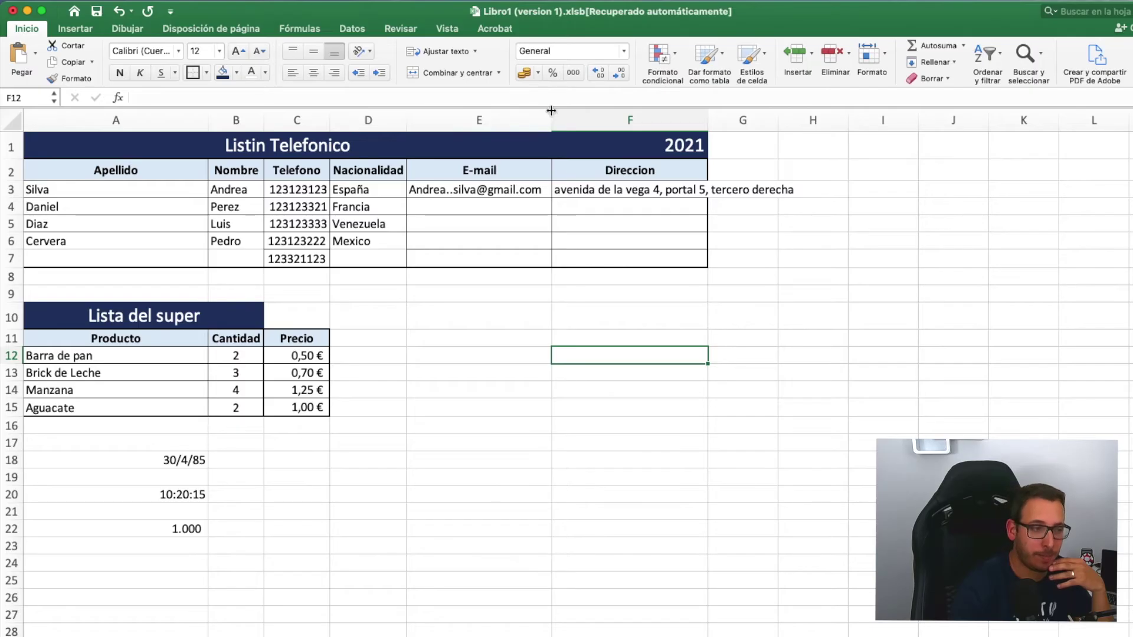
- Narrow the E-mail and Nacionalidad columns, then select the phone list range A2:F7
drag(551, 115, 485, 113)
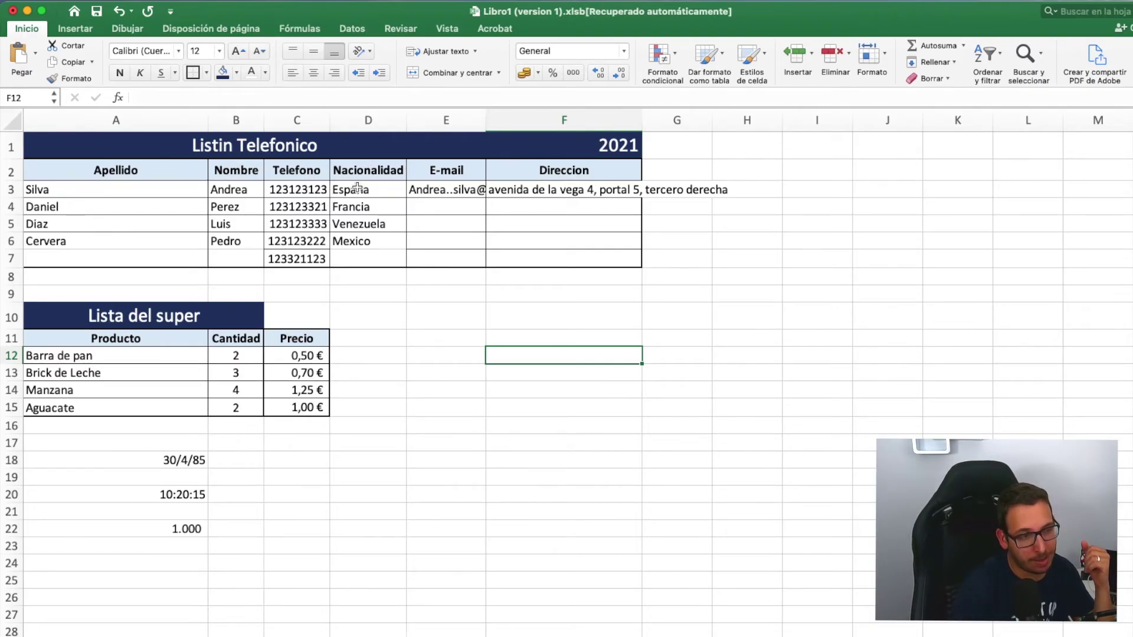
drag(407, 122, 363, 122)
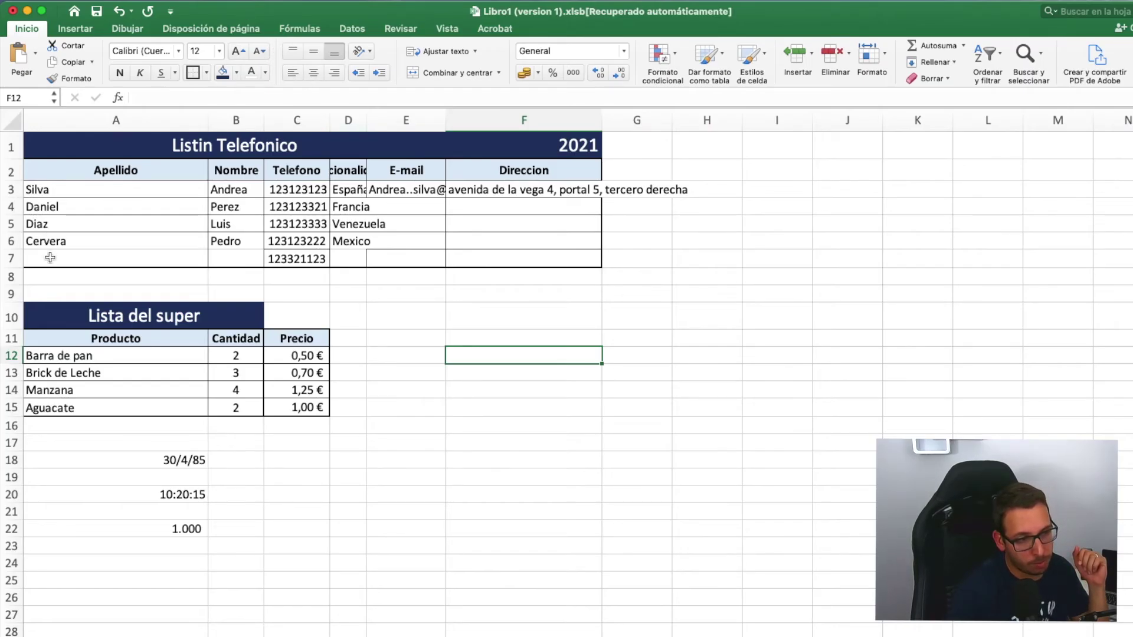
mouse_move(47, 258)
mouse_down()
mouse_move(197, 217)
mouse_move(486, 165)
mouse_move(498, 172)
mouse_up()
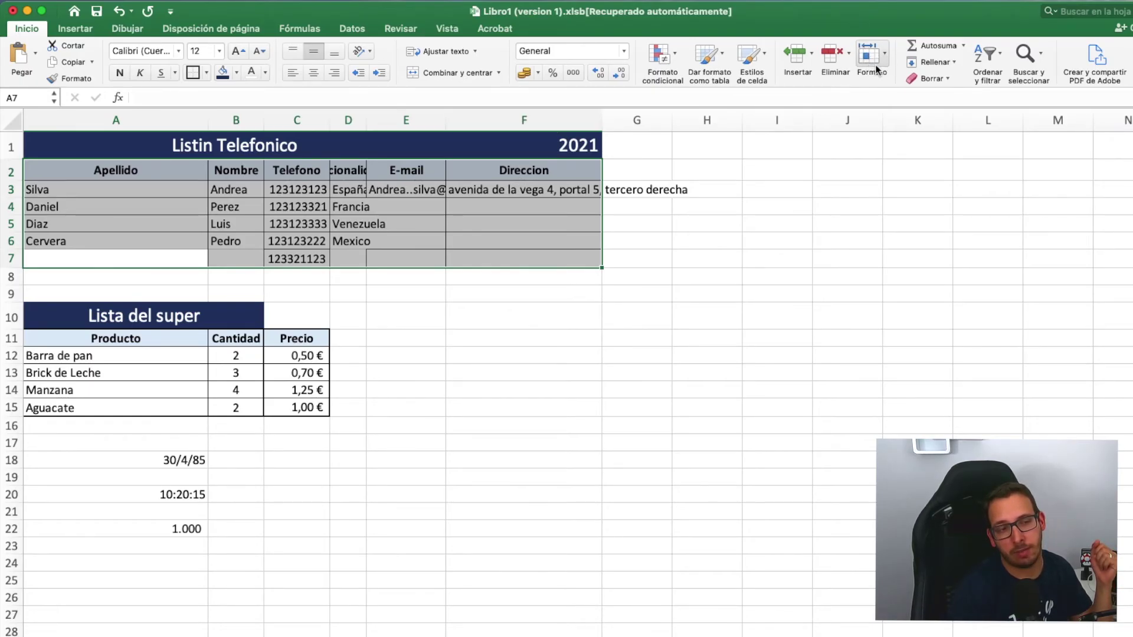
click(887, 51)
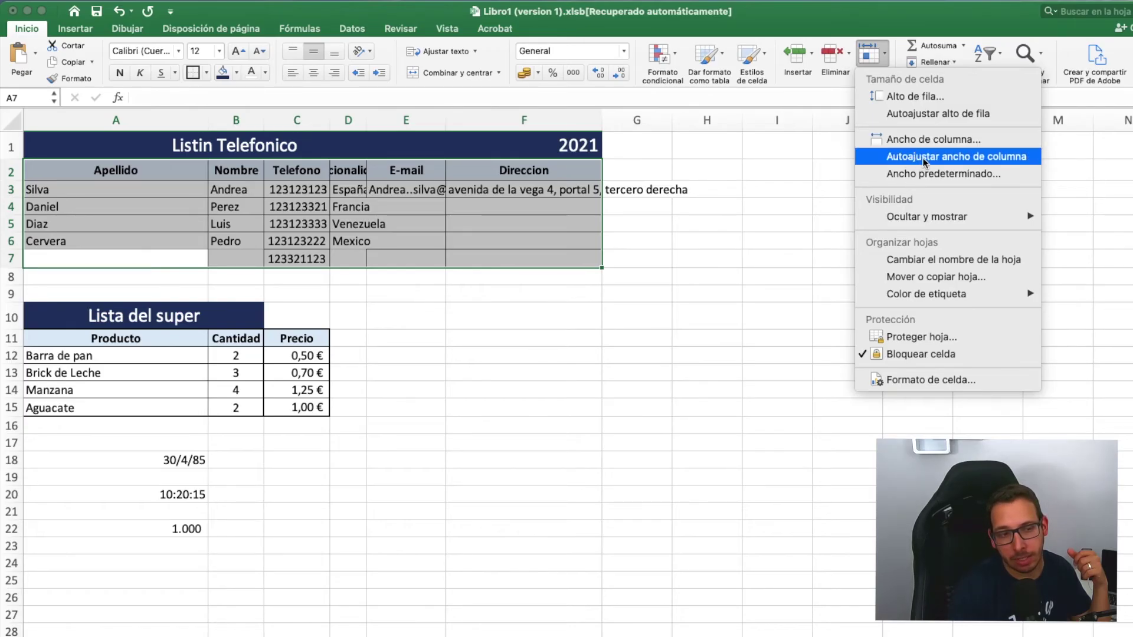
- Try Autoajustar ancho de columna, undo it, and check the F3 address and E3 e-mail
click(1016, 157)
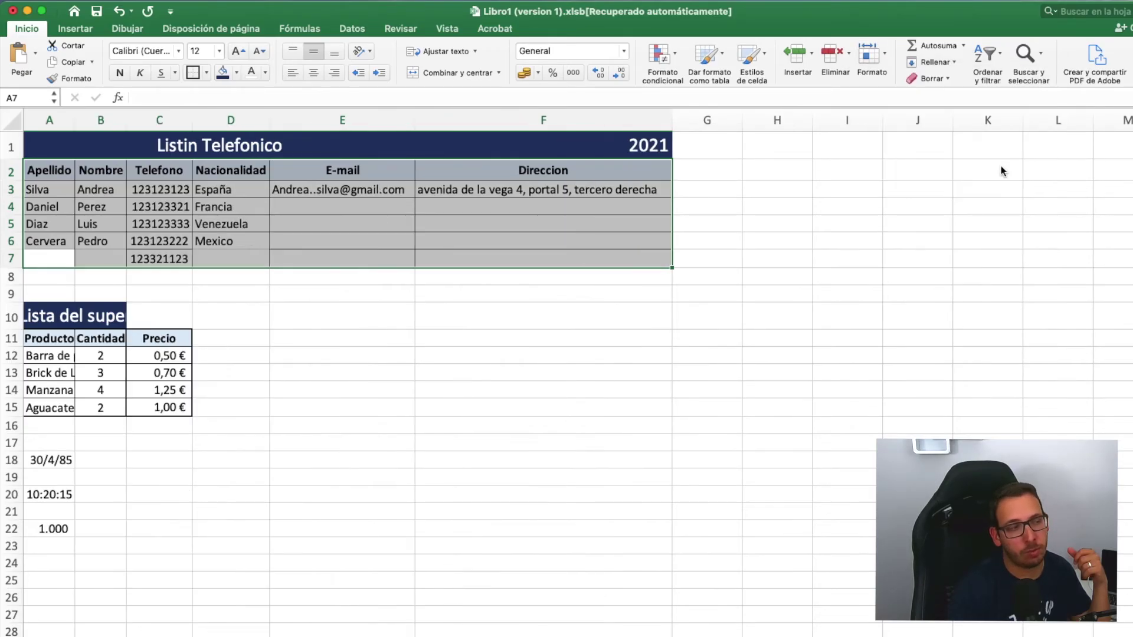
click(983, 180)
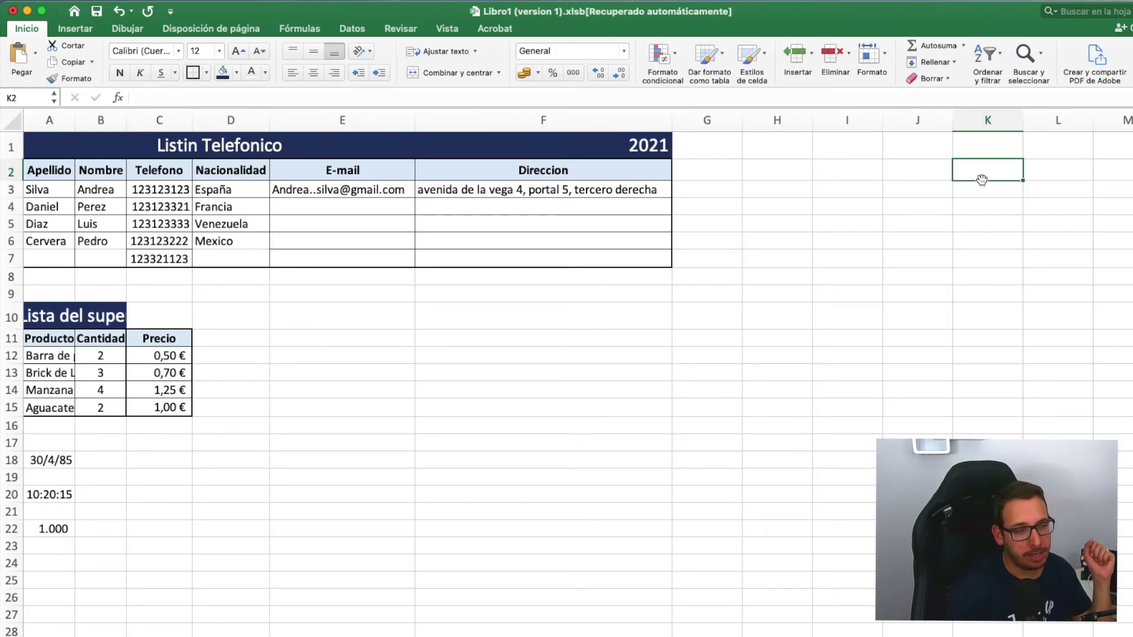
click(121, 10)
click(678, 289)
click(517, 190)
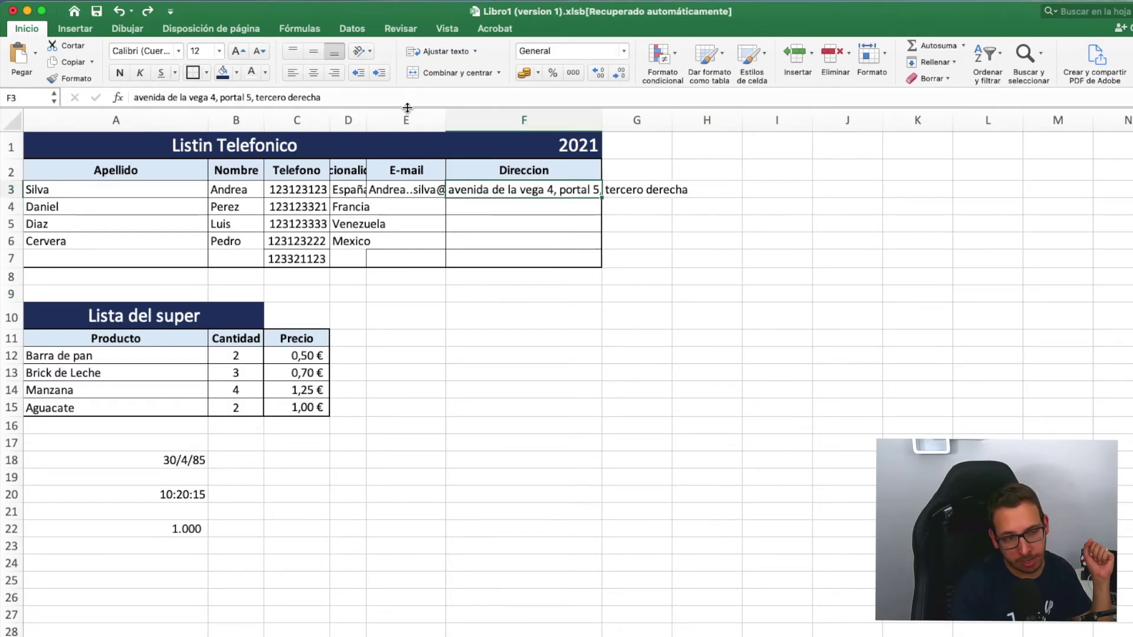
click(394, 190)
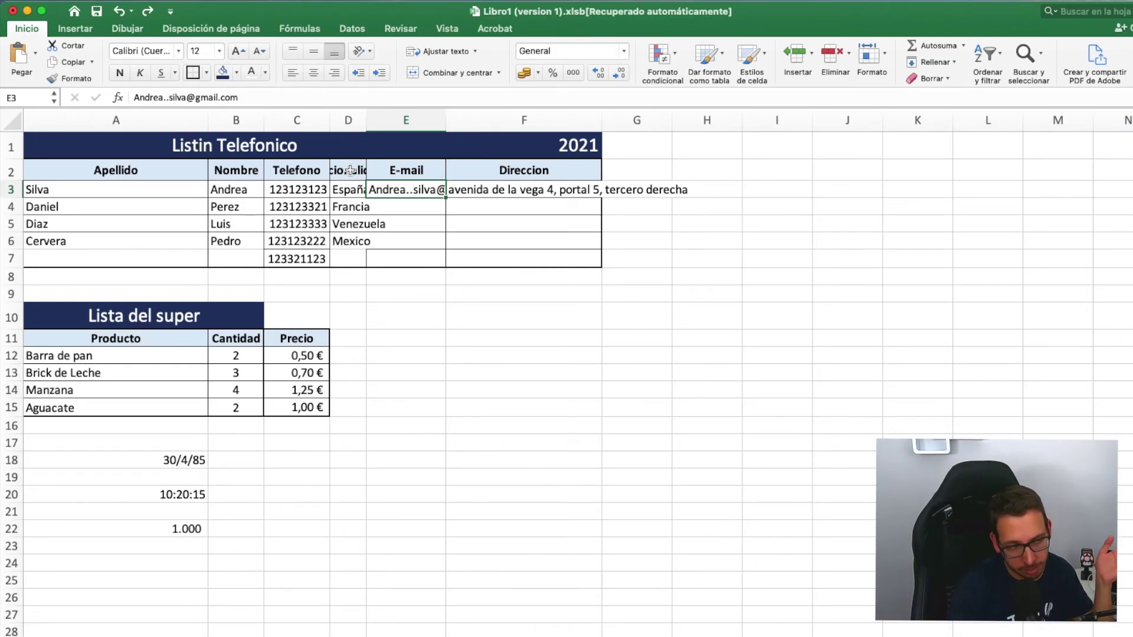
- Reselect the phone list table and auto-fit its column widths to the contents
drag(49, 172, 502, 260)
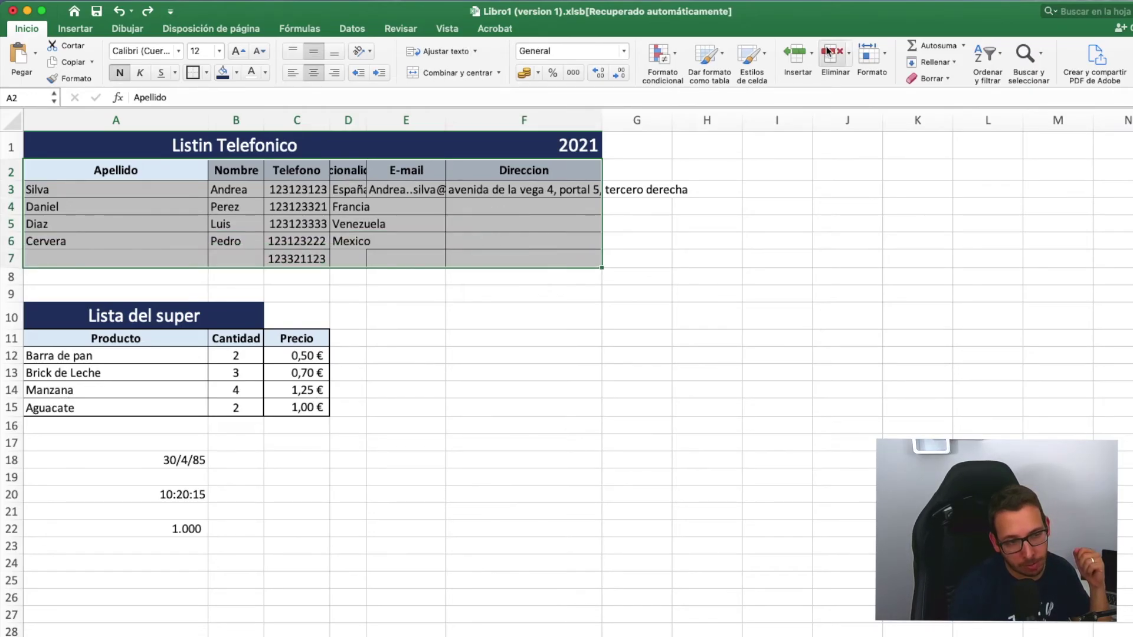
click(885, 56)
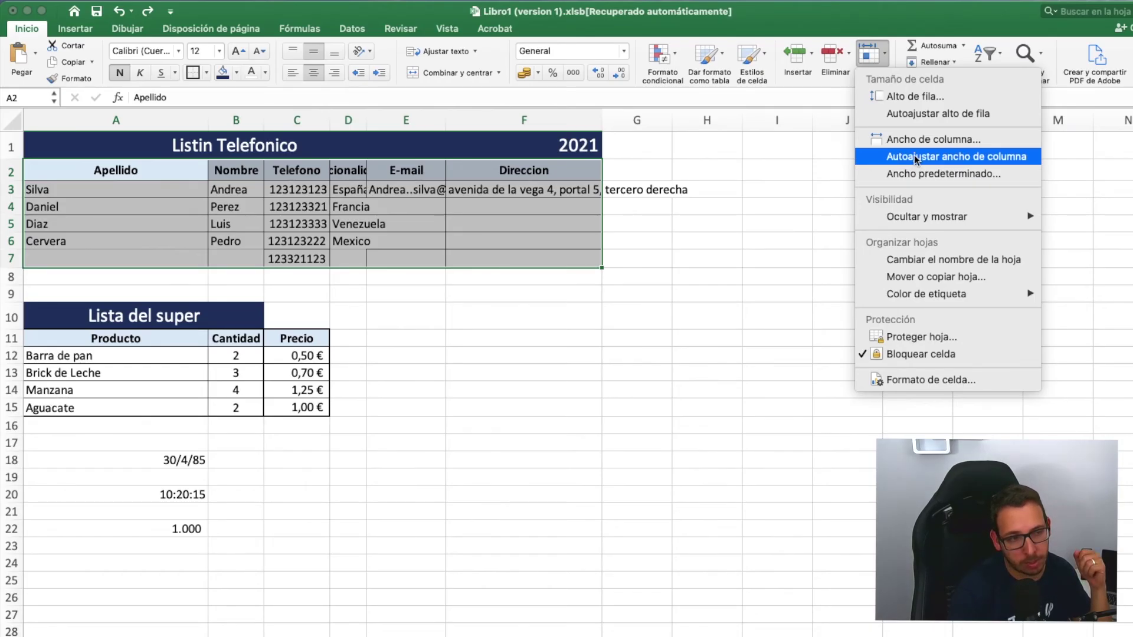
click(915, 156)
click(881, 224)
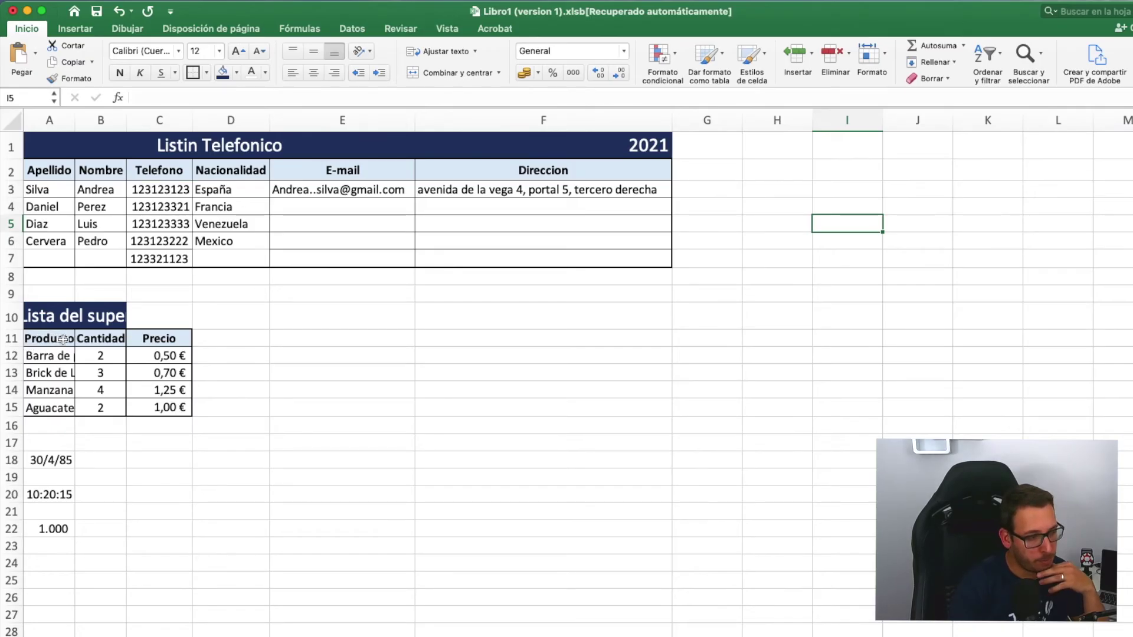
drag(57, 461, 54, 529)
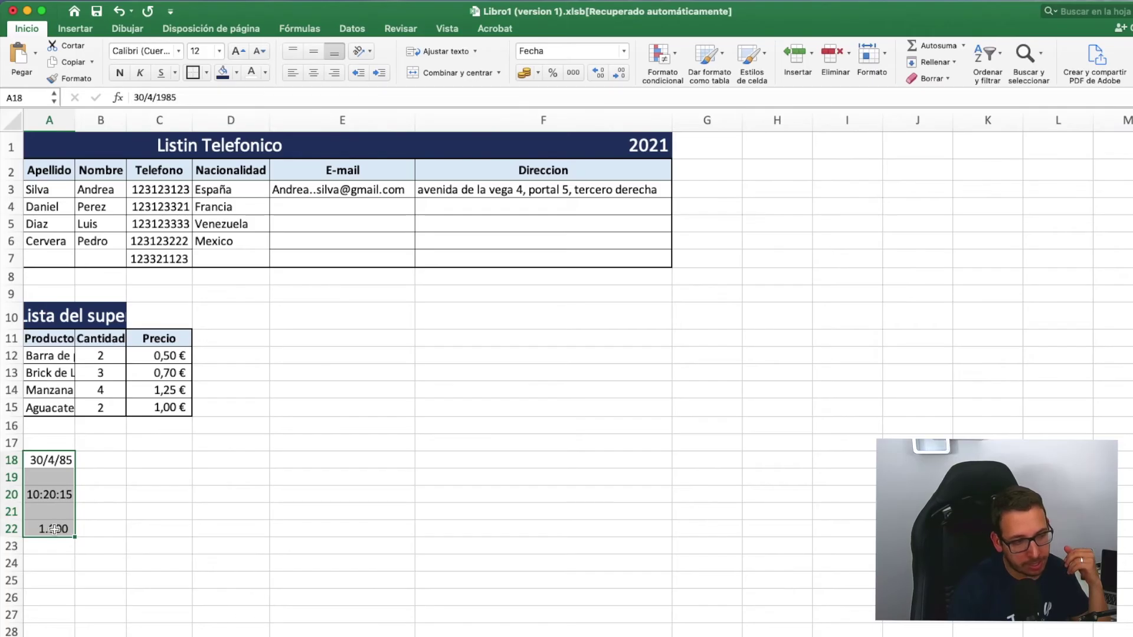
right_click(54, 529)
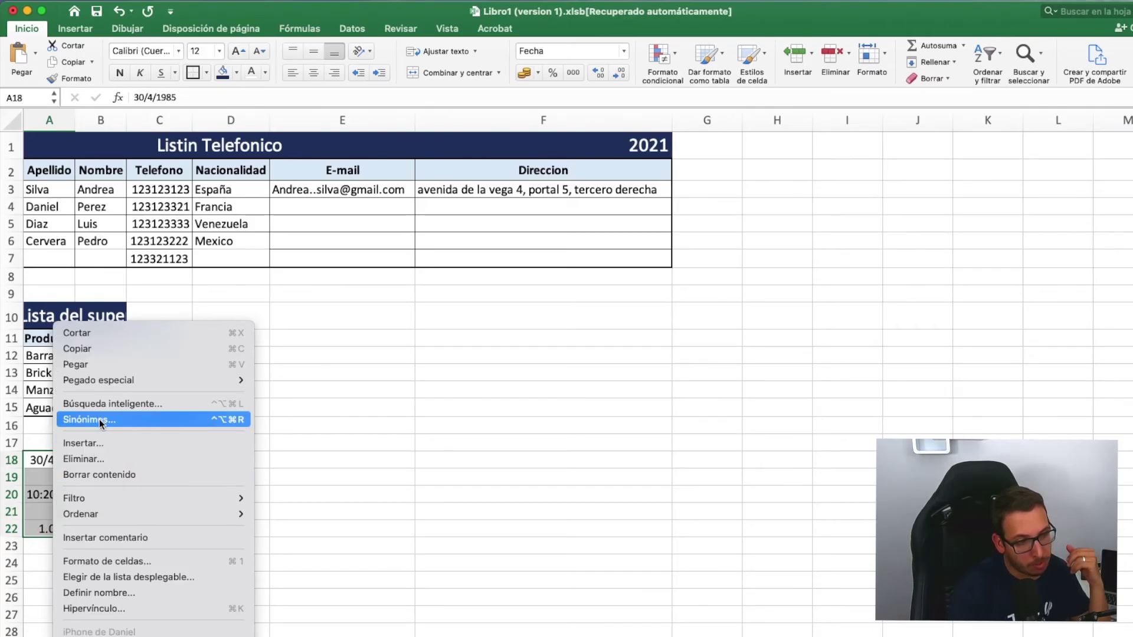
click(119, 472)
click(156, 472)
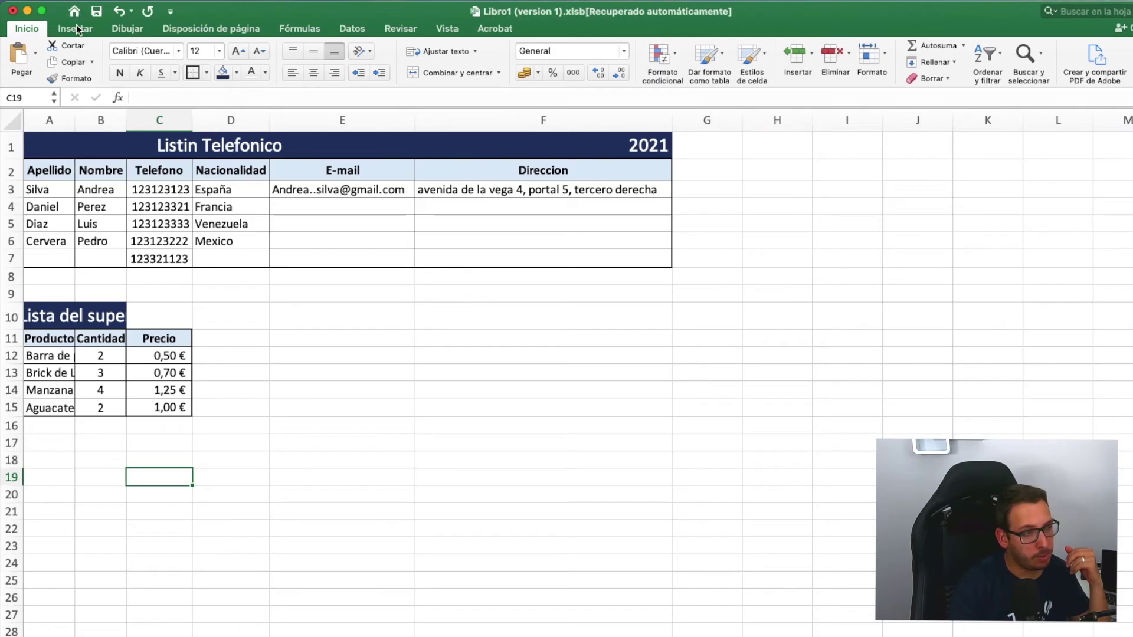
click(119, 11)
click(98, 594)
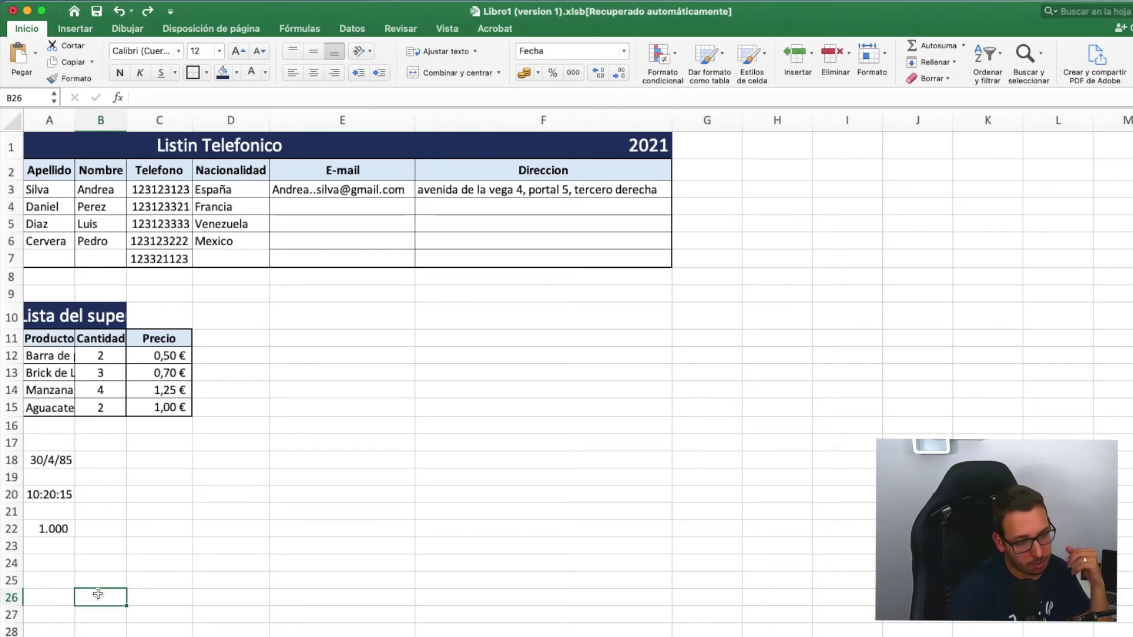
click(52, 460)
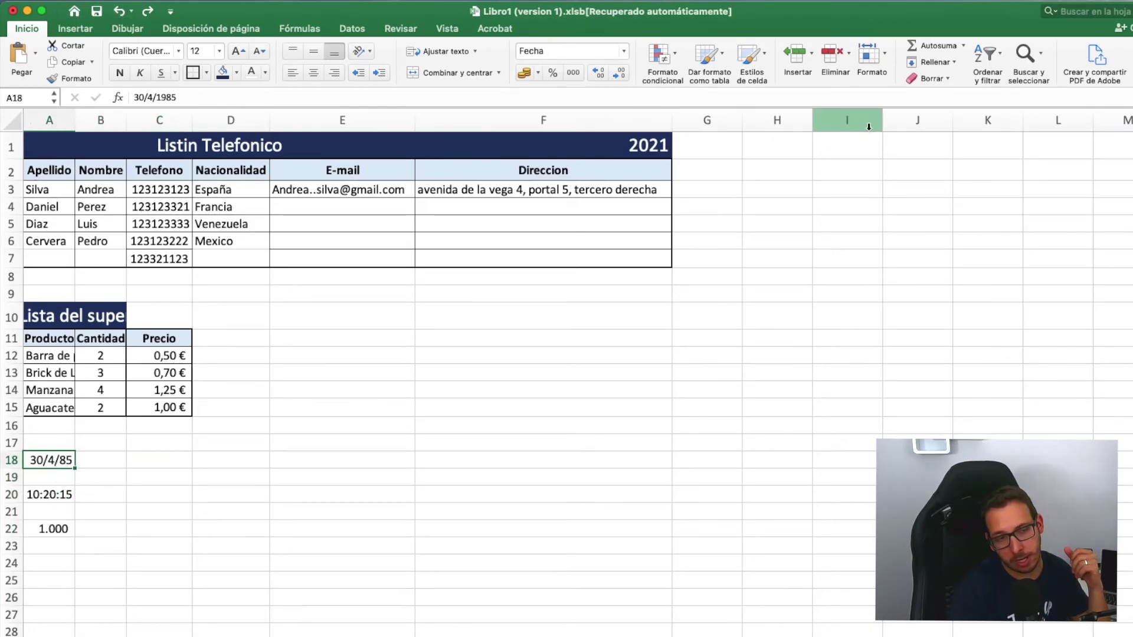
click(944, 78)
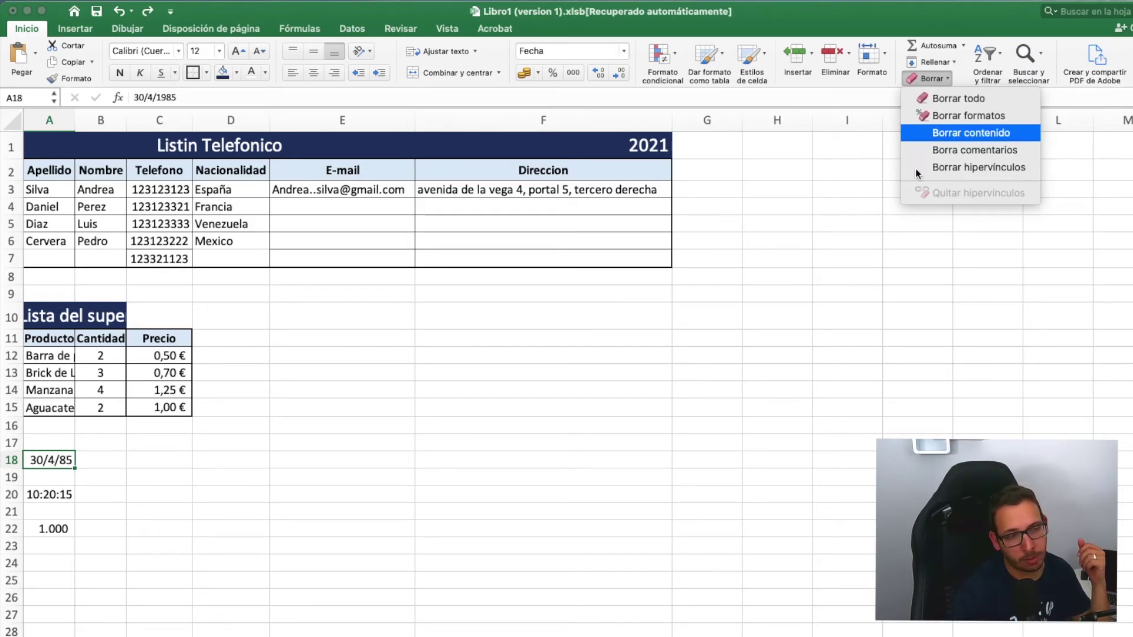
click(644, 155)
click(645, 151)
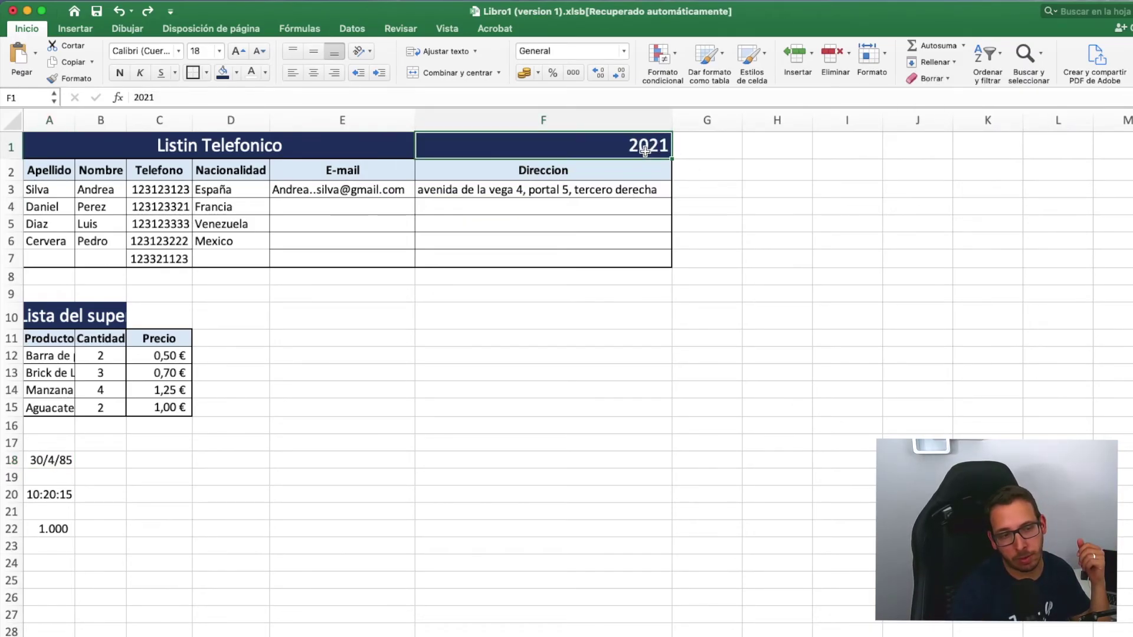
click(945, 76)
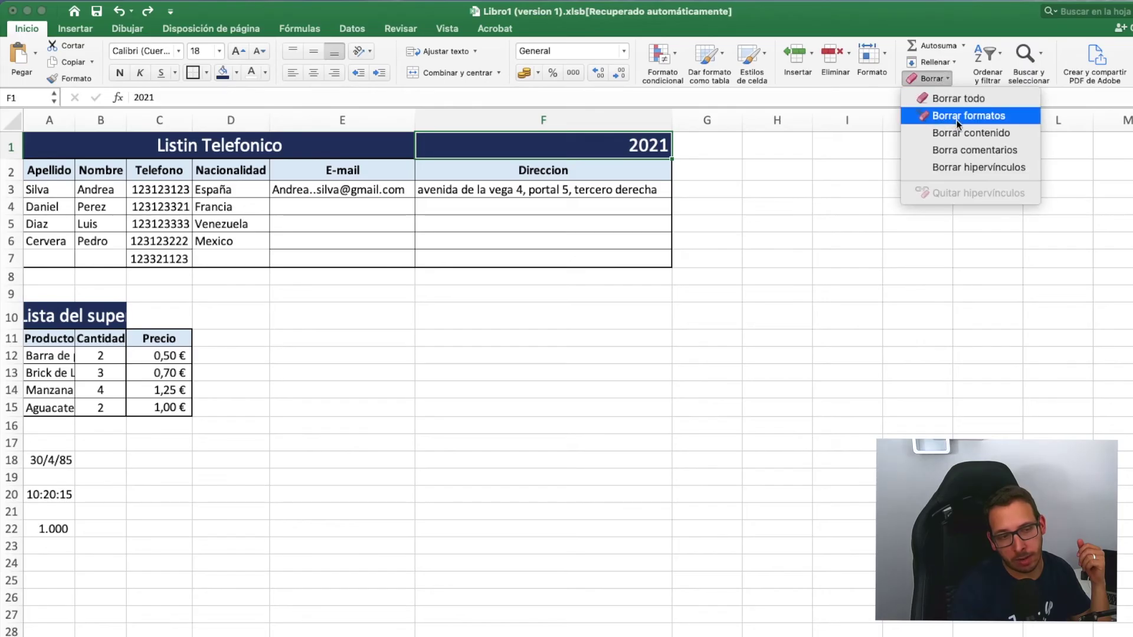
click(979, 116)
click(850, 148)
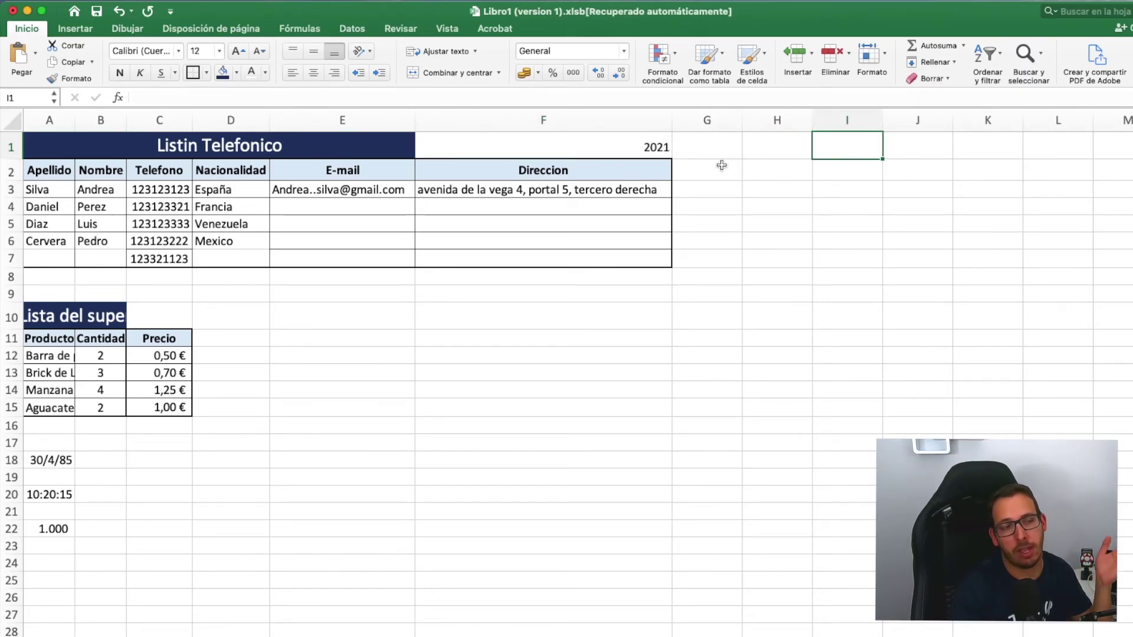
click(615, 147)
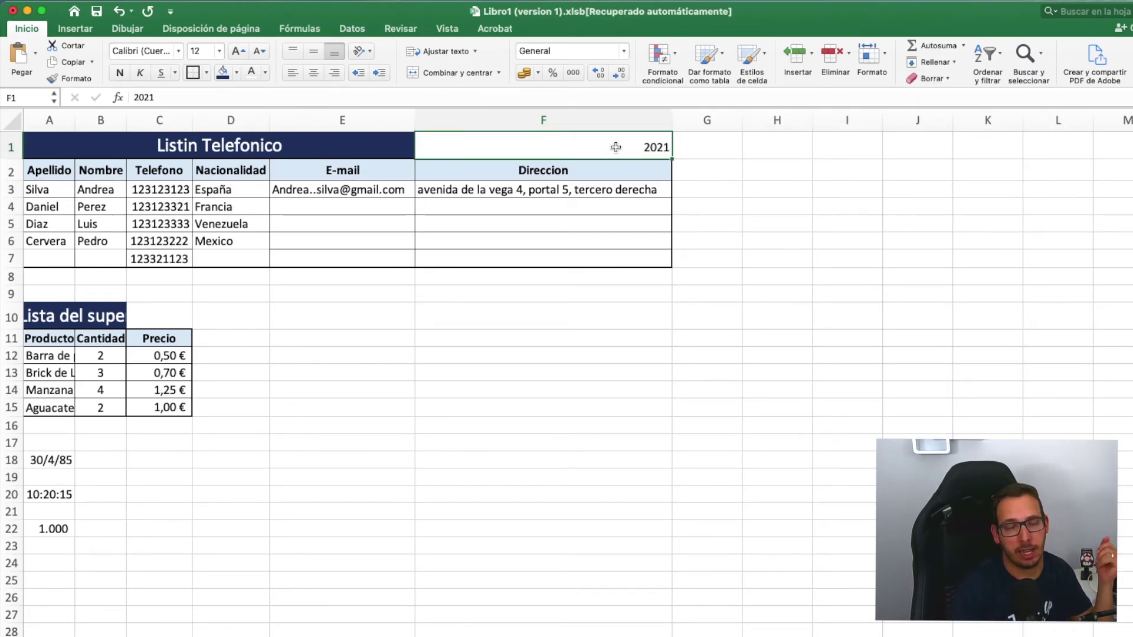
click(119, 12)
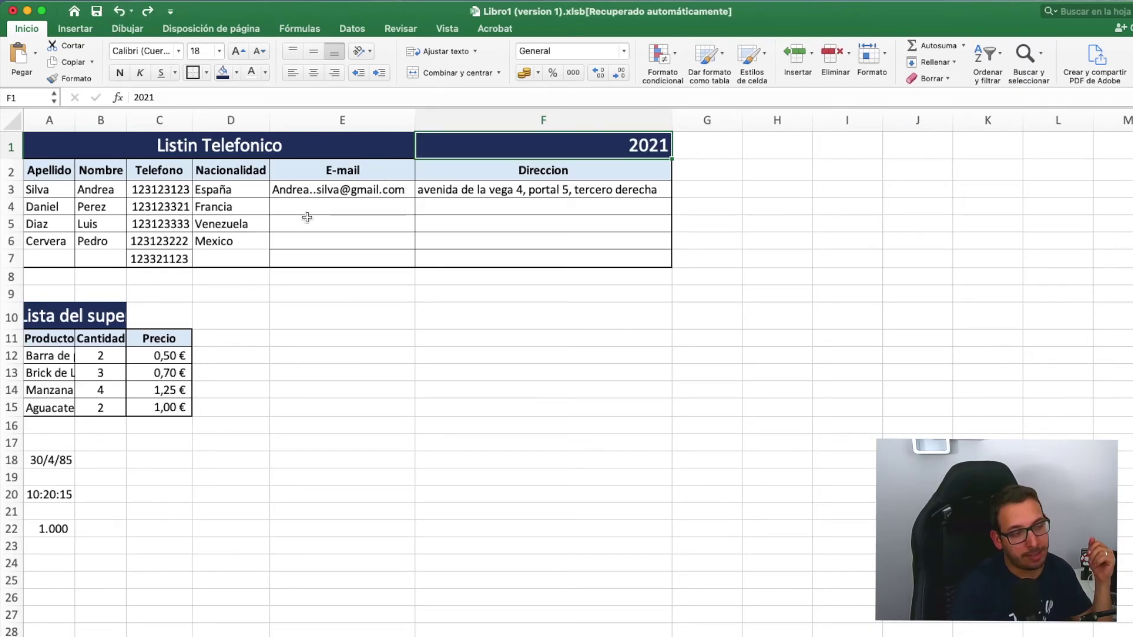
click(48, 461)
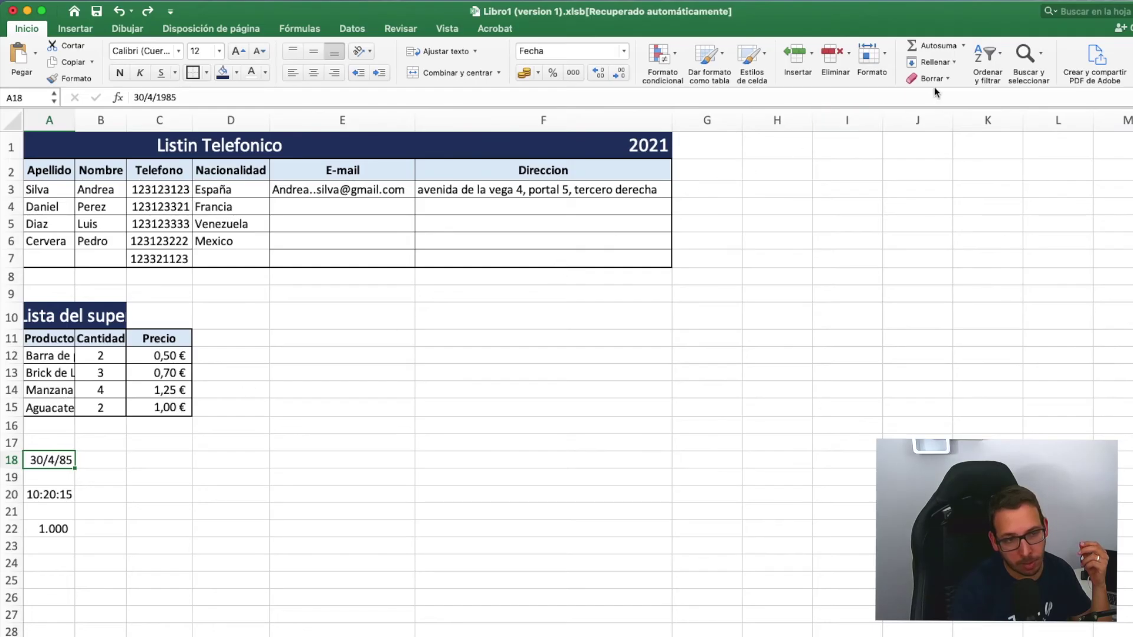
- Clear everything from A18 with Borrar todo and only the contents of A20 with Borrar contenido
click(948, 79)
click(944, 98)
click(811, 206)
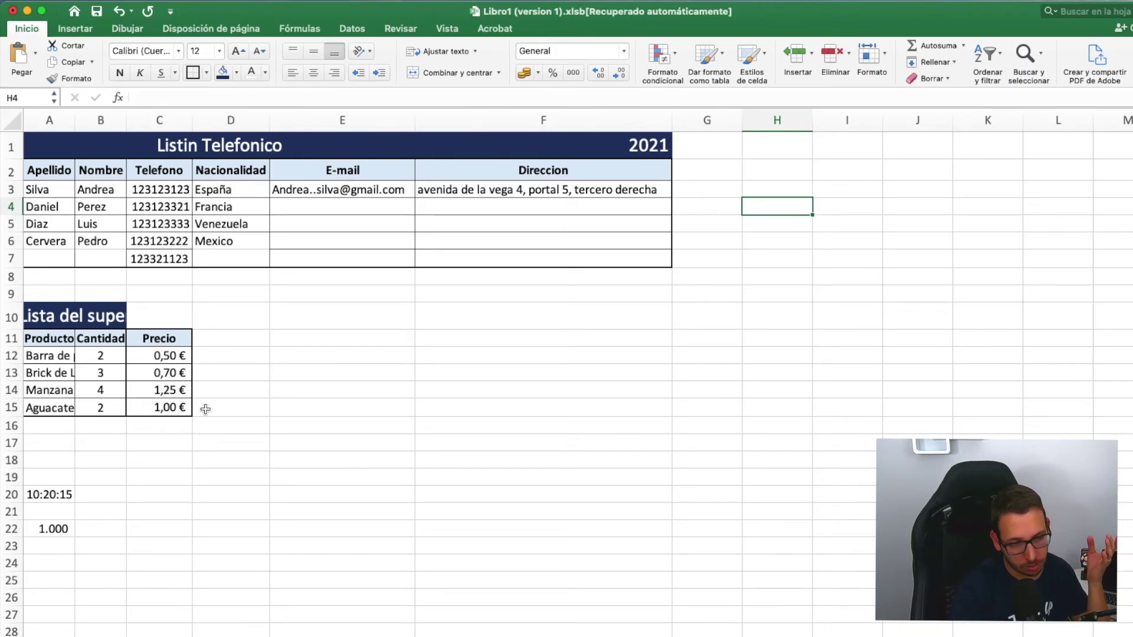
click(55, 496)
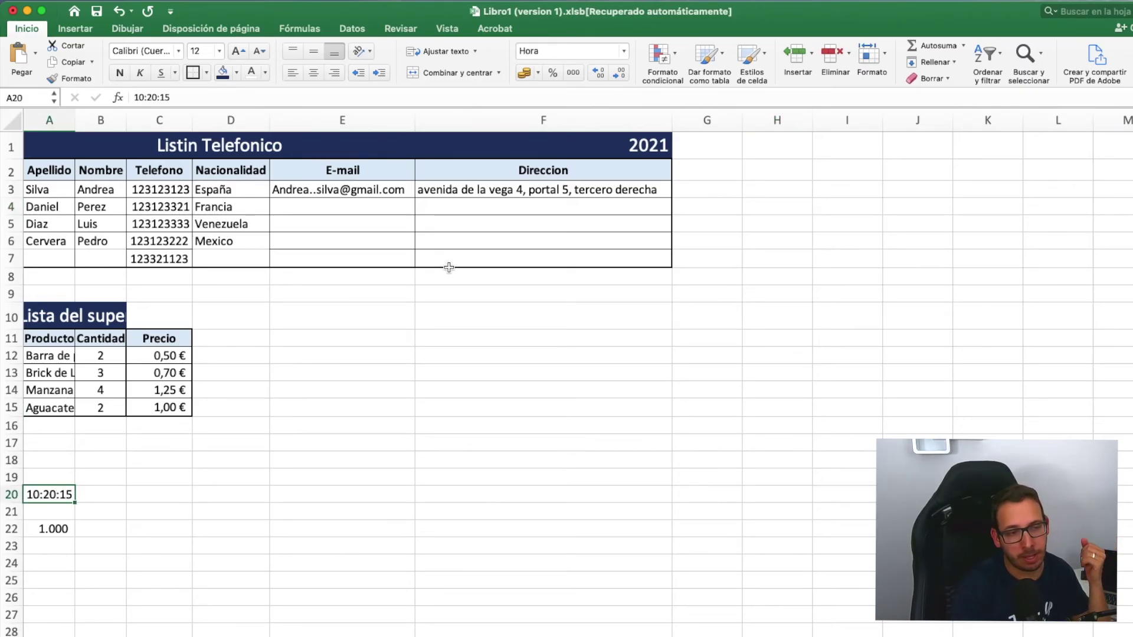
click(944, 77)
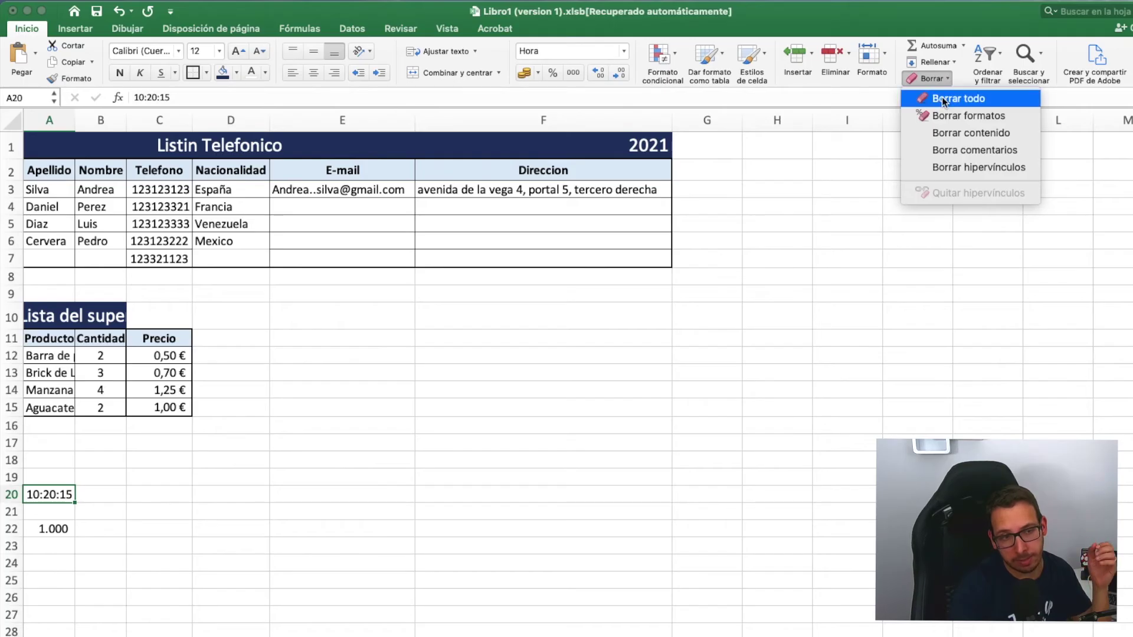
click(1001, 135)
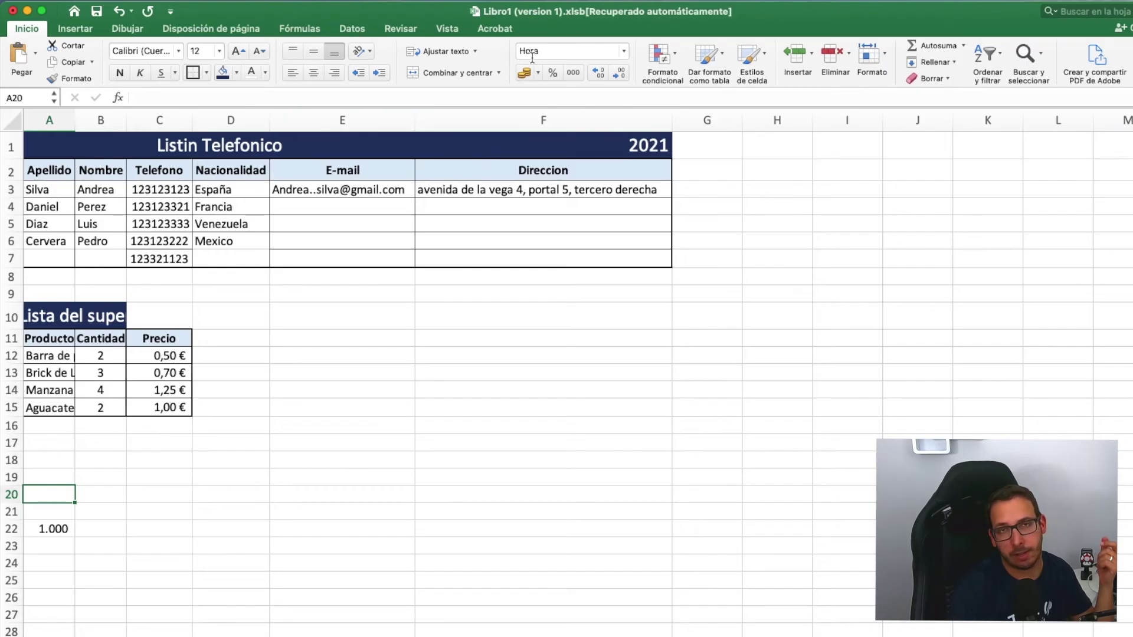
click(51, 527)
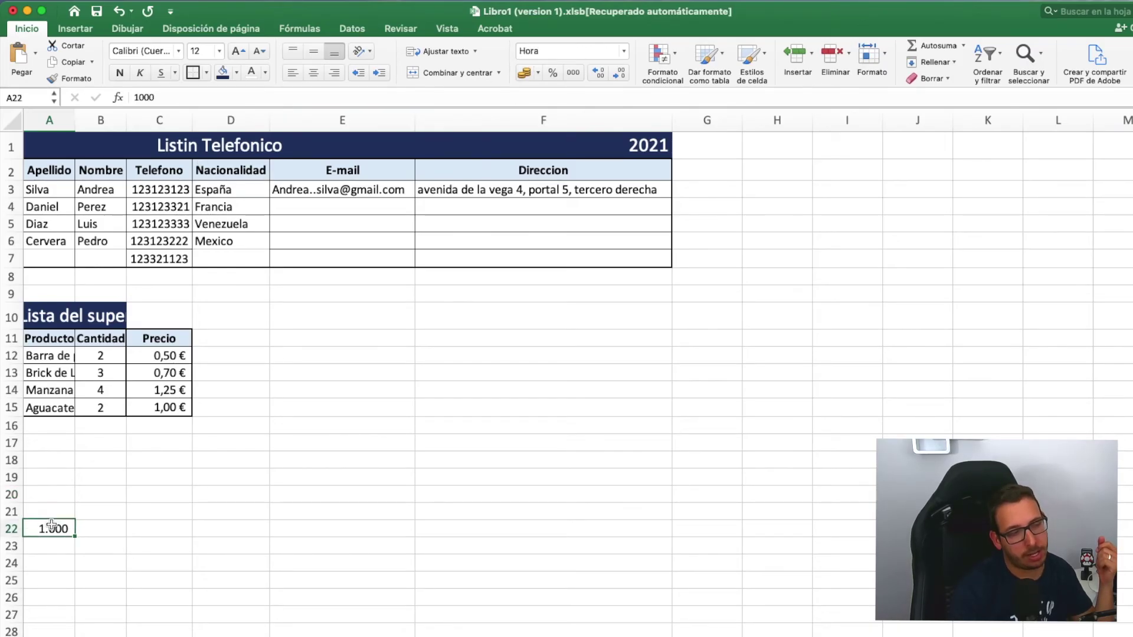
click(937, 78)
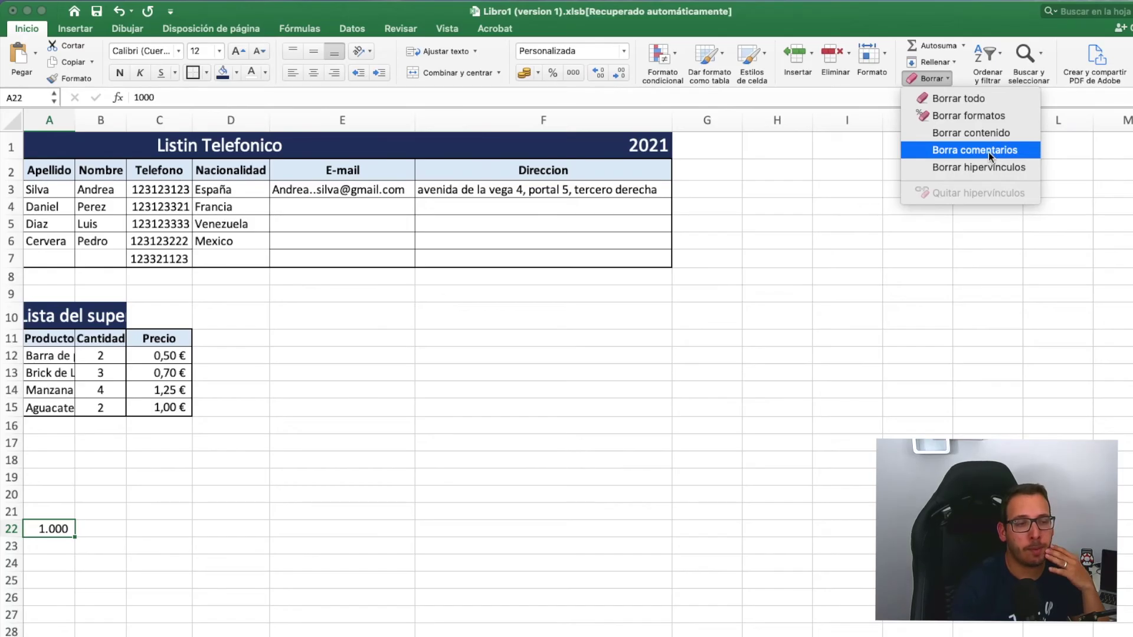
- Clear everything from A22 with Borrar todo, then undo to restore 1.000
click(835, 306)
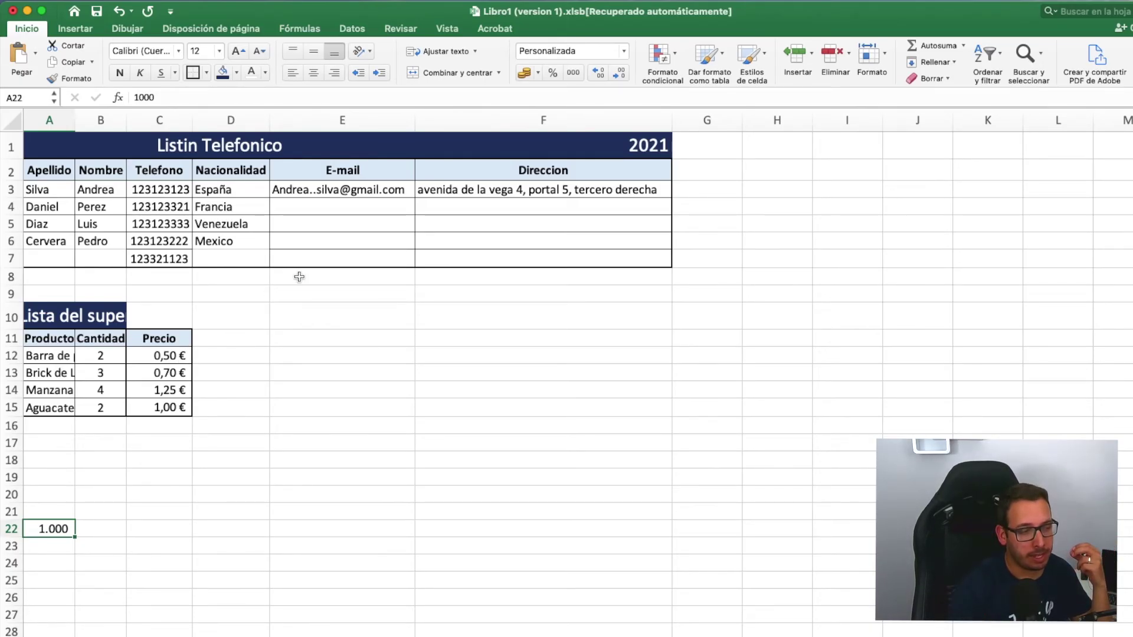
click(164, 356)
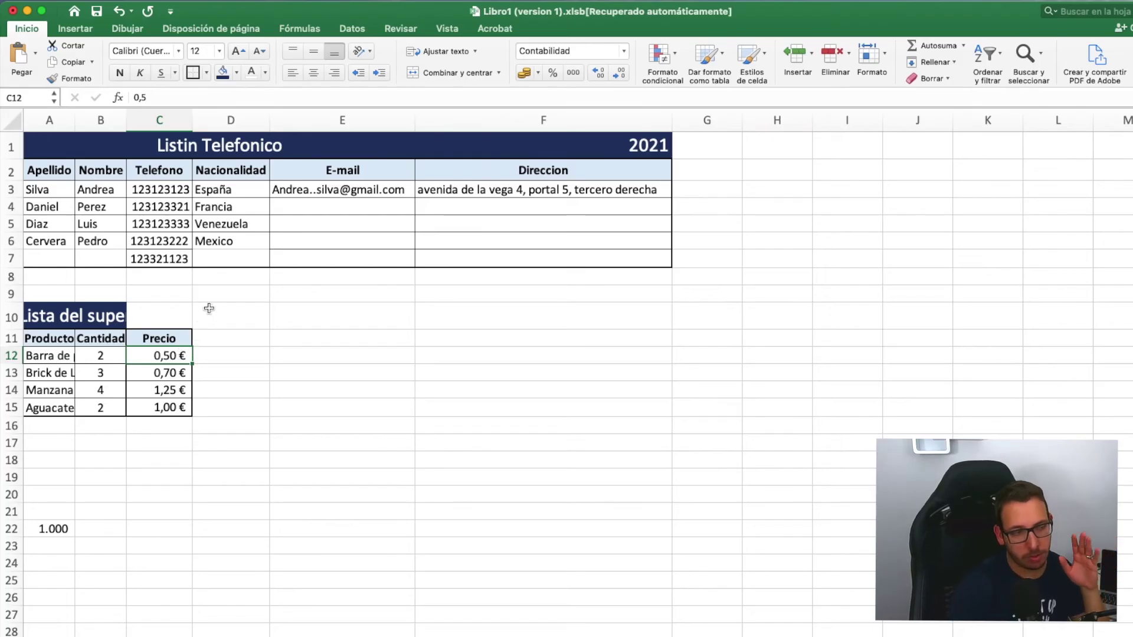
click(59, 528)
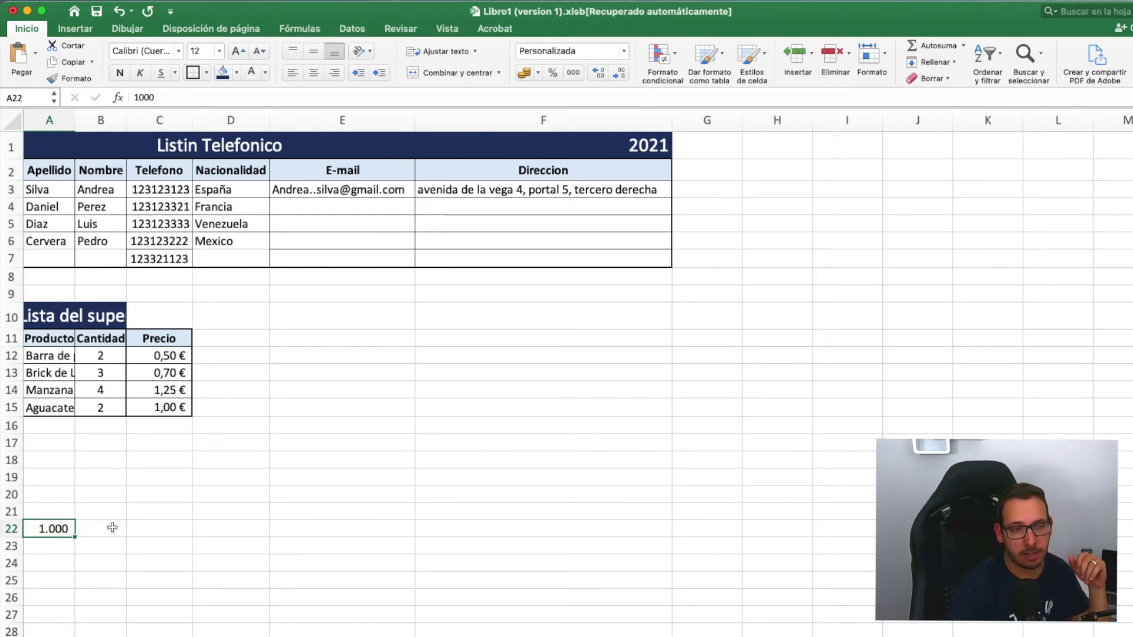
click(919, 80)
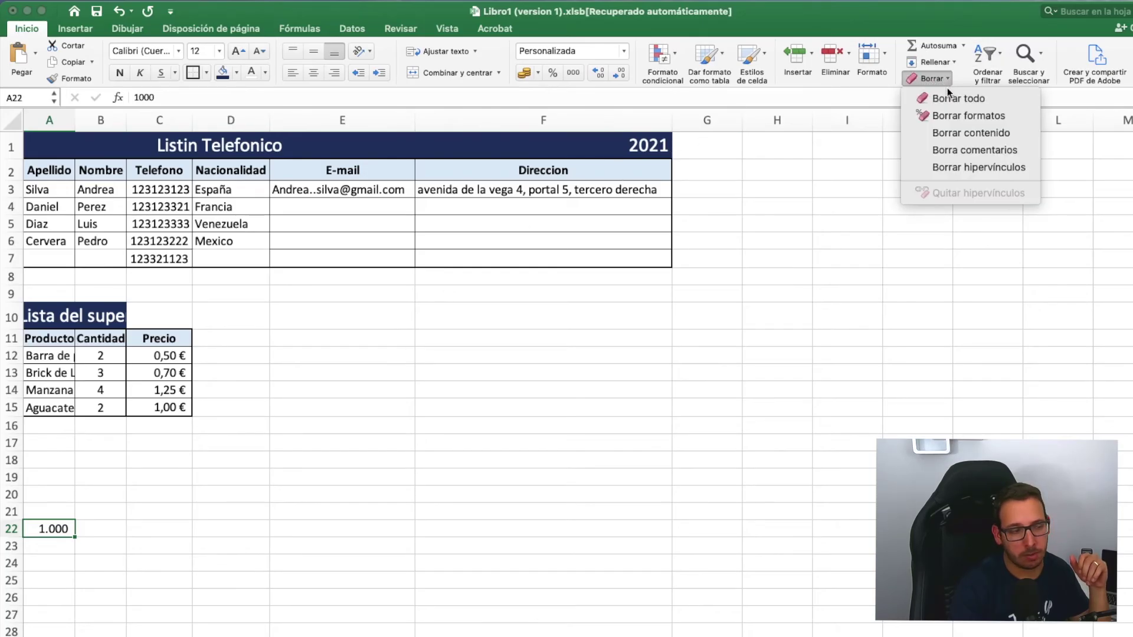
click(974, 97)
click(119, 13)
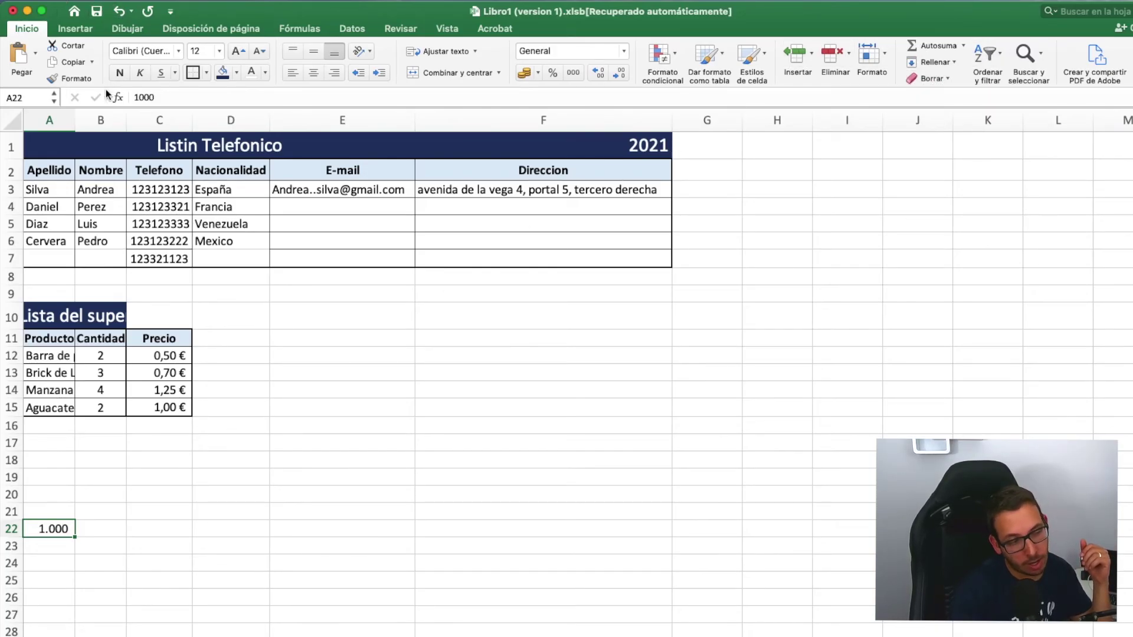
- Remove 1.000 from A22 using Borrar contenido from the right-click menu
right_click(60, 534)
click(116, 472)
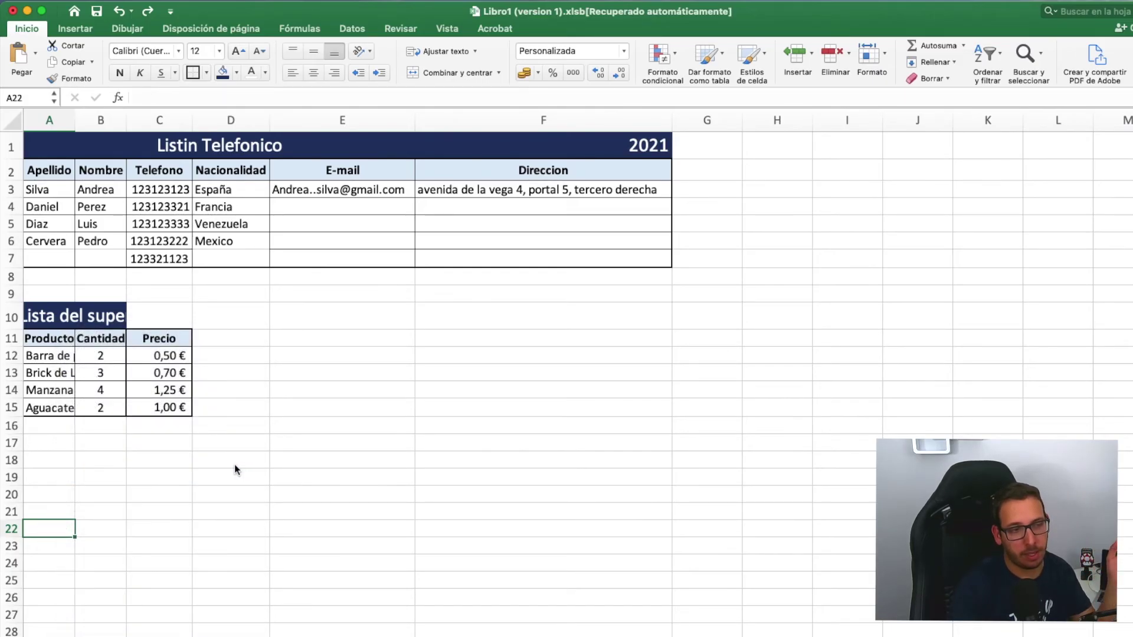
click(235, 467)
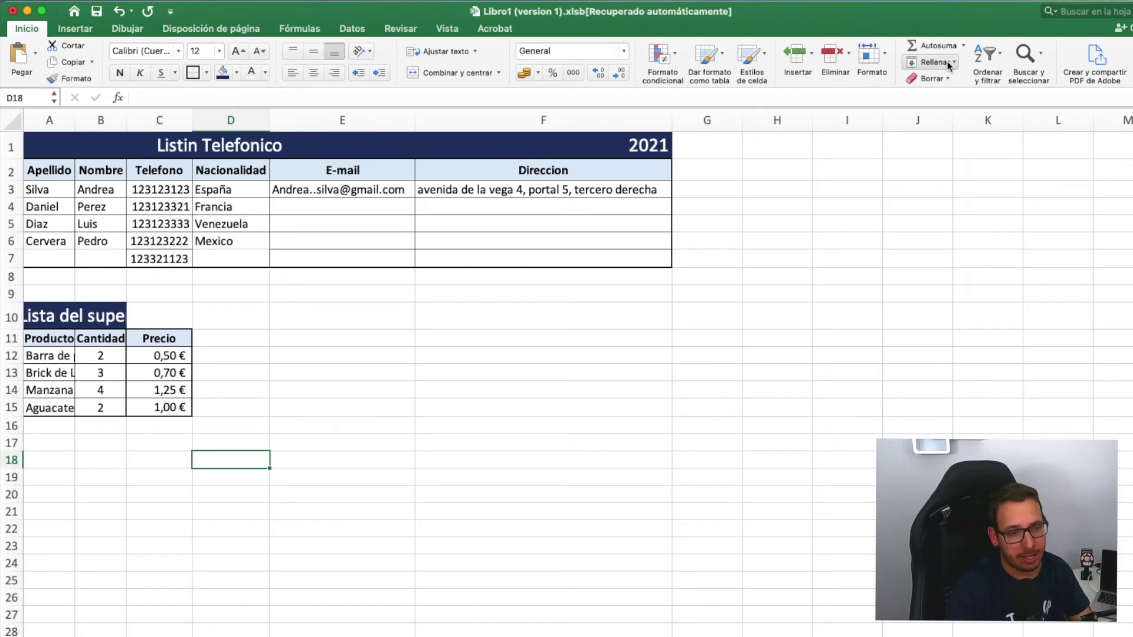
click(54, 484)
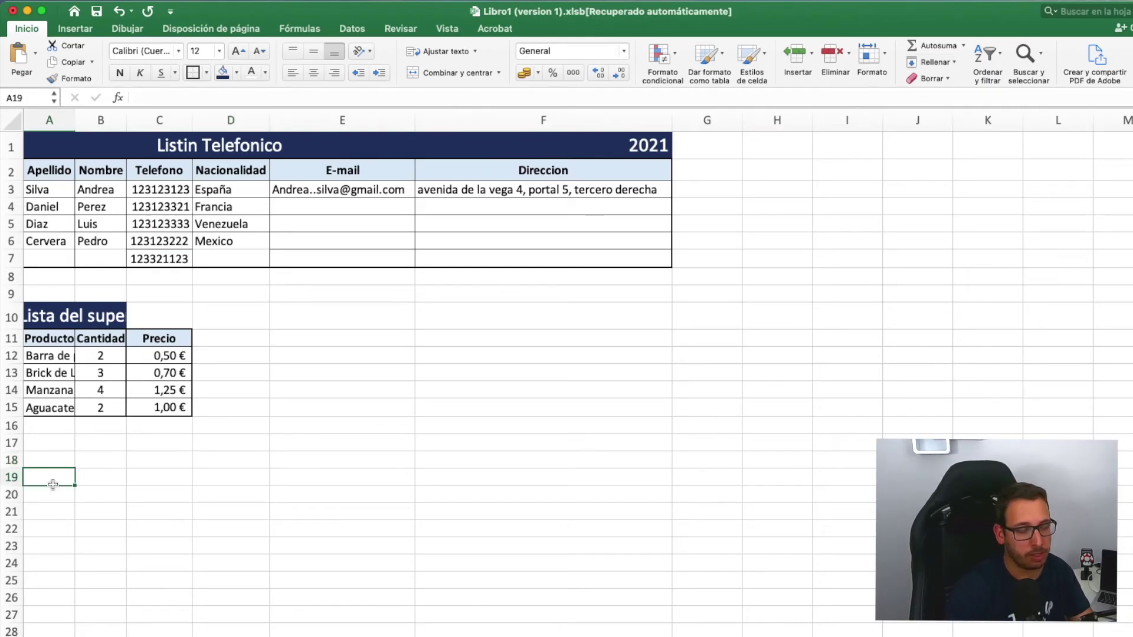
click(142, 494)
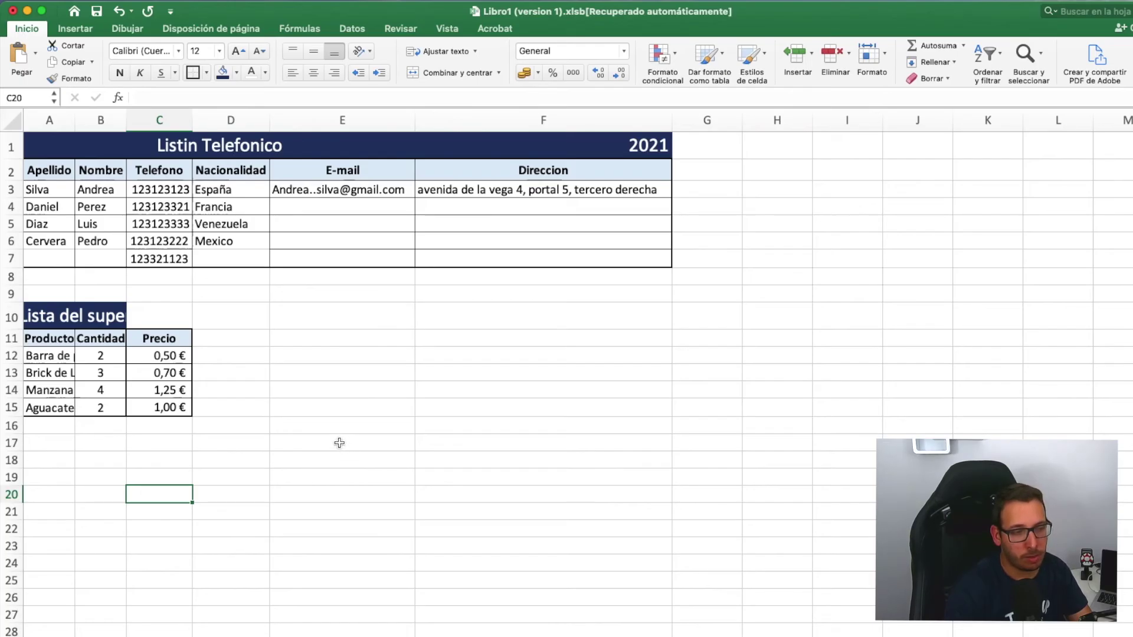
click(337, 337)
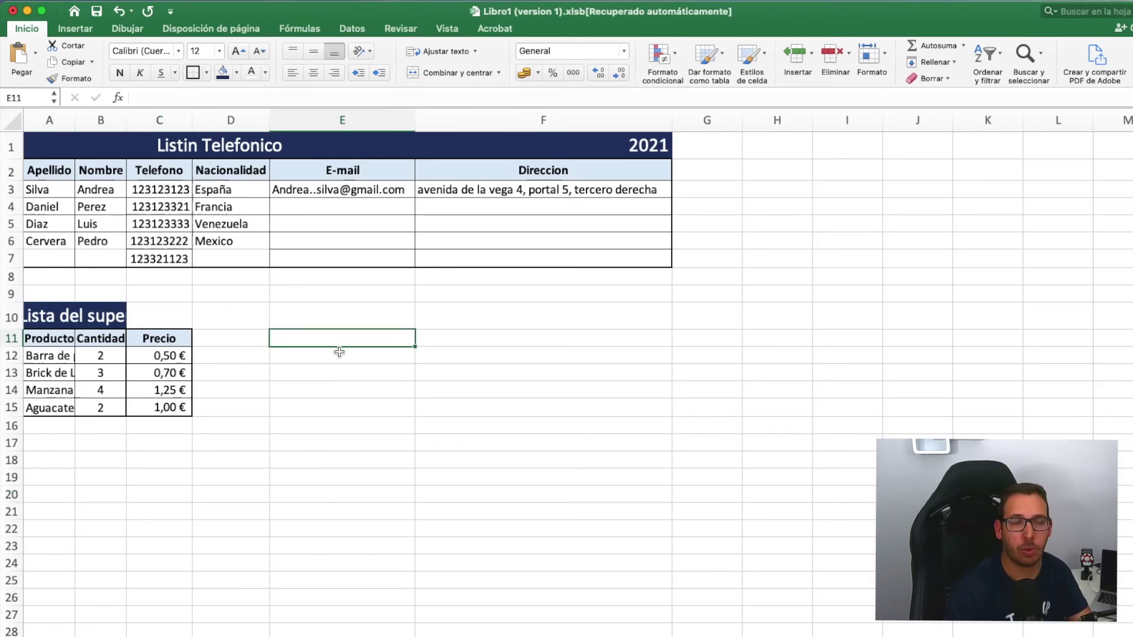
- Enter 1 in E11 and 2 in E12, then select E11:E15
text(1)
click(302, 354)
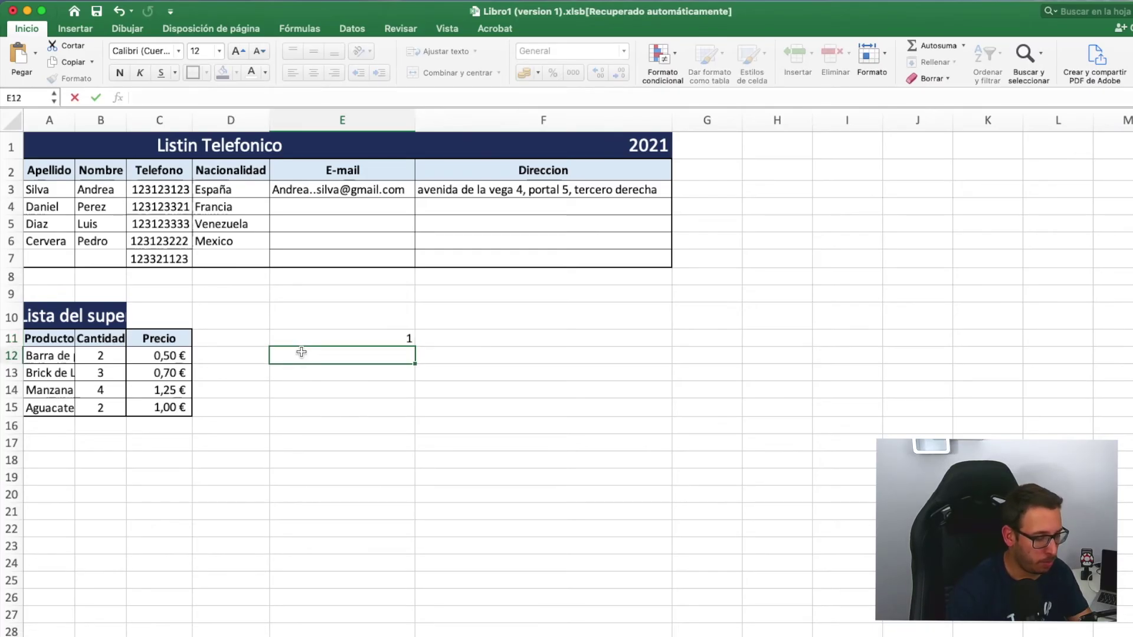
text(2)
key(Return)
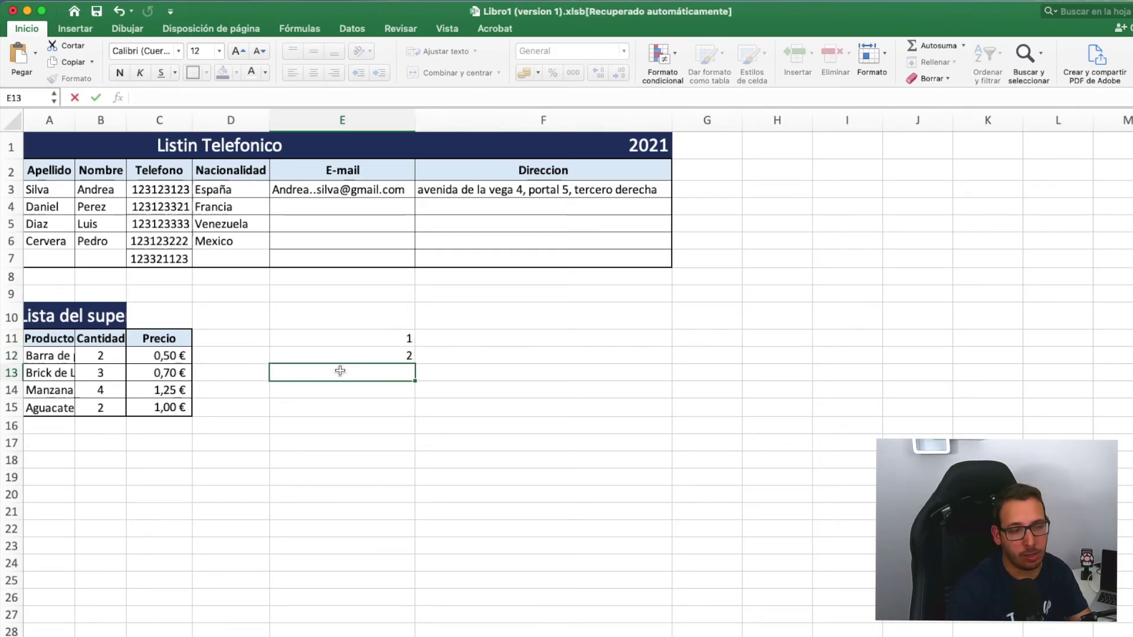
click(402, 340)
drag(404, 339, 392, 402)
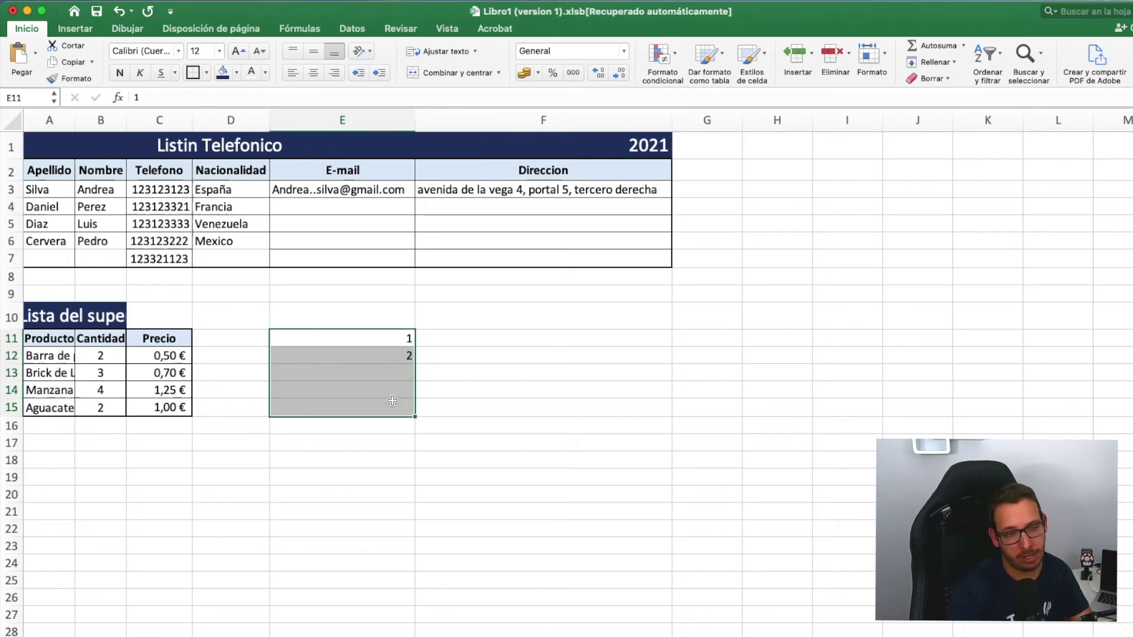
- Fill E11:E15 with the series 1 to 5 using step 1, then check E11 and E15
click(947, 62)
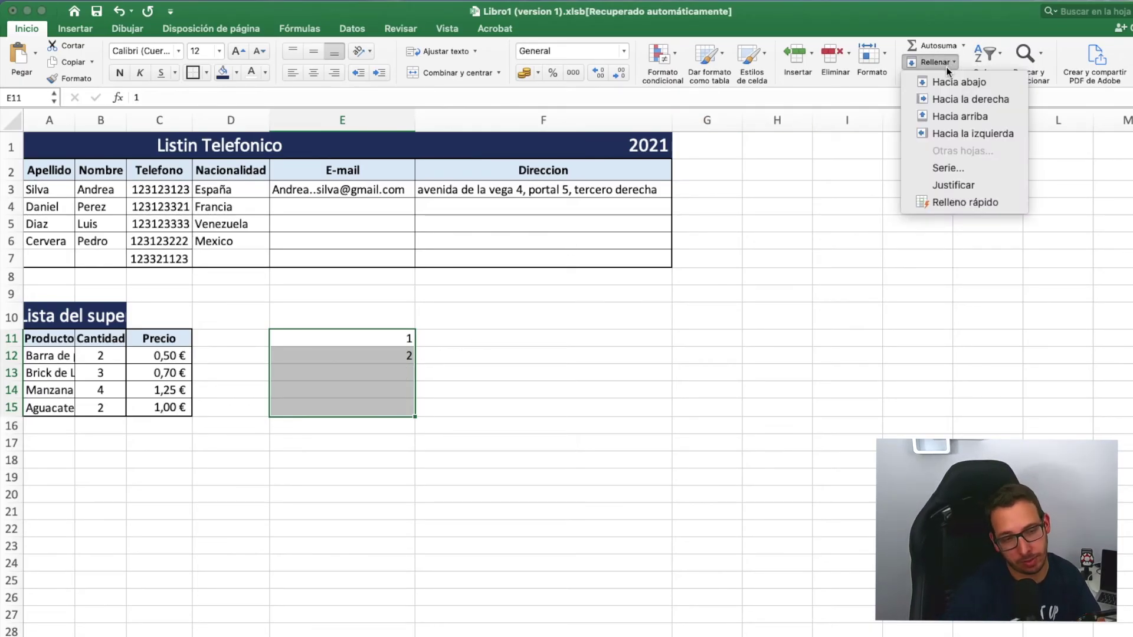
click(972, 170)
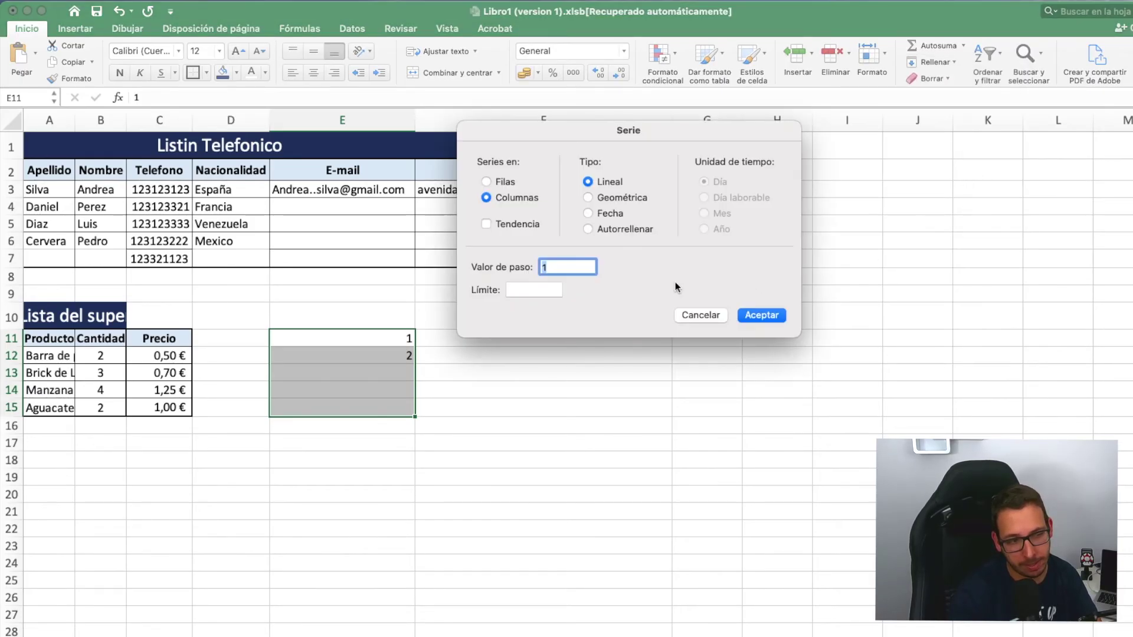
click(740, 315)
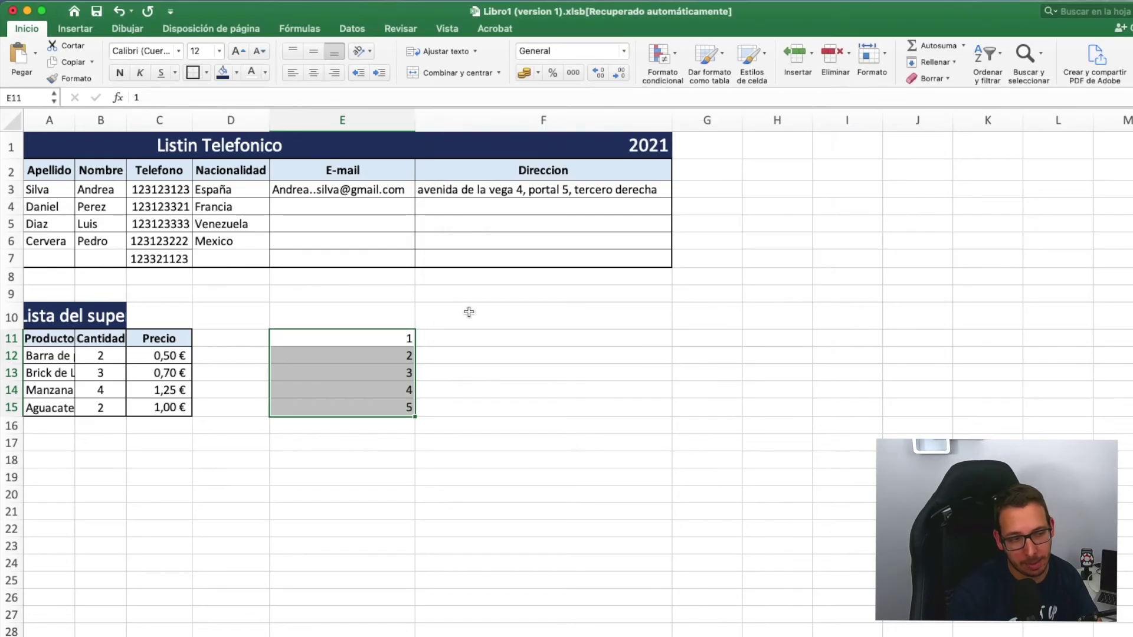
click(465, 339)
click(386, 344)
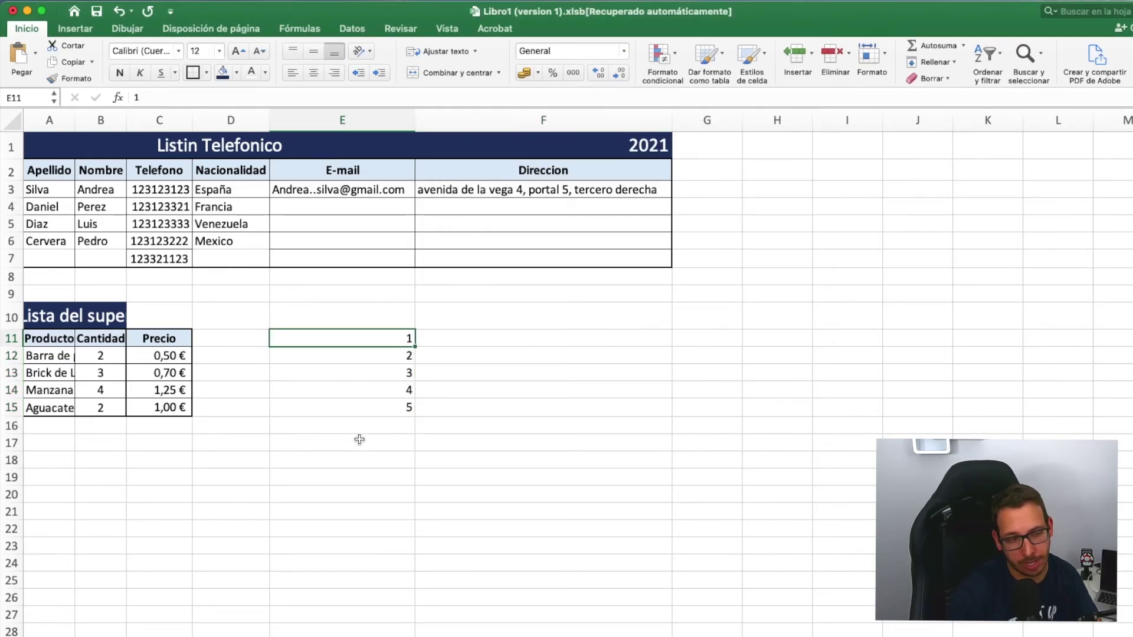
click(354, 413)
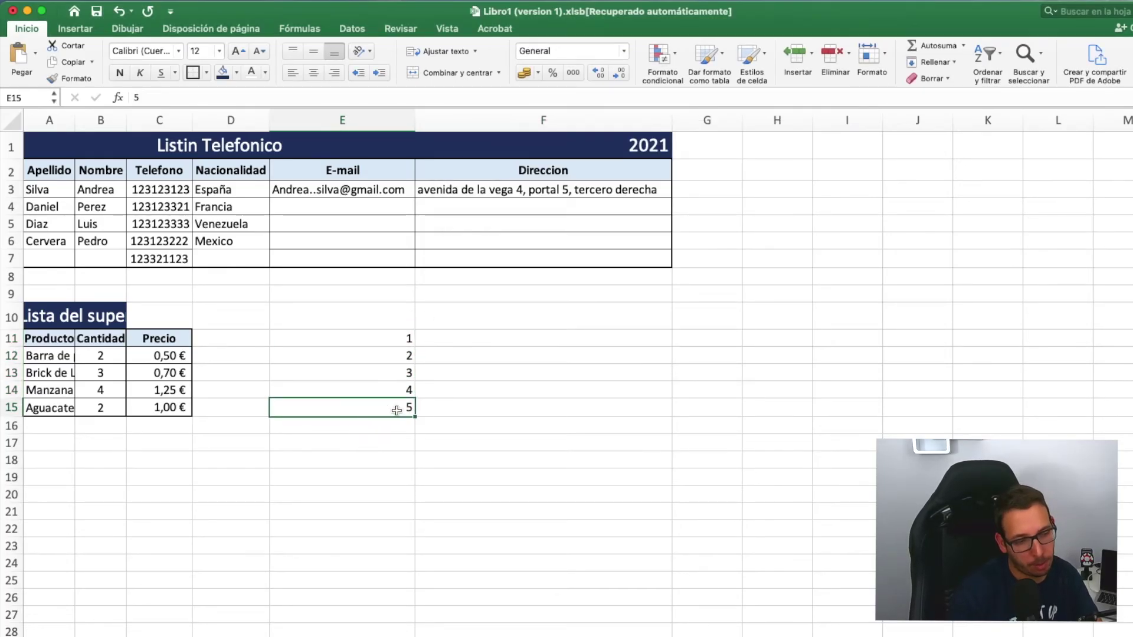
click(596, 335)
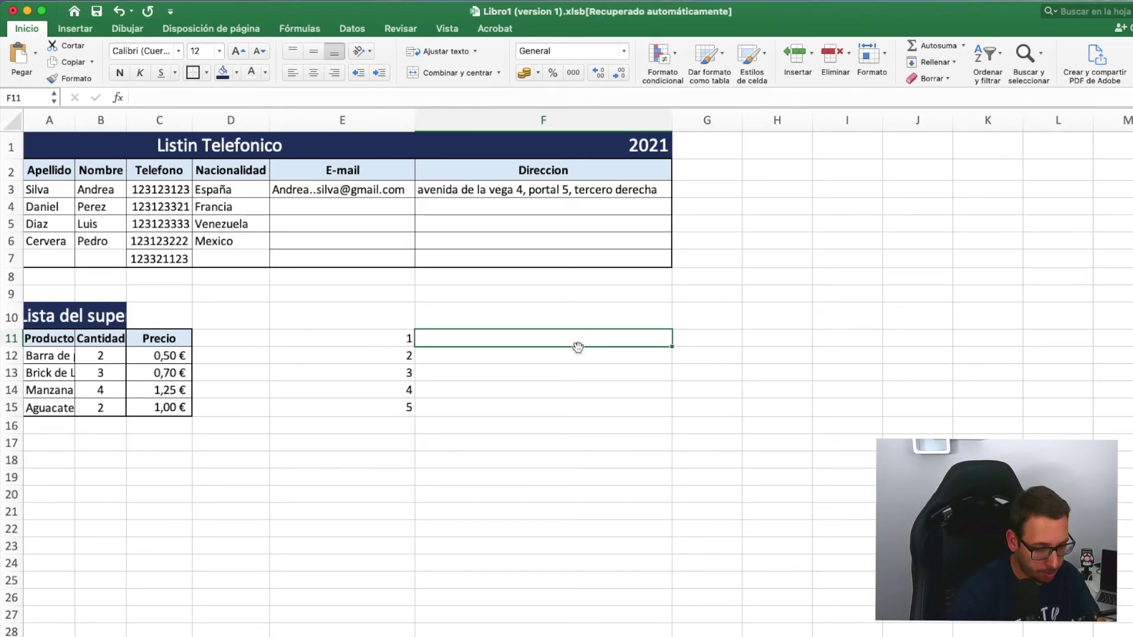
- Enter 5 in F11 and 4 in F12, then select F11:F15
text(5)
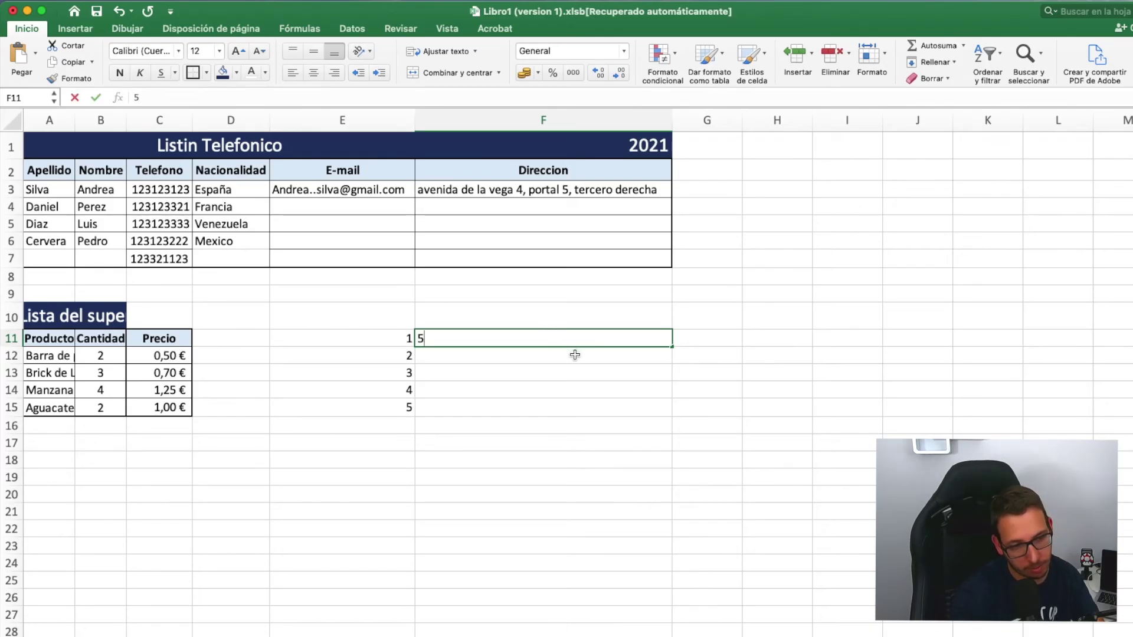
key(Return)
text(4)
click(495, 421)
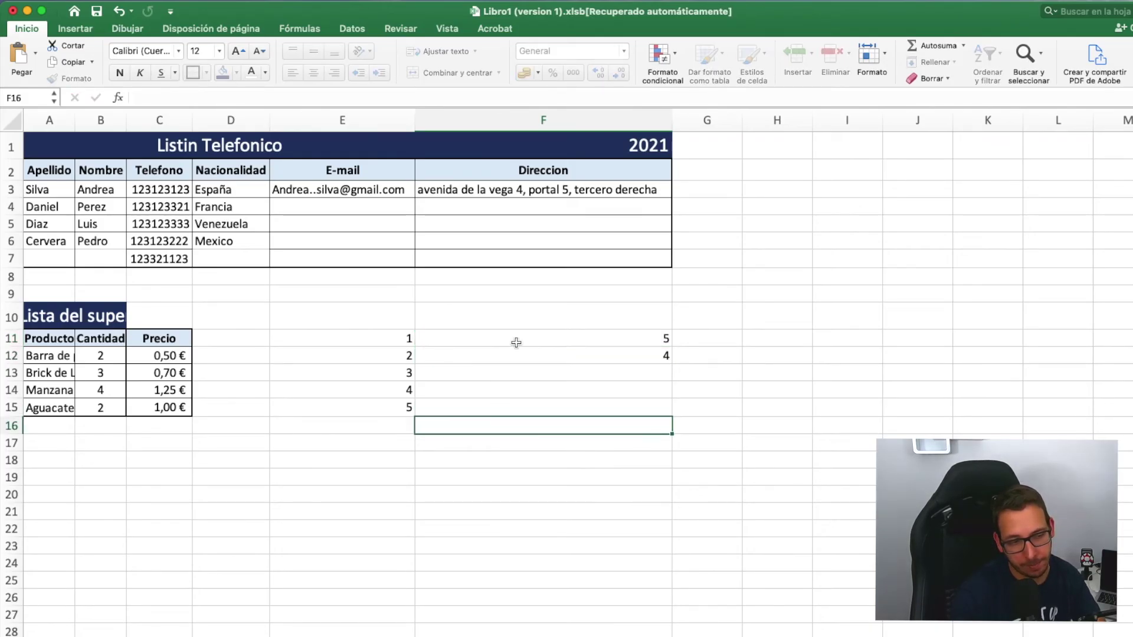
drag(656, 338, 656, 406)
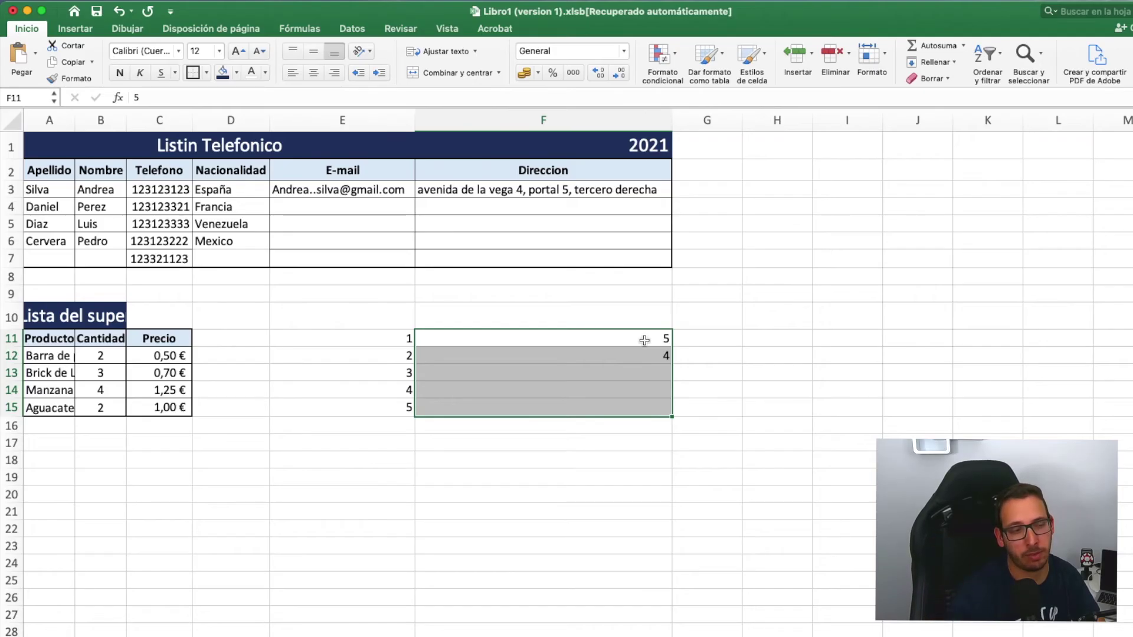
- Fill F11:F15 with the descending series 5 to 1 using step -1
click(936, 62)
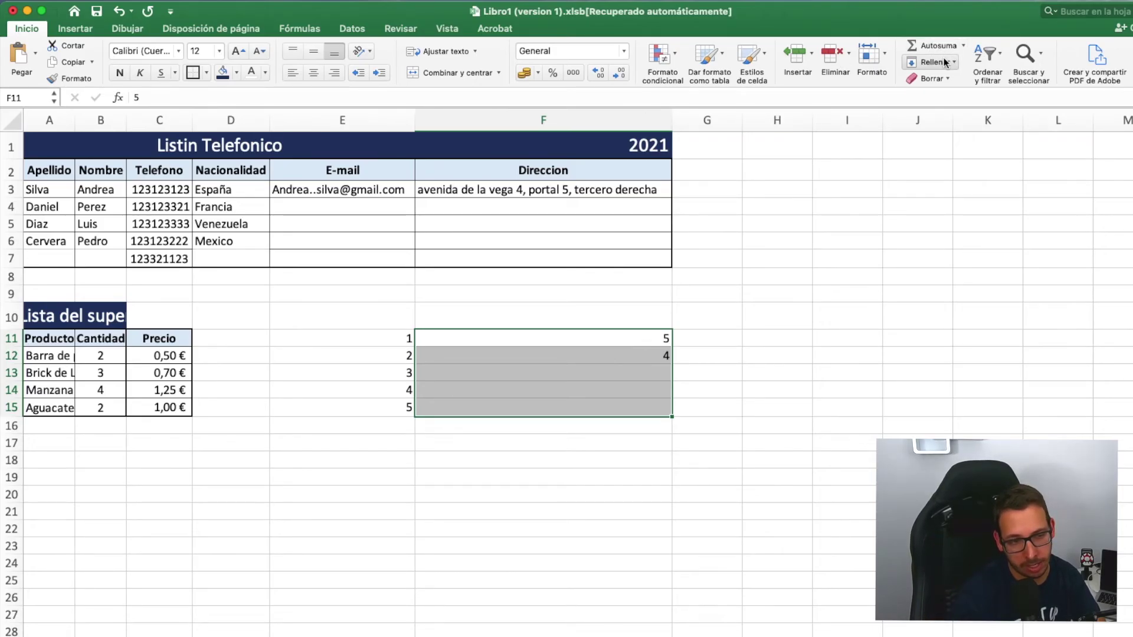
click(945, 170)
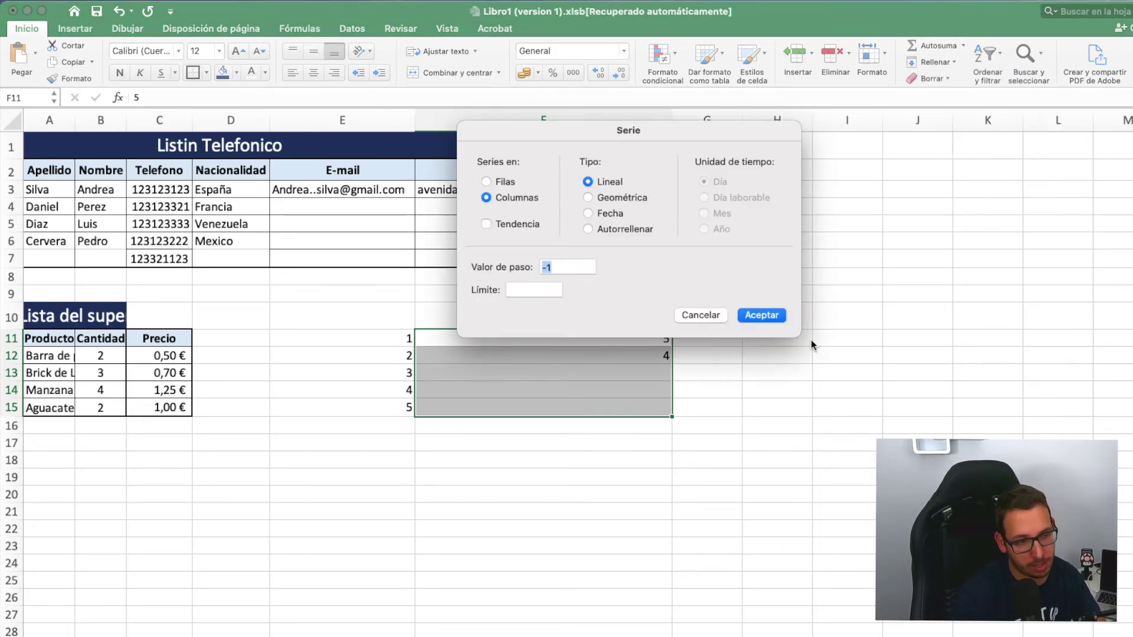
click(765, 316)
click(777, 355)
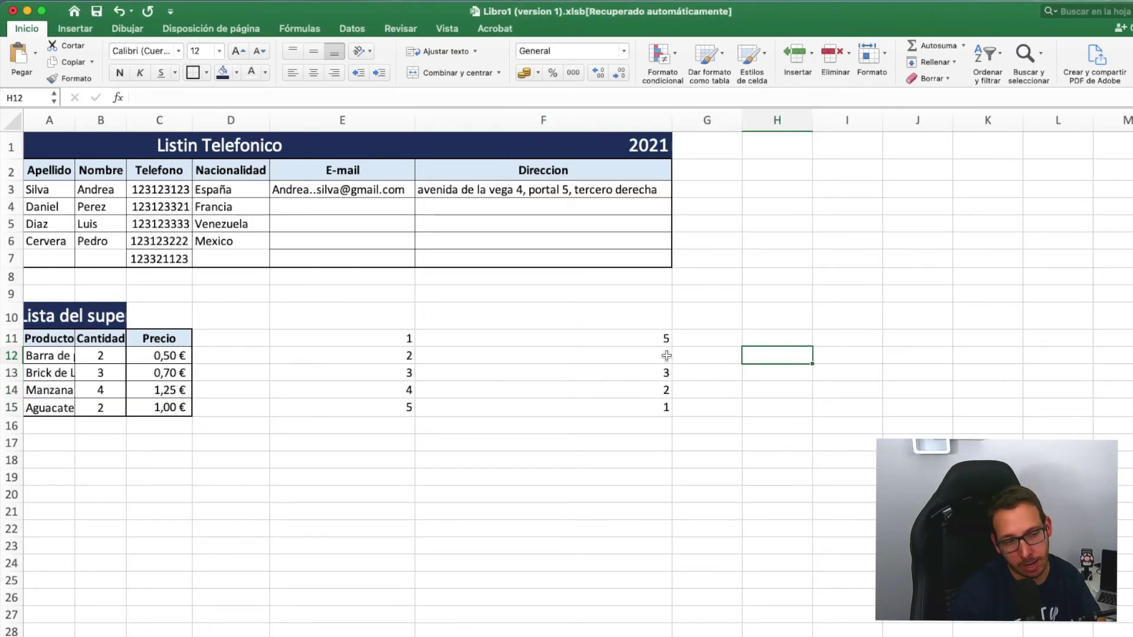
click(733, 339)
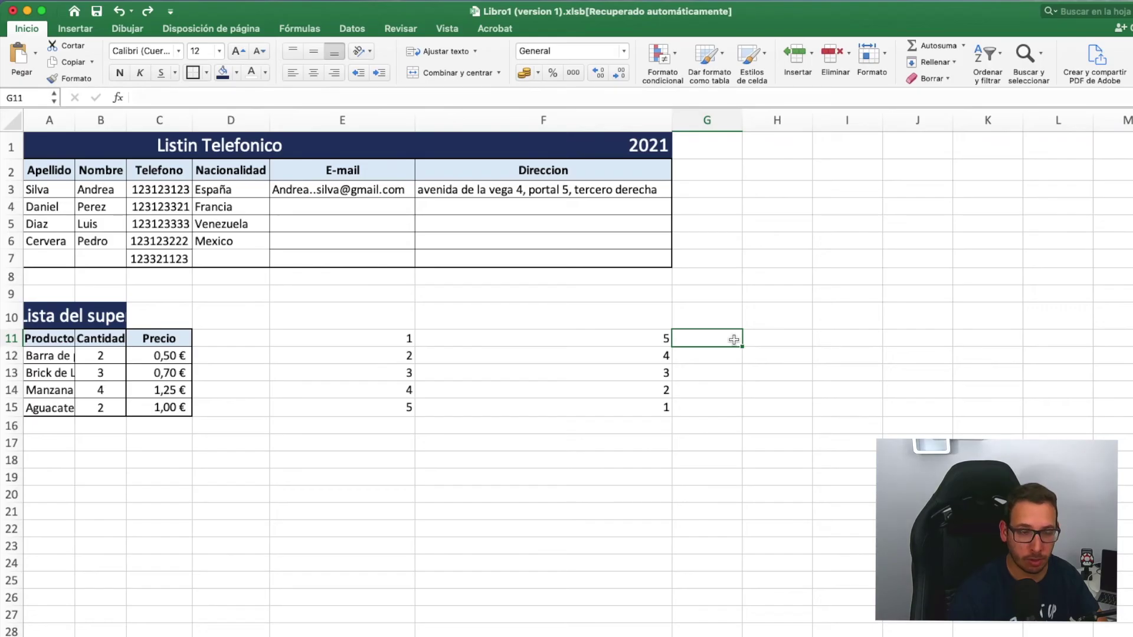
- Enter 2 in G11 and 4 in G12, then select G11:G22
text(2)
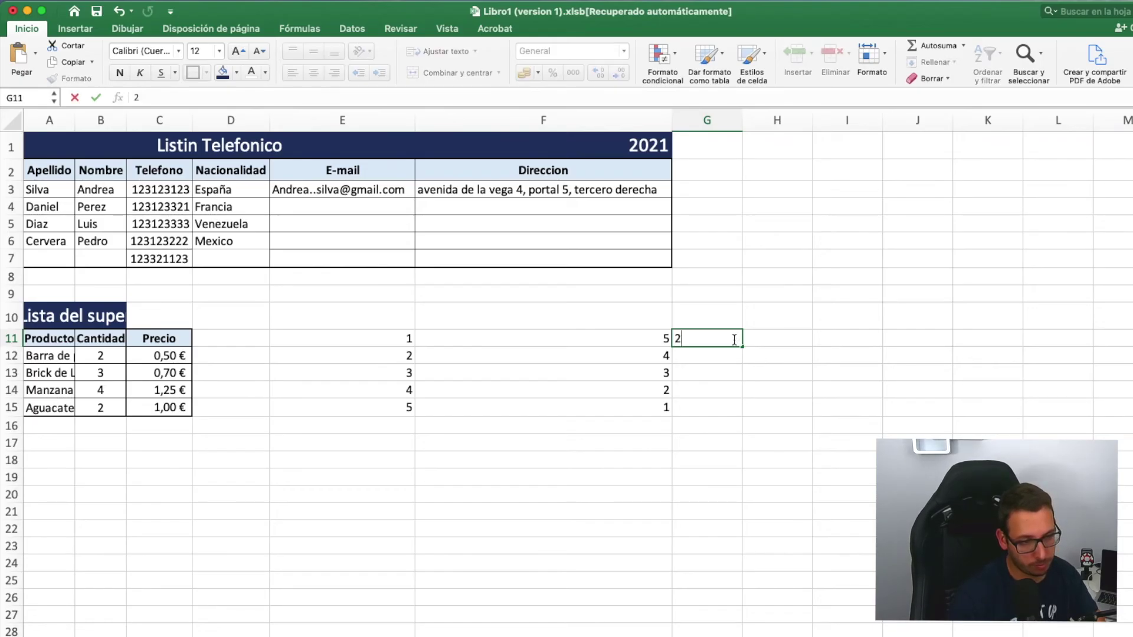
key(Return)
text(4)
key(Return)
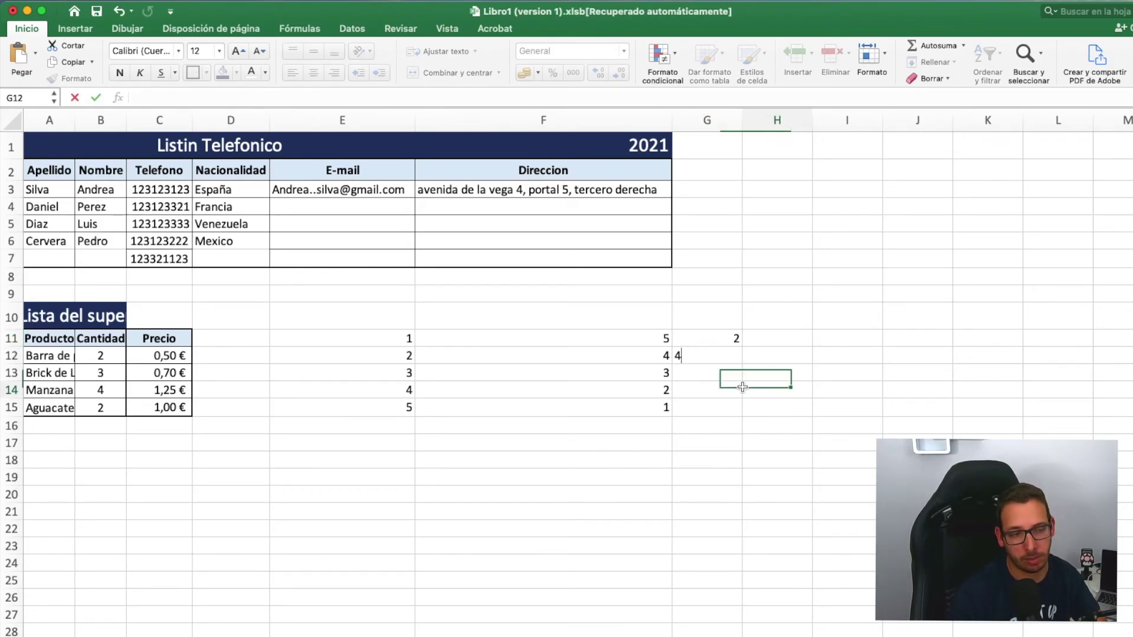
drag(729, 338, 736, 405)
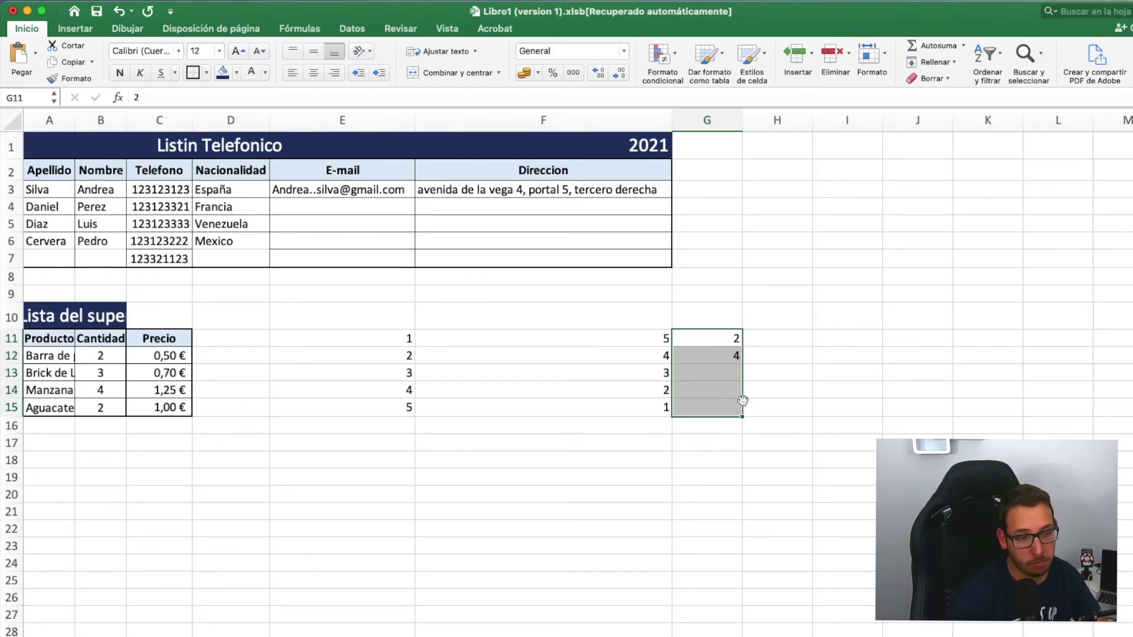
drag(726, 345, 738, 517)
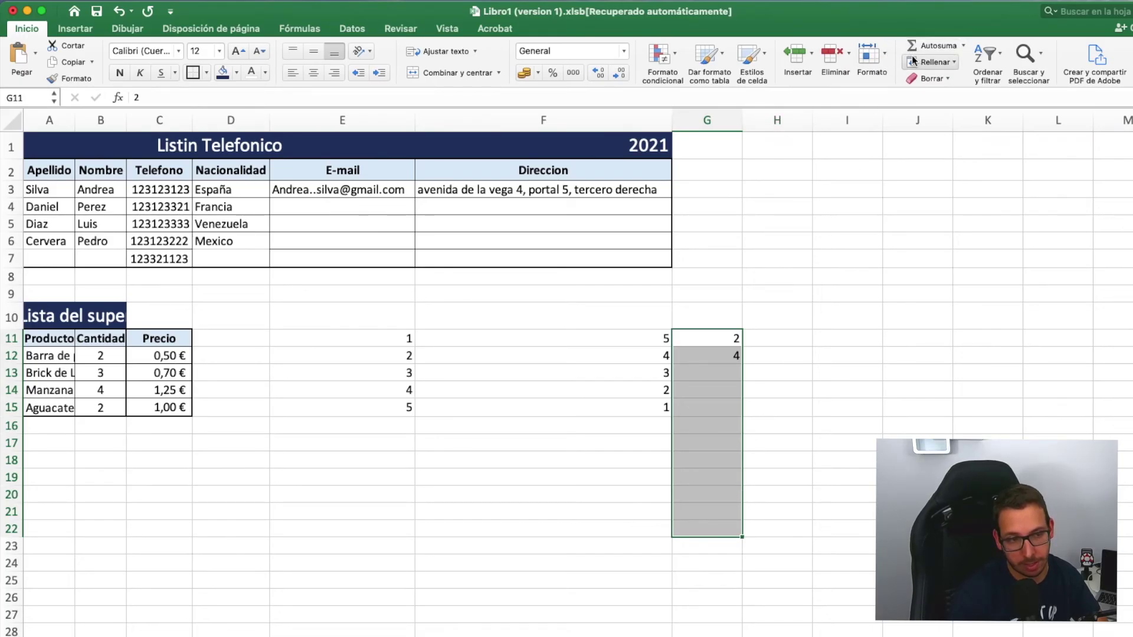
- Fill G11:G22 with the linear series 2 to 24 using step 2
click(955, 65)
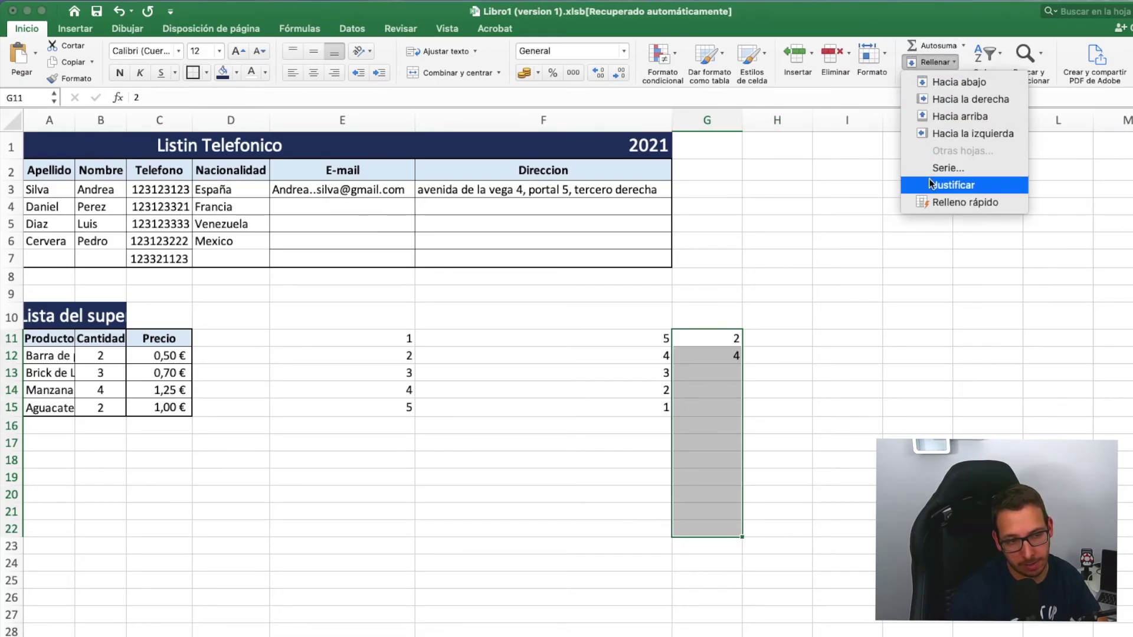
key(Return)
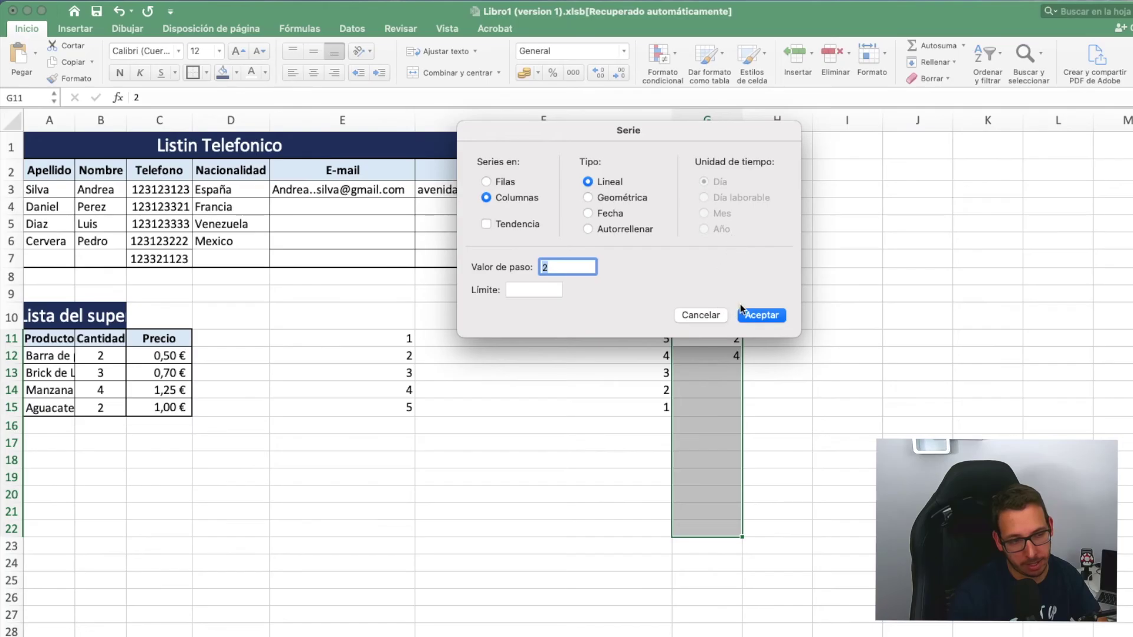
click(753, 310)
click(783, 373)
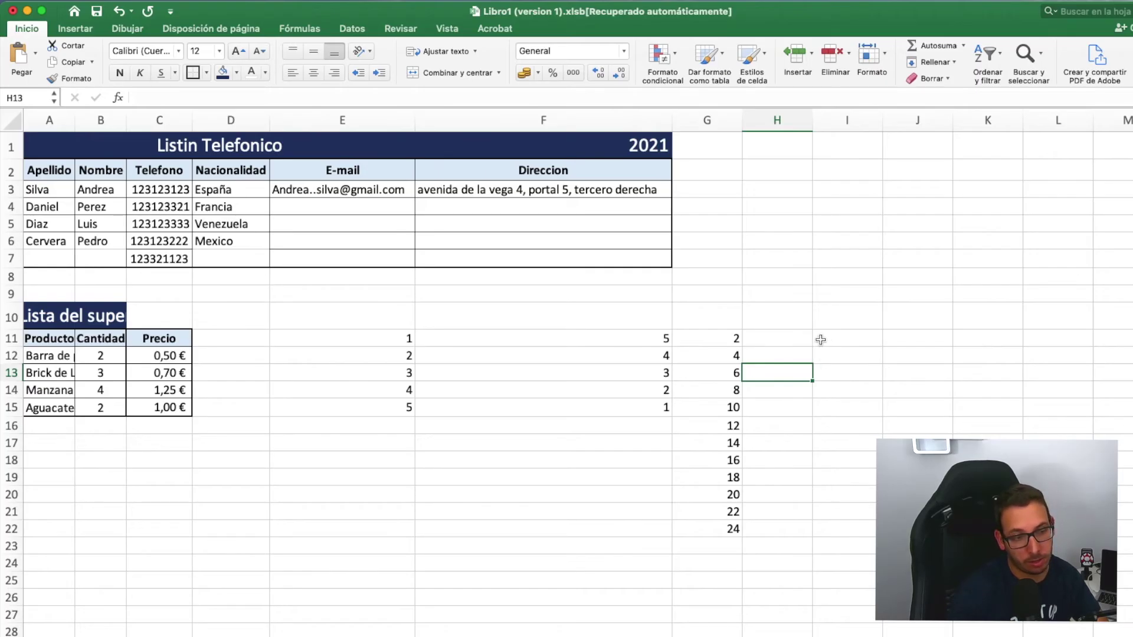
click(796, 338)
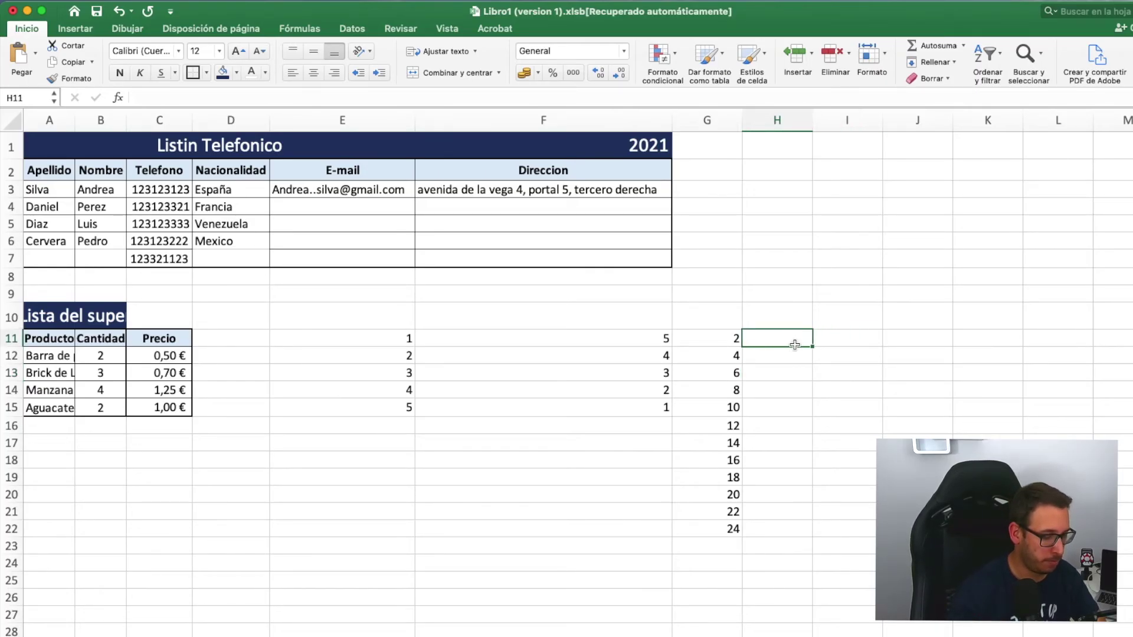
- Enter 1 in H11 and 3 in H12, then select H11:H22
text(1)
key(Return)
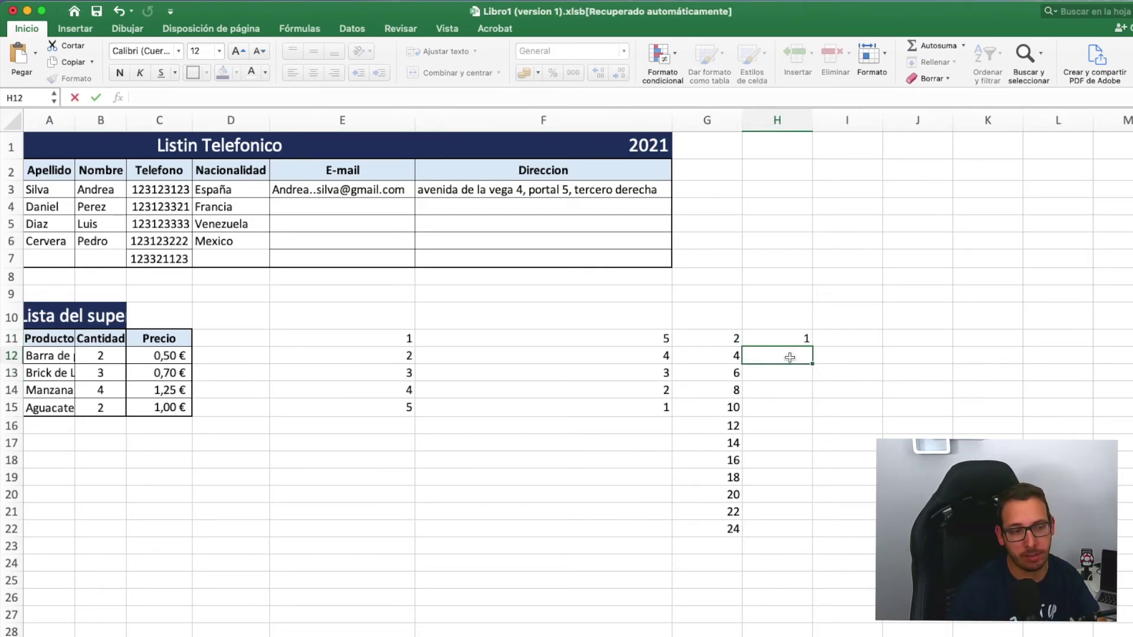
text(3)
click(856, 393)
drag(794, 338, 793, 508)
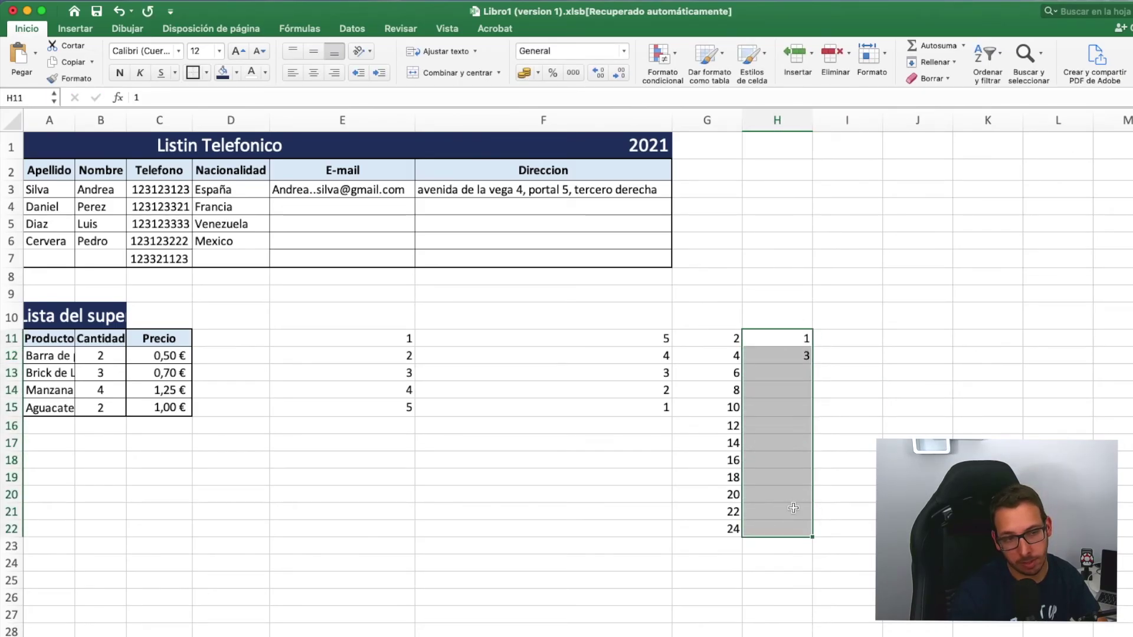
- Fill H11:H22 with the odd series 1 to 23 using step 2
click(944, 61)
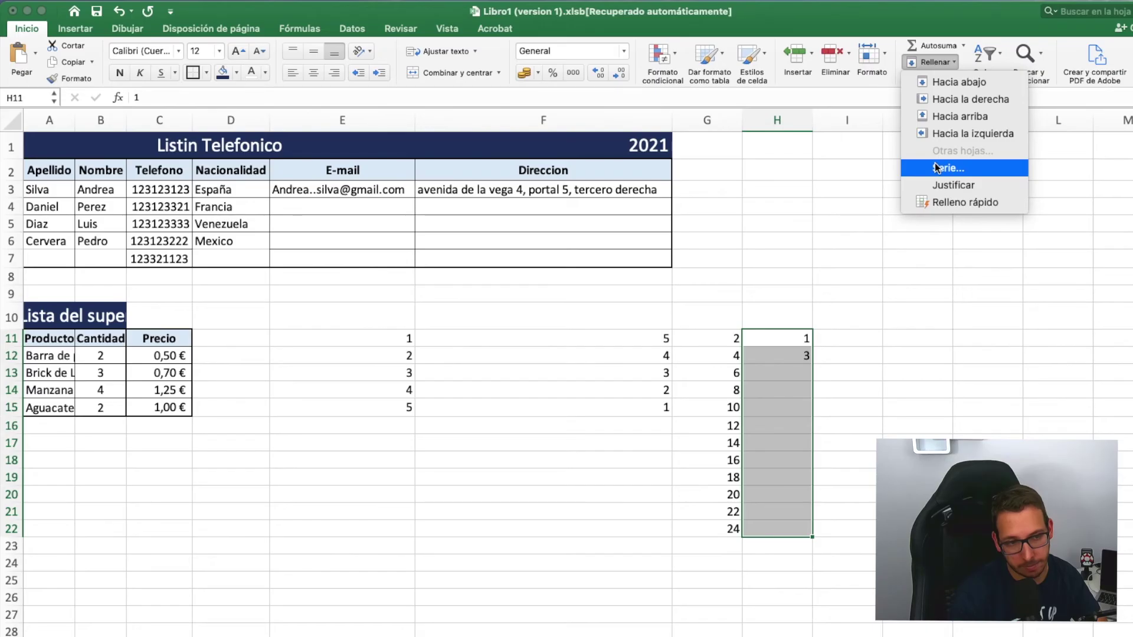
key(Return)
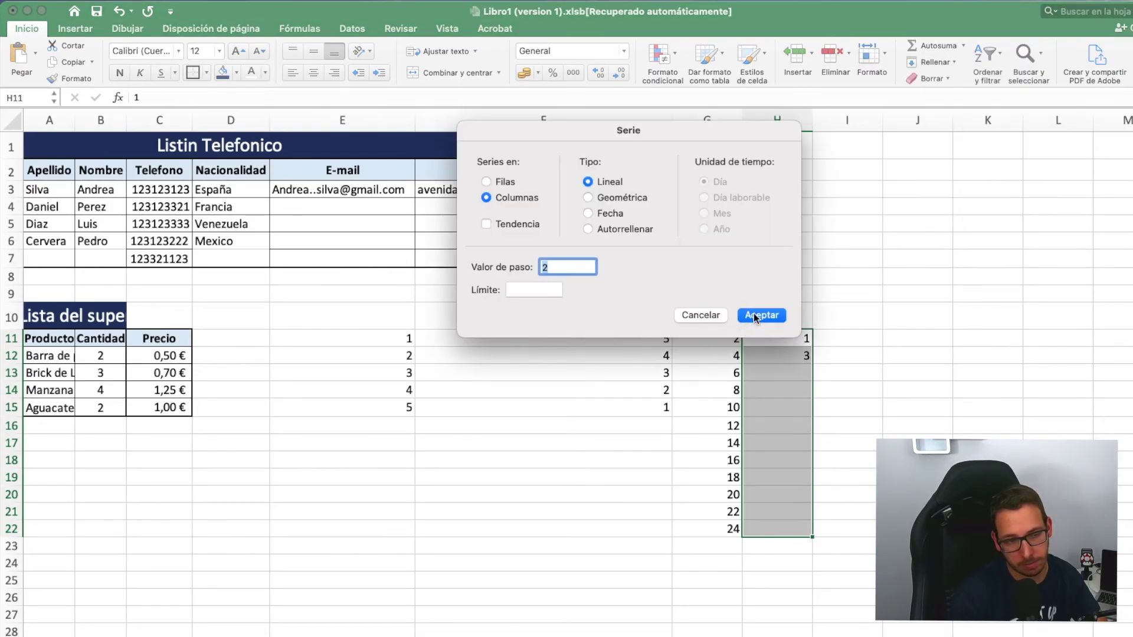
key(Return)
click(961, 307)
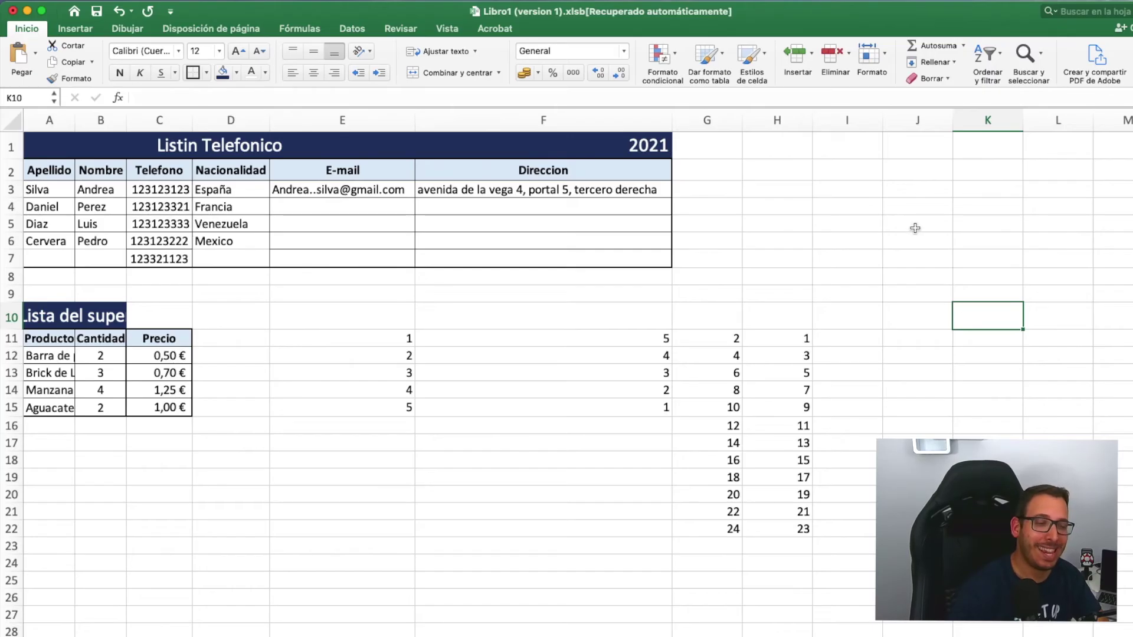
click(865, 340)
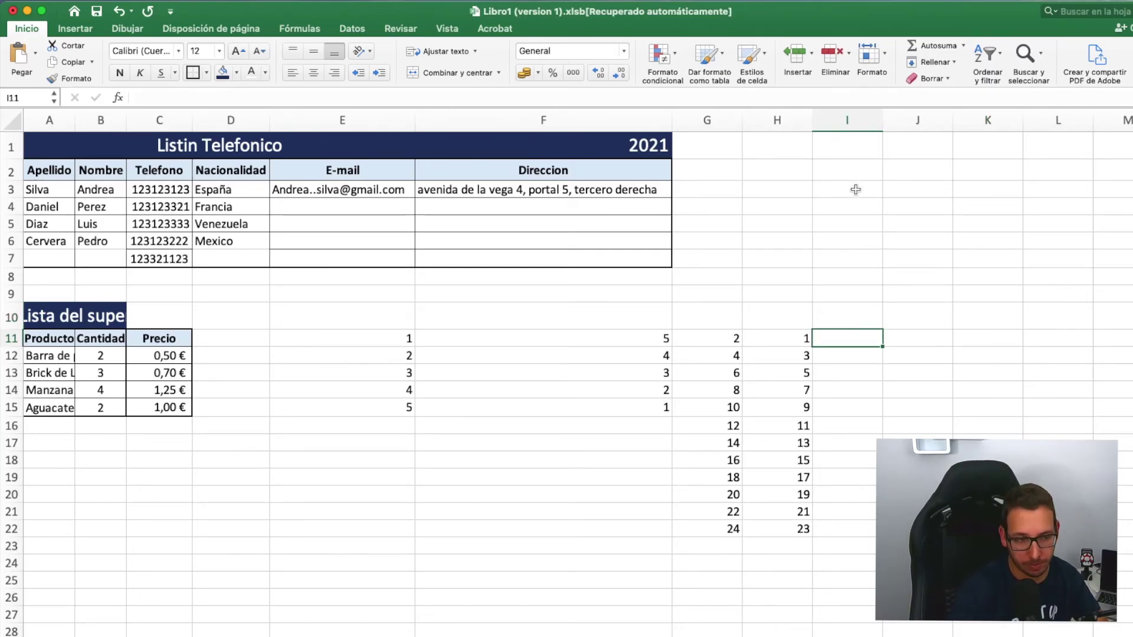
- Enter 1 and 2 in I2:I3 and drag the fill handle down to I9 to get 1 through 8
click(862, 172)
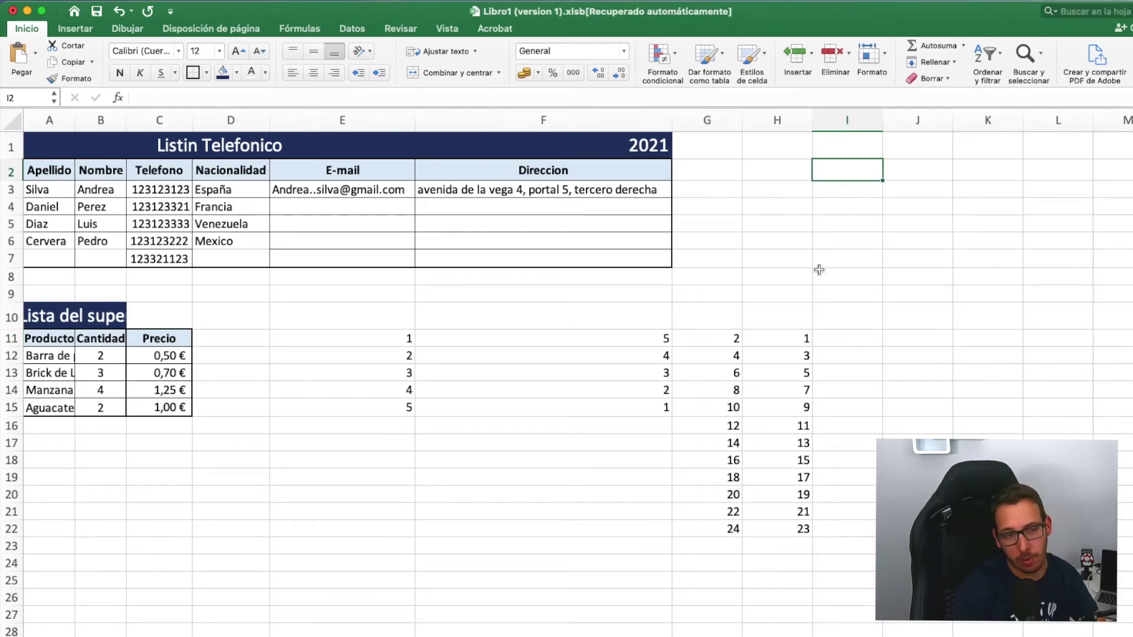
text(1)
key(Return)
text(2)
click(880, 224)
click(870, 171)
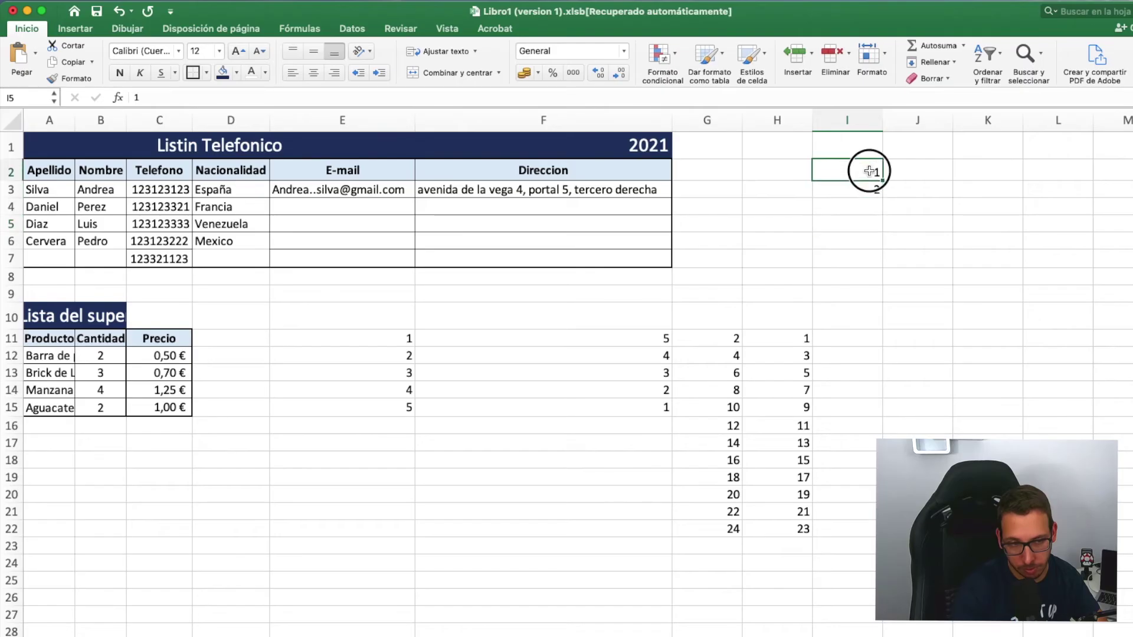
drag(870, 171, 869, 188)
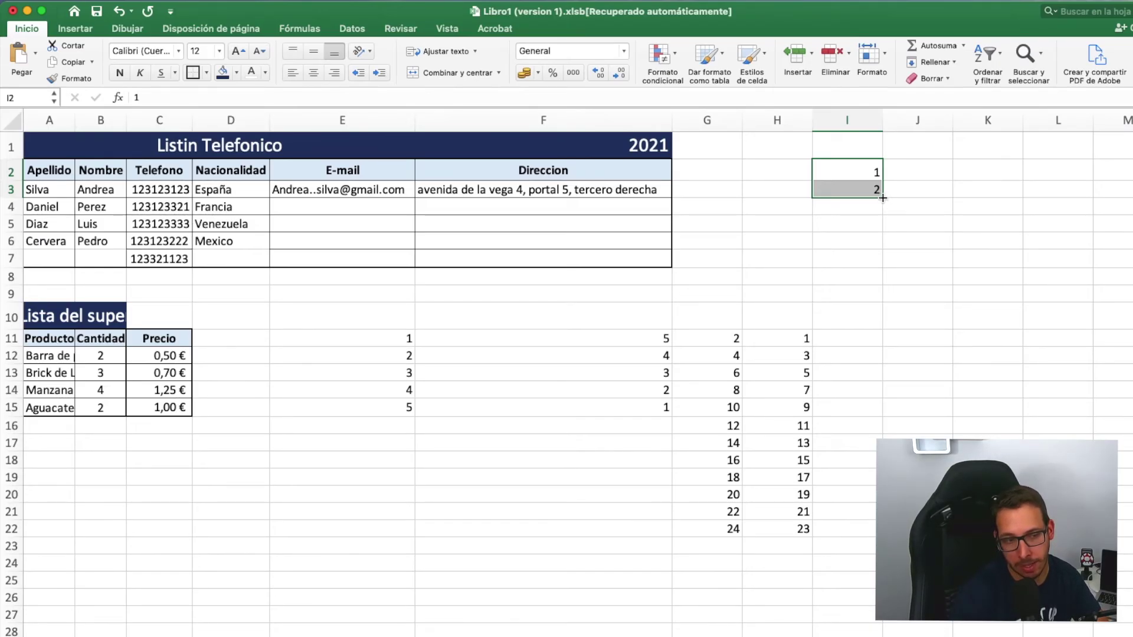
drag(883, 198, 877, 300)
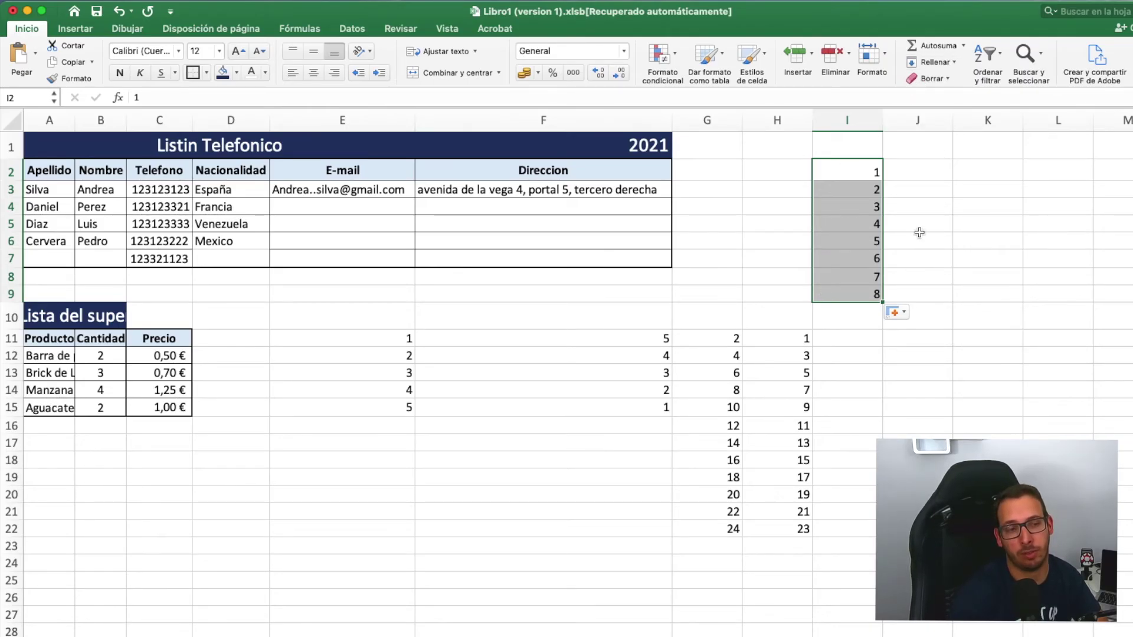
click(932, 175)
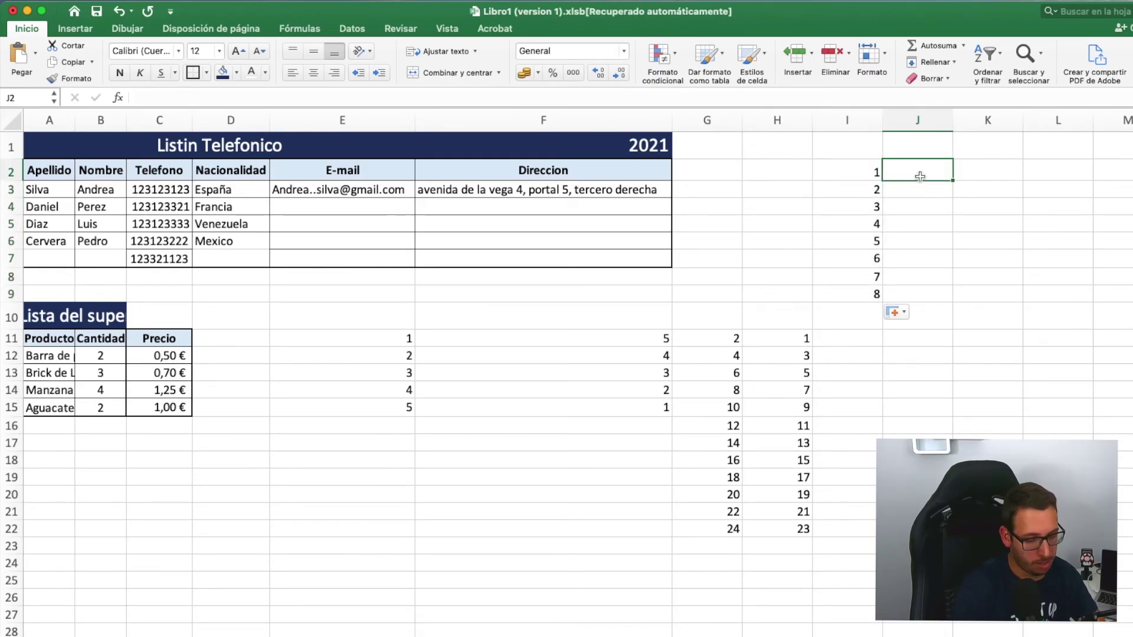
- Enter 2 and 4 in J2:J3 and drag the fill handle down to J9 to get 2 through 16
text(2)
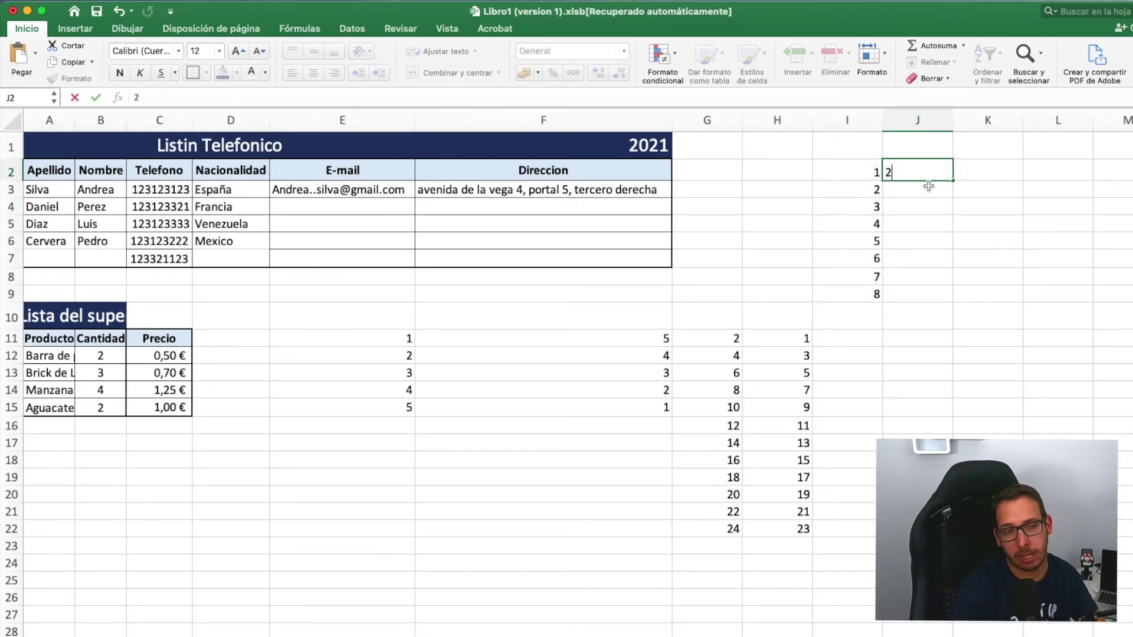
key(Return)
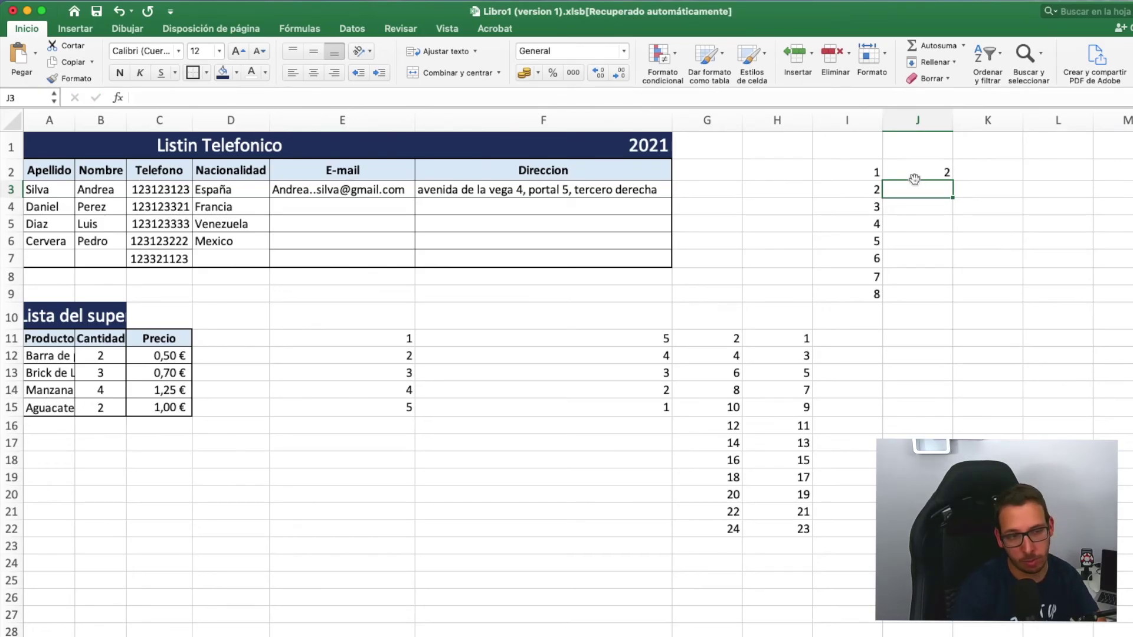
text(4)
click(956, 207)
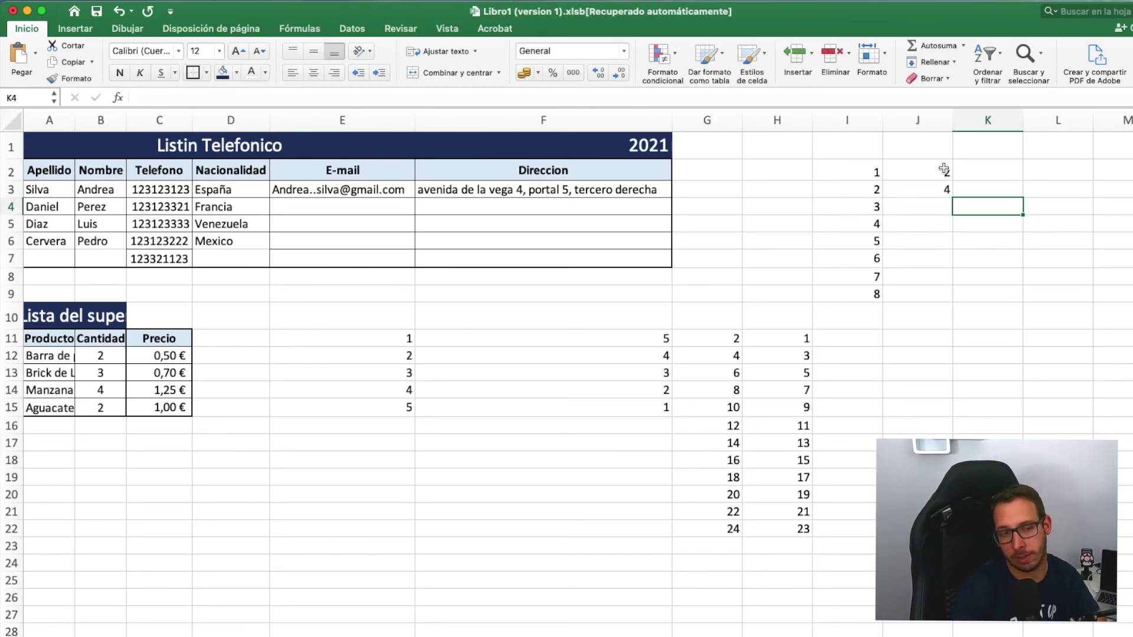
drag(944, 170, 945, 190)
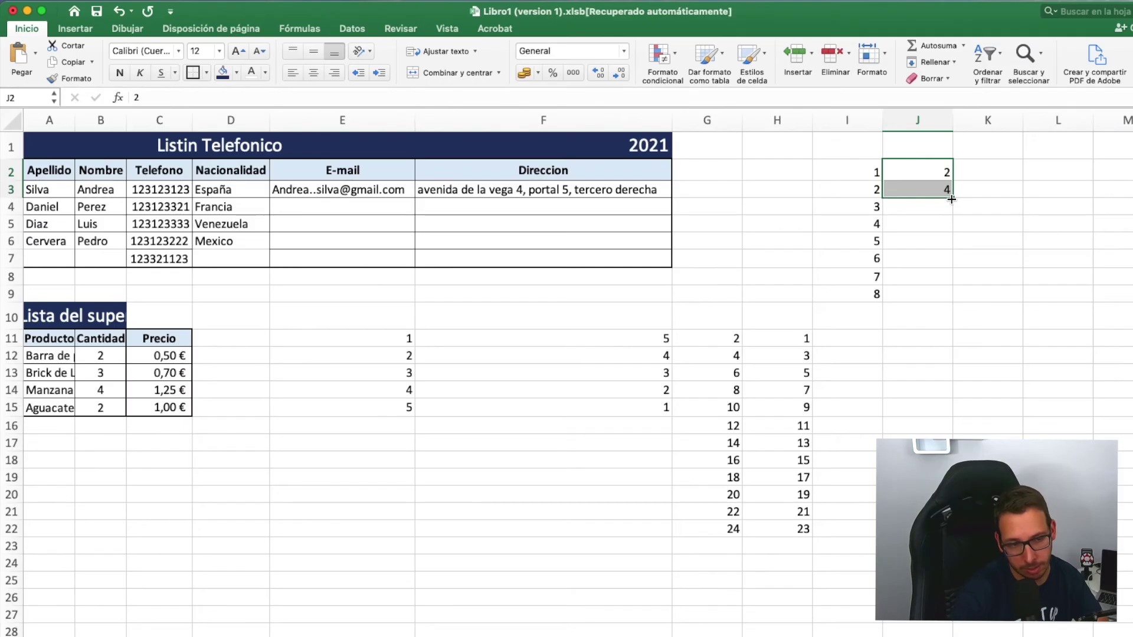
drag(952, 200, 951, 301)
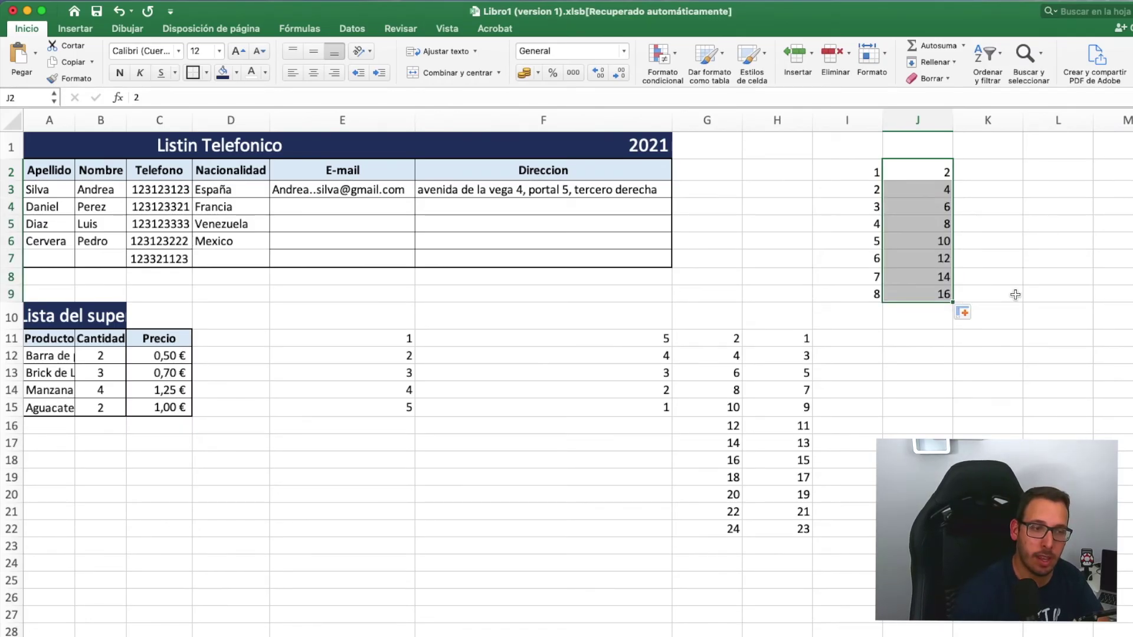
- Select both series in I2:J9 and bring up the Borrar clearing options
click(1015, 295)
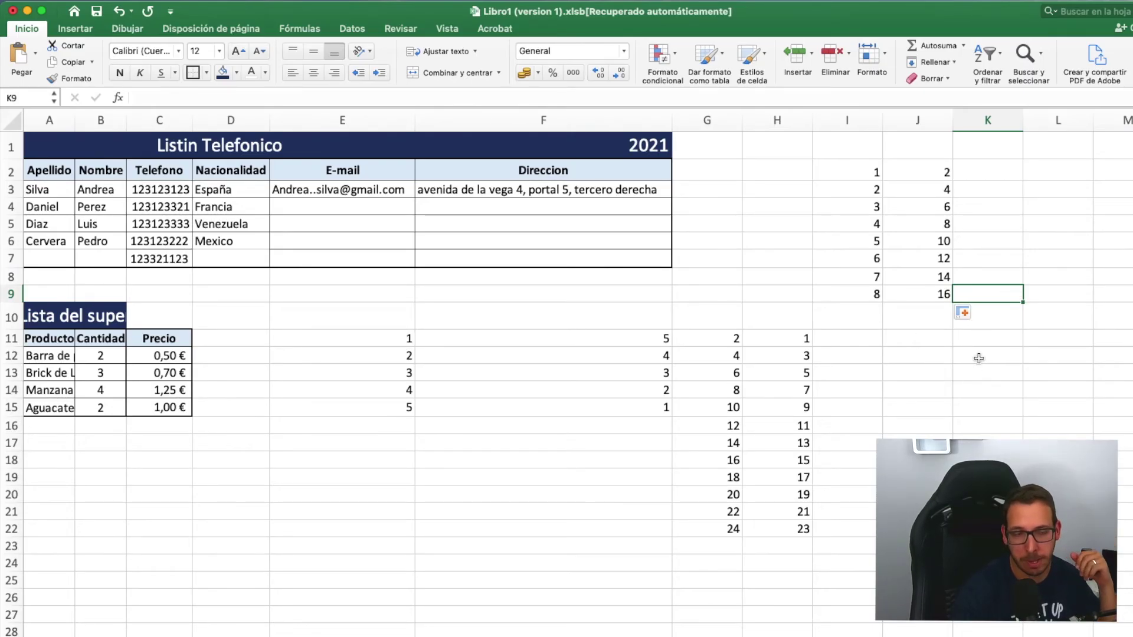
drag(876, 173, 944, 295)
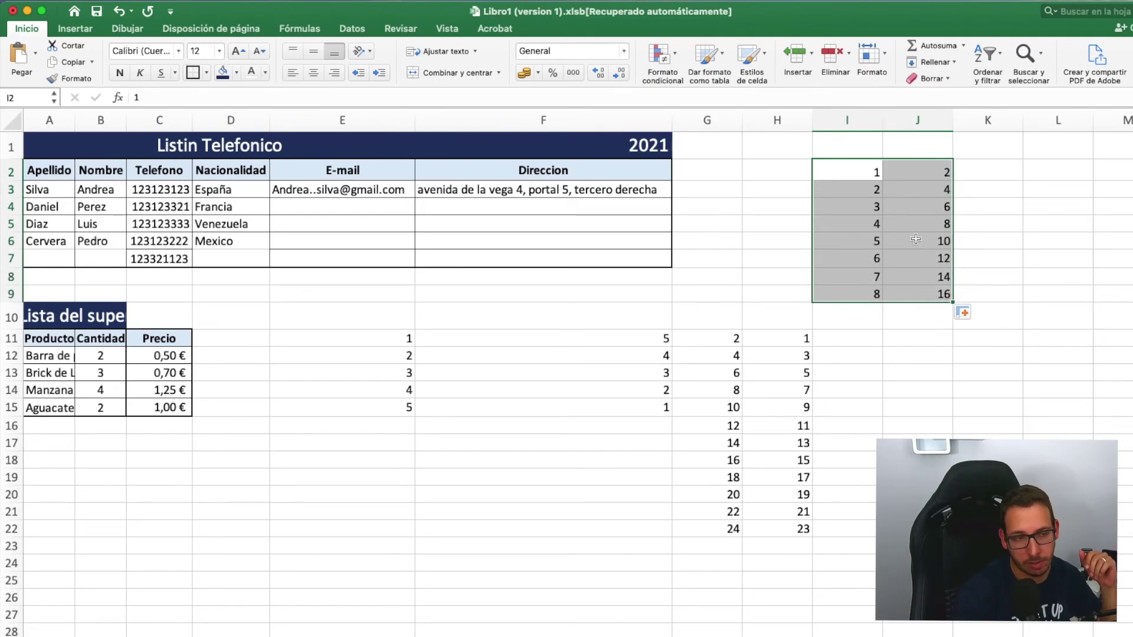
click(935, 79)
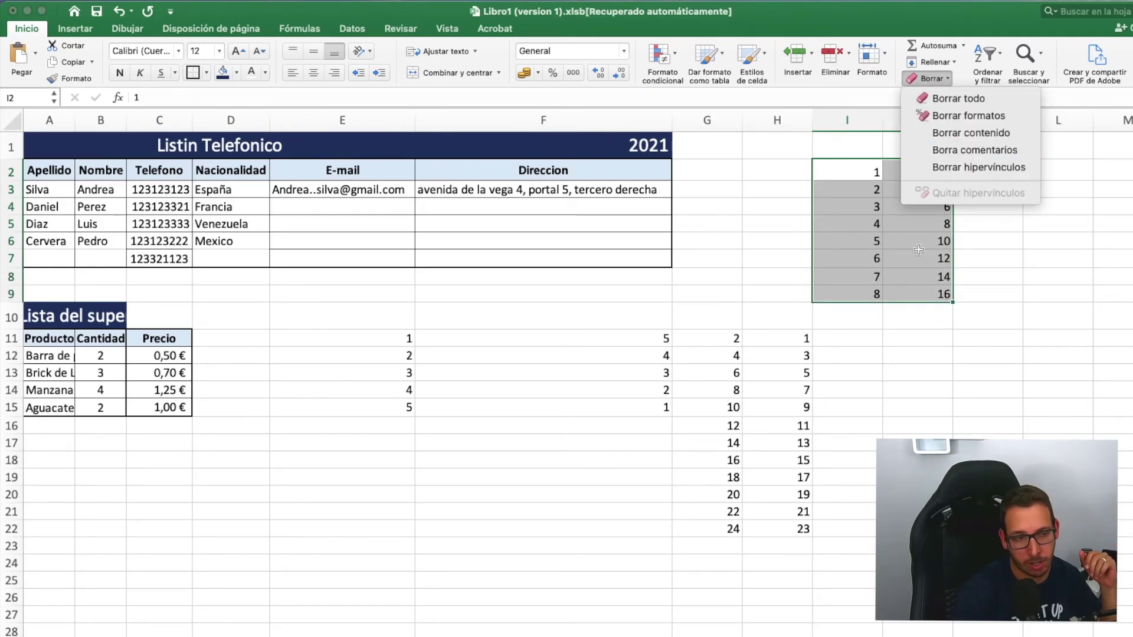
click(965, 126)
drag(350, 341, 802, 536)
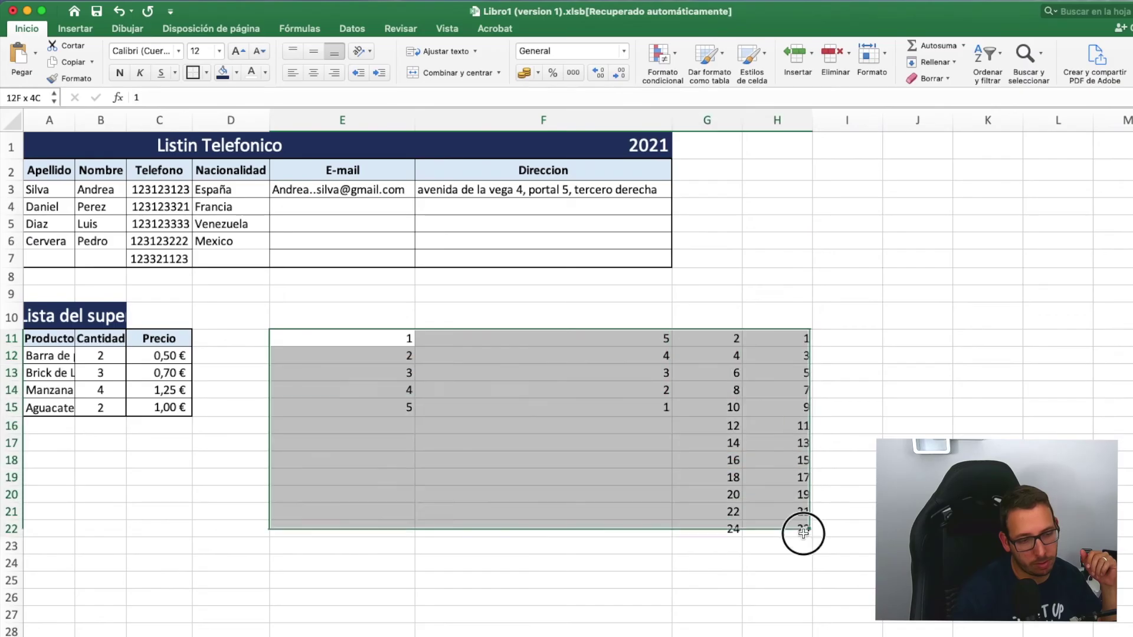
right_click(796, 517)
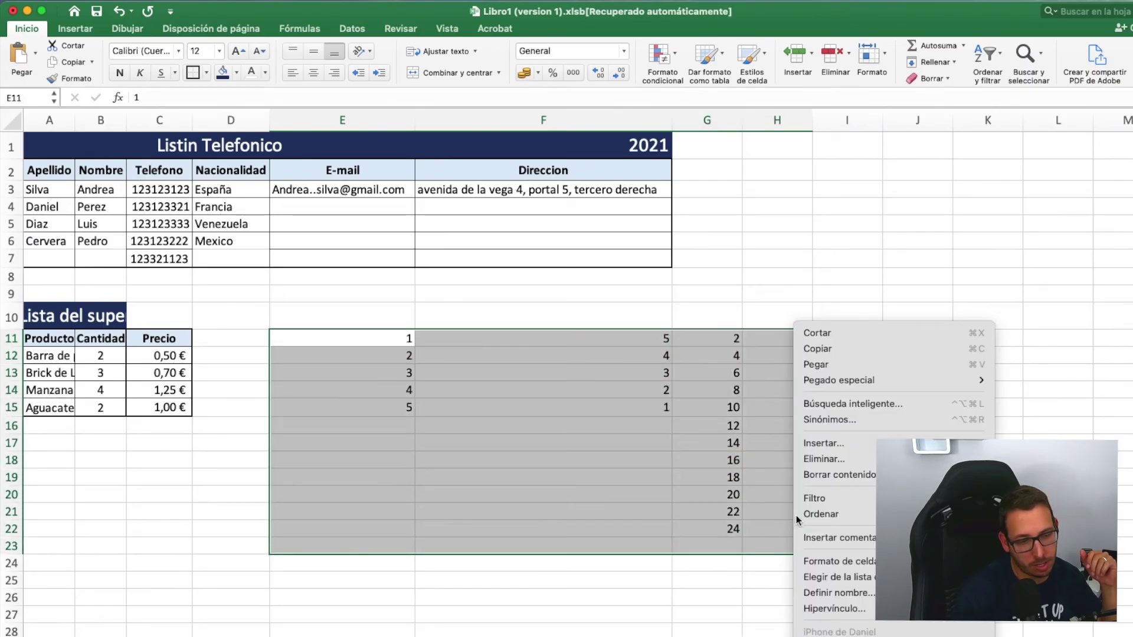
click(831, 475)
click(625, 423)
click(722, 336)
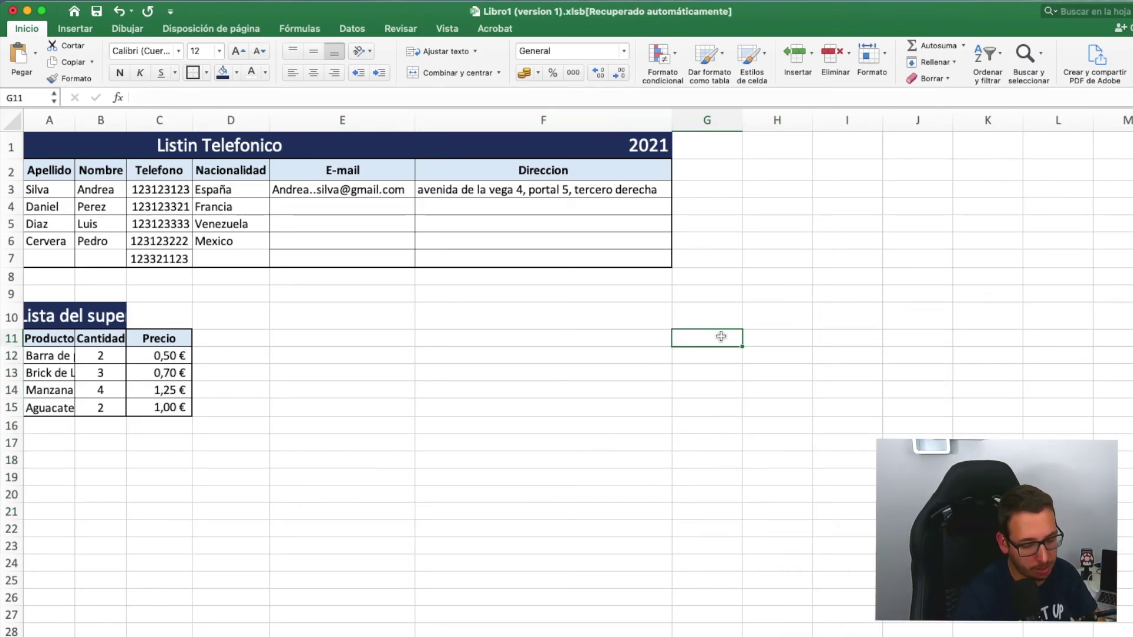
text(lune)
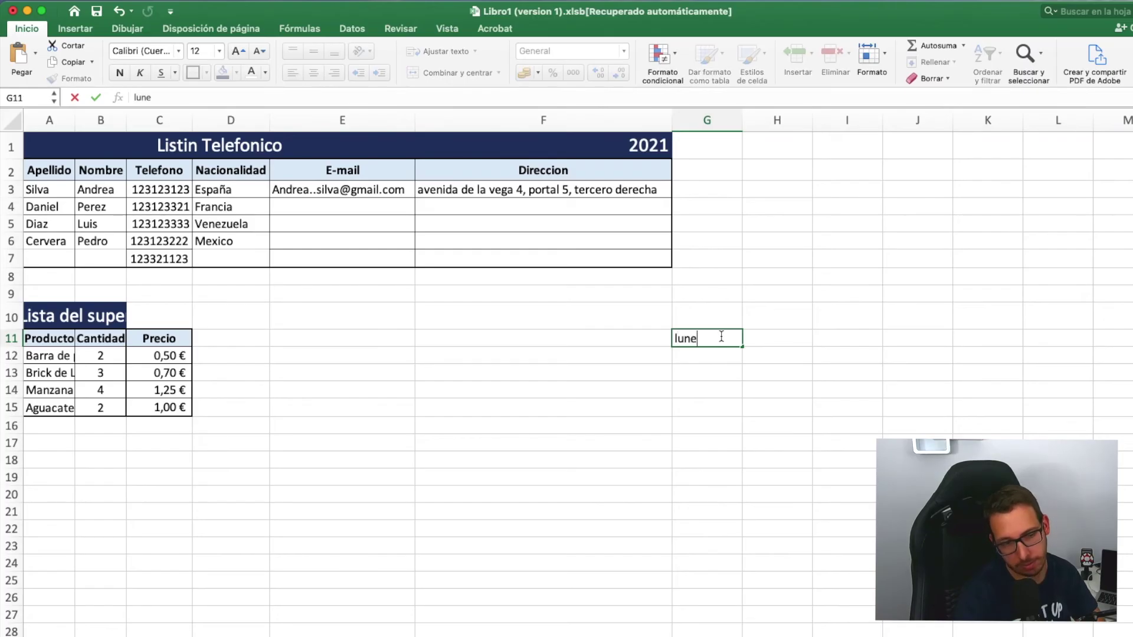
text(s)
key(Return)
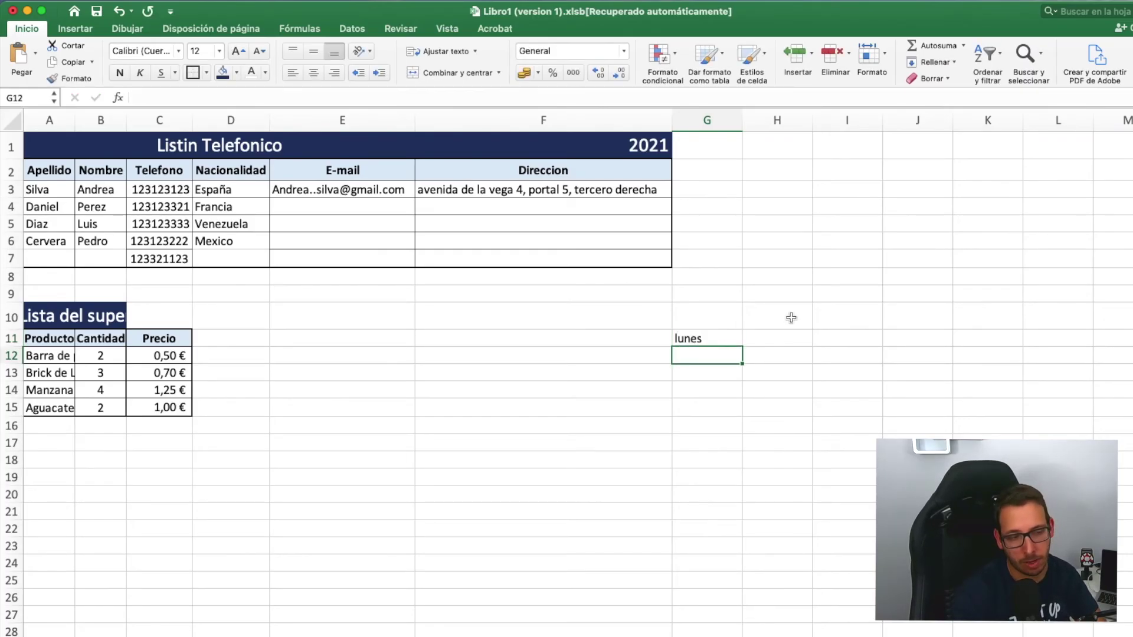
click(708, 338)
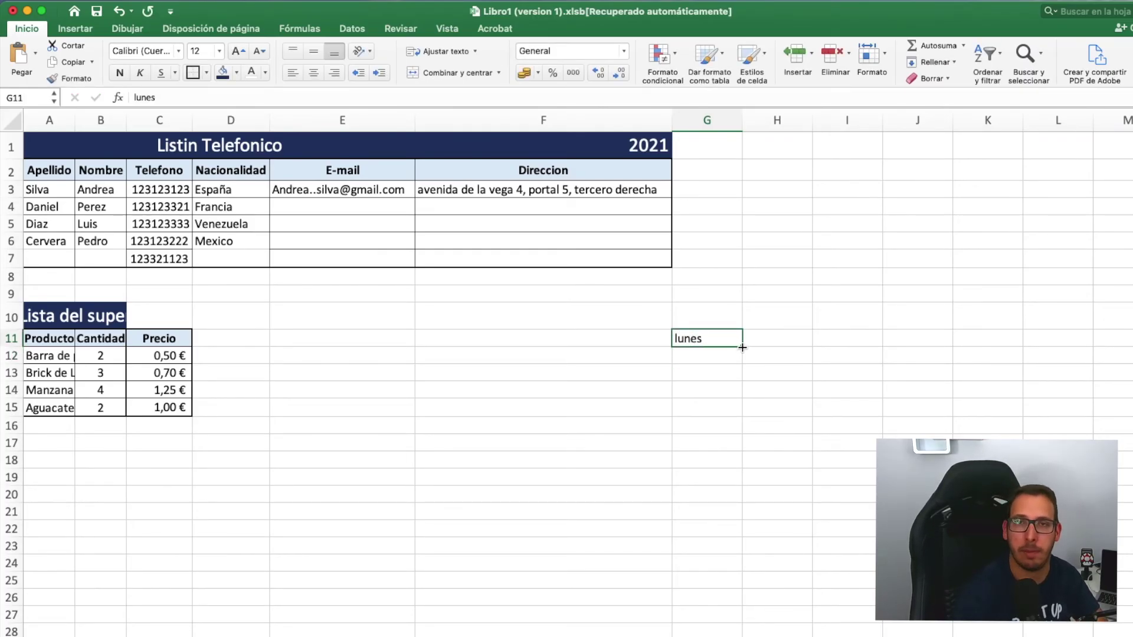
drag(743, 348, 747, 500)
click(794, 372)
click(720, 354)
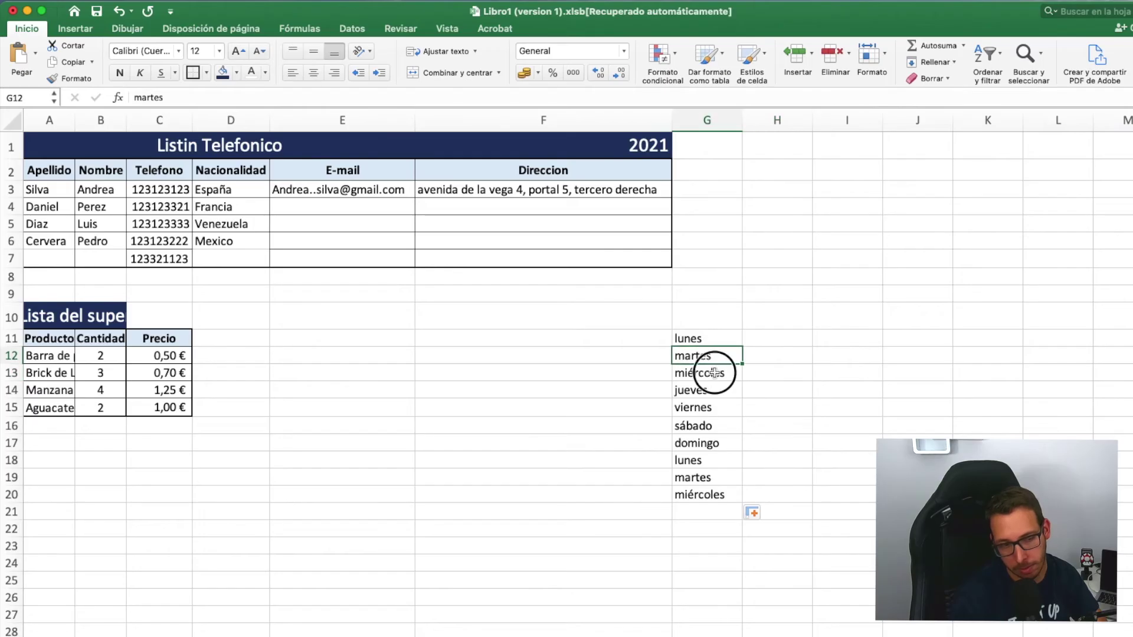
click(718, 373)
click(717, 390)
click(717, 408)
click(710, 426)
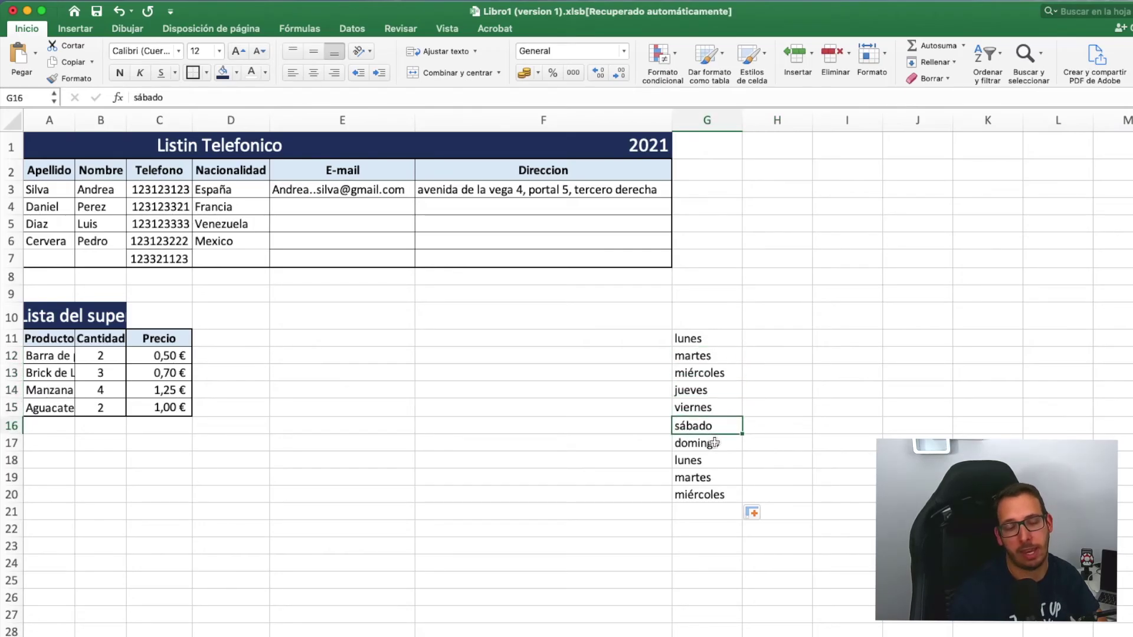
click(714, 440)
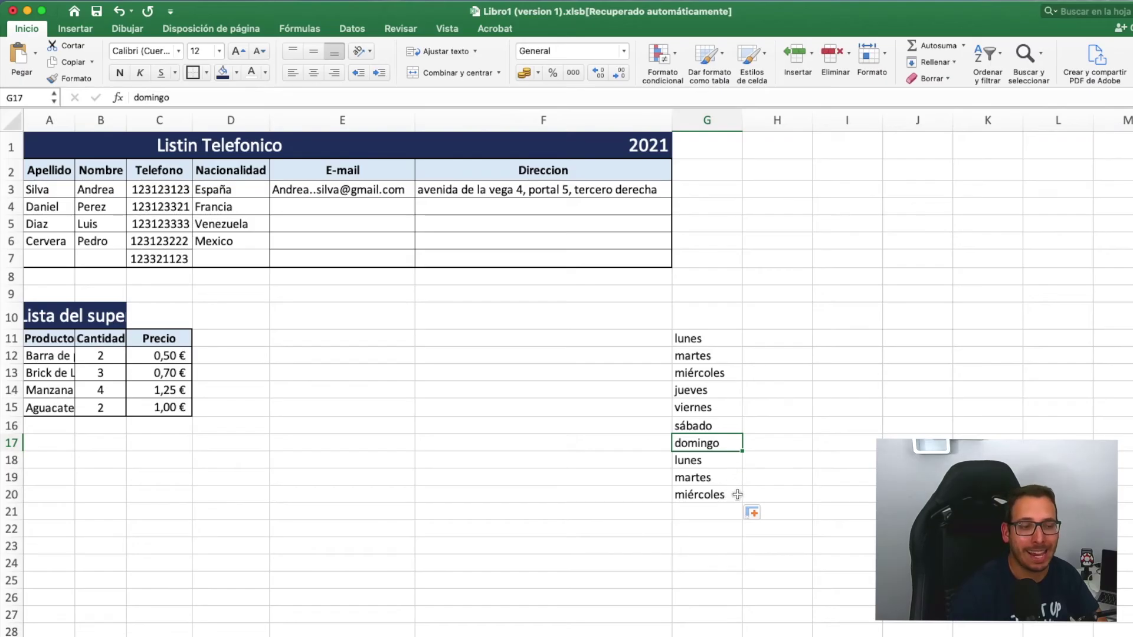
click(797, 456)
click(781, 353)
click(765, 326)
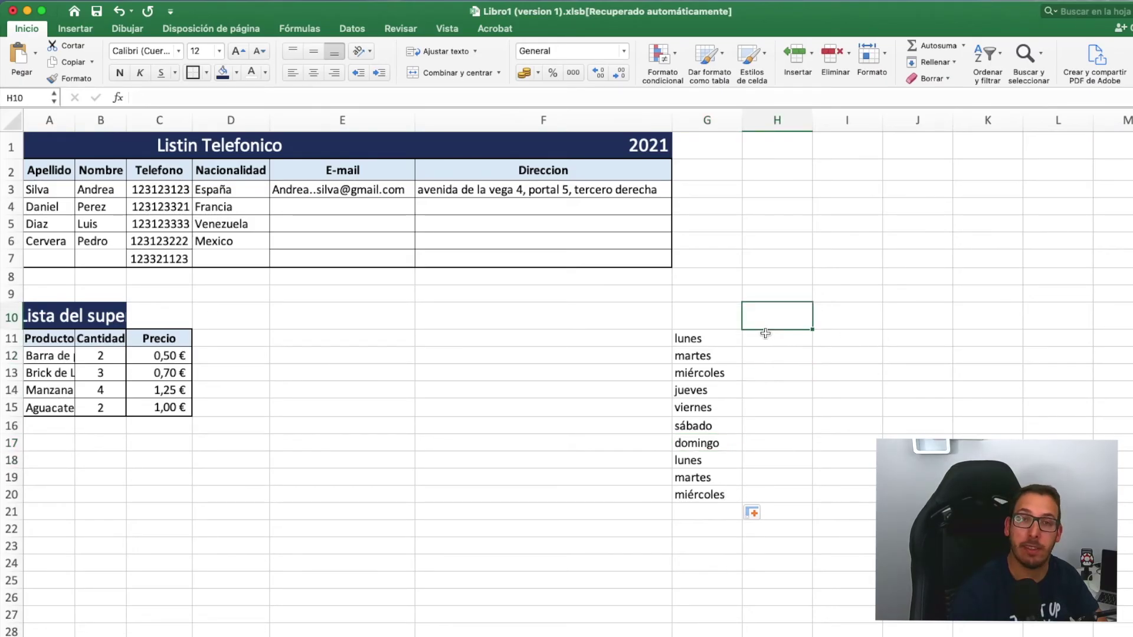
- Enter Enero in H11 and fill the months down to Diciembre in H22
click(766, 334)
text(E)
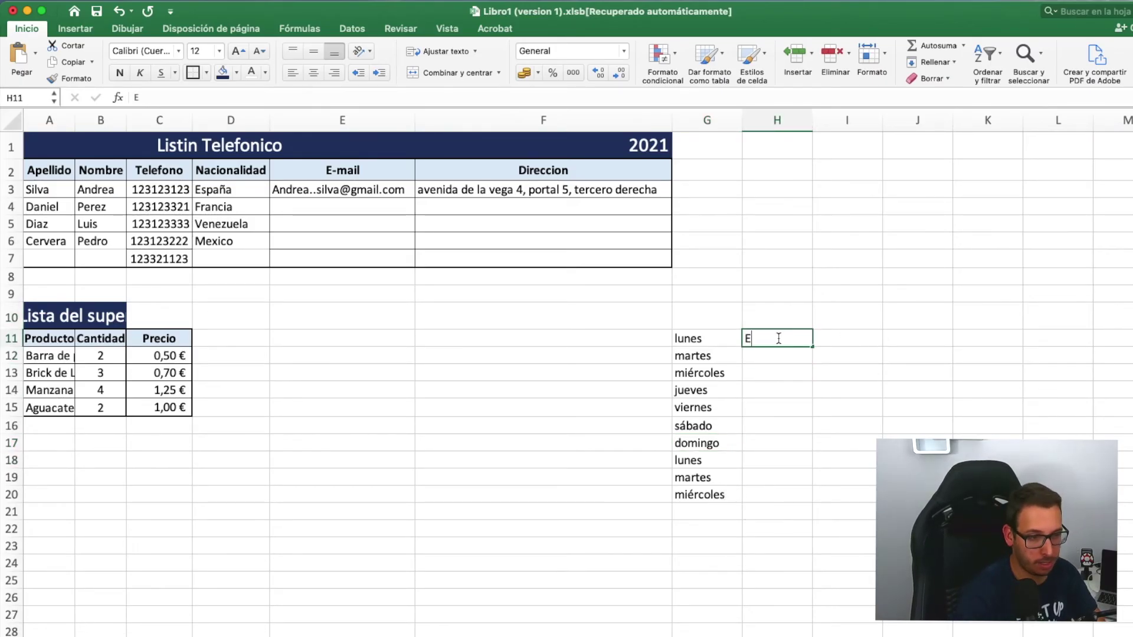
text(nero)
key(Return)
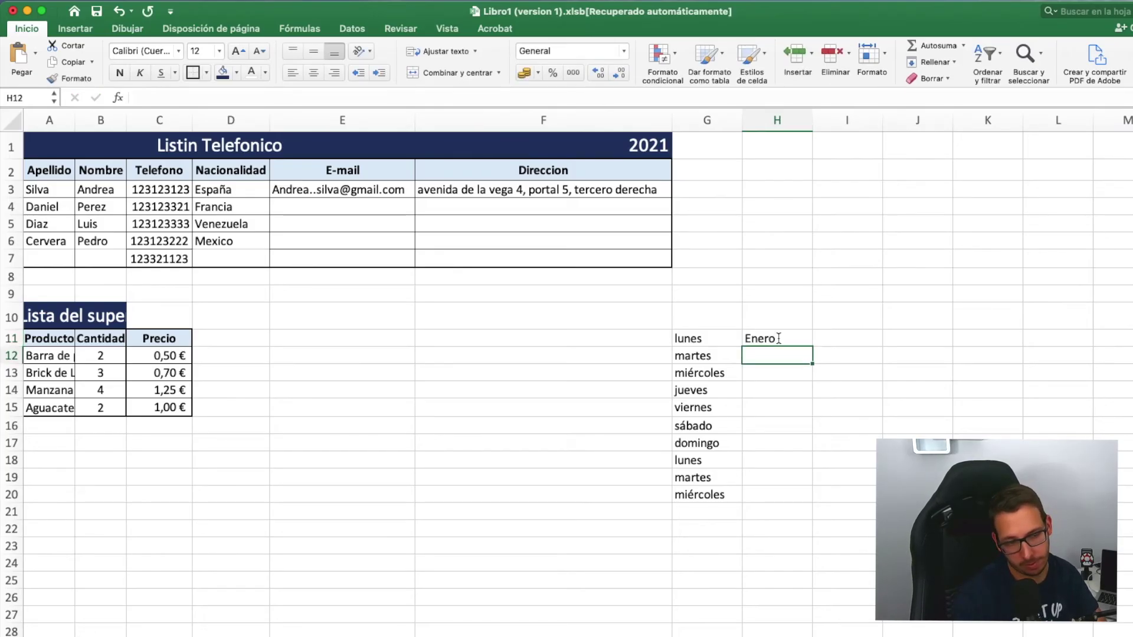
click(778, 338)
drag(814, 347, 803, 503)
click(860, 455)
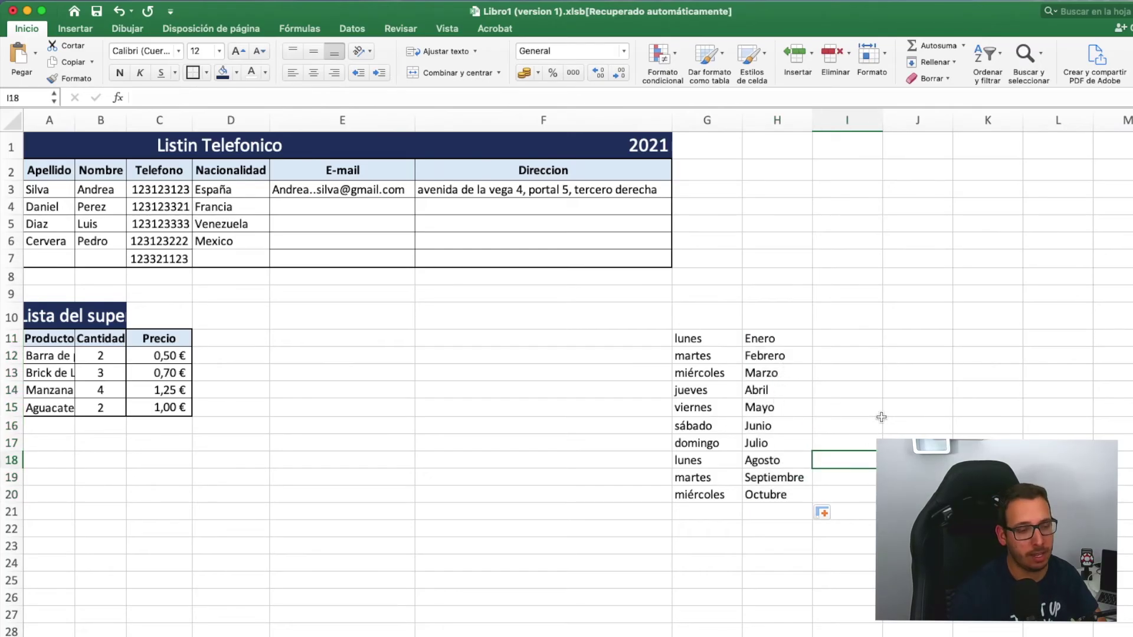
click(780, 498)
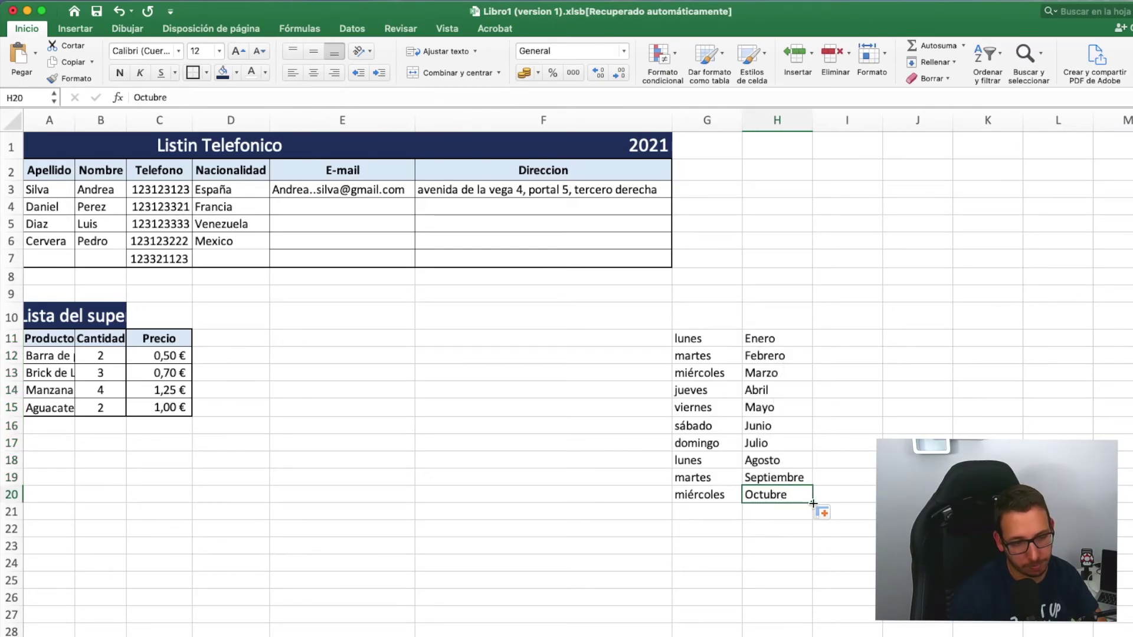
drag(813, 503, 808, 539)
click(901, 424)
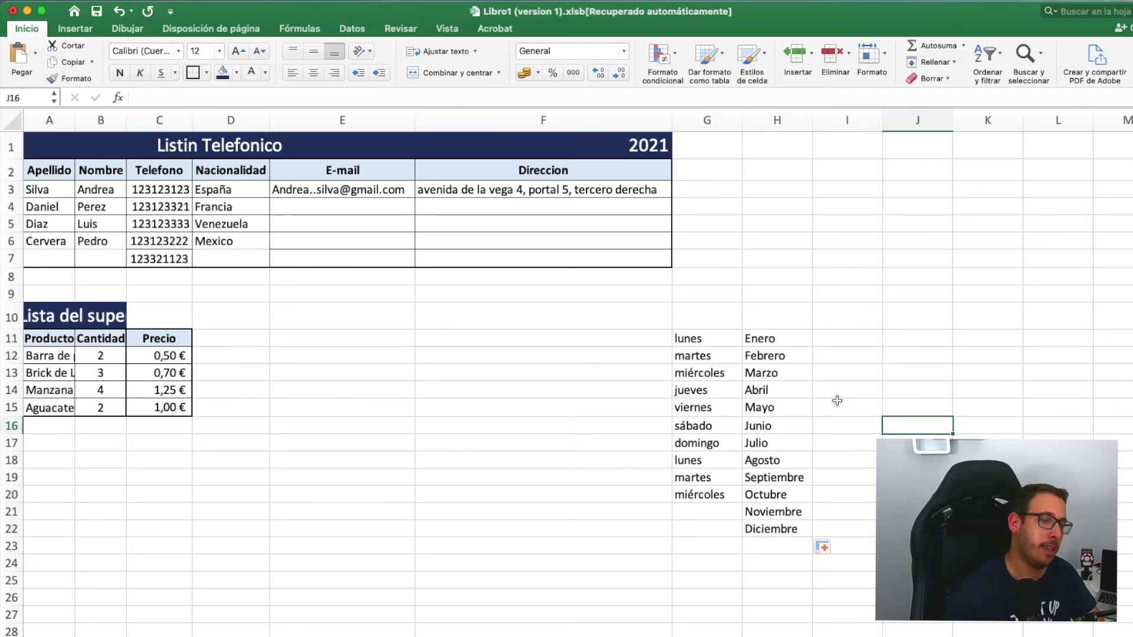
- Clear the contents of the weekday and month lists in G11:H23
drag(705, 341, 800, 544)
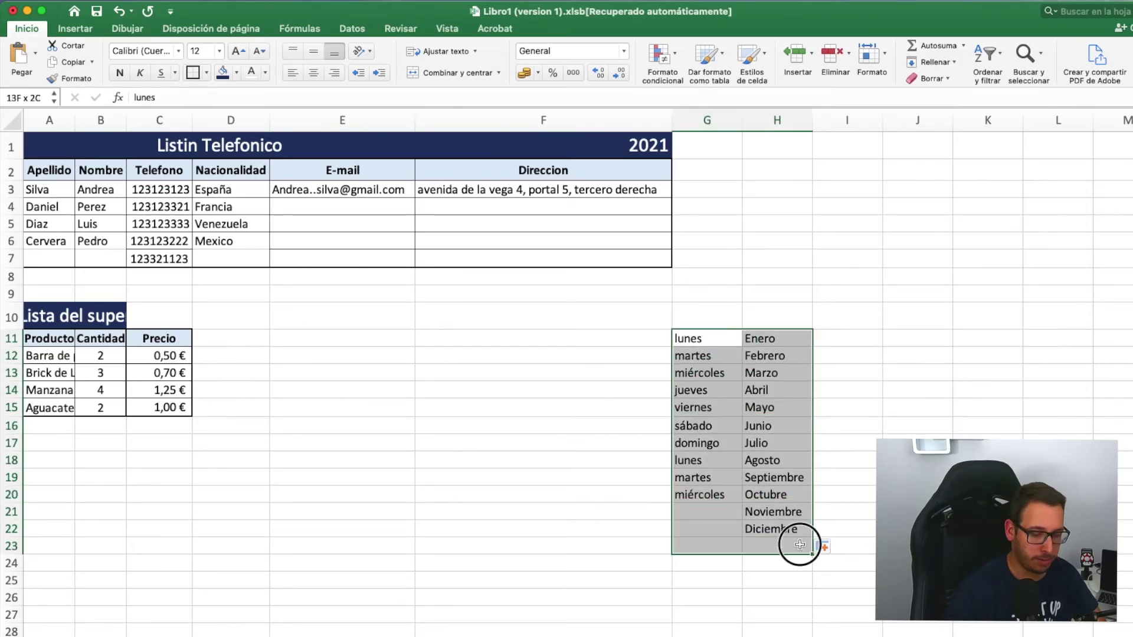
right_click(730, 416)
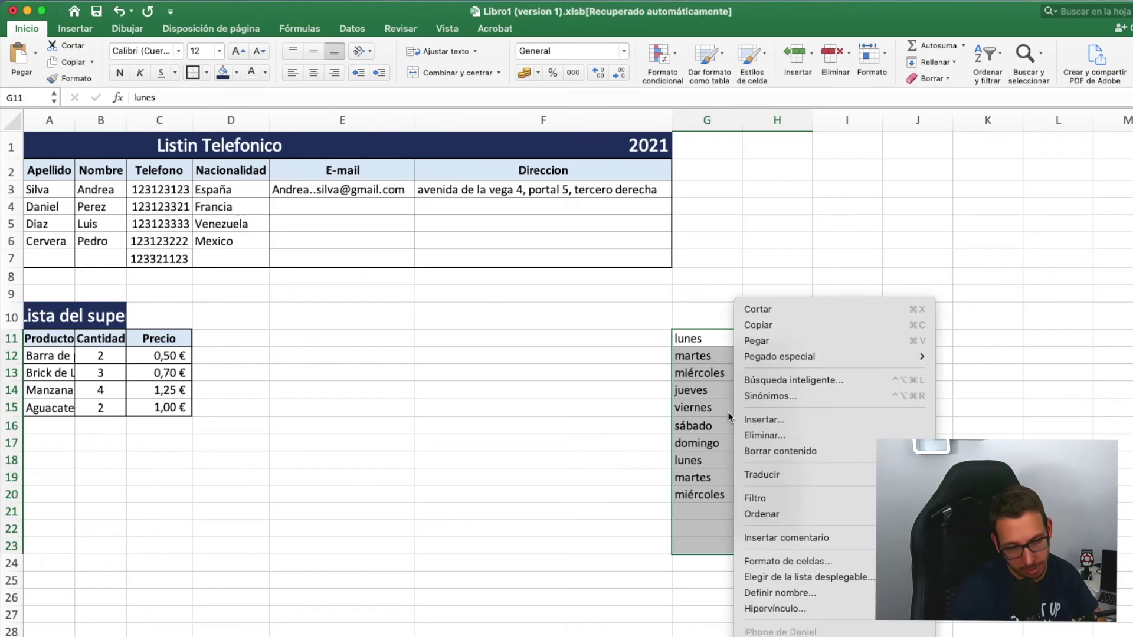
click(784, 452)
click(891, 155)
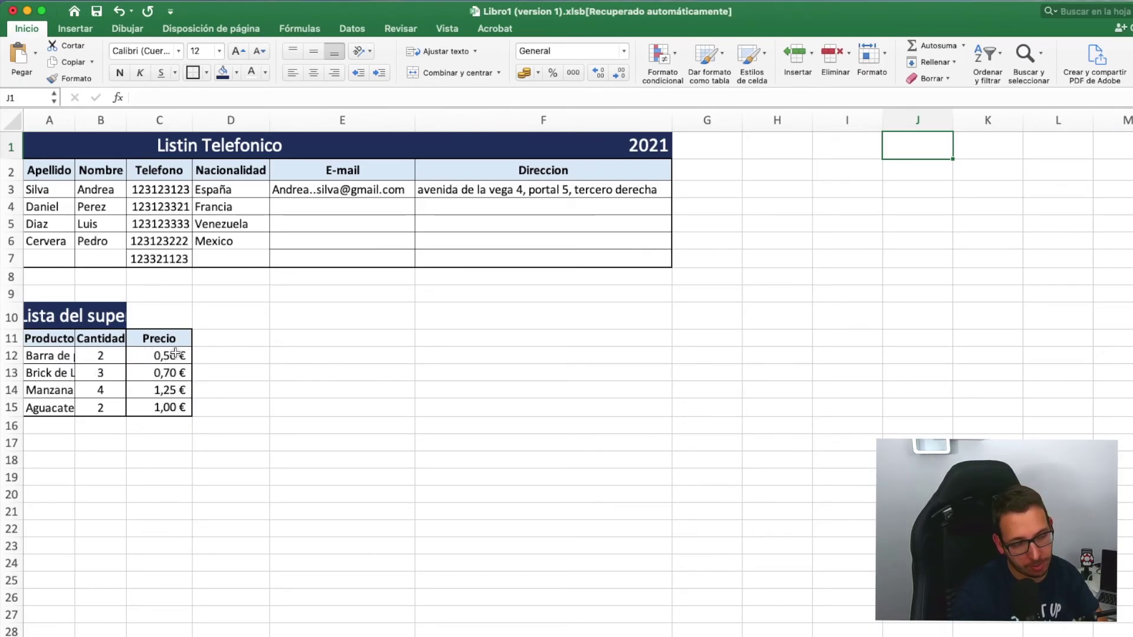
- Set each Cantidad value in B12:B15 to 1
click(109, 355)
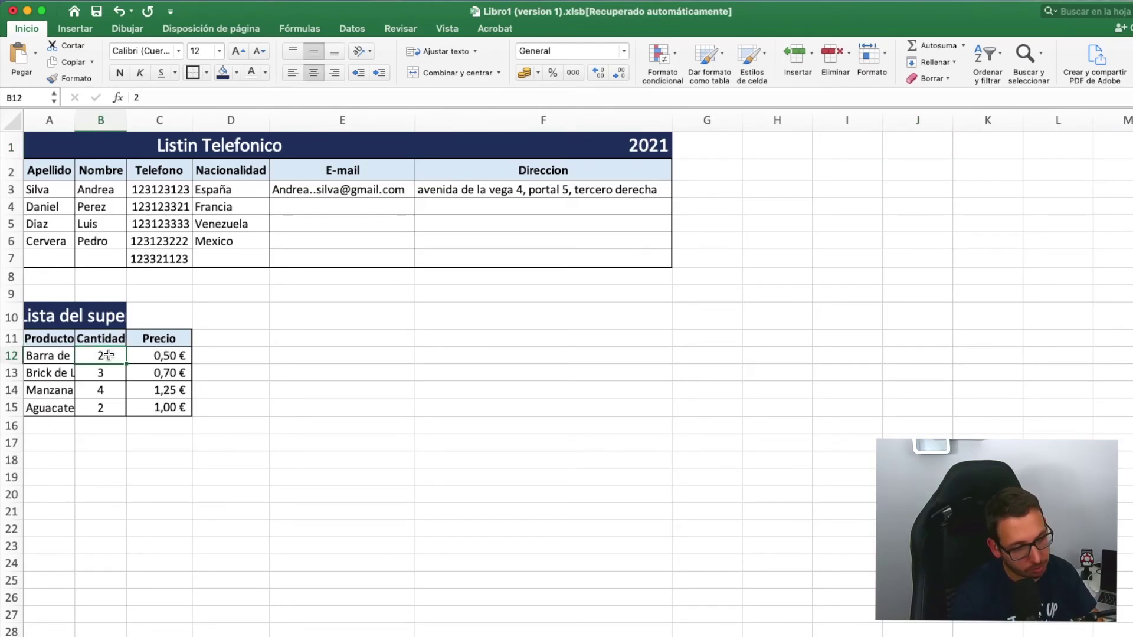
text(1)
key(Return)
text(1)
key(Return)
text(1)
key(Return)
text(1)
click(110, 441)
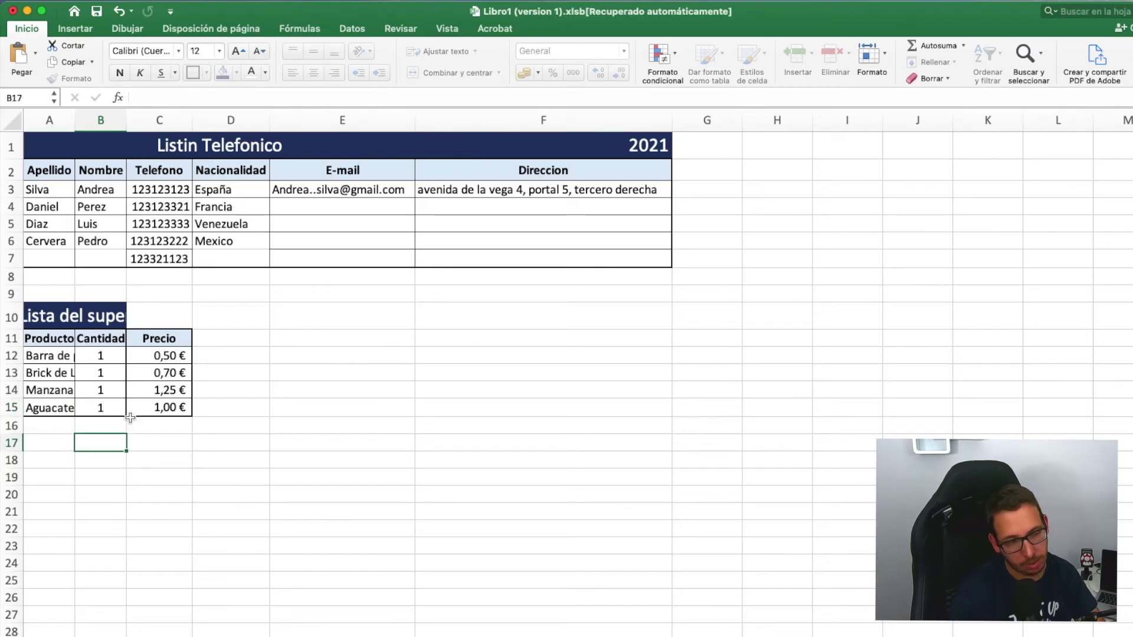
- Add the label Total in B16 below the quantities
click(109, 425)
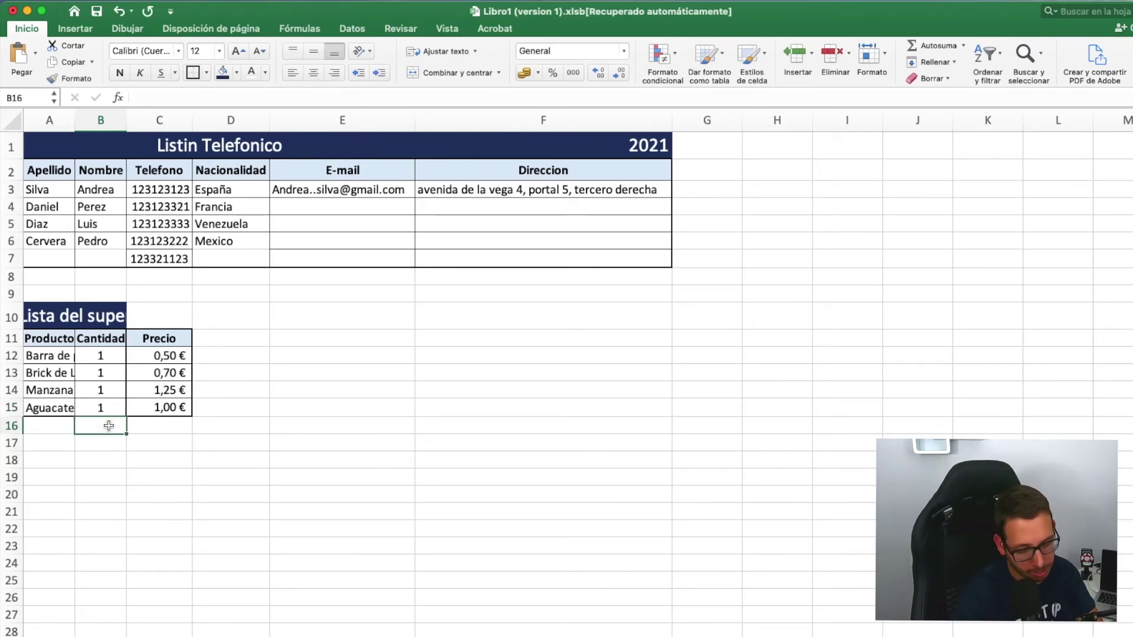
text(Total)
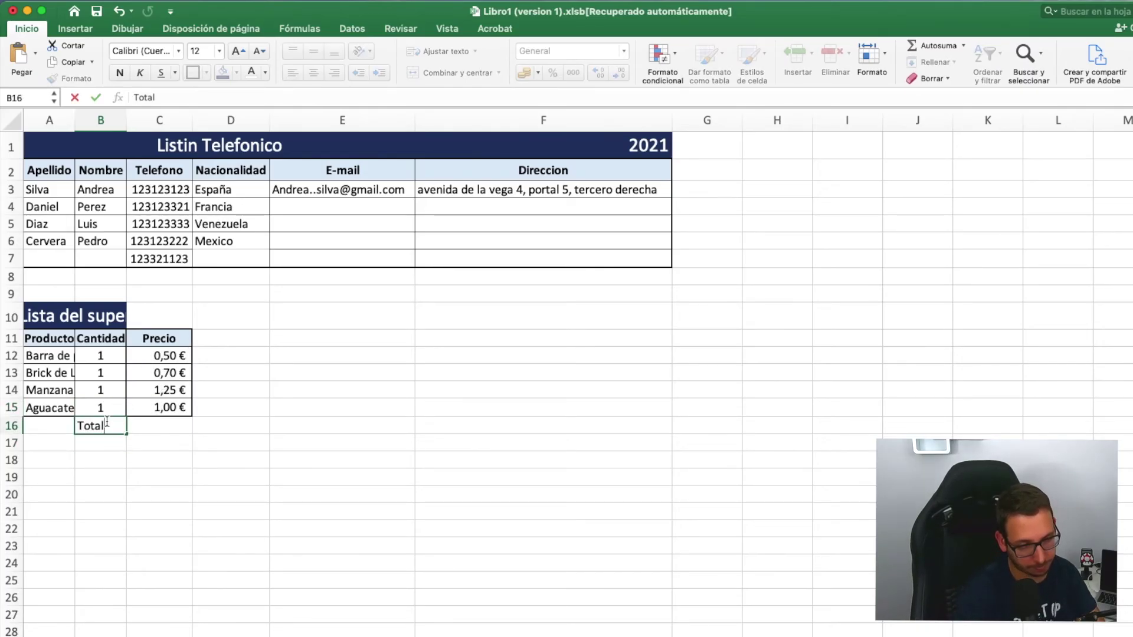
key(Return)
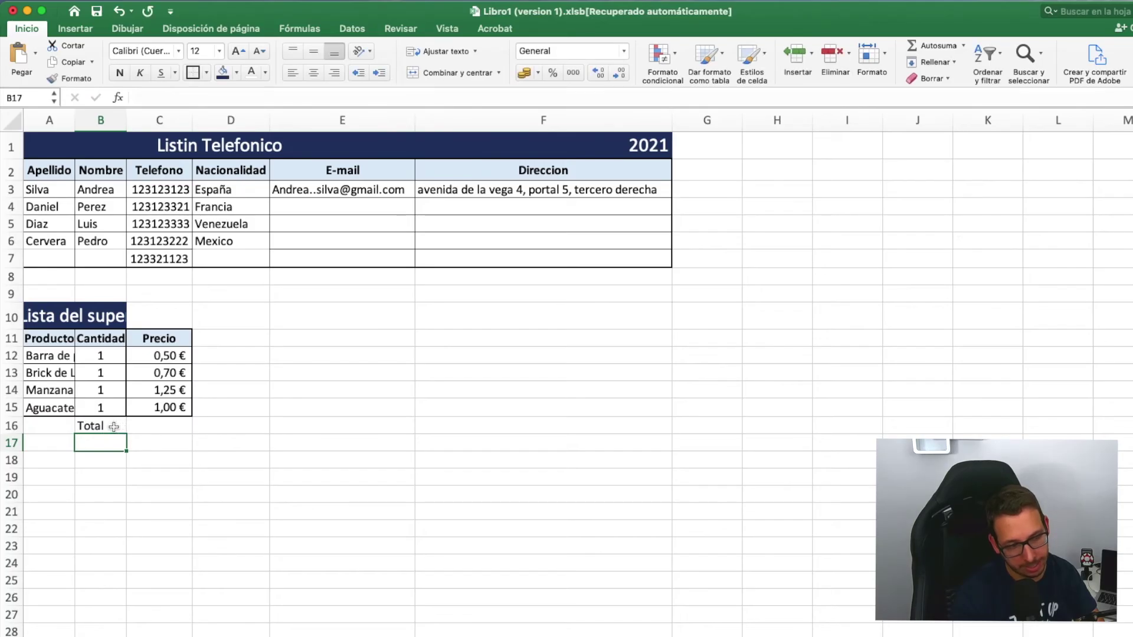
click(161, 426)
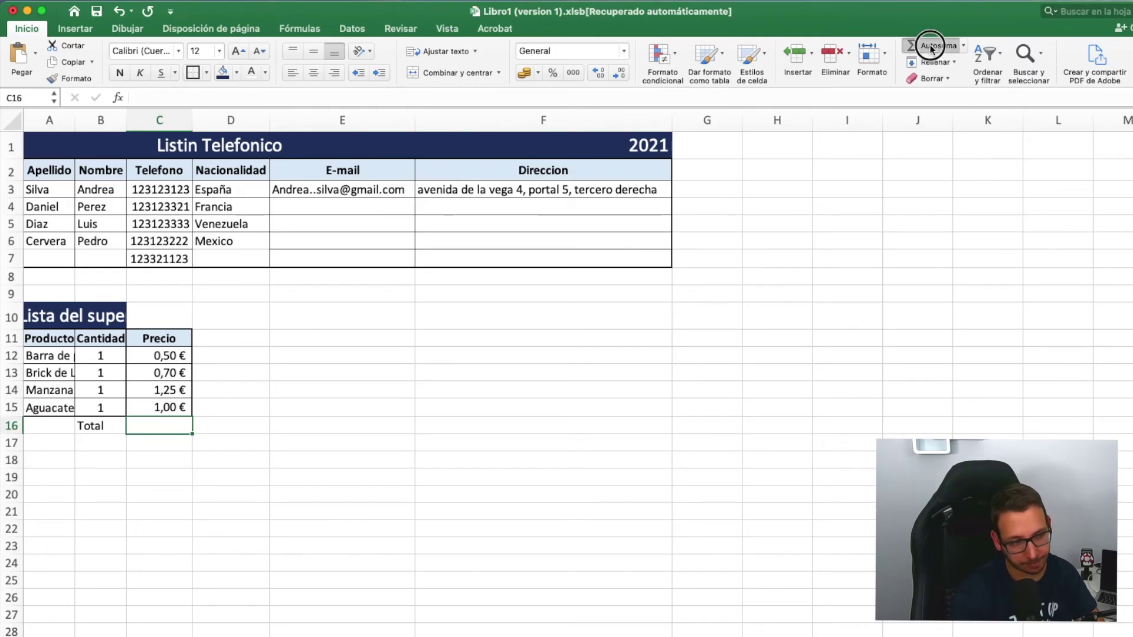
- Put an AutoSum of the Precio column, =SUMA(C12:C15), in C16
click(930, 45)
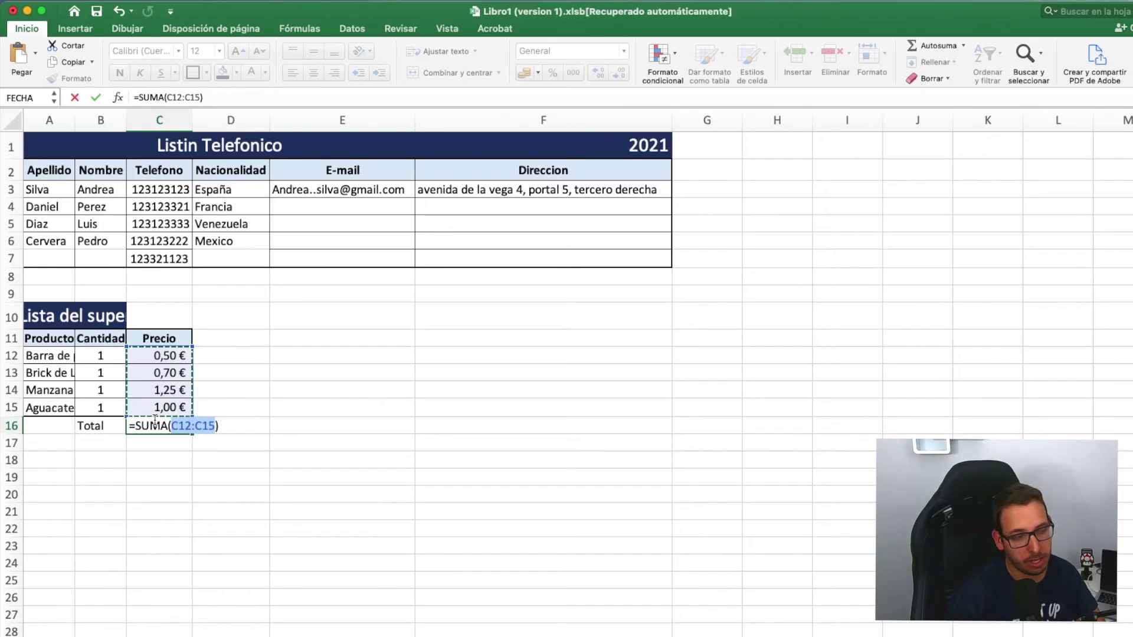
click(424, 405)
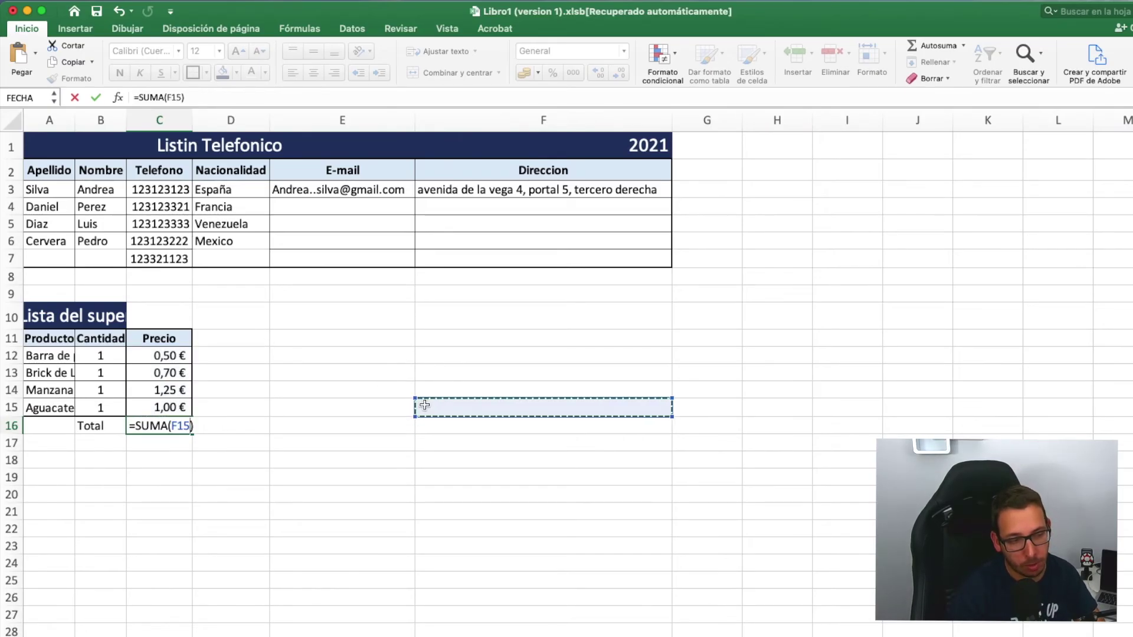
drag(471, 339, 477, 412)
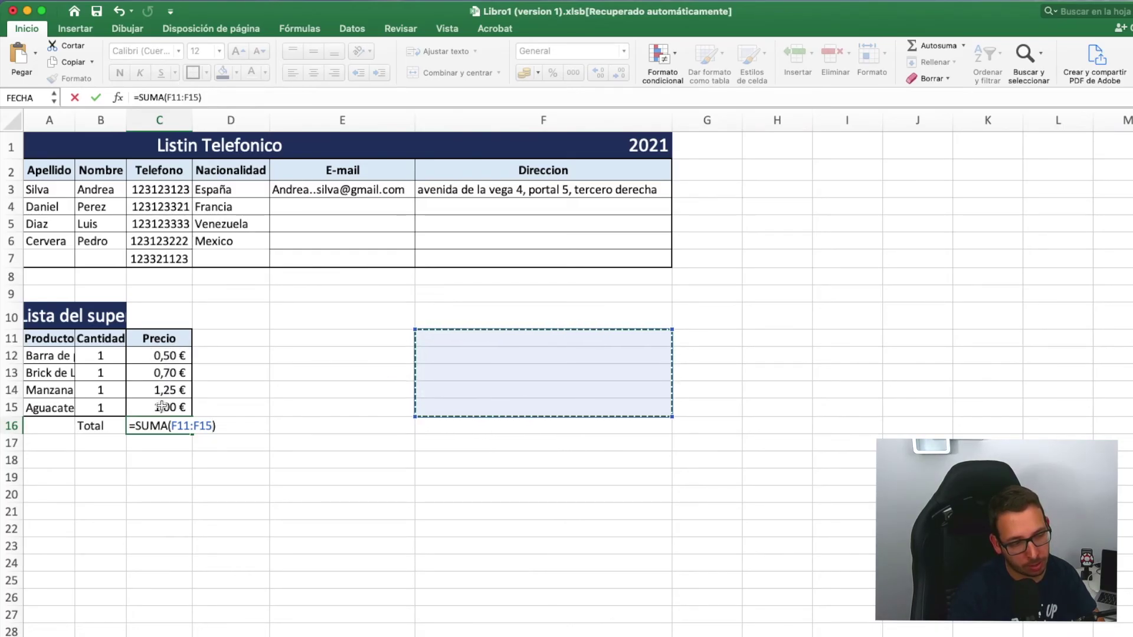
drag(159, 356, 163, 407)
key(Return)
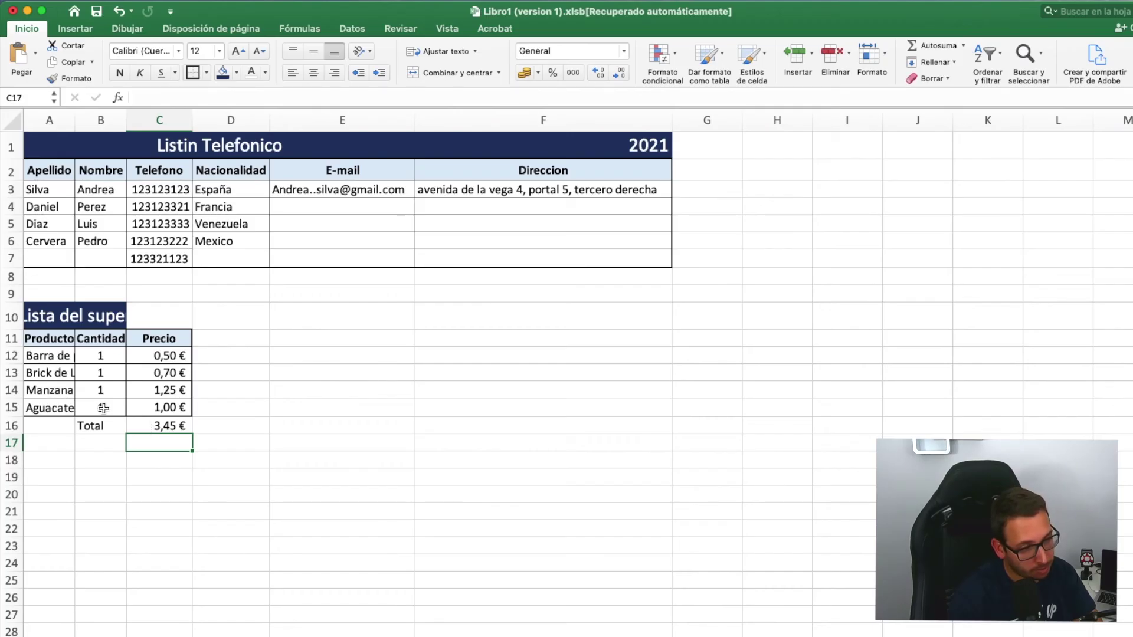
- Change the Aguacate price in C15 to 2, then to 1,25, updating the total
click(157, 408)
text(2)
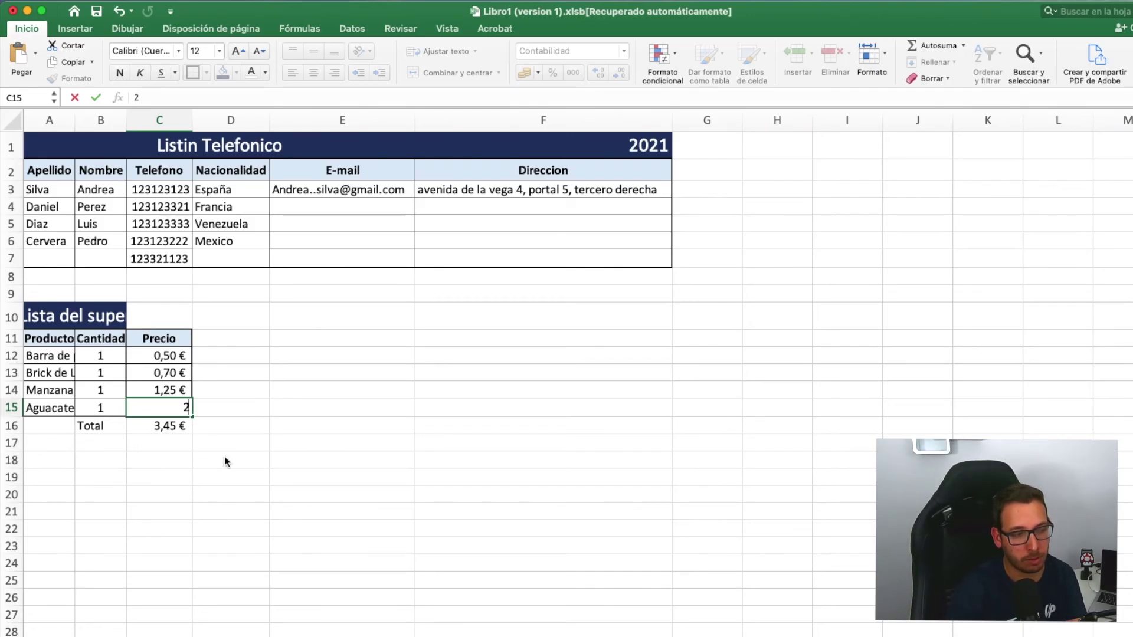
key(Return)
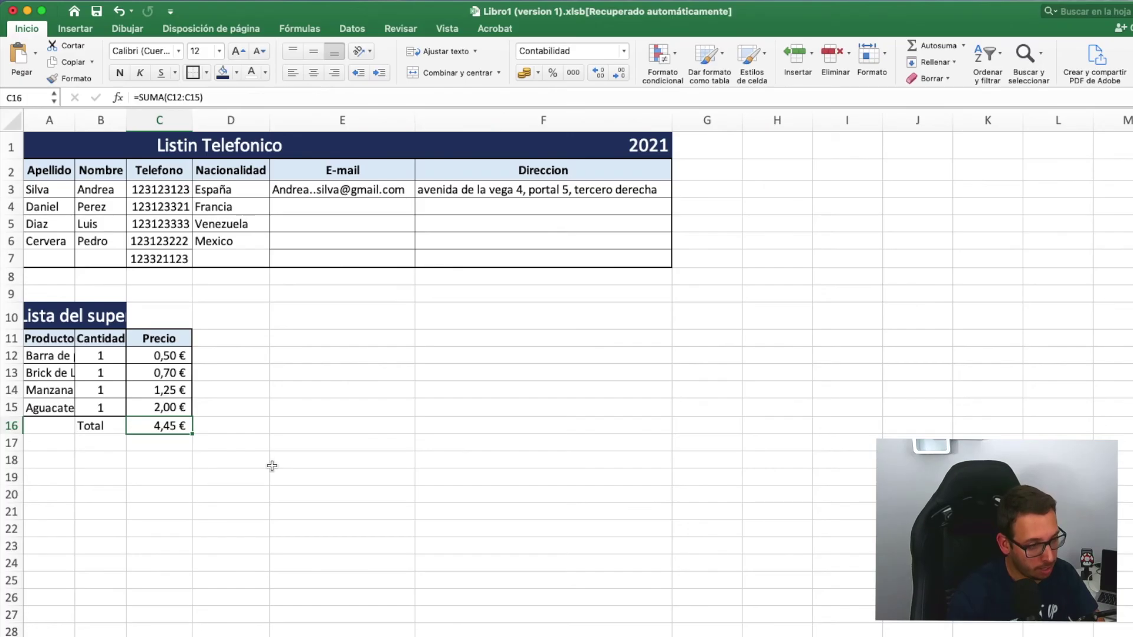
click(159, 408)
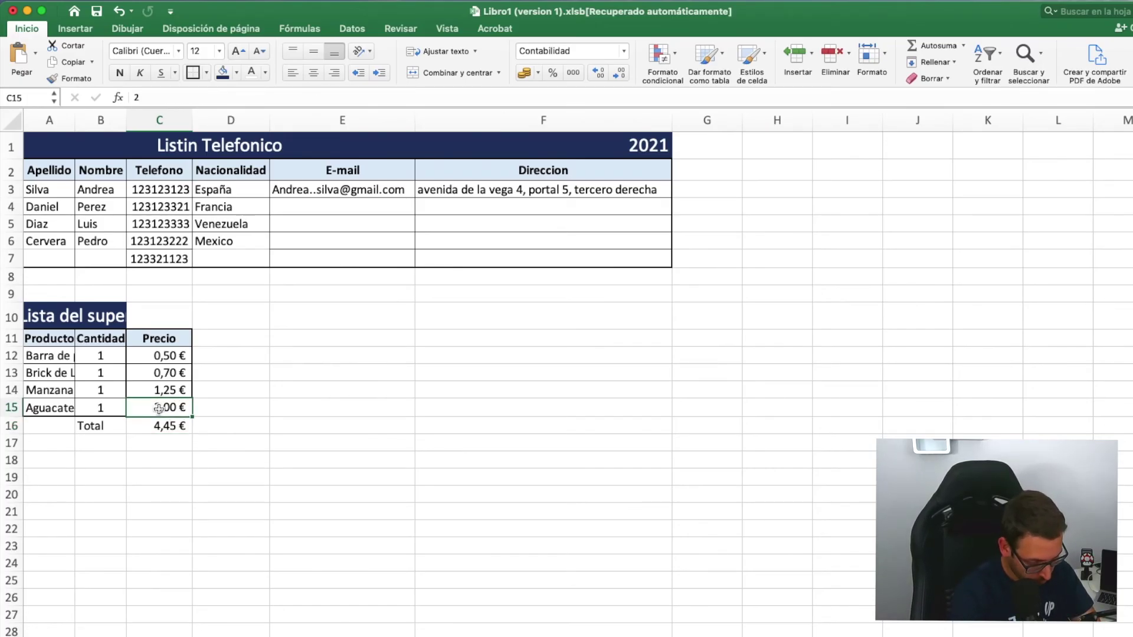
text(1,25)
key(Return)
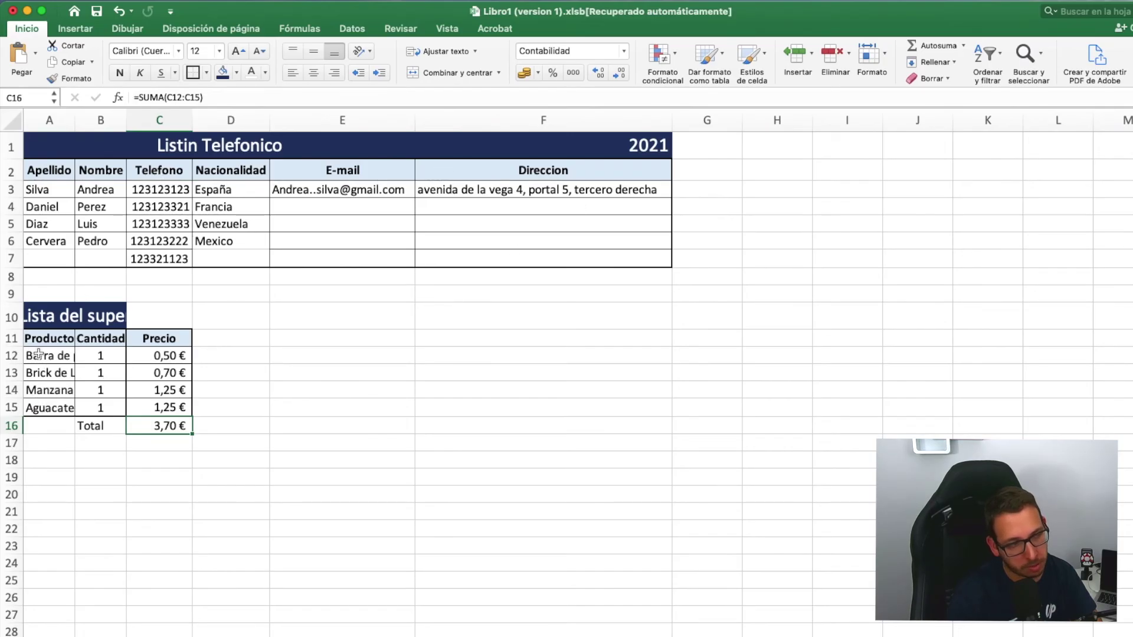
- Autofit column A to the product names and clear the Total label and sum in B16:C16
double_click(74, 119)
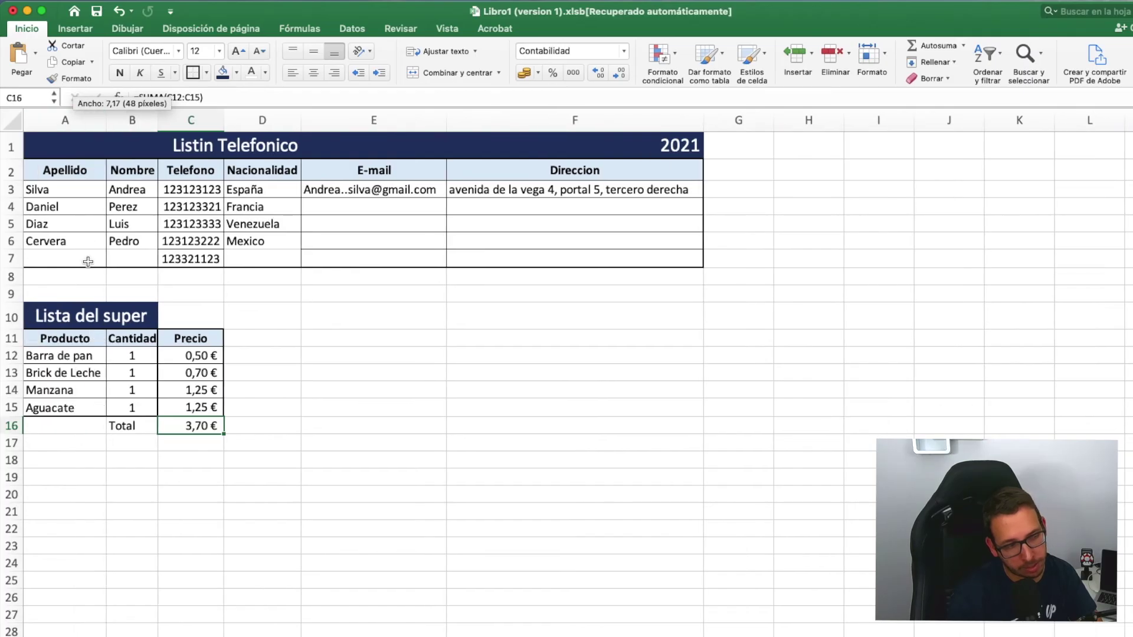
right_click(140, 428)
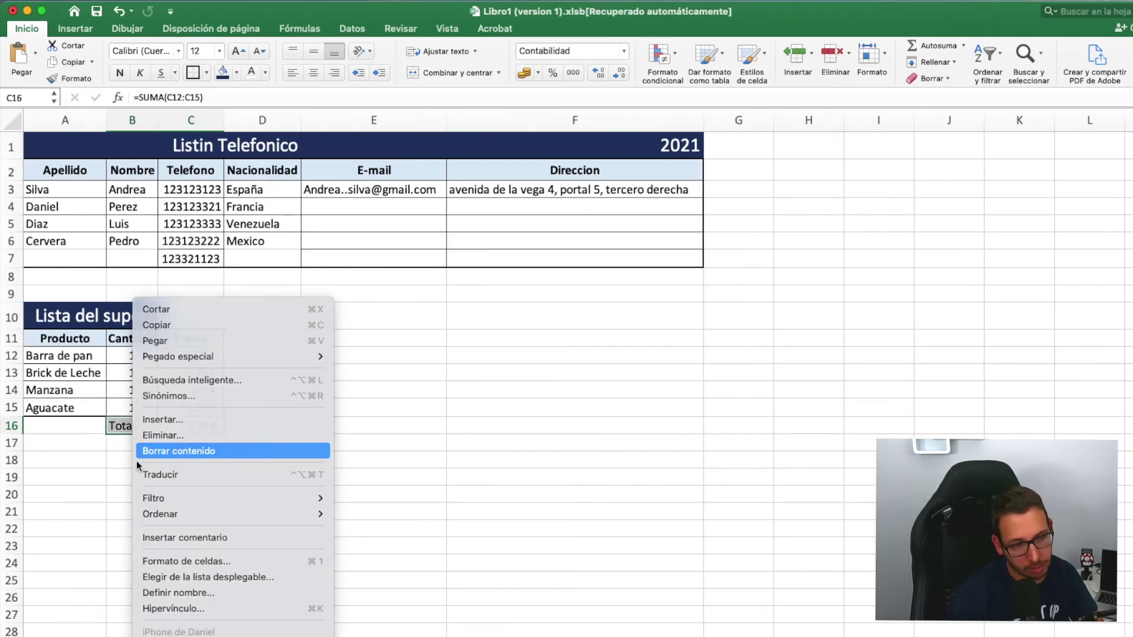
click(141, 454)
- Select the shopping list items and prices in A12:C15
double_click(163, 475)
click(306, 446)
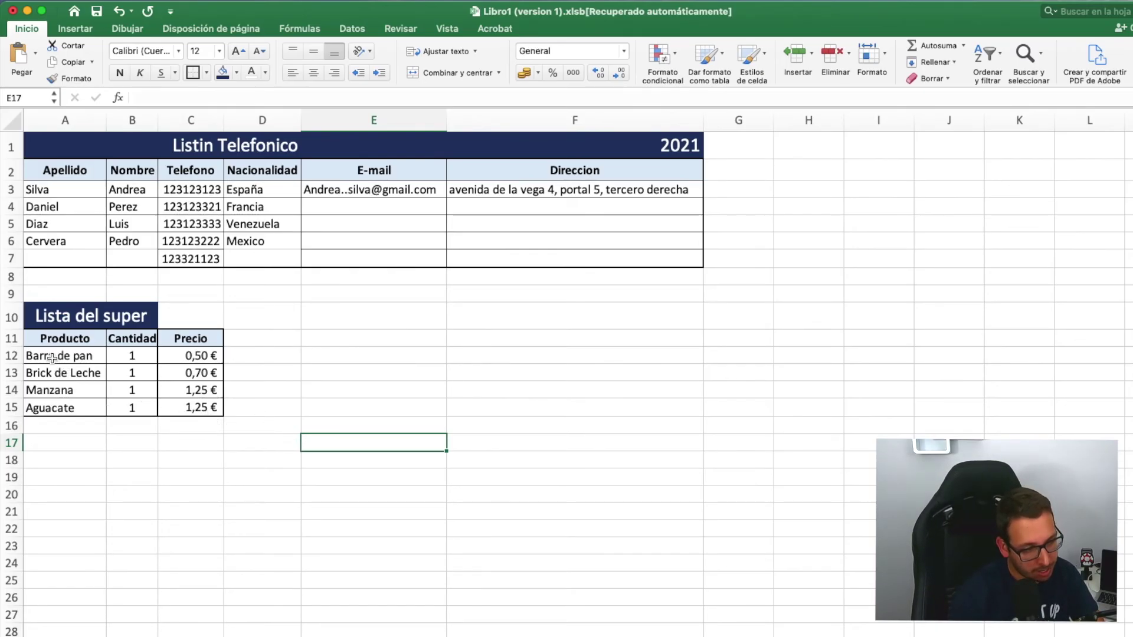
drag(52, 356, 187, 408)
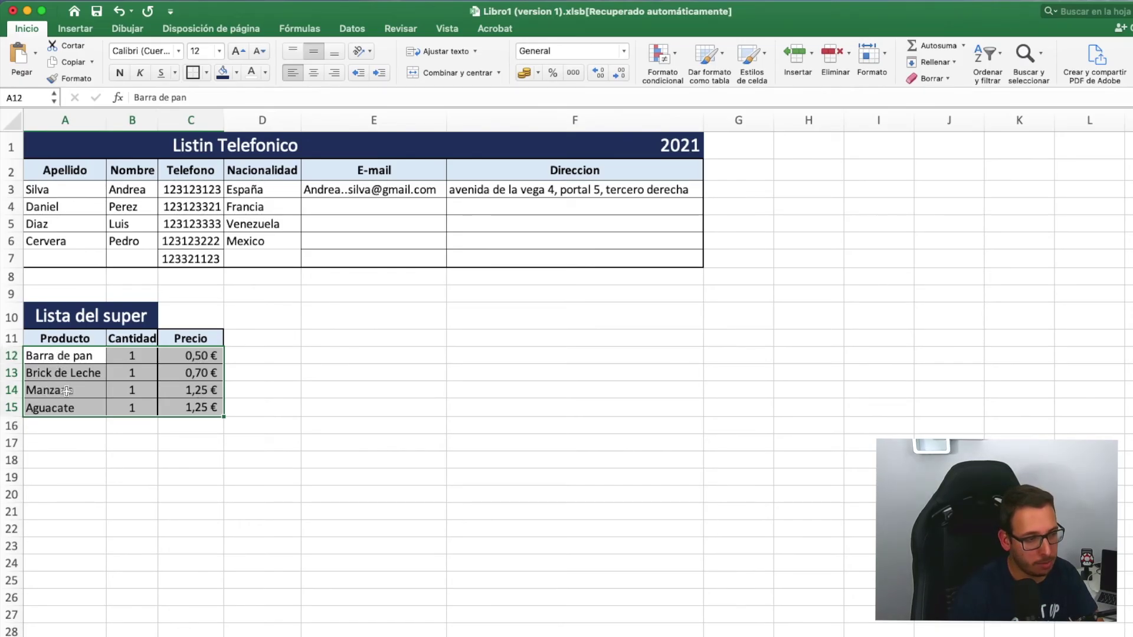
click(307, 406)
drag(76, 356, 177, 408)
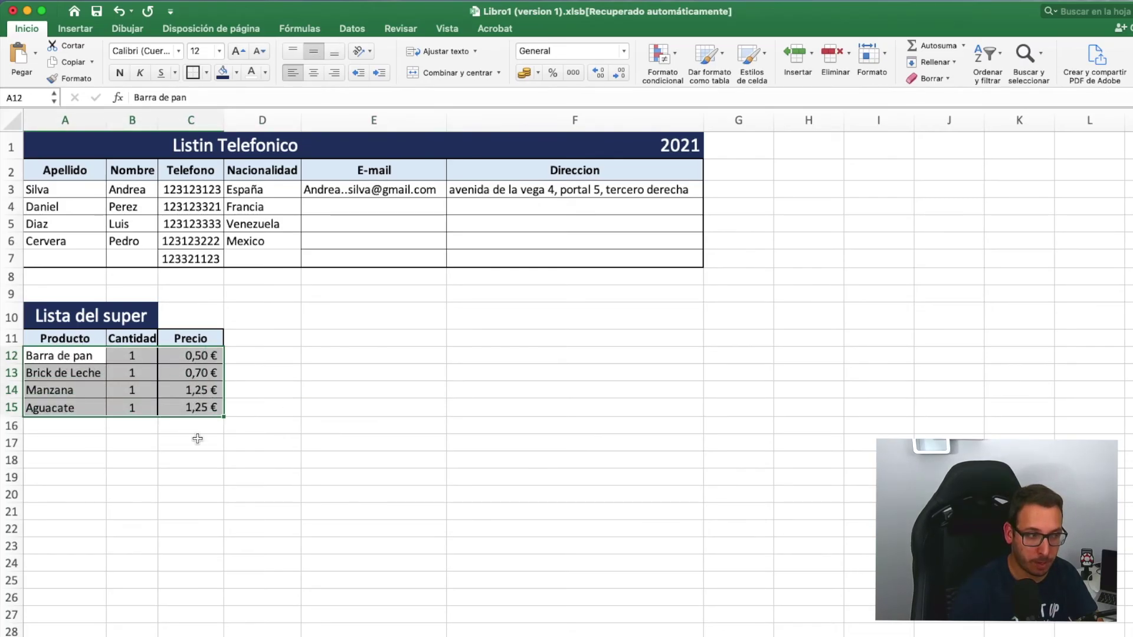
click(65, 441)
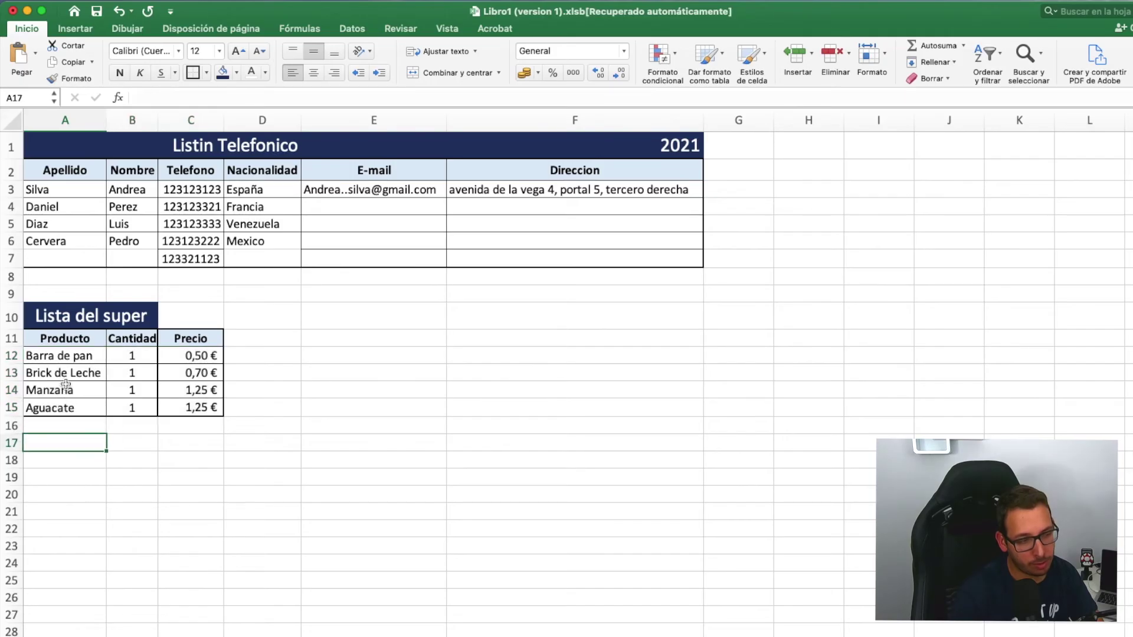
drag(67, 358, 63, 406)
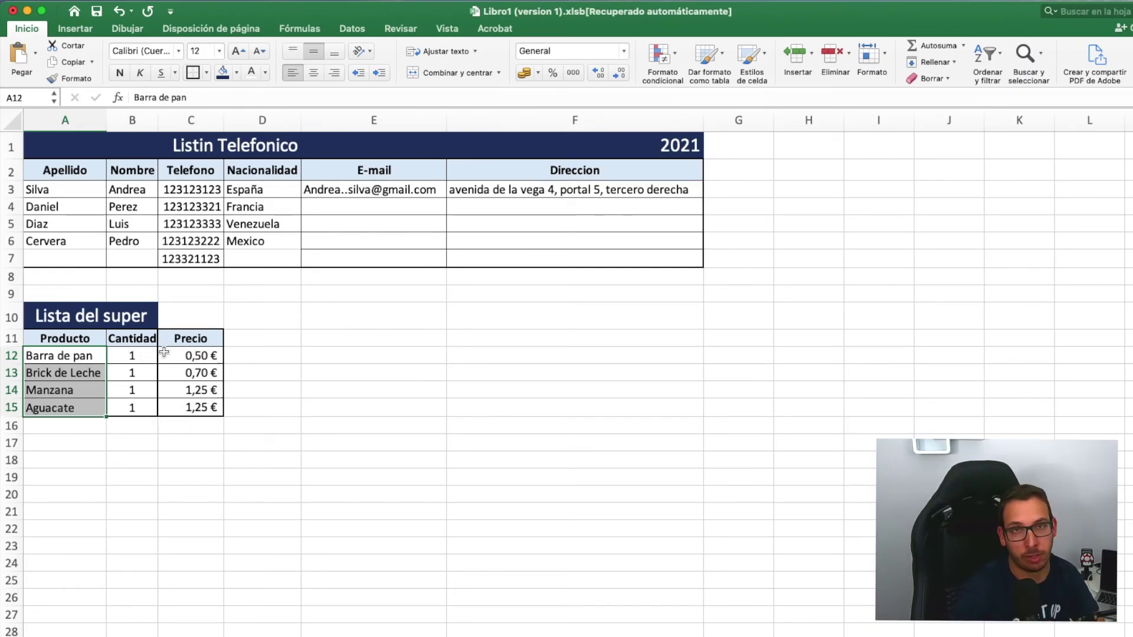
click(118, 459)
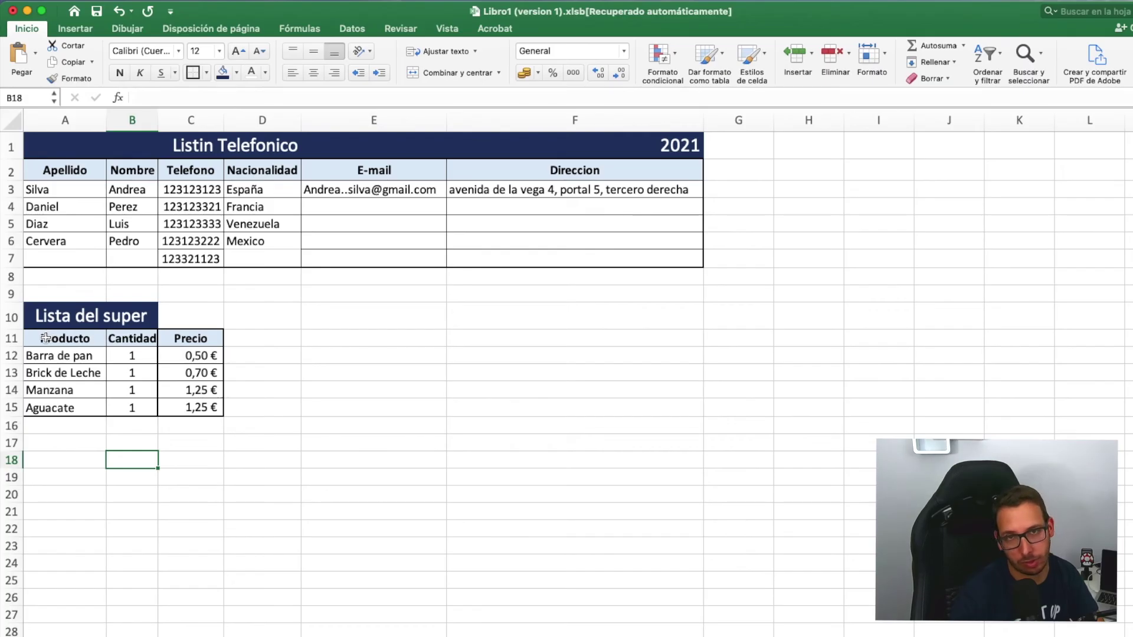
drag(38, 338, 182, 405)
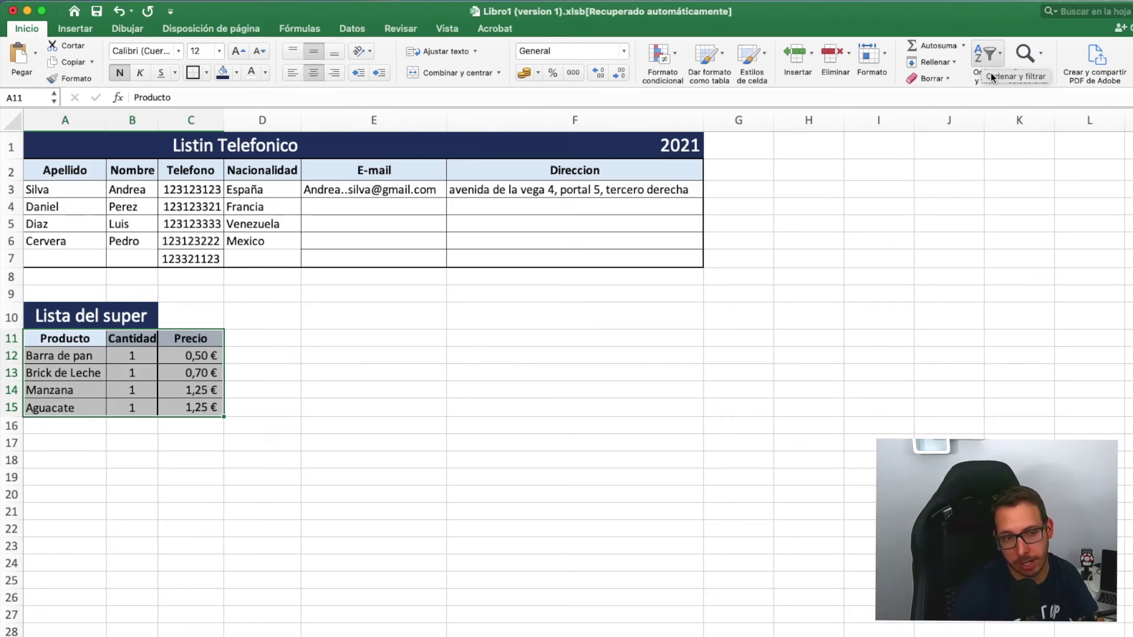
- Apply a custom sort on the Producto column, A to Z, to the shopping list
click(998, 55)
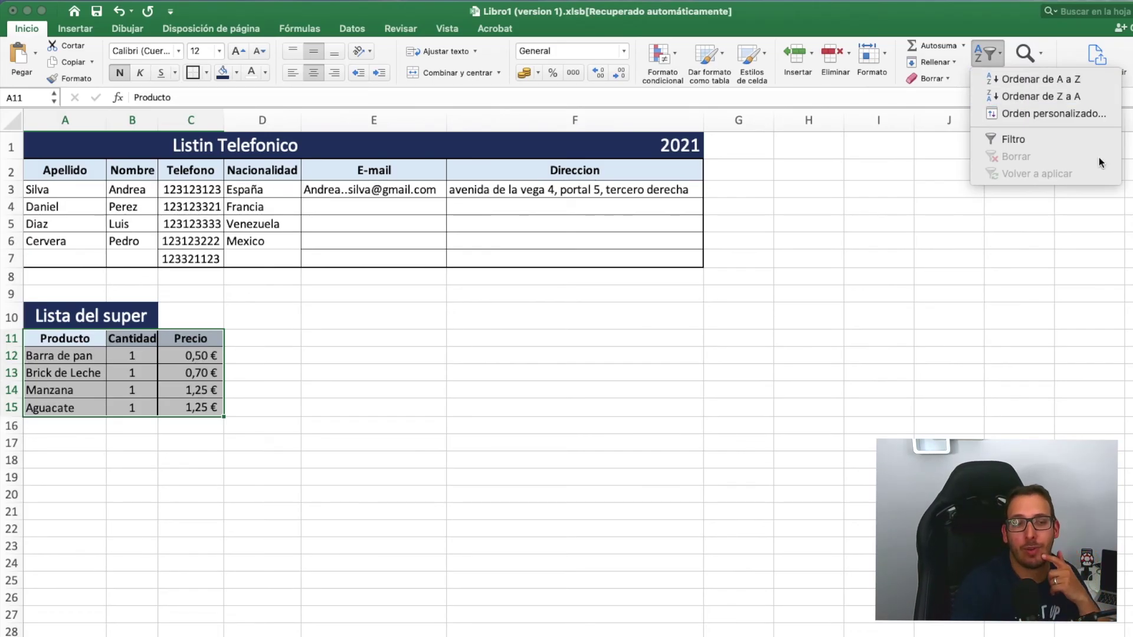
click(1028, 116)
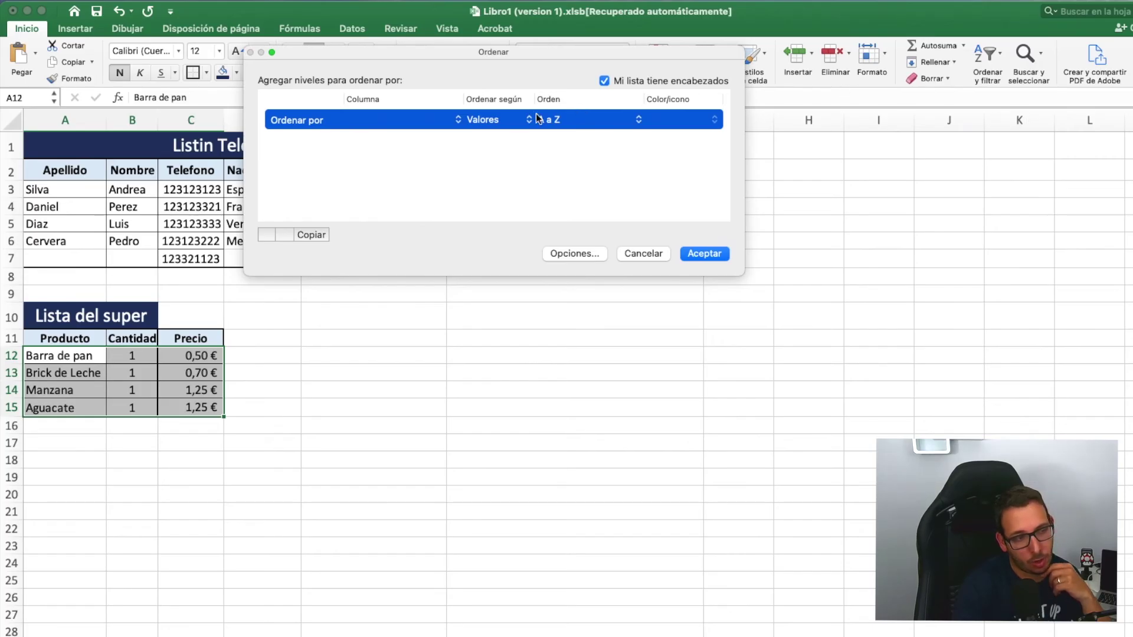
click(457, 121)
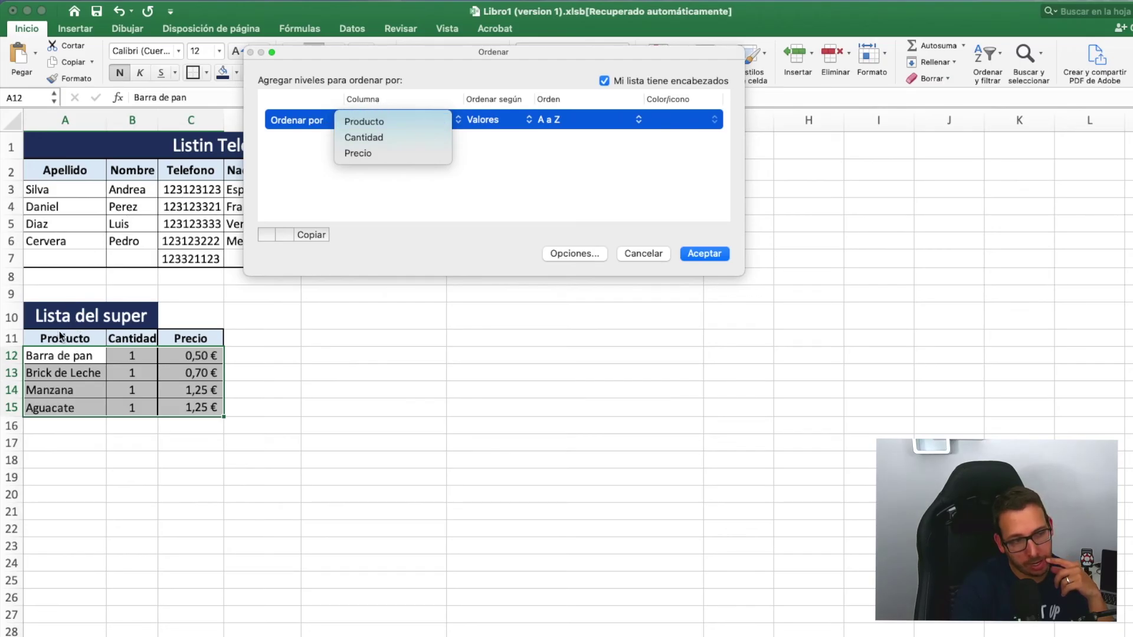
click(382, 120)
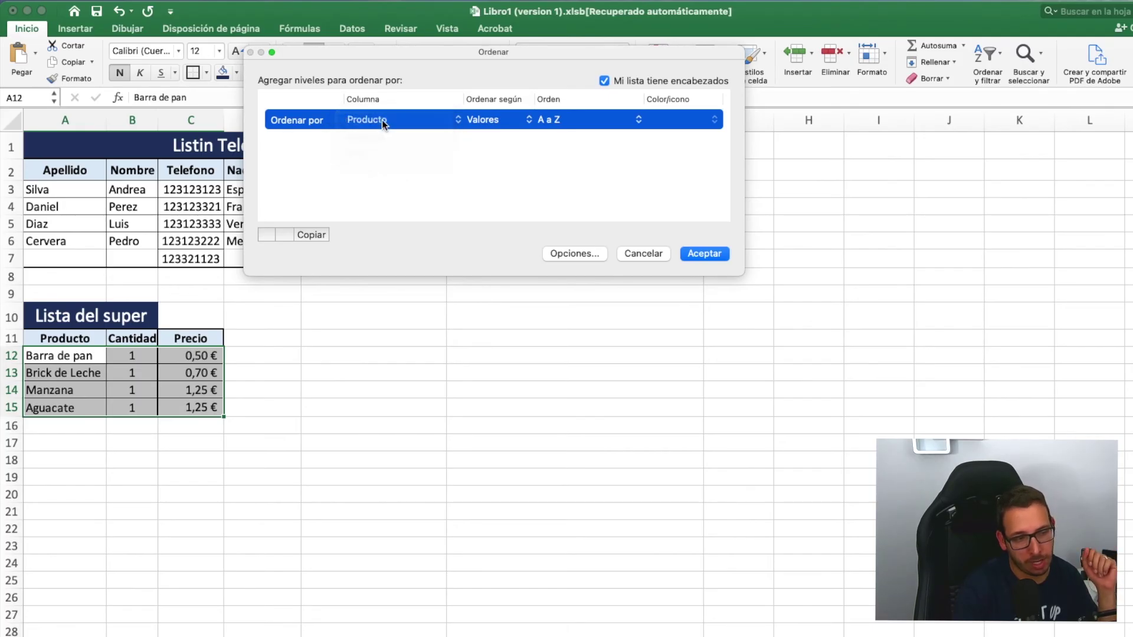
click(708, 255)
- Reopen the sort options without sorting, then select empty cell A18
click(482, 373)
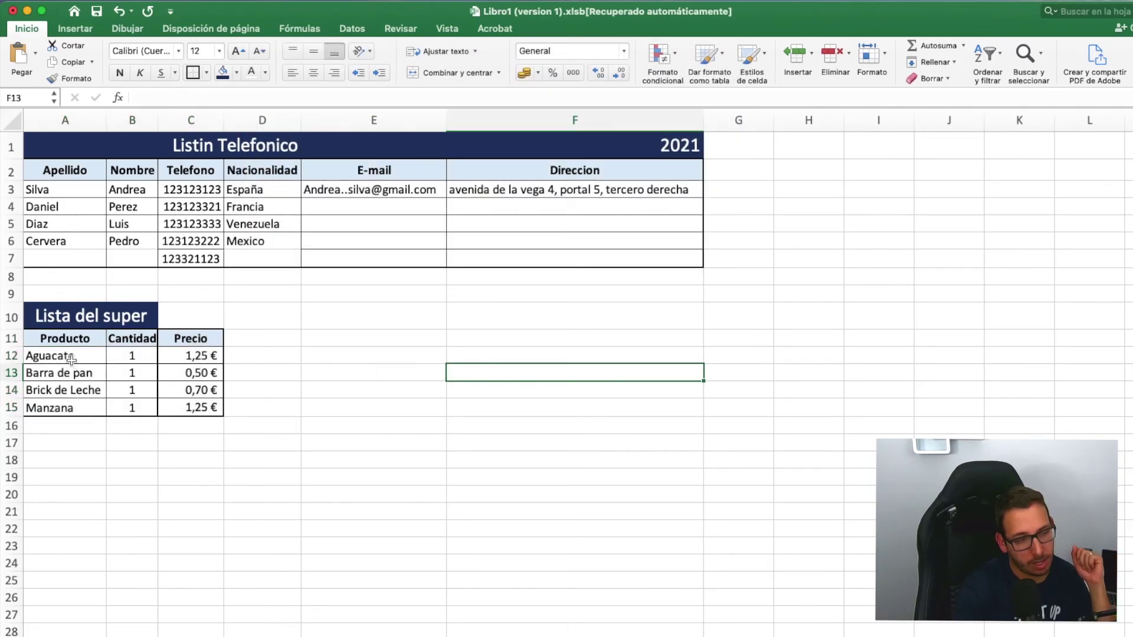
click(479, 439)
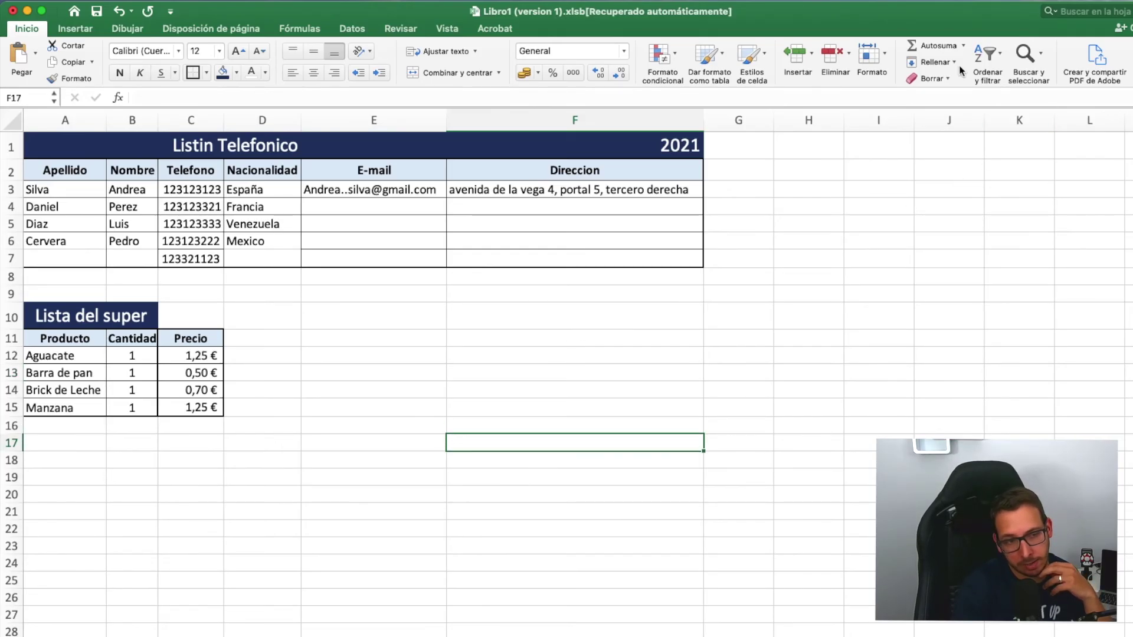
click(997, 60)
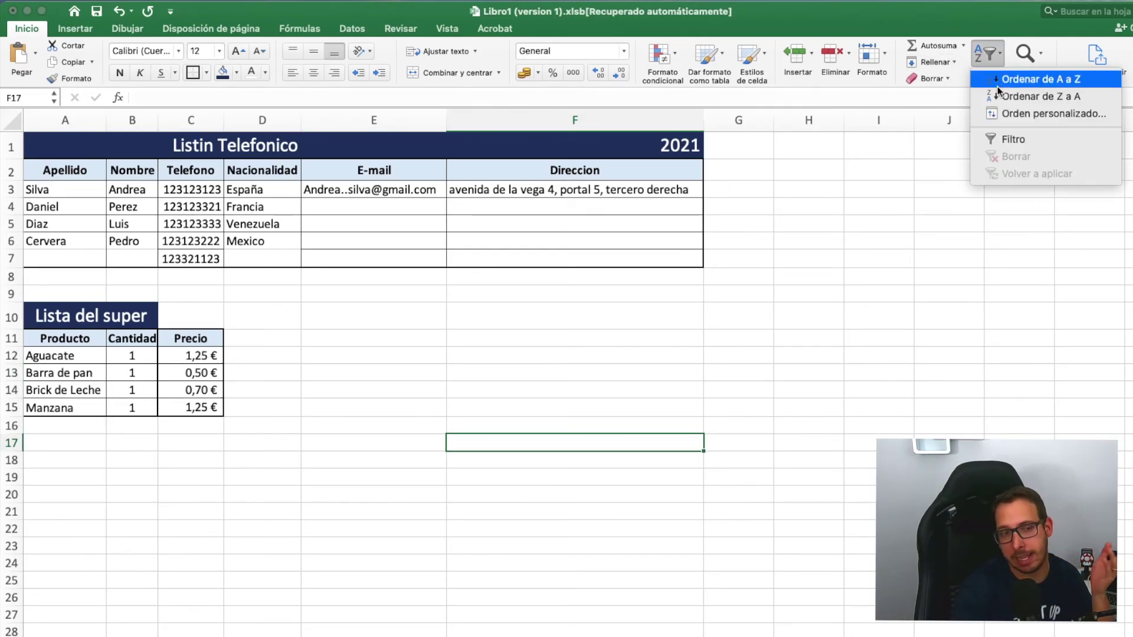
click(695, 353)
click(102, 461)
- Enter four first names down cells A18 to A21
text(daniel)
key(Return)
text(Maria)
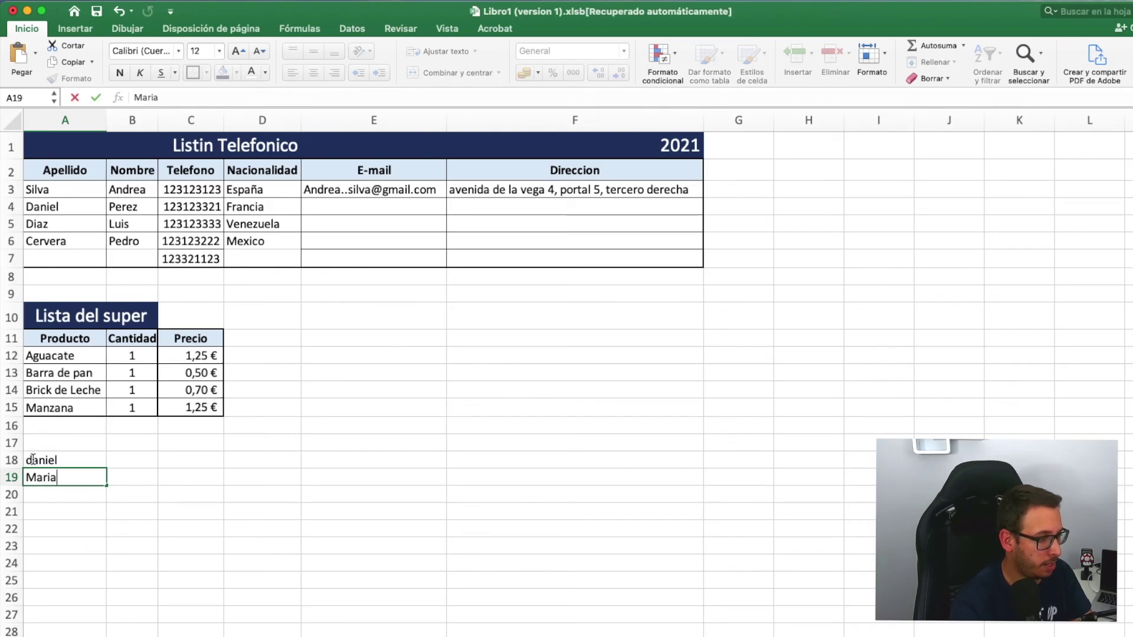
key(Return)
text(Lui)
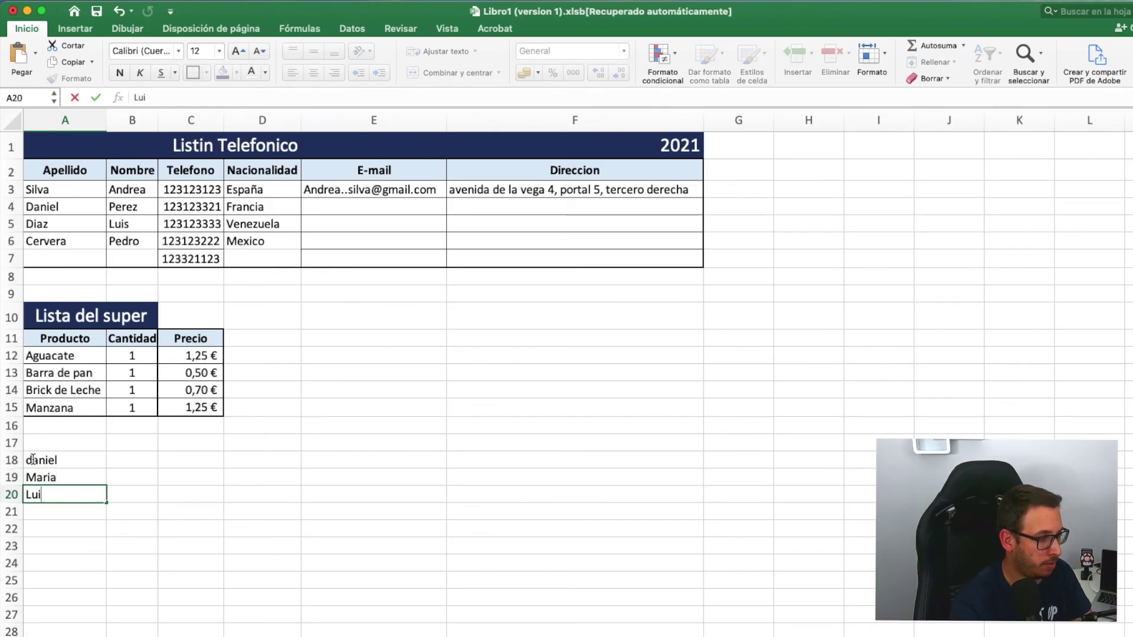
text(sa)
key(Return)
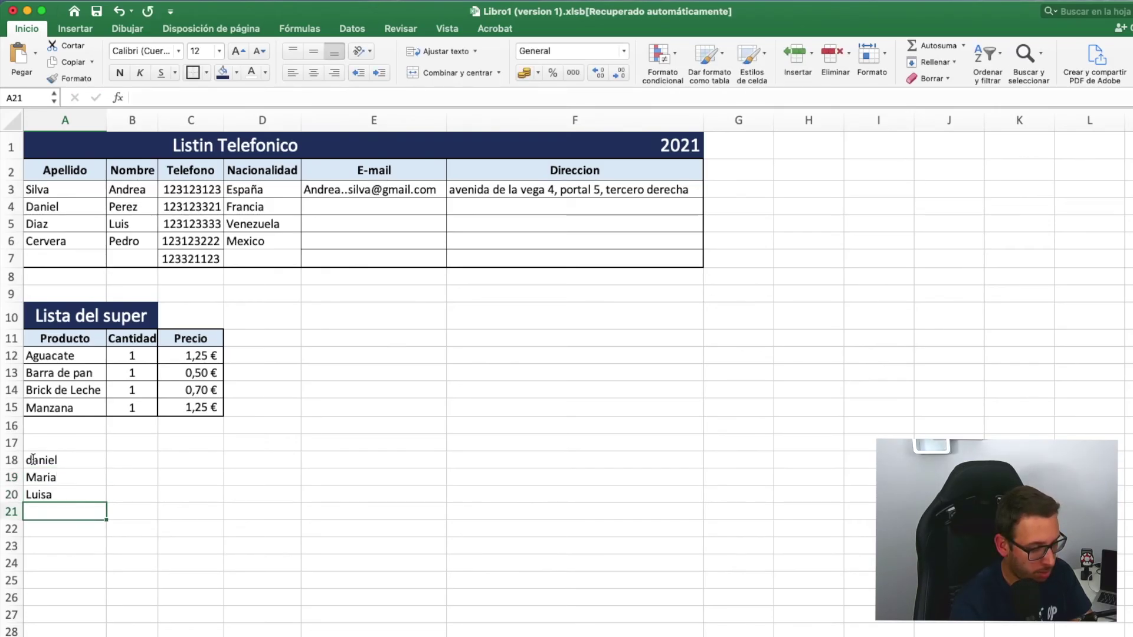
text(Saul)
key(Return)
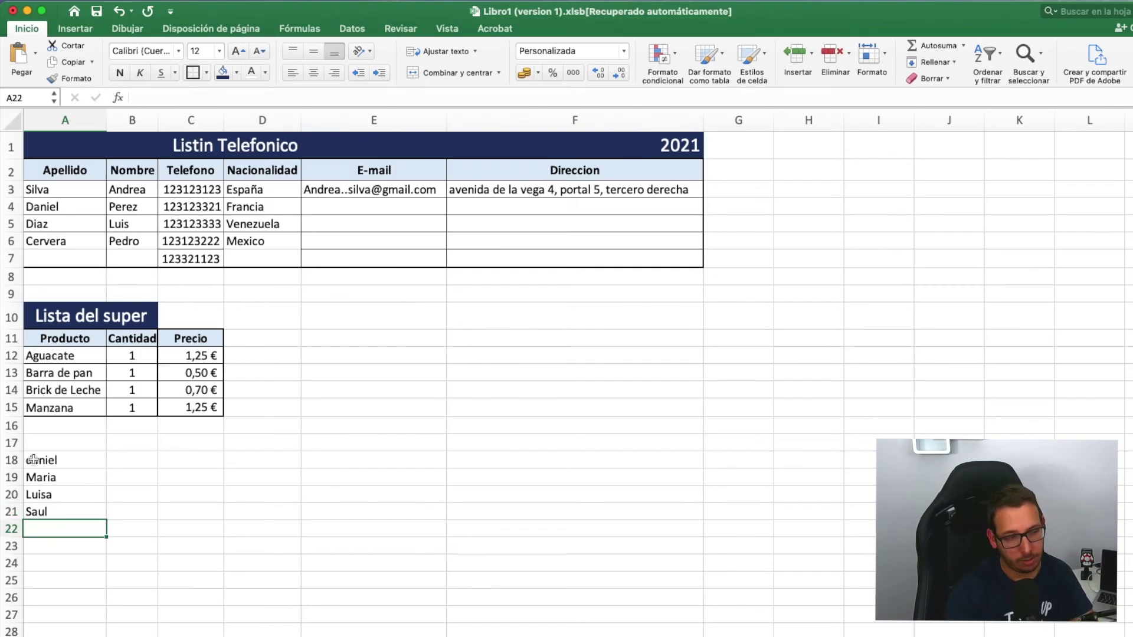
- Sort the four names A to Z, then undo that sort
drag(31, 466, 49, 508)
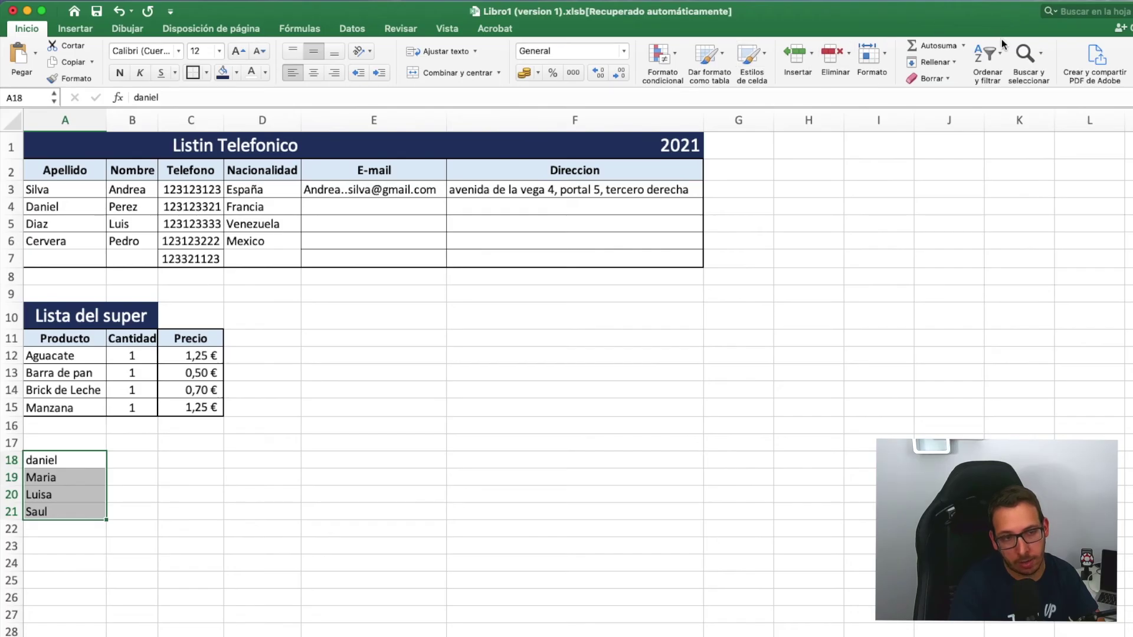
click(997, 55)
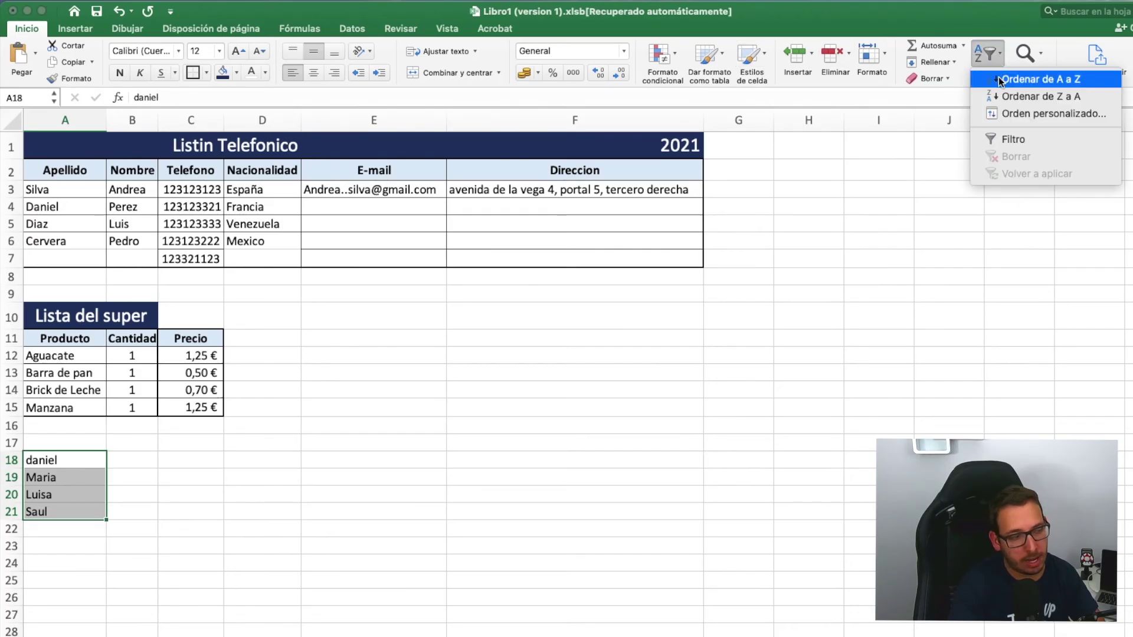
click(1039, 79)
click(473, 408)
key(super+z)
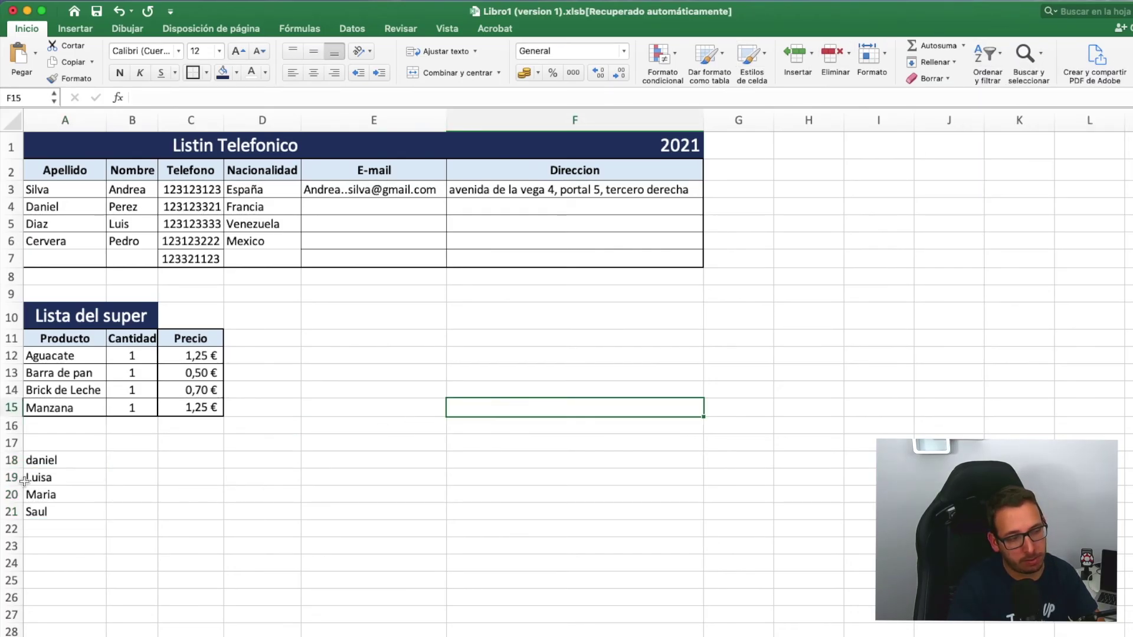
click(83, 544)
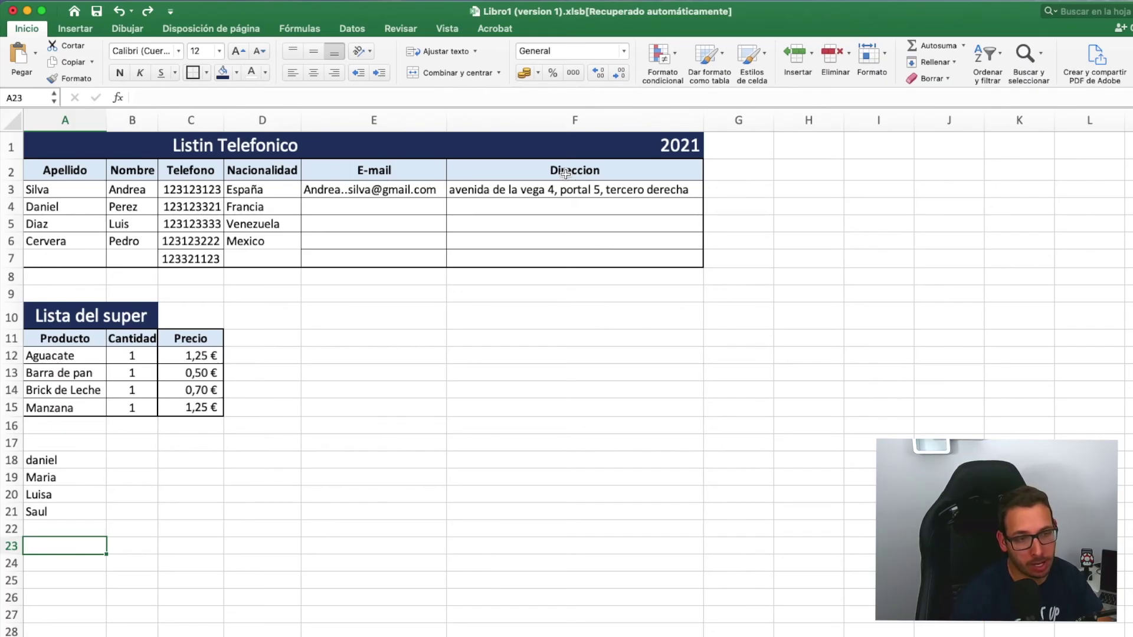
click(1026, 64)
click(1031, 53)
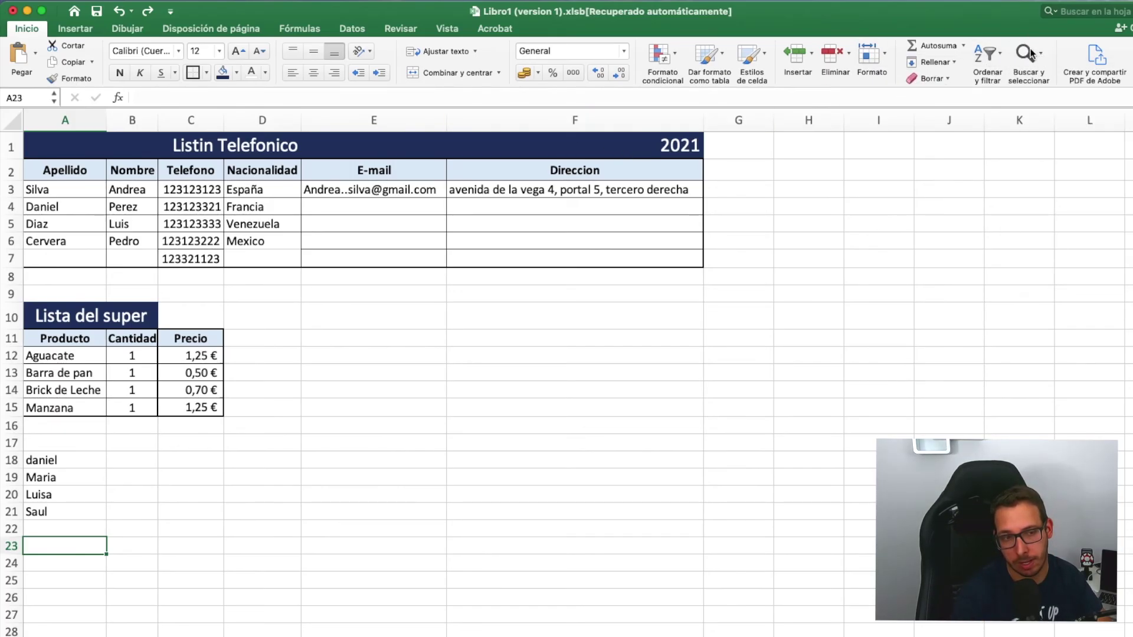
click(1031, 53)
click(1075, 74)
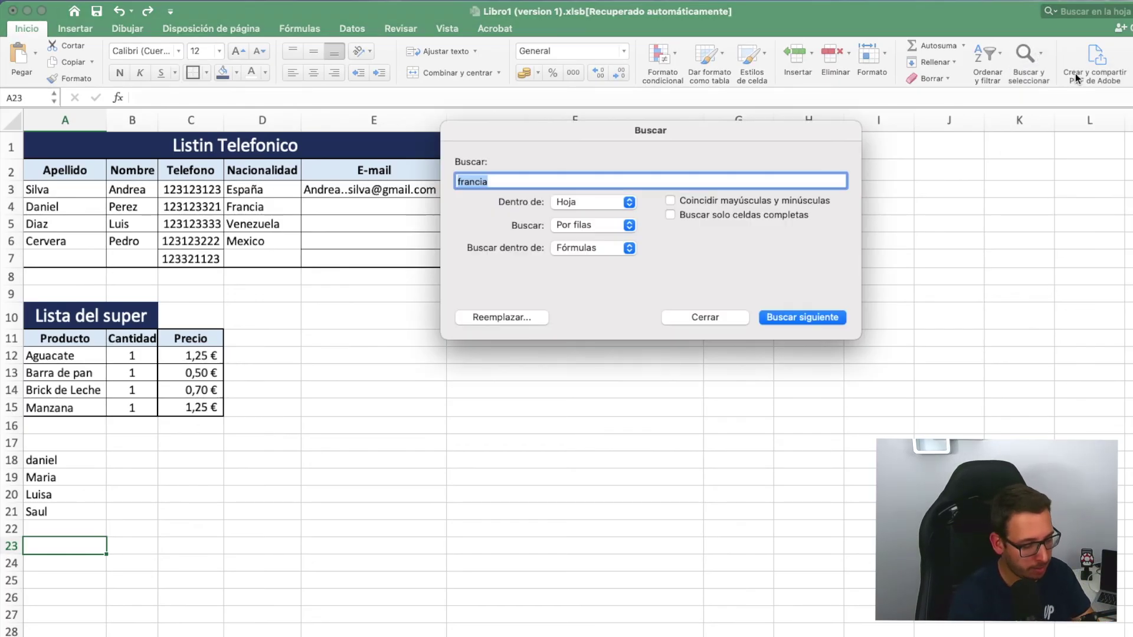
text(Francia)
key(Return)
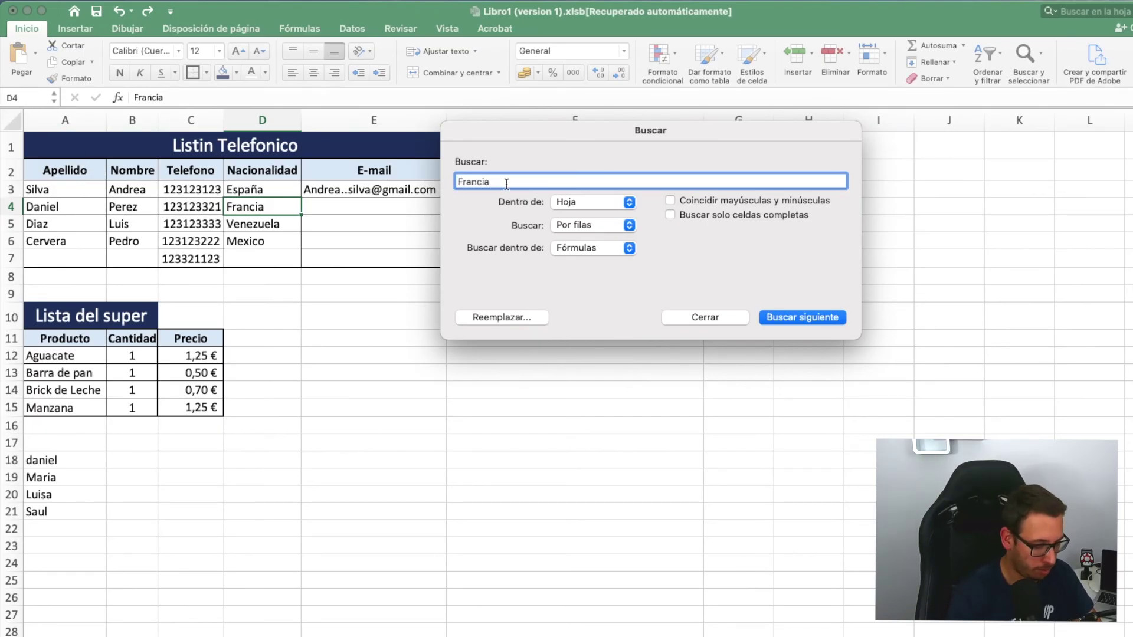
drag(507, 182, 425, 180)
text(España)
key(Return)
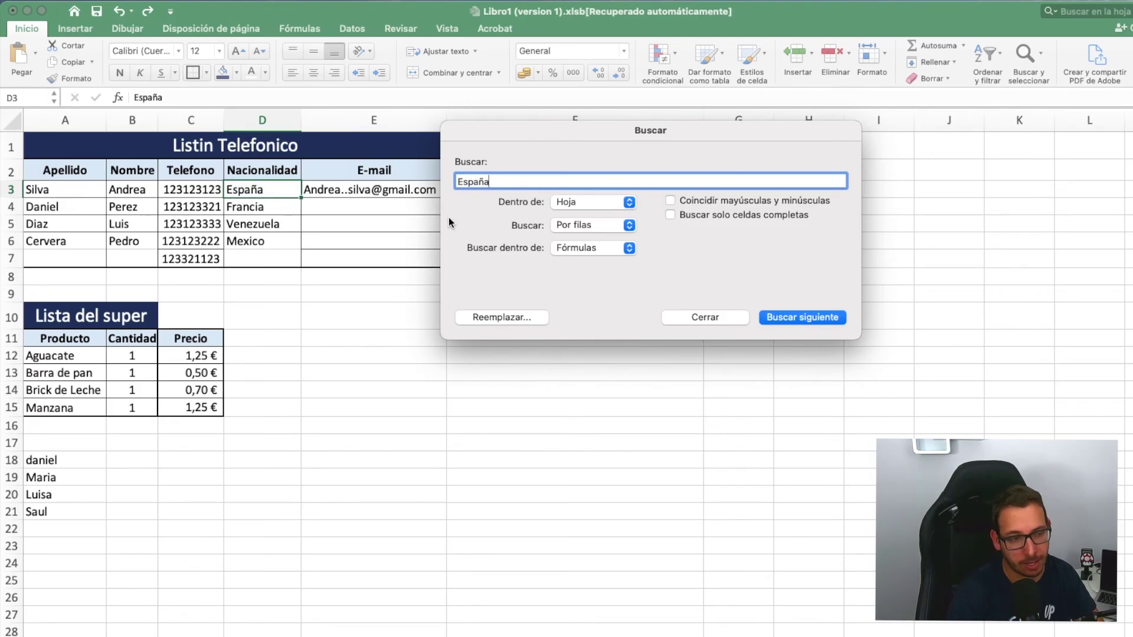
click(721, 318)
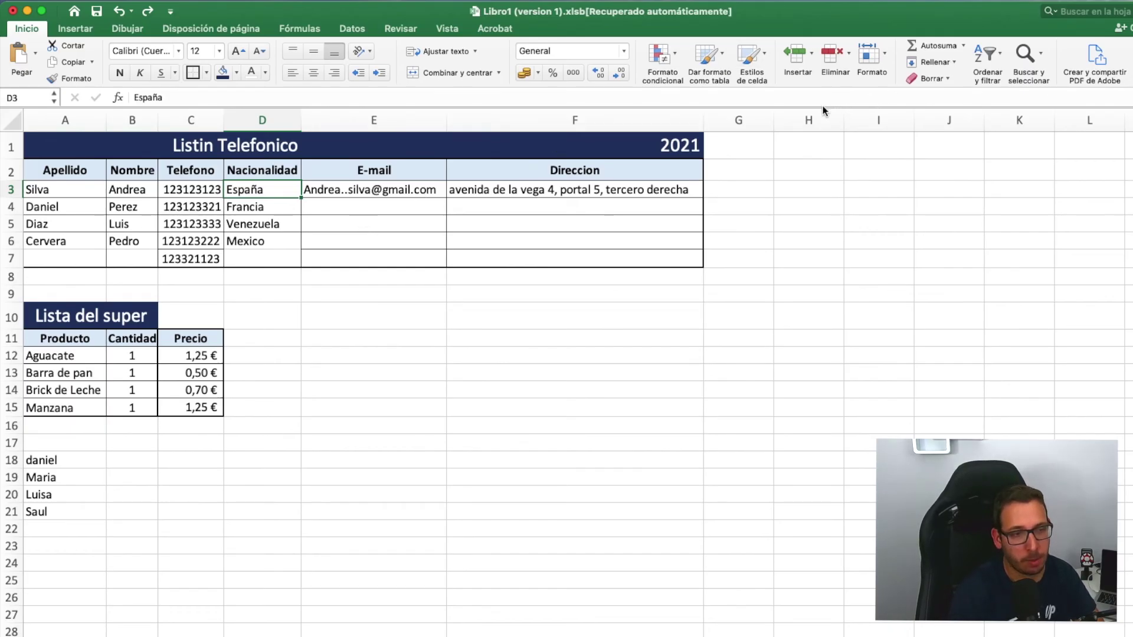
- Set up Find and Replace to swap a surname for its corrected spelling
click(1037, 54)
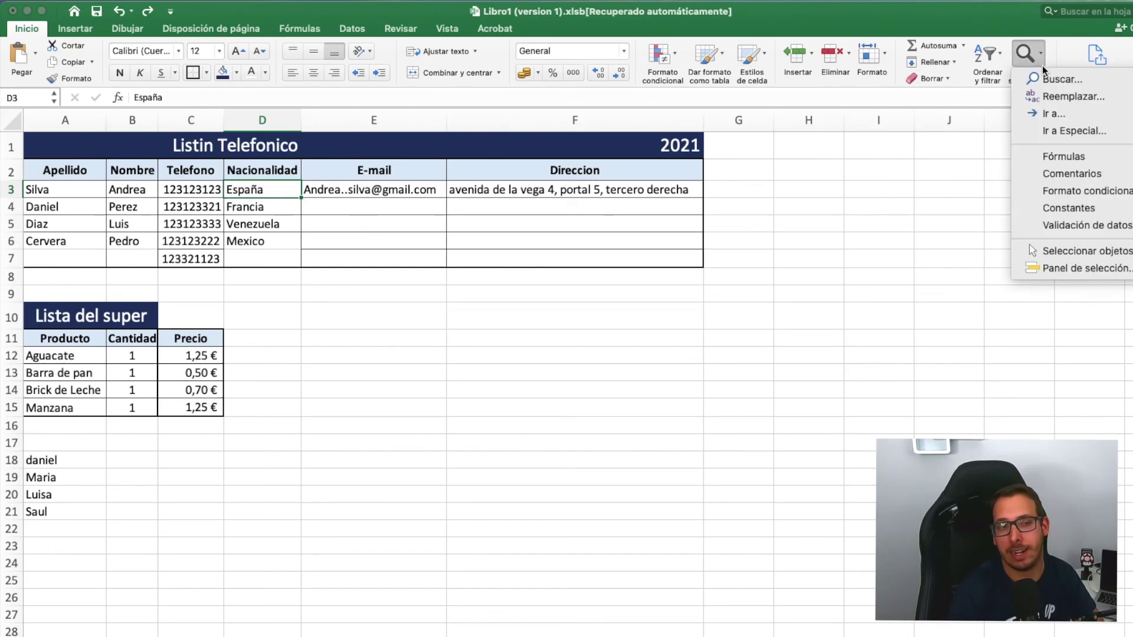
click(1058, 95)
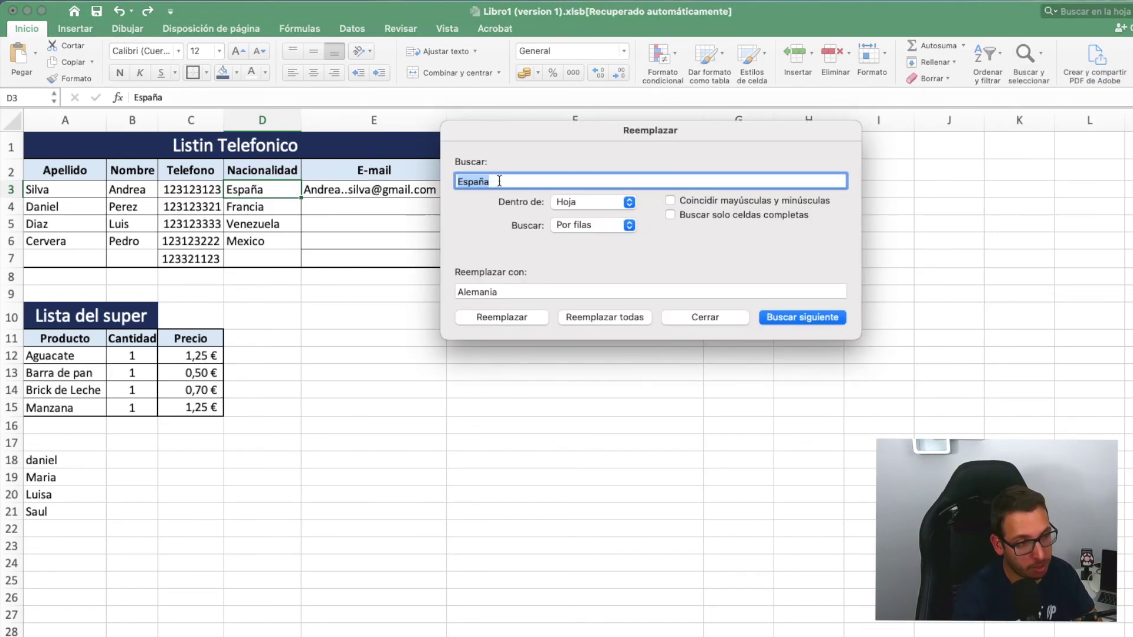
text(Perez)
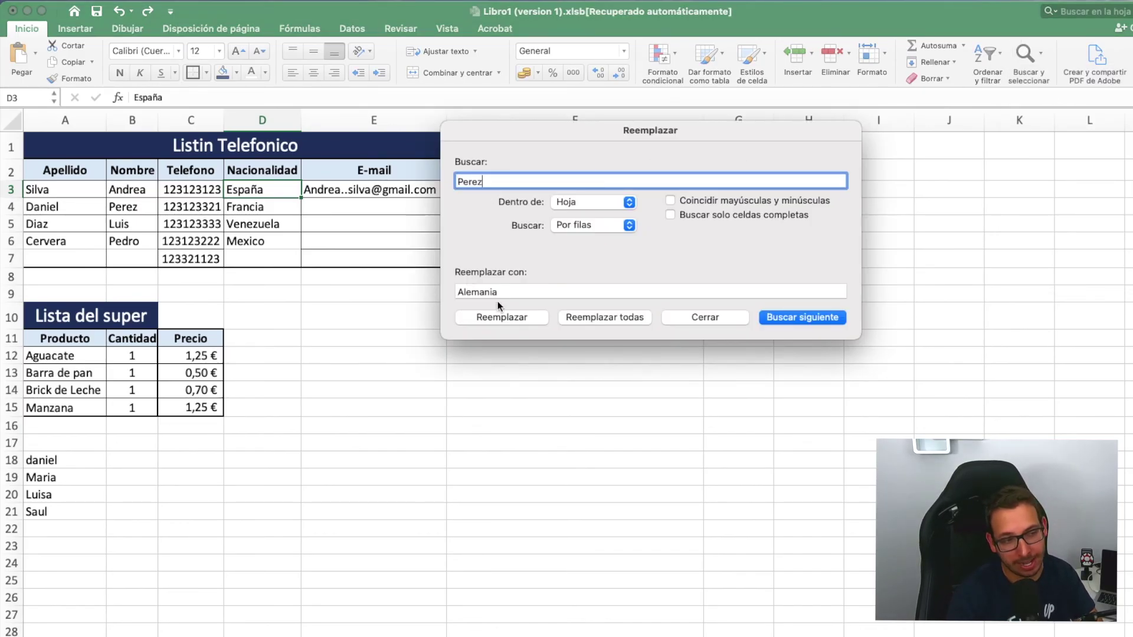
drag(508, 291, 412, 293)
text(Peres)
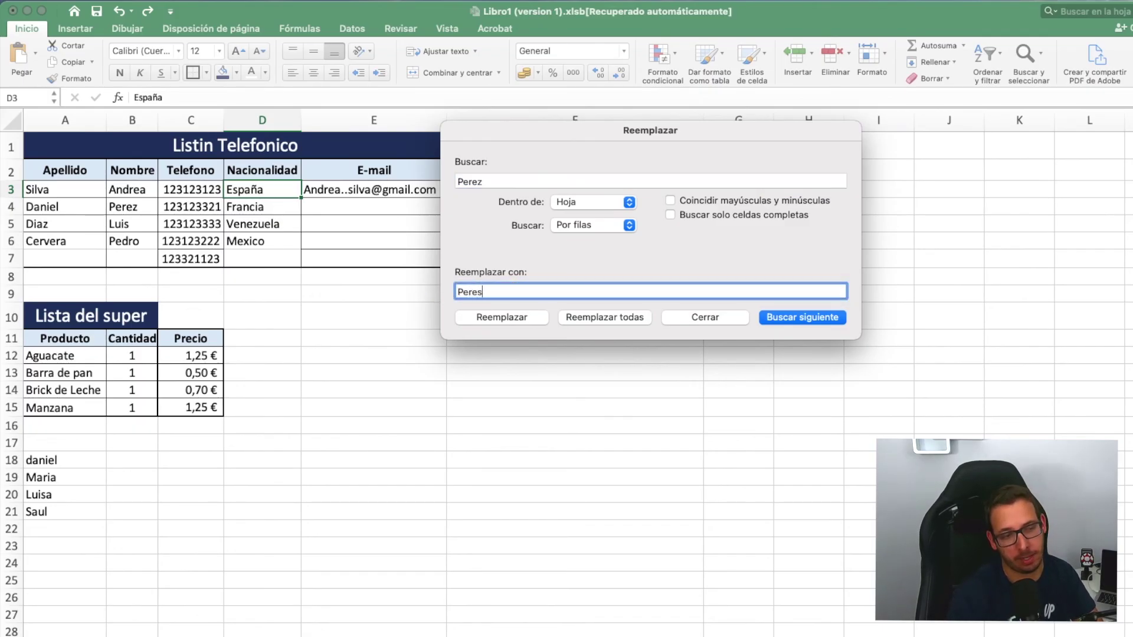
- Replace all matches, dismiss the one-replacement notice and close the dialog
click(618, 313)
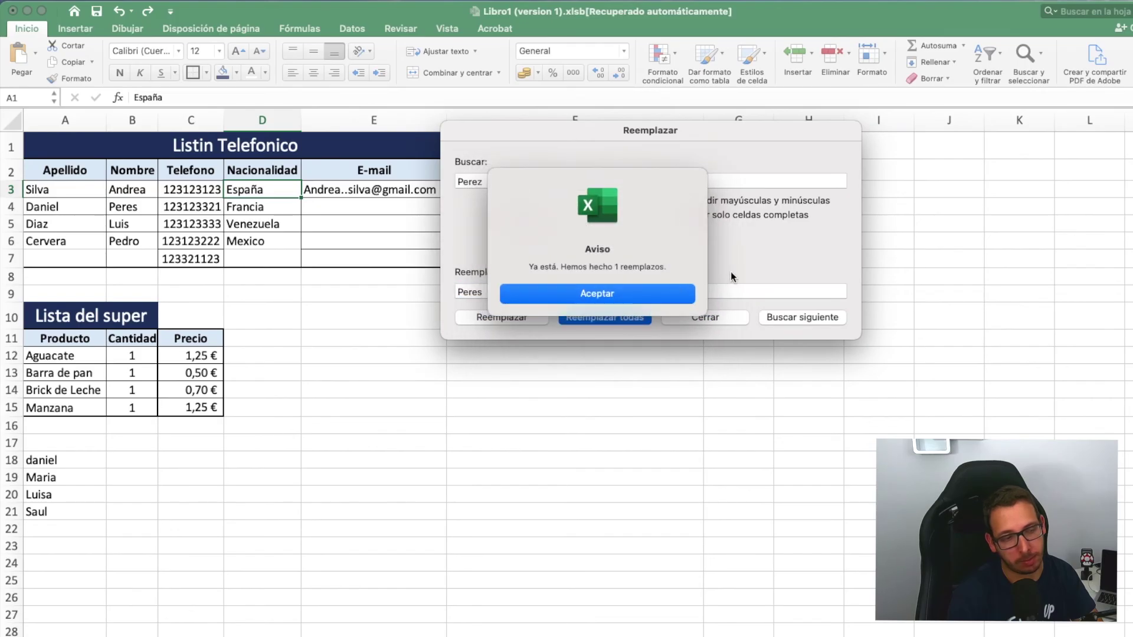
key(Return)
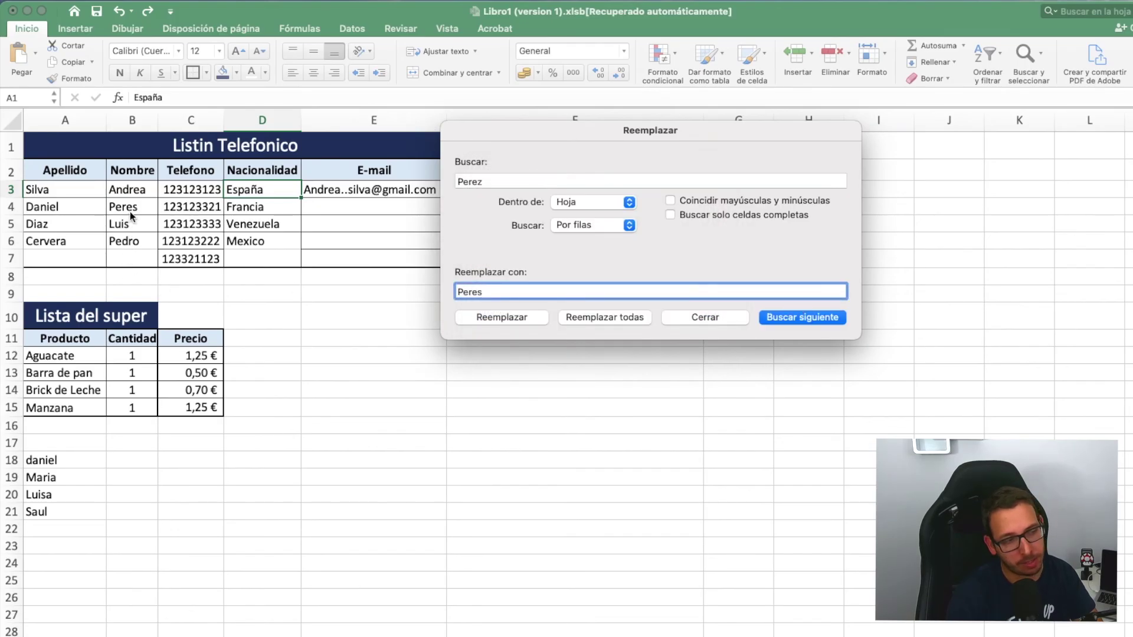
click(728, 323)
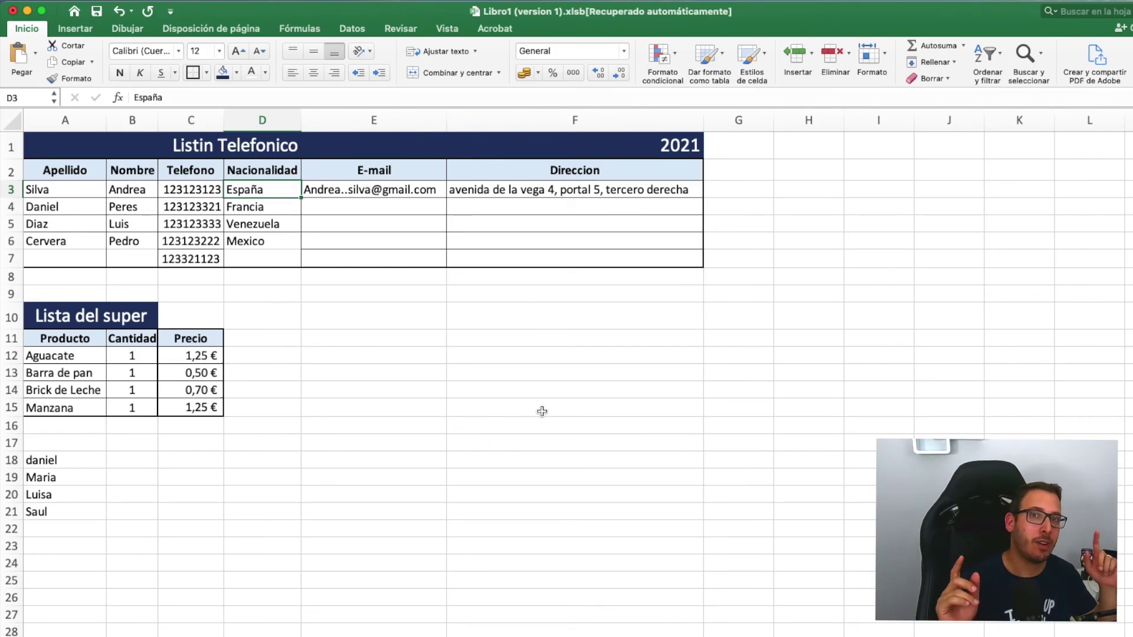
click(378, 426)
- Clear the contents of the four loose names in A18:A21
drag(83, 463, 58, 514)
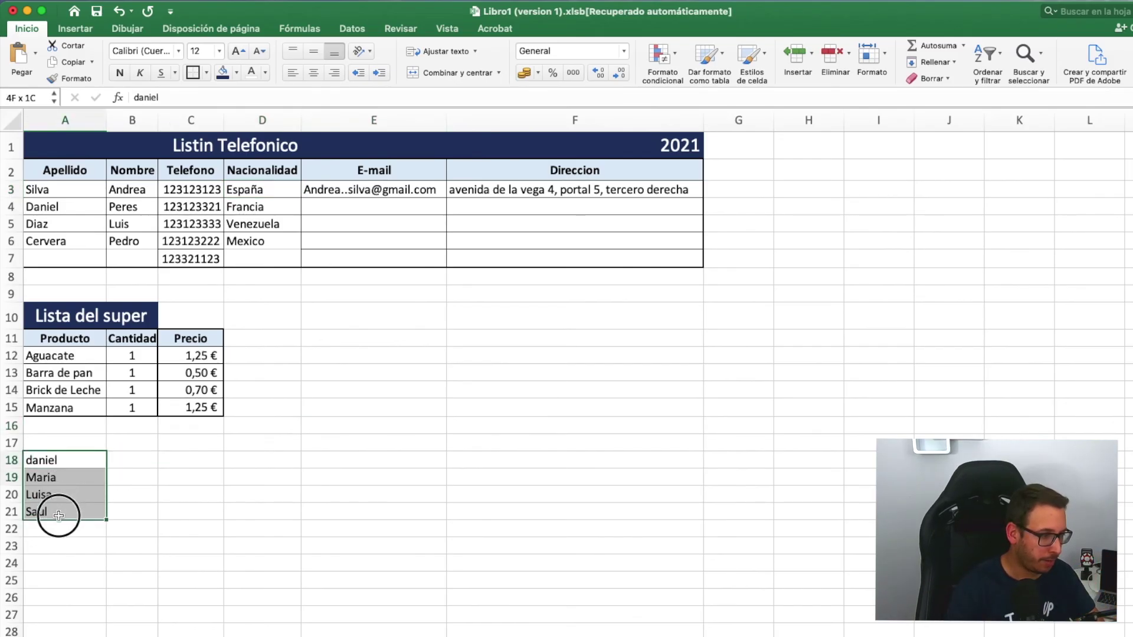
right_click(75, 511)
click(157, 453)
click(164, 517)
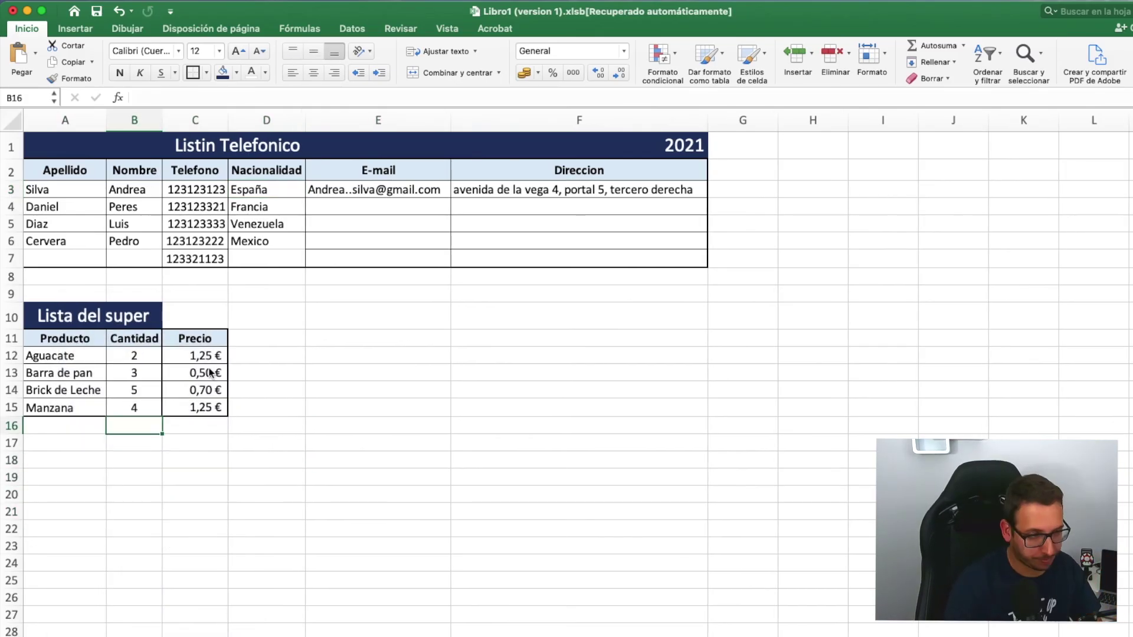
- Check Aguacate's quantity in B12 and price in C12, then select D12 for the total
click(328, 427)
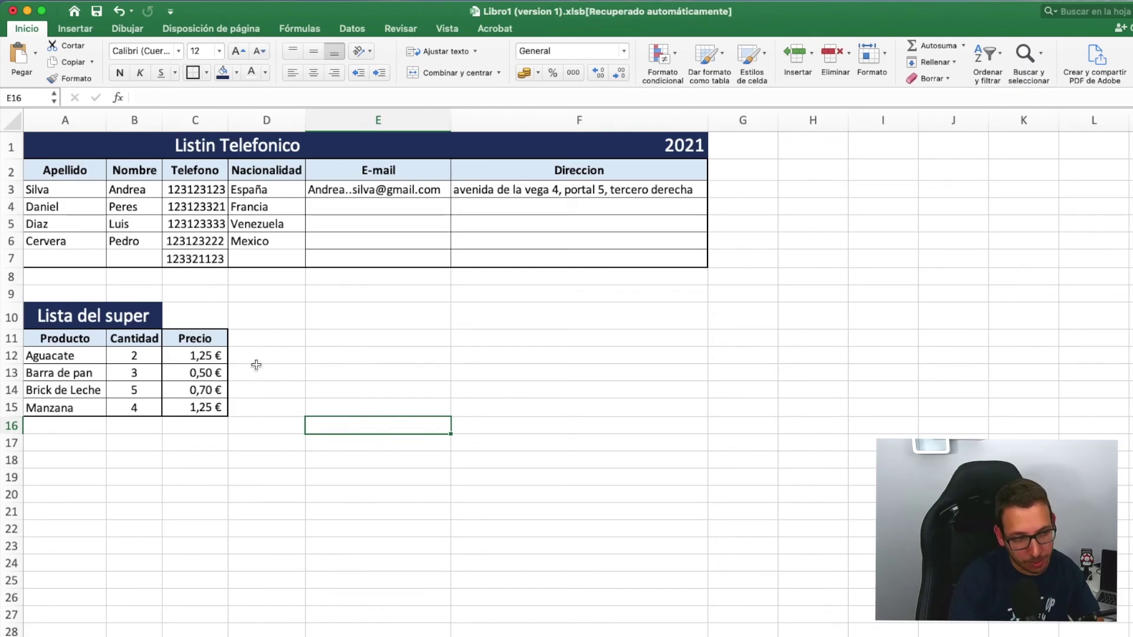
click(213, 356)
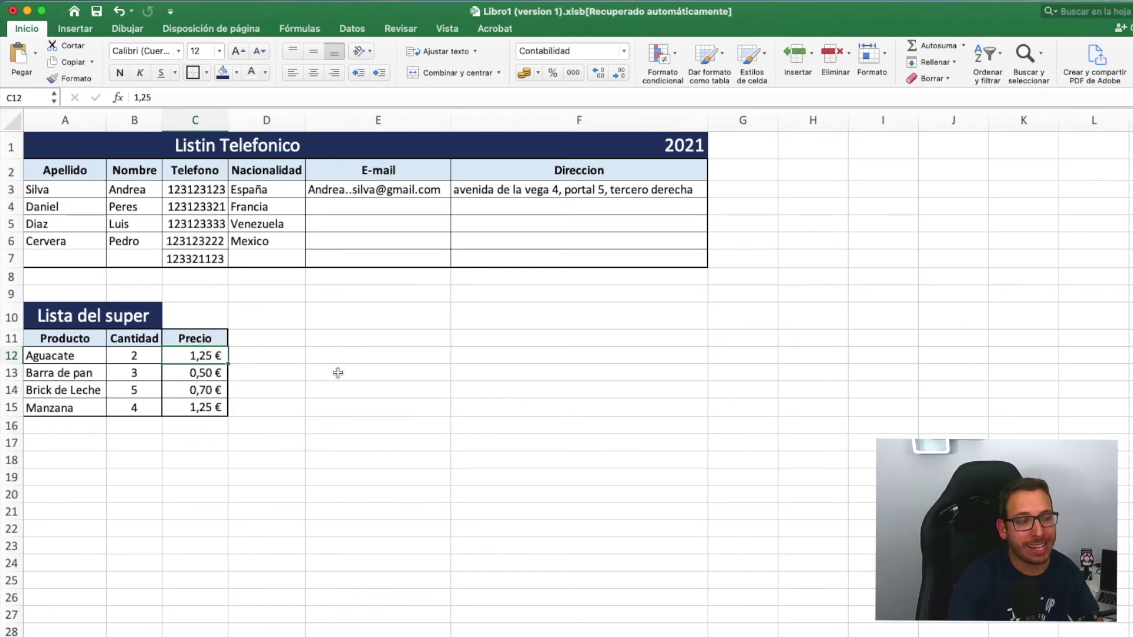
click(270, 356)
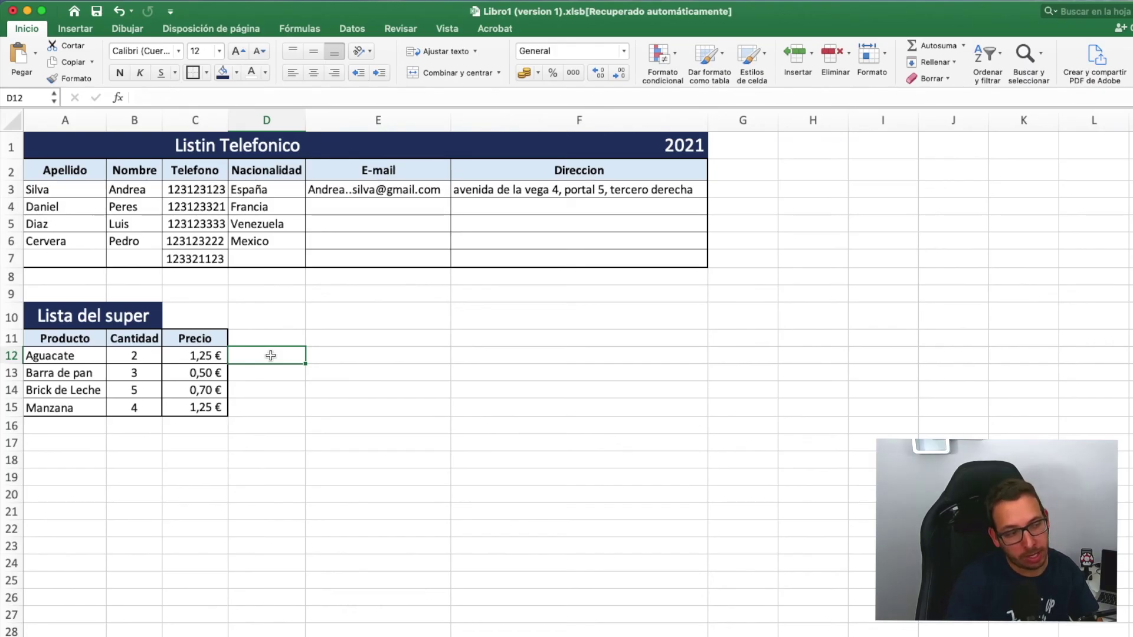
click(151, 359)
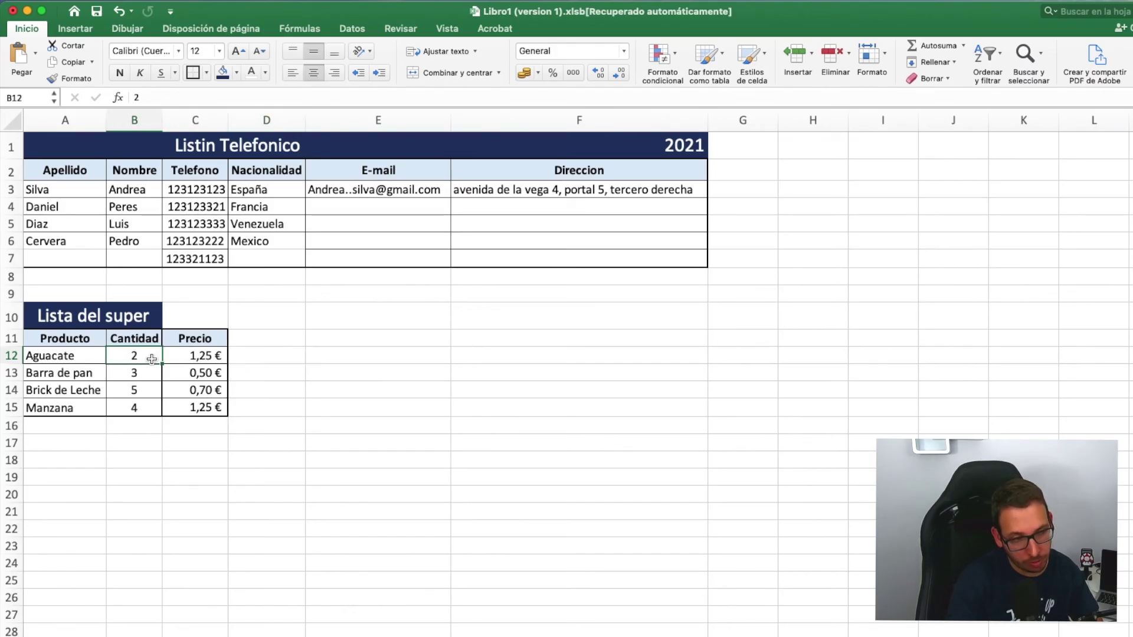
click(201, 356)
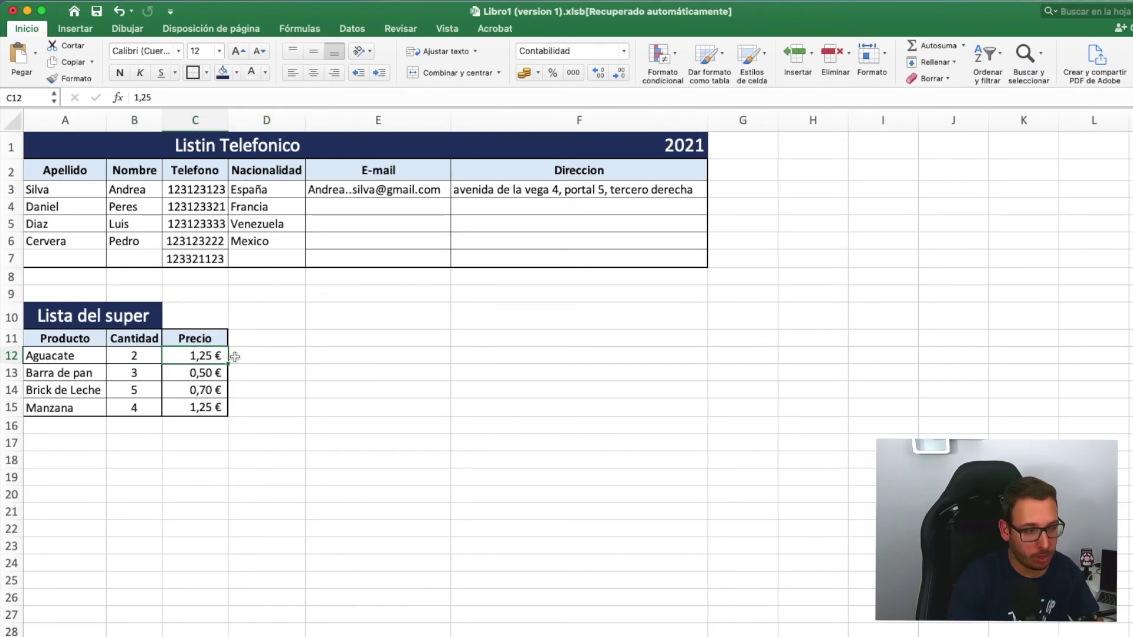
click(277, 355)
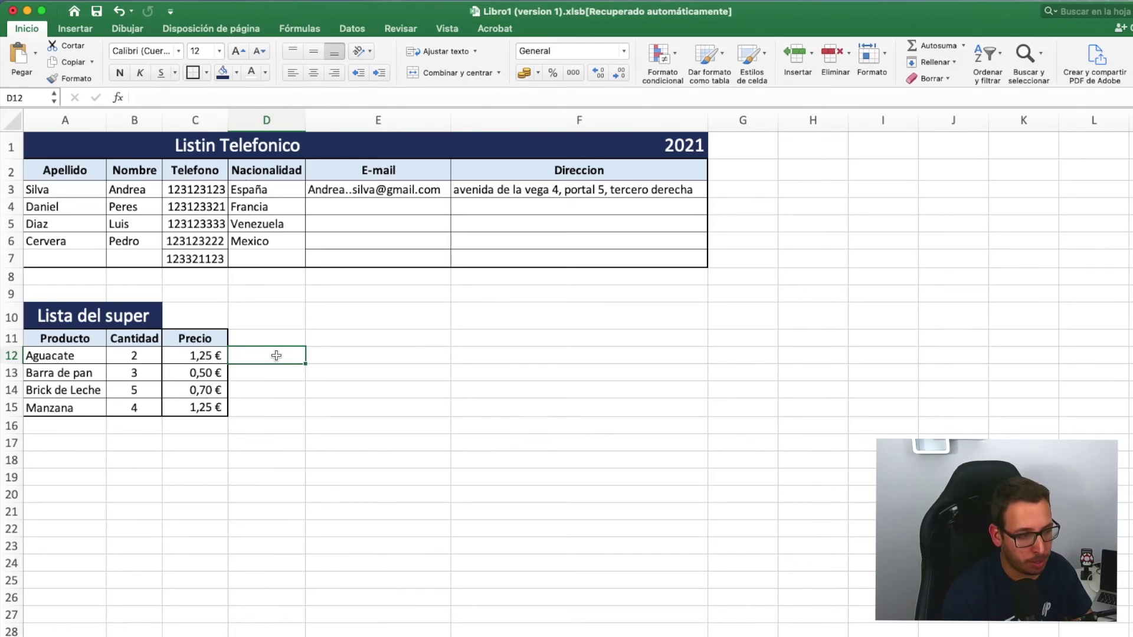
click(413, 358)
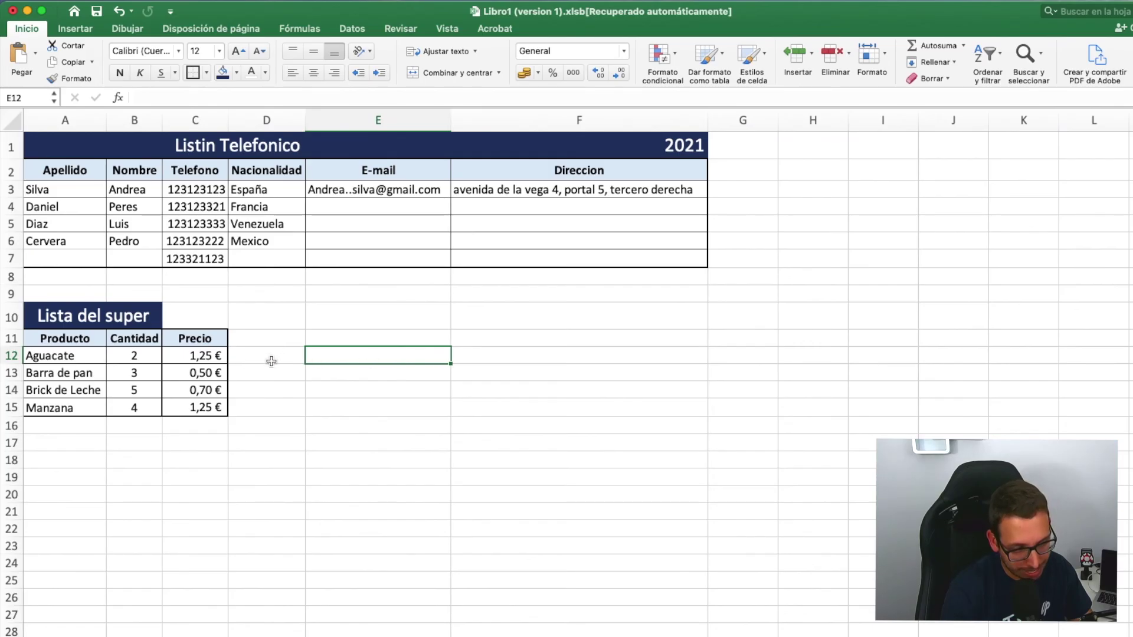
click(261, 356)
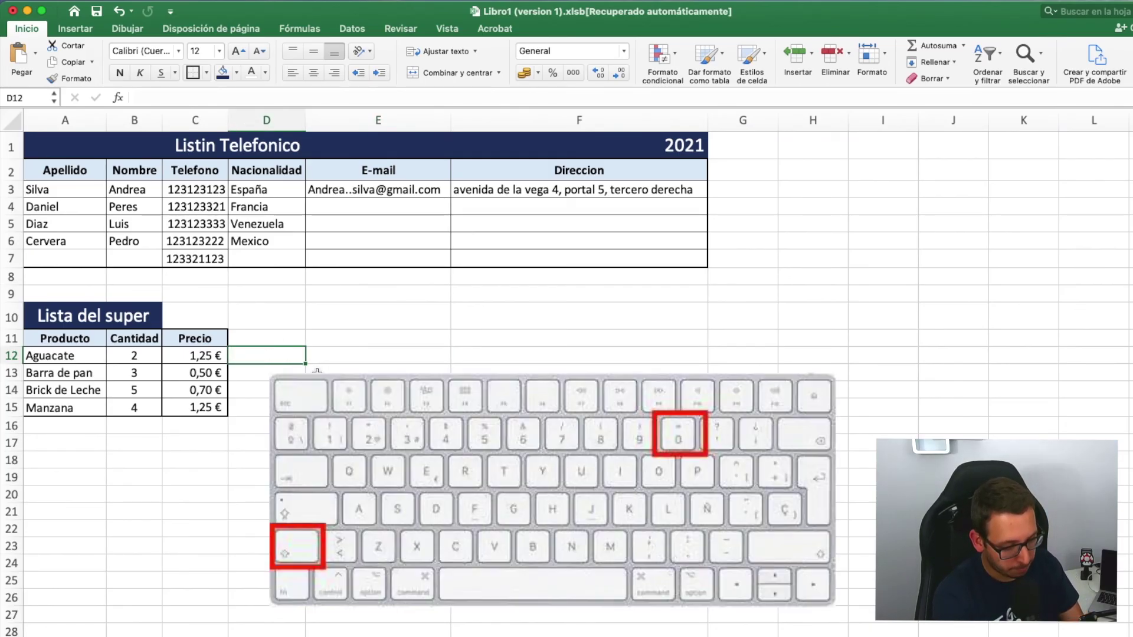
- Enter =B12*C12 in D12 so Aguacate's total shows 2,50 €
text(=)
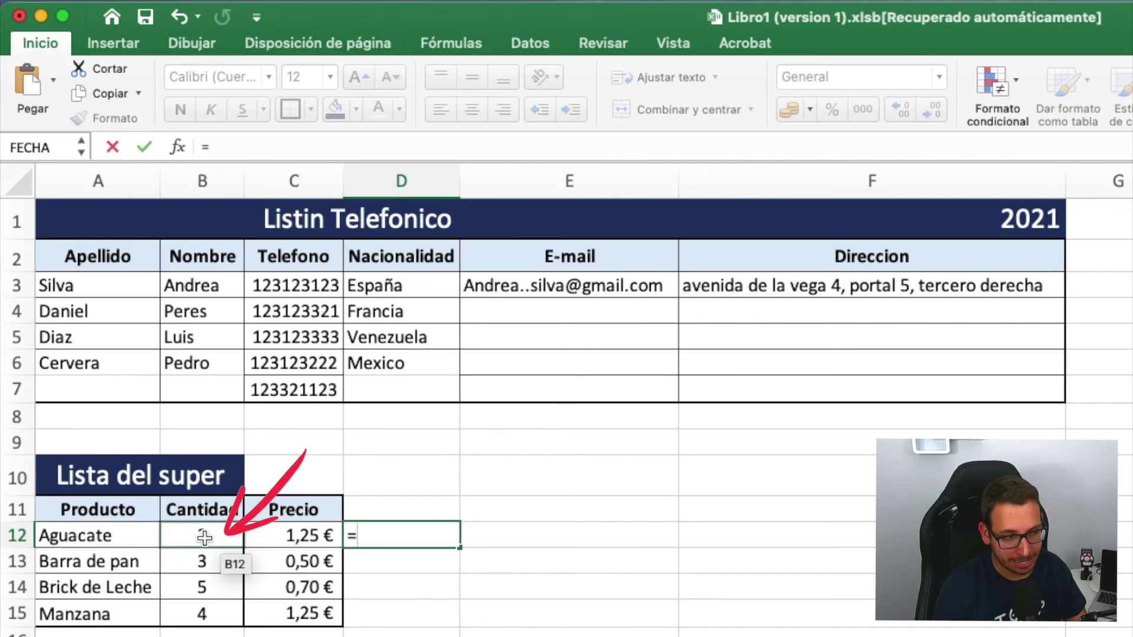
click(216, 537)
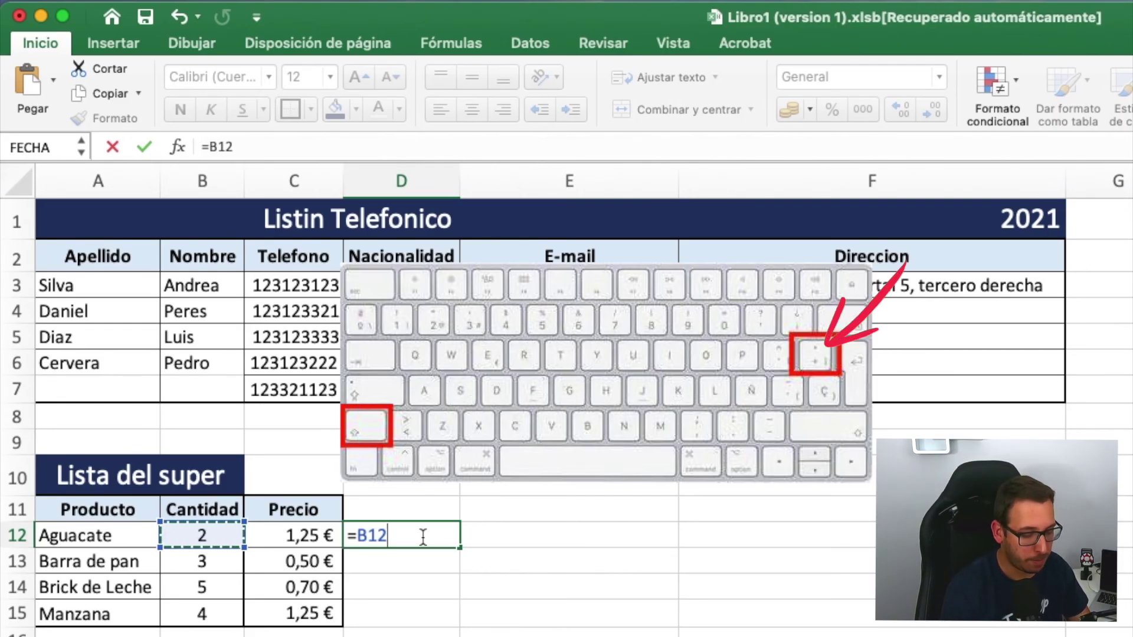
text(*)
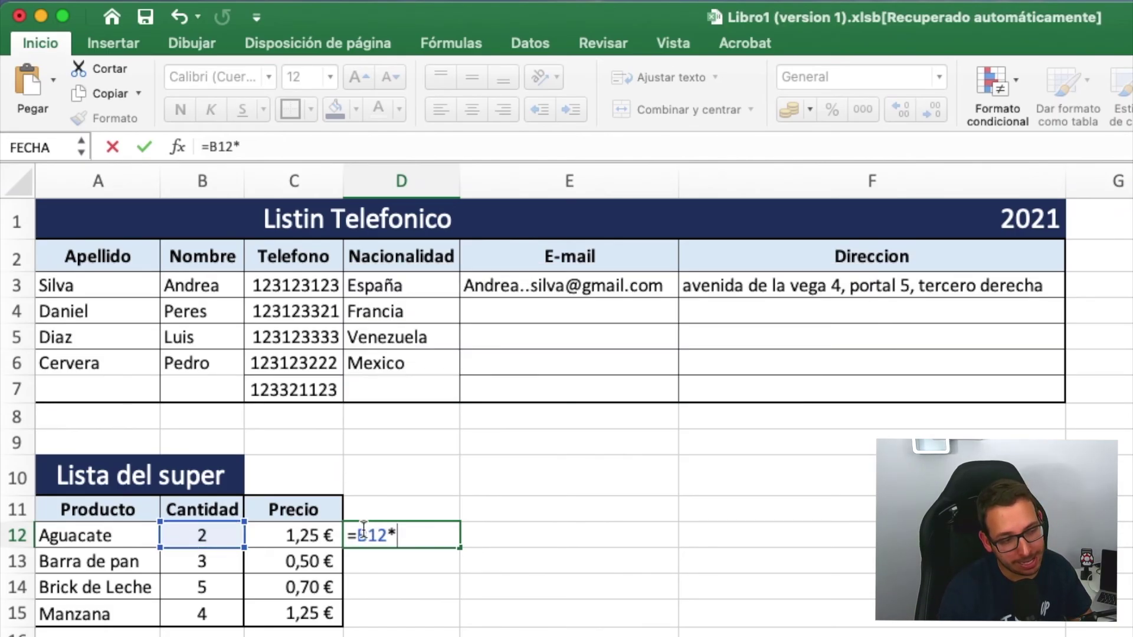
click(272, 533)
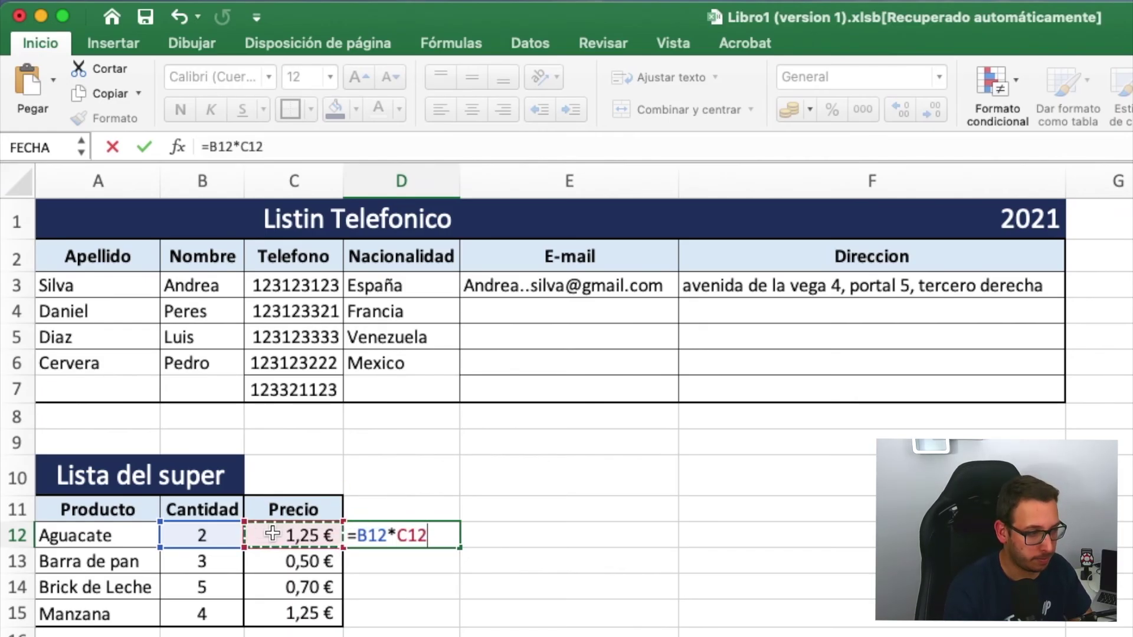
key(Return)
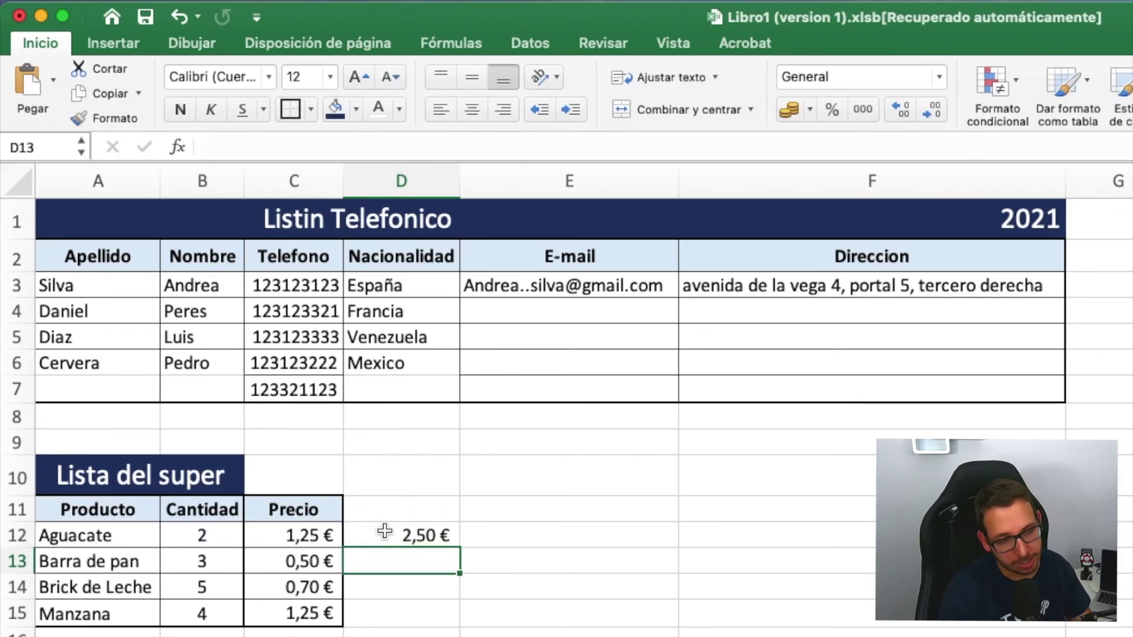
- Inspect D12's result and its =B12*C12 formula against the quantity in B12
click(410, 537)
click(215, 537)
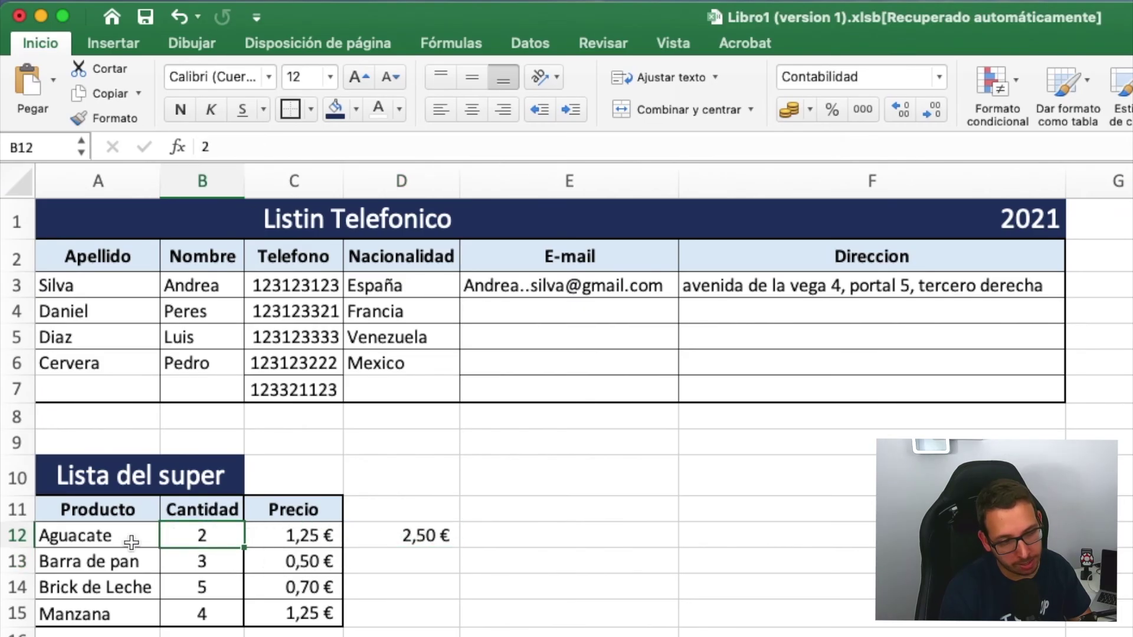
click(431, 532)
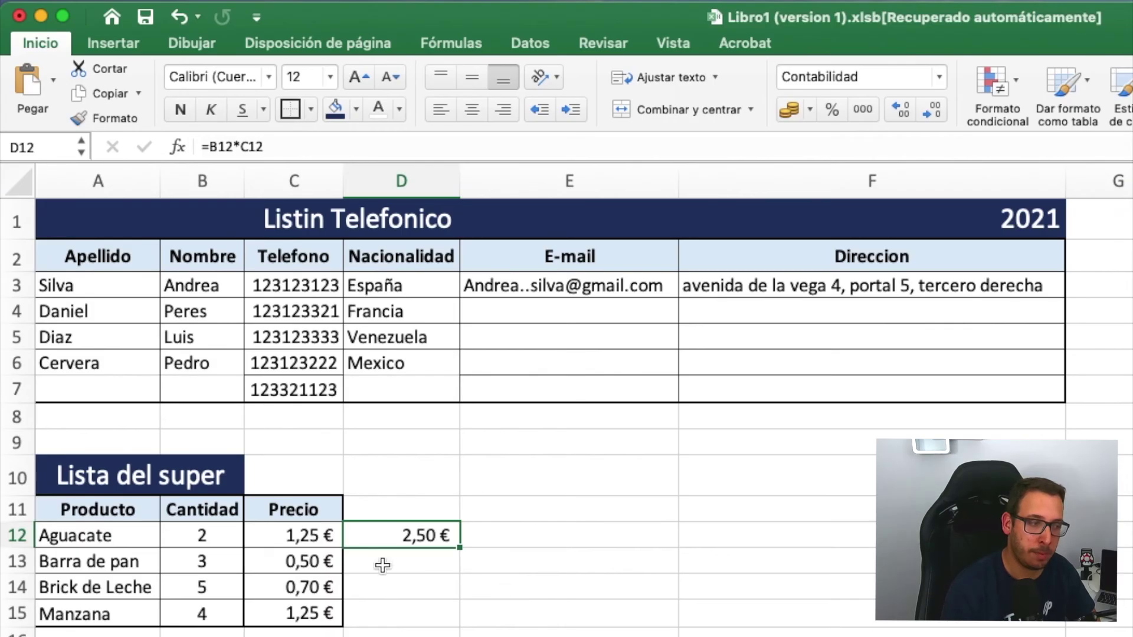
- Change Aguacate's quantity in B12 to 3, then to 1, so D12 shows 1,25 €
click(216, 534)
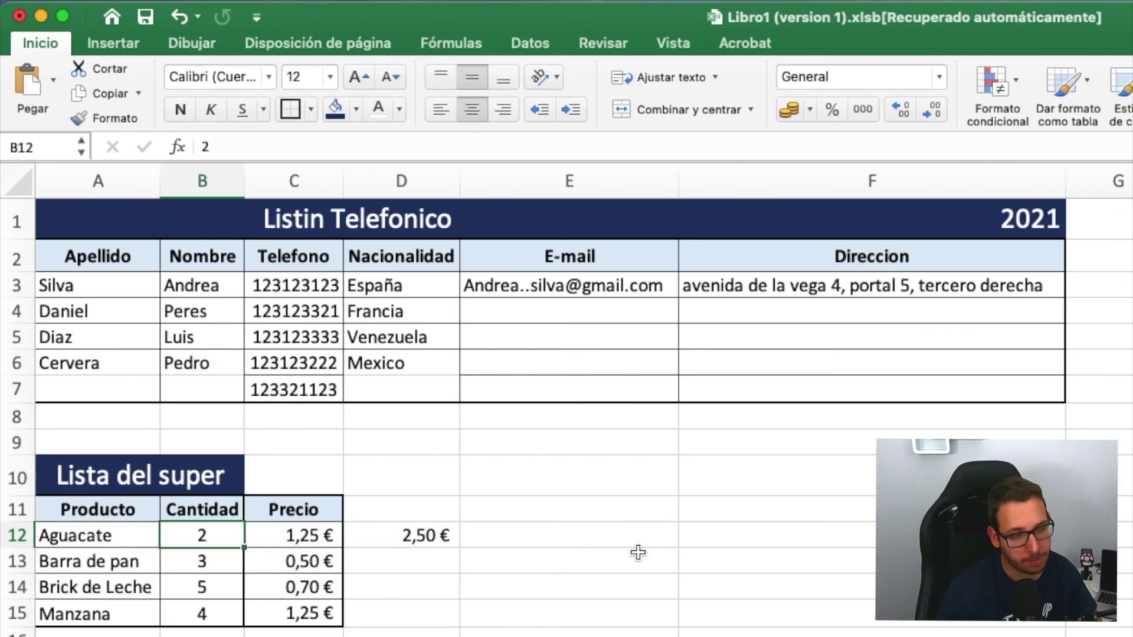
text(3)
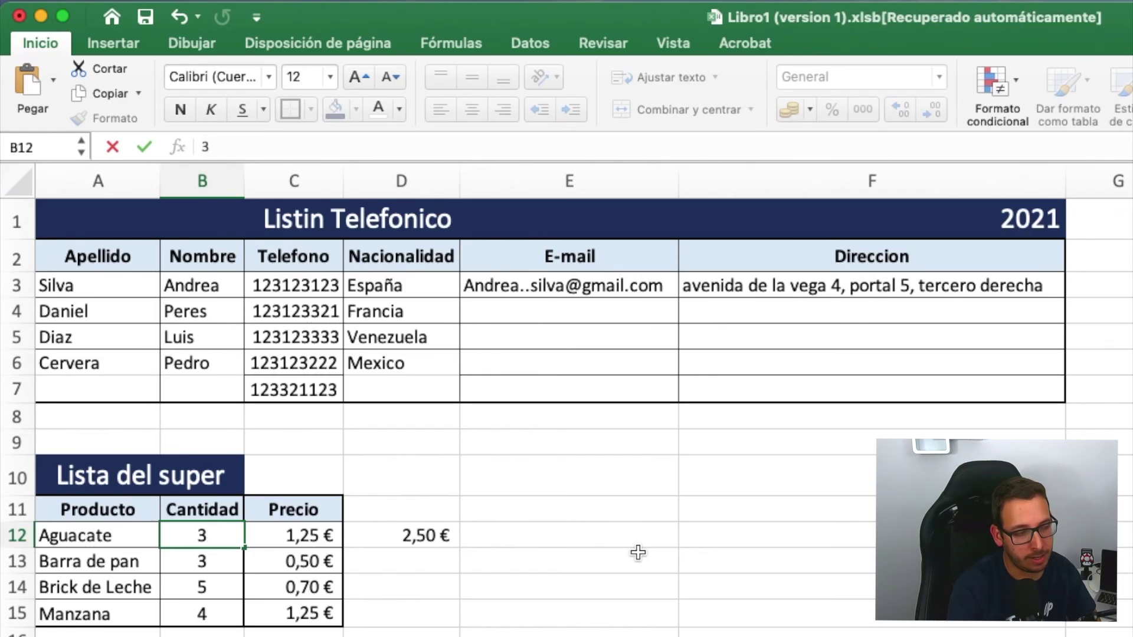
key(Return)
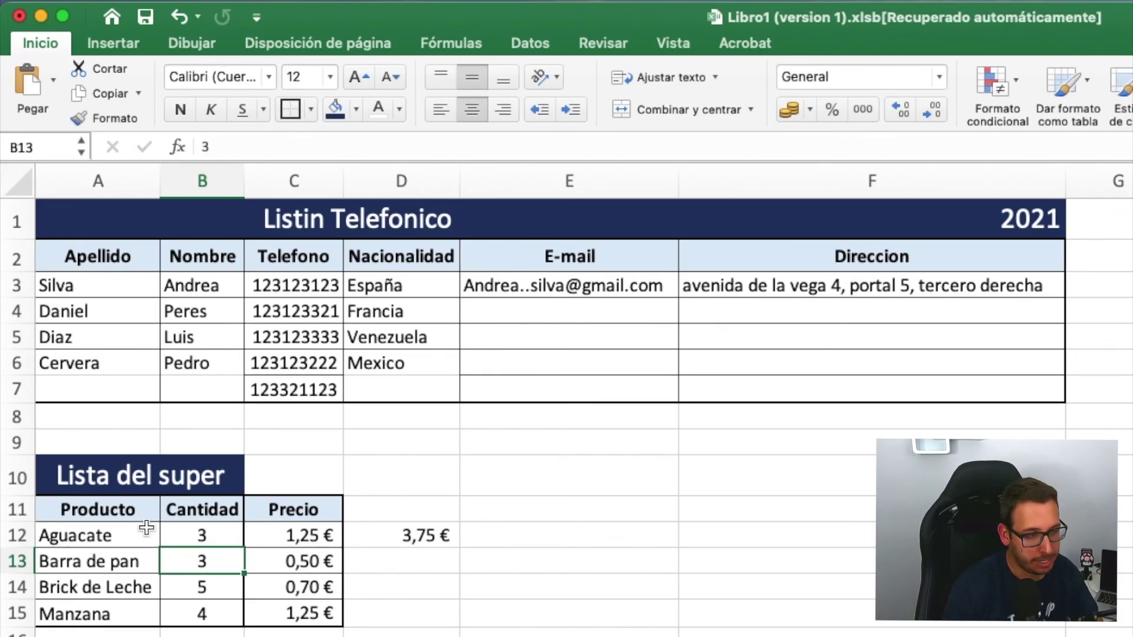
click(207, 534)
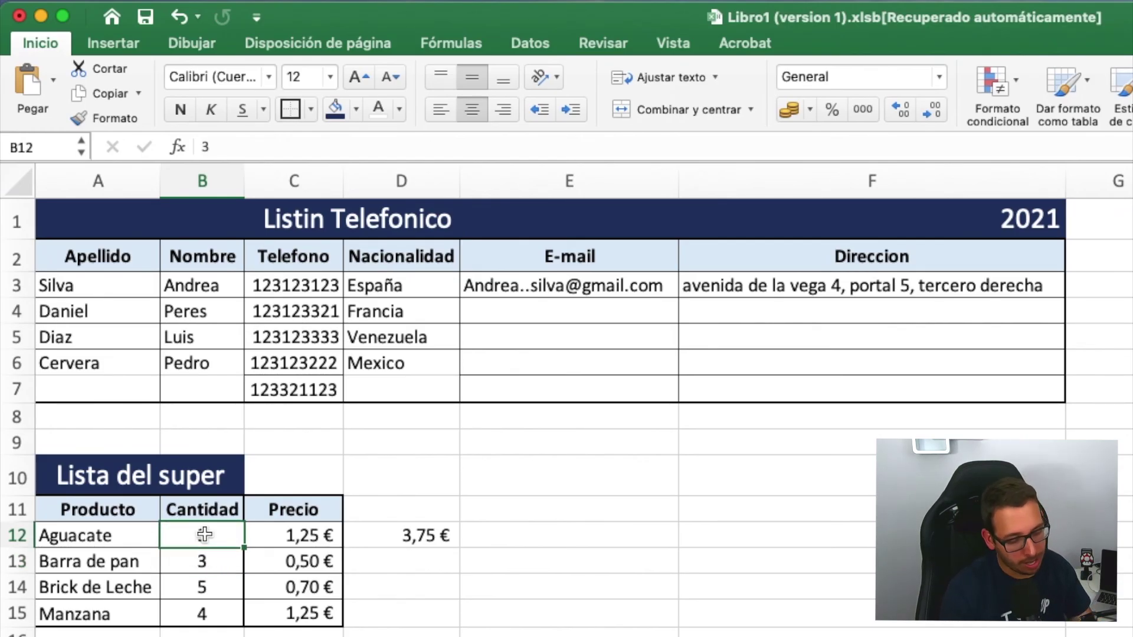
text(1)
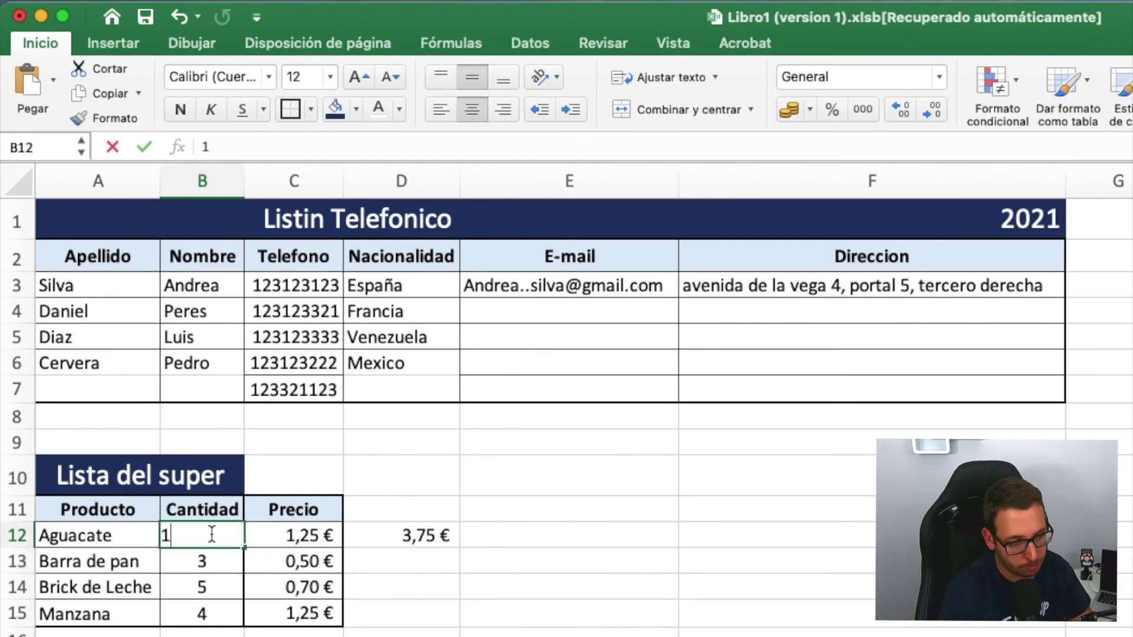
key(Return)
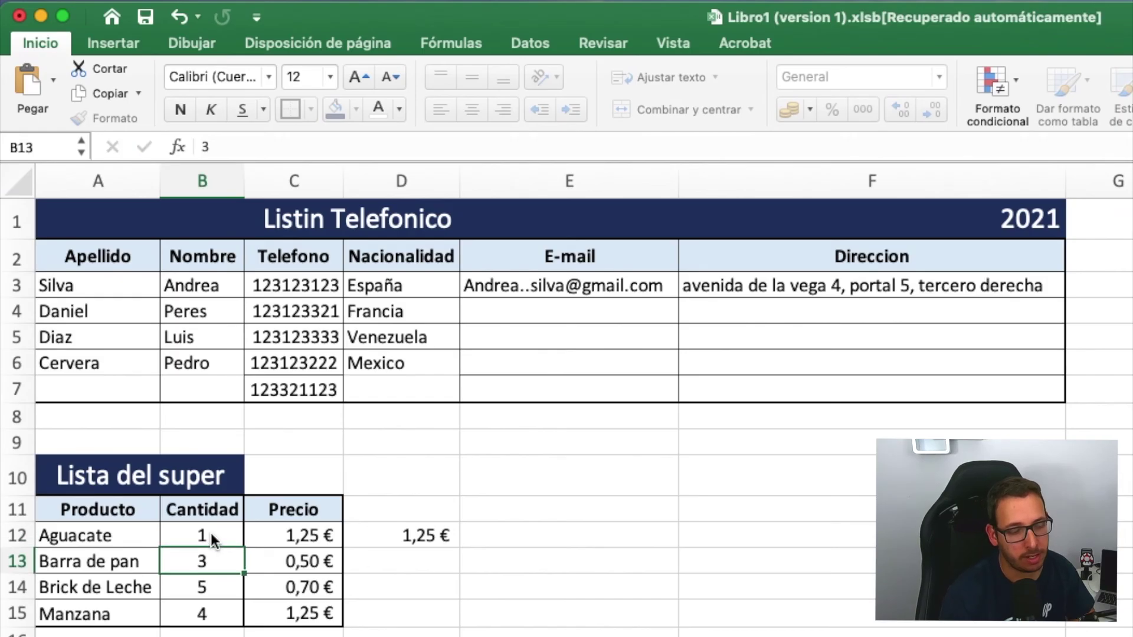
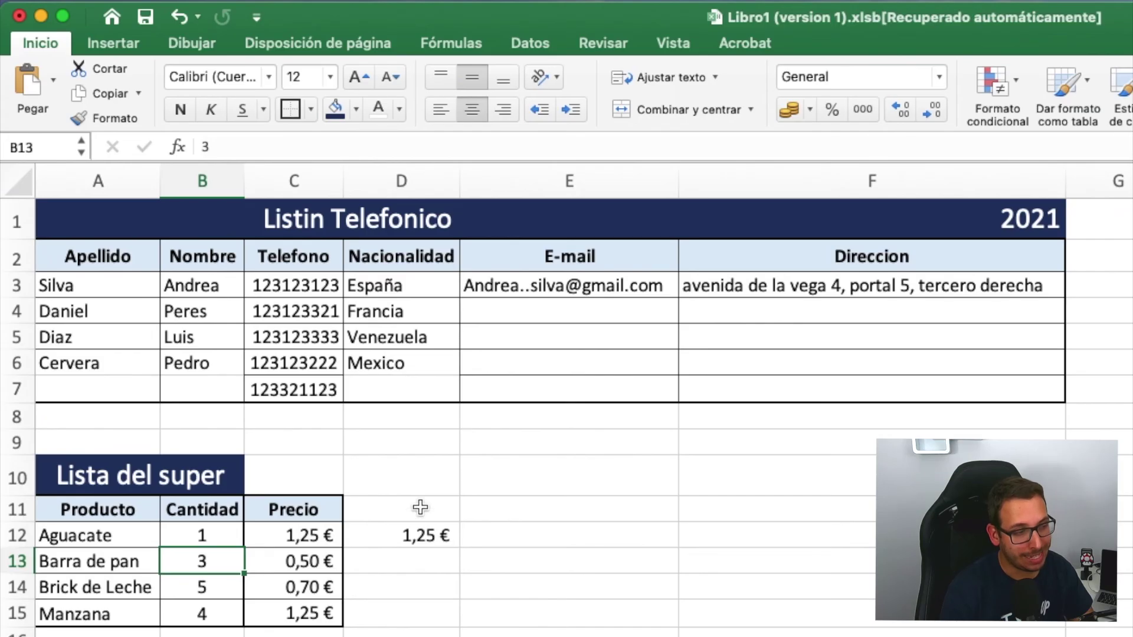
- Check the Aguacate formula, then enter quantity times price in D13 for Barra de pan
click(414, 535)
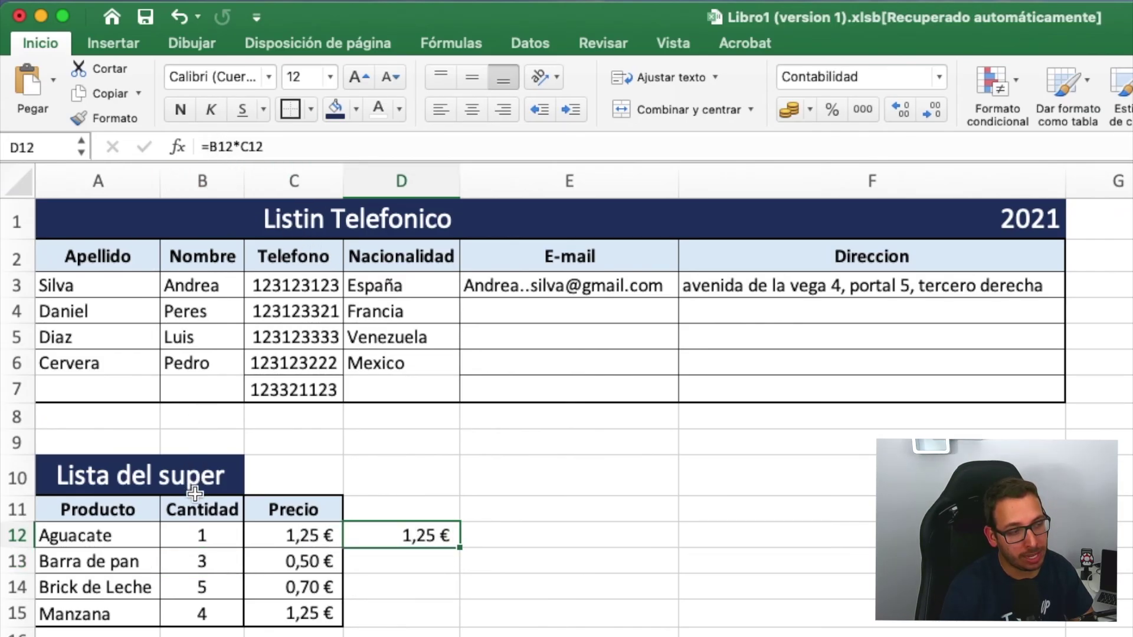
click(201, 540)
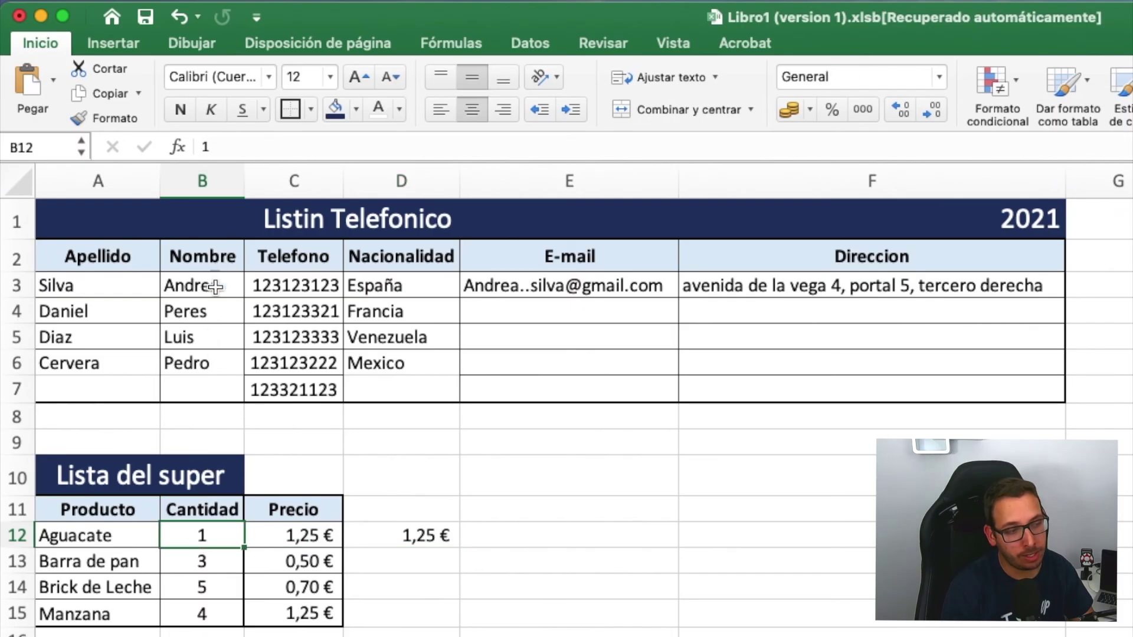
click(290, 536)
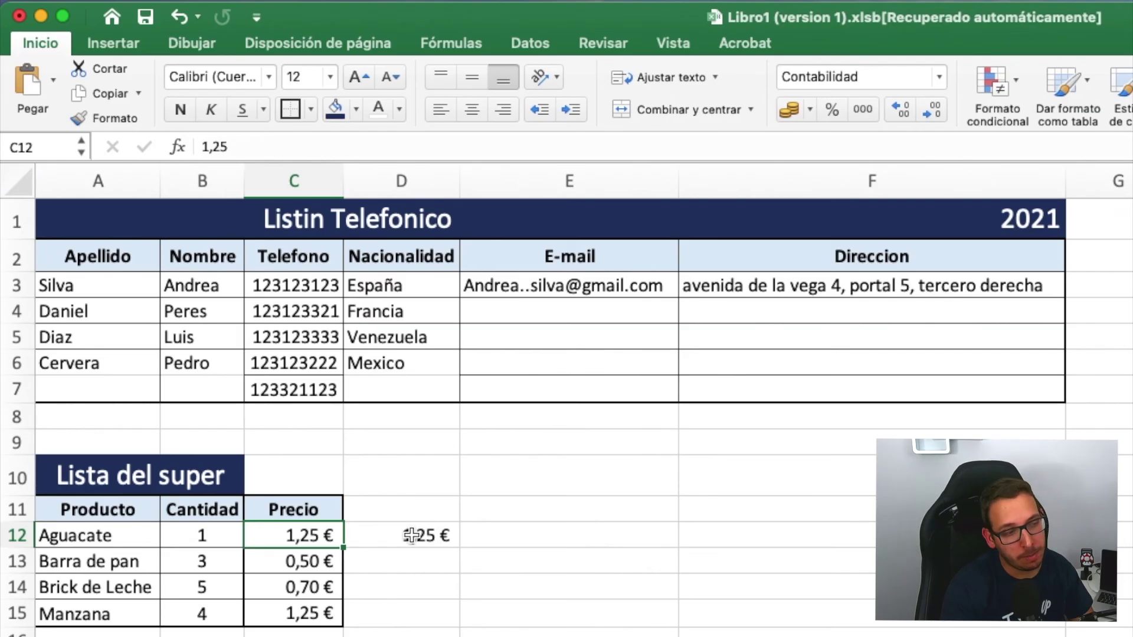
click(408, 557)
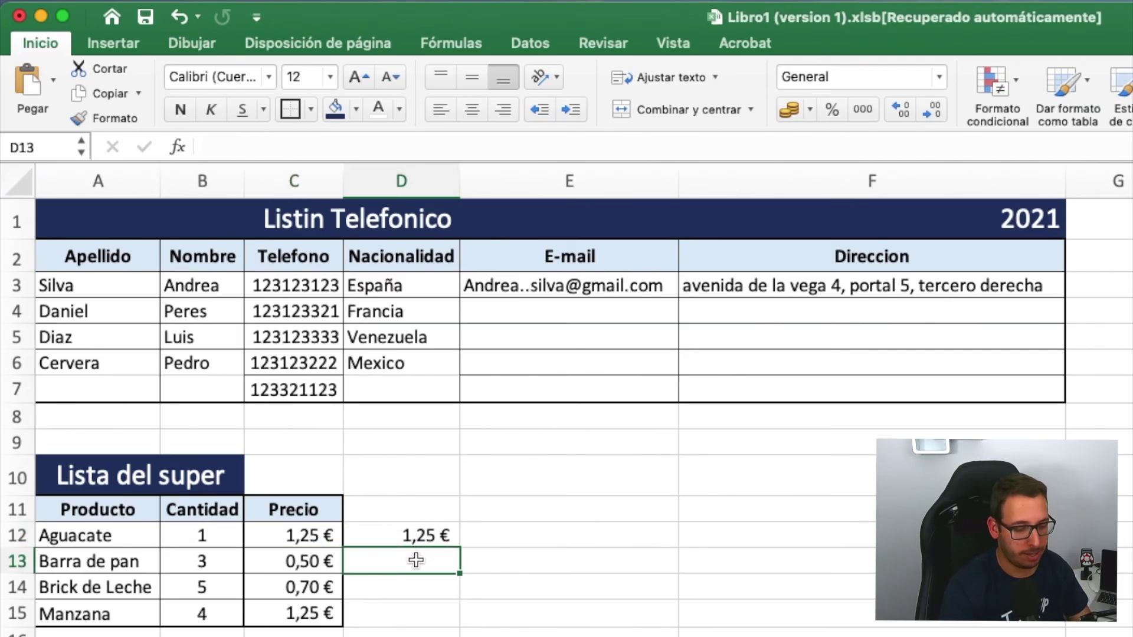
text(=)
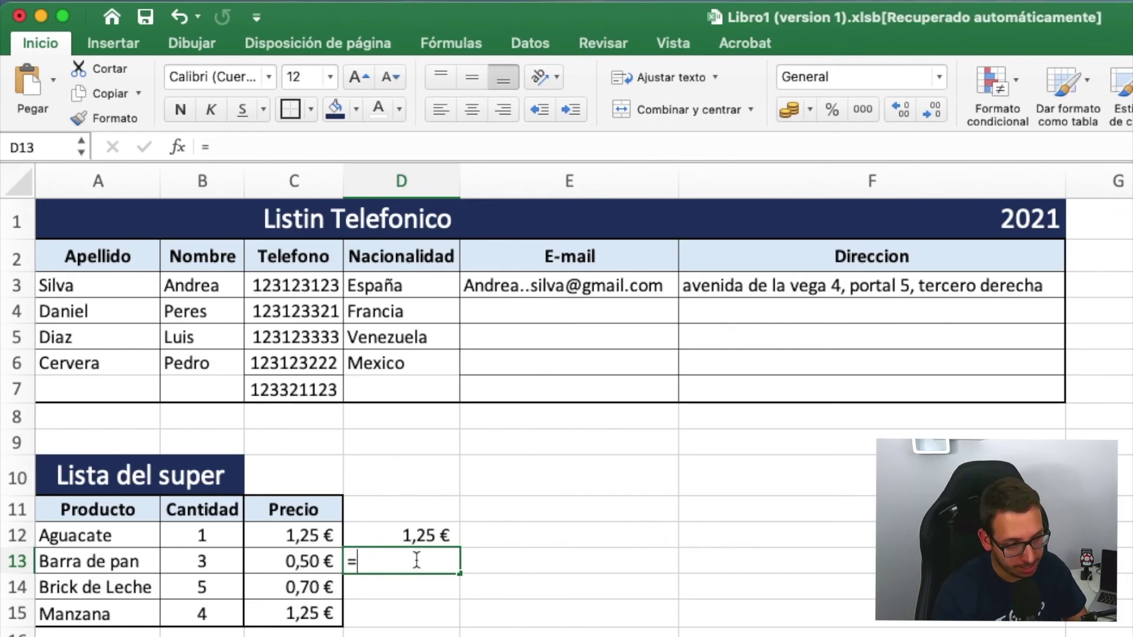
click(207, 562)
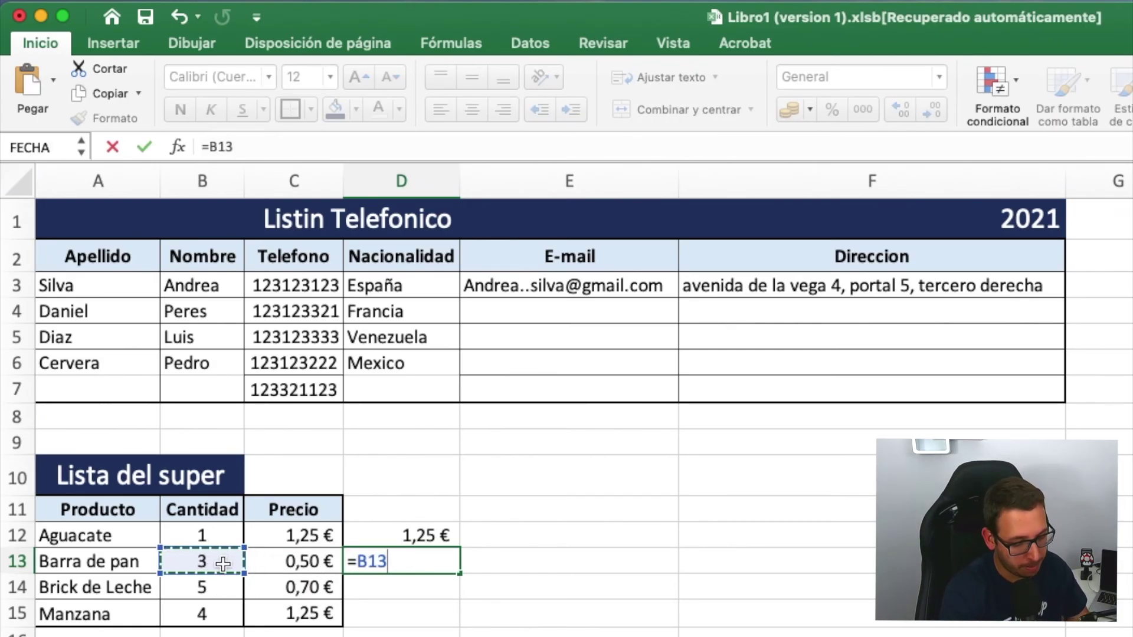
text(*)
click(255, 561)
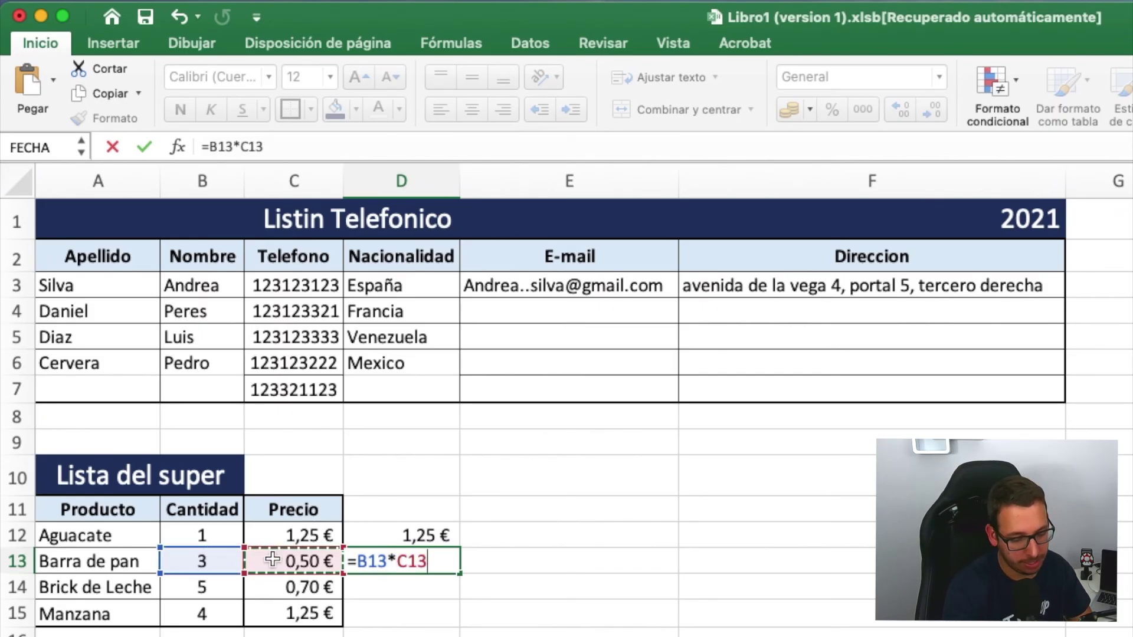
key(Return)
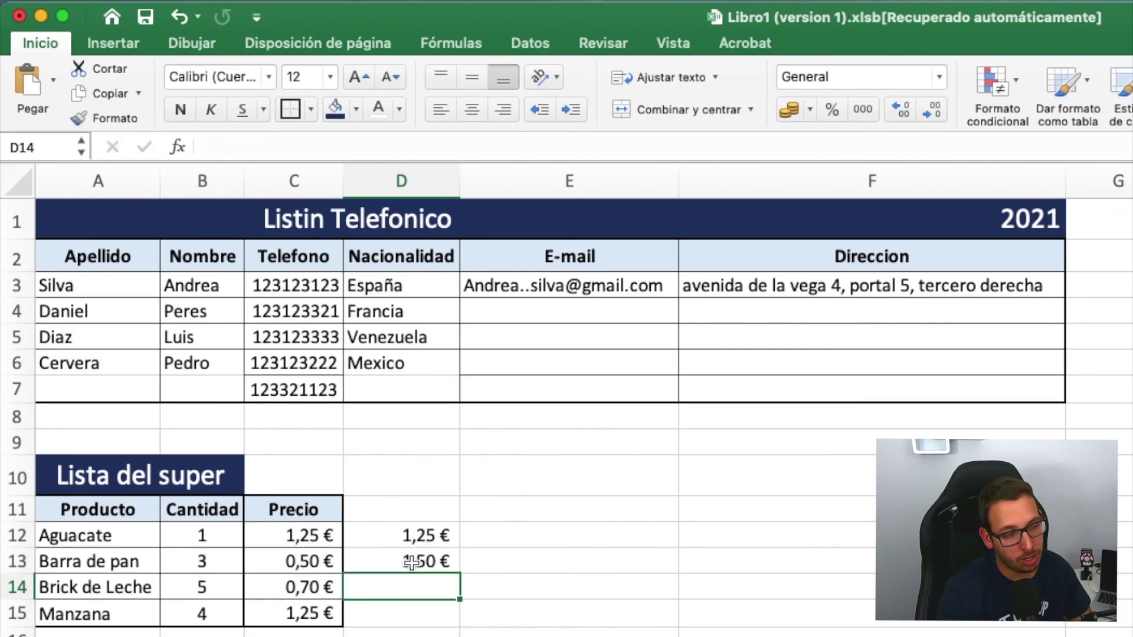
- Confirm D13 shows 1,50 € and enter the Brick de Leche quantity-times-price total in D14
click(194, 561)
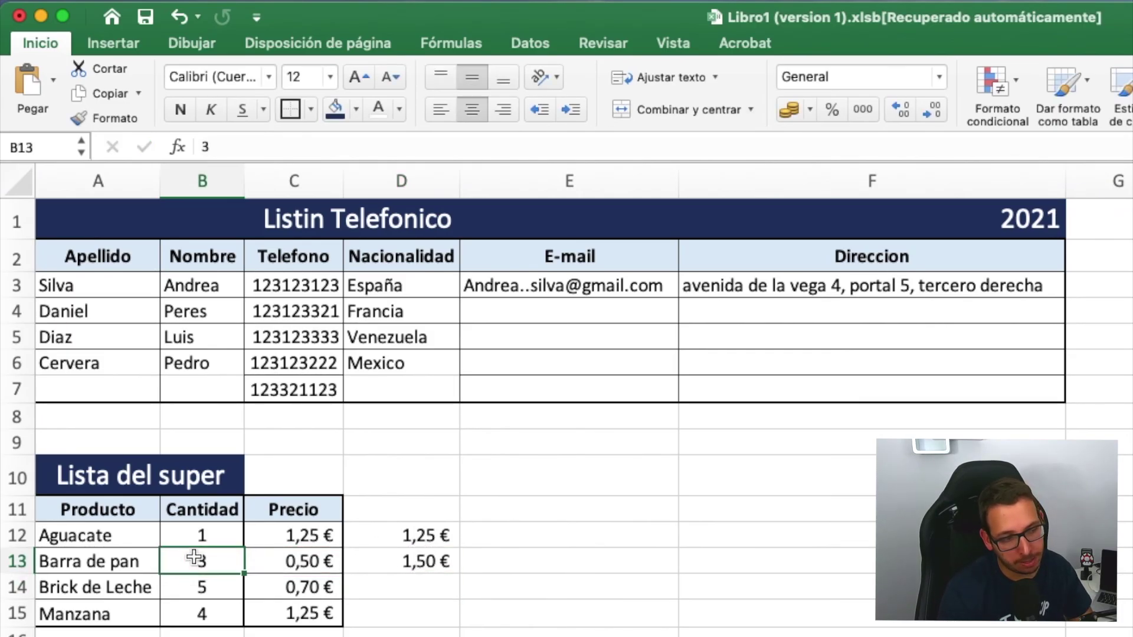
click(276, 560)
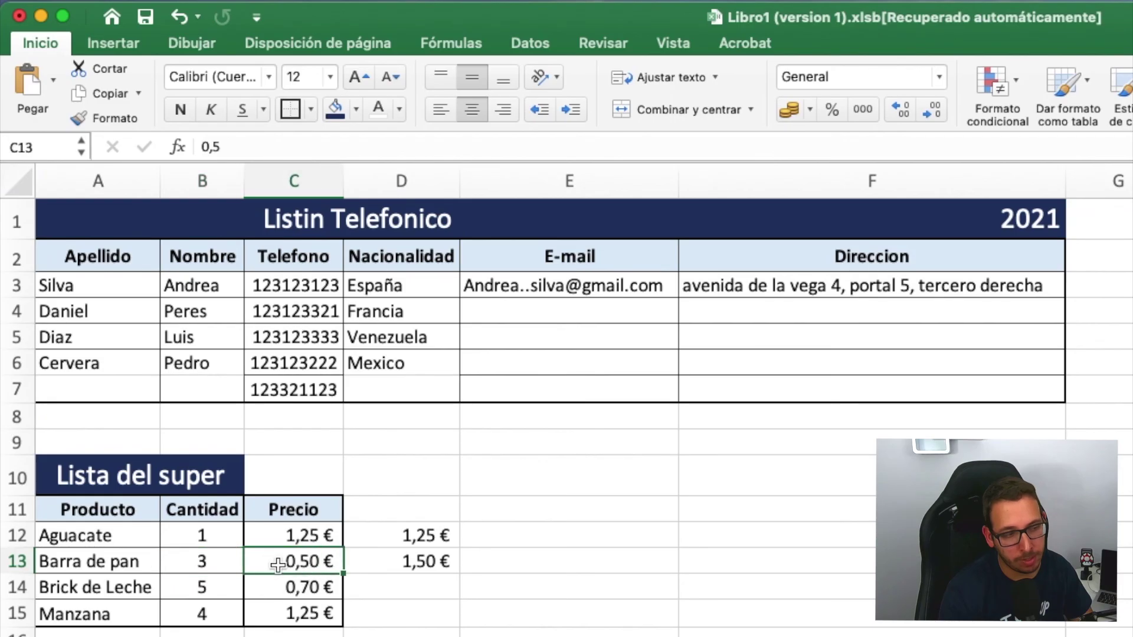
click(440, 562)
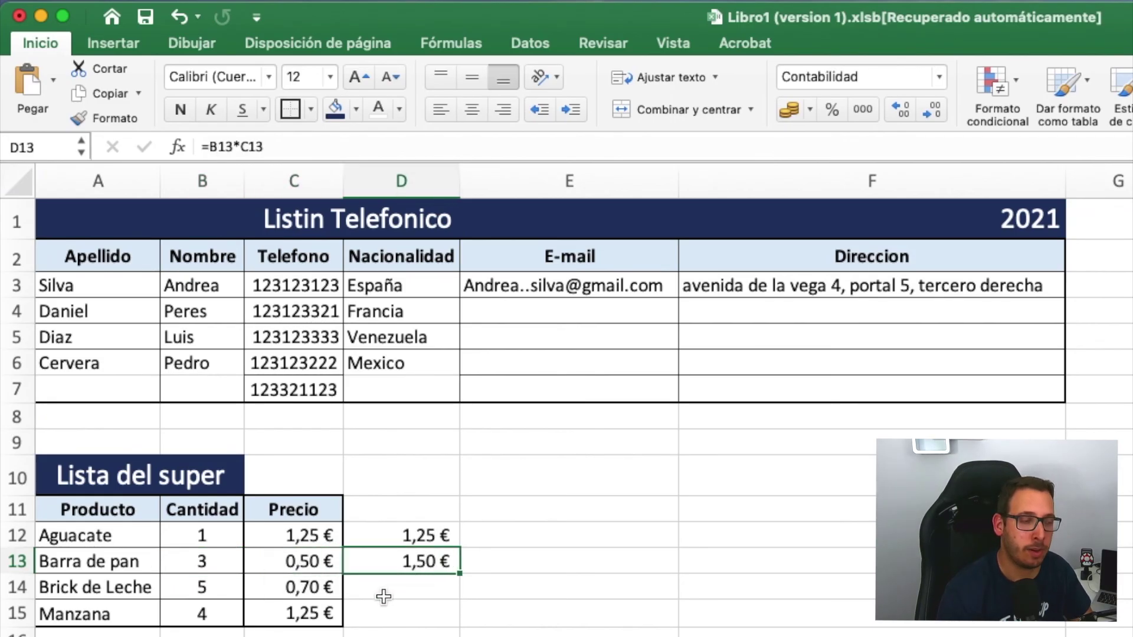
click(424, 591)
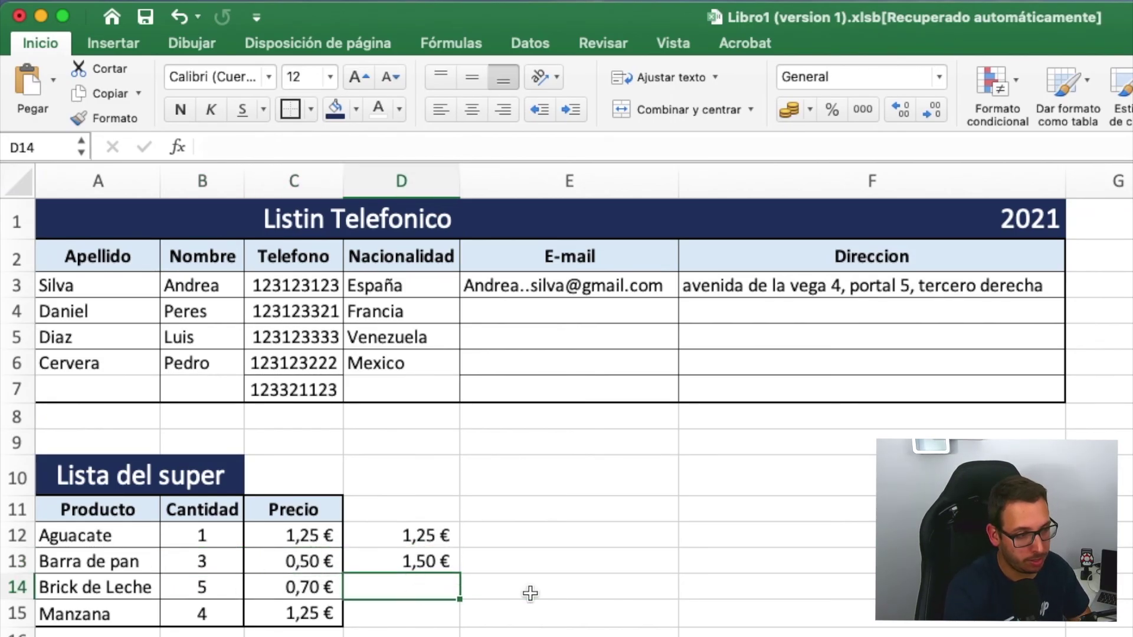
text(=)
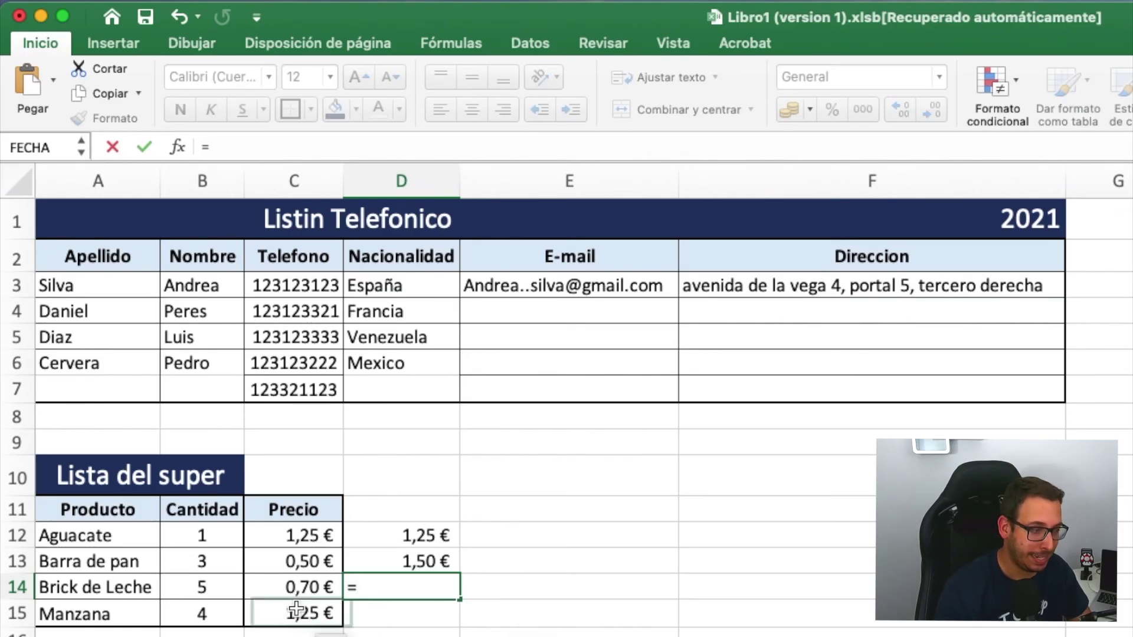
click(219, 592)
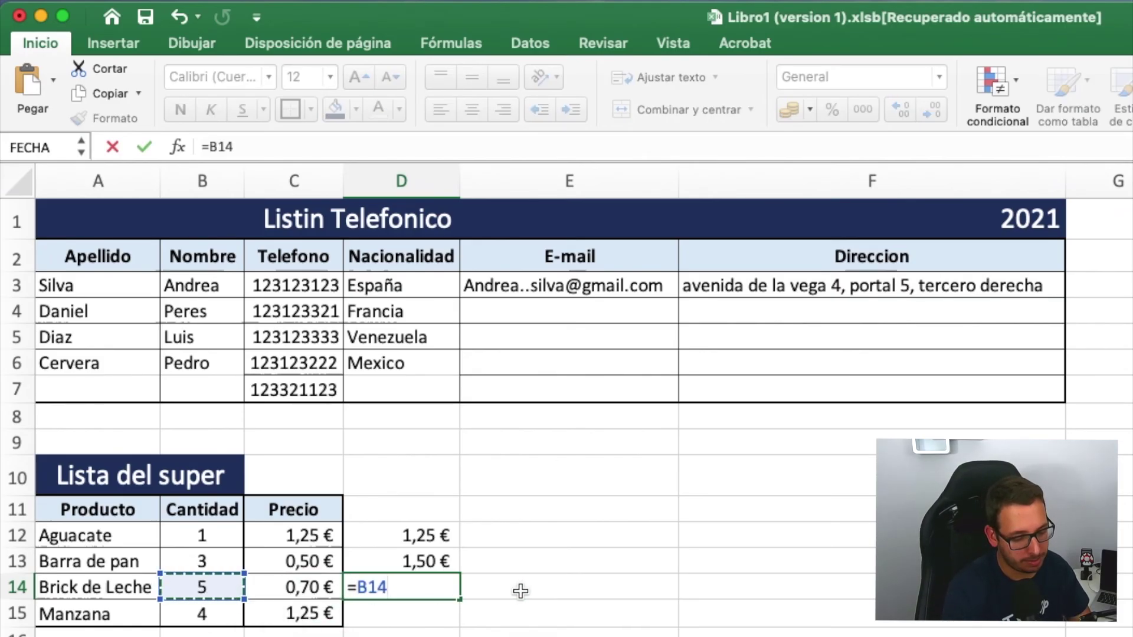
text(*)
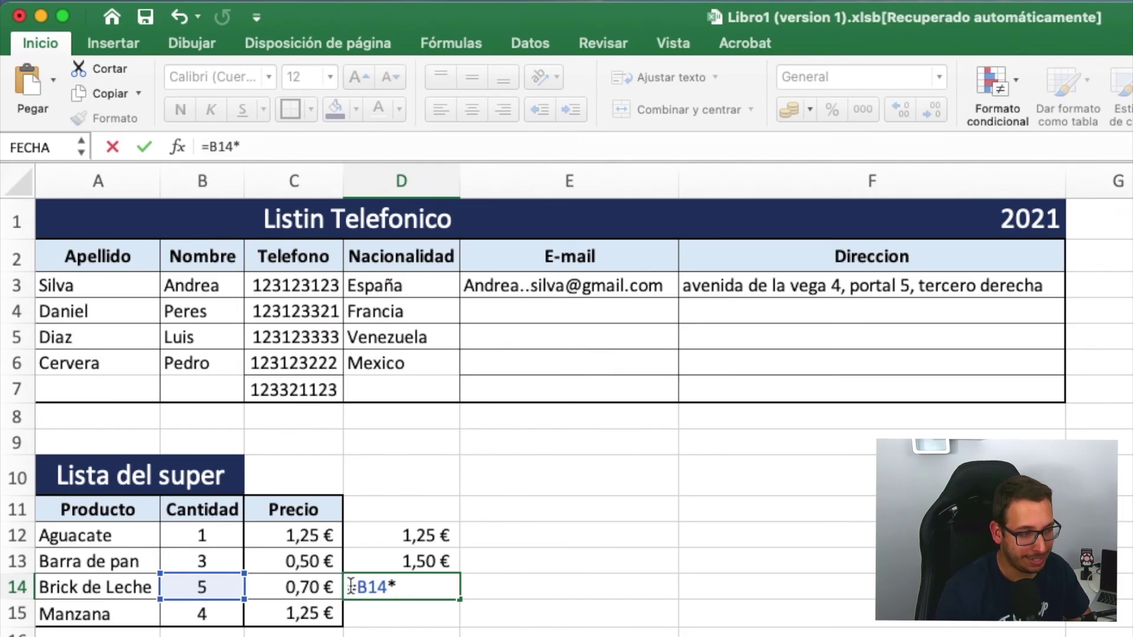
click(306, 589)
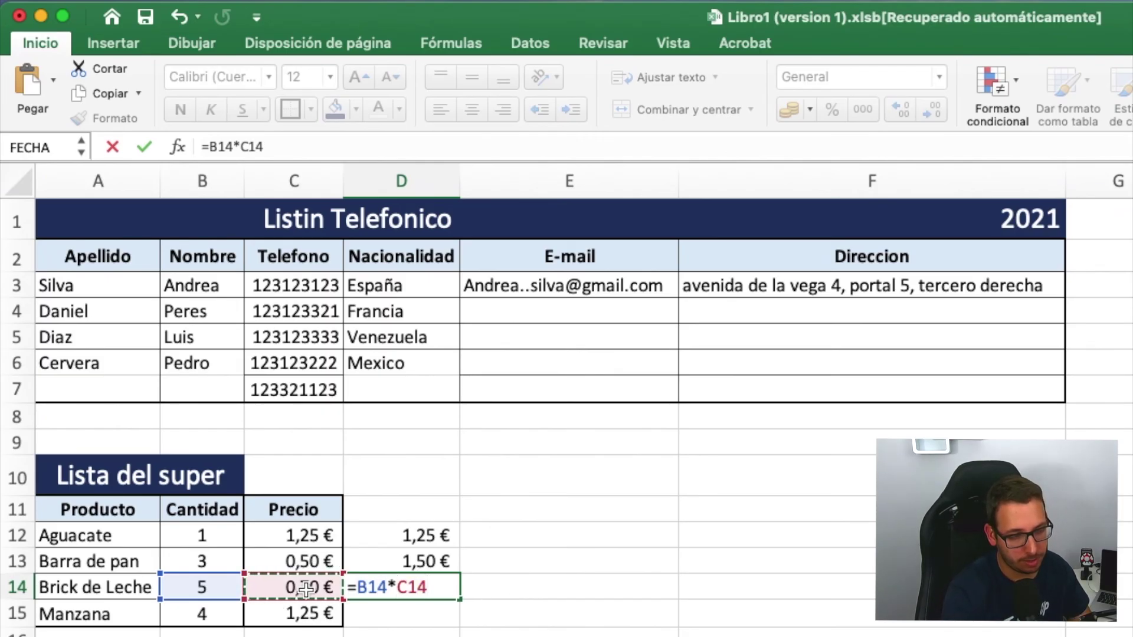
key(Return)
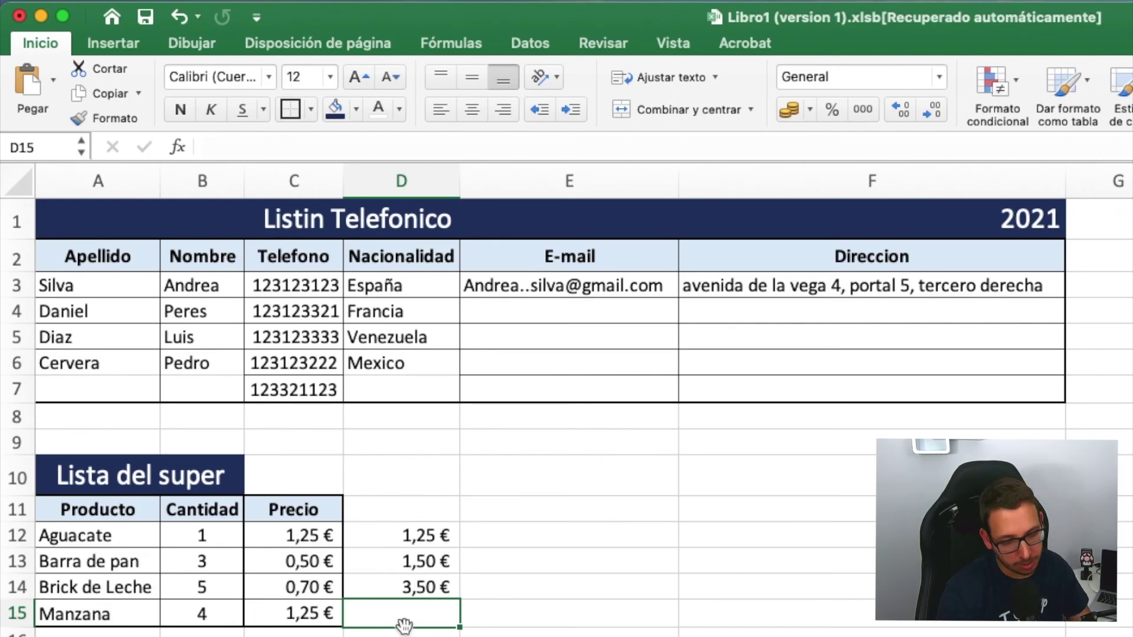
- Enter the Manzana quantity-times-price total in D15, giving 5,00 €
text(=)
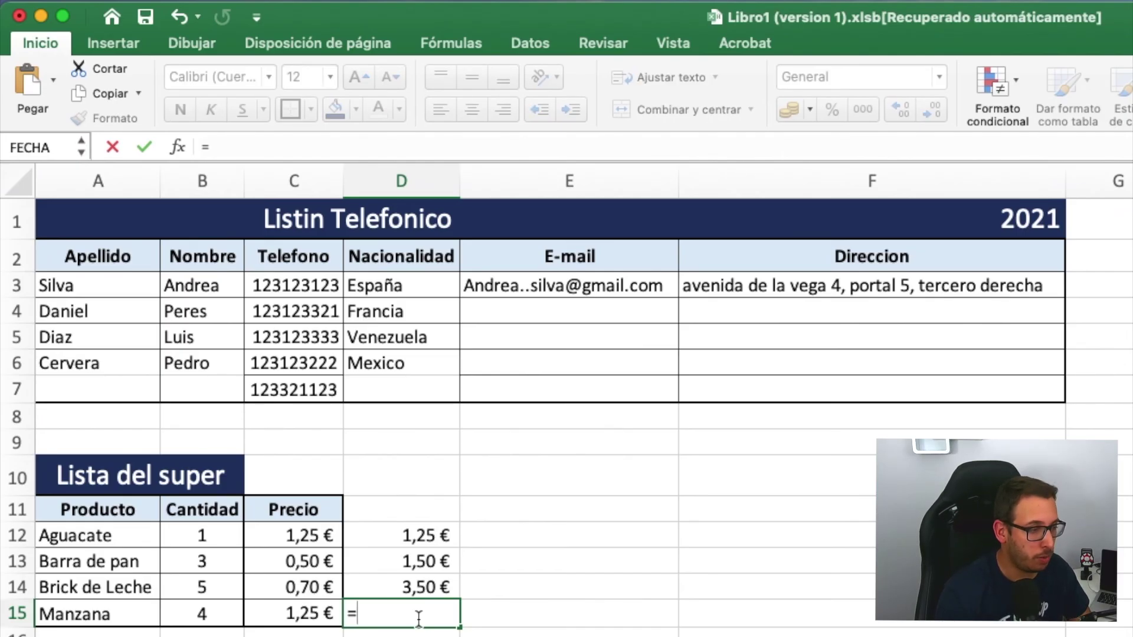
click(221, 615)
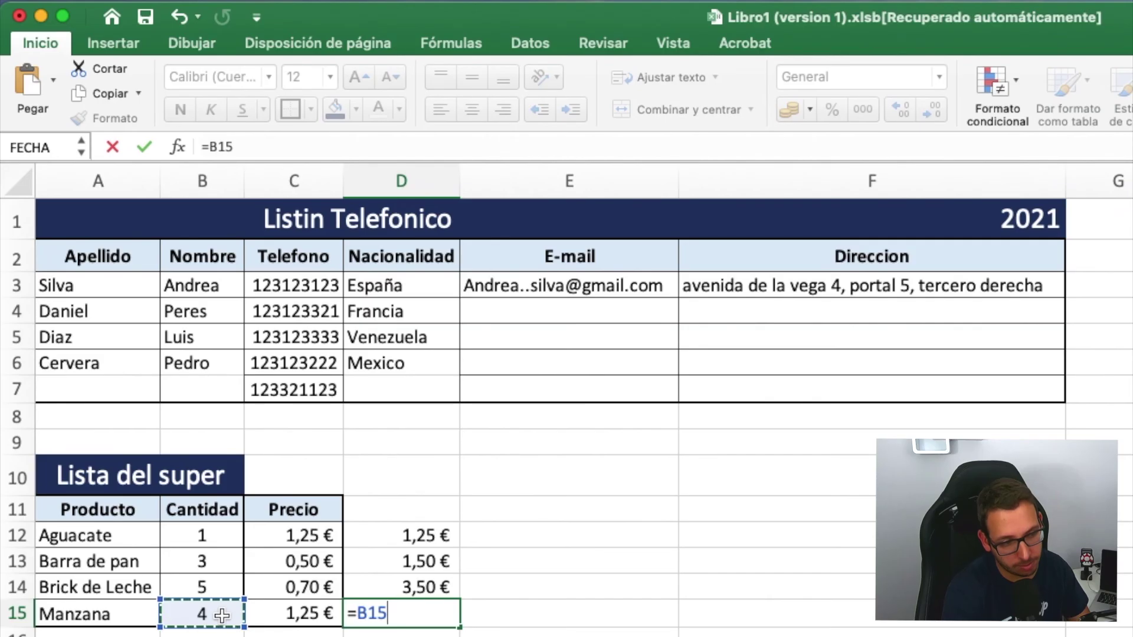
text(*)
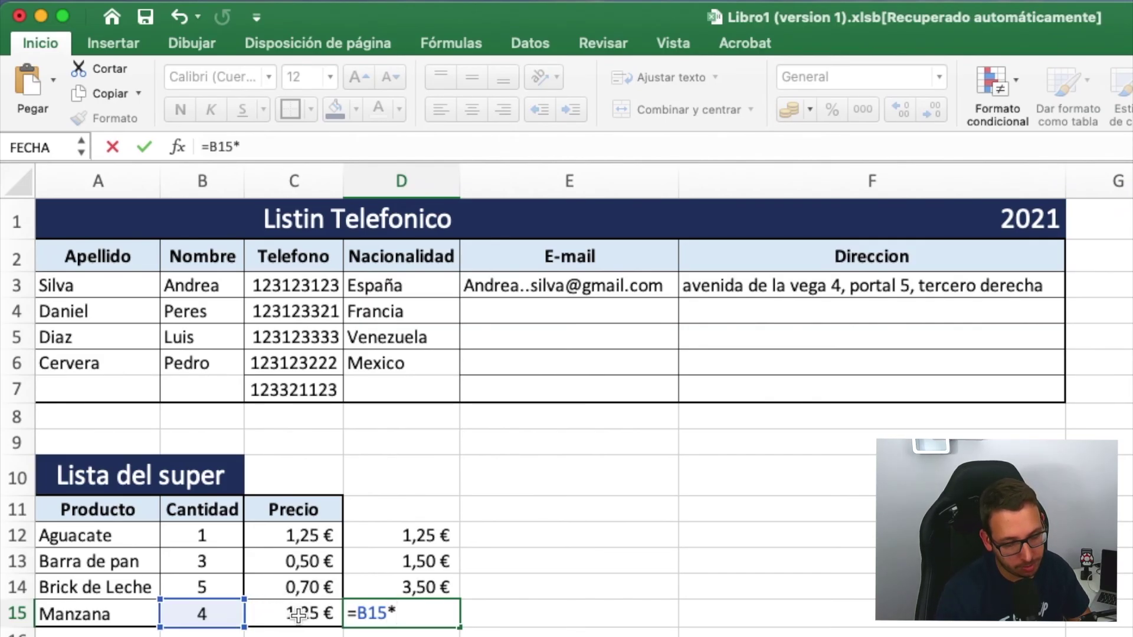
click(298, 615)
key(Return)
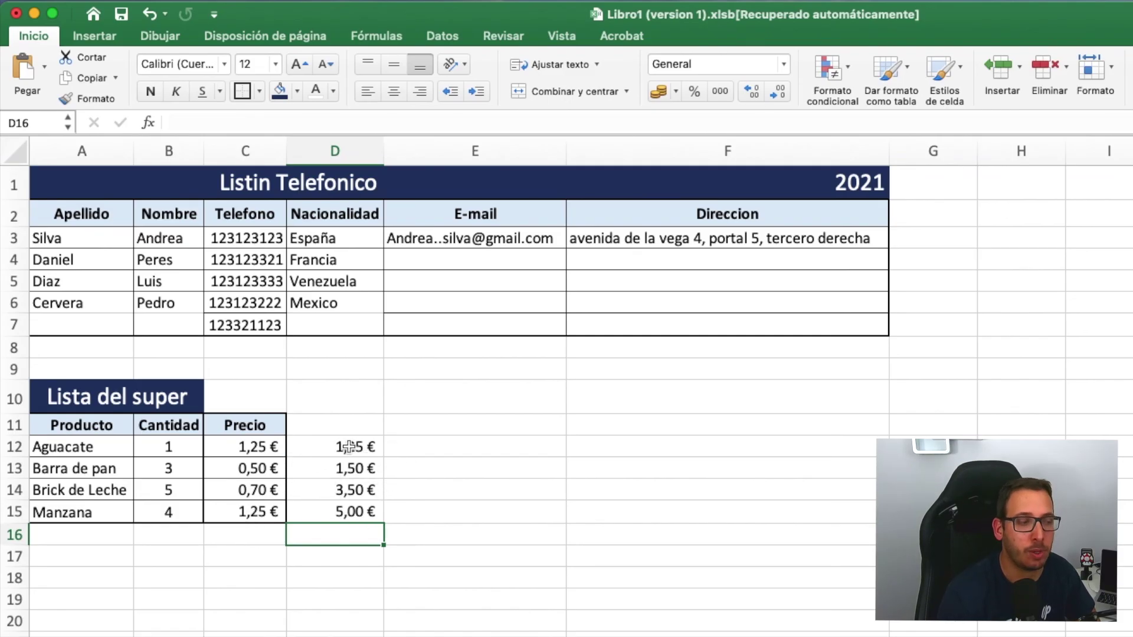
click(465, 482)
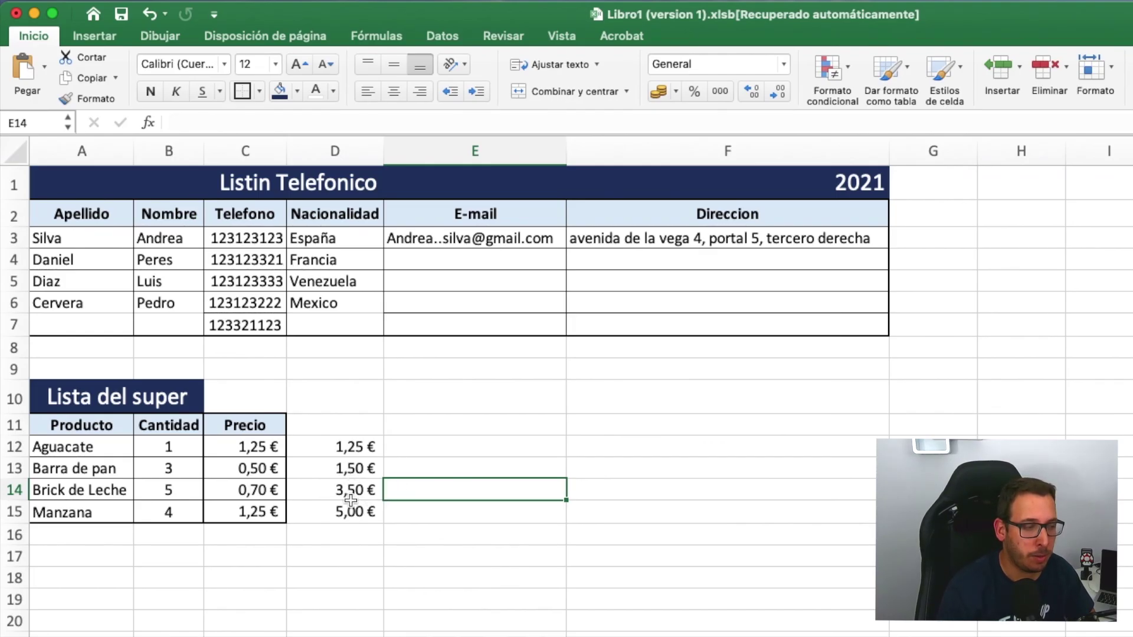
- Clear the contents of D12:D17 with Borrar contenido
click(351, 549)
drag(351, 549, 347, 442)
right_click(351, 447)
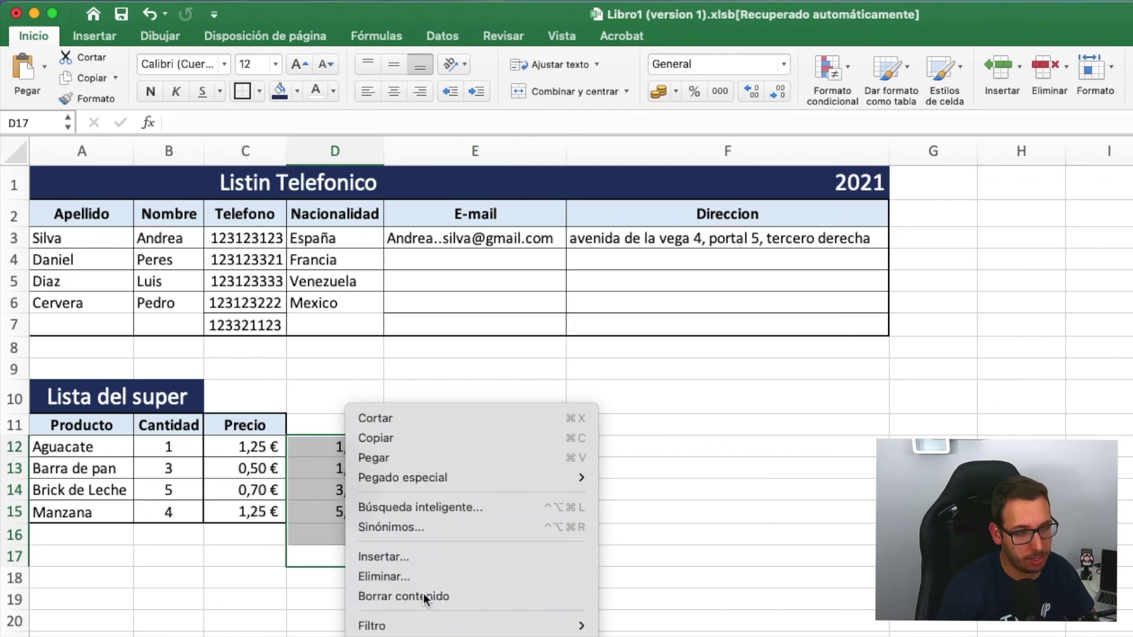
click(425, 598)
click(479, 561)
click(323, 445)
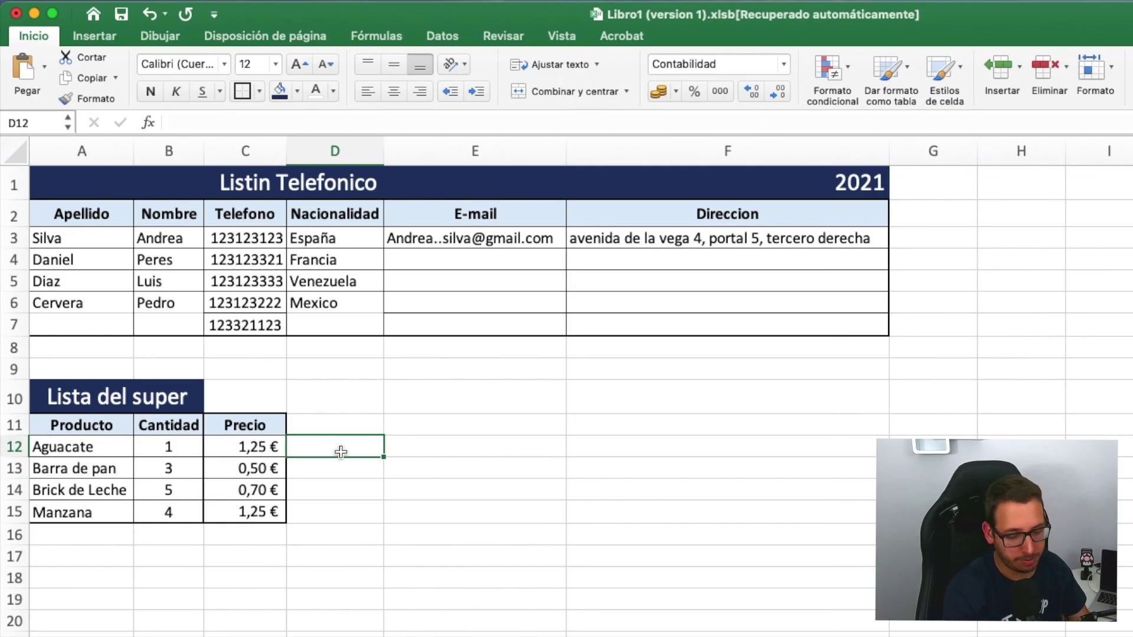
- Enter =B12*C12 in D12 for Aguacate, giving 1,25 €, and recheck the formula
text(=)
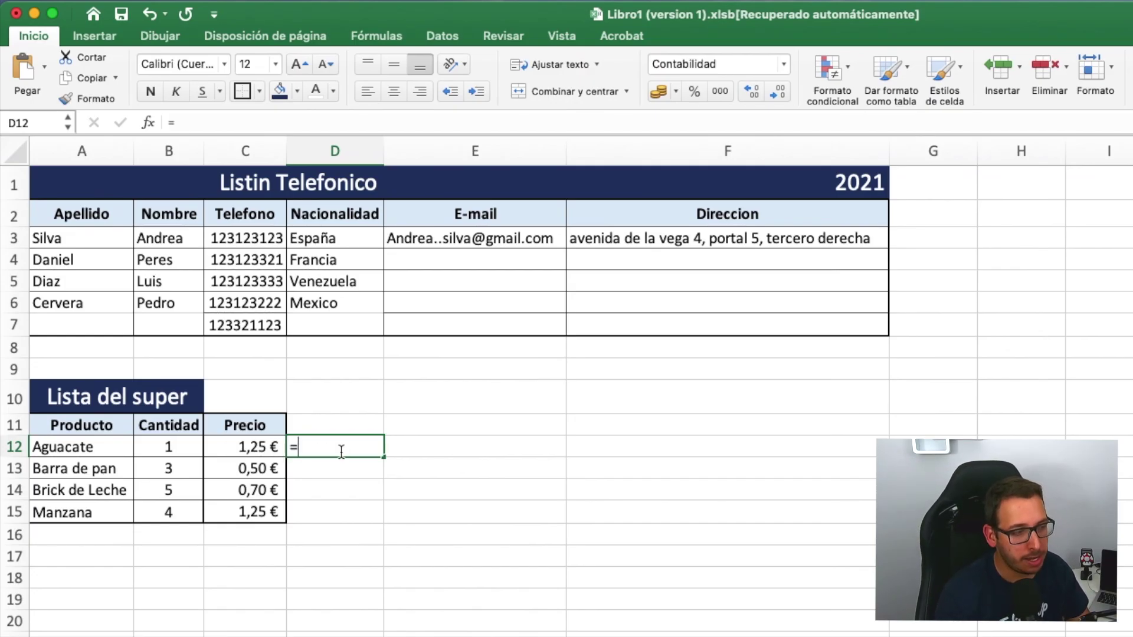
click(171, 446)
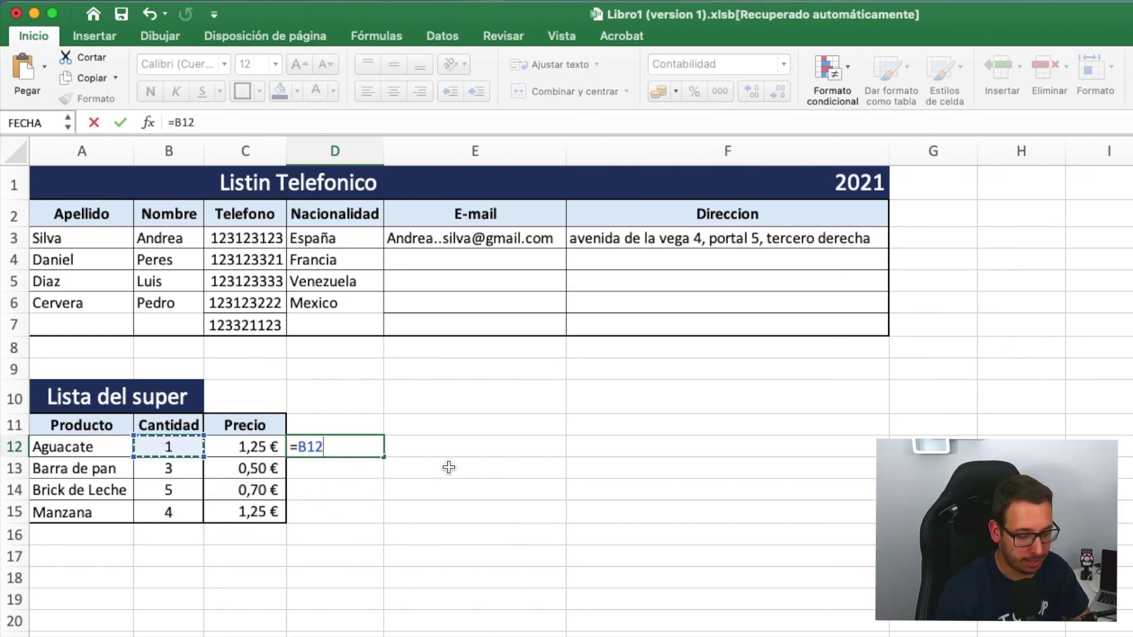
text(*)
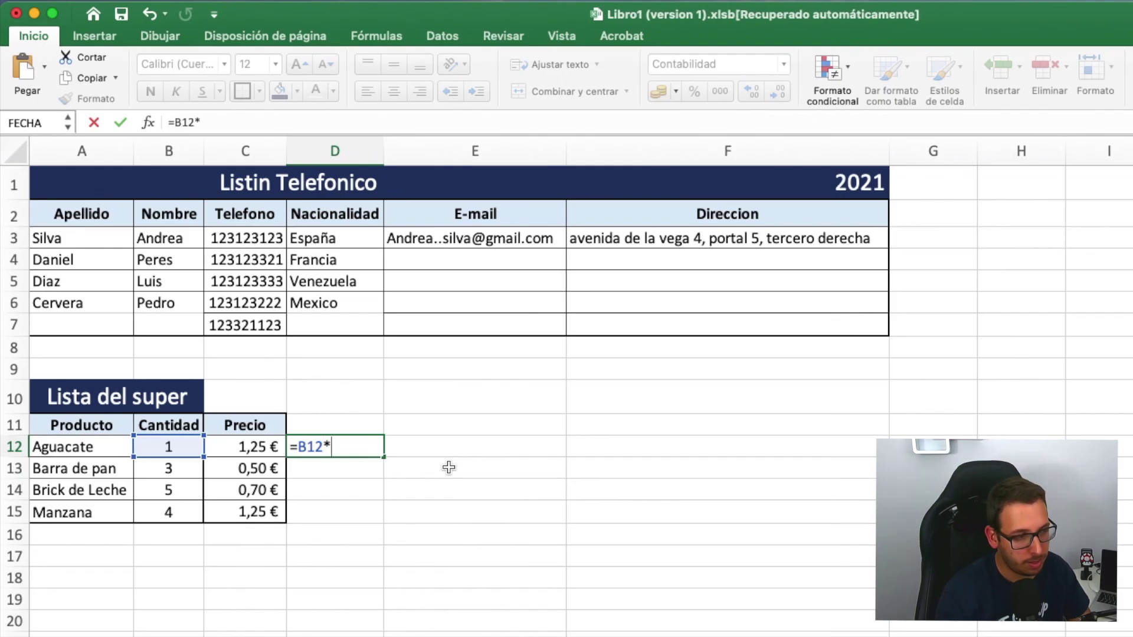
click(264, 447)
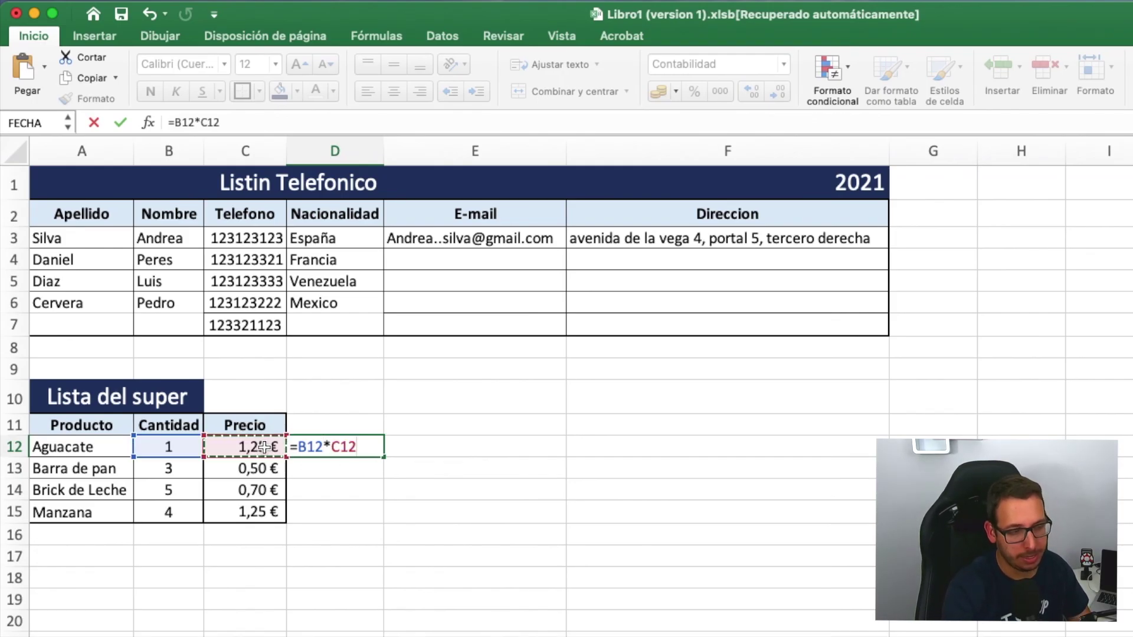
key(Return)
click(323, 446)
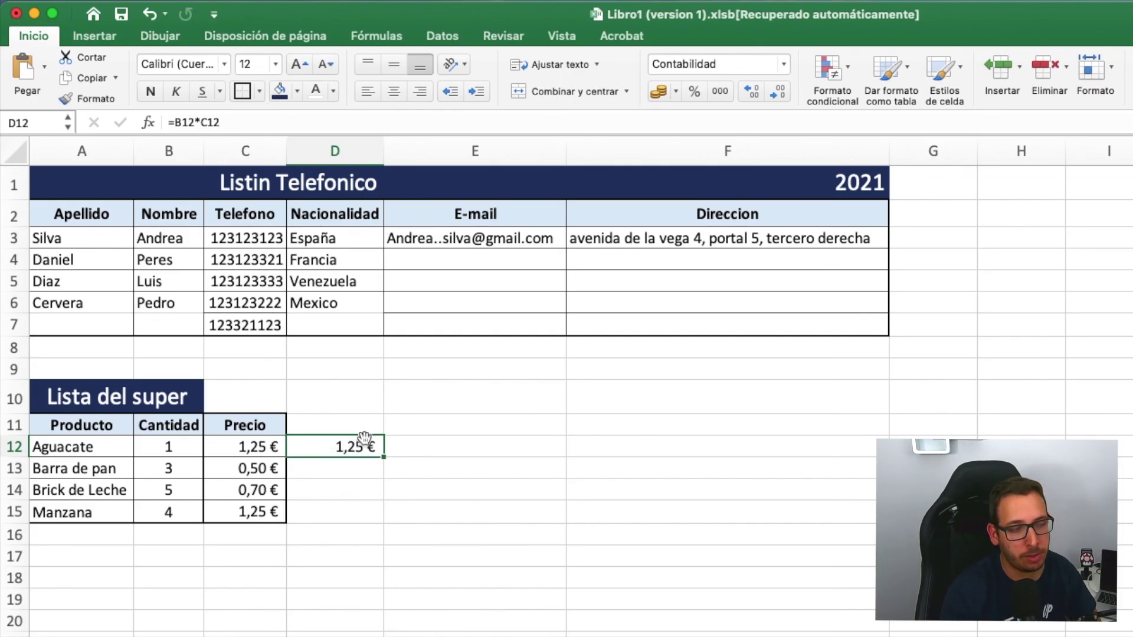
double_click(326, 447)
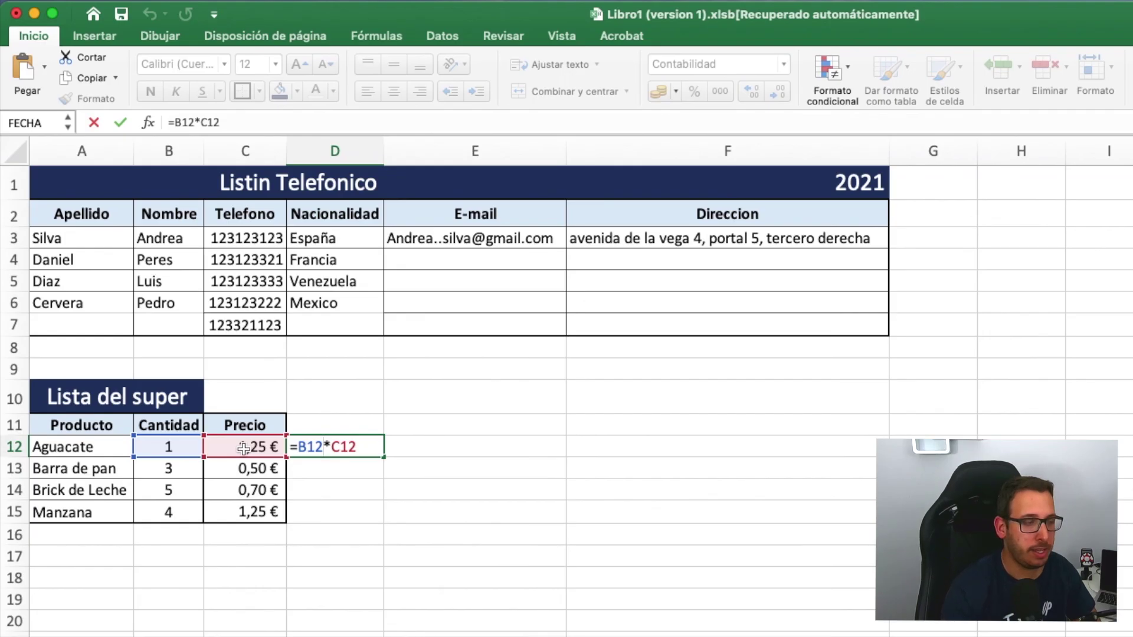
key(Return)
click(336, 444)
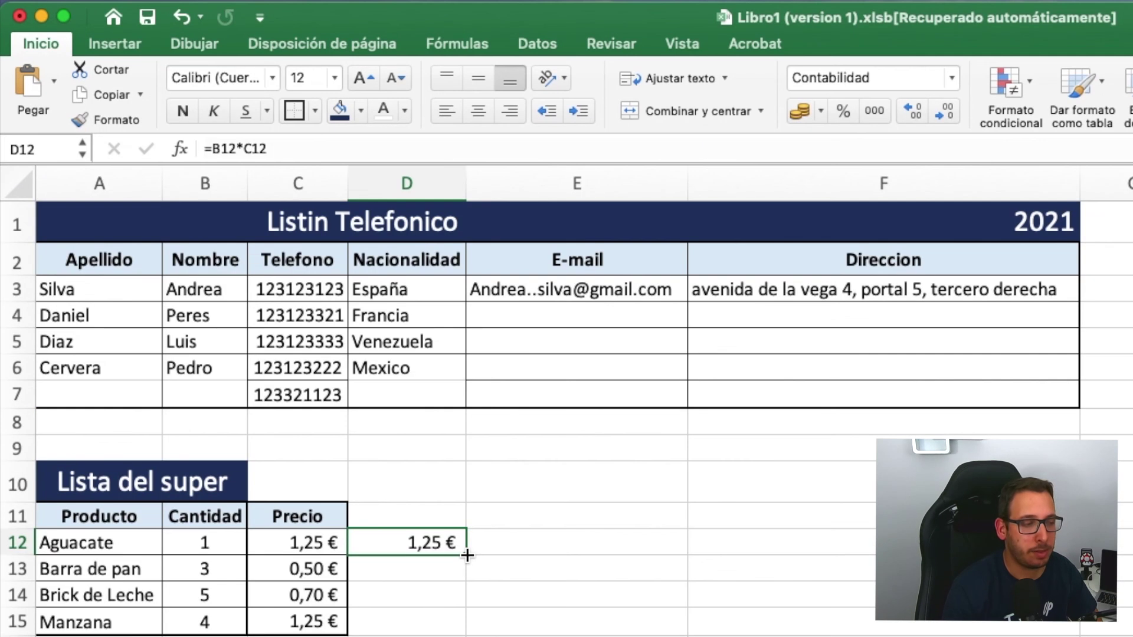
- Fill D12's formula down to D15 and verify the references in D13, D14 and D15
drag(385, 457, 422, 513)
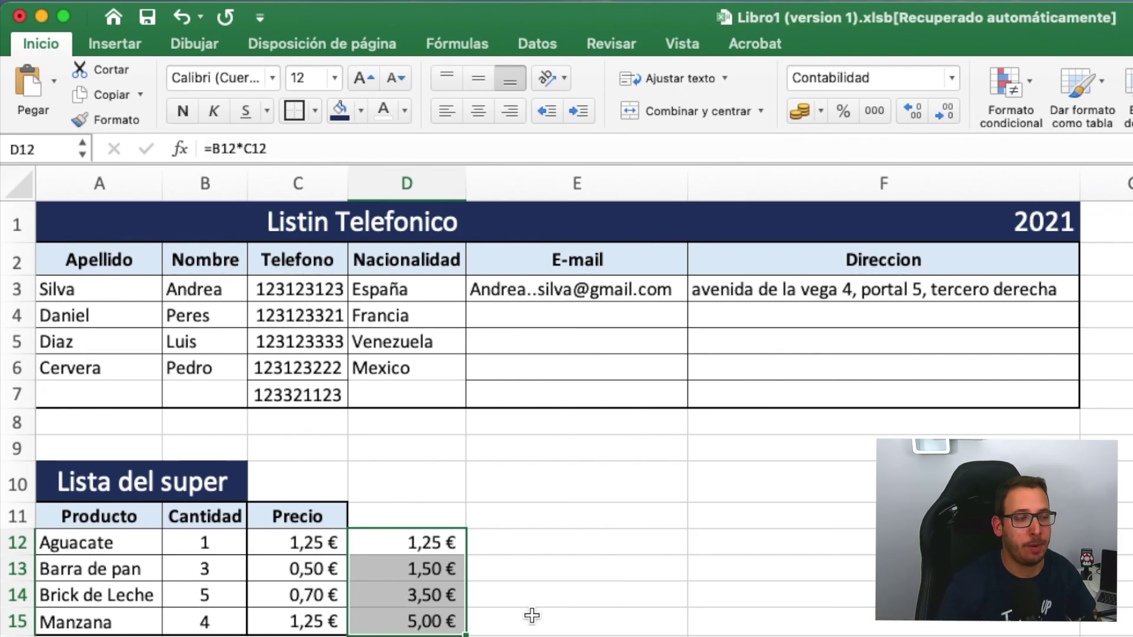
click(532, 616)
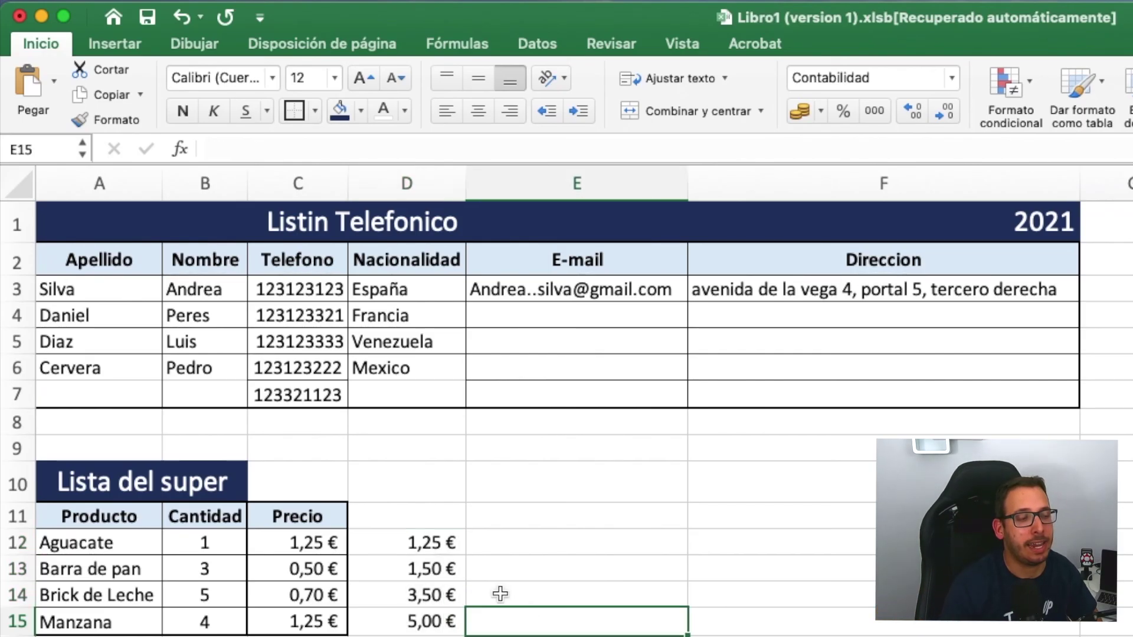
double_click(416, 567)
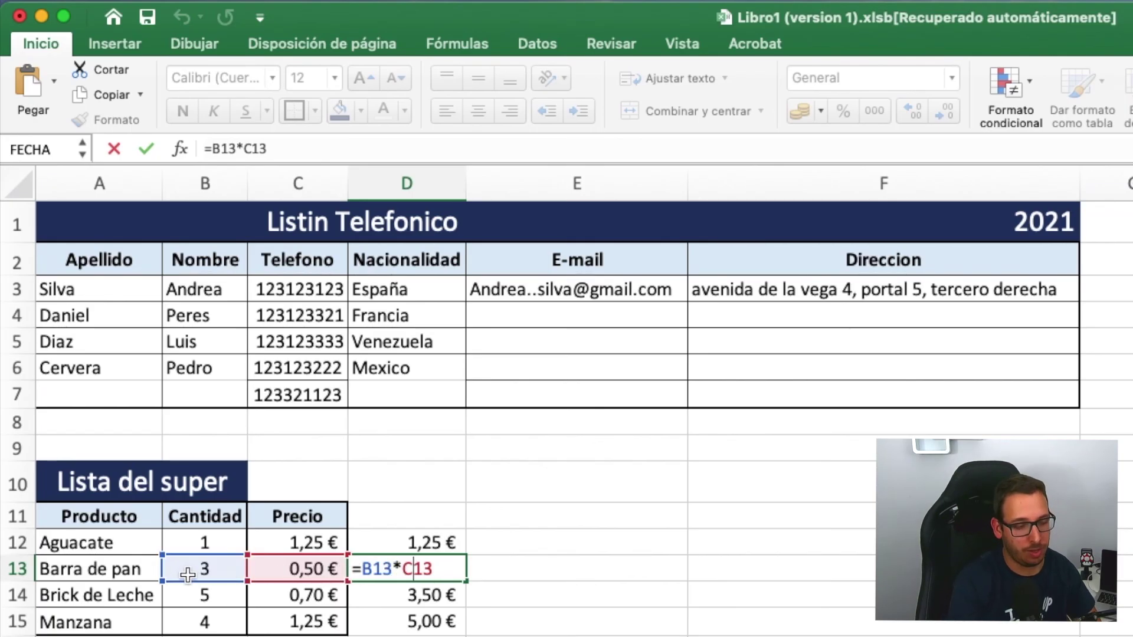
key(Return)
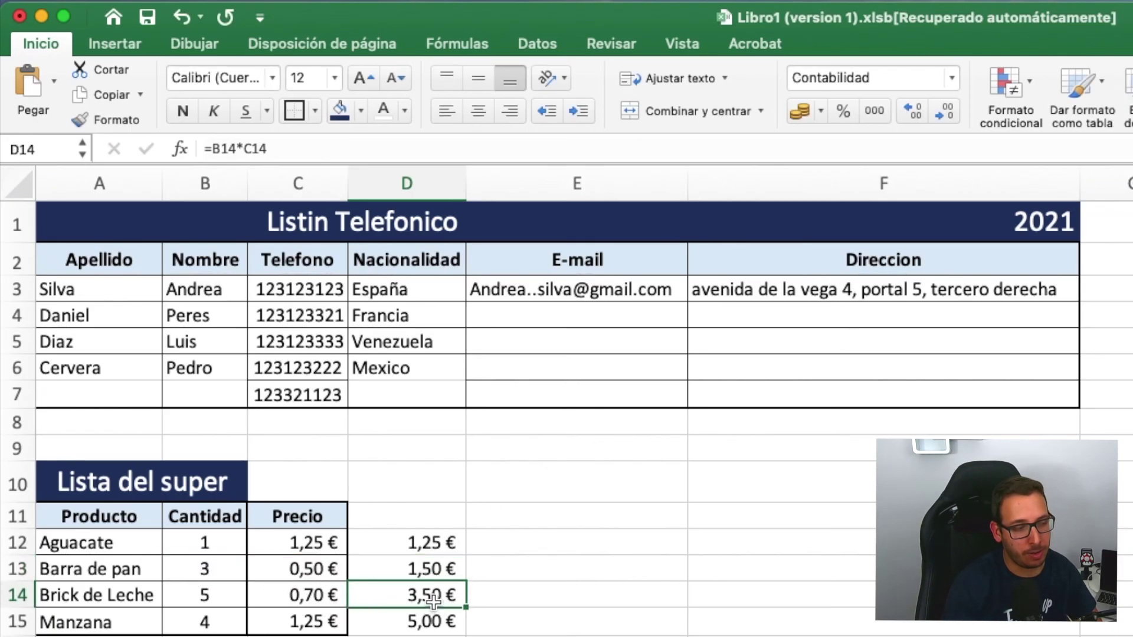
double_click(437, 597)
key(Return)
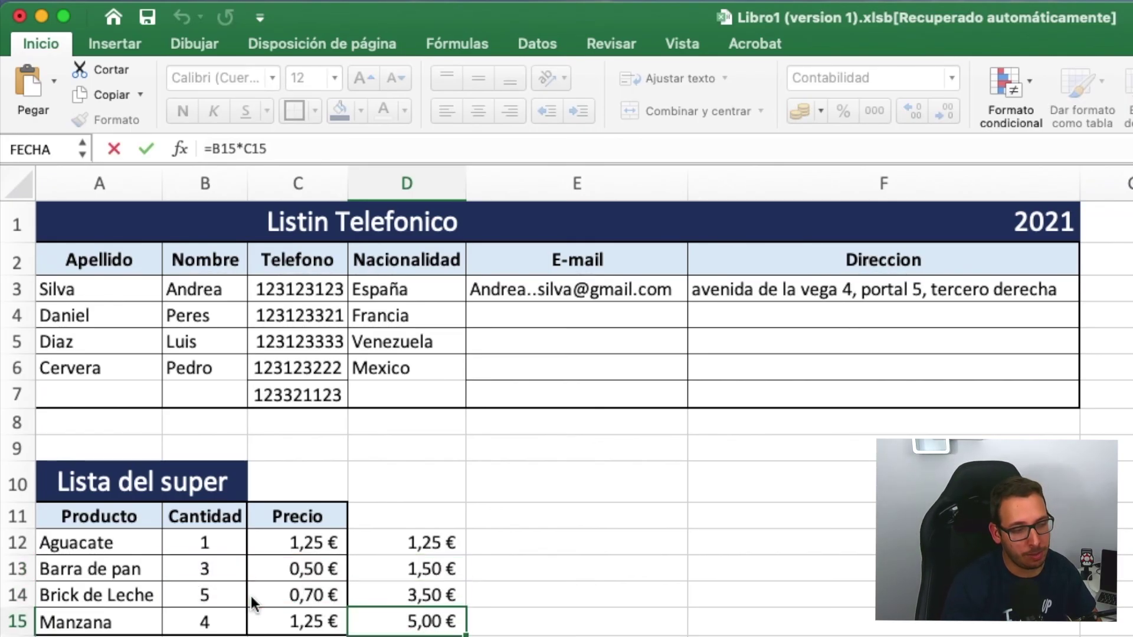
double_click(392, 622)
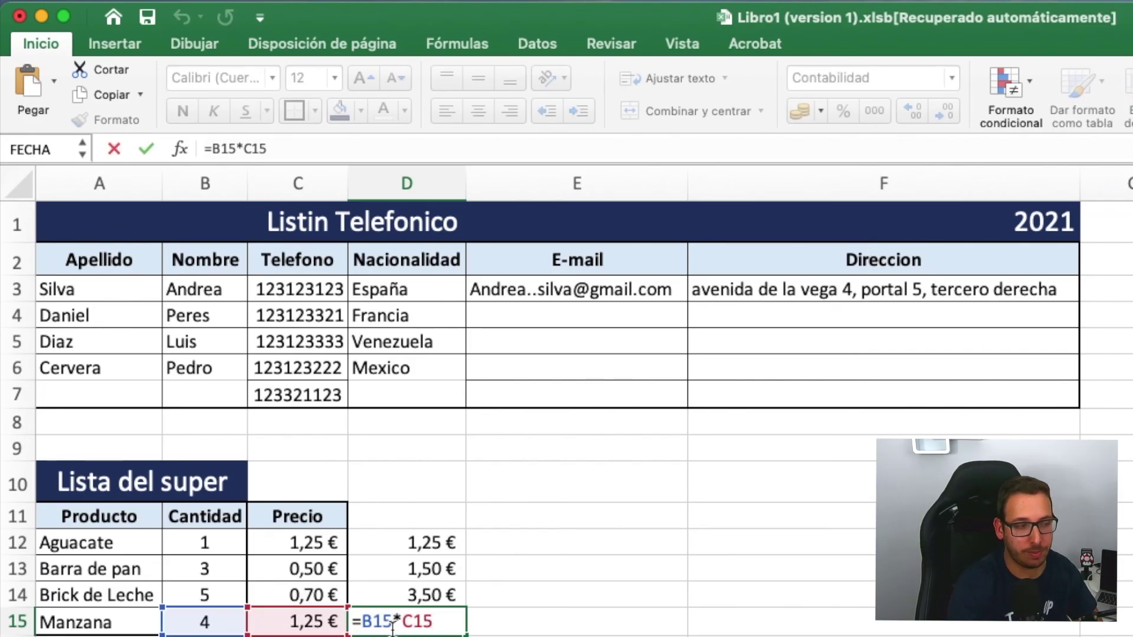
key(Return)
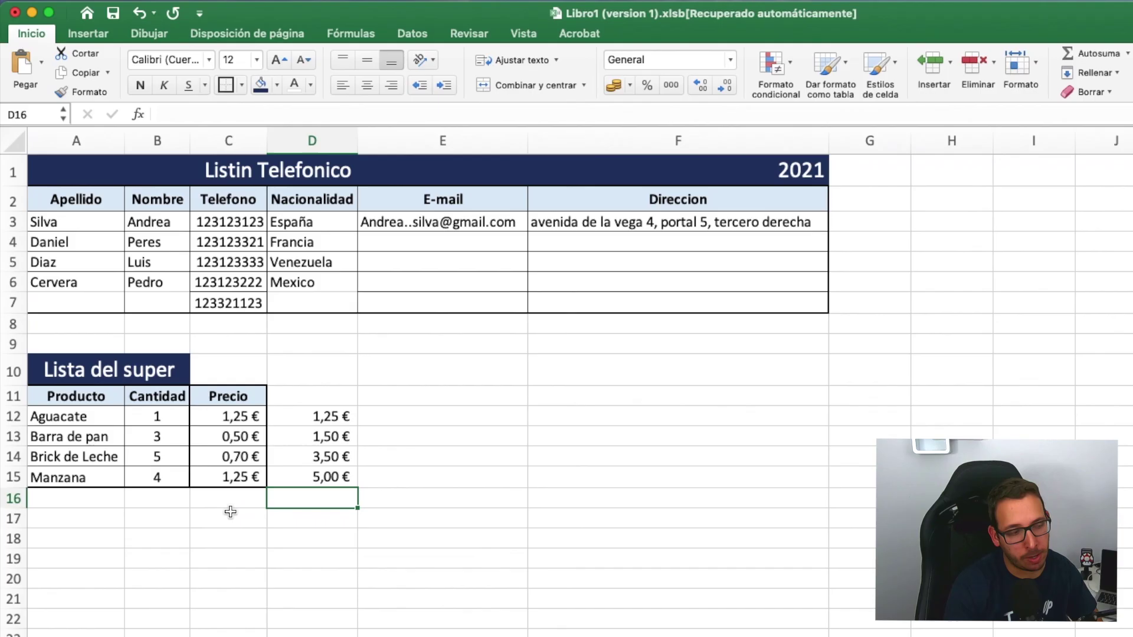
- Label C16 'Total' and sum D12:D15 into D16 with Autosuma, giving 11,25 €
click(232, 500)
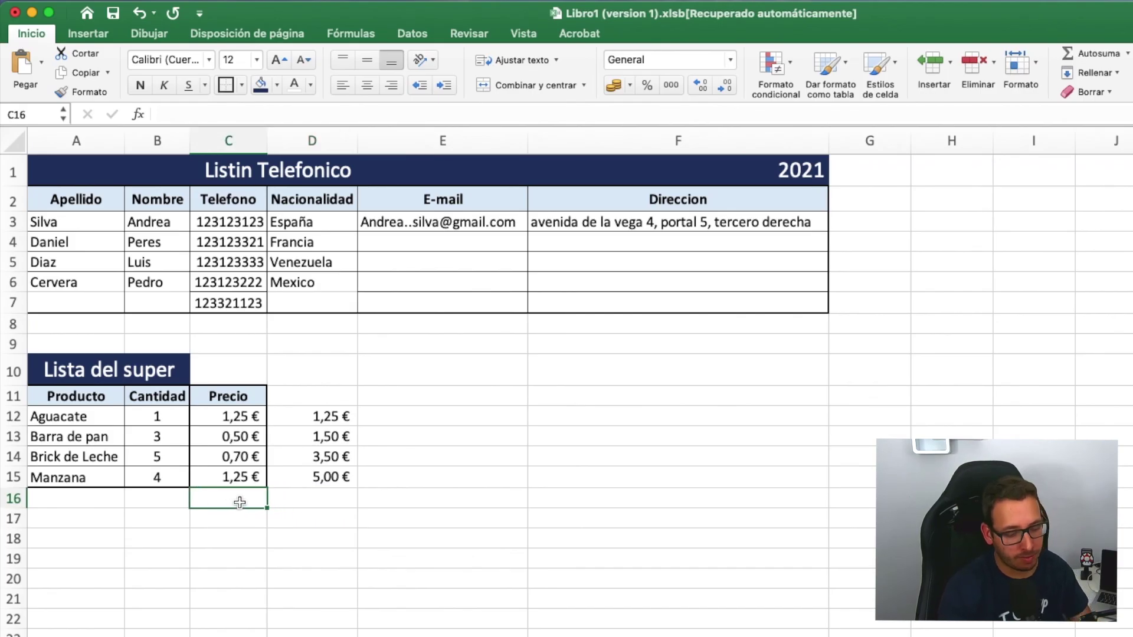
text(Total)
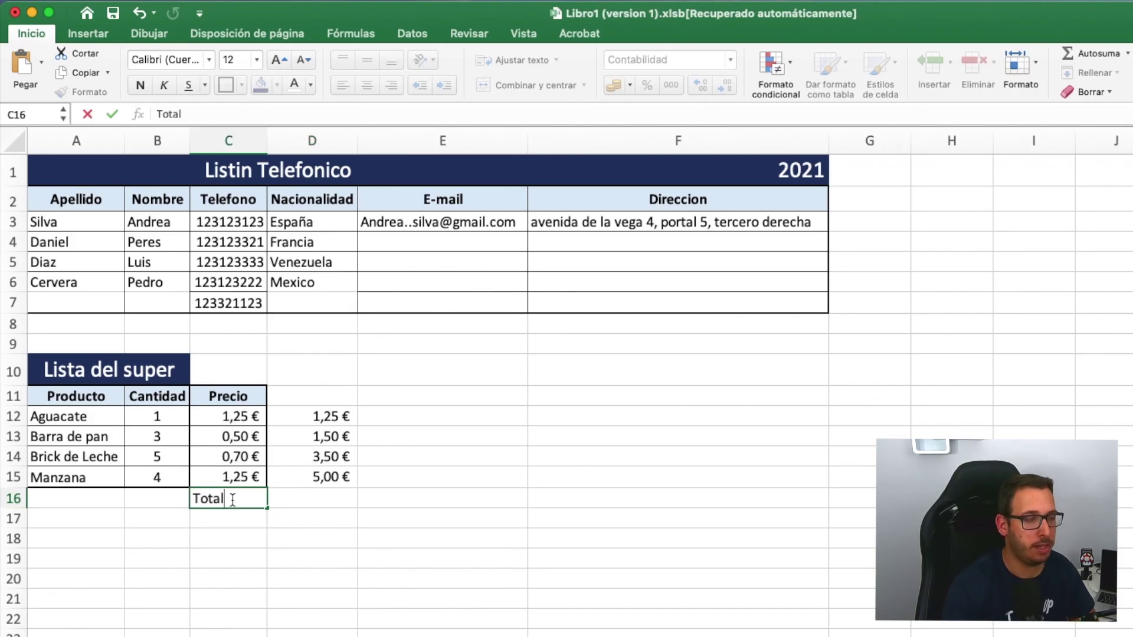
key(Return)
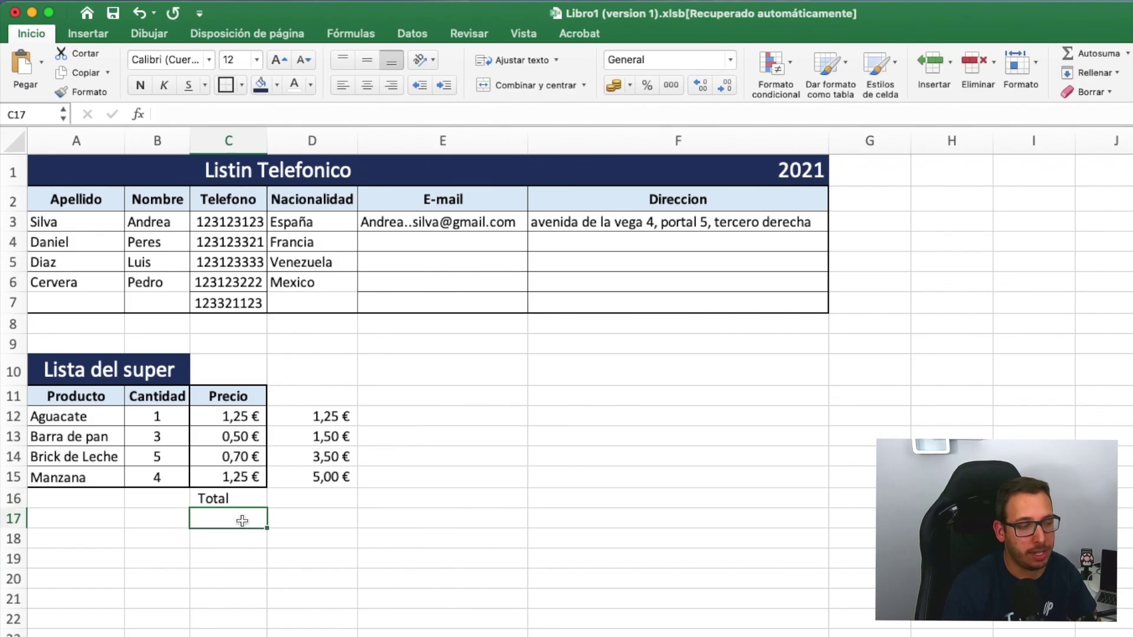
click(312, 500)
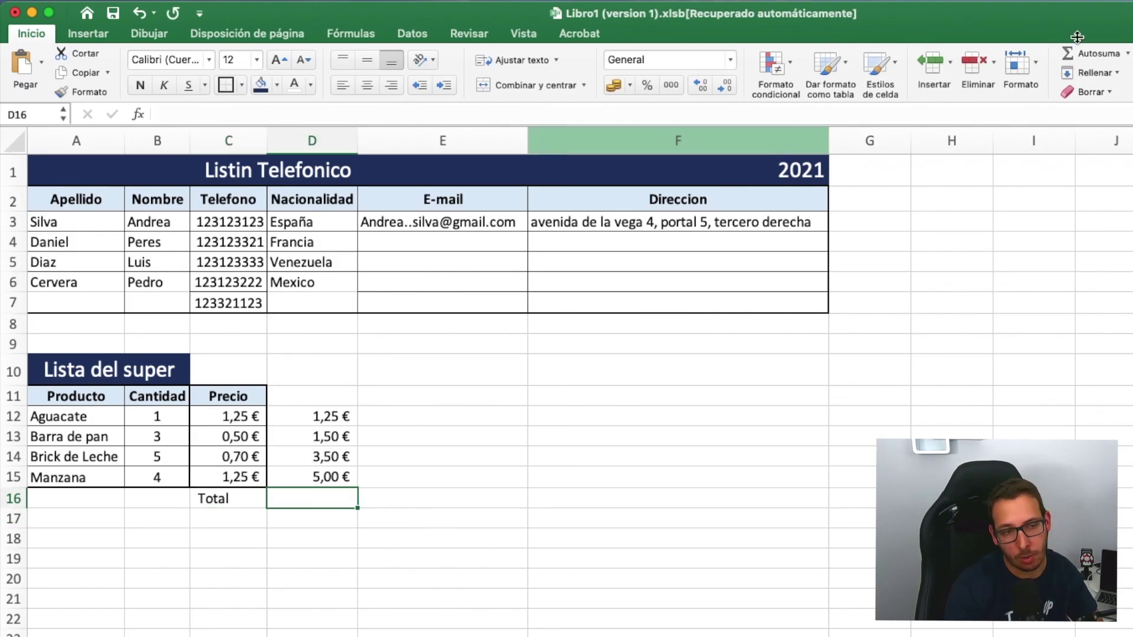
click(1101, 54)
key(Return)
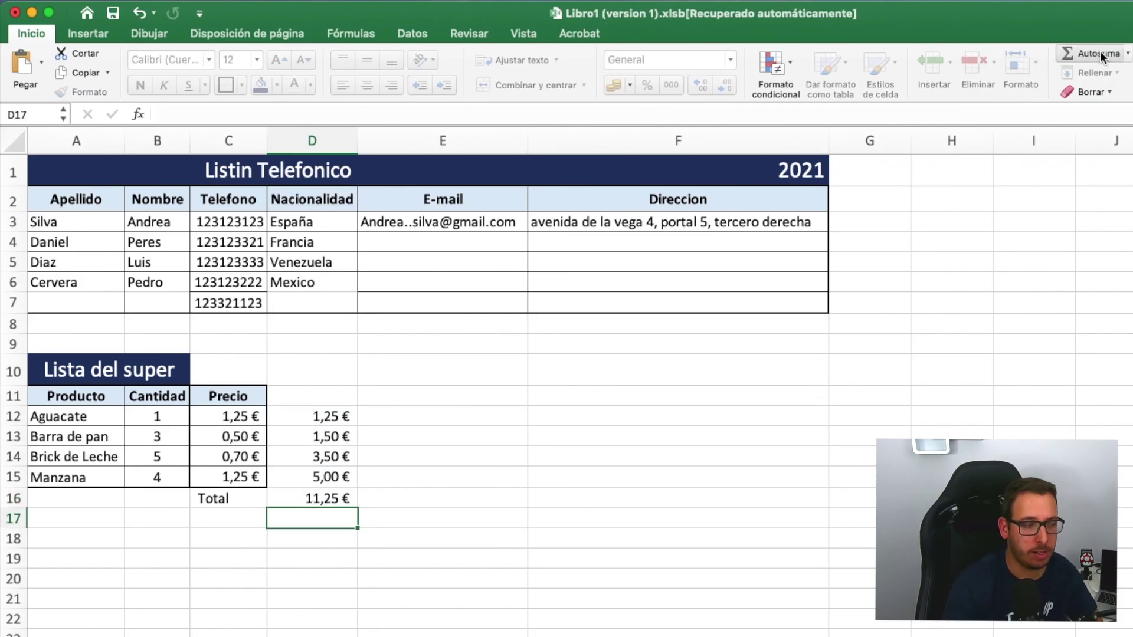
double_click(331, 500)
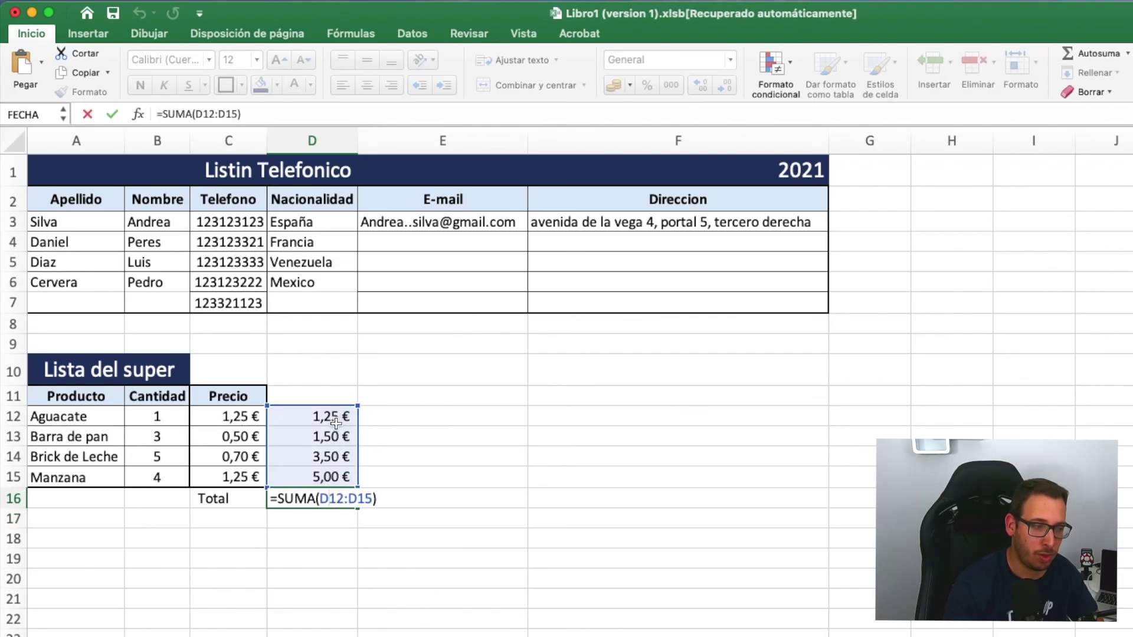
key(Return)
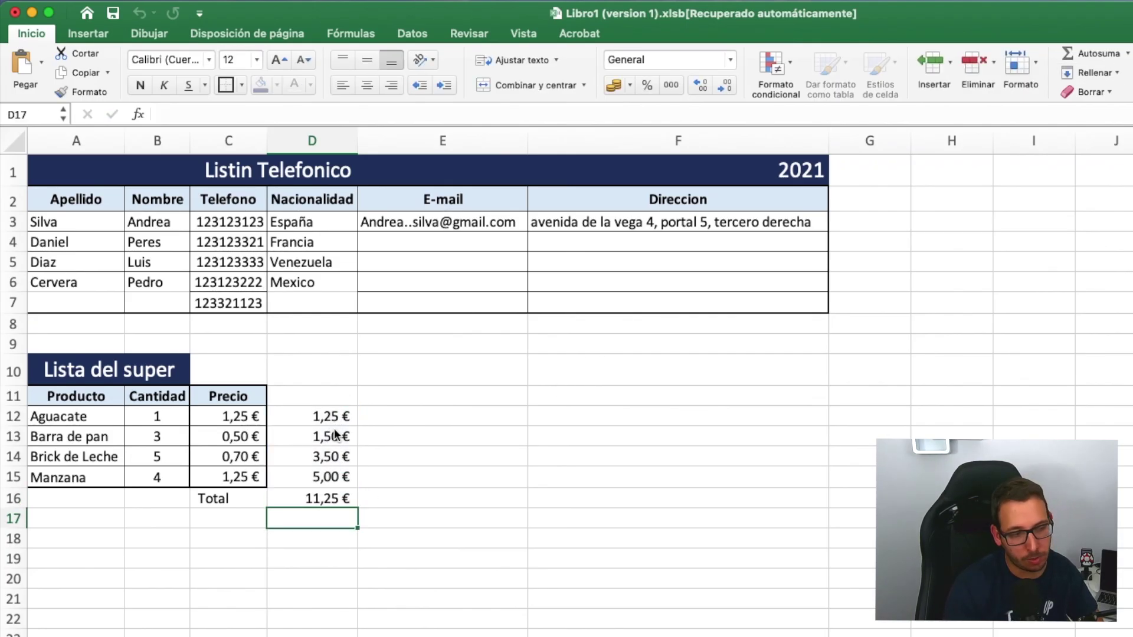
click(303, 500)
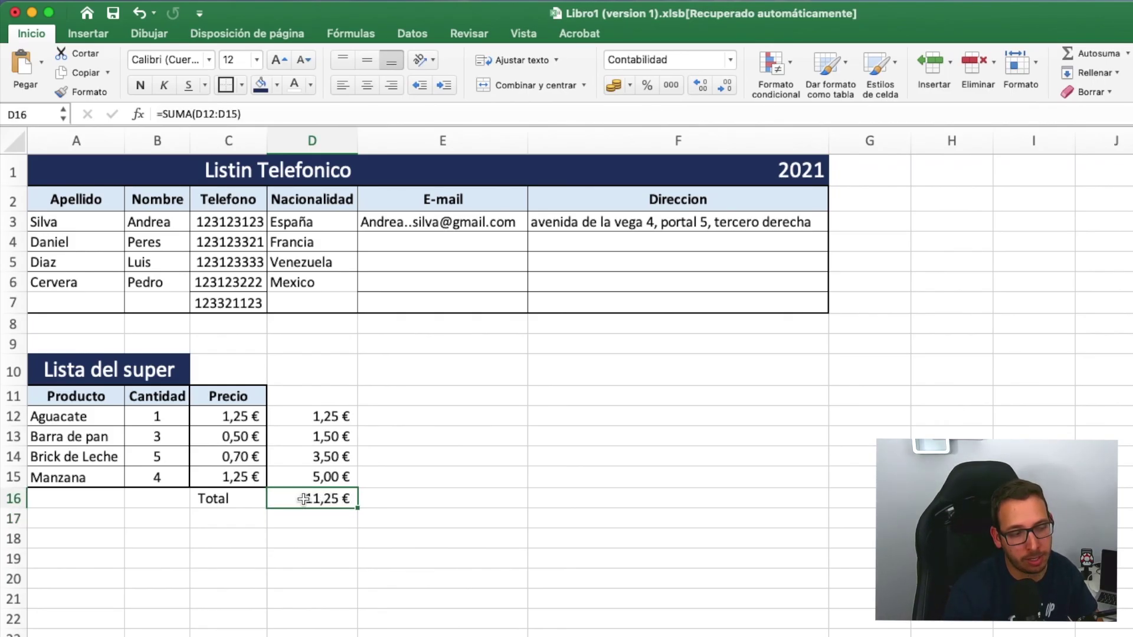
double_click(301, 499)
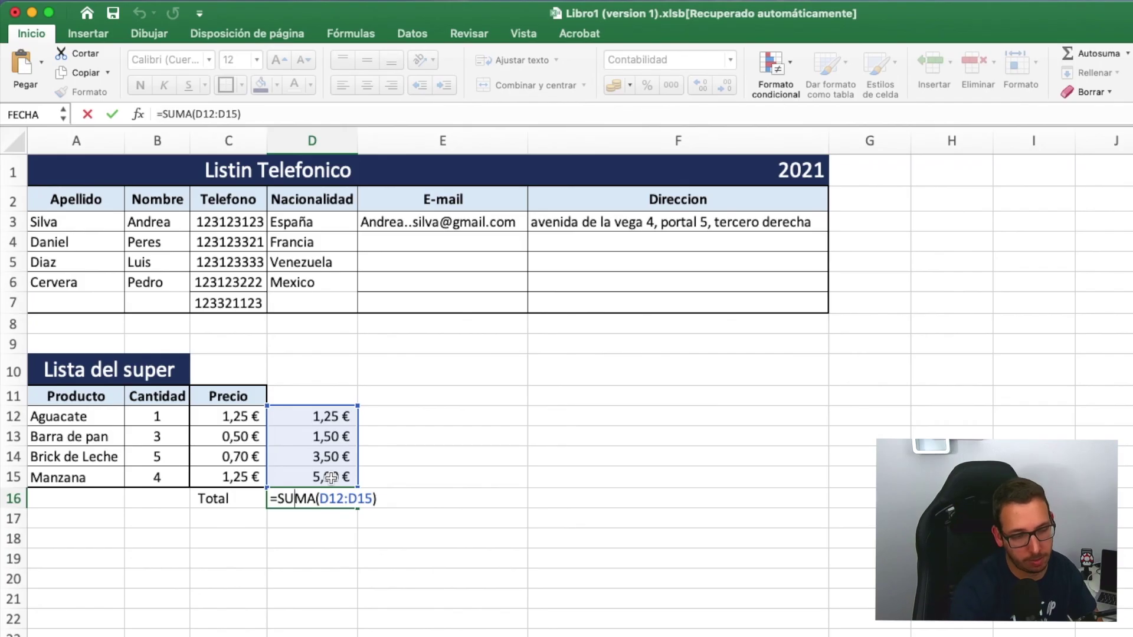
key(Return)
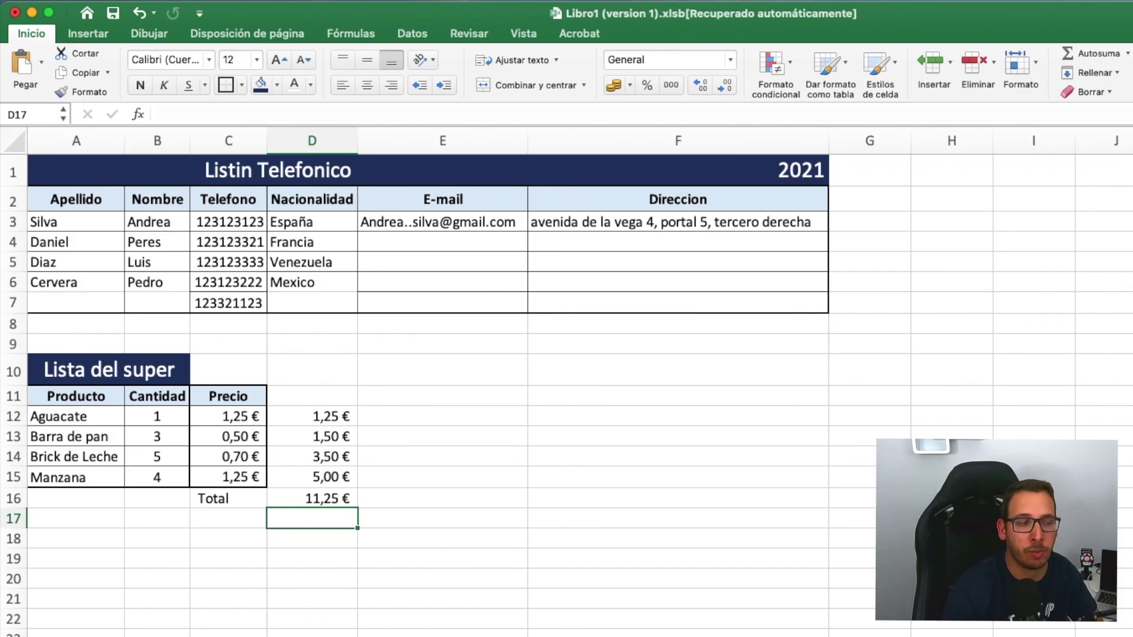
click(224, 518)
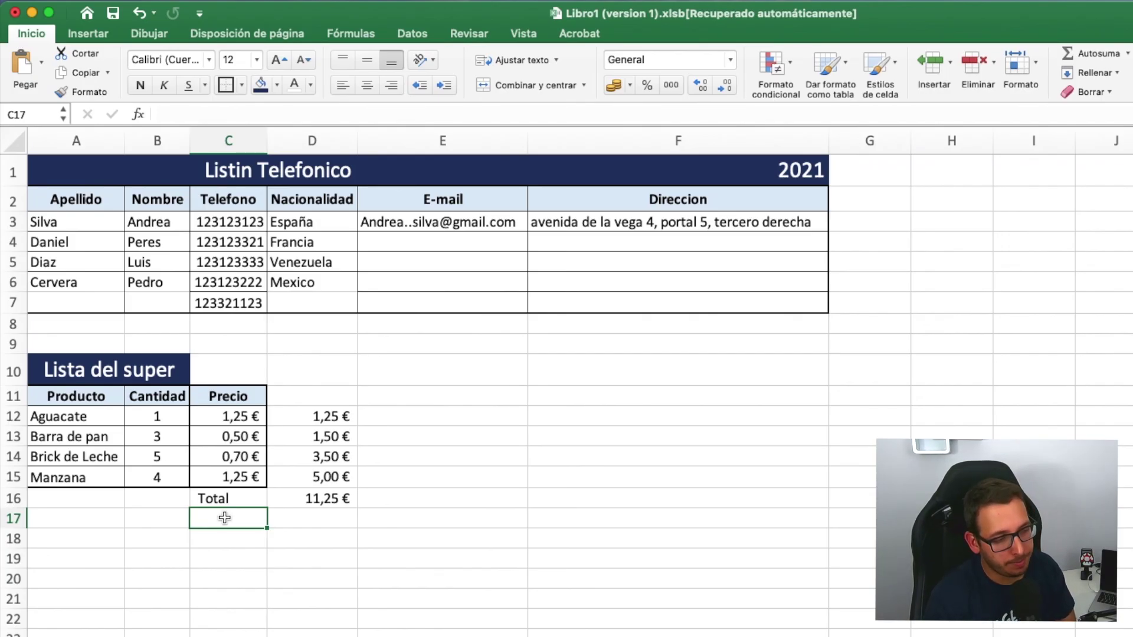
- Label C17 'IVA 21%' and enter =D16*21% in D17, giving 2,36 €
text(IVA)
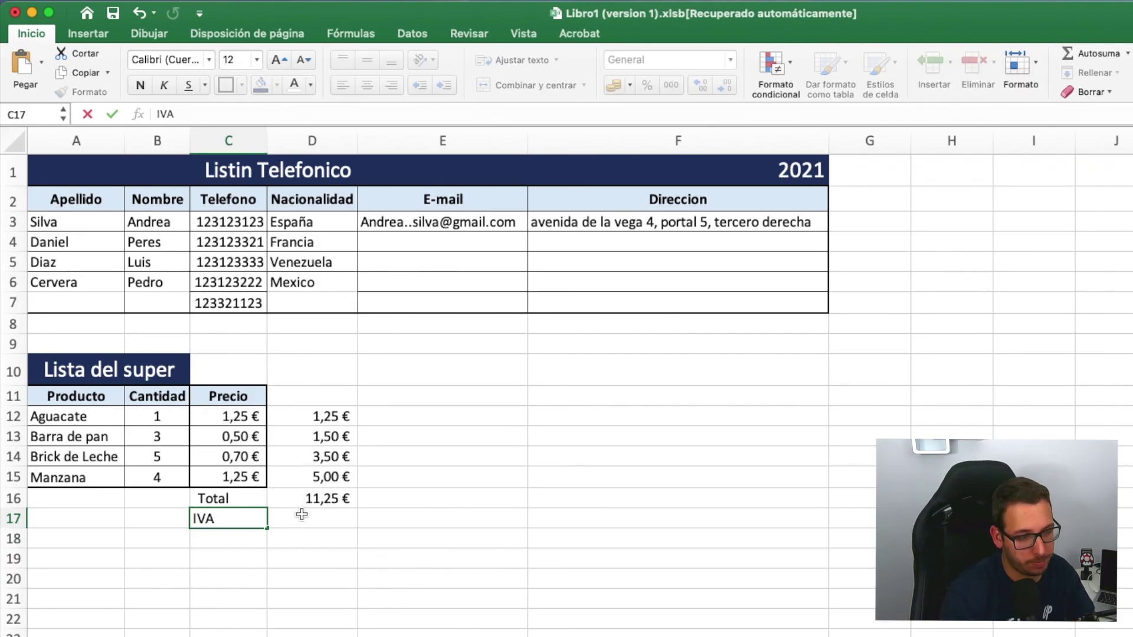
click(302, 515)
double_click(235, 519)
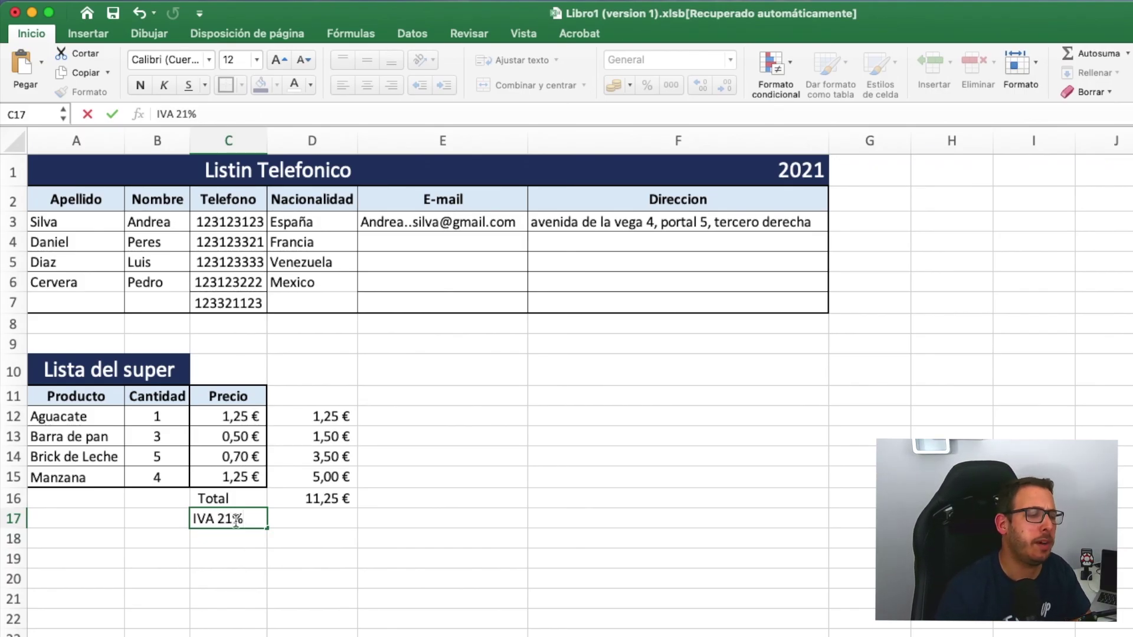
text(21%)
click(327, 517)
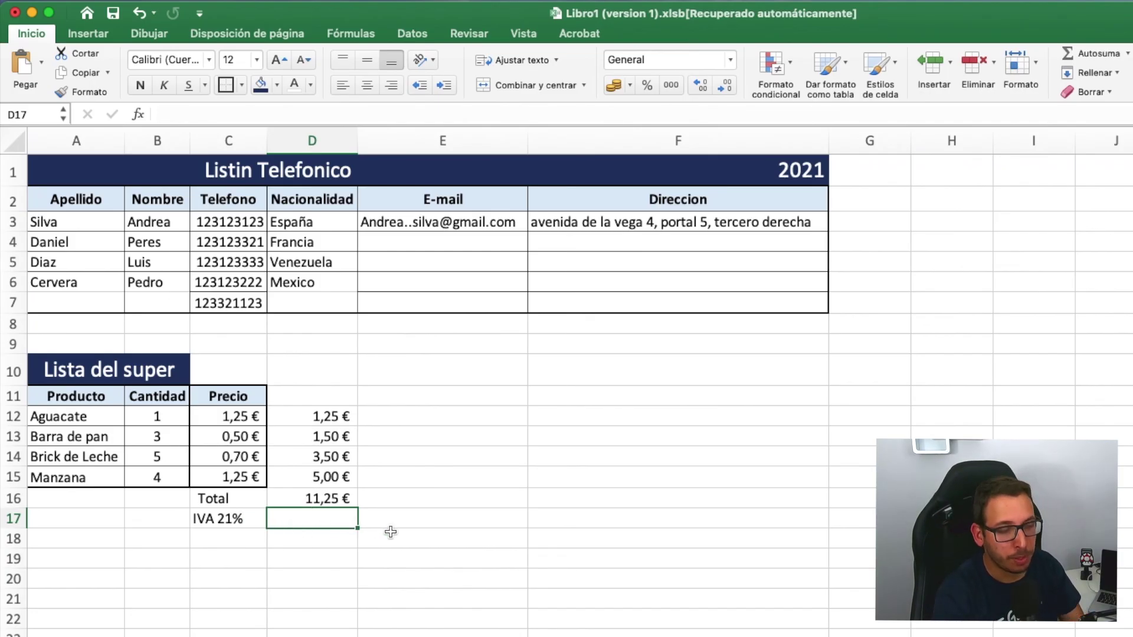
text(=)
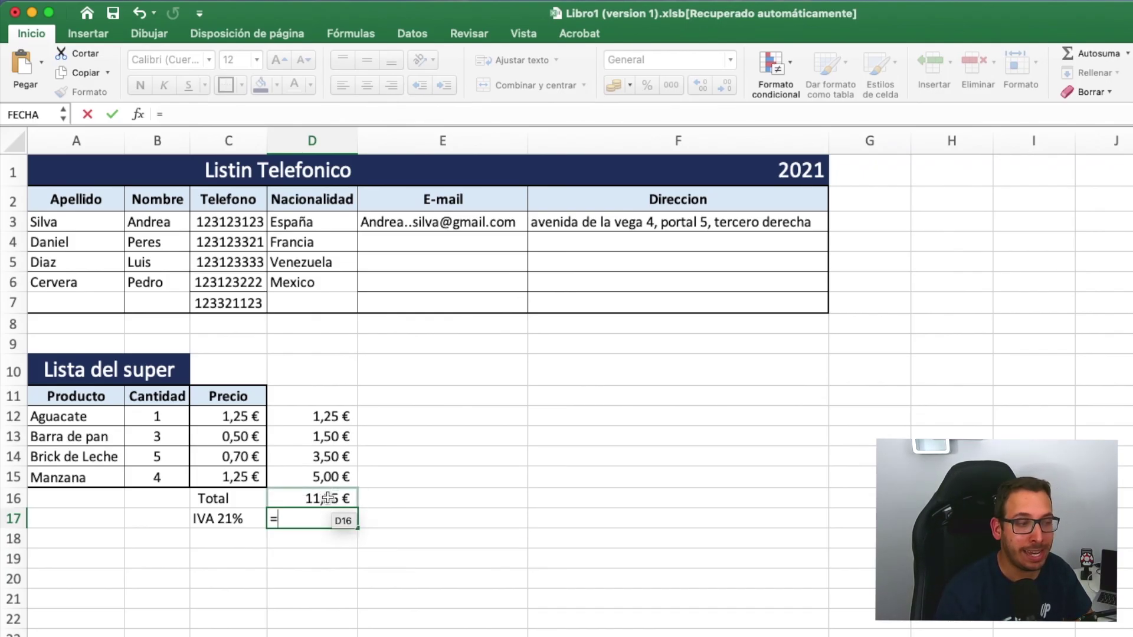
click(293, 496)
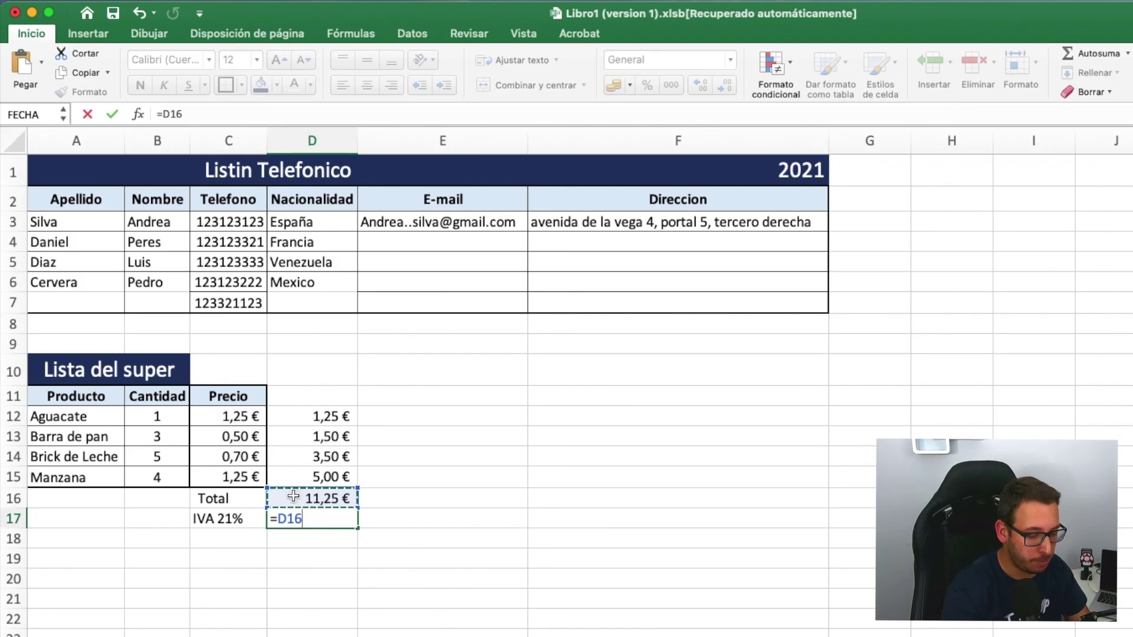
text(*)
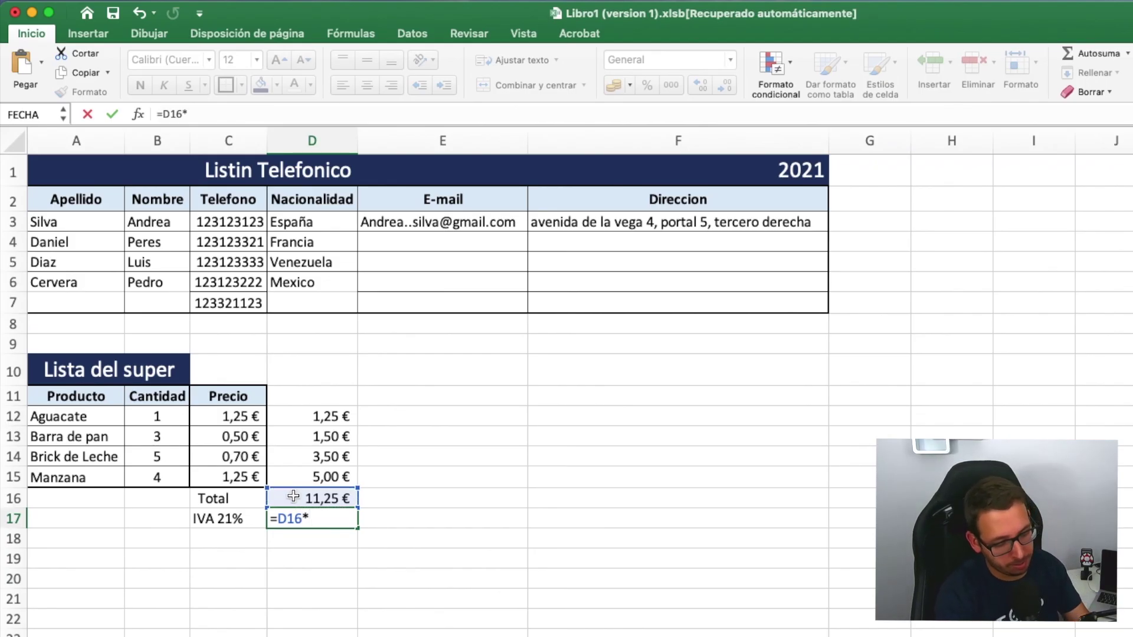
text(21)
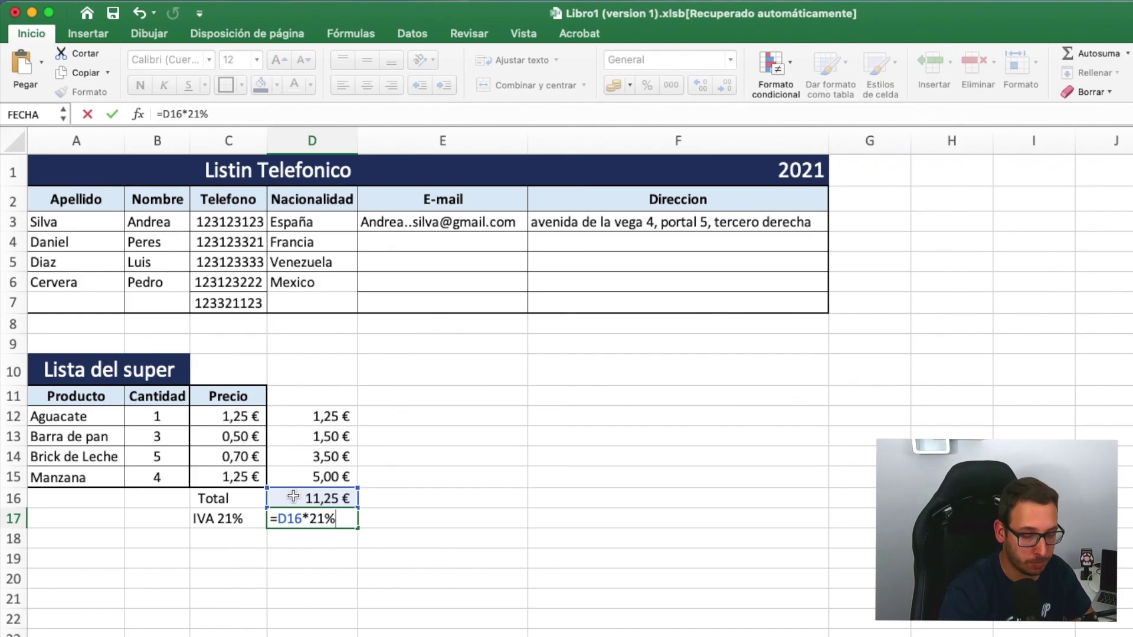
key(Return)
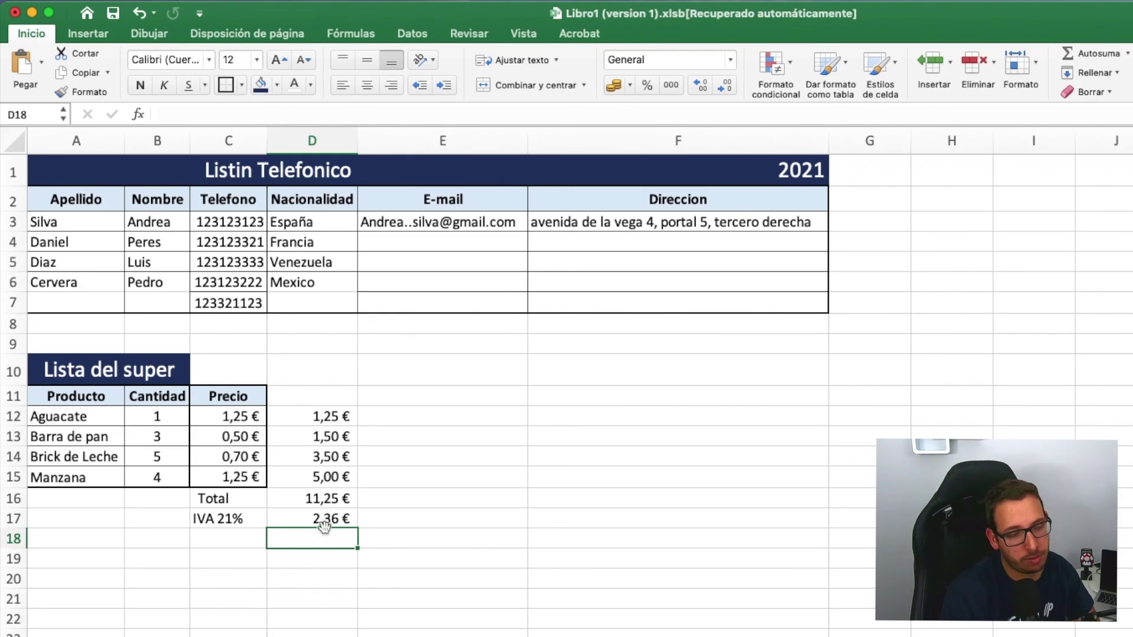
- Label C18 'Total final' and enter =D16+D17 in D18, giving 13,61 €
click(207, 537)
text(Total)
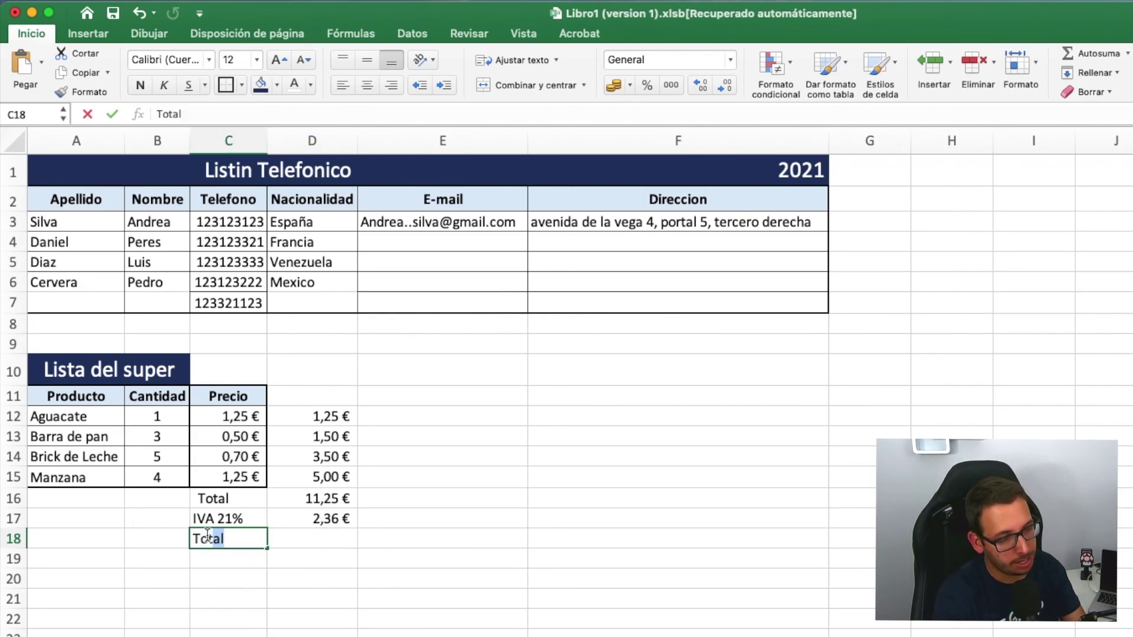
text( final)
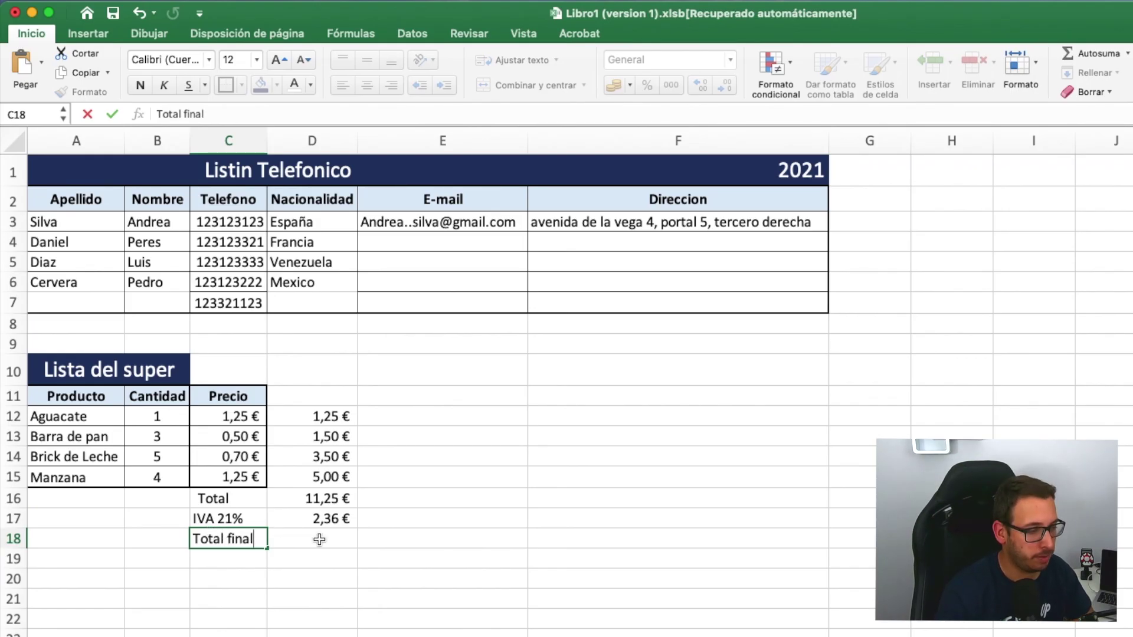
click(319, 539)
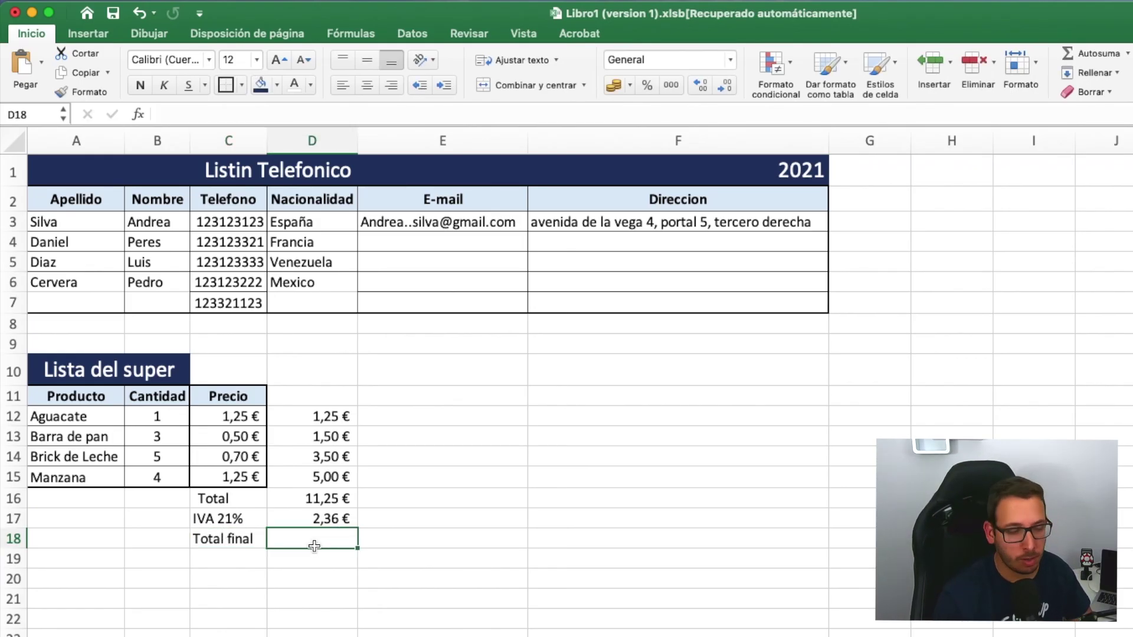
text(=)
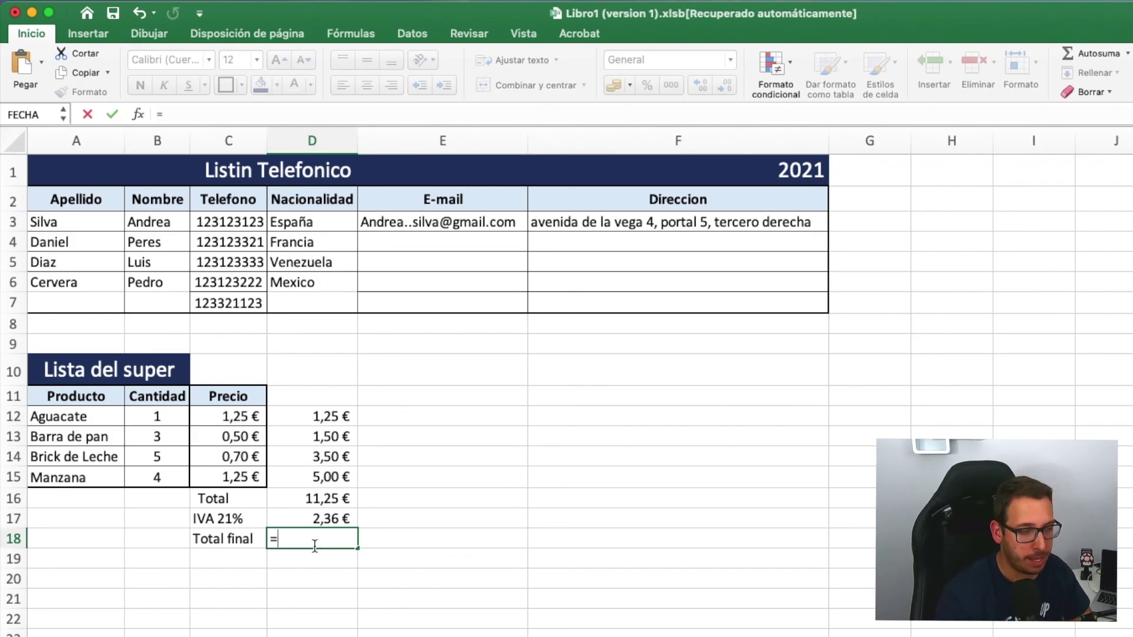
click(329, 499)
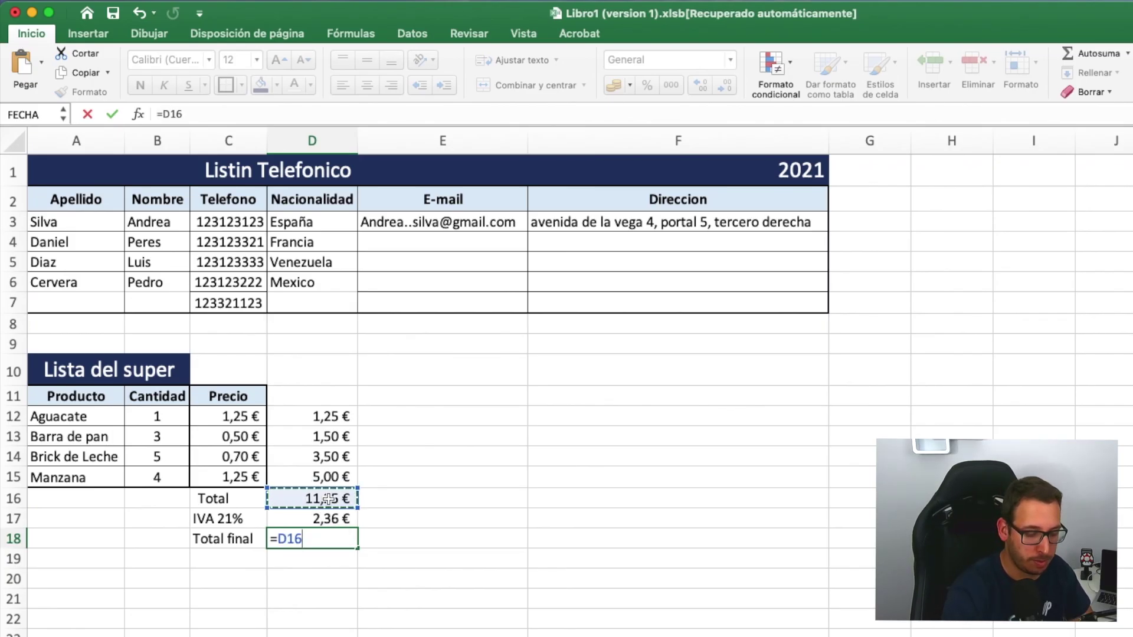
text(+)
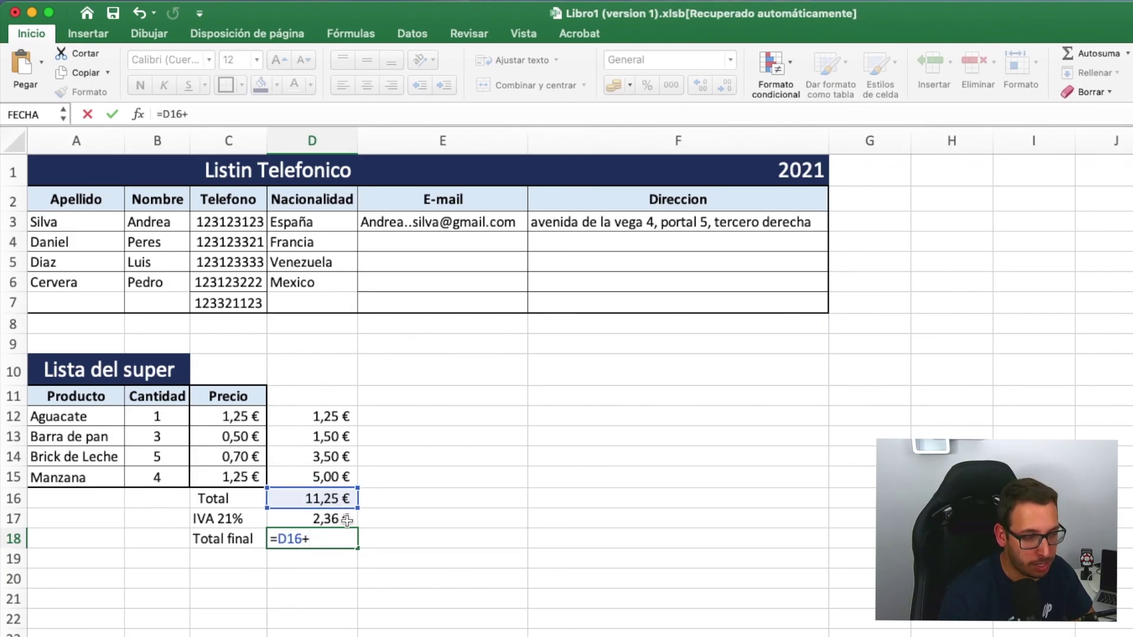
click(340, 521)
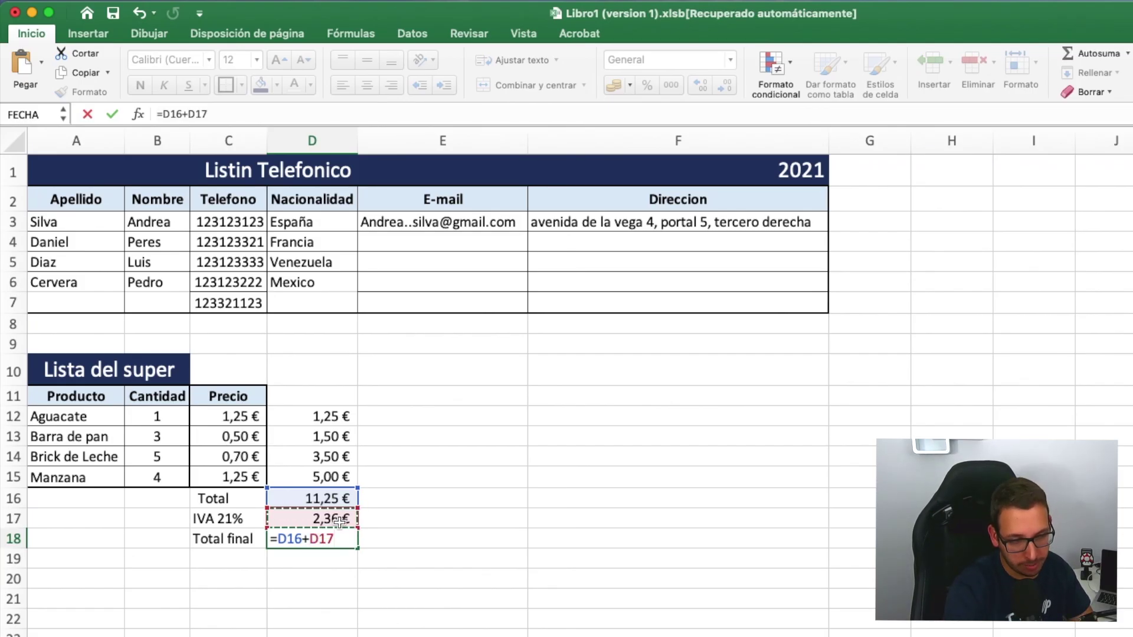
key(Return)
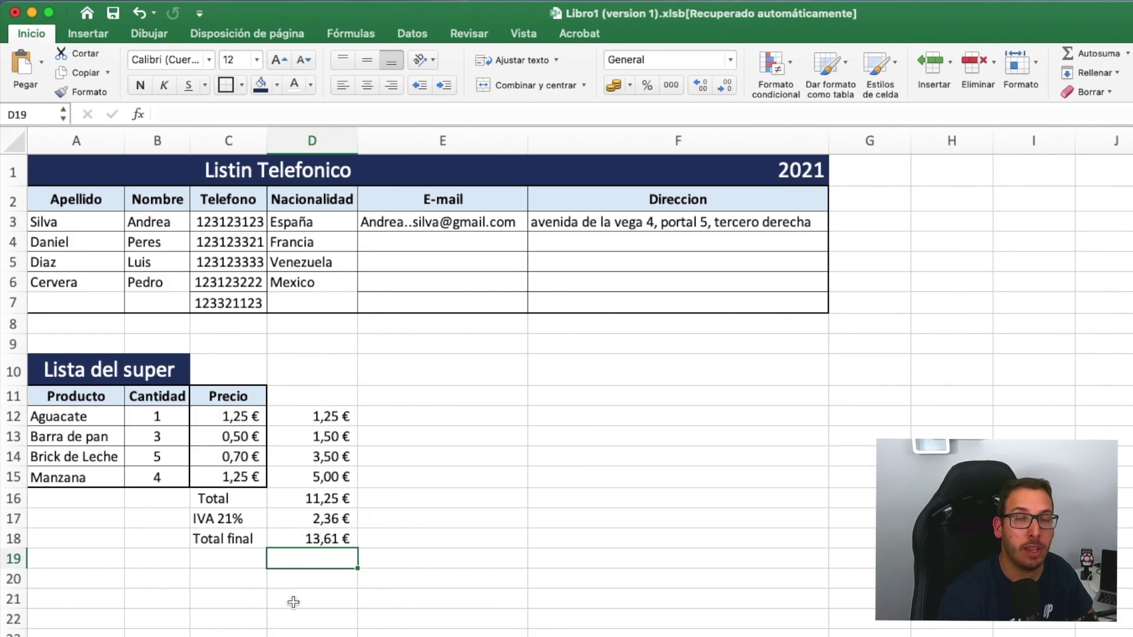
- Replace D18's formula with an Autosuma =SUMA(D16:D17), still showing 13,61 €
click(334, 540)
right_click(334, 540)
click(376, 559)
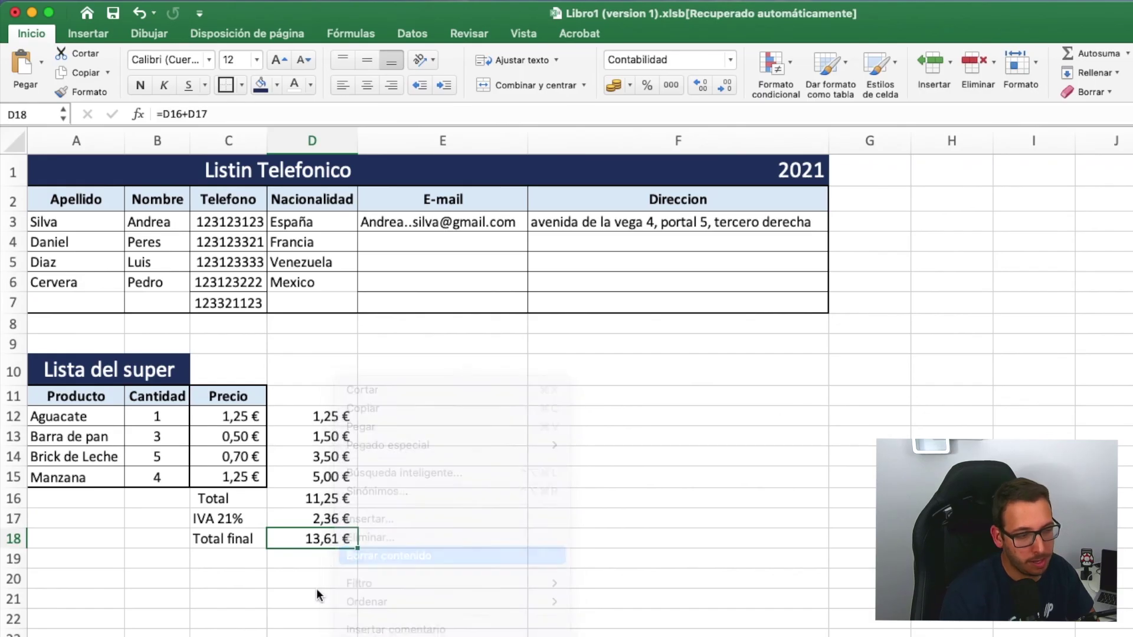
click(308, 581)
click(330, 538)
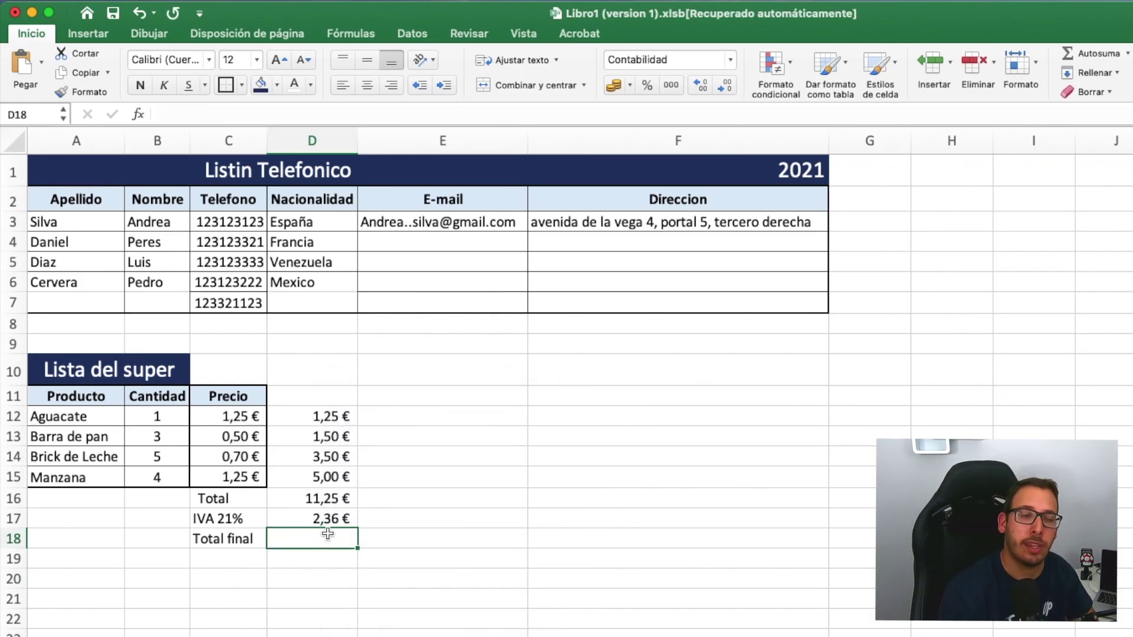
click(1087, 51)
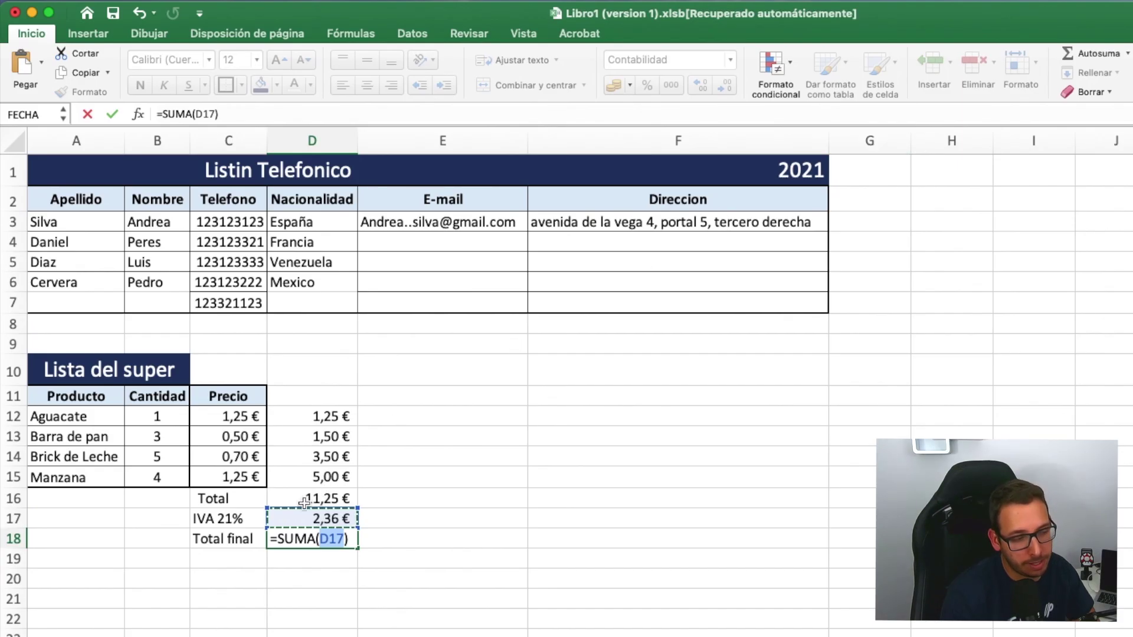
drag(305, 502, 328, 518)
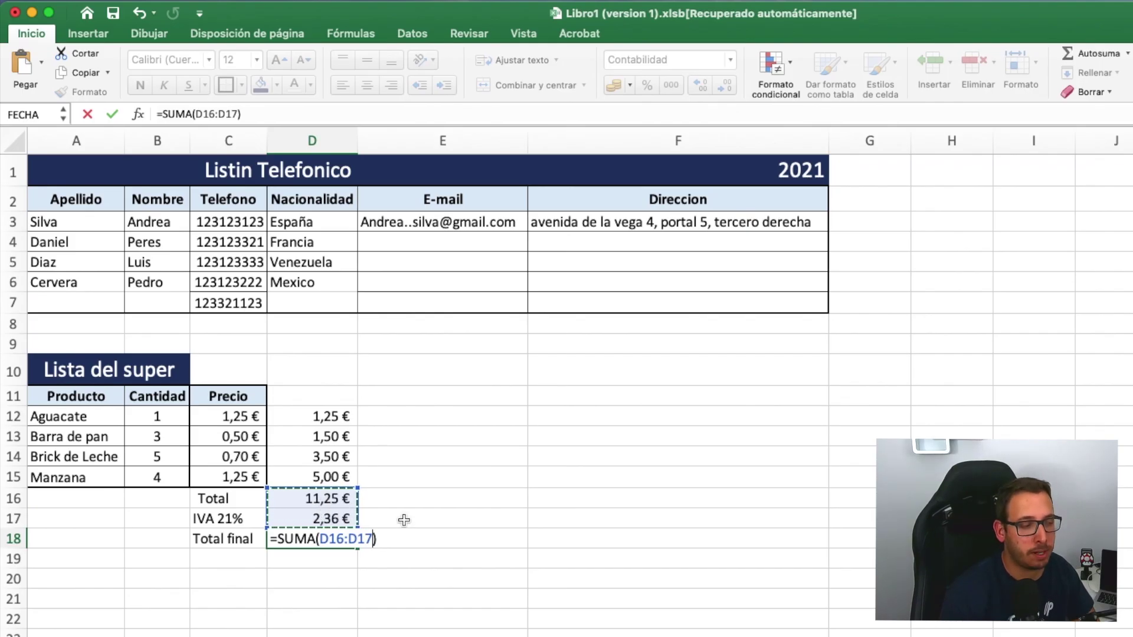
key(Return)
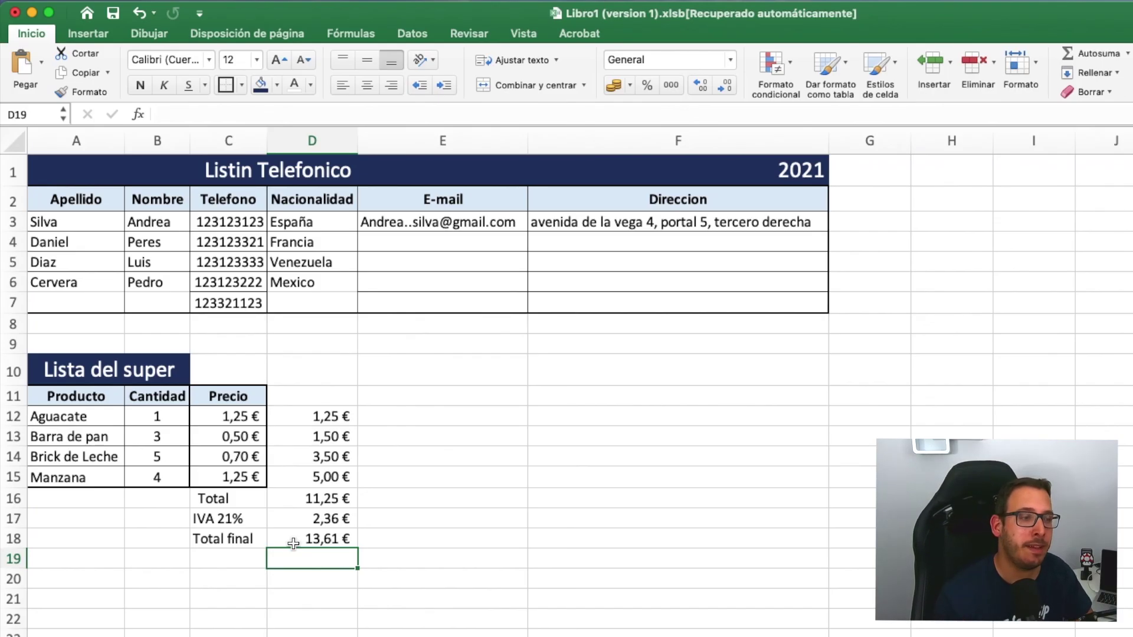
click(320, 396)
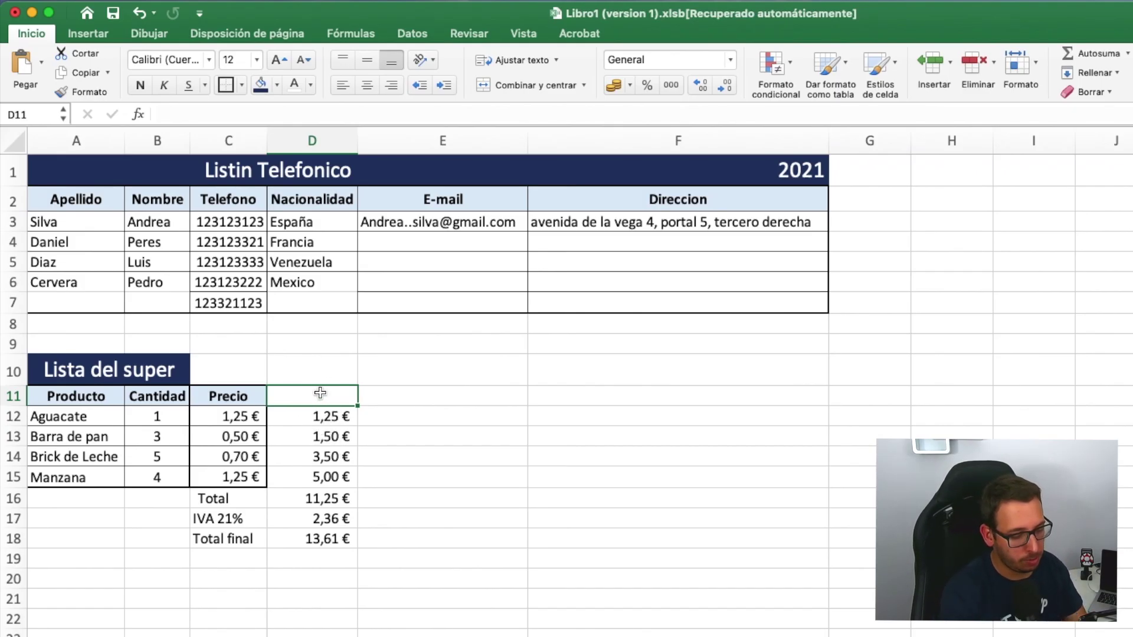
- Head column D 'Sub total' in D11 and give the header a border
text(Sub total)
key(Return)
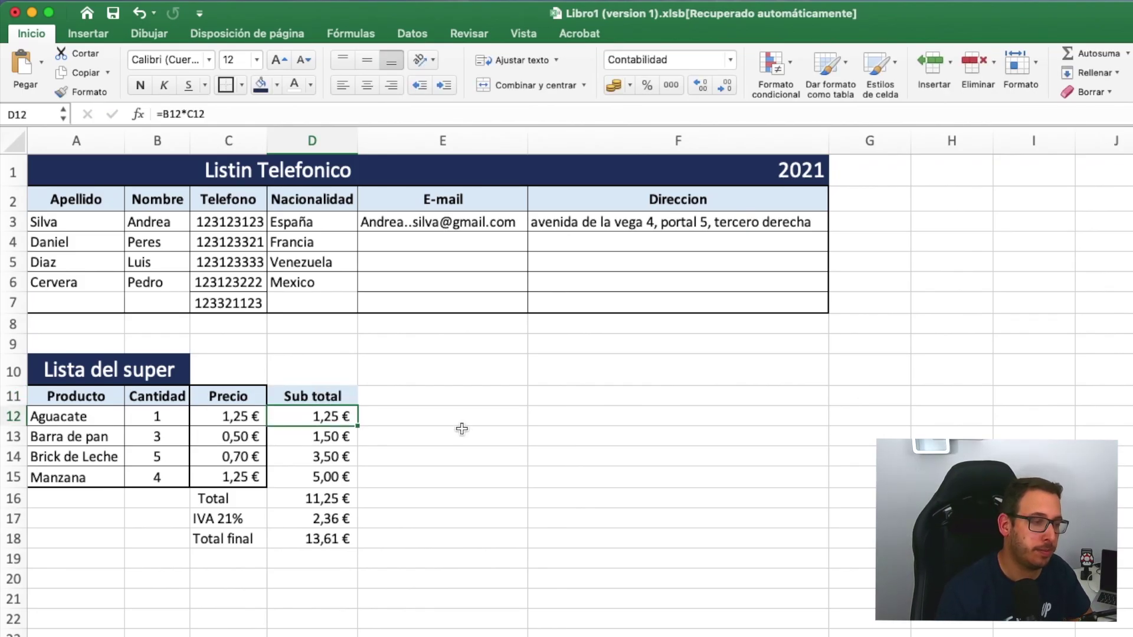
click(297, 395)
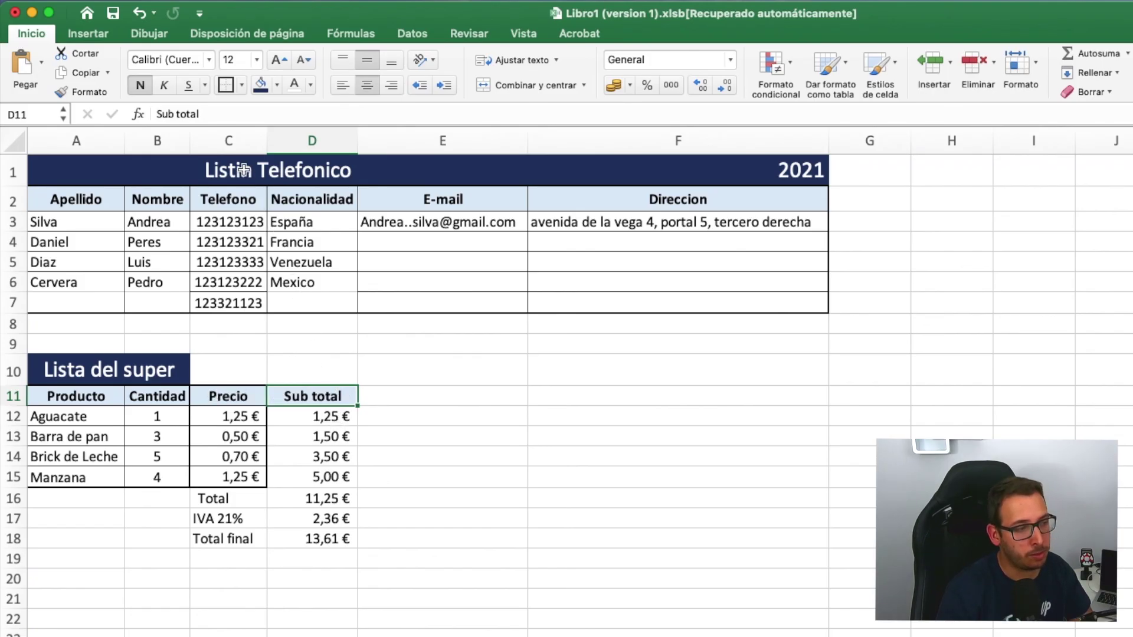
click(226, 85)
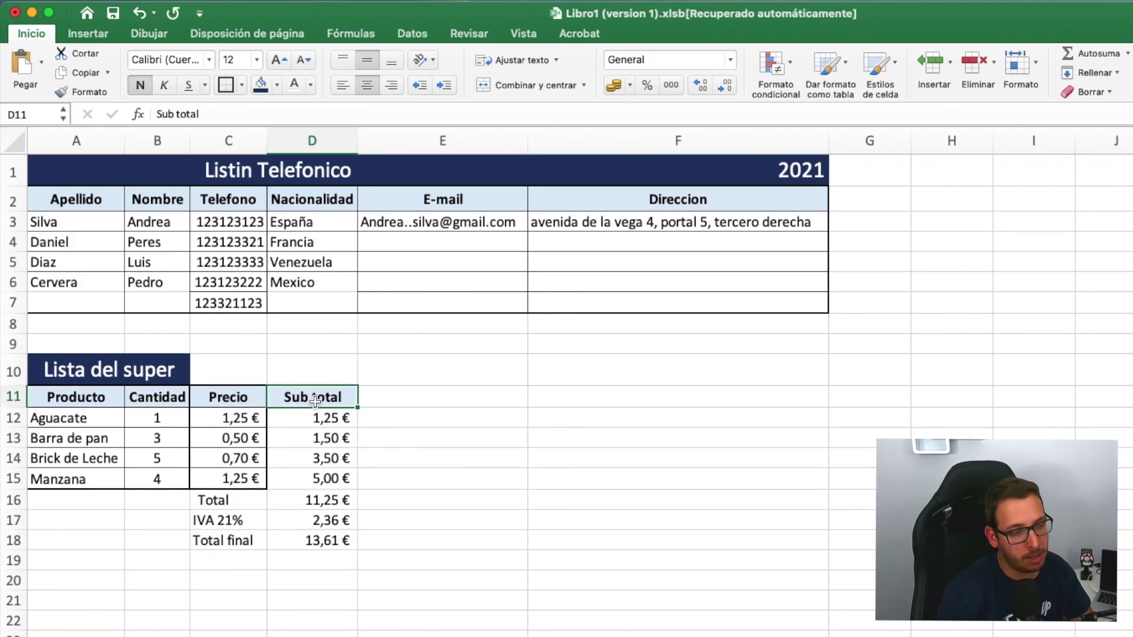
- Apply Todos los bordes to the Sub total values D12:D18
drag(297, 417, 302, 541)
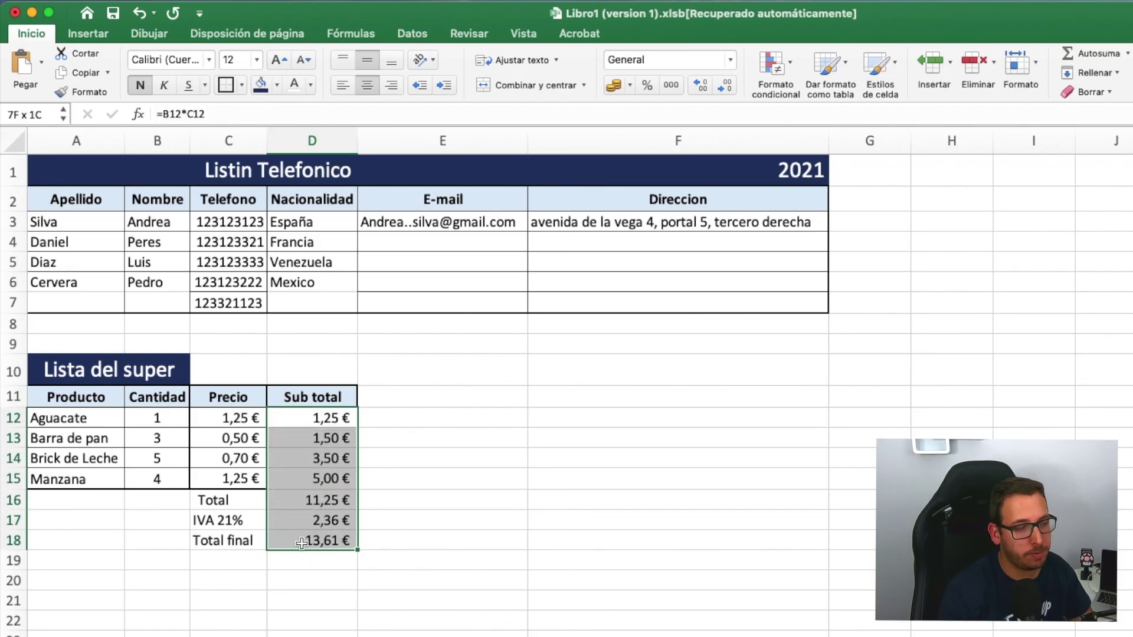
click(229, 89)
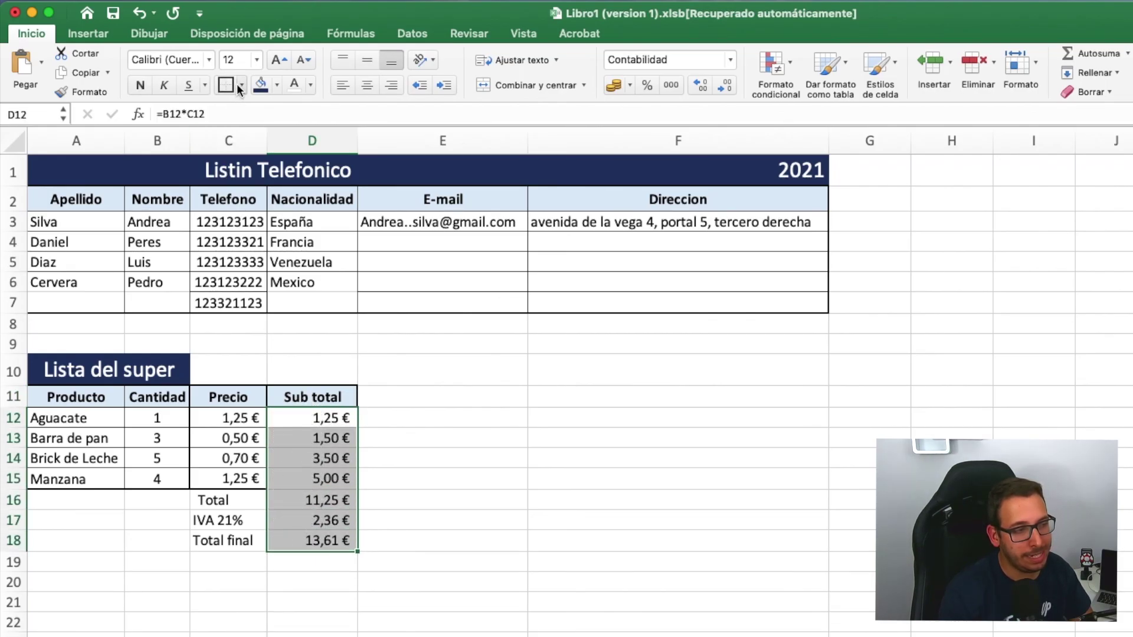
click(241, 84)
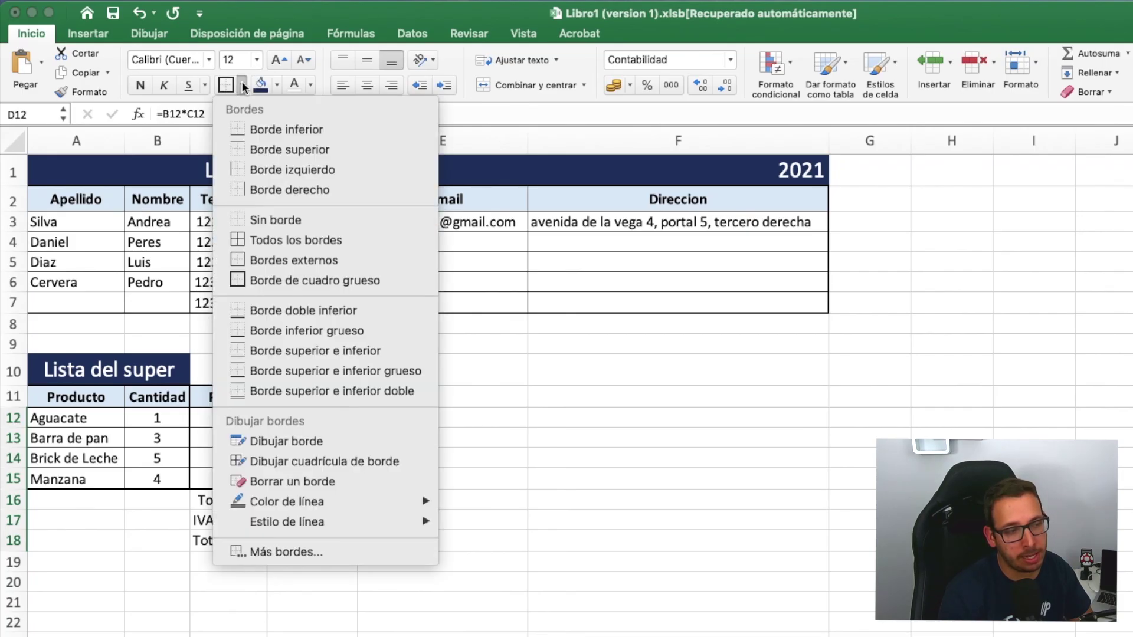
click(293, 240)
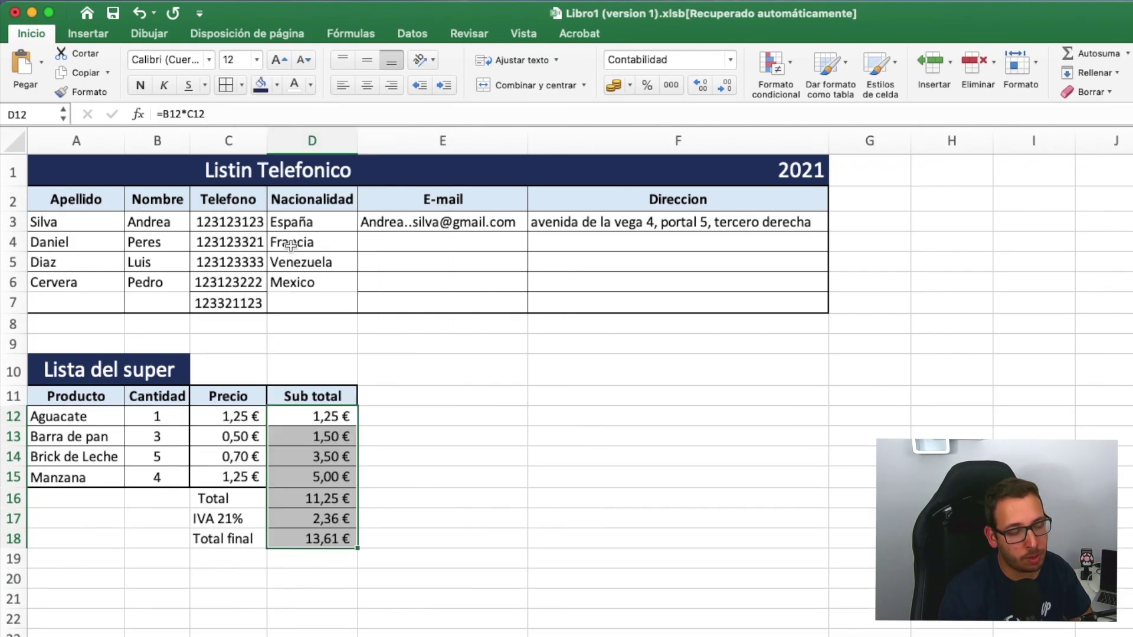
click(420, 475)
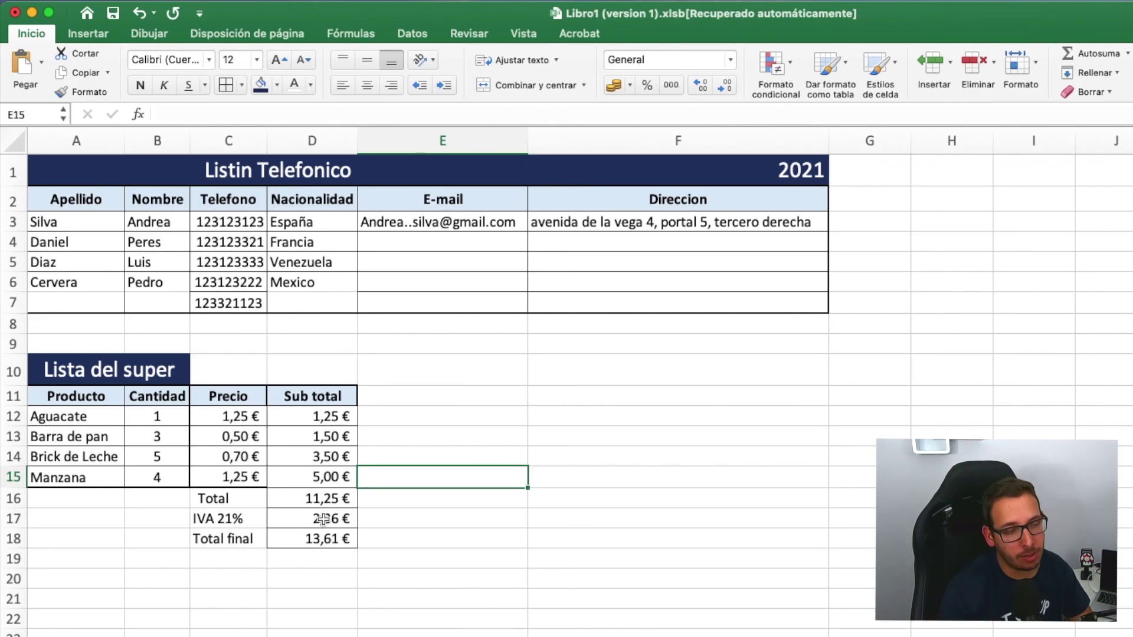
drag(311, 416, 317, 539)
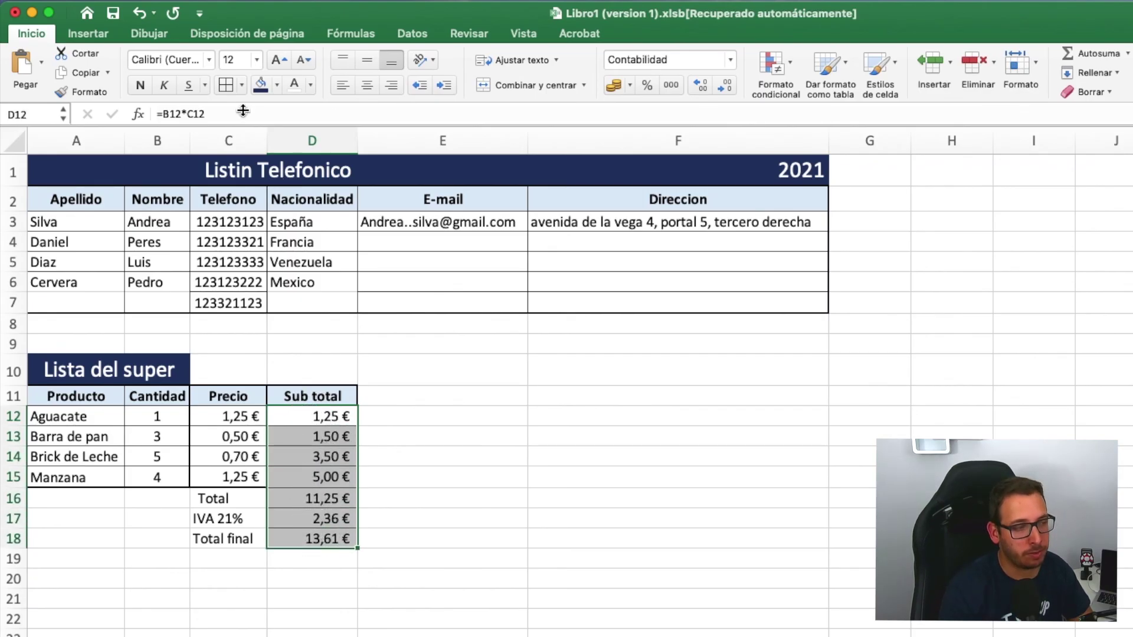
- Give D12:D18 a thick box border and apply Todos los bordes to C16:C18
click(242, 84)
click(270, 278)
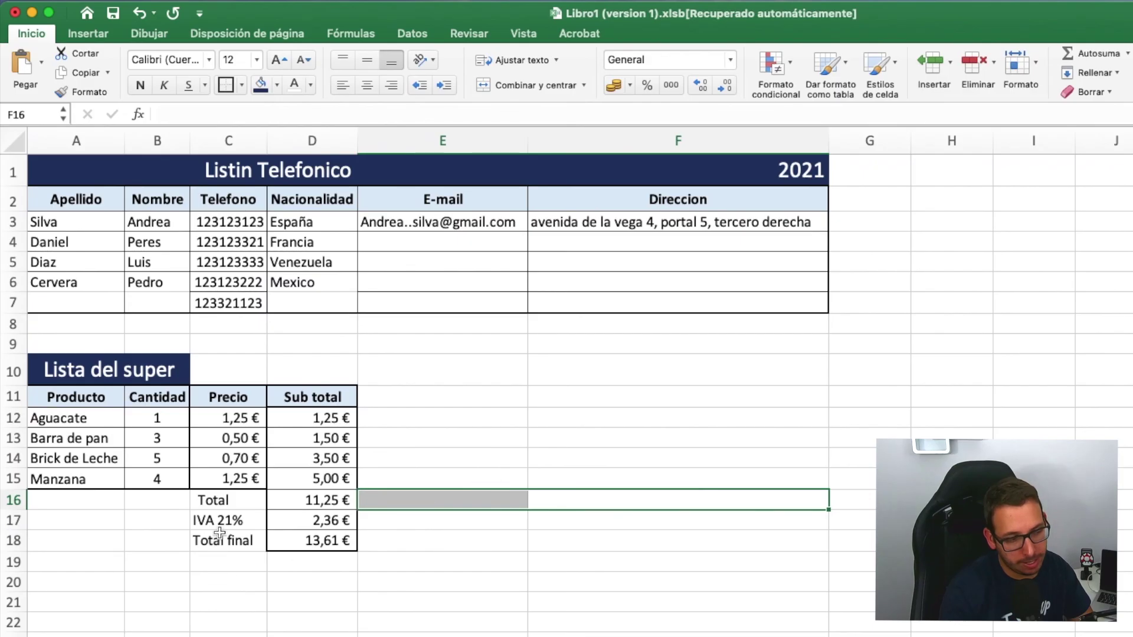
click(222, 499)
drag(222, 499, 223, 542)
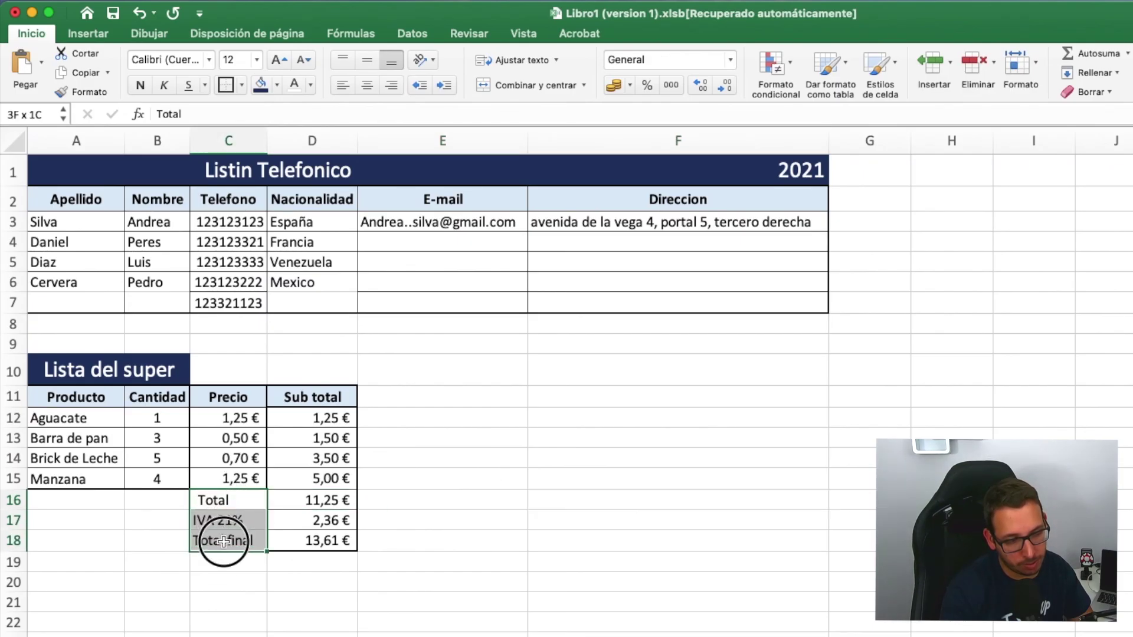
click(242, 85)
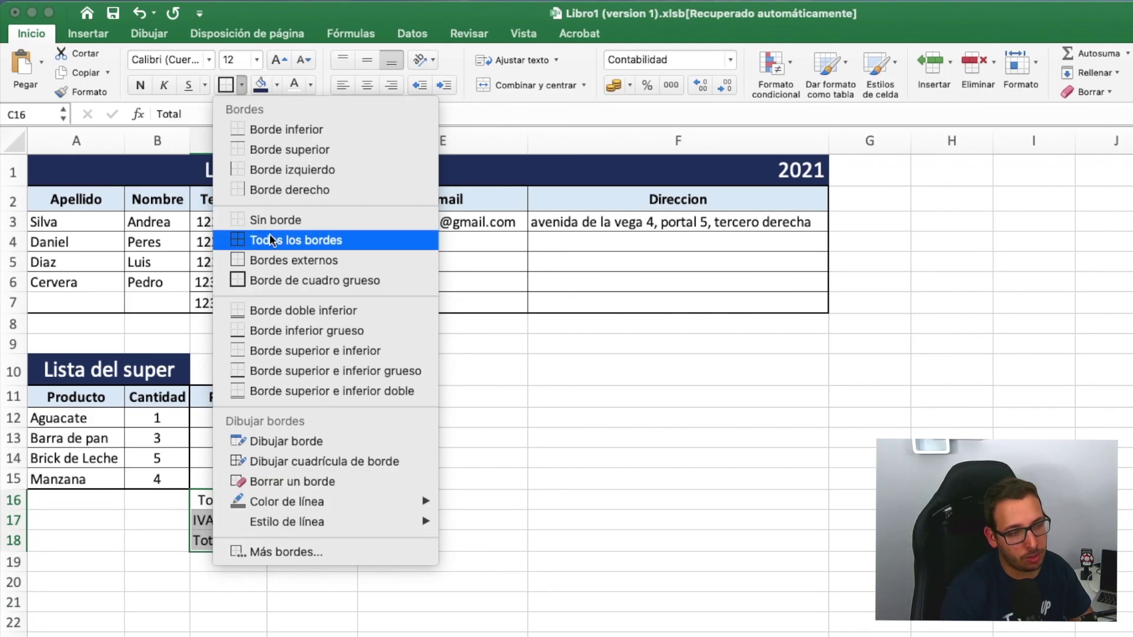
click(269, 238)
- Frame the Total, IVA 21% and Total final labels C16:C18 with a thick box border
click(241, 84)
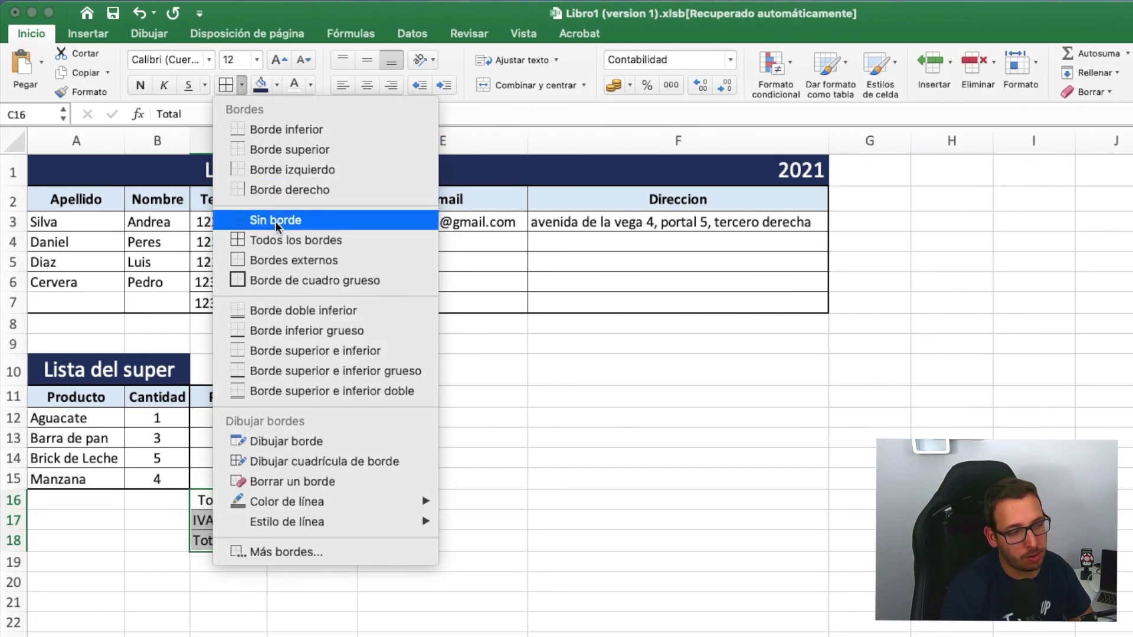
click(270, 280)
click(508, 517)
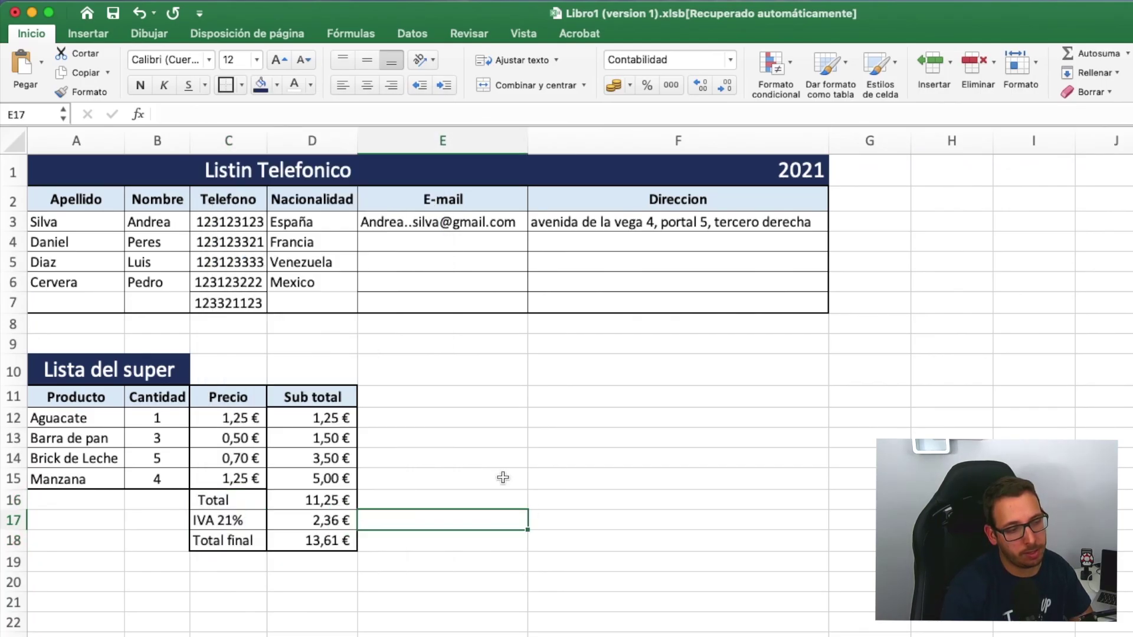
drag(243, 501, 231, 522)
click(231, 540)
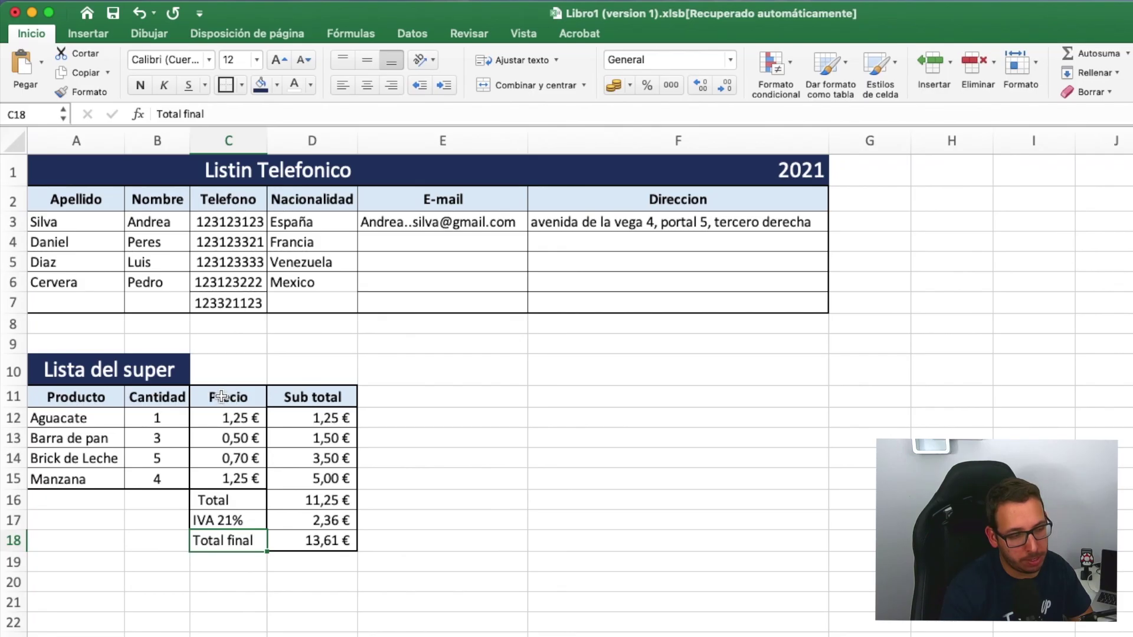
- Apply the Precio header's bold, centred blue formatting to the labels in C16:C18
click(239, 397)
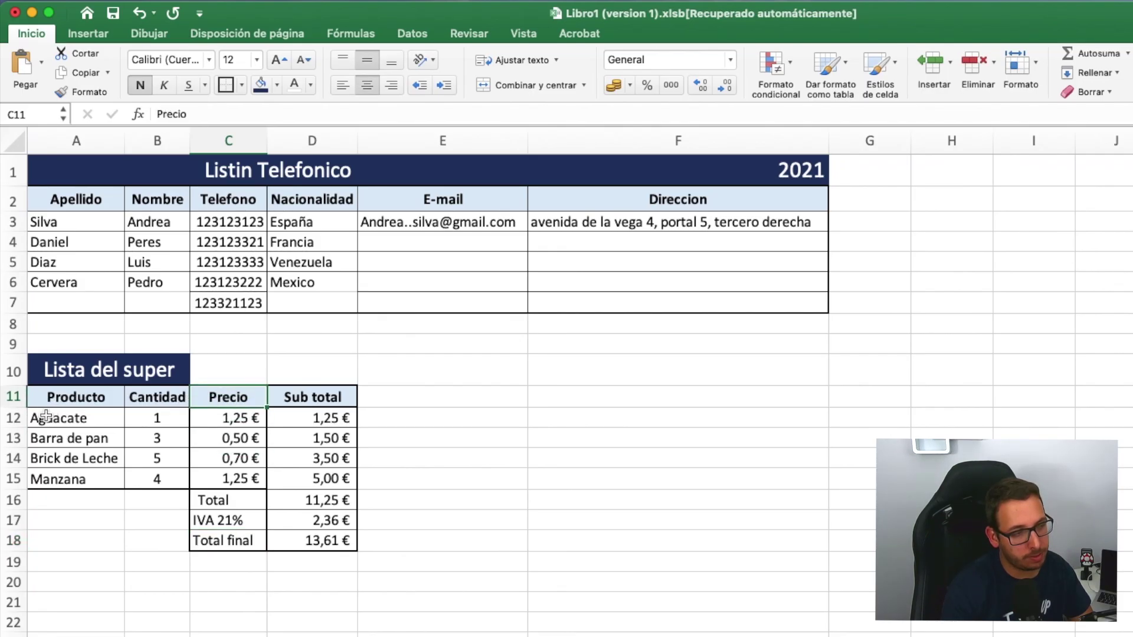
click(81, 91)
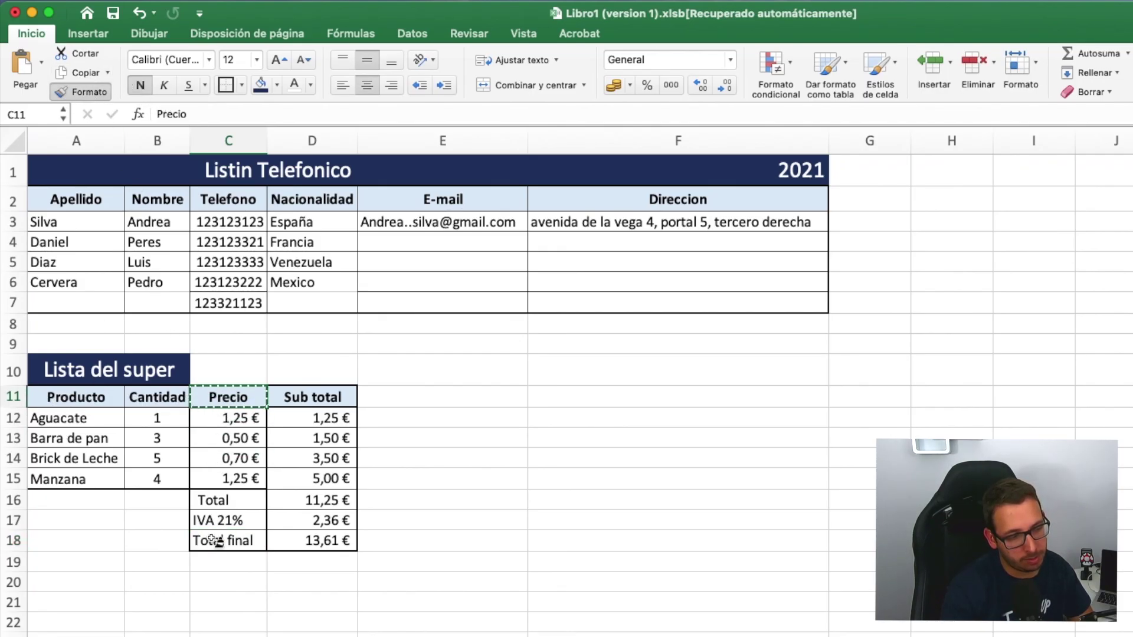
drag(217, 500, 217, 546)
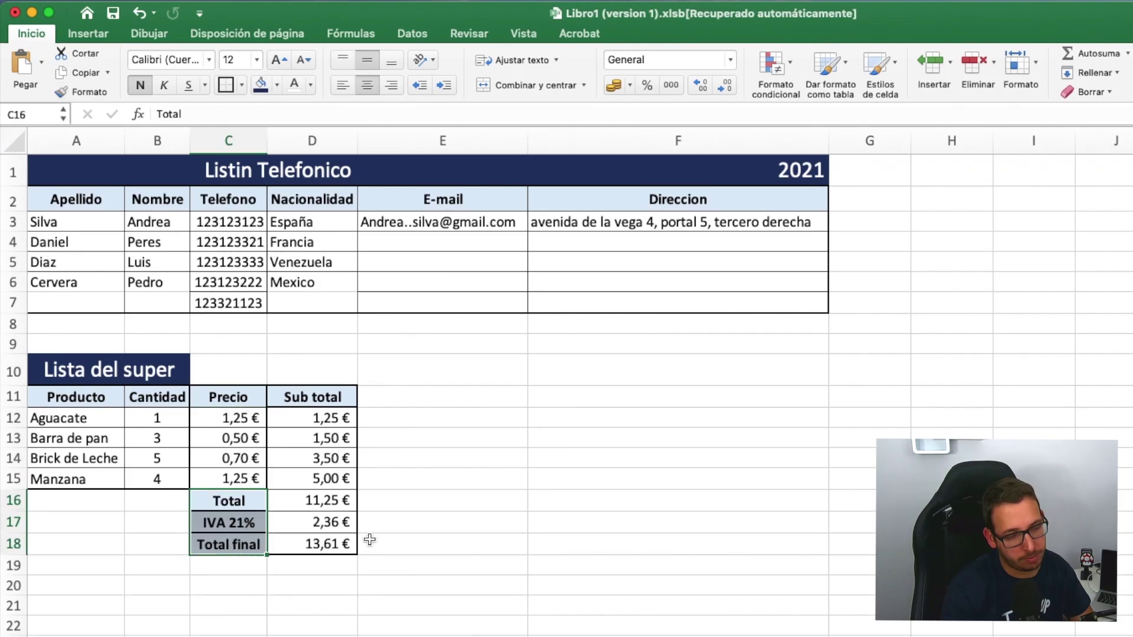
click(459, 529)
click(348, 623)
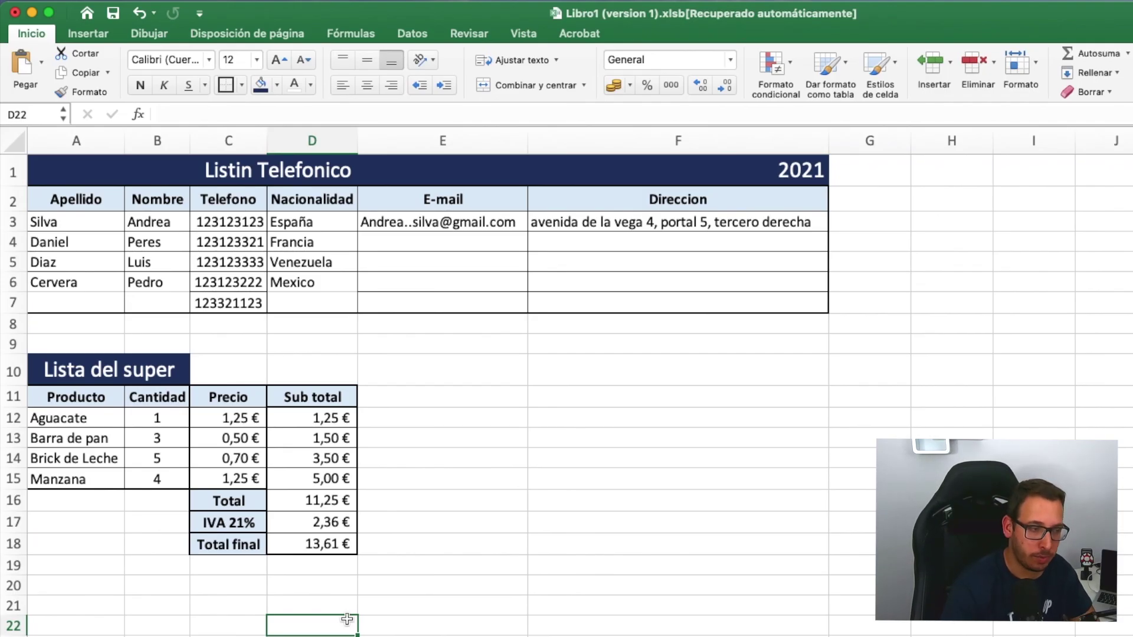
click(66, 588)
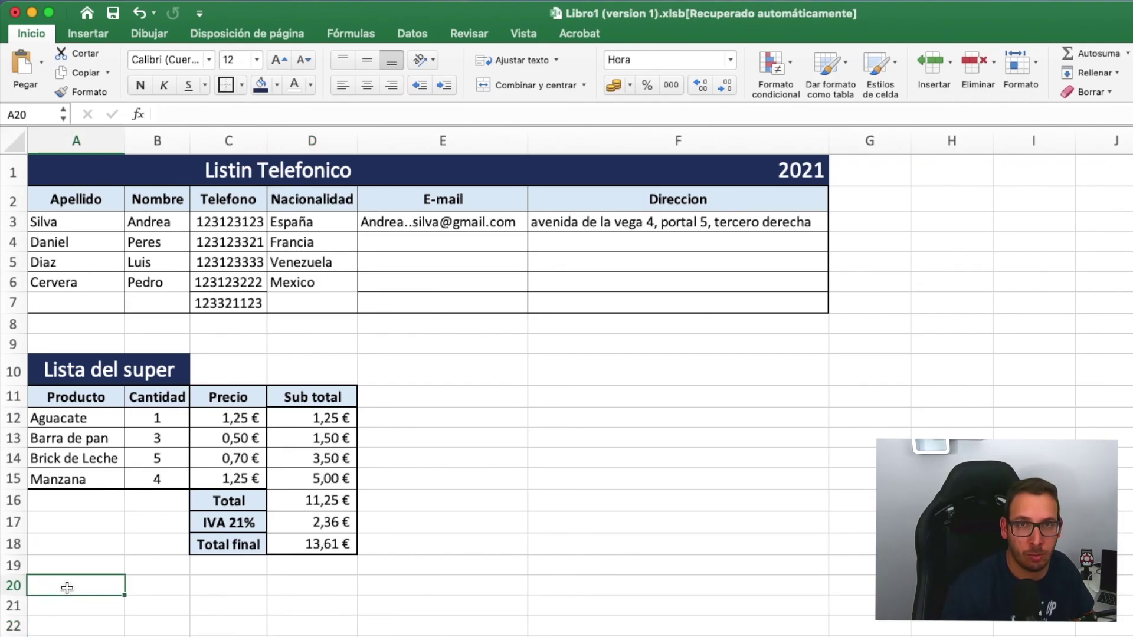